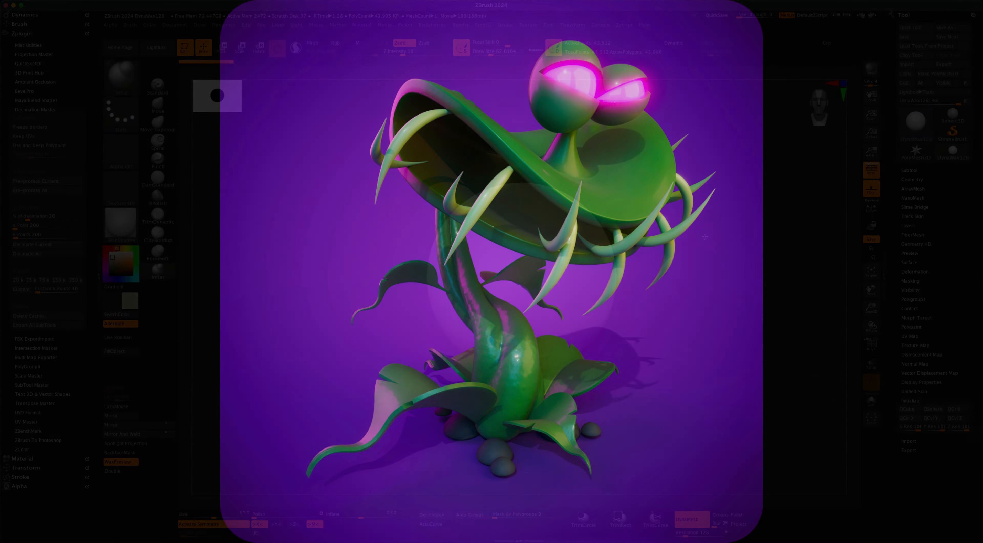
key(alt)
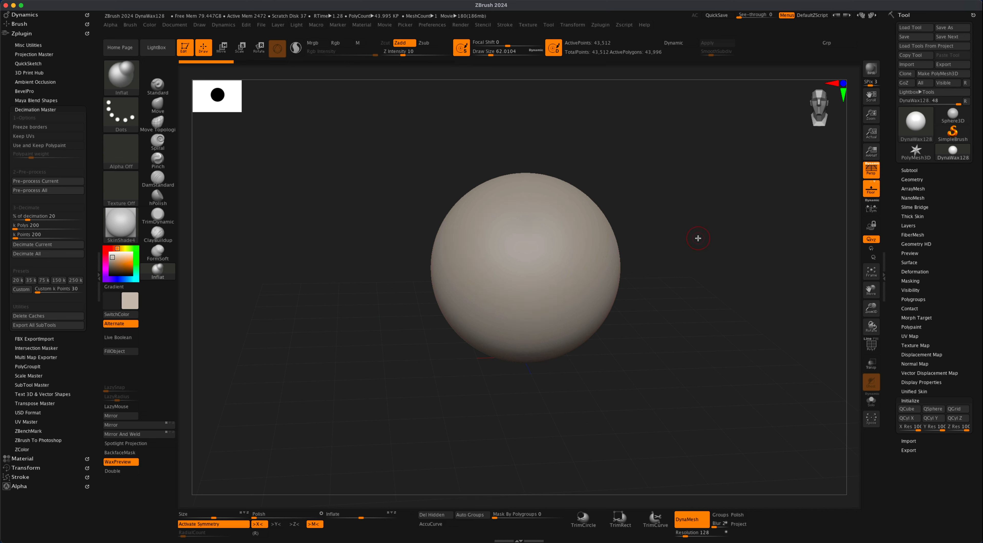
alt+drag(698, 238, 689, 249)
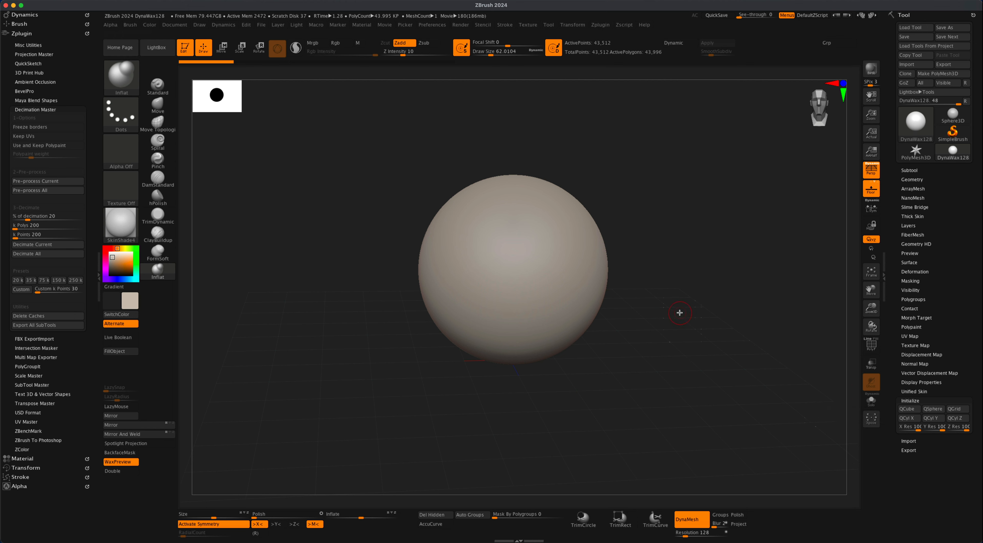
alt+drag(679, 311, 657, 317)
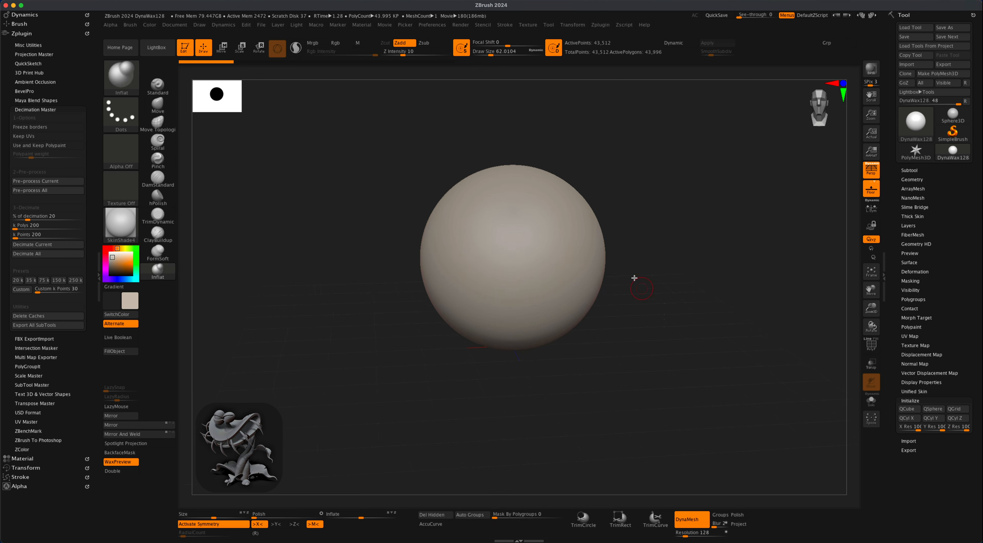
alt+drag(643, 331, 626, 312)
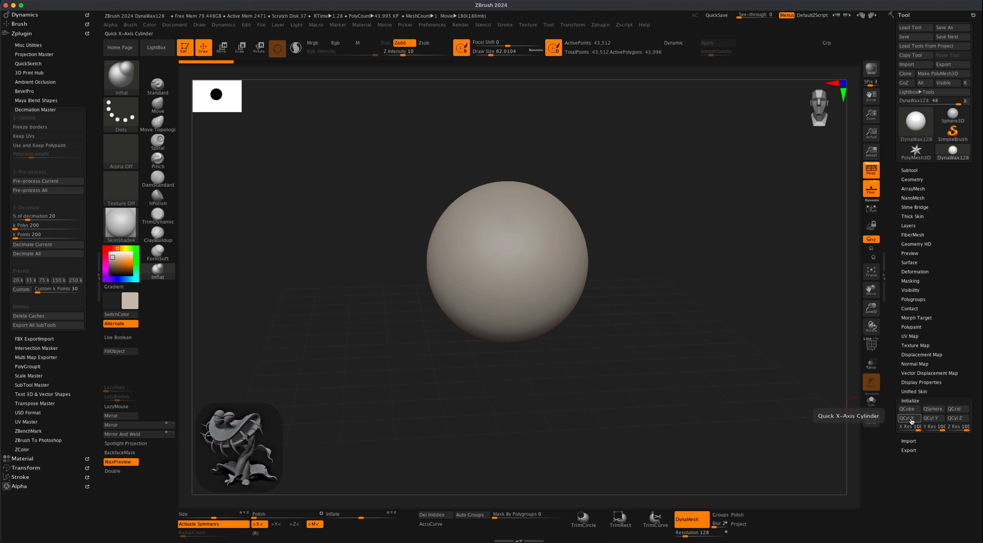
Replace the sphere with a quick cylinder oriented along the Y axis.
click(910, 419)
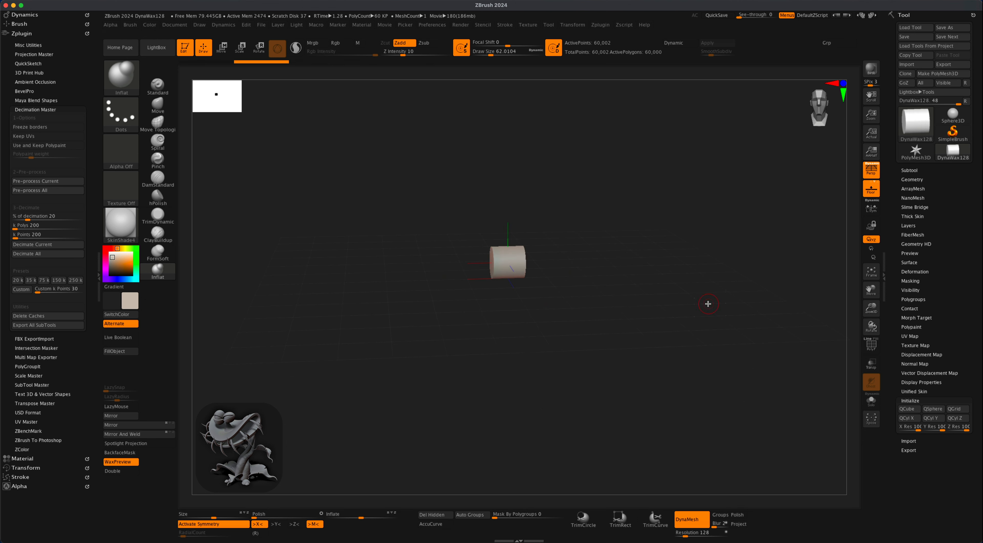
click(933, 419)
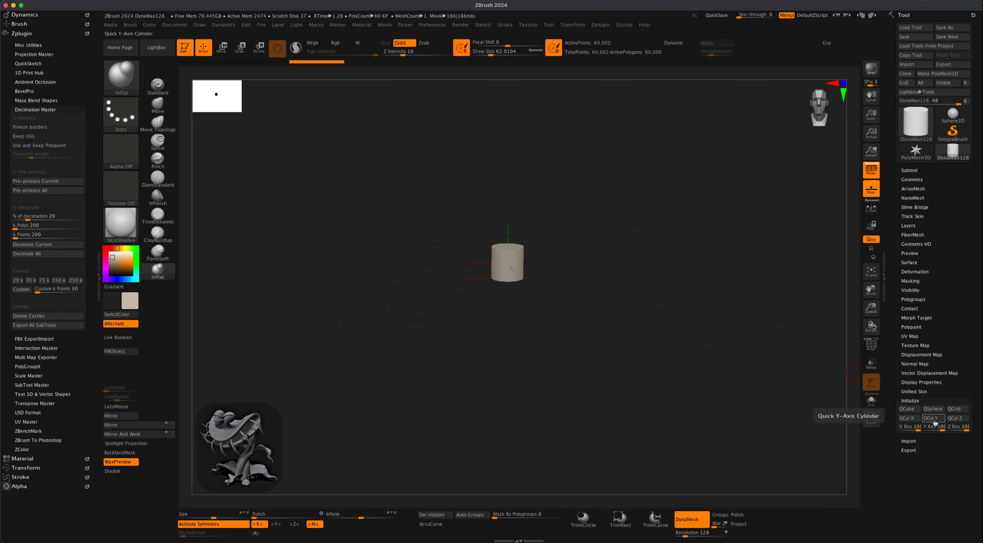
drag(654, 325, 594, 281)
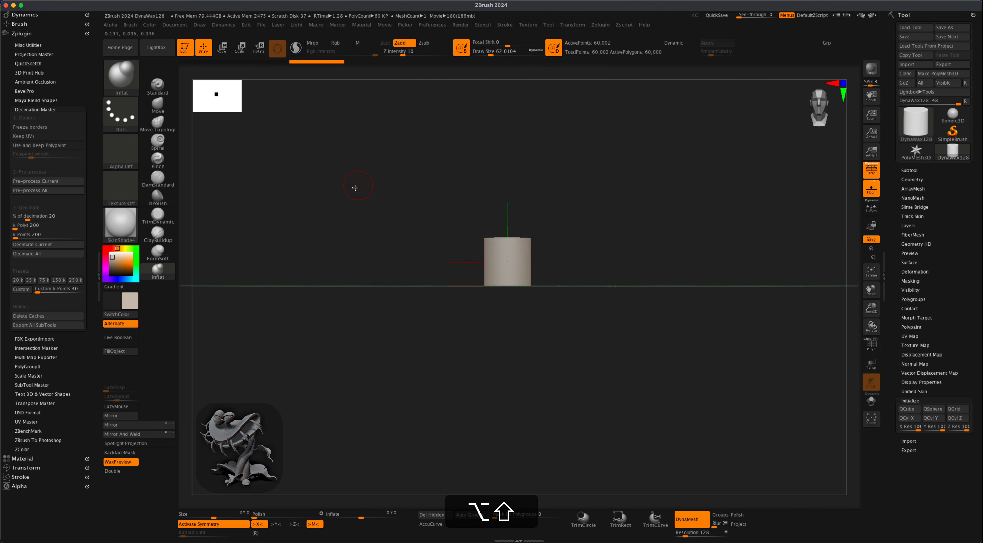
Stretch the cylinder along the Y axis into a tall, slender column.
click(222, 48)
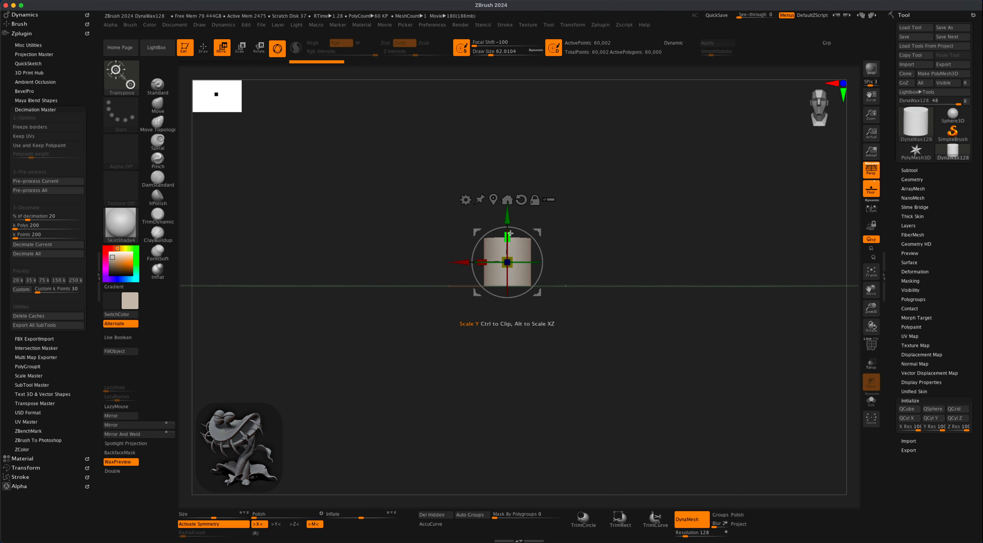
drag(511, 233, 617, 213)
key(alt)
drag(508, 253, 509, 234)
Duplicate the column diagonally beside the original as seen from above, and turn off perspective.
alt+drag(606, 292, 579, 347)
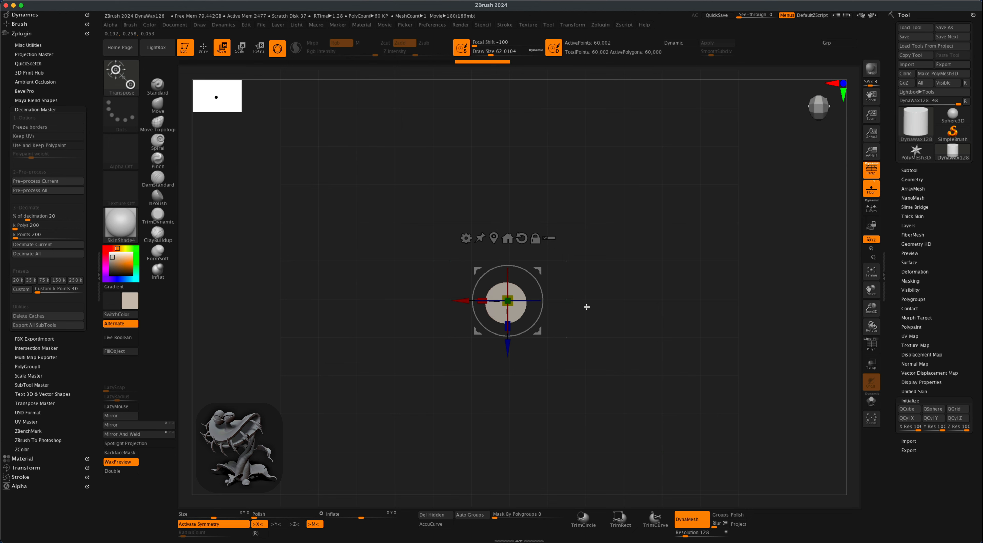
super+drag(540, 270, 525, 238)
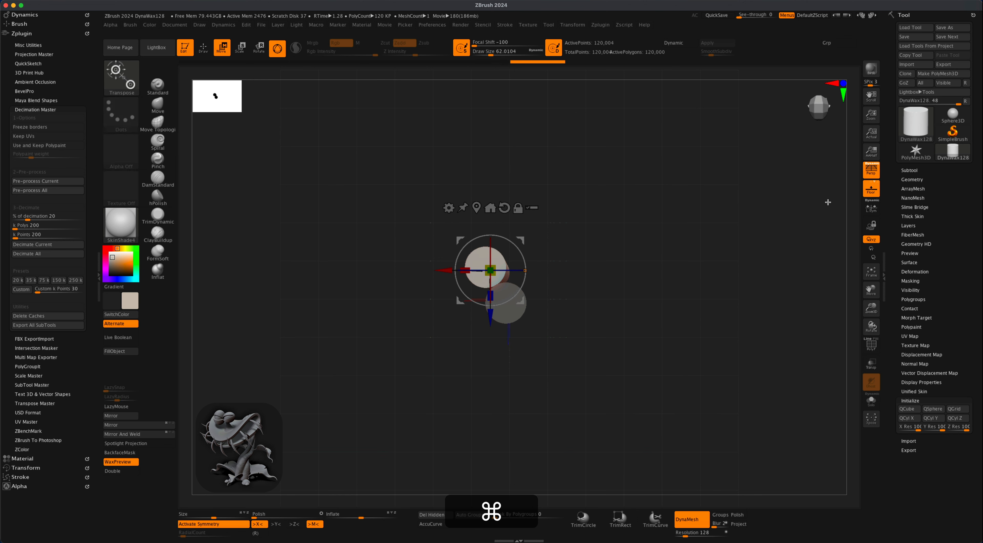
click(874, 171)
key(alt)
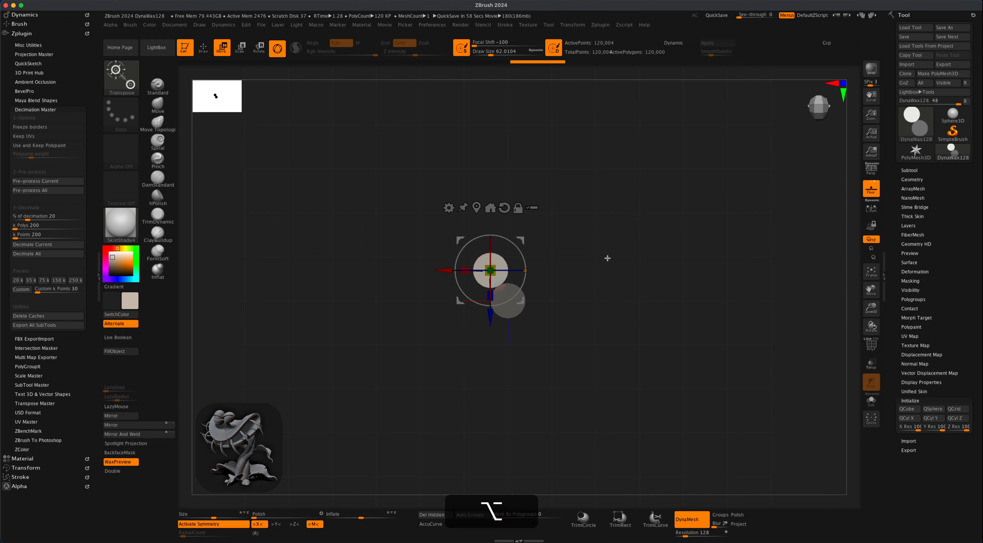
mouse_move(615, 293)
alt+mouse_down()
mouse_move(621, 305)
mouse_move(611, 295)
alt+mouse_up()
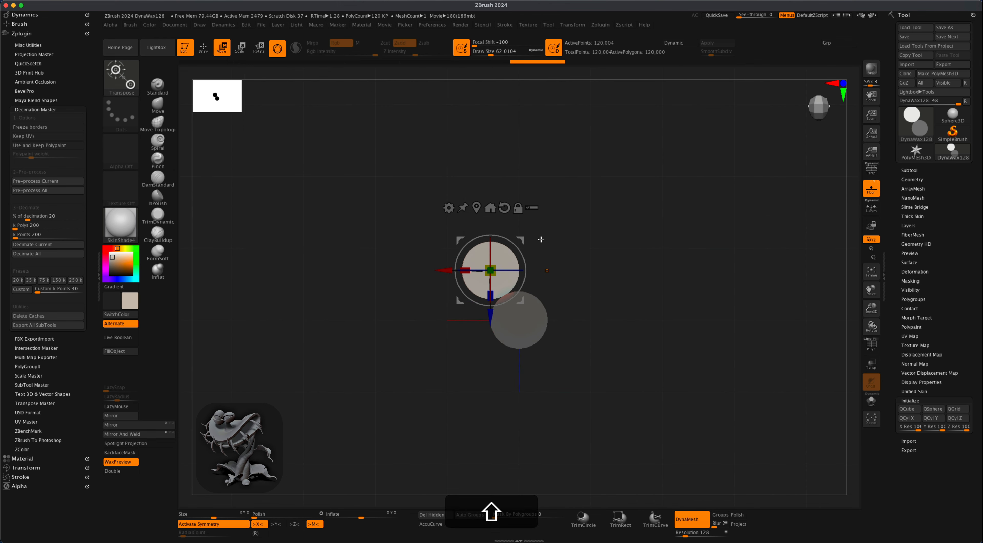
Turn off symmetry and duplicate the second column along X to complete a triangular cluster of three.
key(x)
super+drag(528, 238, 579, 239)
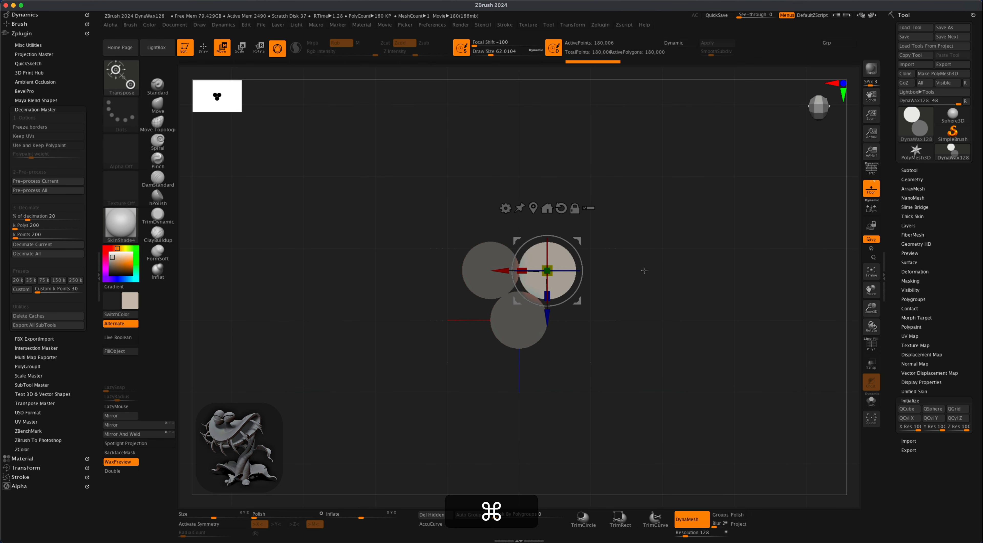
drag(642, 309, 655, 262)
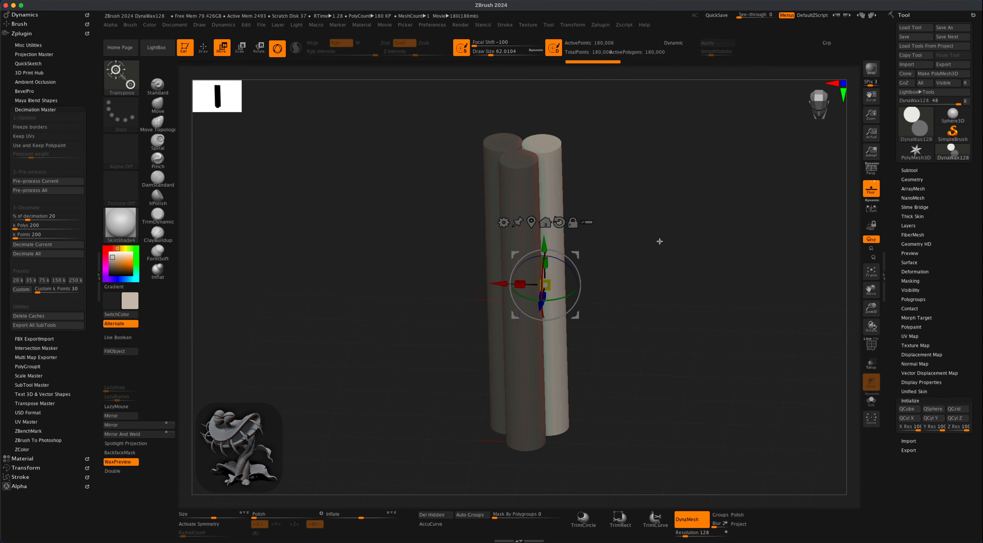
Clear the mask from the columns and switch the masking brush to MaskRect.
mouse_move(694, 237)
super+mouse_down()
mouse_move(769, 189)
mouse_move(696, 191)
mouse_move(653, 228)
mouse_move(657, 206)
super+mouse_up()
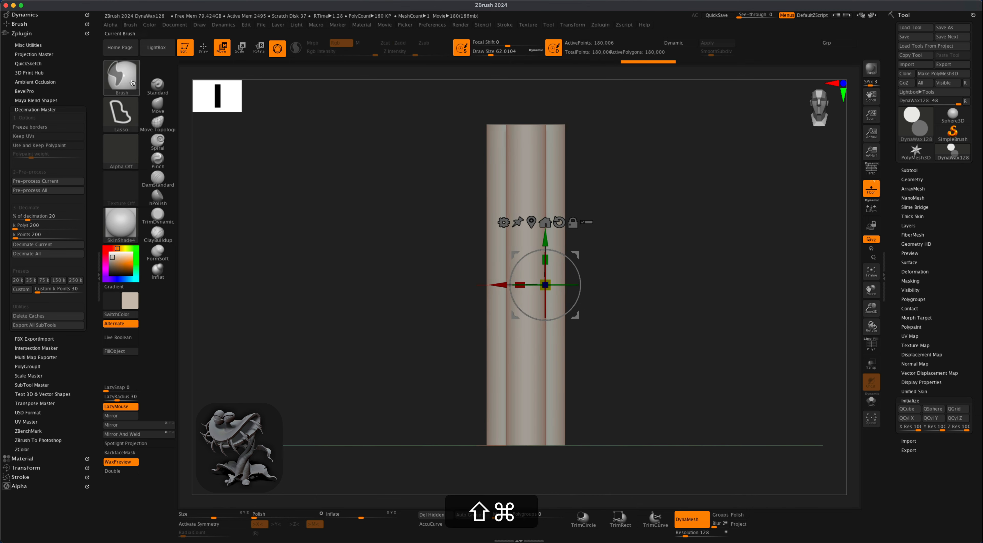
super+click(132, 82)
super+click(316, 117)
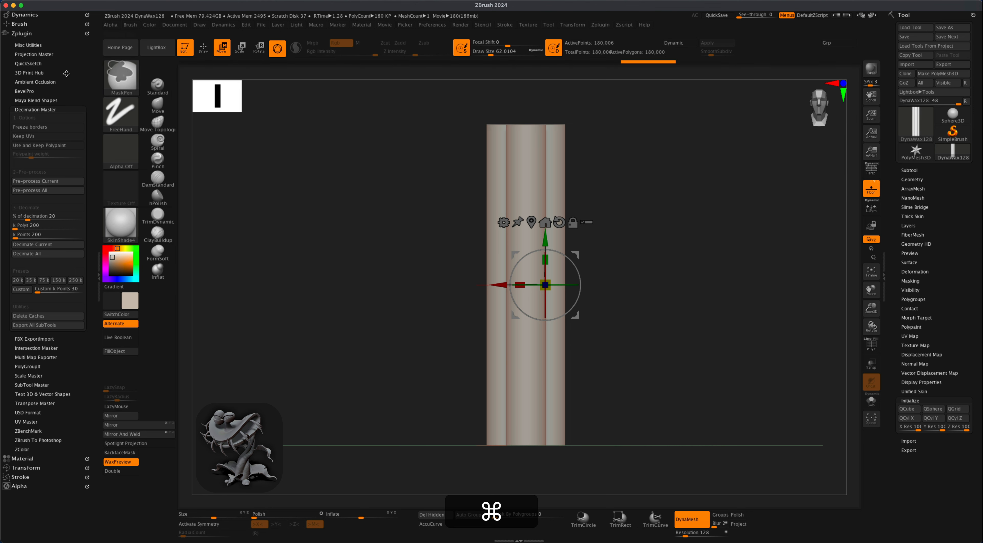
super+click(130, 83)
super+click(353, 117)
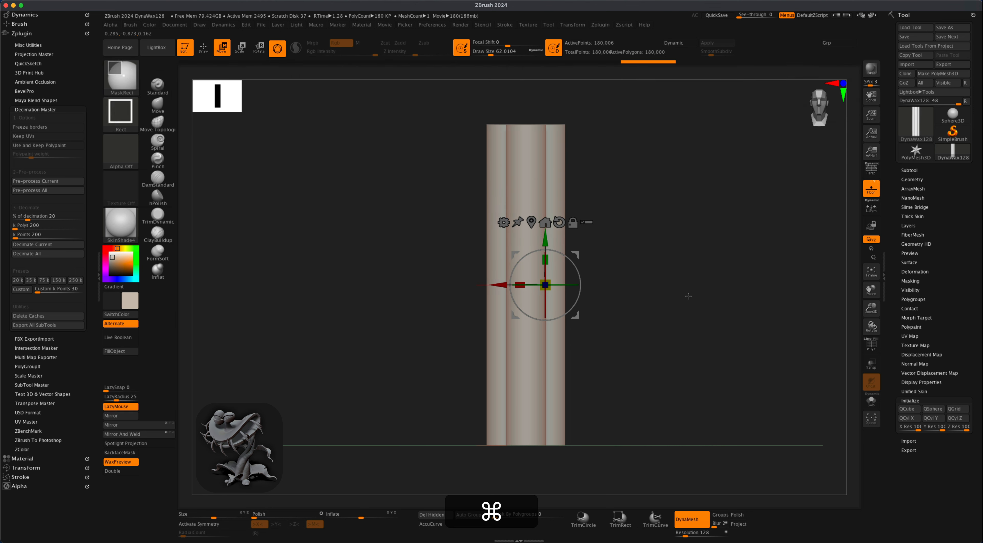
drag(702, 282, 515, 168)
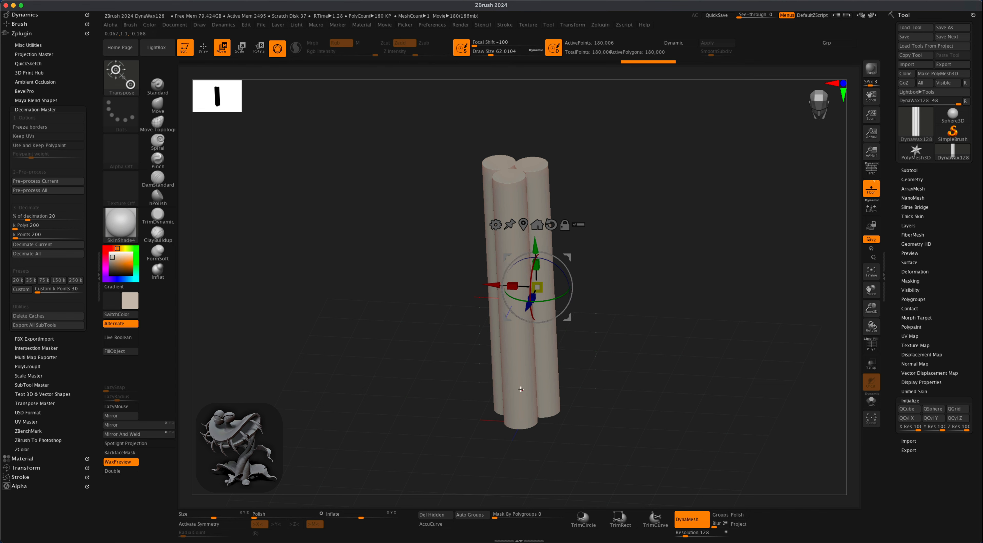
Twist the three columns around their vertical axis from both ends with the Twist deformer and accept the result.
drag(588, 352, 592, 329)
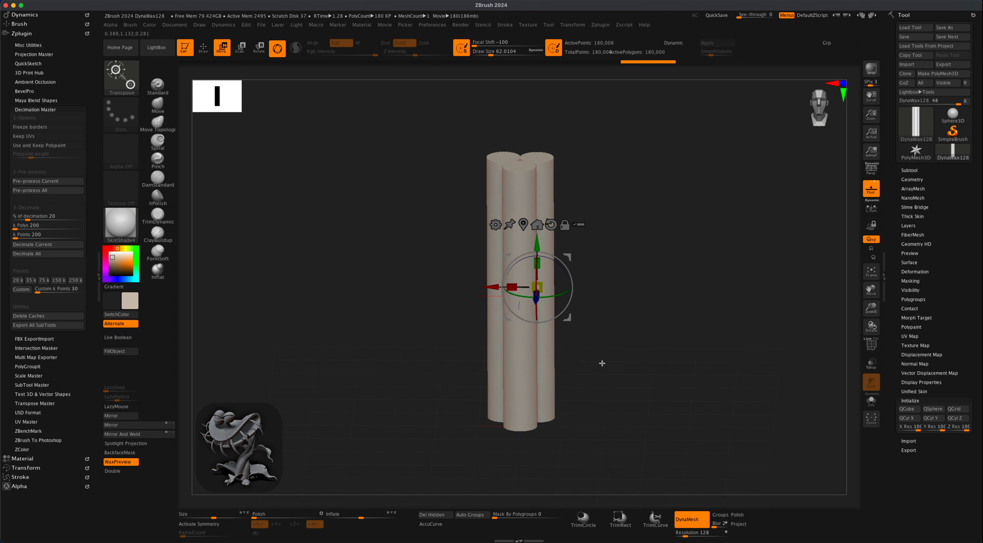
mouse_move(604, 360)
shift+mouse_down()
mouse_move(595, 351)
mouse_move(597, 367)
shift+mouse_up()
drag(626, 319, 534, 263)
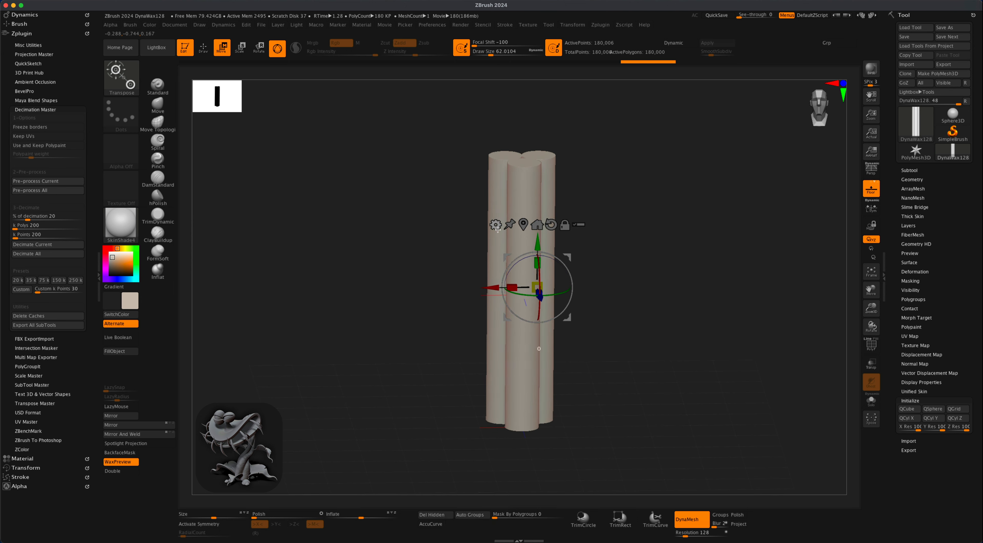
click(495, 225)
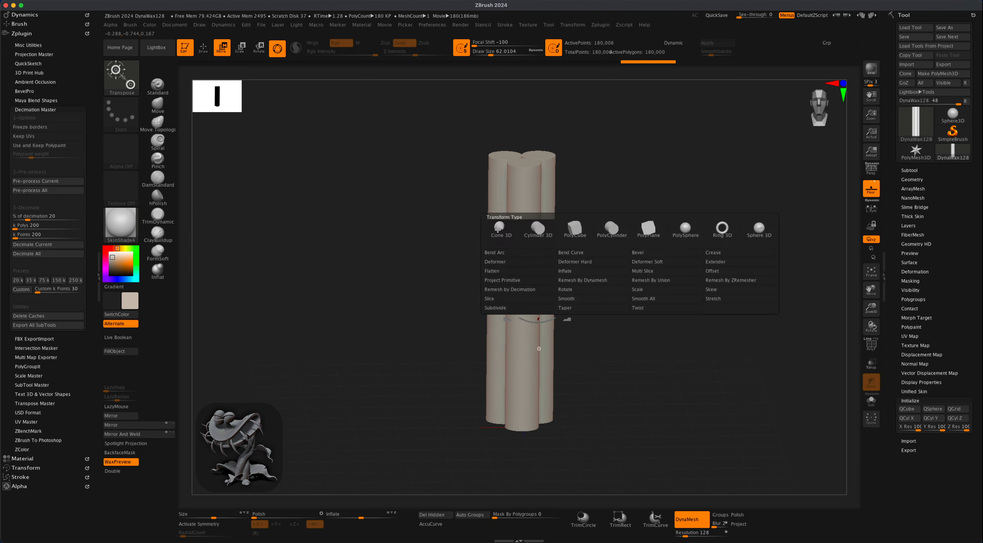
click(649, 308)
drag(647, 309, 628, 323)
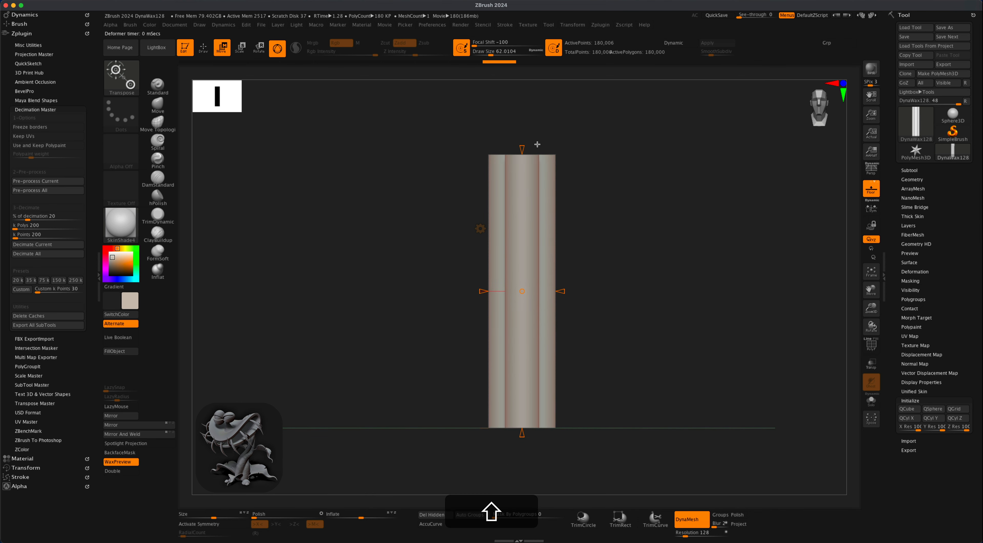
drag(523, 145, 518, 88)
drag(521, 432, 525, 321)
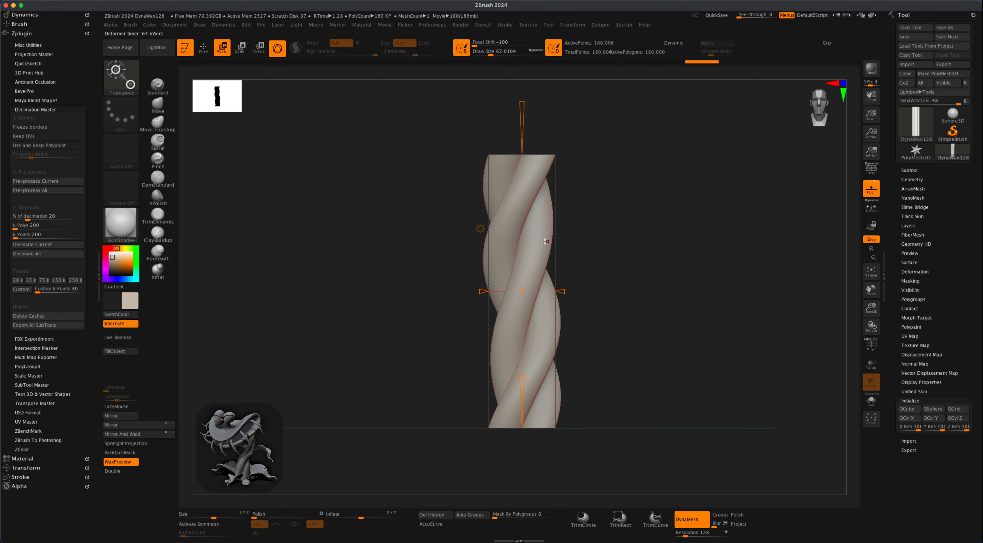
alt+drag(615, 303, 474, 250)
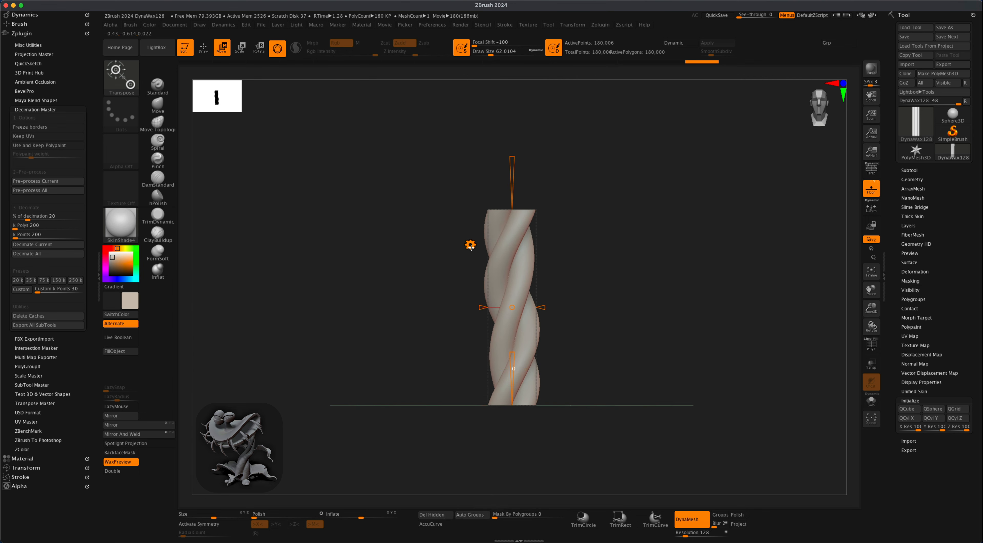
click(470, 245)
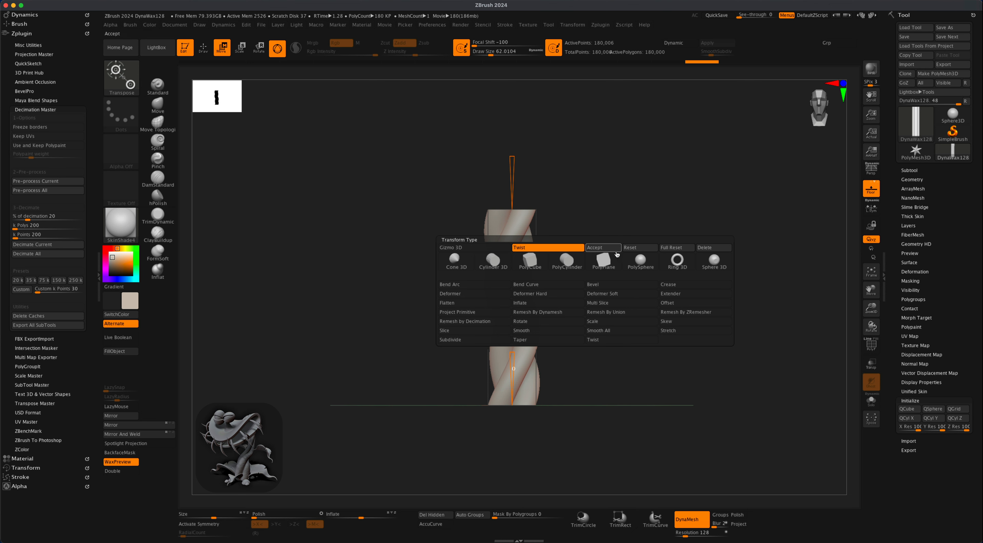
click(612, 252)
drag(600, 323, 598, 320)
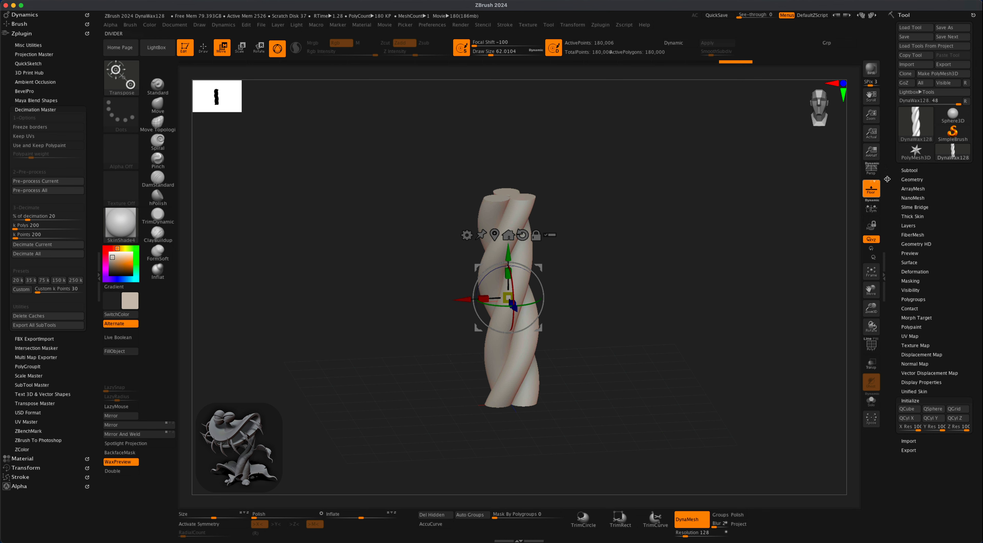
Turn perspective back on, return to draw mode and examine the twisted strands from several sides.
click(871, 169)
drag(703, 245, 646, 237)
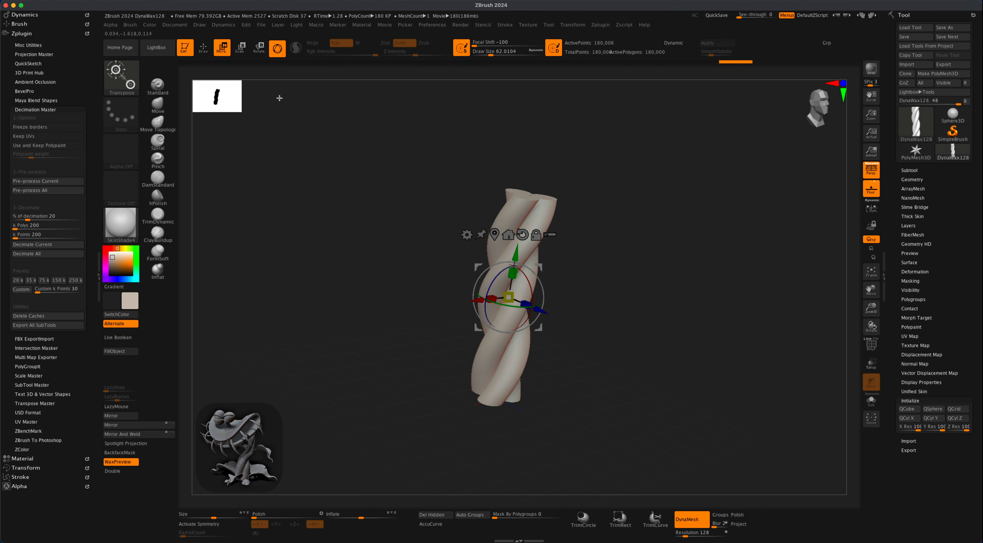
key(q)
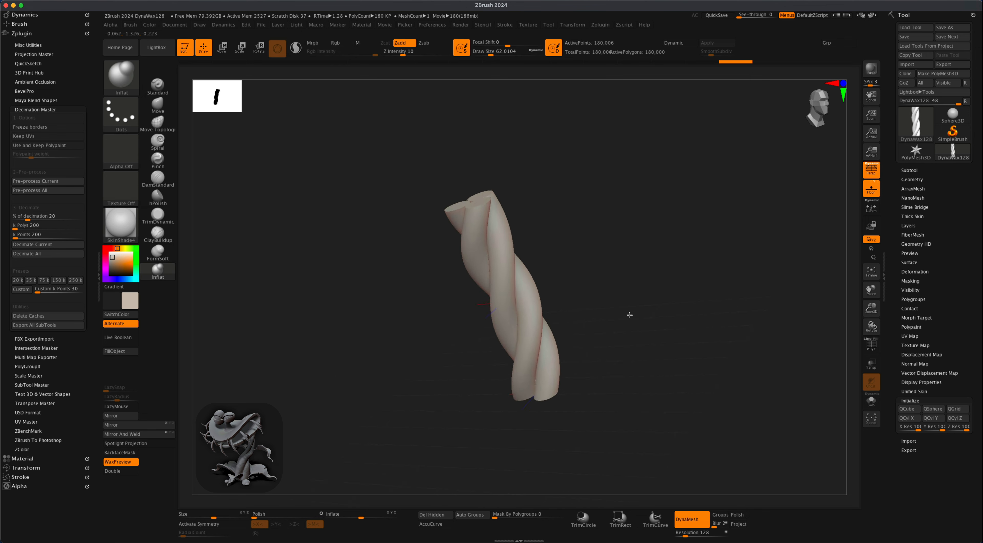
drag(630, 315, 562, 327)
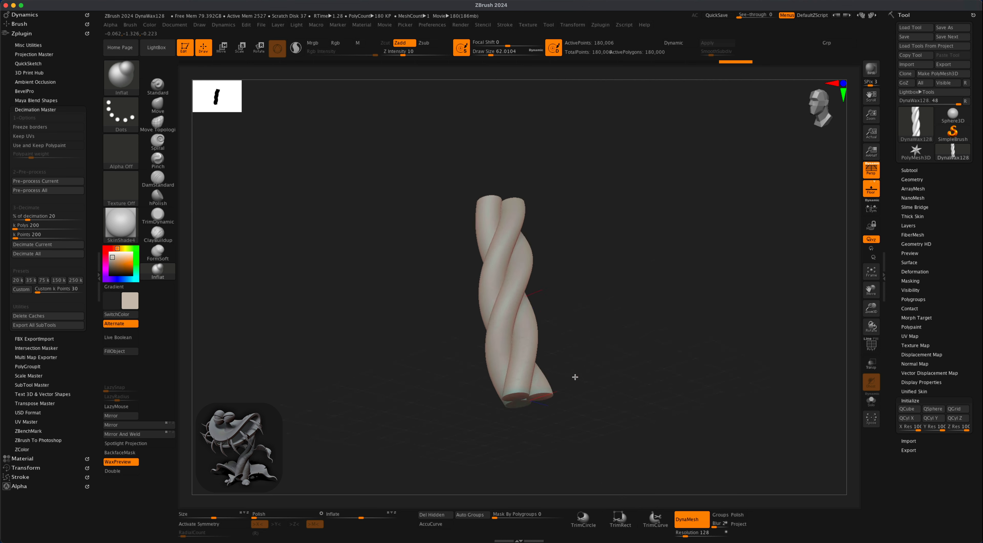
drag(575, 377, 658, 293)
key(alt)
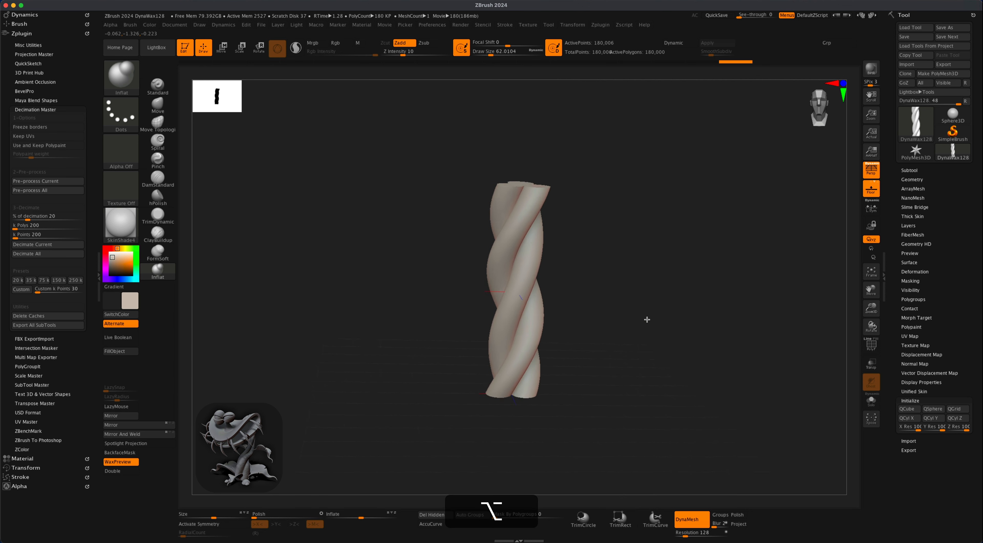
mouse_move(583, 293)
mouse_down()
mouse_move(636, 320)
mouse_move(625, 366)
mouse_move(670, 320)
mouse_move(697, 311)
mouse_up()
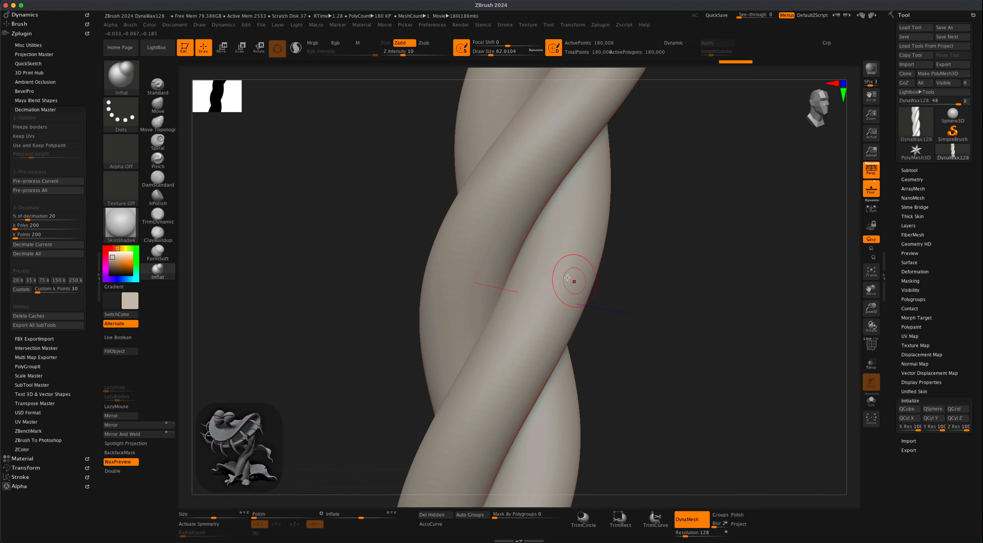
key(f)
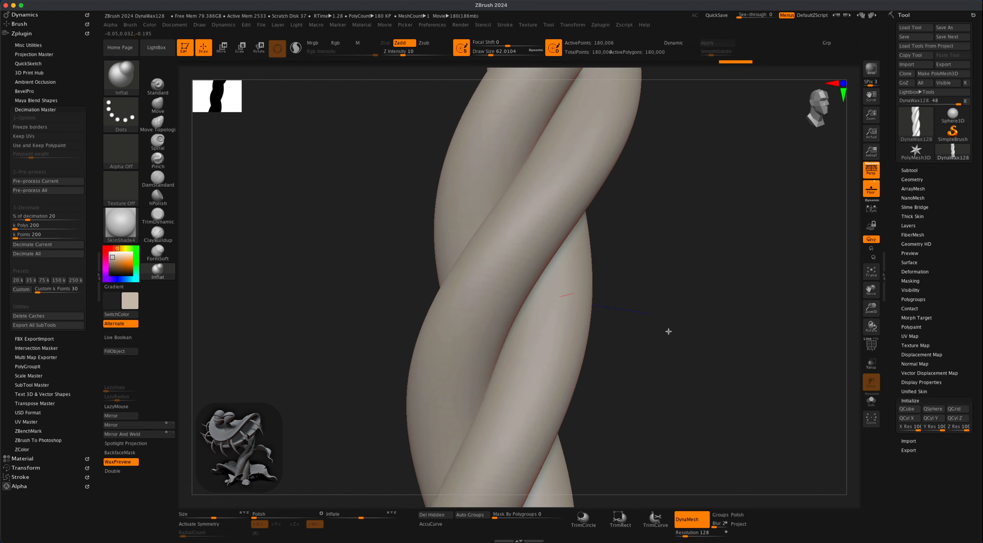
Set the DynaMesh resolution to 256 and remesh the twisted strands.
drag(685, 534, 689, 534)
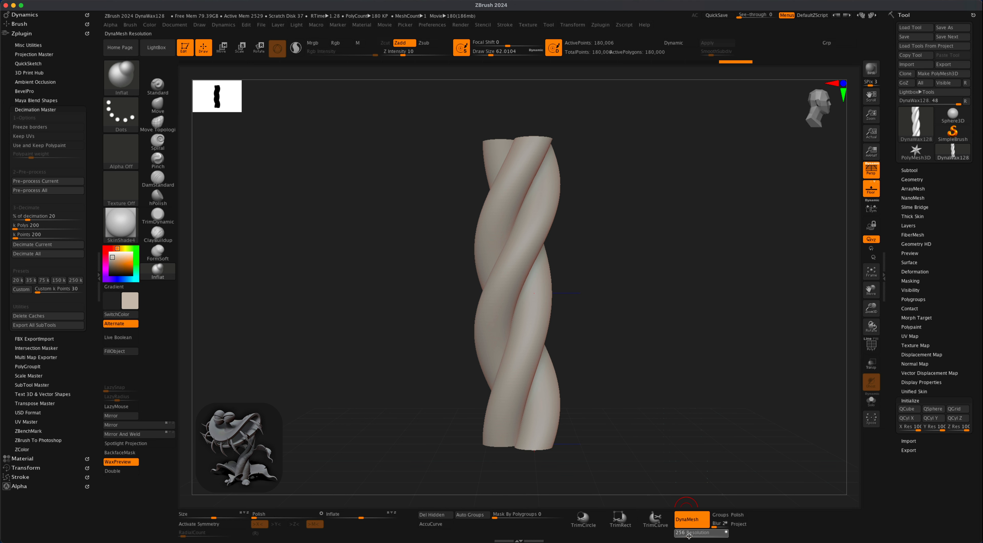
super+drag(650, 203, 724, 397)
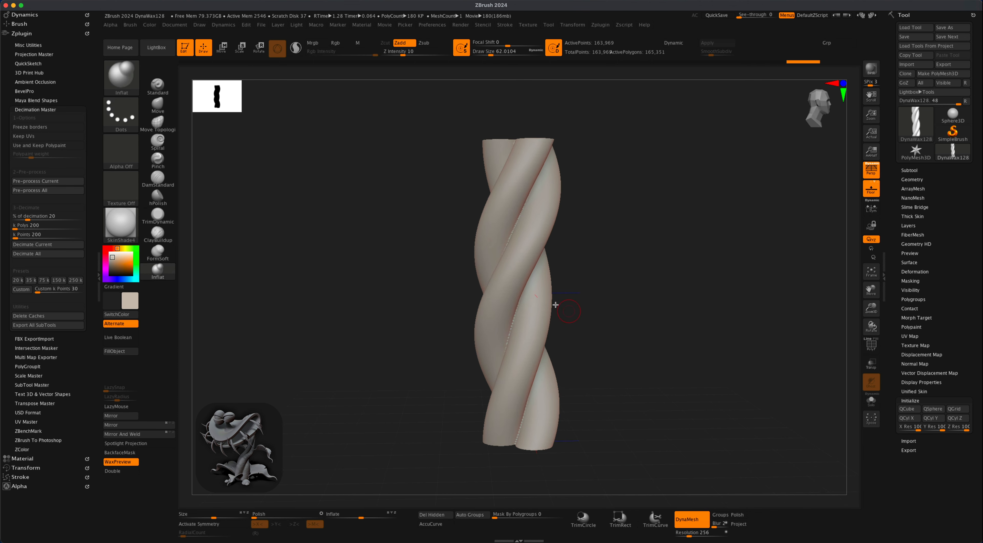
Smooth the remeshed strands with the Polish deformation at about 99 and repeat the pass.
click(558, 175)
drag(255, 515, 260, 516)
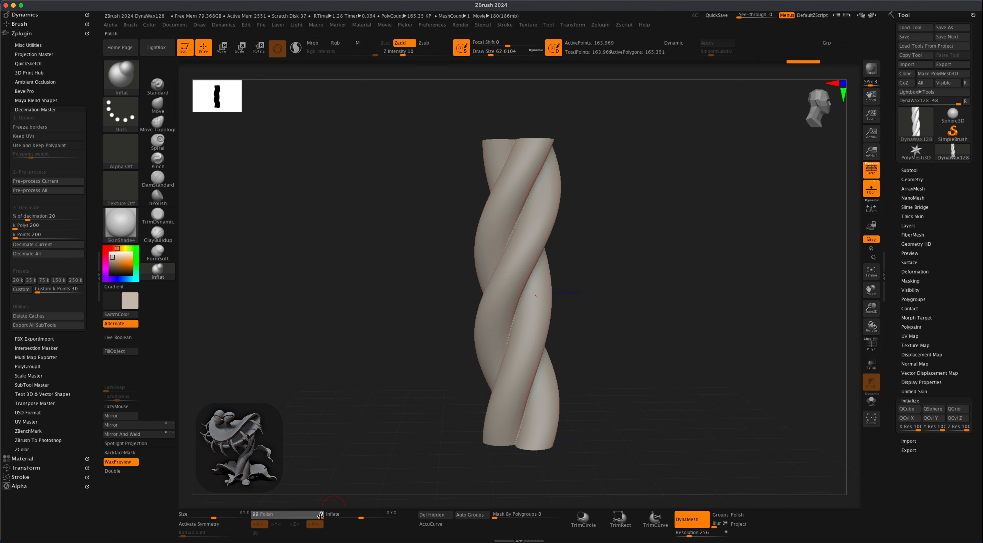
drag(324, 516, 326, 515)
drag(401, 393, 382, 407)
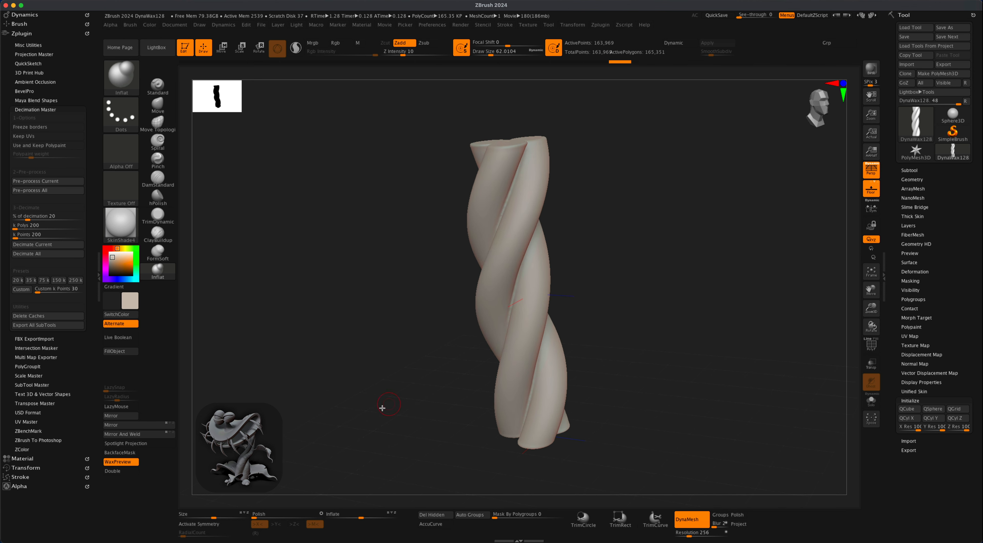
drag(258, 518, 325, 516)
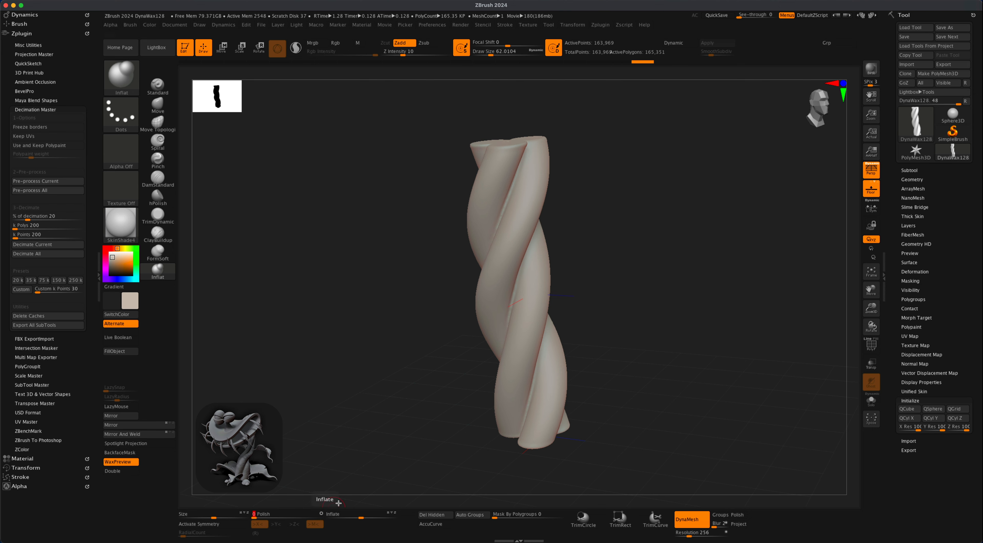
Put a Deformer cage around the strands and reduce its vertical resolution until only the top and bottom rows of control points remain.
drag(405, 424, 583, 247)
drag(643, 249, 659, 270)
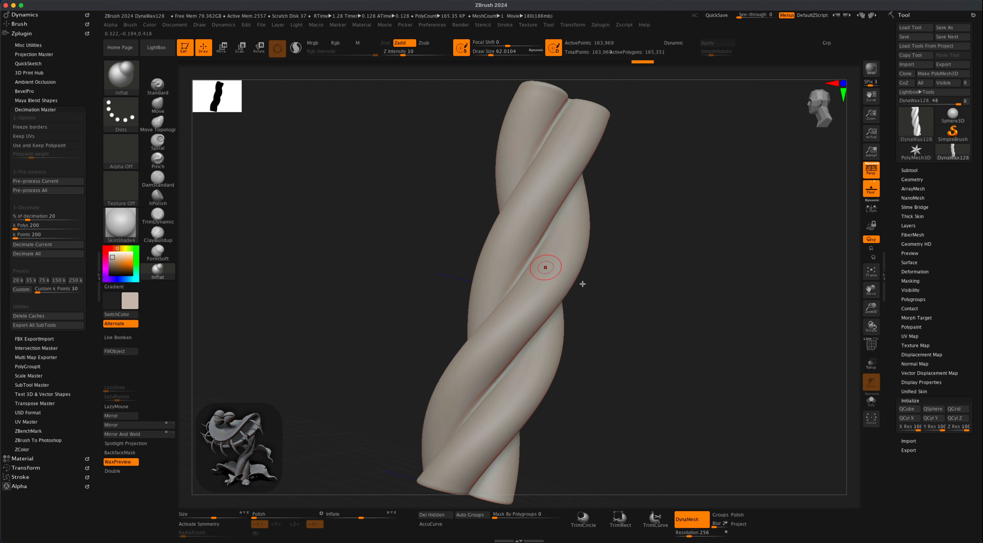
shift+drag(610, 303, 640, 358)
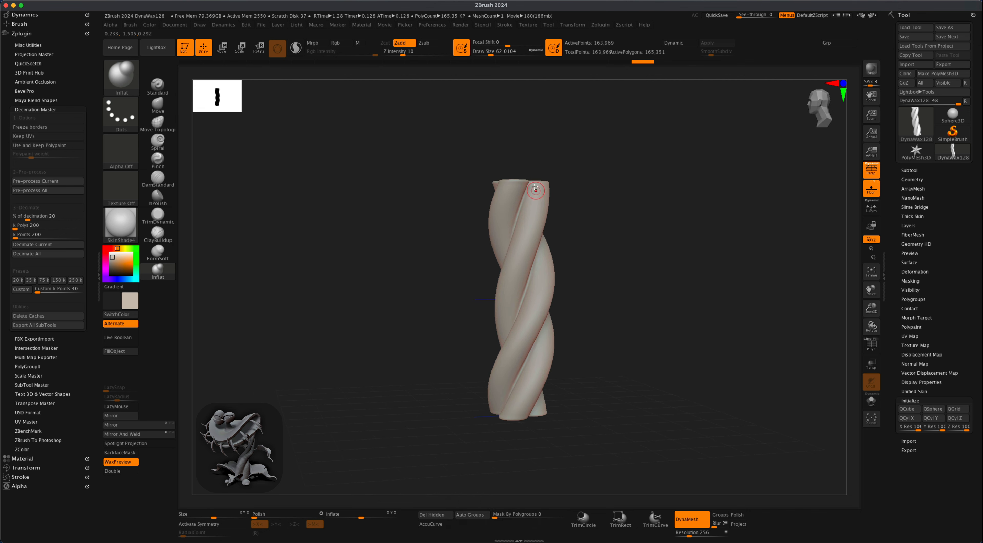
mouse_move(597, 248)
mouse_down()
mouse_move(589, 246)
mouse_move(597, 250)
mouse_up()
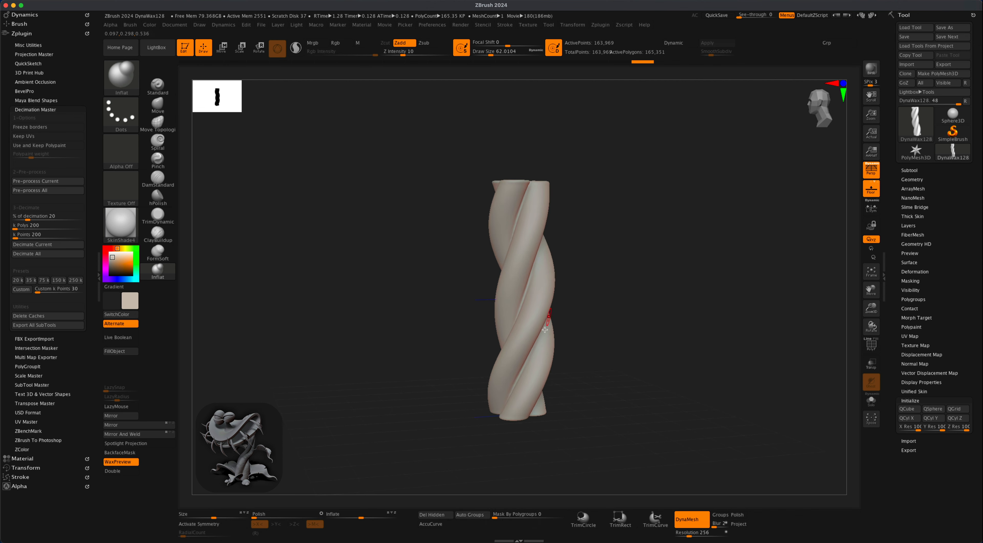
mouse_move(597, 372)
mouse_down()
mouse_move(599, 381)
mouse_move(584, 370)
mouse_up()
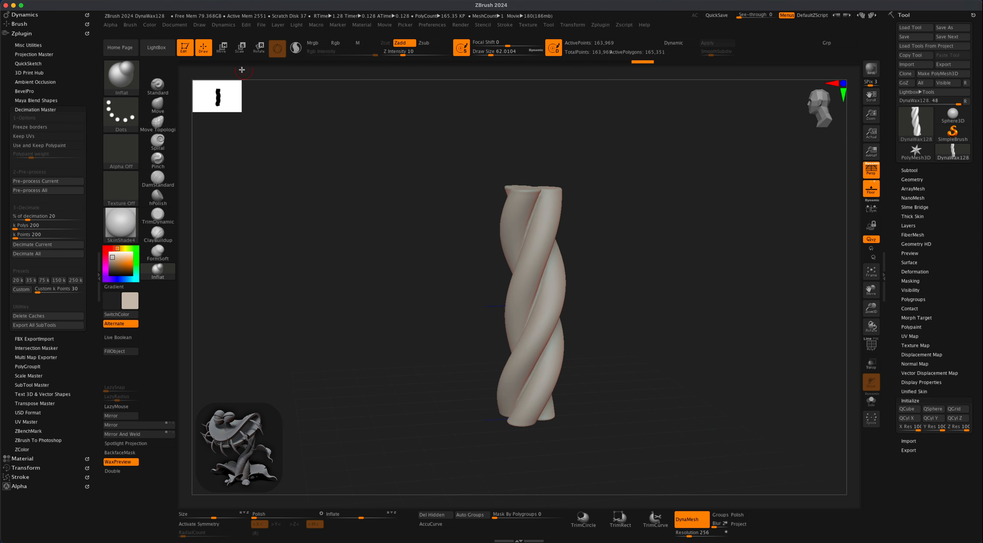
click(225, 54)
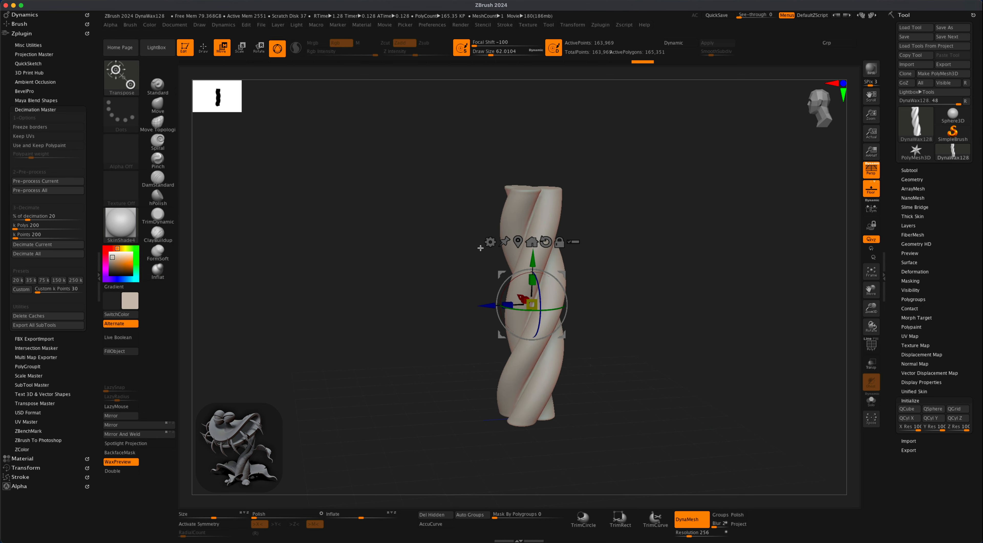
click(489, 242)
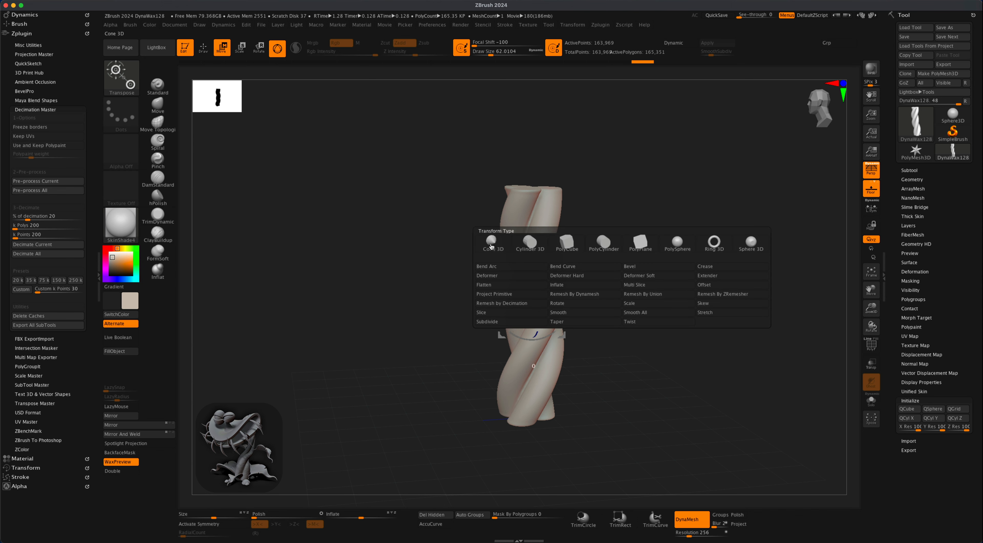
click(503, 276)
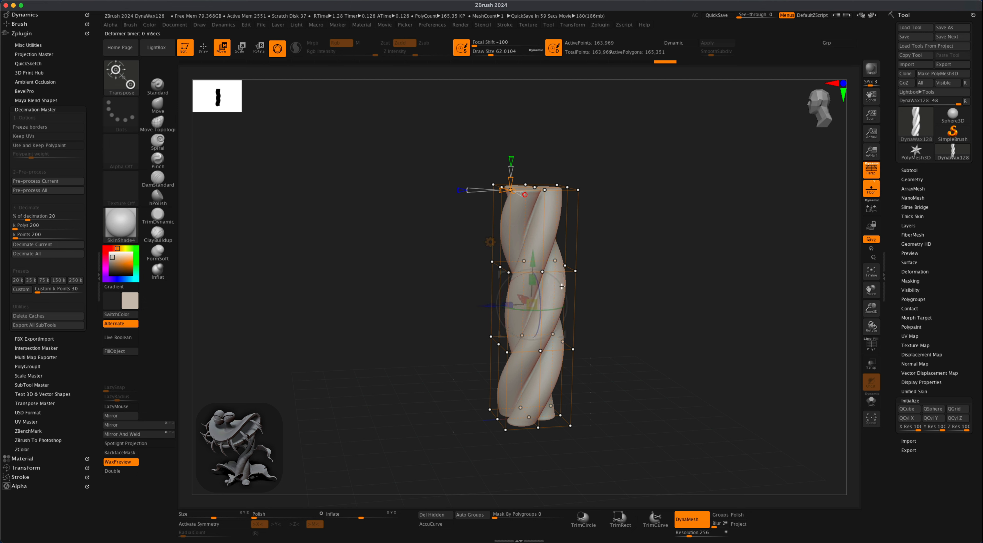
mouse_move(500, 171)
mouse_down()
mouse_move(501, 161)
mouse_move(501, 173)
mouse_up()
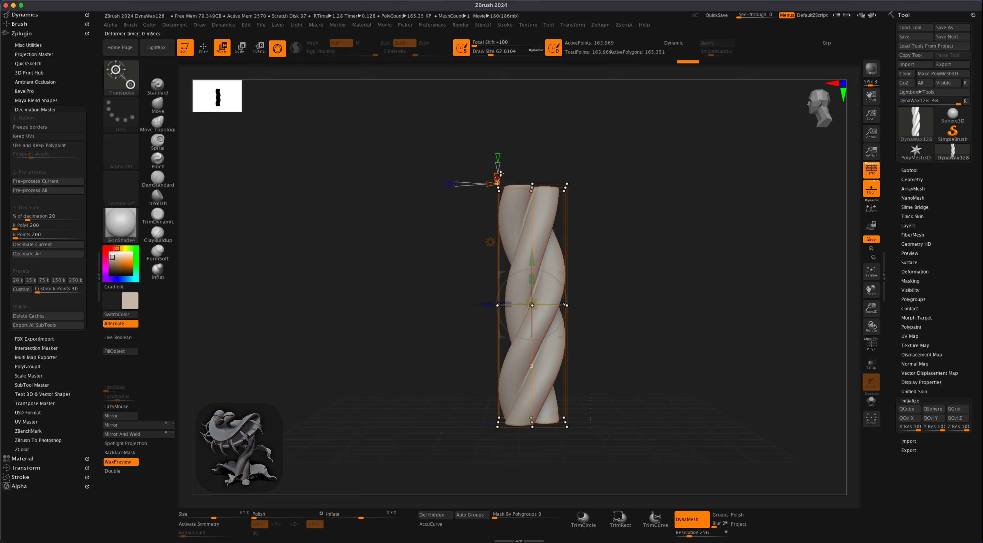
drag(501, 172, 501, 173)
drag(634, 221, 621, 244)
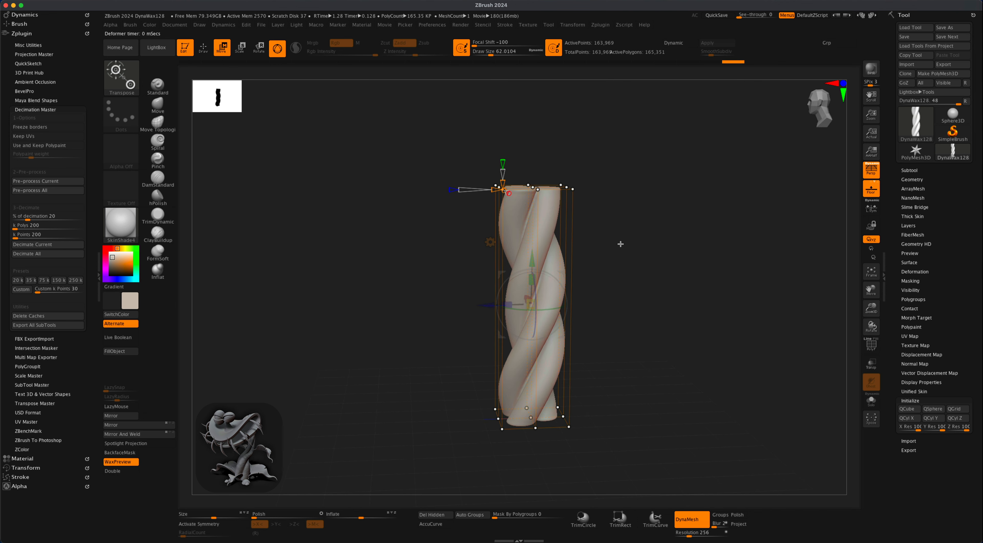
Mask the cage's bottom control points, scale the top ones inward to about a third to taper the stem, and accept the deformation.
super+drag(442, 370, 656, 470)
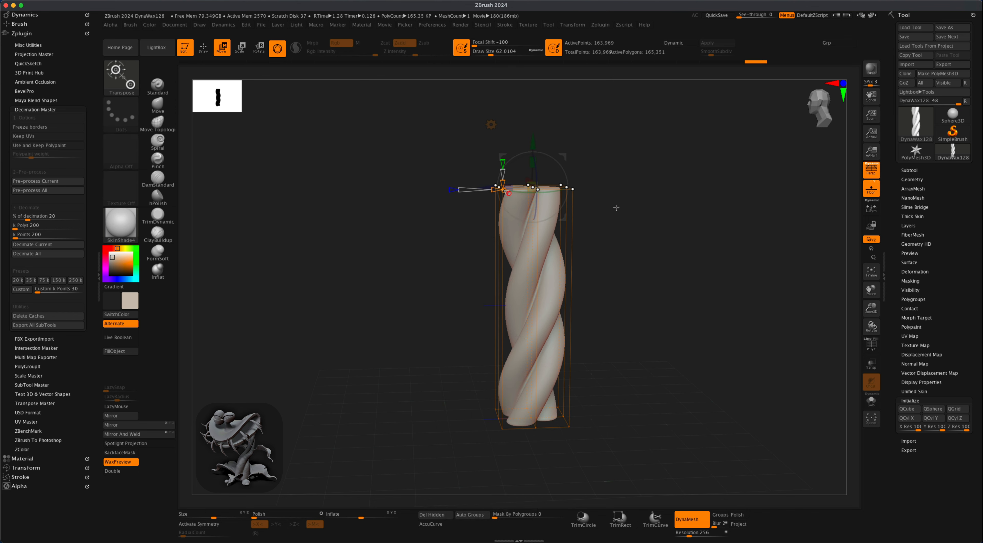
drag(616, 208, 614, 213)
drag(817, 202, 611, 226)
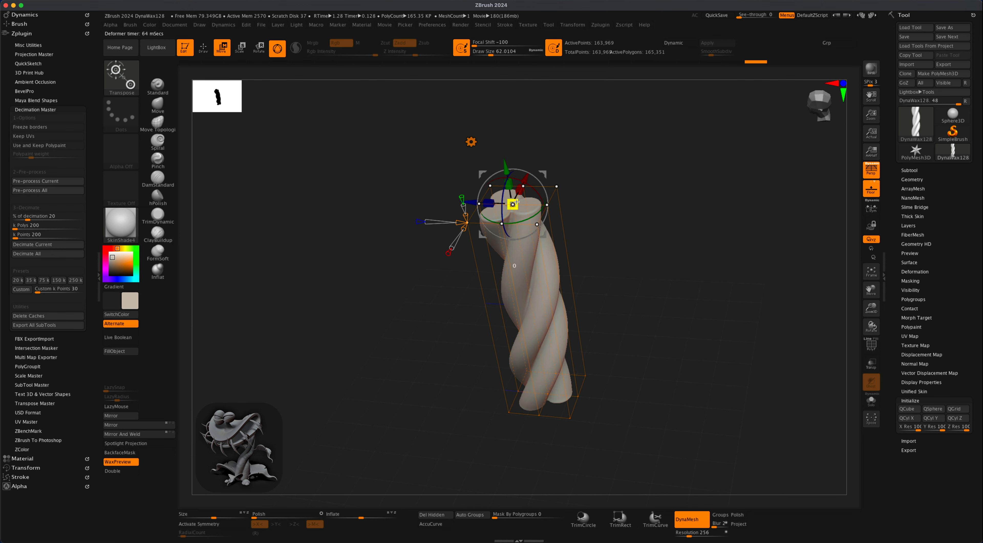
drag(466, 222, 493, 209)
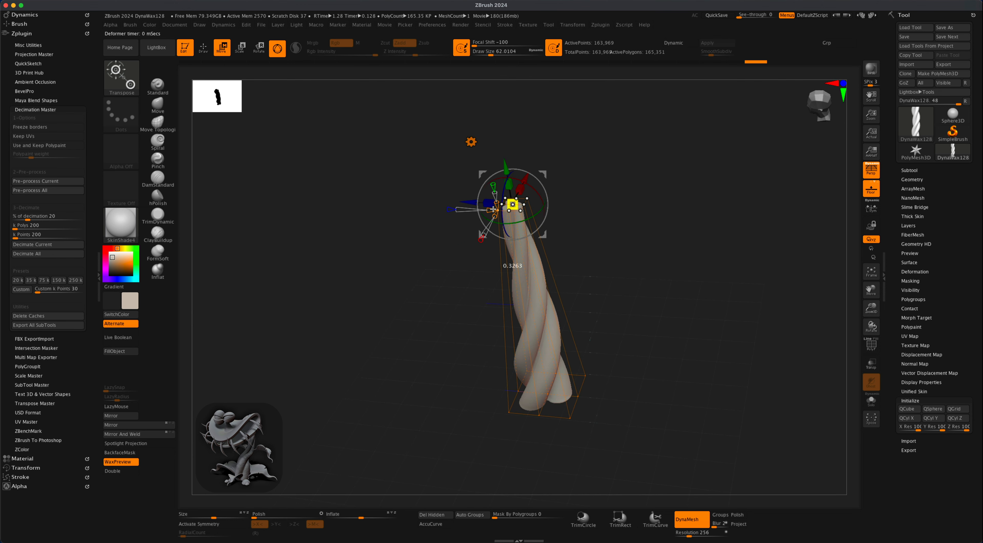
drag(564, 209, 639, 231)
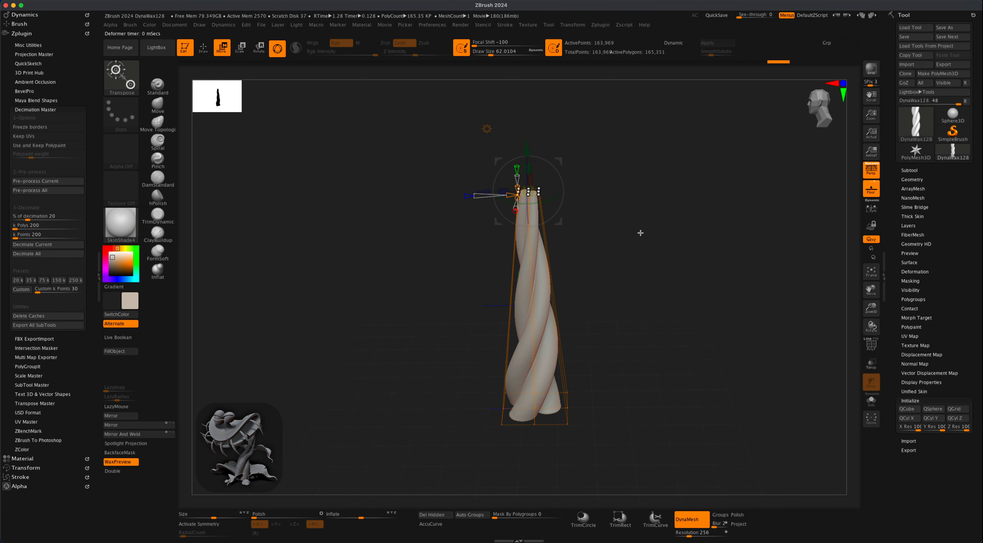
click(488, 130)
click(616, 133)
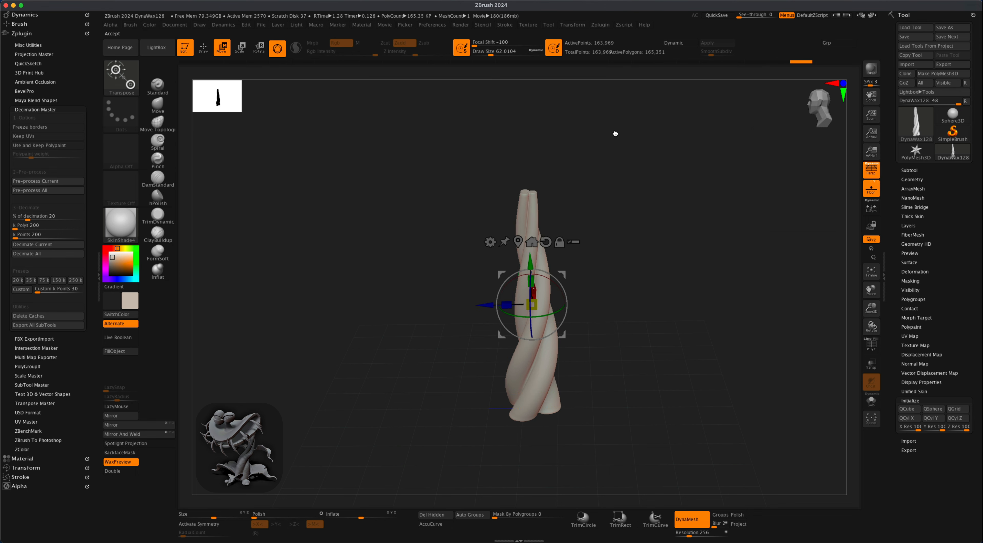
Swell the stem's base with the Inflat brush at a draw size of about 576 and remesh it with DynaMesh.
drag(616, 133, 626, 324)
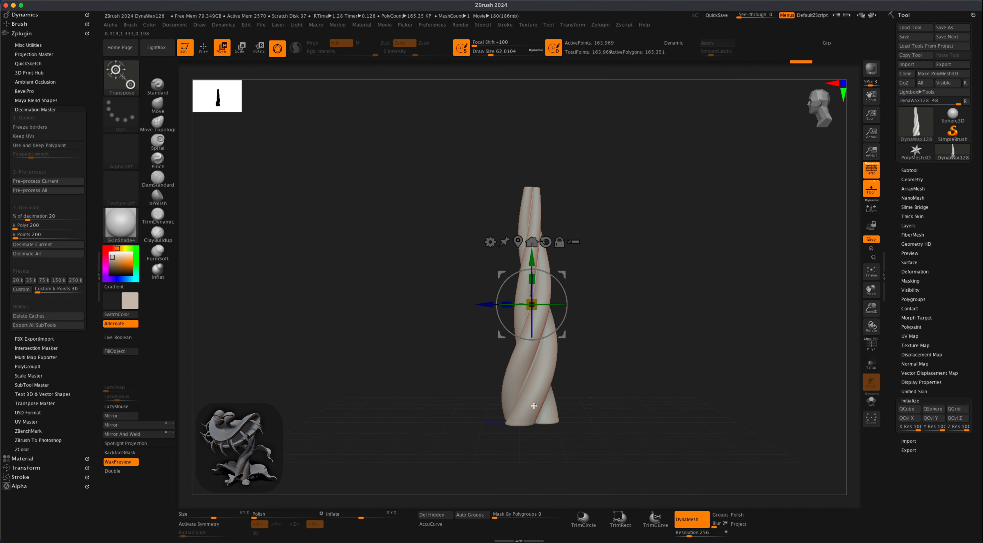
drag(534, 405, 588, 415)
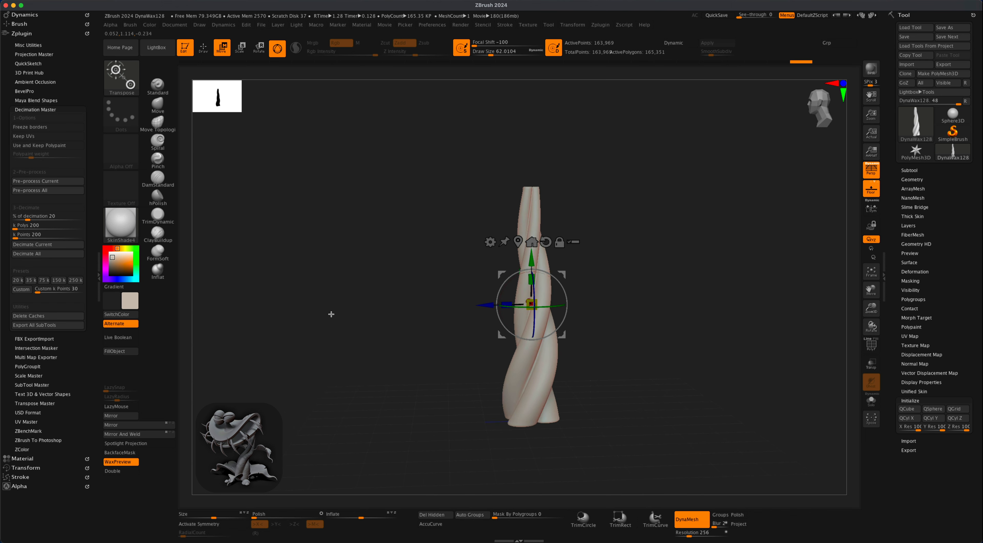
click(157, 272)
key(s)
drag(365, 341, 403, 341)
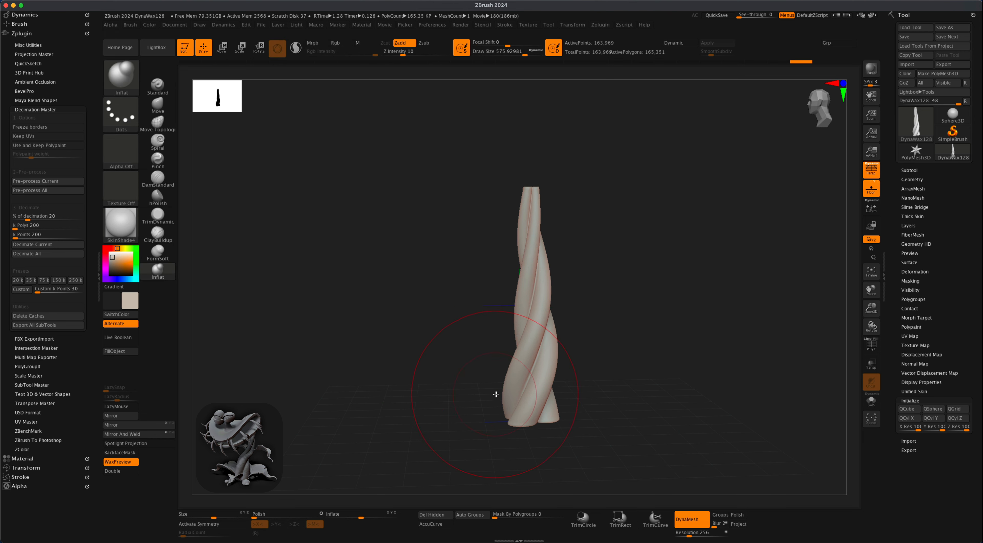
drag(515, 401, 548, 408)
mouse_move(608, 409)
mouse_down()
mouse_move(572, 412)
mouse_move(676, 401)
mouse_move(645, 411)
mouse_move(654, 345)
mouse_up()
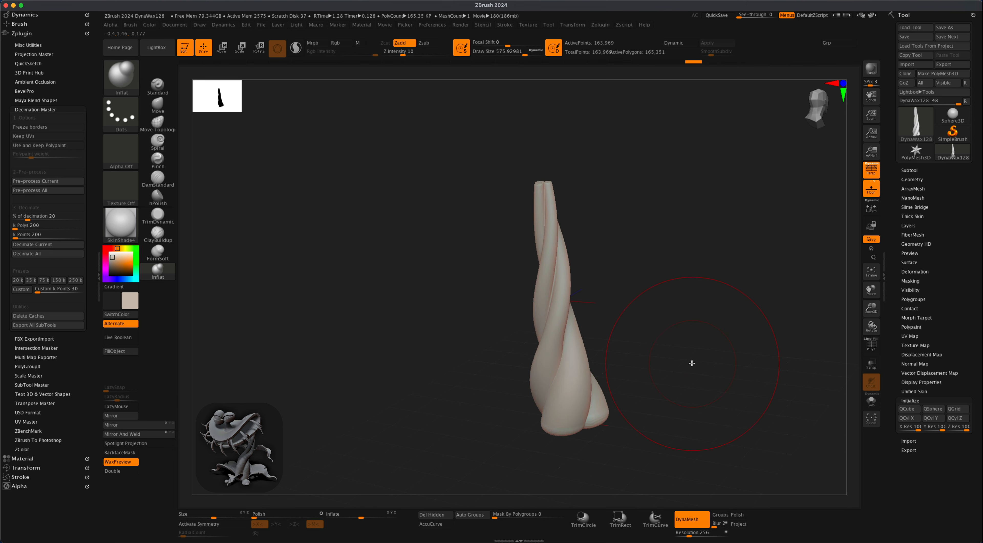
super+drag(678, 290, 751, 407)
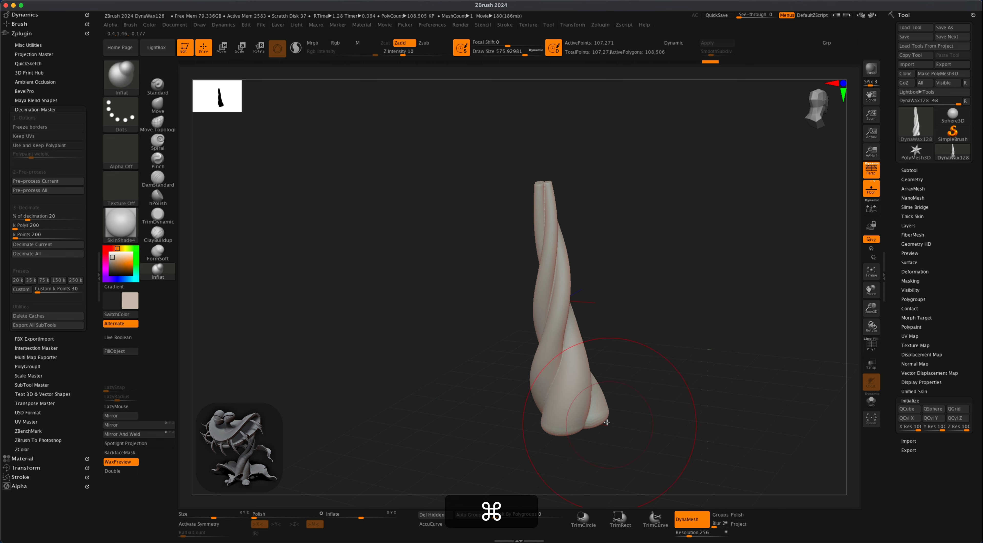
Turn off perspective and set up the Bend Curve deformer with five curve points along the stem's height.
shift+drag(665, 425, 676, 383)
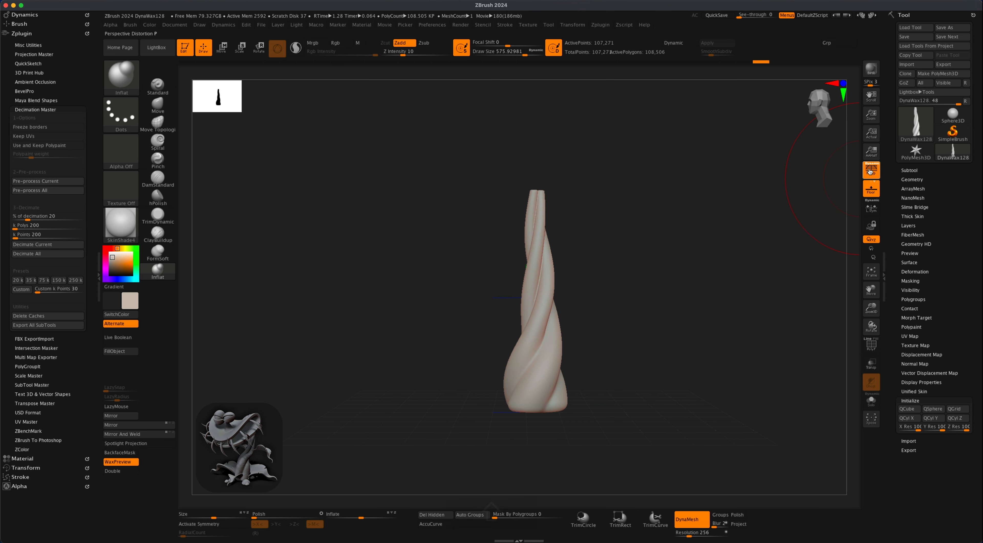
click(871, 170)
alt+drag(692, 320, 647, 340)
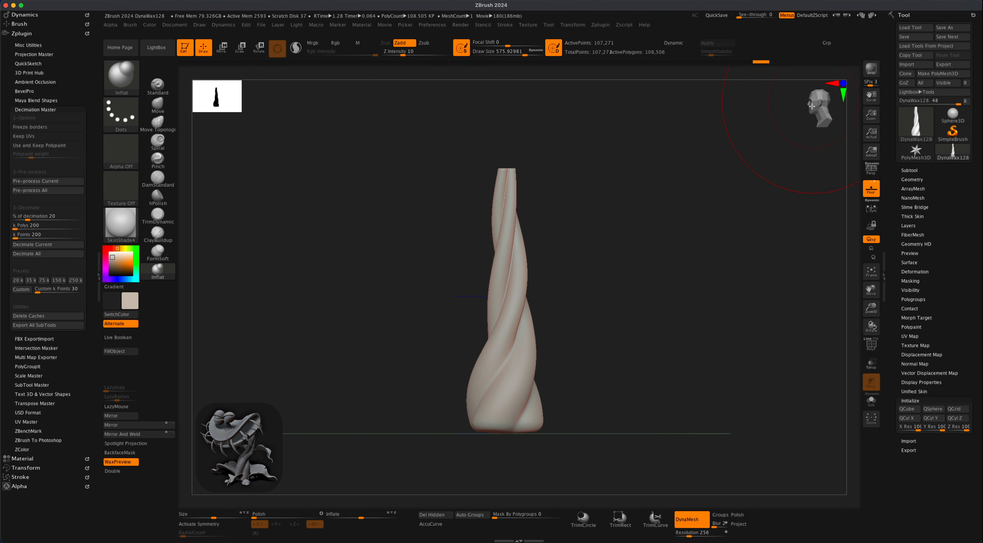
alt+drag(737, 240, 662, 310)
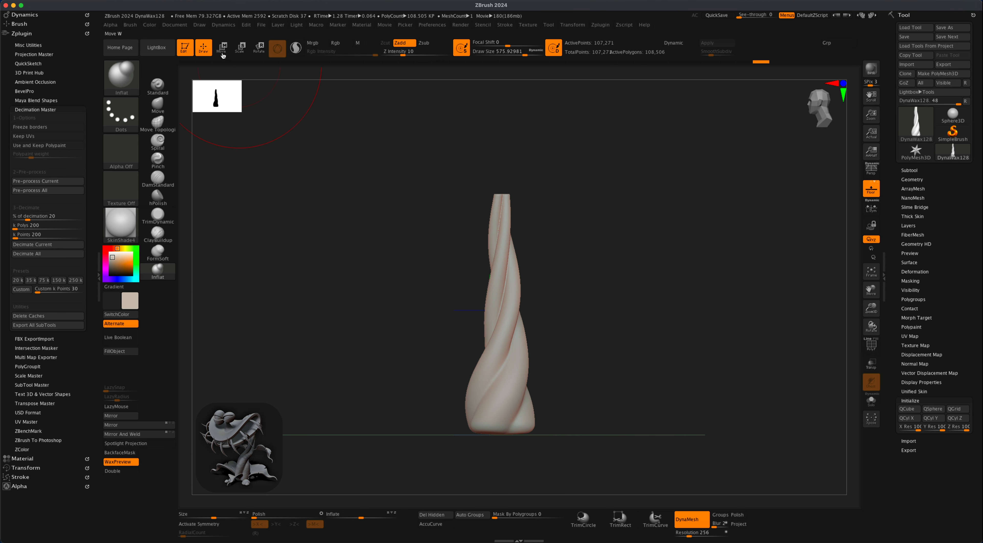
click(221, 52)
click(459, 247)
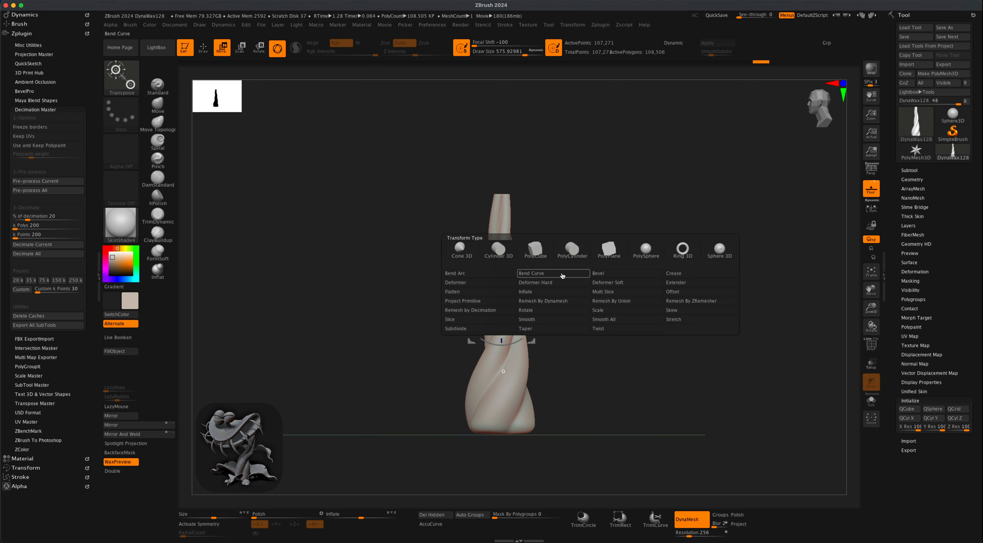
click(562, 274)
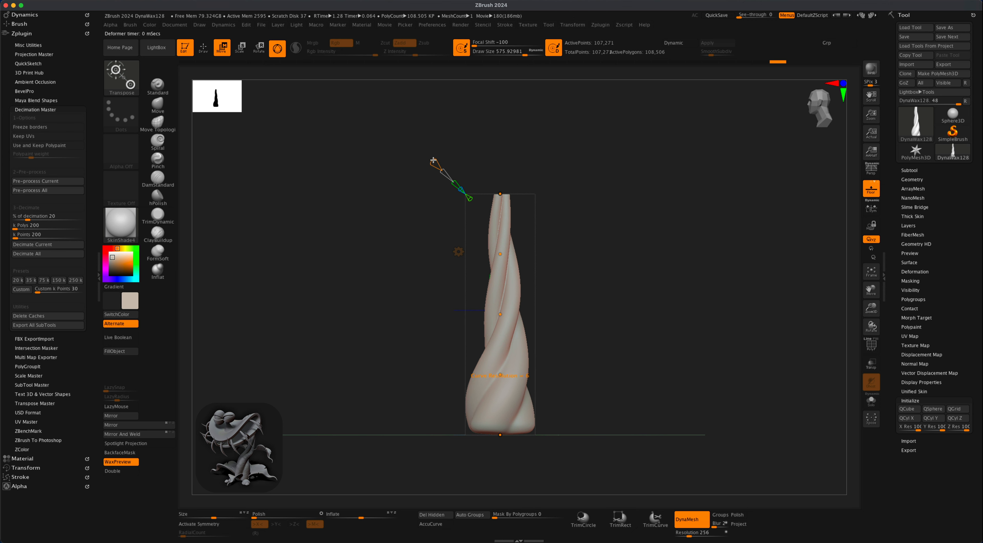
drag(430, 158, 426, 155)
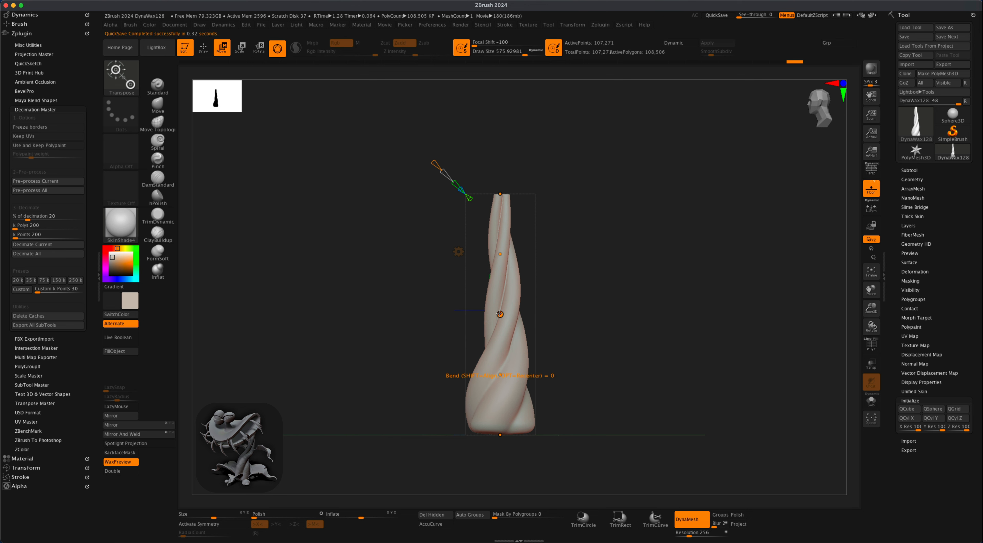
Bend the stem into an S-curve by moving the curve points, bowing the upper part sideways and extending the base downward.
drag(500, 374, 567, 255)
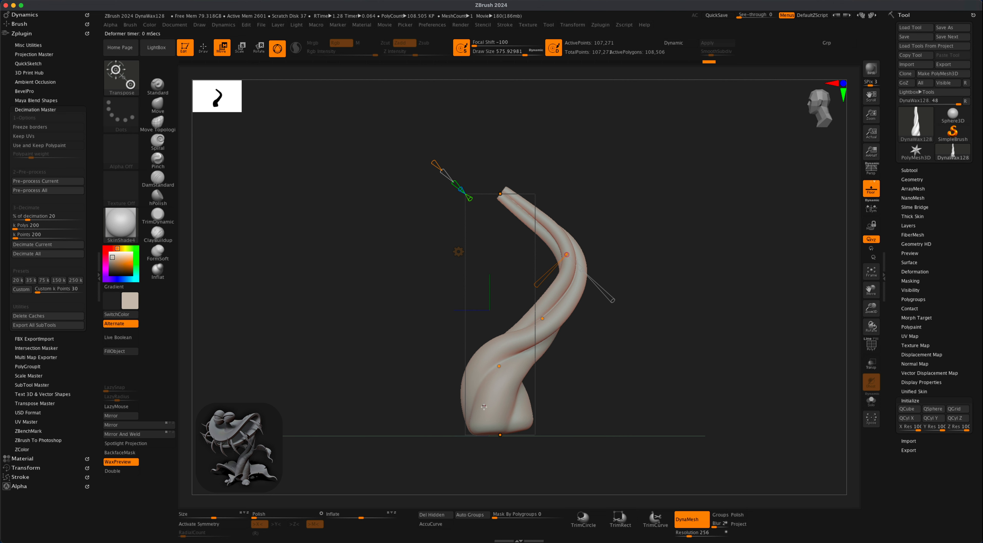
drag(499, 367, 496, 367)
drag(501, 194, 499, 197)
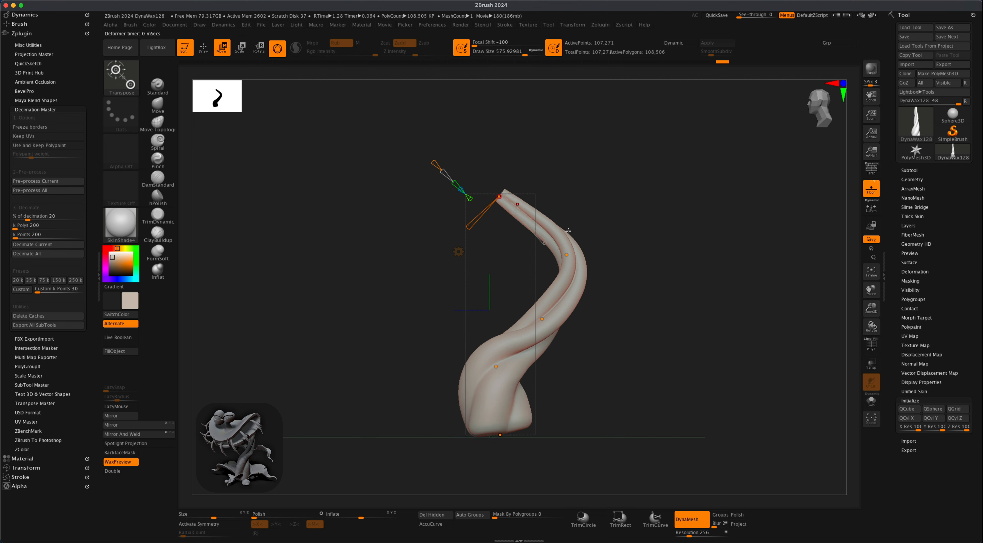
mouse_move(566, 255)
mouse_down()
mouse_move(575, 225)
mouse_move(574, 242)
mouse_up()
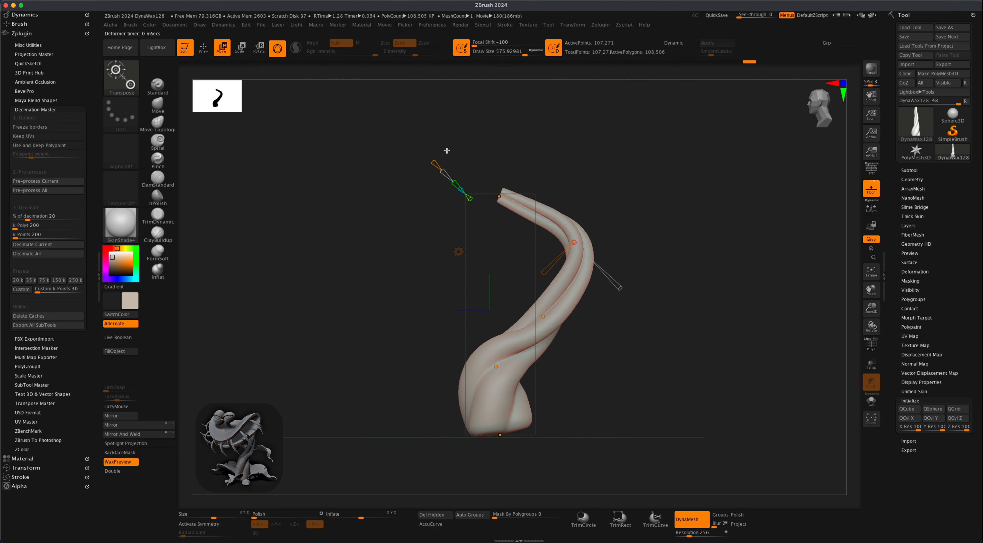
drag(551, 326, 569, 328)
drag(579, 246, 582, 248)
drag(500, 434, 500, 449)
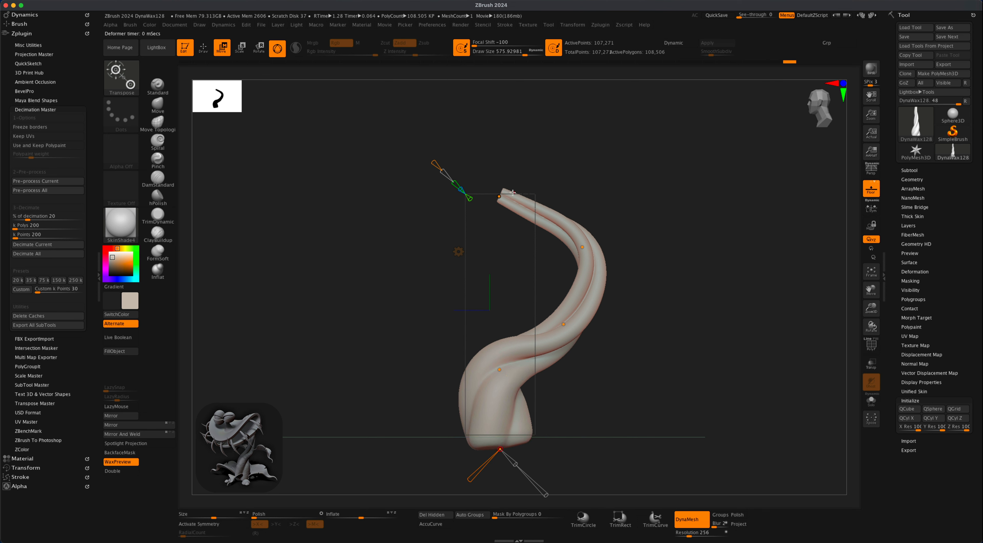
Check the curved stem from an angle, accept the Bend Curve deformation and return to draw mode.
drag(677, 376, 611, 394)
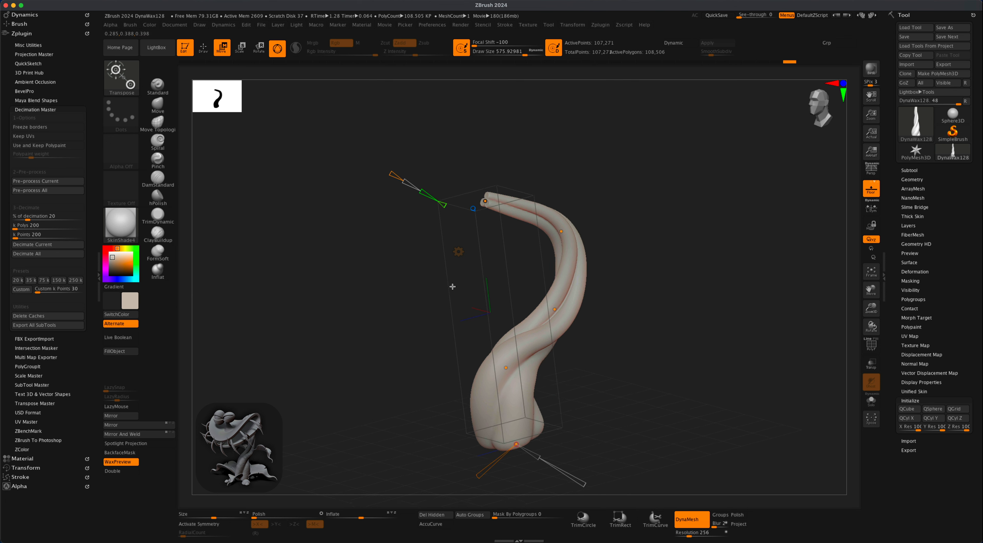
click(459, 252)
click(583, 255)
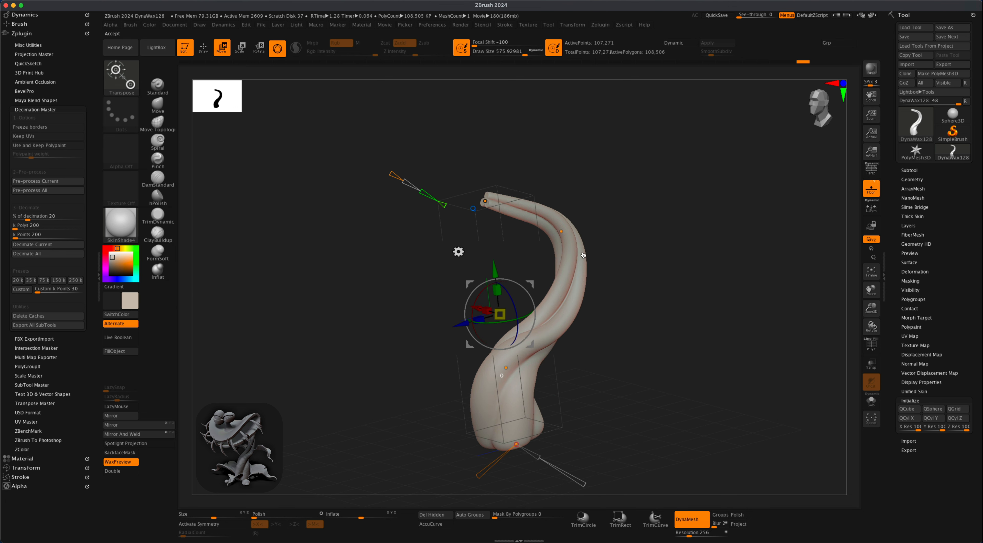
click(201, 56)
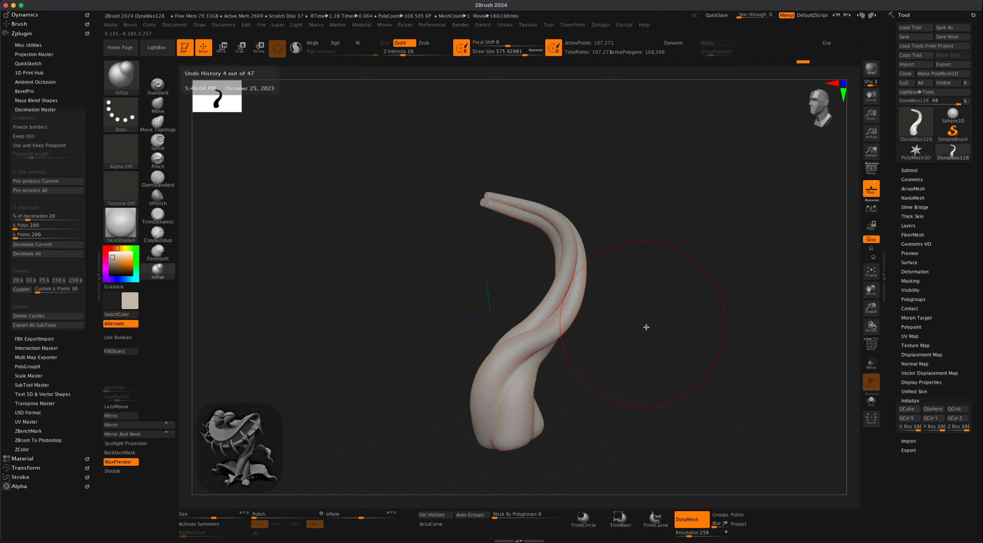
Turn perspective on, comparing the curved stem with and without it from several angles.
key(alt+s)
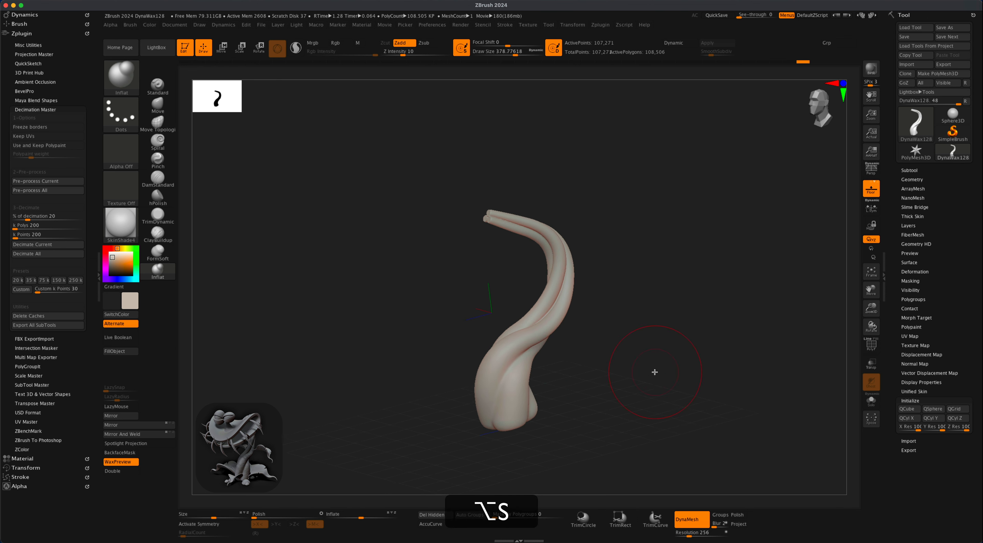
key(p)
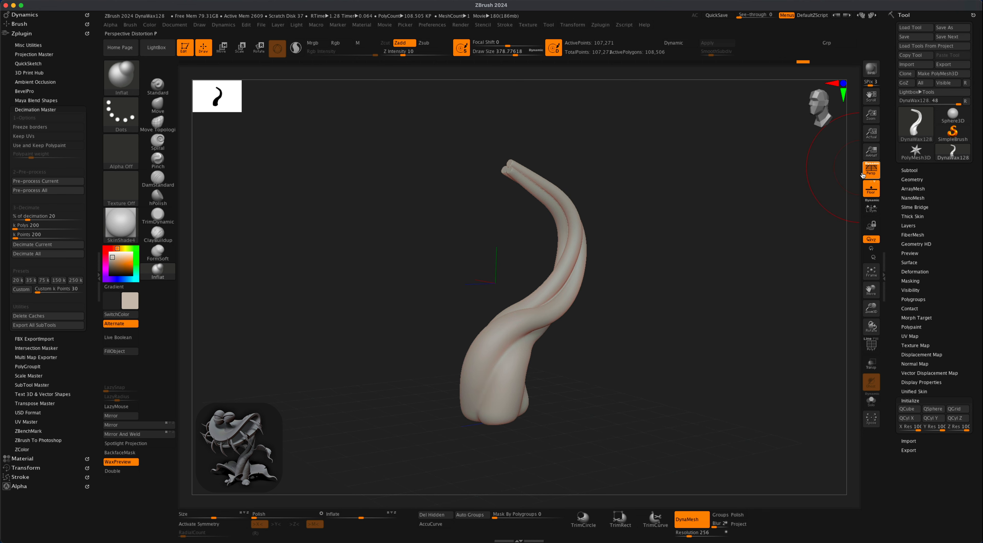
alt+drag(741, 279, 727, 276)
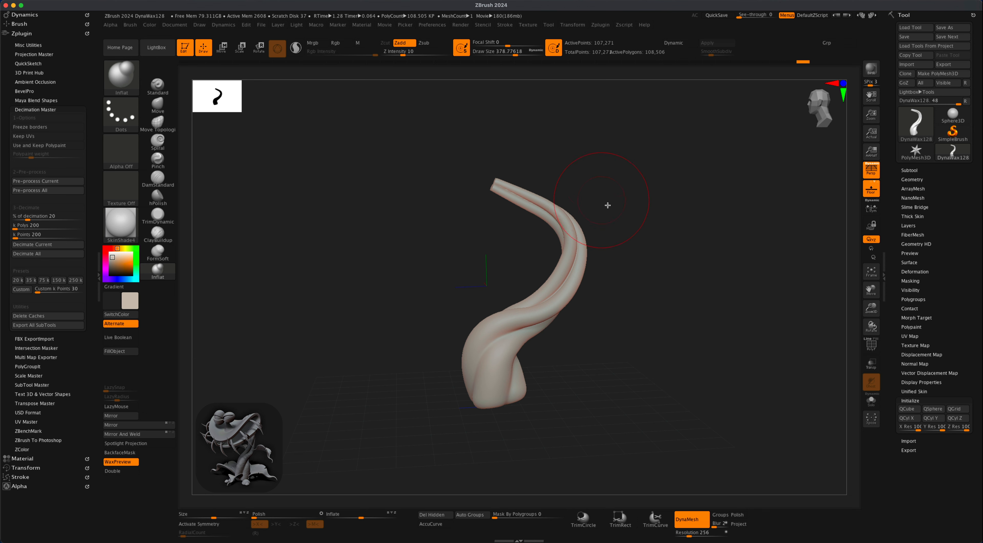
alt+drag(615, 340, 635, 345)
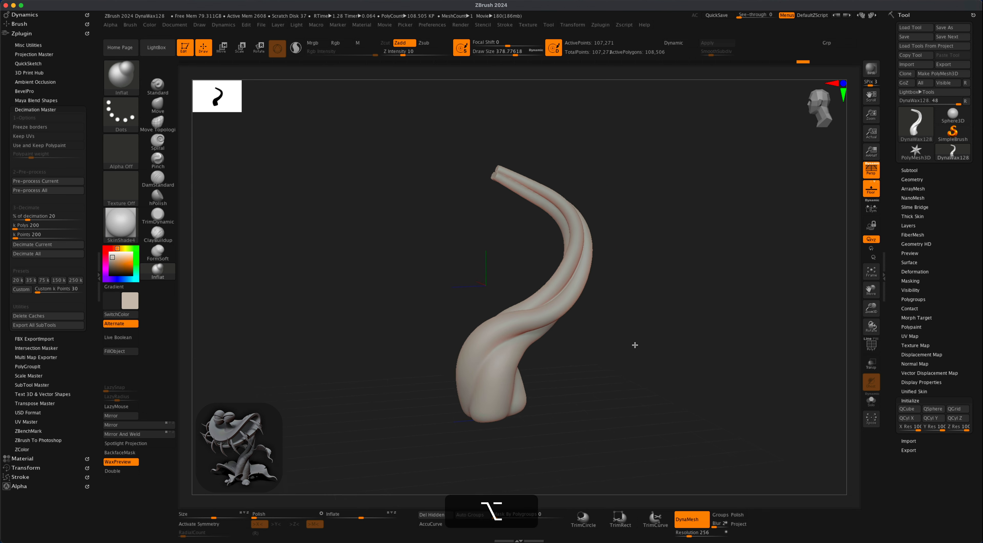
mouse_move(676, 288)
mouse_down()
mouse_move(722, 294)
mouse_move(592, 305)
mouse_move(689, 301)
mouse_move(608, 304)
mouse_move(668, 297)
mouse_move(612, 304)
mouse_move(645, 300)
mouse_up()
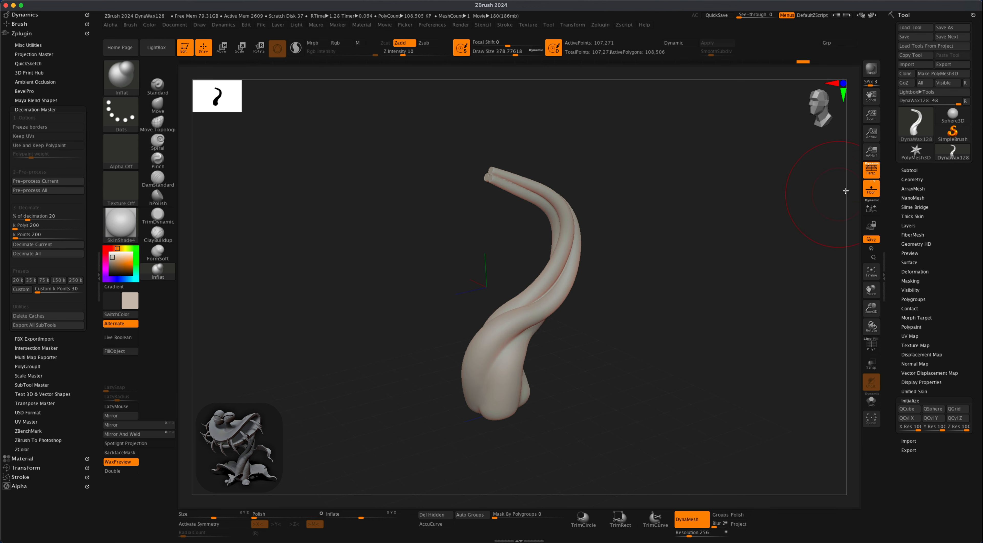
click(874, 172)
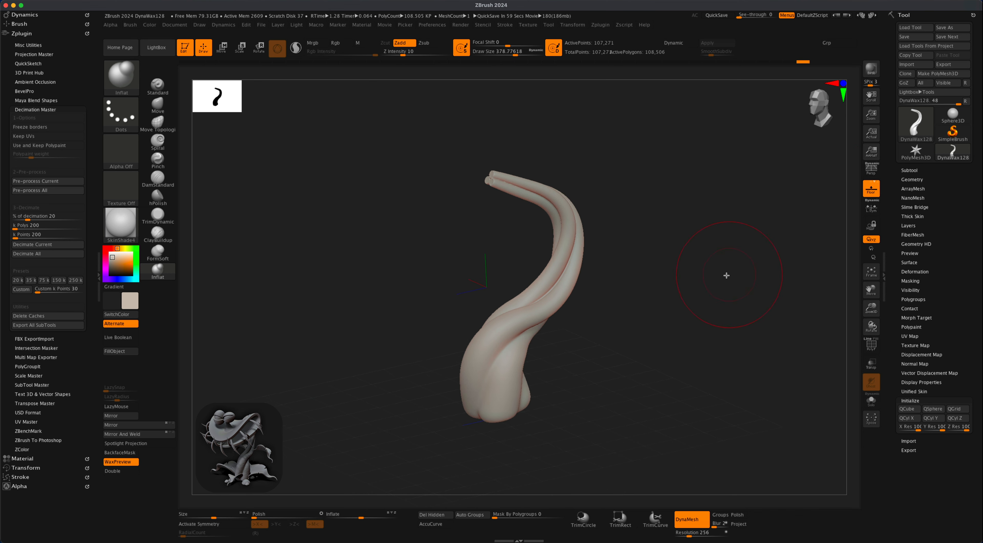
mouse_move(726, 275)
shift+mouse_down()
mouse_move(677, 286)
mouse_move(740, 288)
mouse_move(641, 288)
mouse_move(638, 307)
mouse_move(655, 312)
shift+mouse_up()
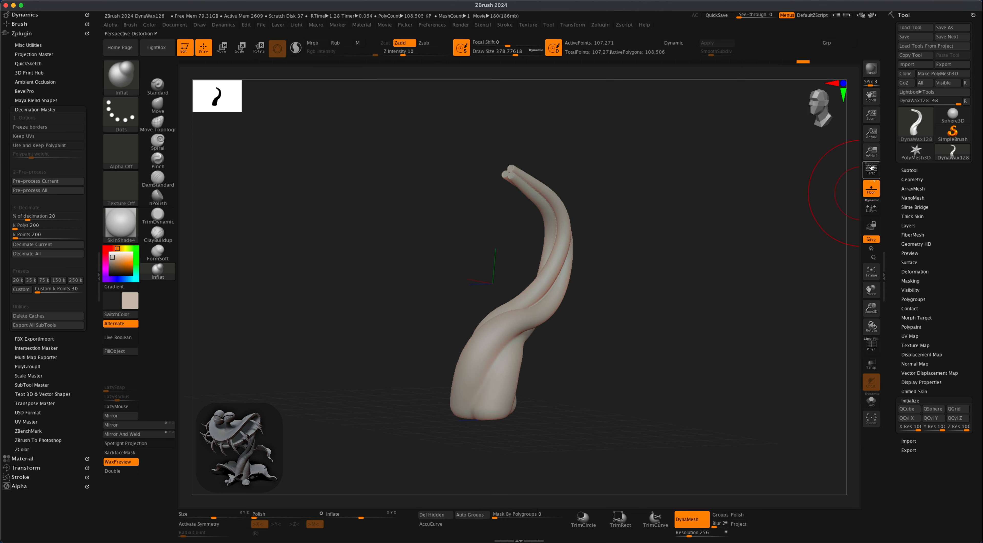
click(872, 171)
drag(720, 281, 615, 317)
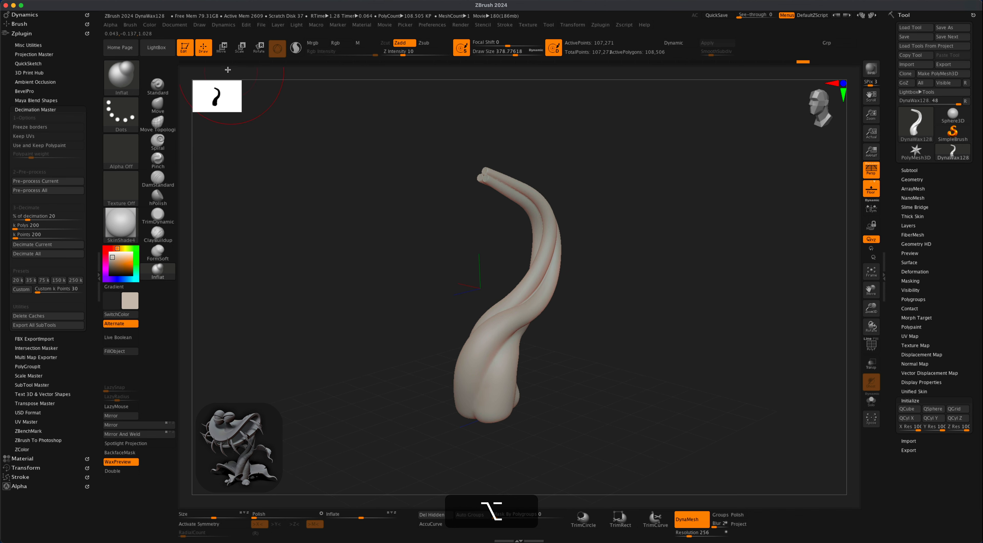
Try progressively shorter camera focal lengths of 35, 28, 24 and 18 mm and check the stem's distortion.
click(199, 25)
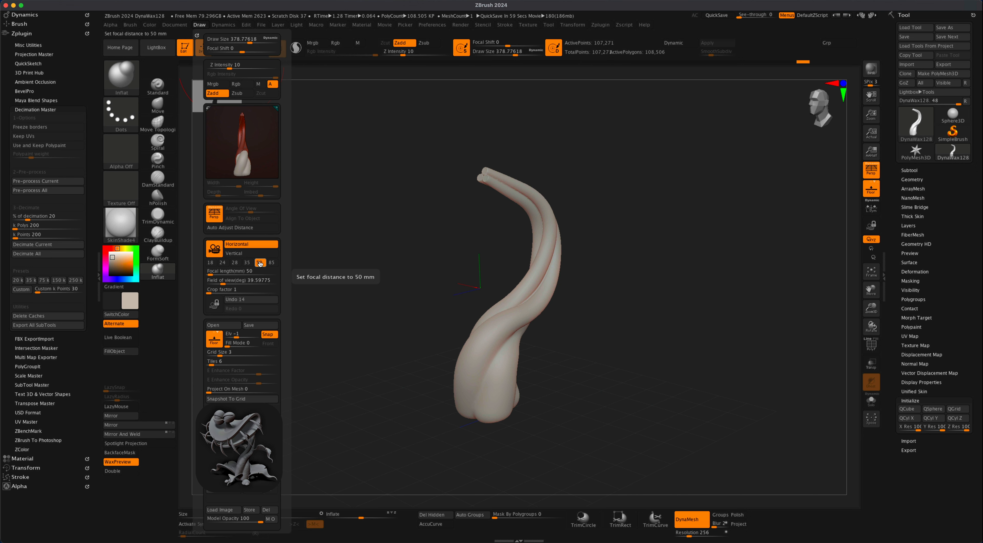
click(246, 263)
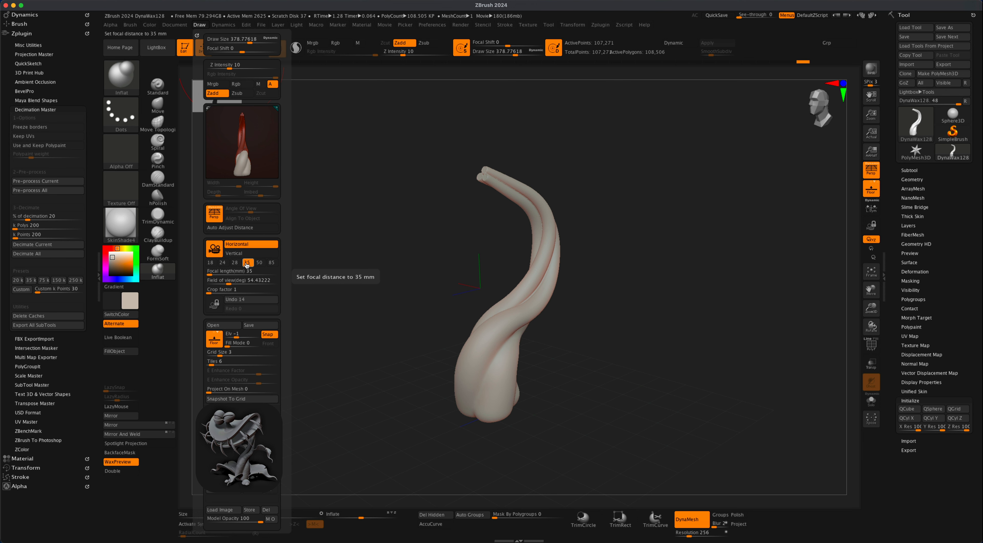
click(234, 263)
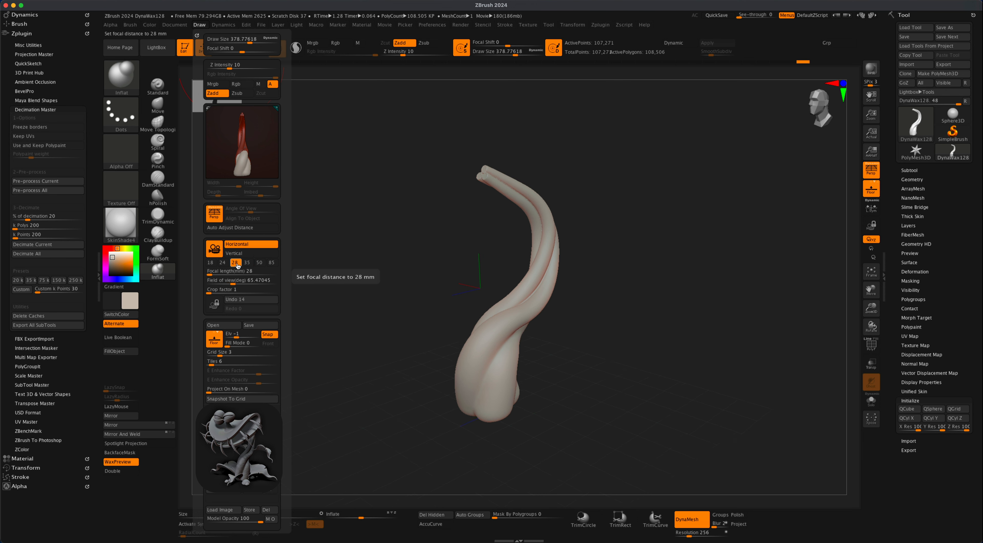
click(223, 263)
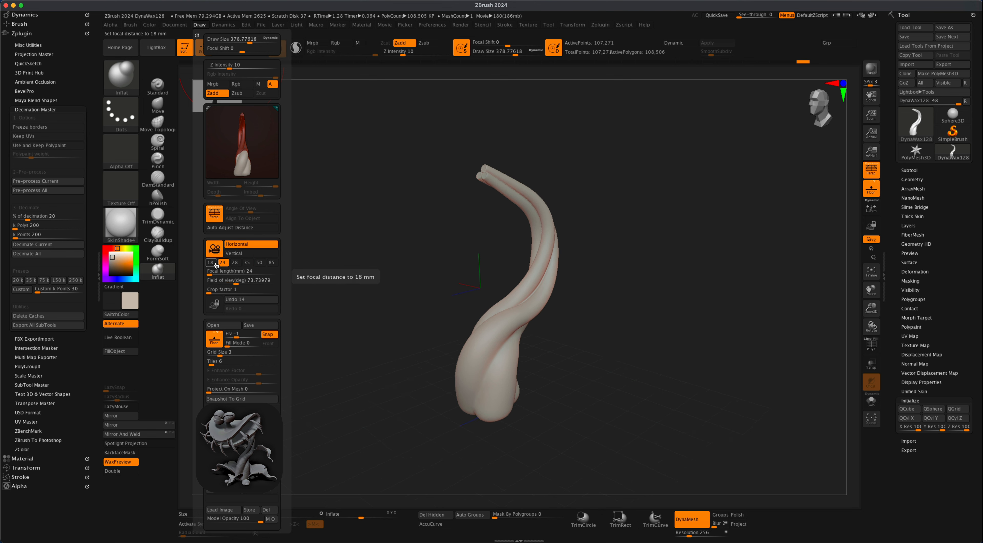
click(217, 264)
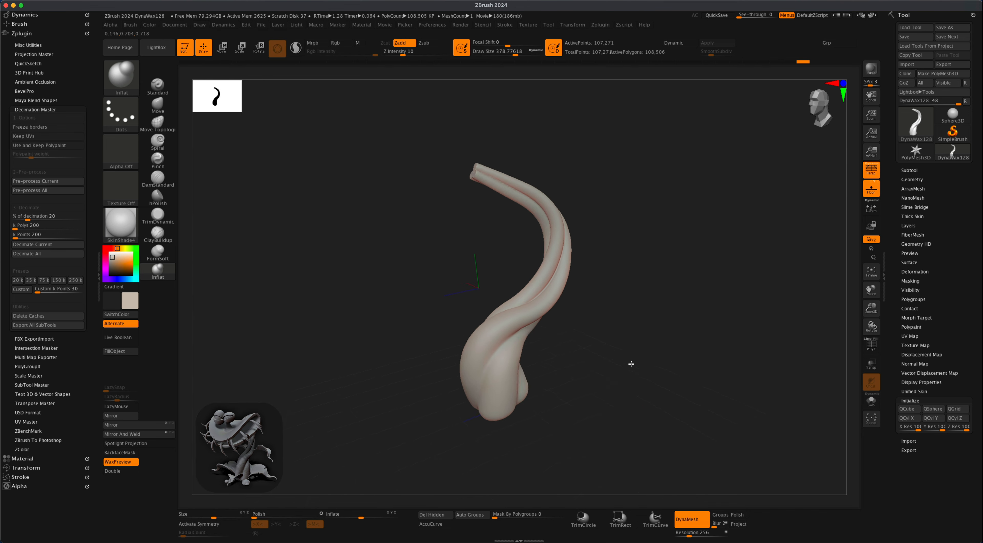
drag(631, 364, 599, 363)
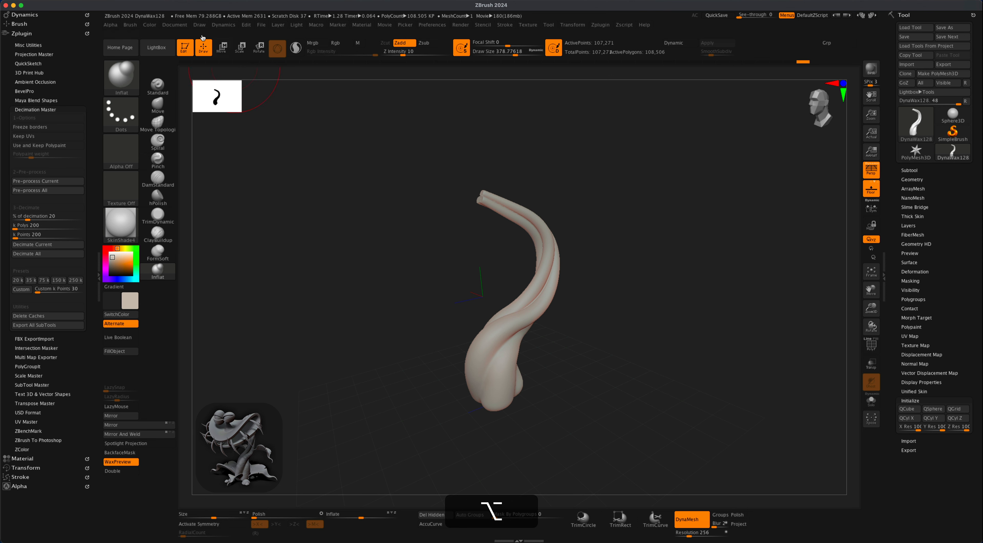
Compare the stem at the 18 mm focal length with perspective repeatedly switched off and on.
click(872, 171)
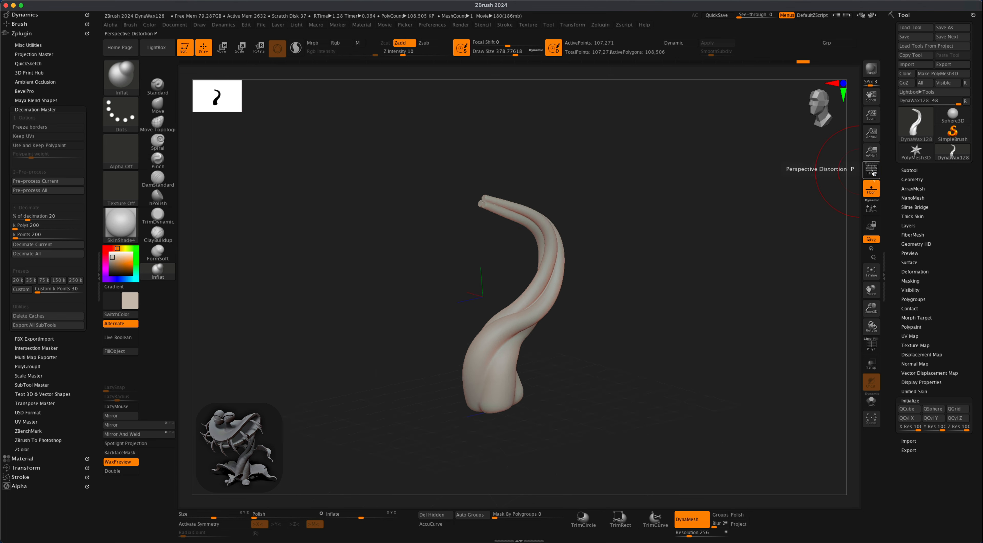
click(873, 171)
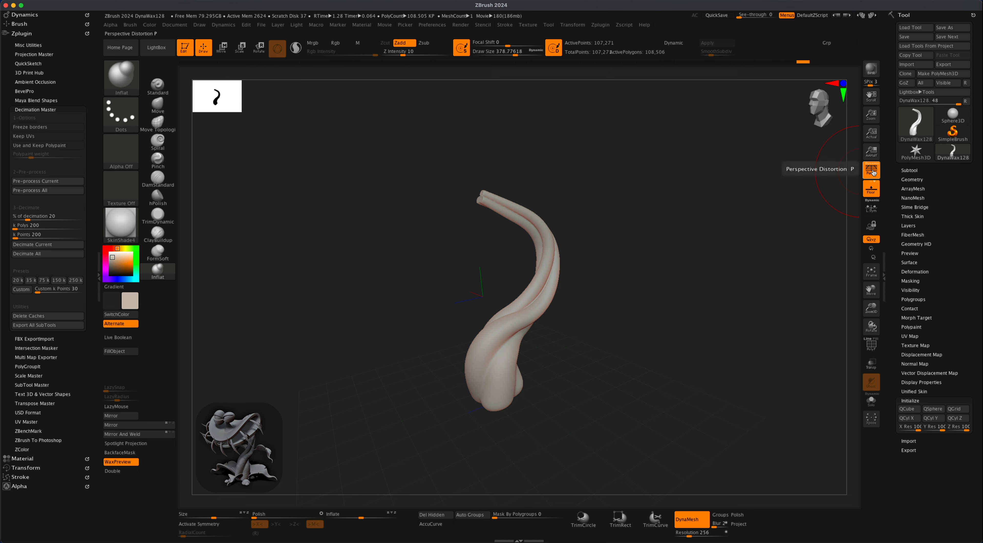
click(872, 171)
click(873, 172)
click(873, 171)
click(873, 172)
click(873, 172)
click(873, 171)
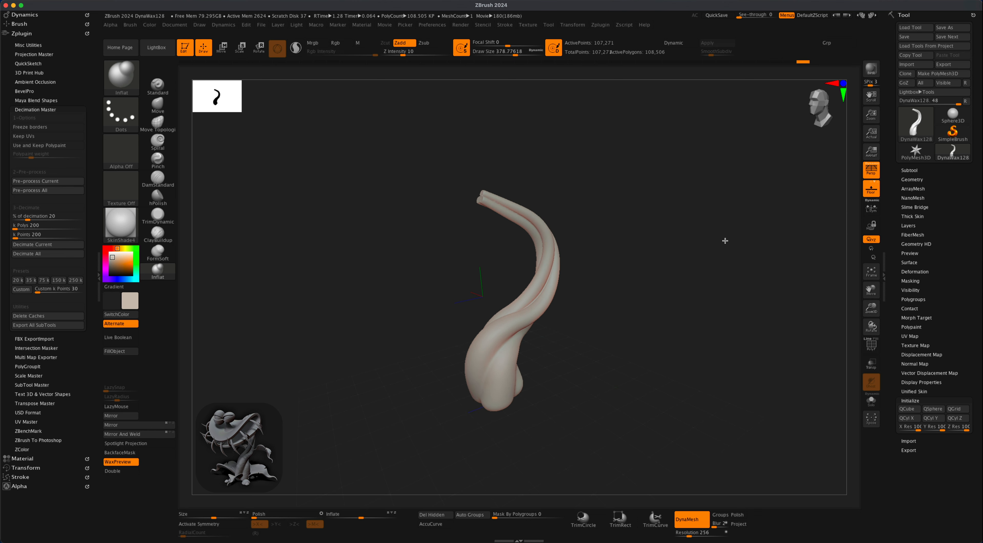
shift+drag(725, 237, 634, 216)
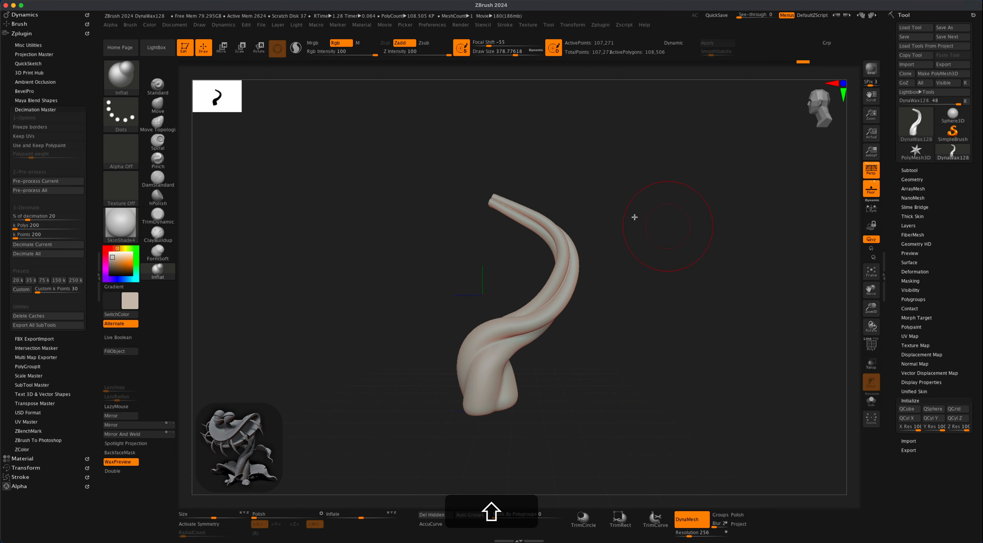
Set the camera focal length to 50 mm and check the stem from an angle.
click(200, 24)
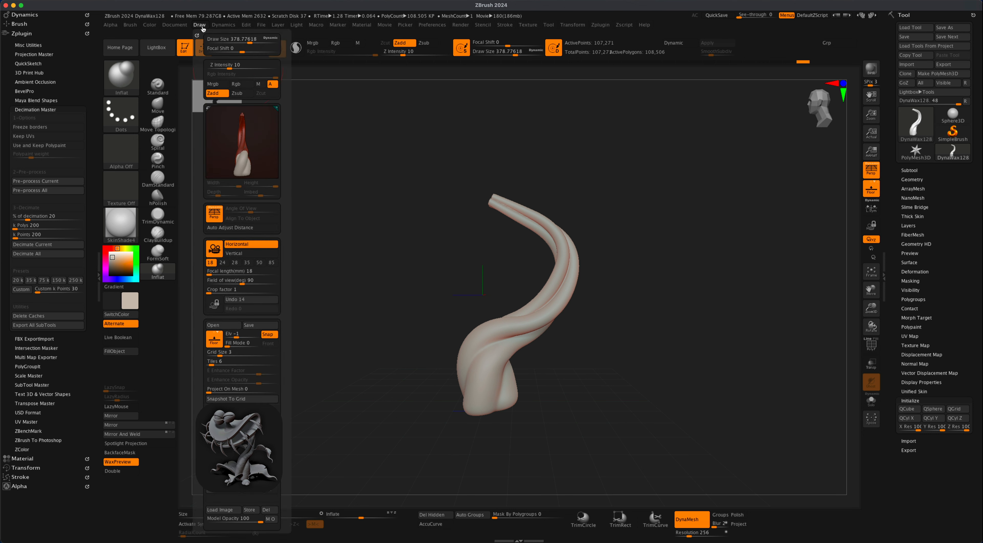
click(258, 263)
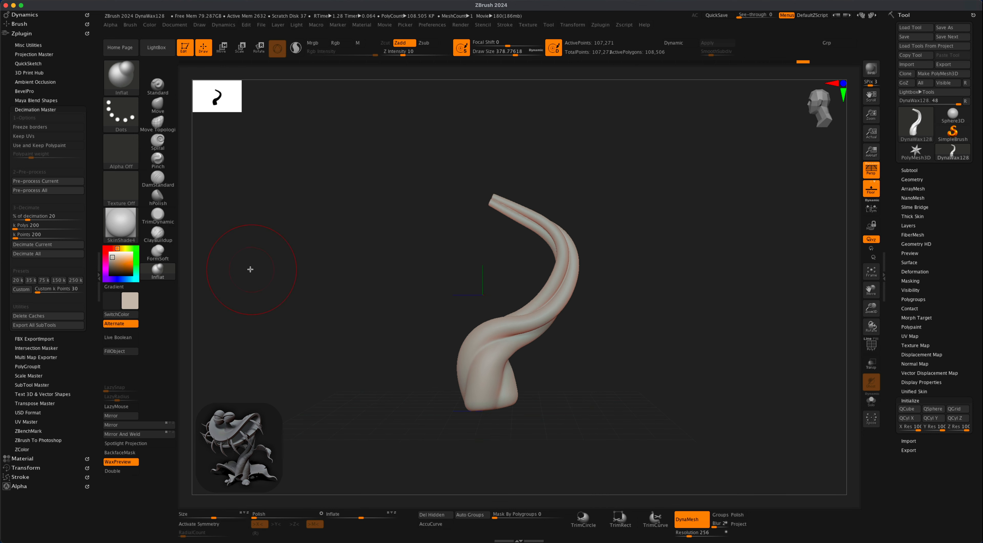
click(200, 26)
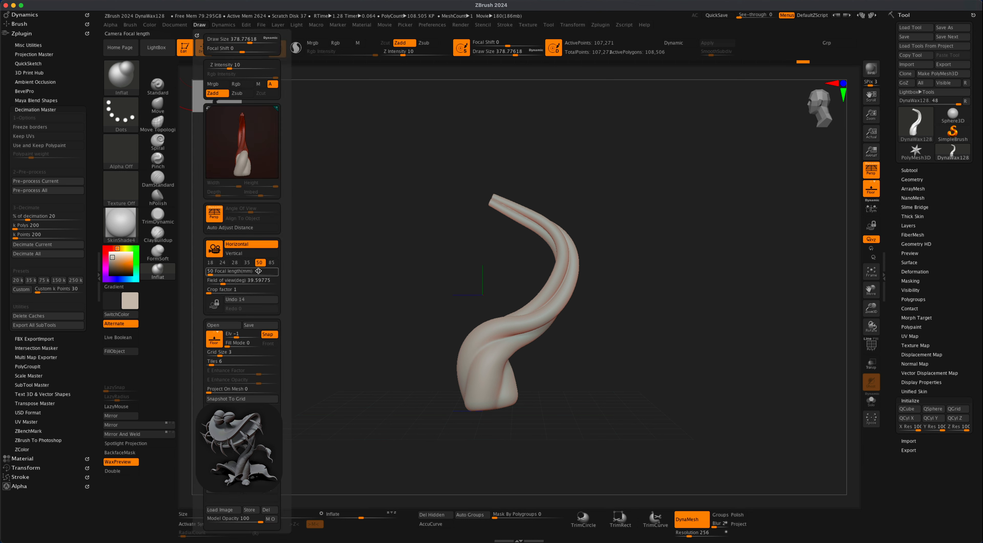
mouse_move(362, 294)
mouse_down()
mouse_move(614, 339)
mouse_move(631, 316)
mouse_move(646, 350)
mouse_move(616, 345)
mouse_up()
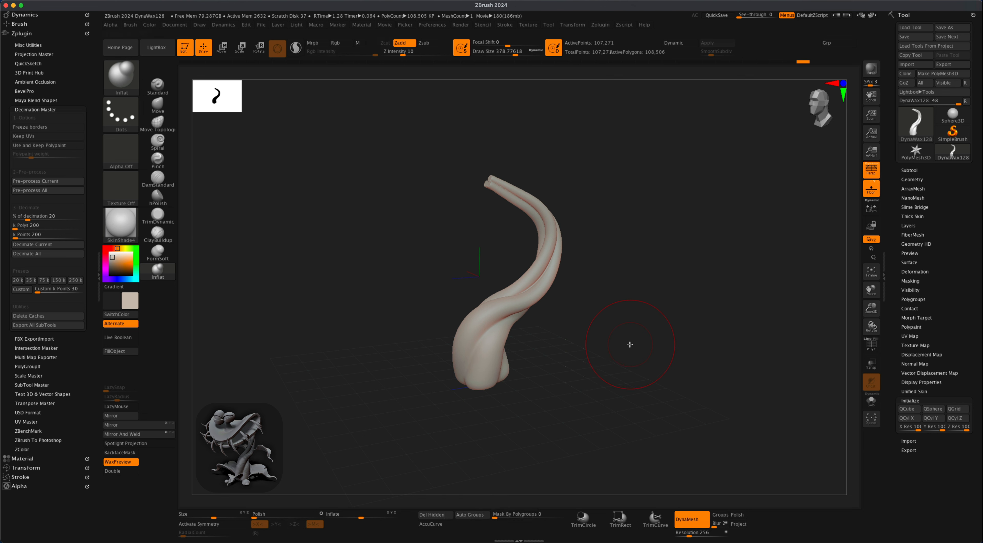
drag(630, 344, 692, 334)
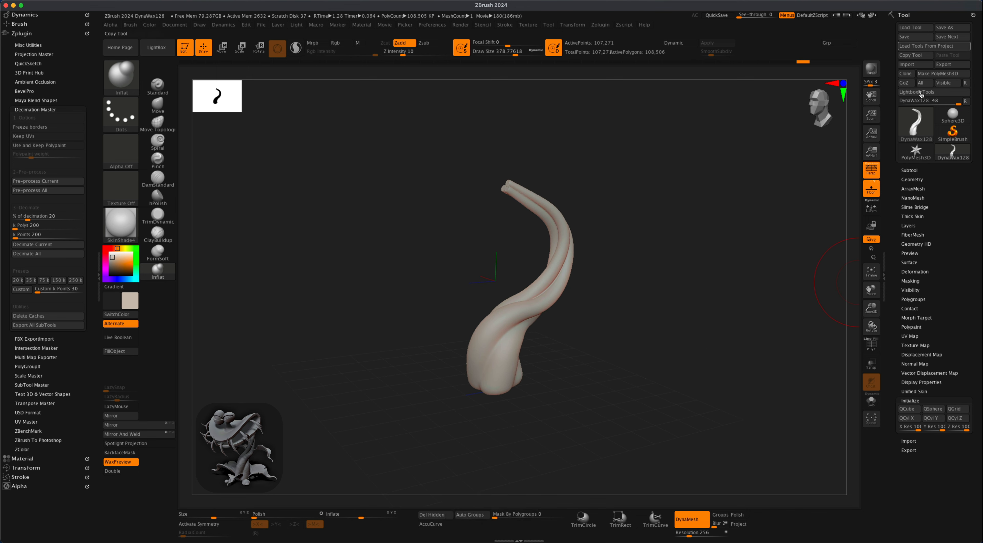
Append a Sphere3D to the stem's tool as a new subtool.
click(913, 180)
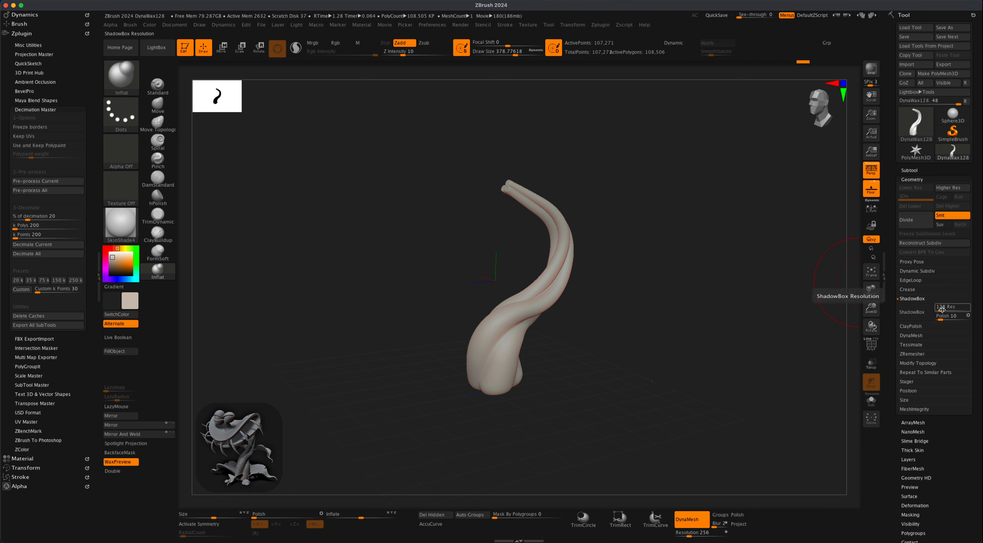
click(915, 169)
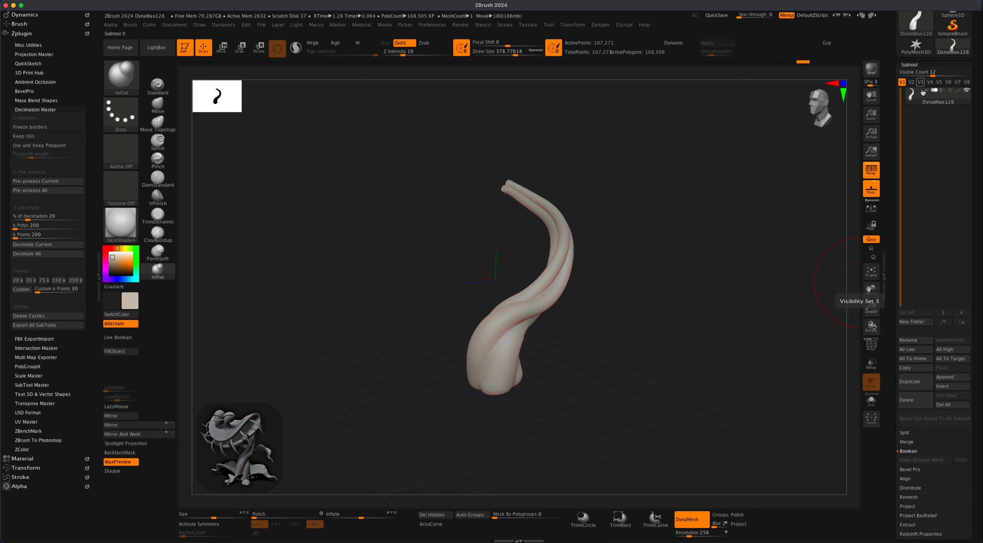
click(950, 386)
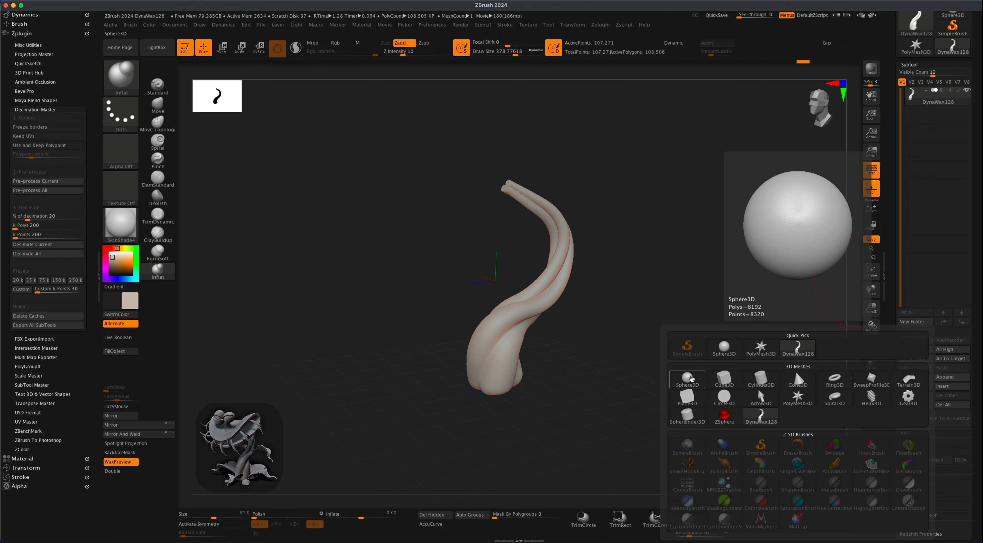
click(691, 379)
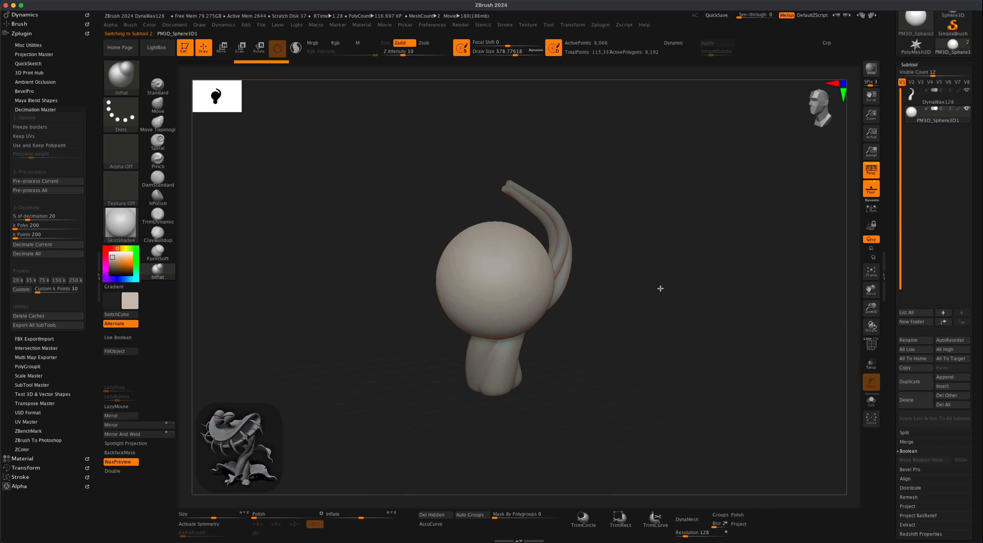
Convert the sphere subtool to a ShadowBox at resolution 256 and clear the masks from its walls.
alt+drag(664, 285, 667, 294)
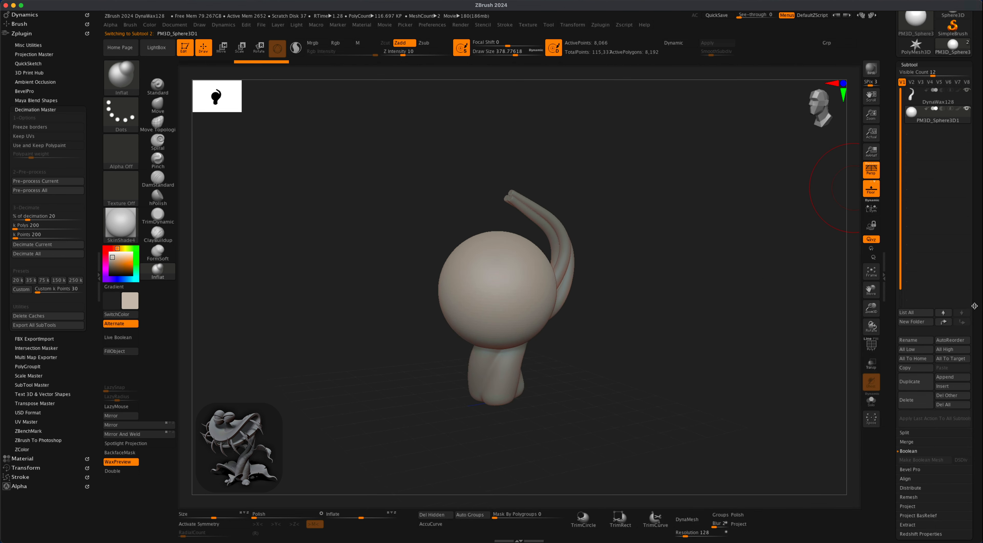
scroll(975, 306, down, 3)
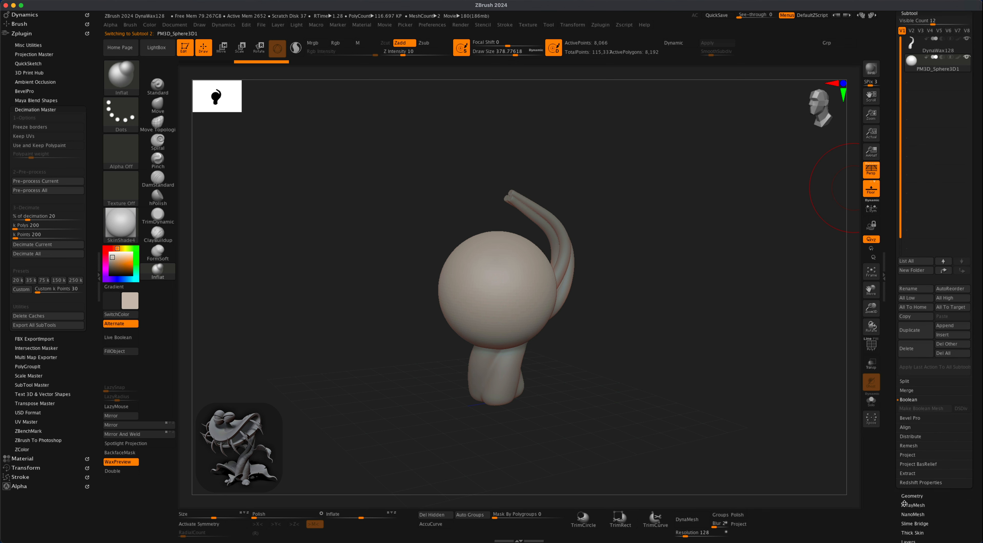
click(911, 495)
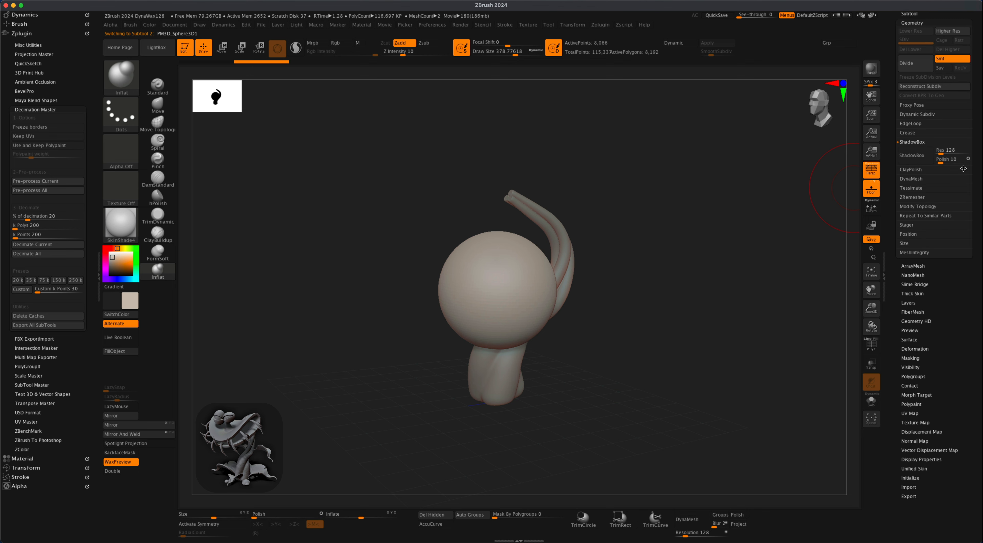
click(949, 151)
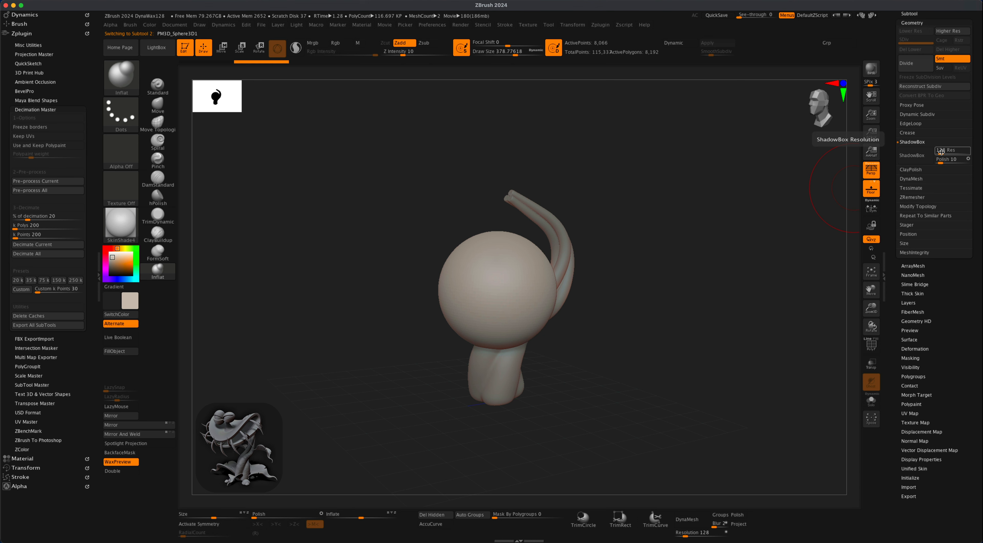
text(224)
key(Return)
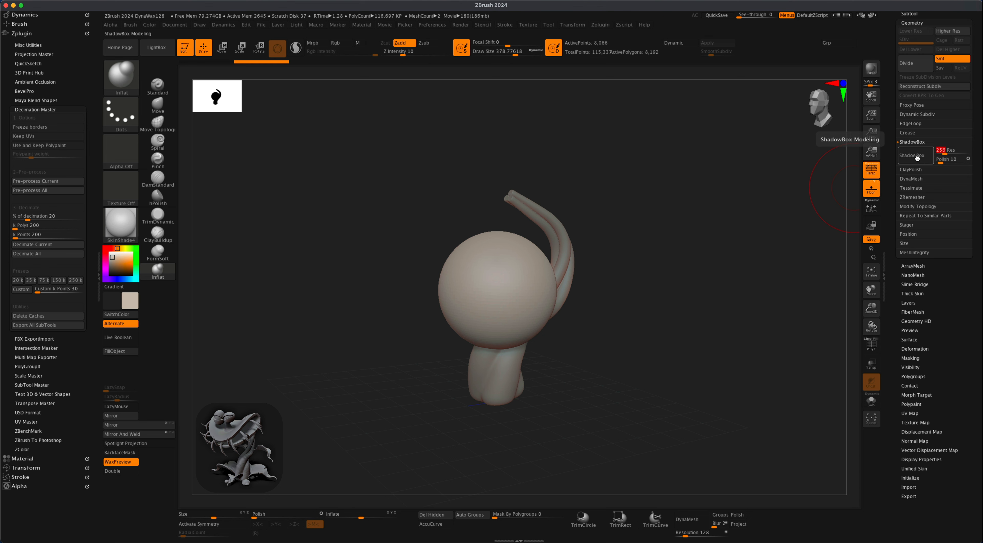
click(914, 156)
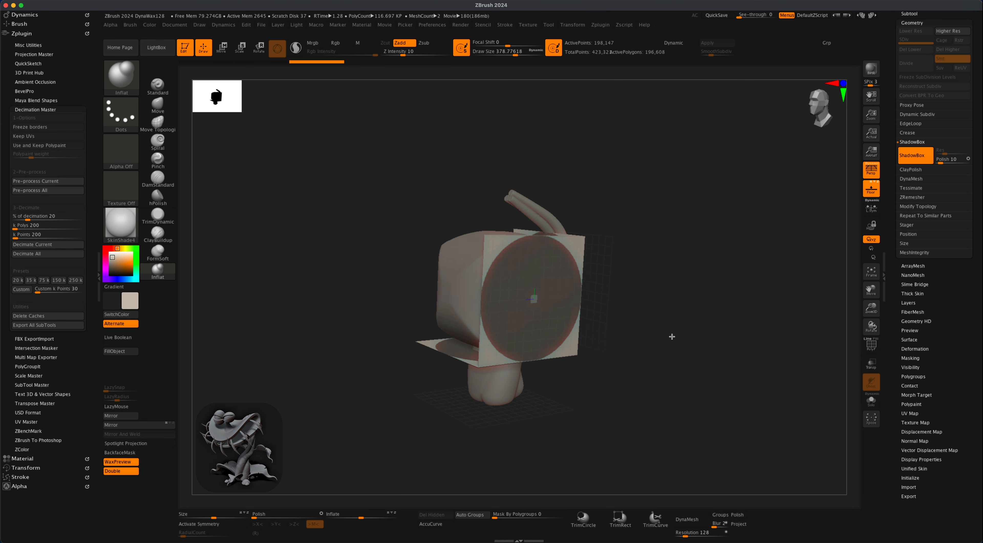
mouse_move(672, 336)
mouse_down()
mouse_move(694, 353)
mouse_move(720, 349)
mouse_move(669, 359)
mouse_move(712, 352)
mouse_move(688, 345)
mouse_move(687, 356)
mouse_up()
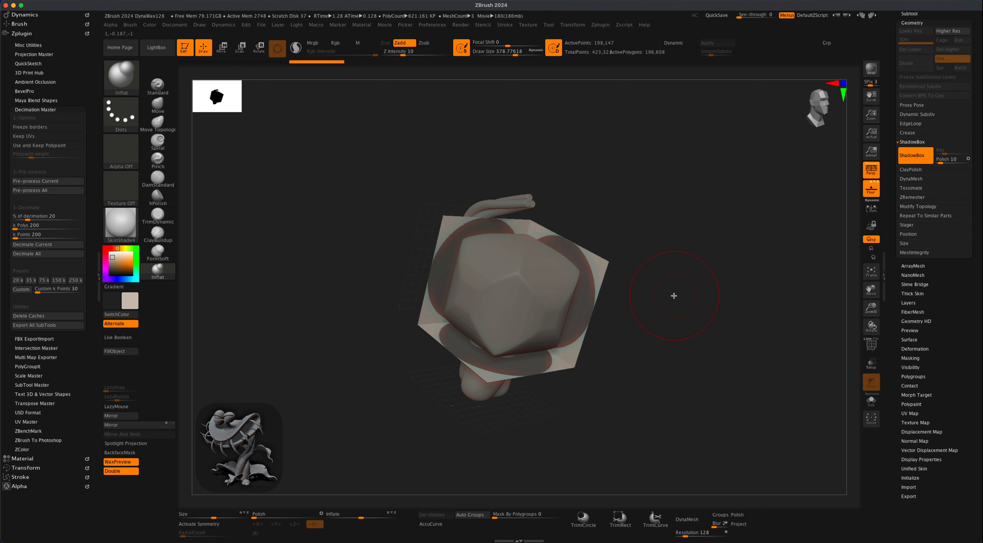
mouse_move(676, 167)
super+mouse_down()
mouse_move(758, 272)
mouse_move(709, 266)
mouse_move(694, 301)
mouse_move(707, 305)
mouse_move(683, 313)
mouse_move(698, 286)
super+mouse_up()
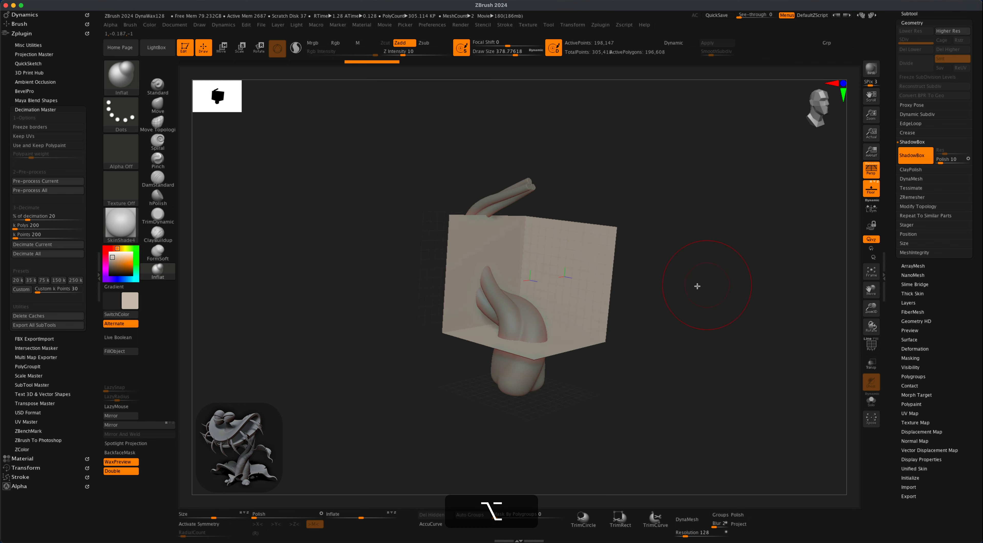
Hide the stem subtool DynaWax128 and look into the ShadowBox from the open front.
scroll(955, 214, up, 5)
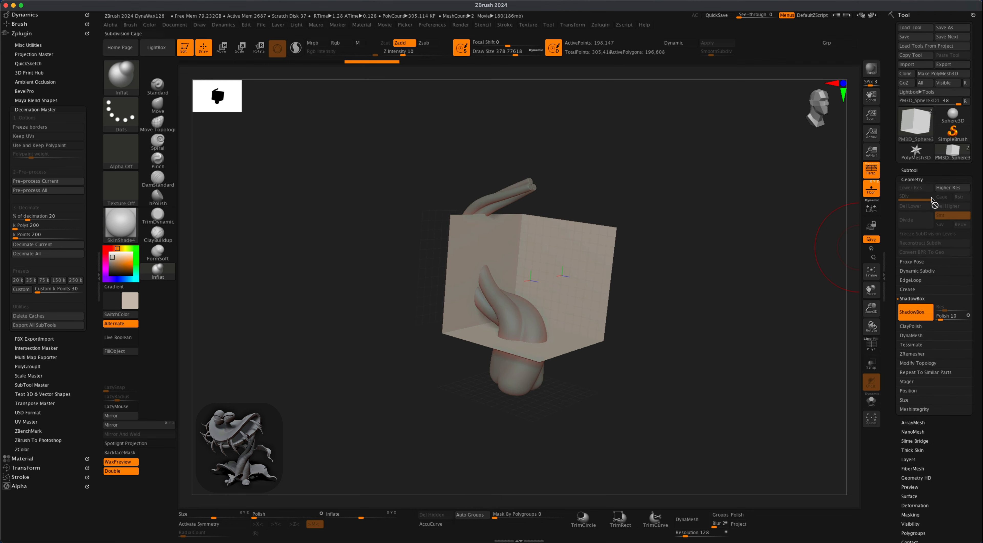
click(913, 170)
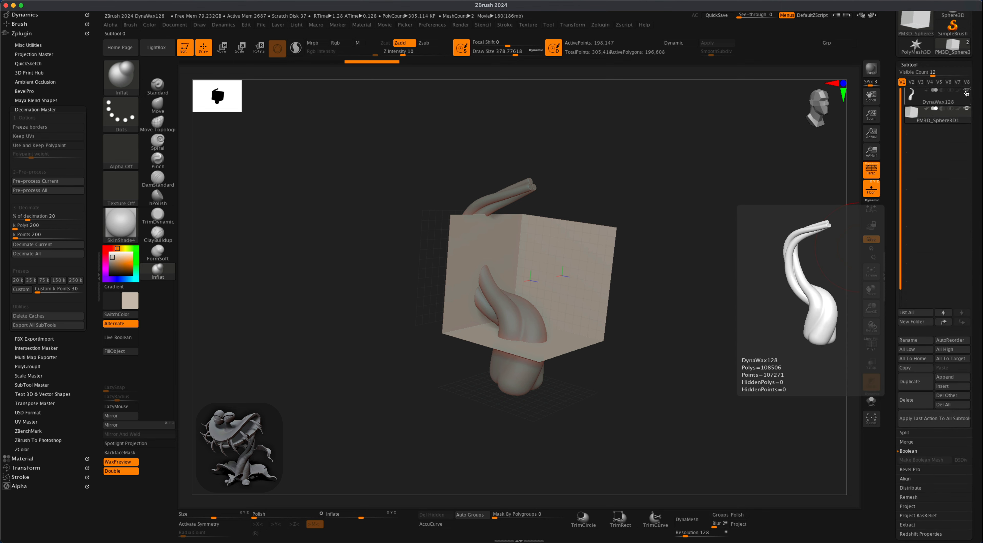
click(967, 93)
mouse_move(745, 287)
mouse_down()
mouse_move(731, 305)
mouse_move(740, 337)
mouse_move(707, 345)
mouse_up()
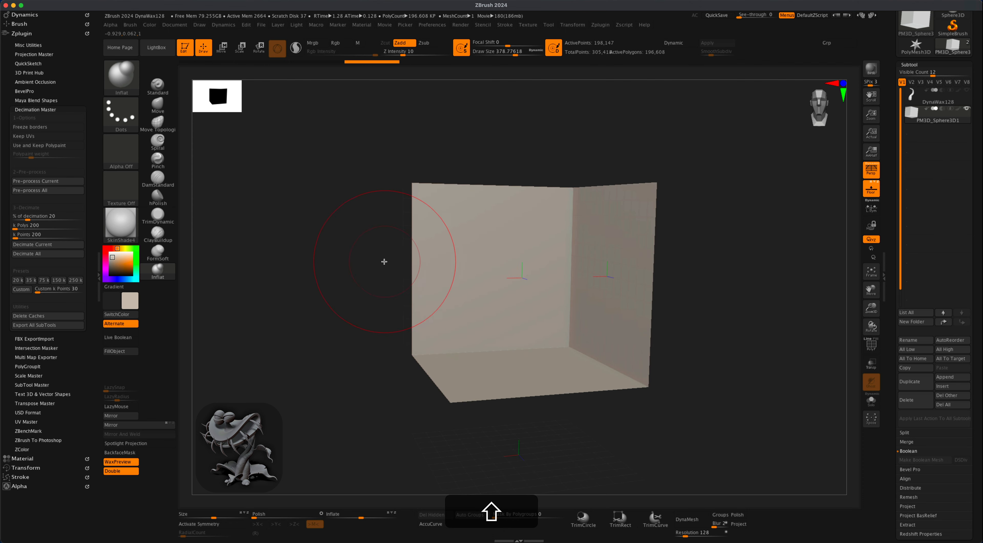
Choose MaskLasso as the masking brush and reduce the sculpting brush's draw size to about 68.
key(super)
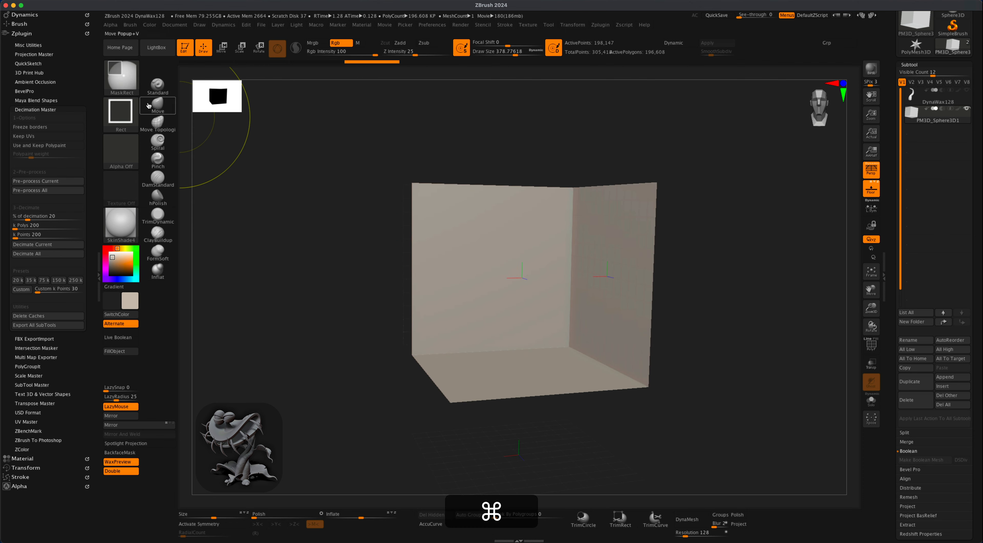
click(132, 84)
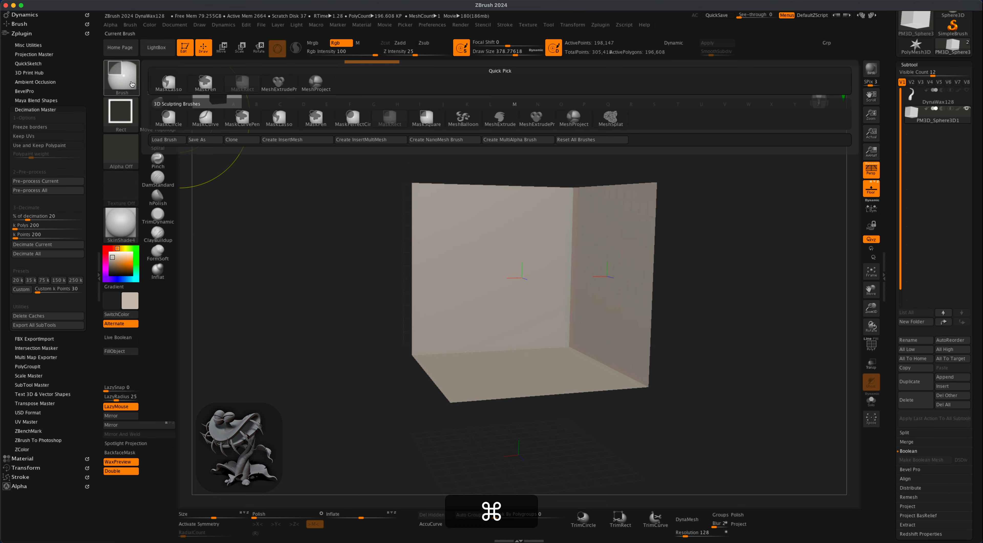
click(279, 116)
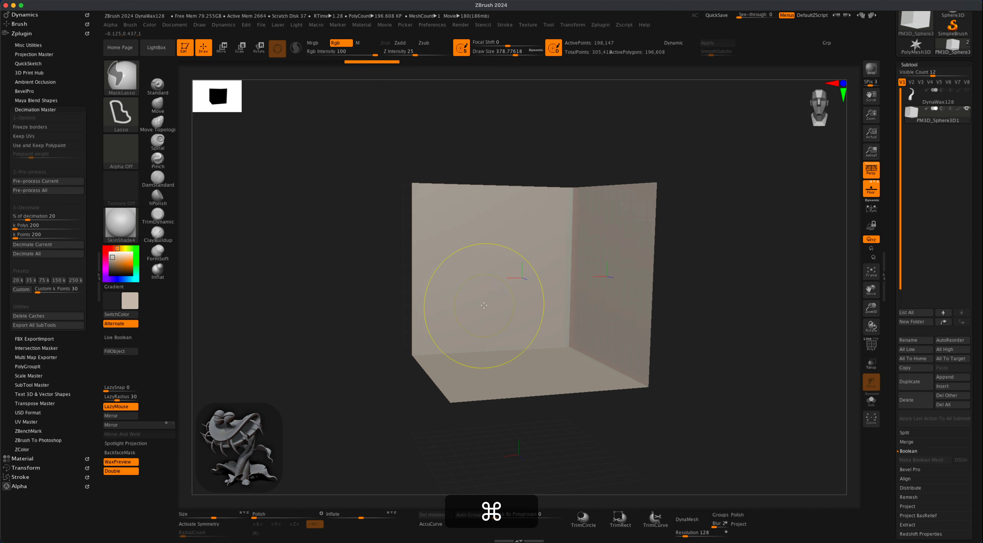
key(s)
drag(509, 273, 484, 272)
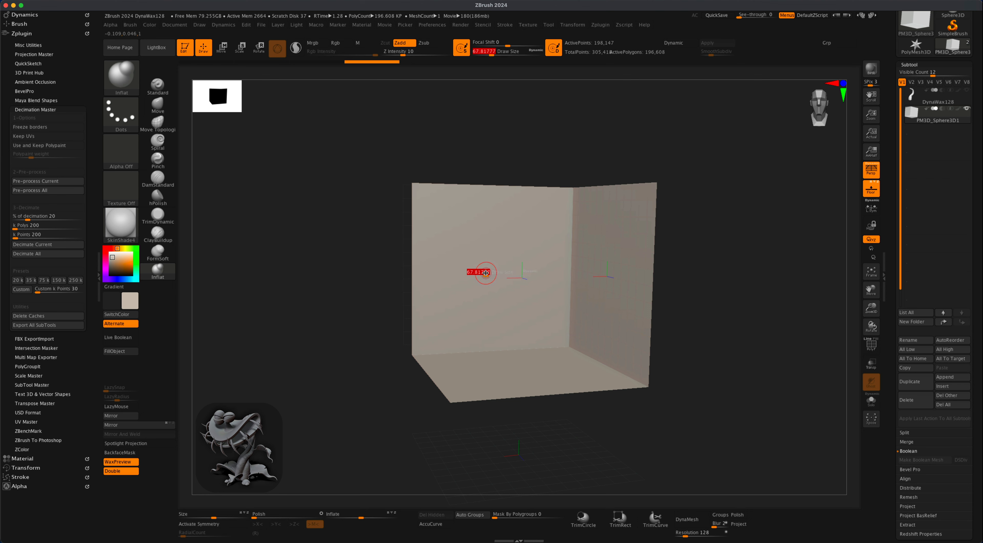
Try a curved leaf silhouette lasso-masked on the ShadowBox's back wall, inspect its volume, and clear the mask again.
drag(705, 310, 700, 311)
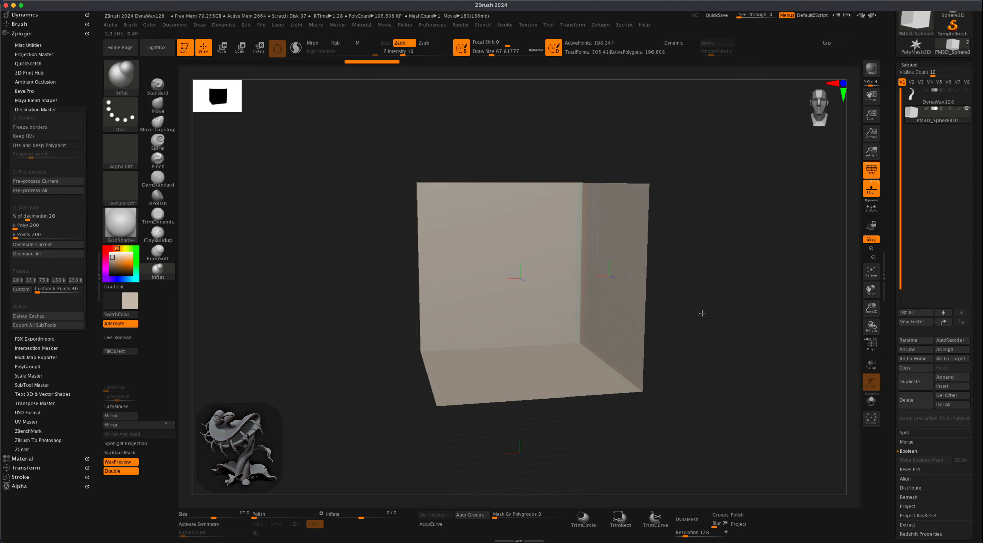
alt+drag(416, 250, 395, 261)
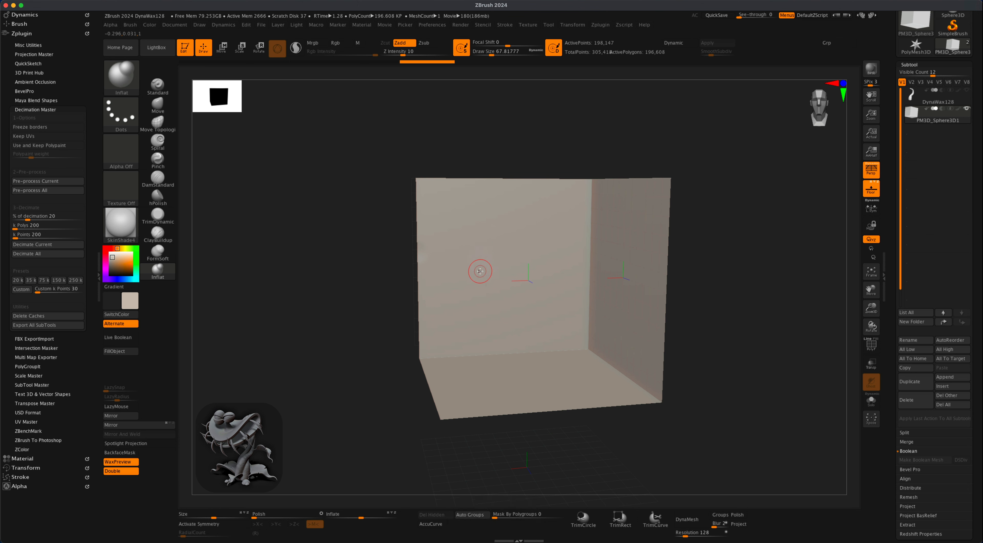
key(super)
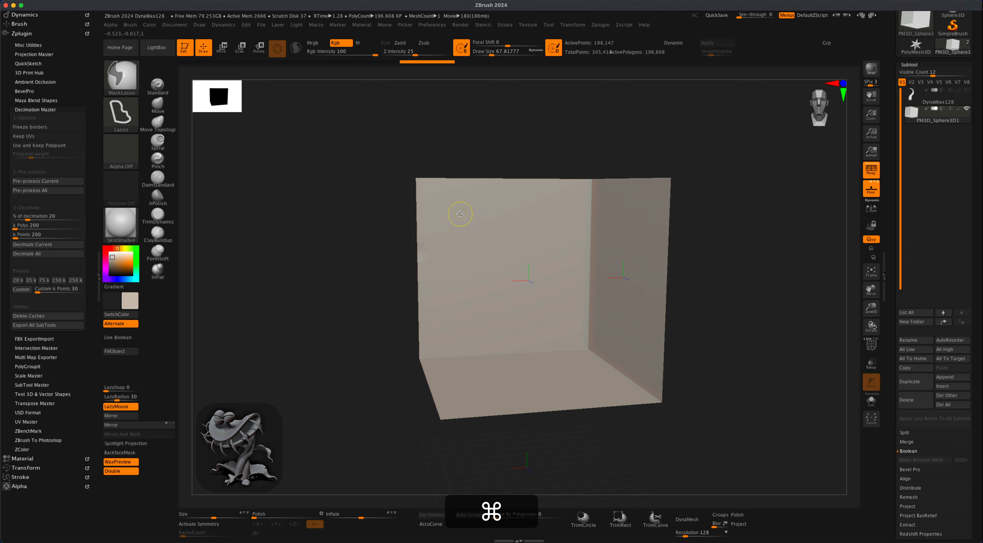
mouse_move(453, 327)
super+mouse_down()
mouse_move(483, 343)
mouse_move(511, 337)
mouse_move(539, 258)
mouse_move(499, 224)
mouse_move(452, 211)
super+mouse_up()
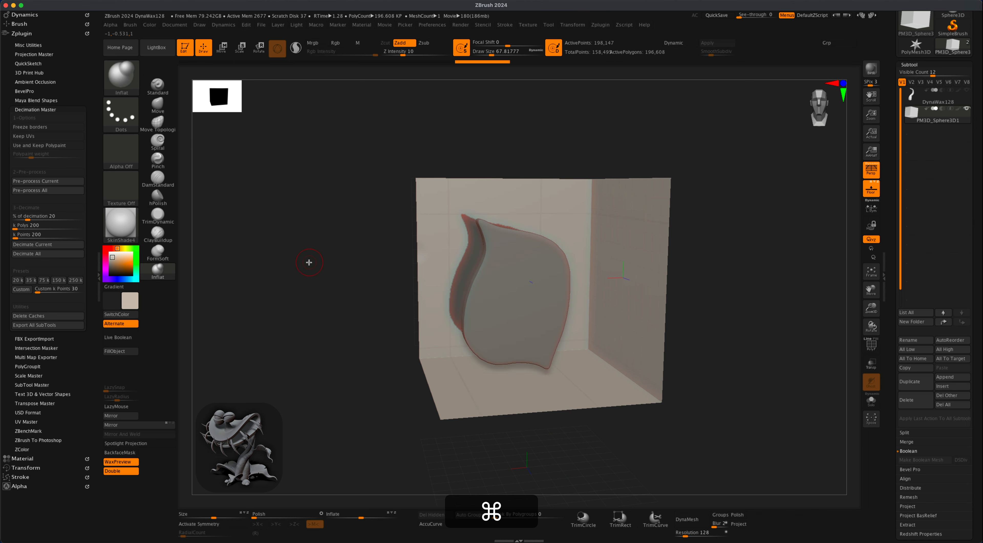
mouse_move(308, 264)
mouse_down()
mouse_move(345, 286)
mouse_move(325, 272)
mouse_move(301, 274)
mouse_move(309, 262)
mouse_move(346, 272)
mouse_move(303, 261)
mouse_move(311, 245)
mouse_move(338, 272)
mouse_move(324, 273)
mouse_move(325, 286)
mouse_move(340, 270)
mouse_up()
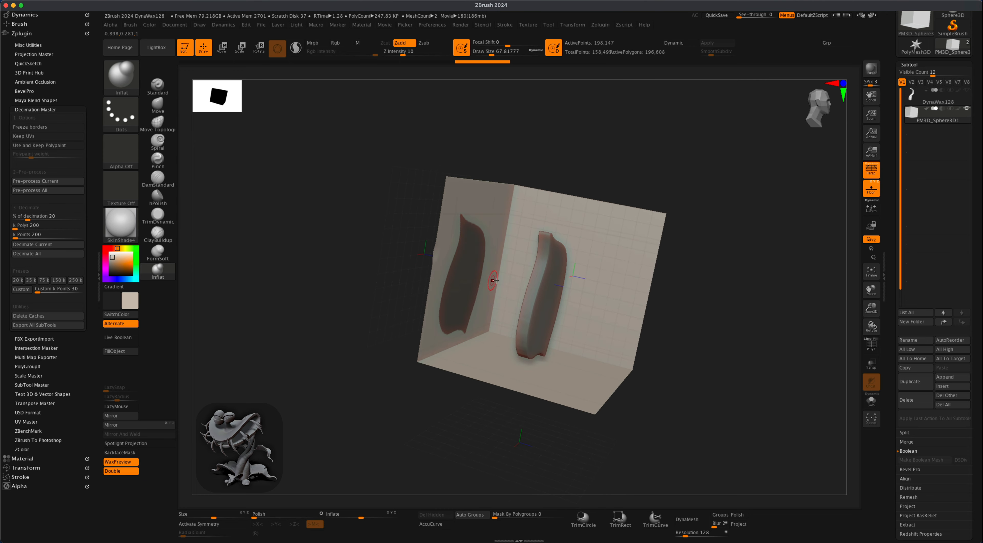
drag(687, 338, 523, 266)
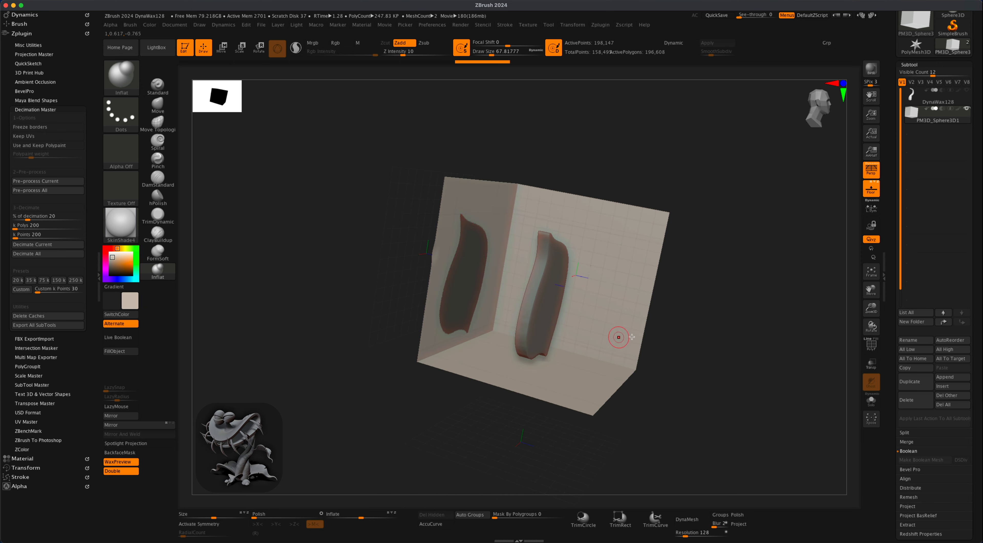
mouse_move(668, 339)
mouse_down()
mouse_move(682, 353)
mouse_move(698, 340)
mouse_move(721, 352)
mouse_move(679, 346)
mouse_up()
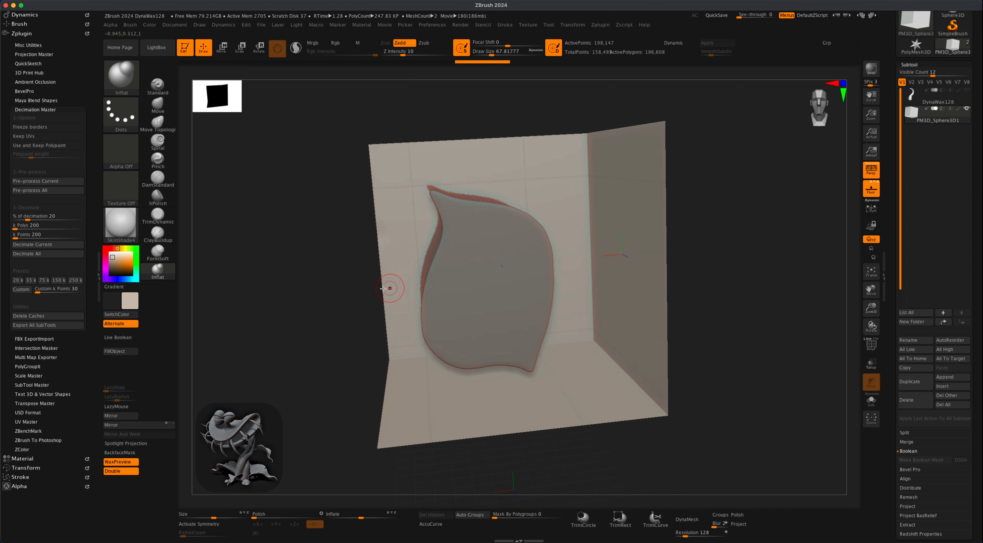
mouse_move(383, 288)
mouse_down()
mouse_move(294, 278)
mouse_move(367, 291)
mouse_up()
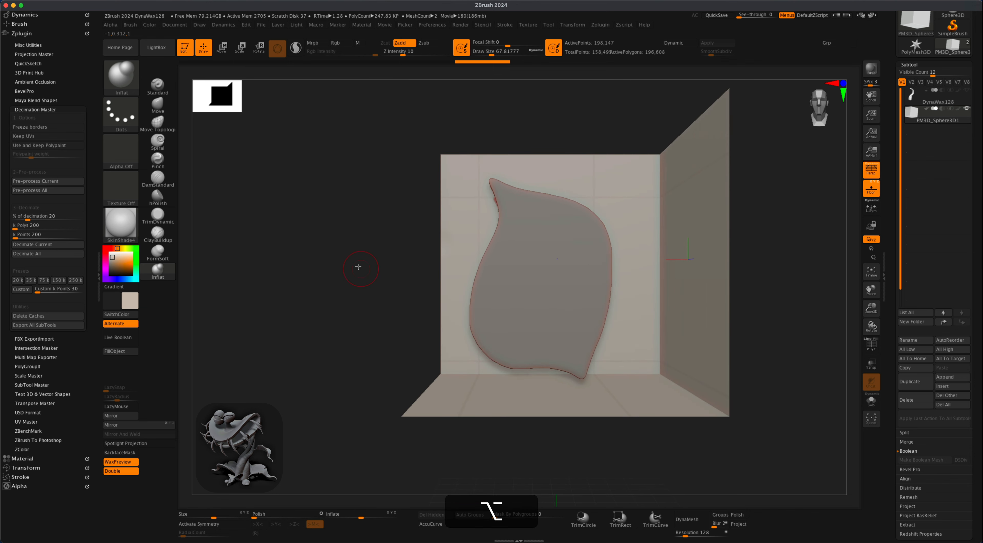
mouse_move(332, 226)
super+mouse_down()
mouse_move(413, 222)
mouse_move(433, 208)
super+mouse_up()
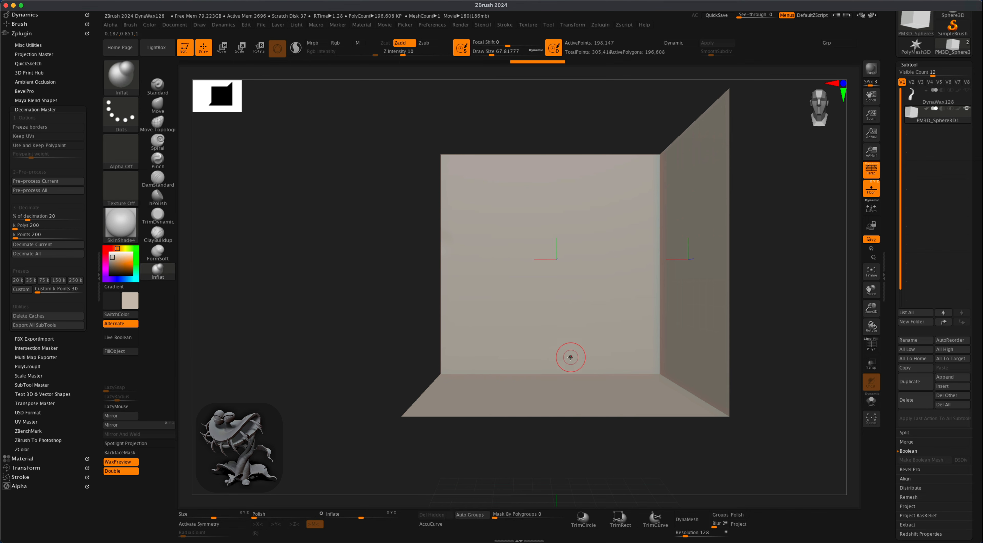
Turn off perspective and lasso-mask a broad leaf silhouette with a pointed tip and short stalk on the ShadowBox's back wall.
click(873, 170)
drag(750, 280, 578, 205)
alt+shift+drag(391, 199, 392, 228)
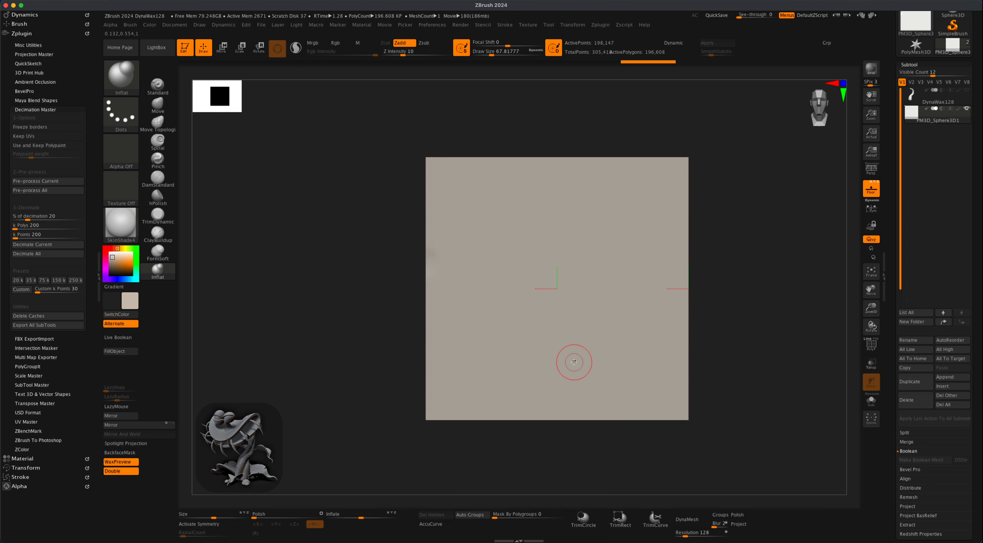
key(super)
mouse_move(601, 352)
super+mouse_down()
mouse_move(649, 338)
mouse_move(658, 263)
mouse_move(573, 214)
mouse_move(499, 189)
mouse_move(456, 154)
mouse_move(469, 166)
mouse_move(471, 350)
mouse_move(579, 373)
mouse_move(592, 399)
super+mouse_up()
mouse_move(769, 364)
mouse_down()
mouse_move(784, 393)
mouse_move(786, 366)
mouse_move(766, 370)
mouse_move(794, 373)
mouse_move(783, 373)
mouse_up()
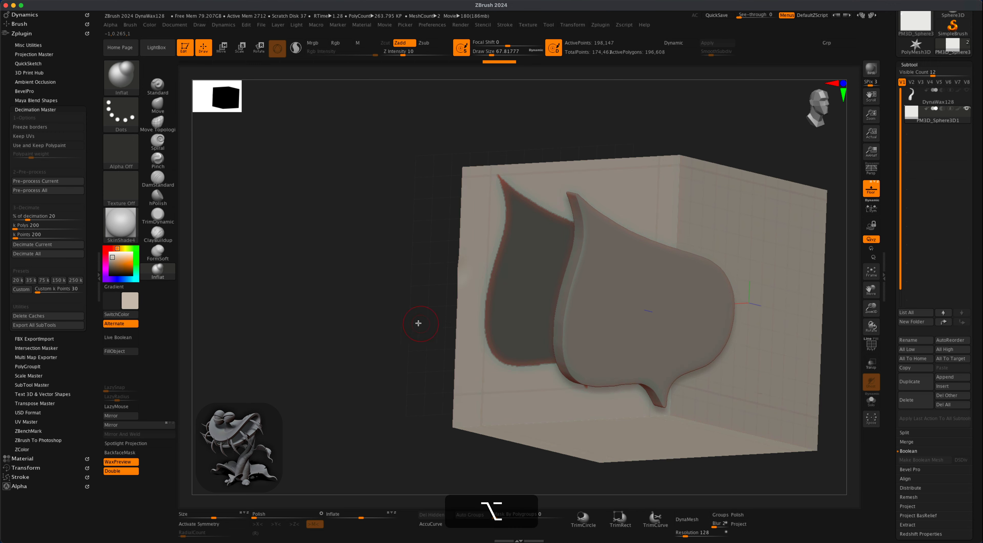
alt+drag(417, 323, 336, 301)
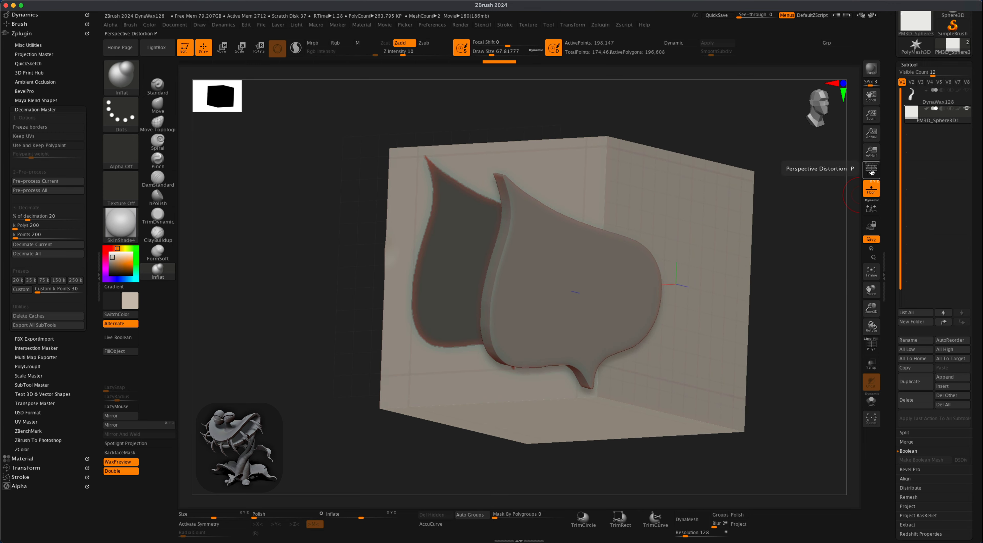
Turn off ShadowBox to convert the leaf into a regular mesh, and turn perspective back on.
scroll(904, 503, down, 5)
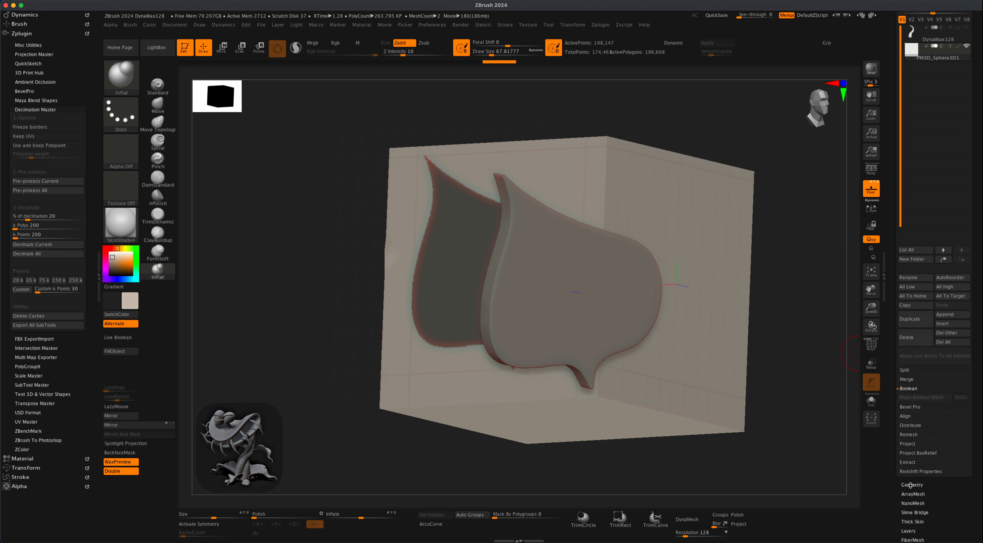
click(911, 485)
click(915, 147)
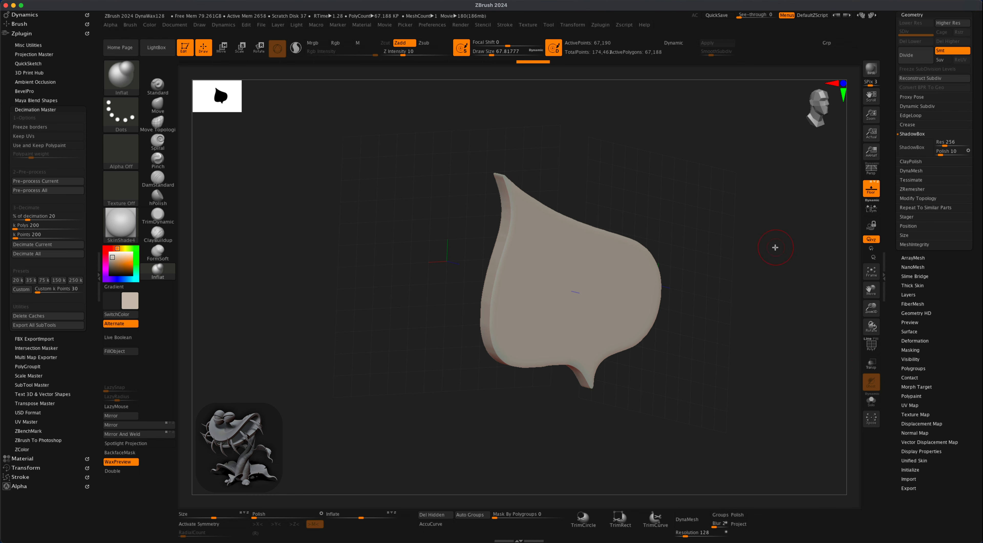
mouse_move(774, 246)
mouse_down()
mouse_move(790, 248)
mouse_move(773, 248)
mouse_move(777, 234)
mouse_move(789, 250)
mouse_move(712, 193)
mouse_up()
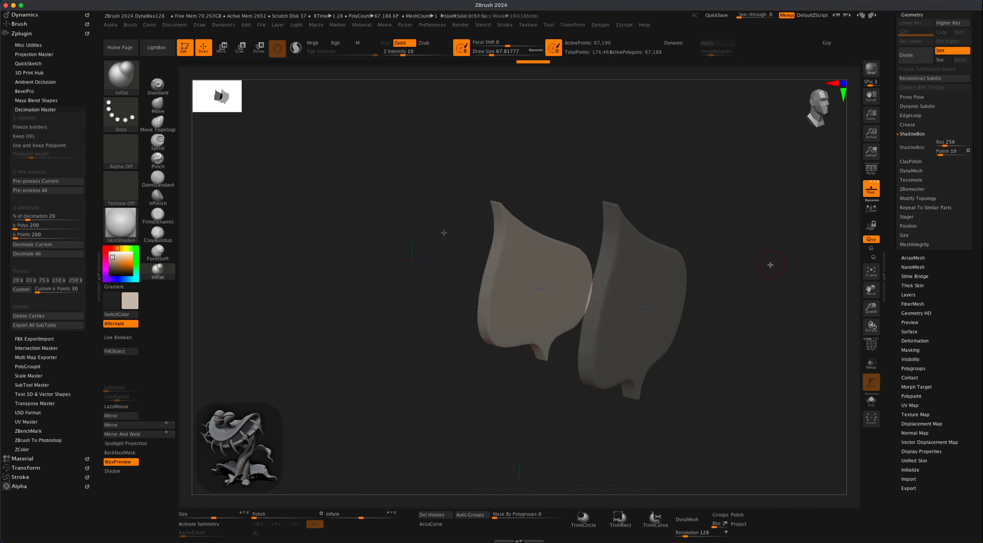
alt+drag(770, 264, 592, 196)
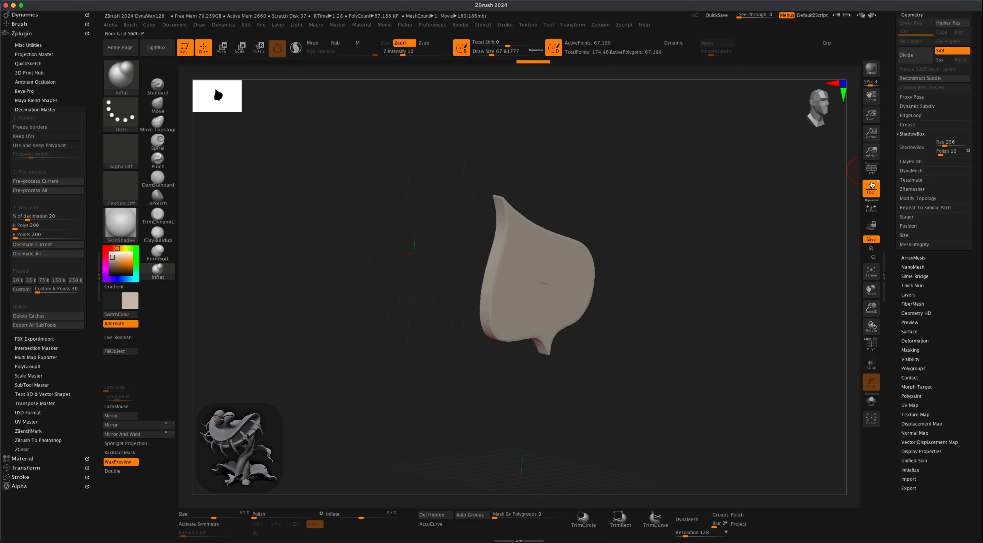
alt+drag(771, 254, 766, 256)
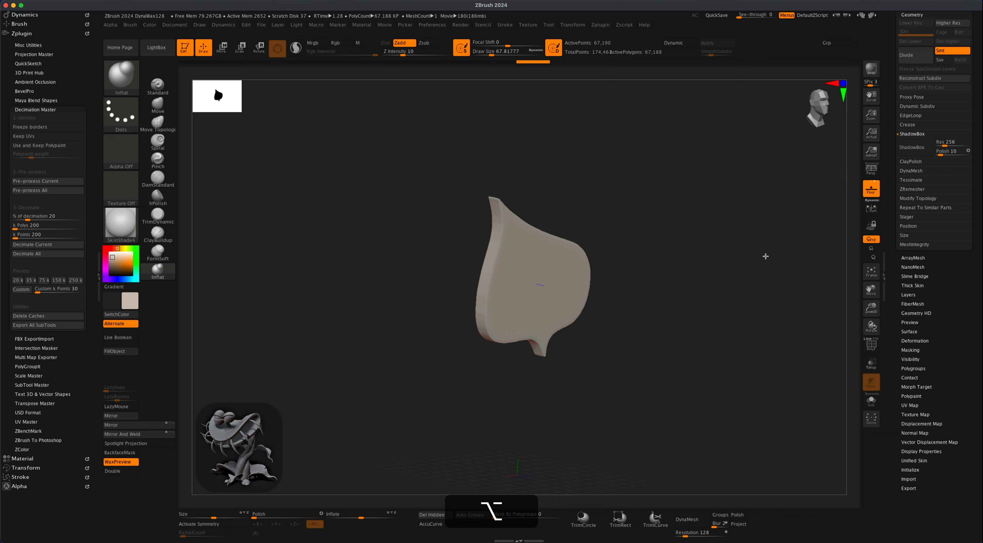
click(872, 168)
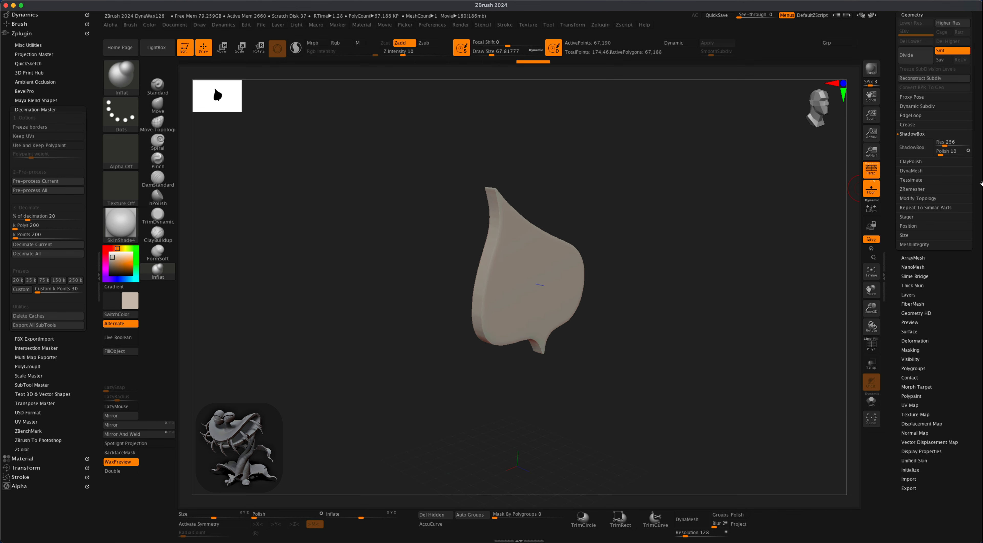
Show the stem subtool DynaWax128 again and view the leaf against it from the side.
scroll(947, 168, up, 5)
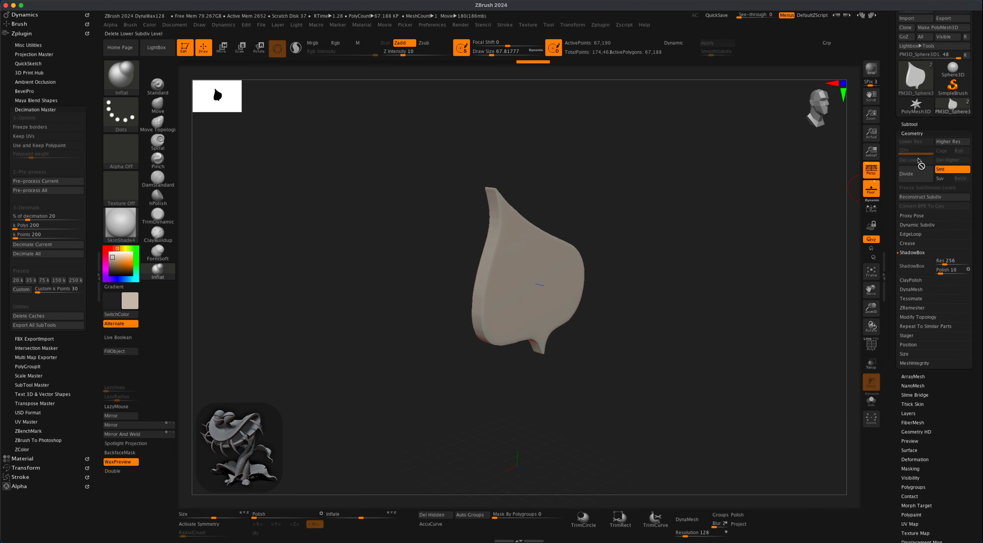
click(911, 124)
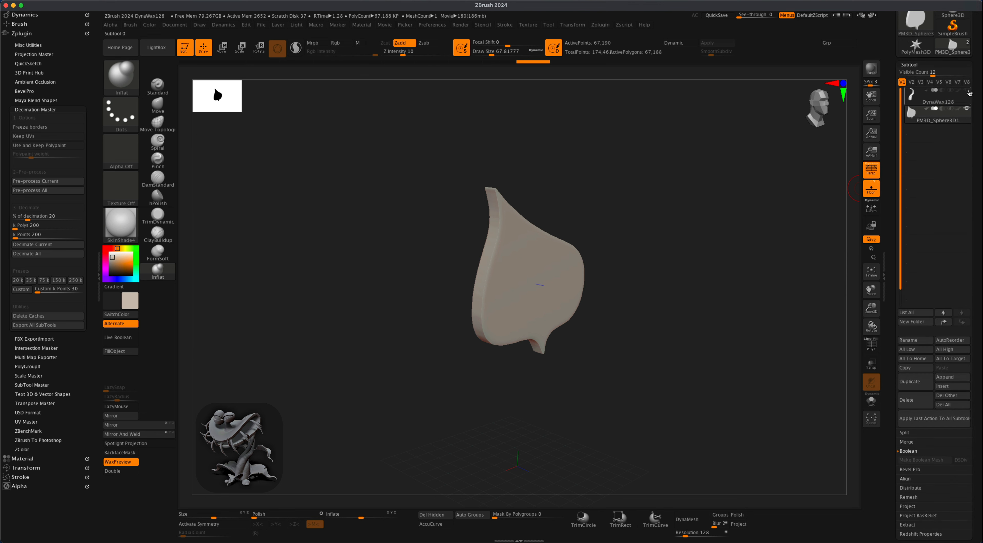
click(968, 91)
mouse_move(697, 285)
mouse_down()
mouse_move(751, 291)
mouse_move(705, 323)
mouse_move(625, 338)
mouse_move(690, 335)
mouse_move(684, 277)
mouse_move(694, 278)
mouse_up()
drag(662, 280, 689, 282)
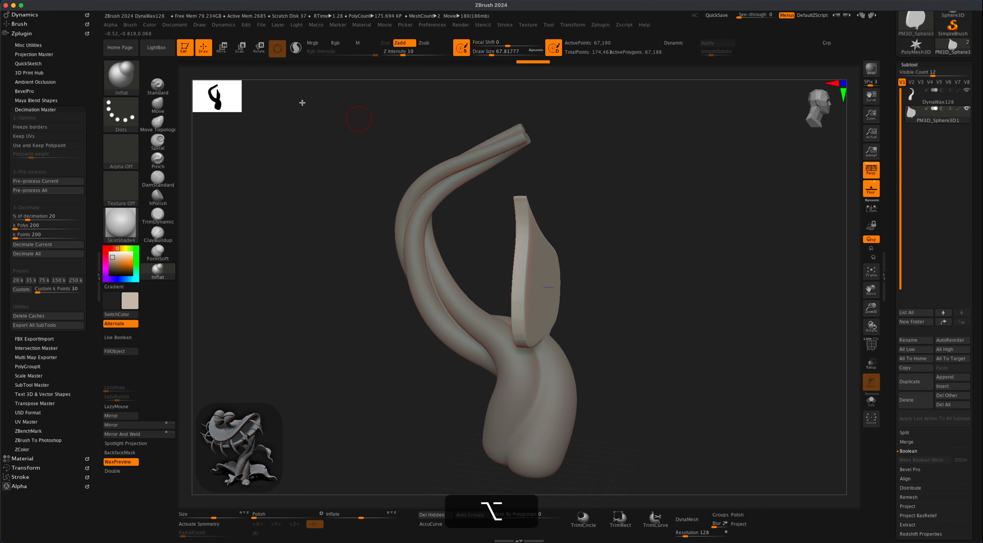
Scale the leaf thinner along its depth with the gizmo.
click(226, 48)
drag(639, 213, 612, 248)
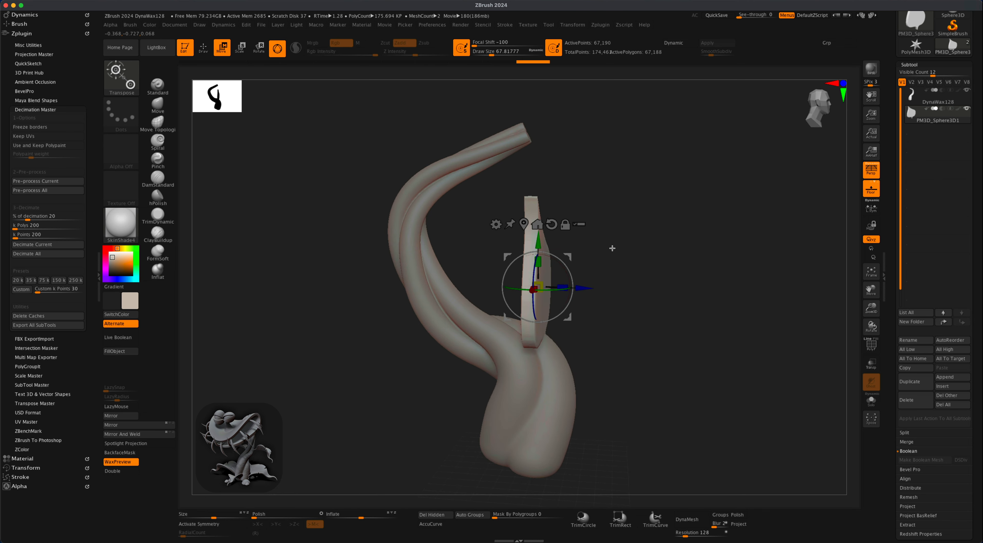
drag(560, 284, 547, 284)
Place the leaf upright beside the stem in a front view without perspective and stretch it taller with the gizmo.
drag(701, 298, 669, 308)
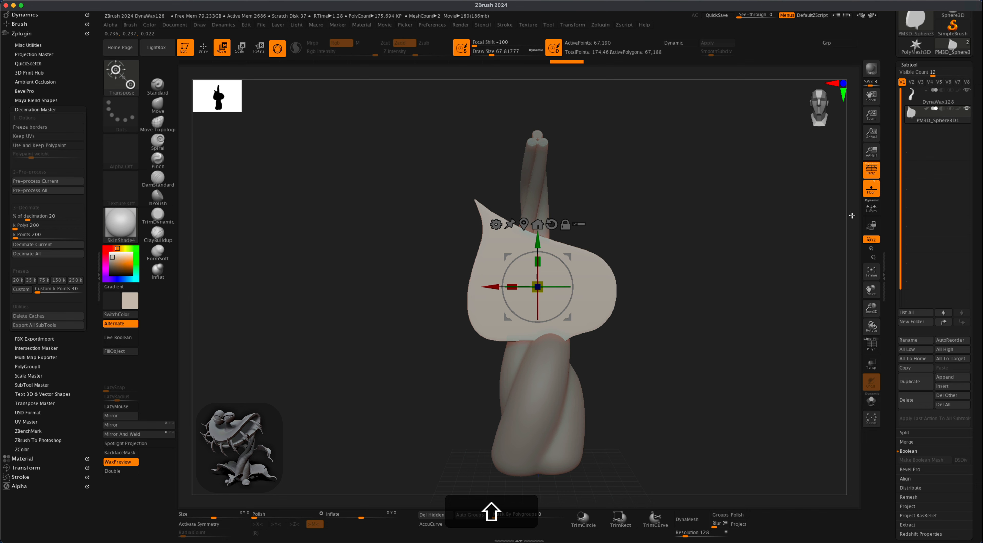
key(p)
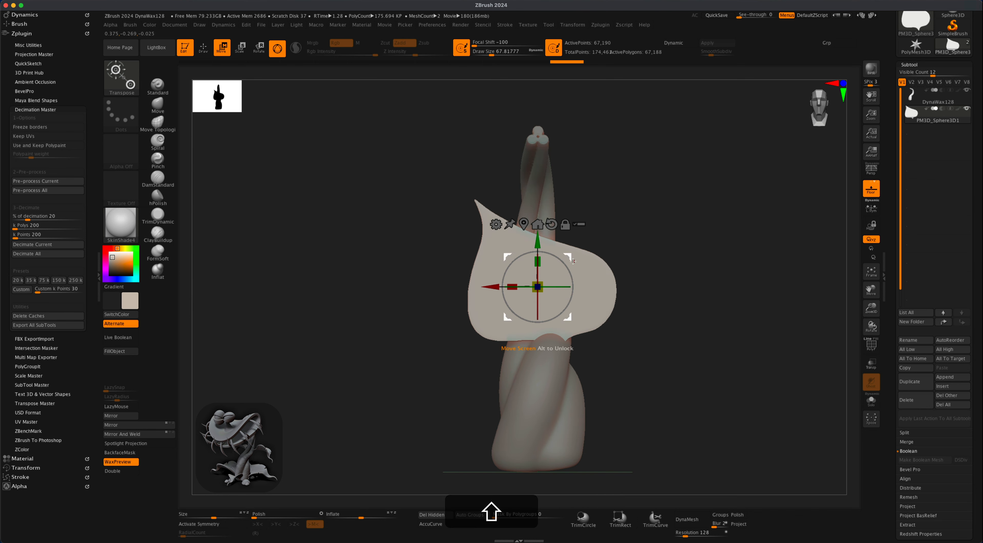
drag(574, 261, 641, 277)
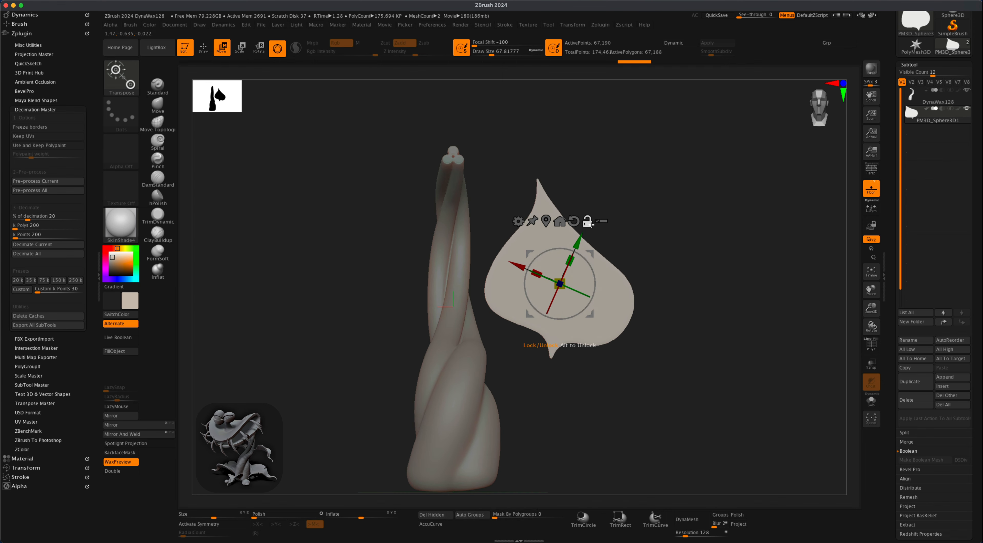
mouse_move(590, 268)
mouse_down()
mouse_move(584, 241)
mouse_move(553, 255)
mouse_move(553, 240)
mouse_up()
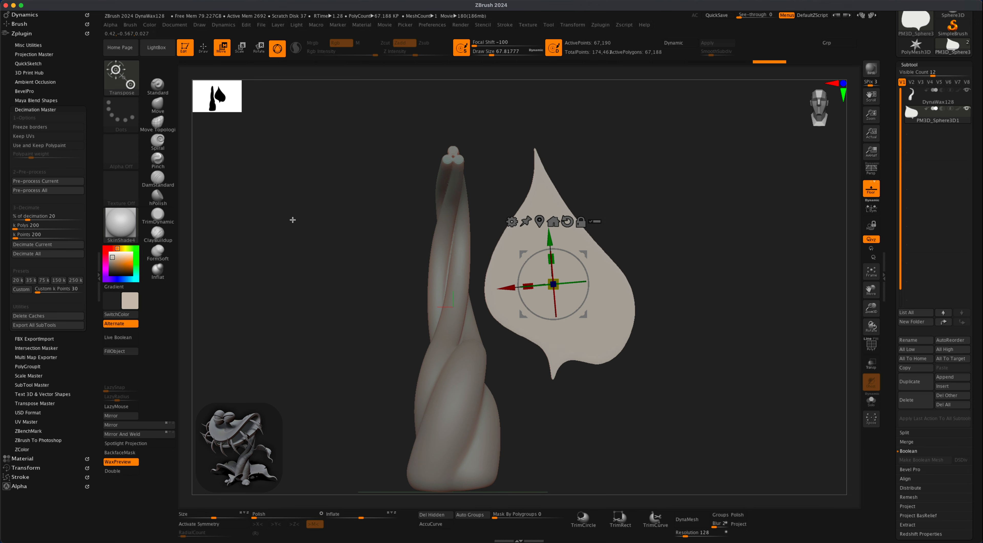
Reshape the leaf's sides into a rounder, more symmetrical outline with the Move brush, reducing the draw size to about 338.
click(151, 108)
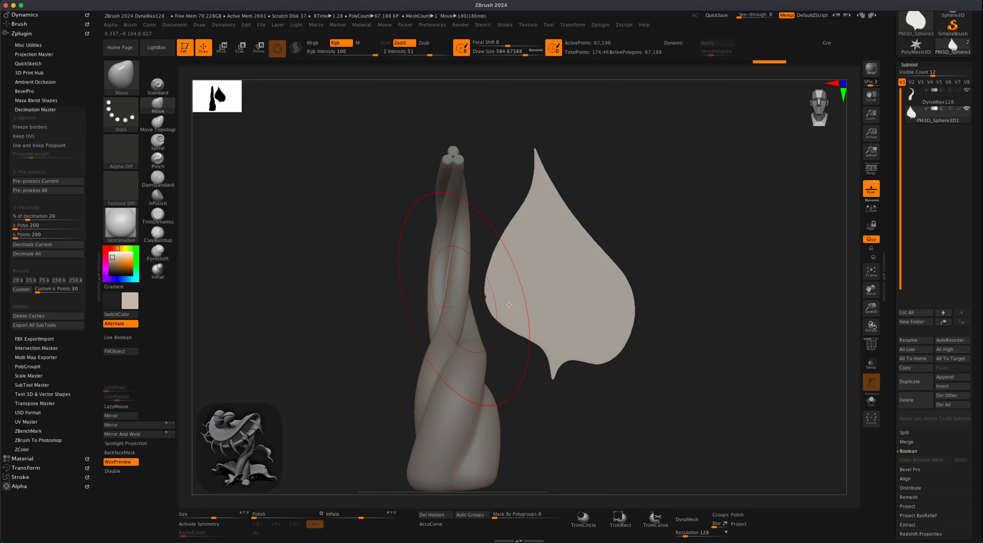
mouse_move(636, 285)
mouse_down()
mouse_move(601, 266)
mouse_move(623, 289)
mouse_move(594, 307)
mouse_move(598, 276)
mouse_up()
key(s)
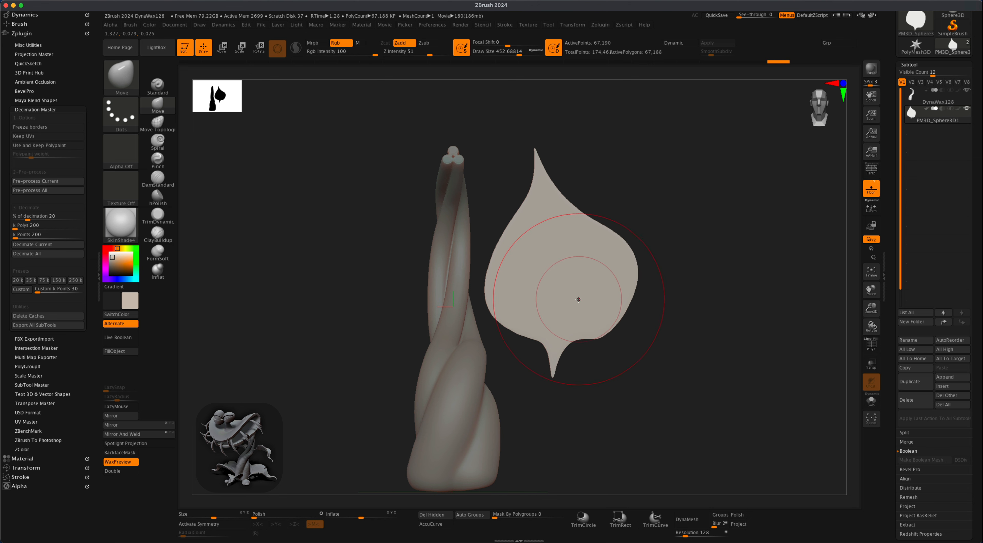
key(s)
drag(643, 358, 635, 359)
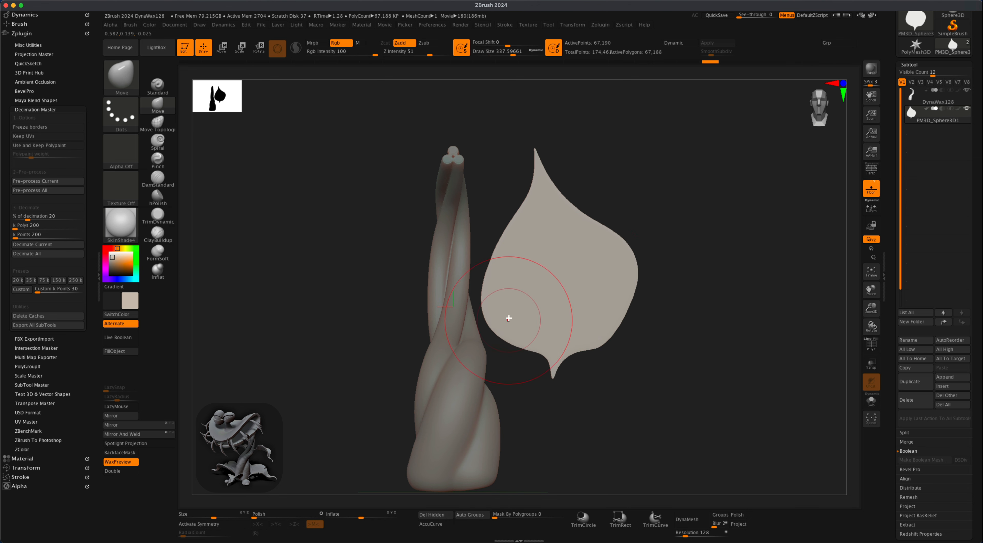
drag(606, 298, 610, 293)
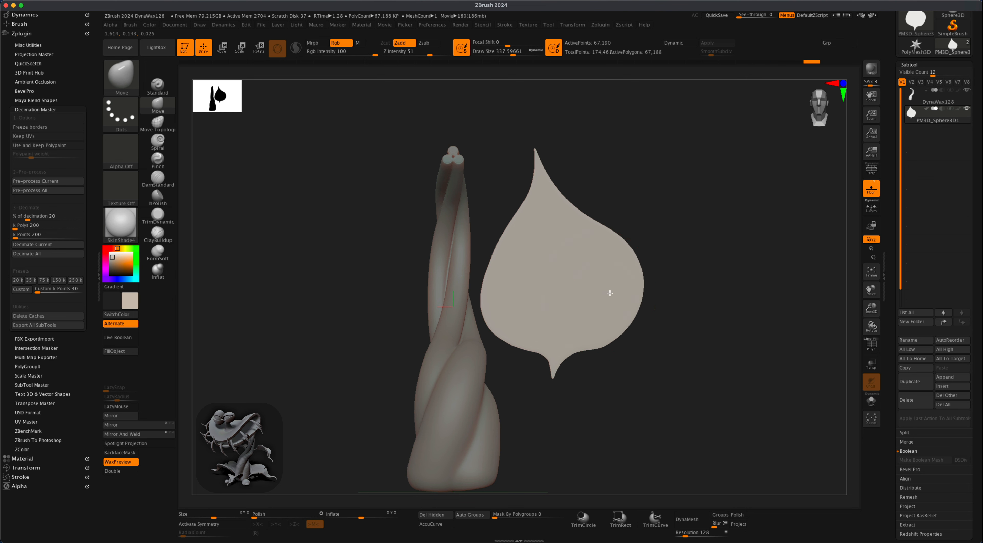
Push the leaf's left edge slightly outward and stretch its upper and lower tips longer with the Move brush.
drag(523, 292, 522, 292)
drag(527, 276, 518, 258)
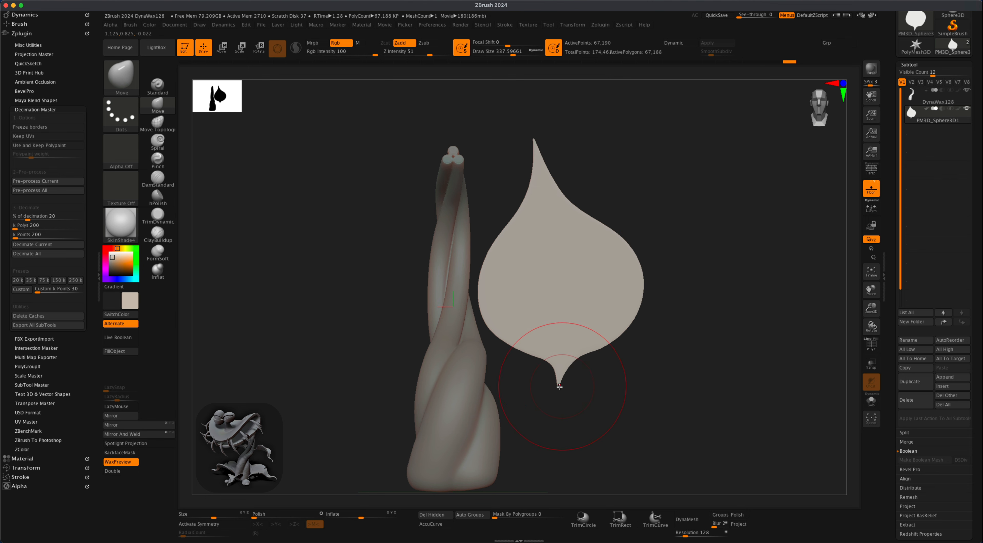
drag(572, 391, 542, 382)
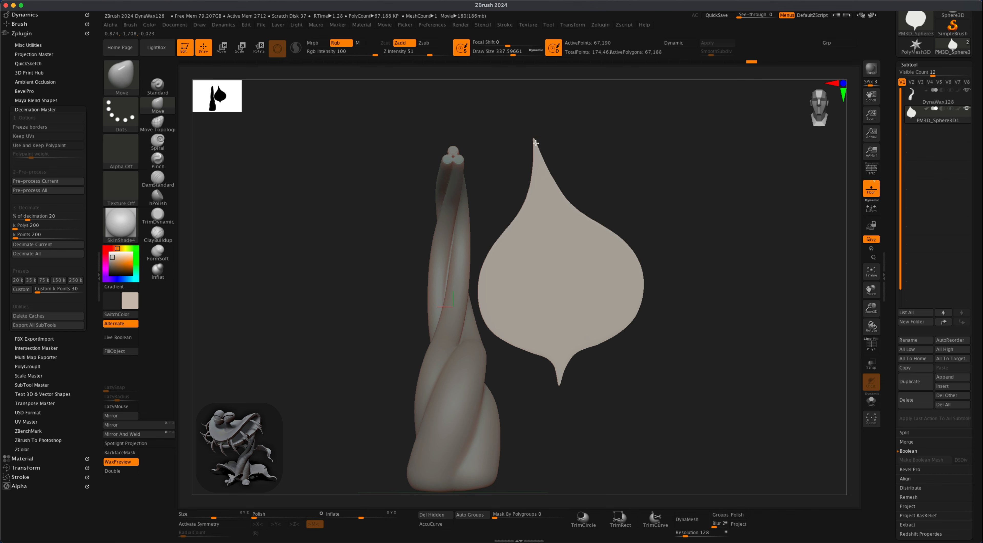
drag(663, 229, 684, 325)
drag(673, 367, 702, 383)
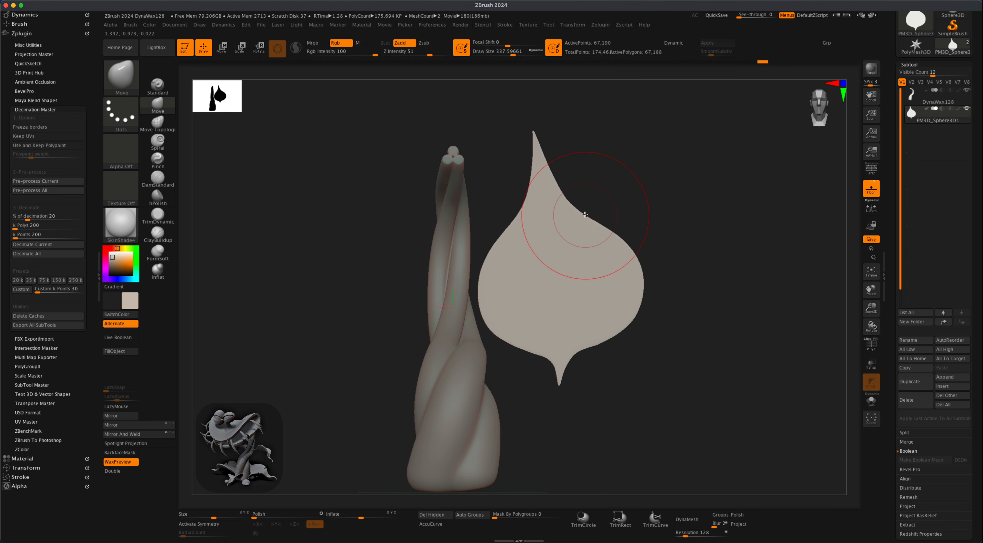
Cut a V-shaped notch into the upper edge on each side of the leaf with the KnifeCurve brush.
key(s)
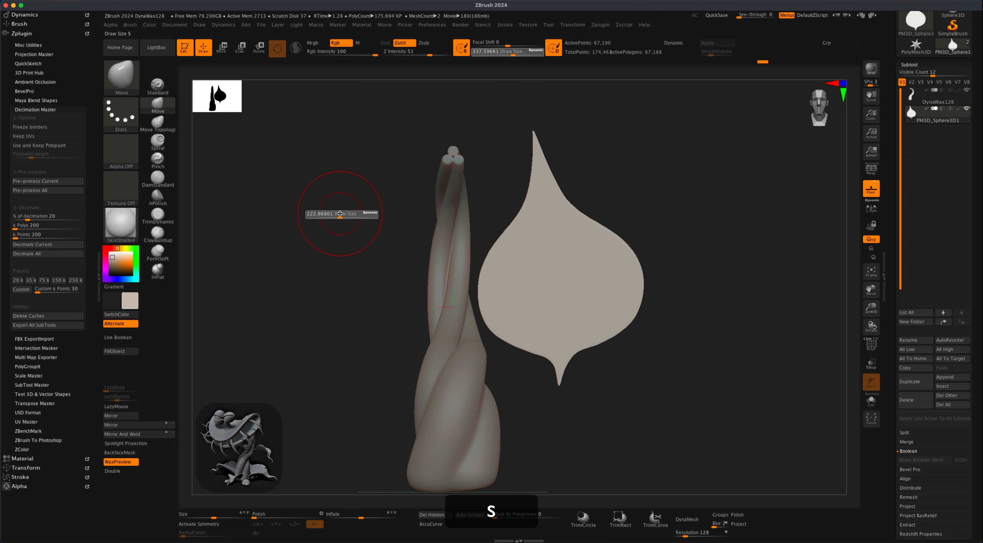
key(super)
shift+super+click(131, 89)
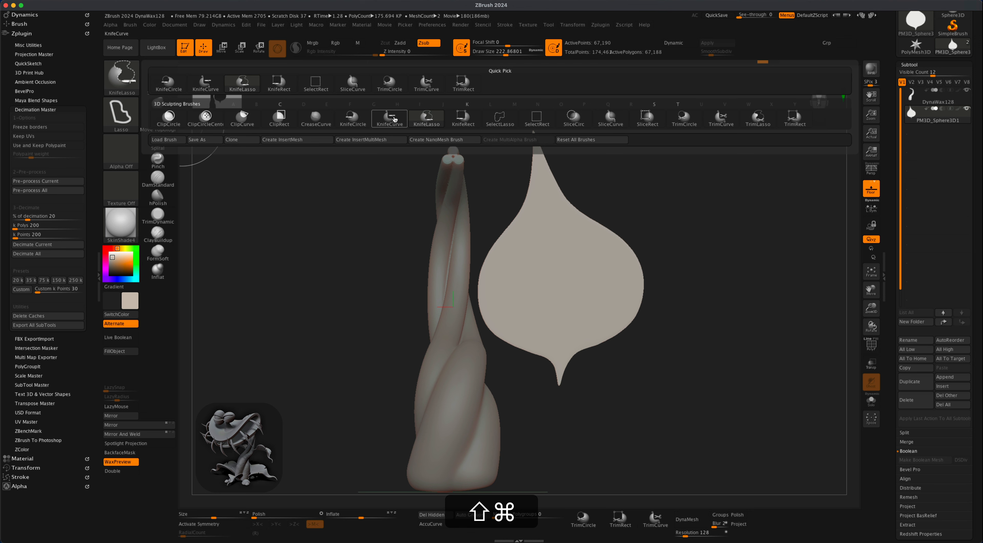
shift+super+click(395, 120)
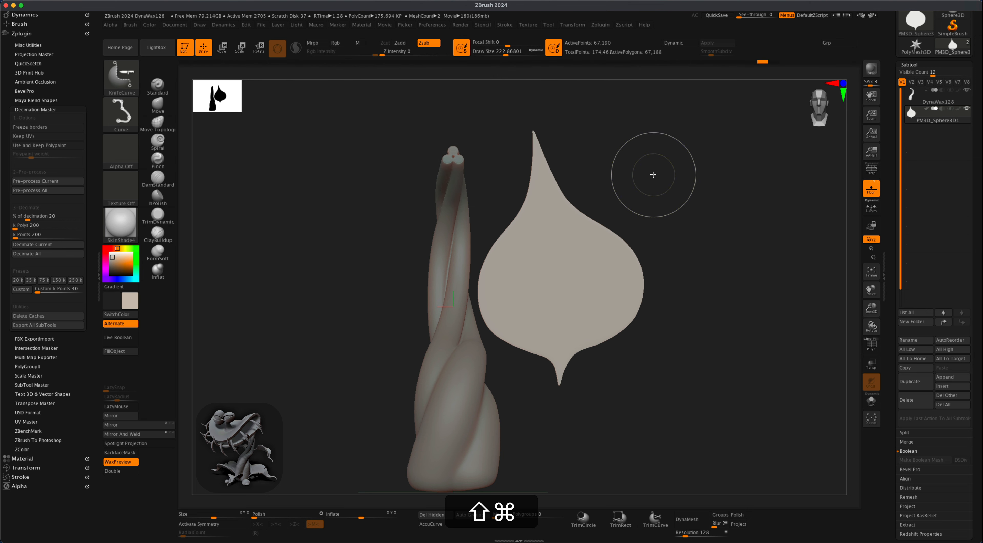
shift+super+drag(655, 173, 601, 218)
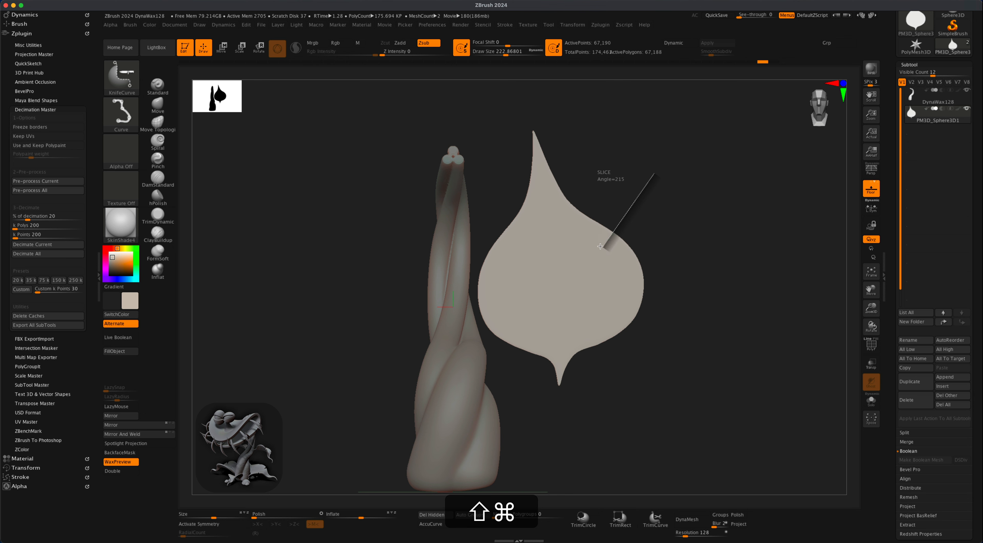
shift+super+drag(599, 246, 594, 235)
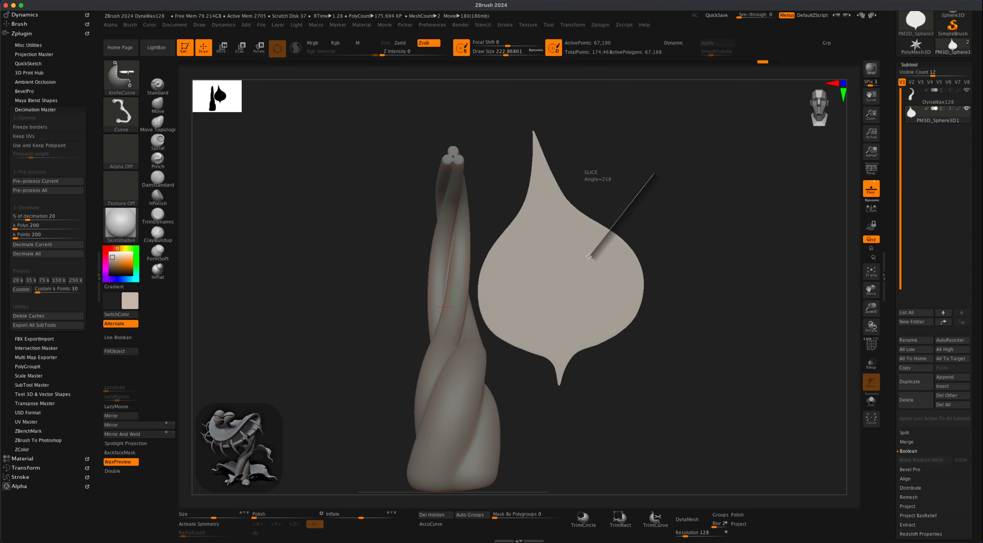
key(alt)
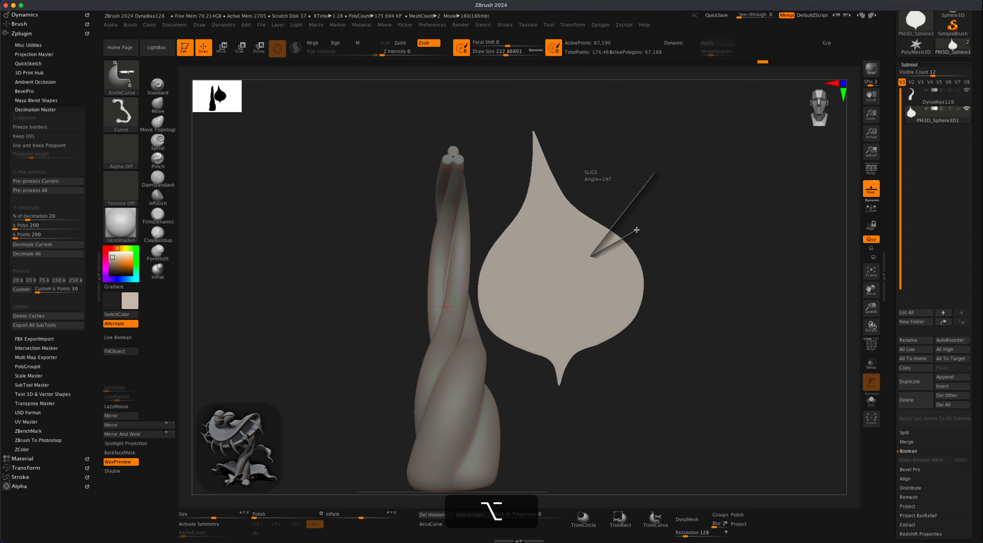
drag(637, 230, 637, 229)
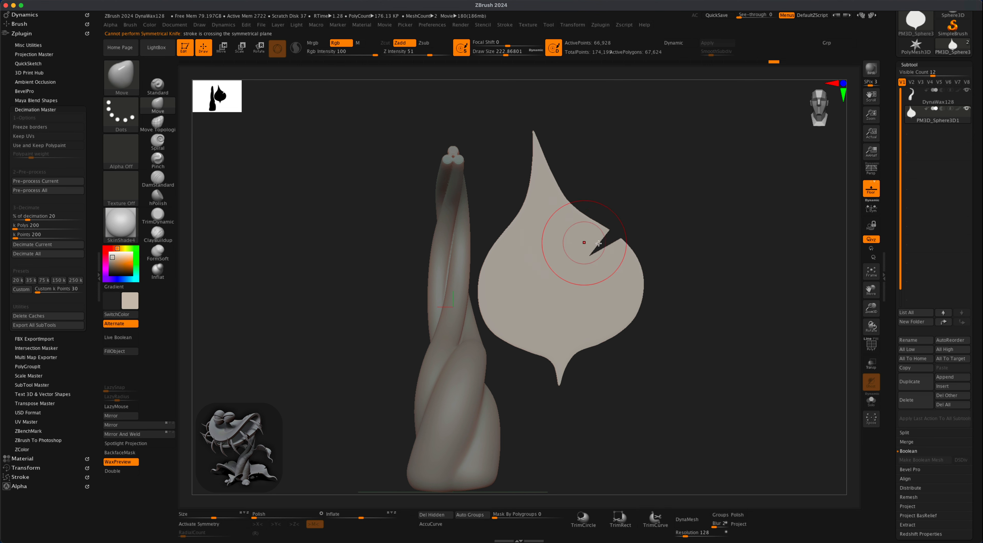
mouse_move(495, 201)
shift+super+mouse_down()
mouse_move(517, 232)
mouse_move(534, 222)
mouse_move(506, 251)
mouse_move(546, 227)
mouse_move(521, 259)
mouse_move(509, 241)
mouse_move(504, 248)
mouse_move(524, 246)
shift+super+mouse_up()
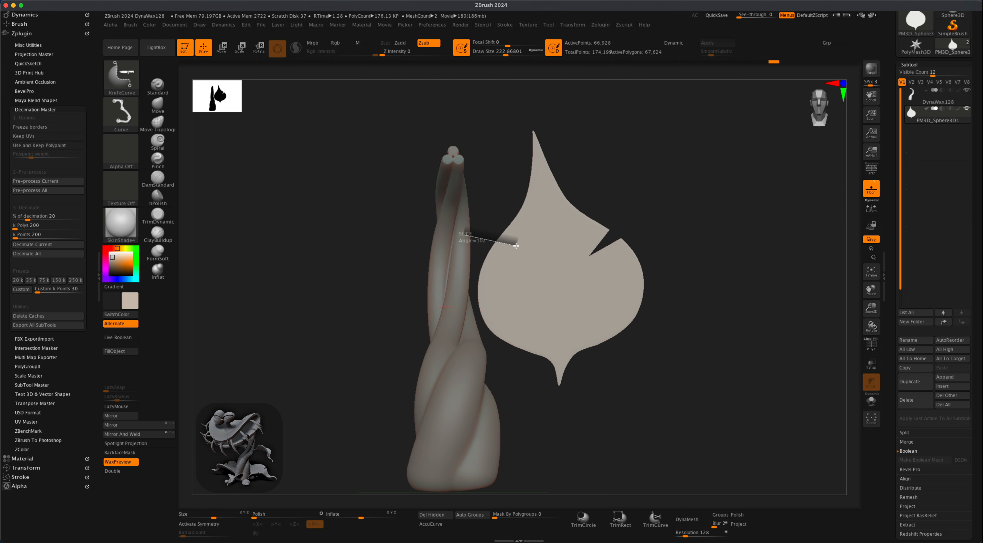
shift+super+drag(516, 246, 516, 244)
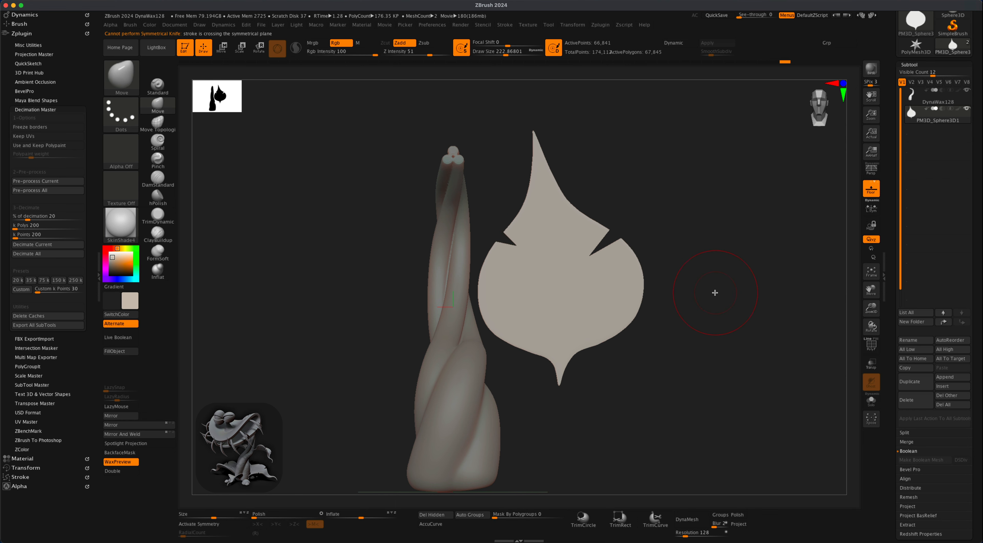
Try to mask half of the leaf with MaskLasso along the line between its two tips, and undo it.
alt+drag(692, 237, 676, 236)
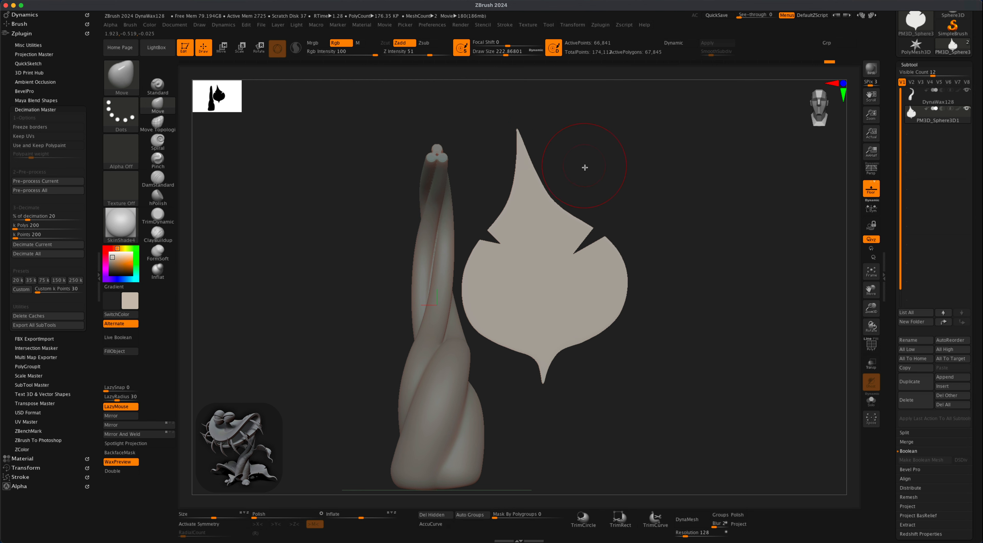
key(super)
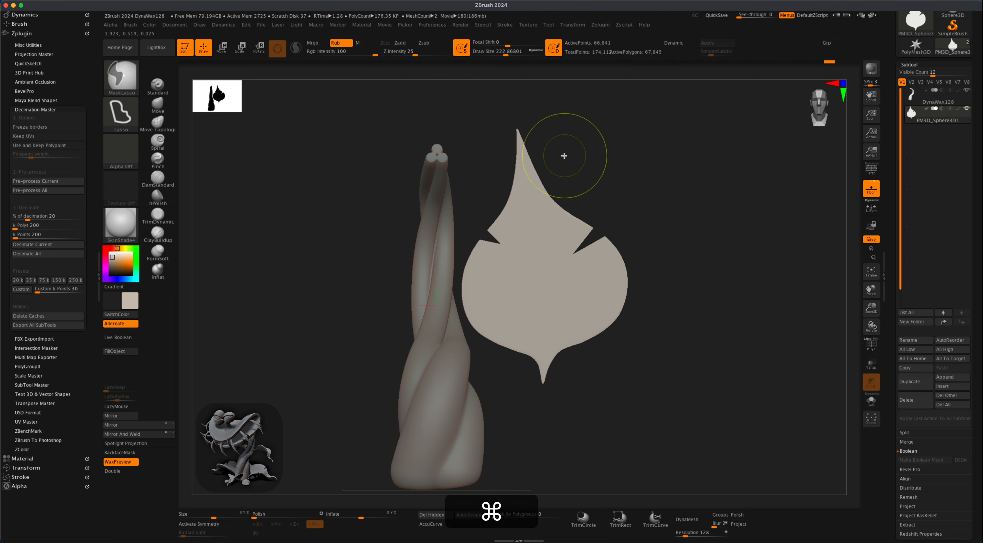
mouse_move(516, 122)
super+mouse_down()
mouse_move(622, 308)
mouse_move(542, 407)
super+mouse_up()
key(super+z)
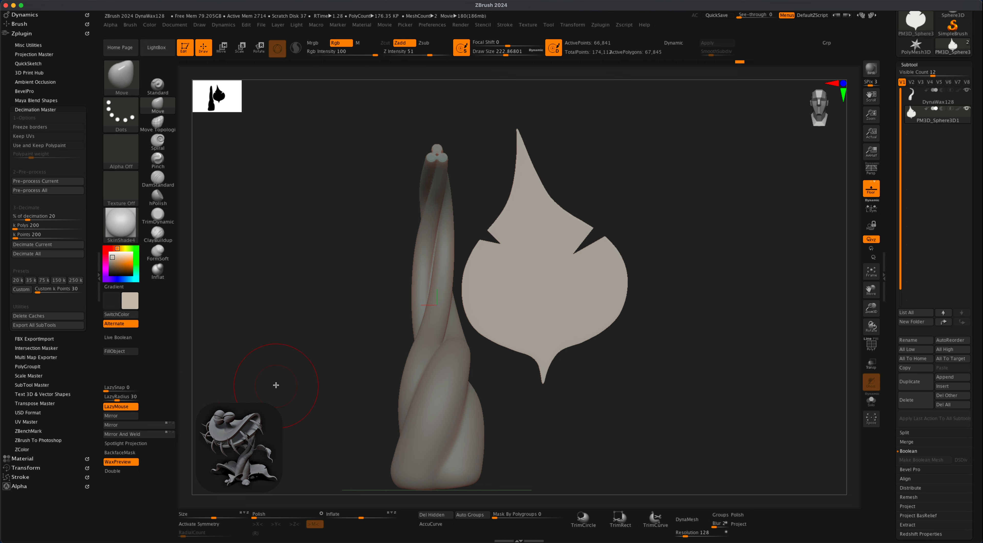
Check that LazyMouse is off for the MaskLasso brush and review where the stroke settings offer it.
key(super)
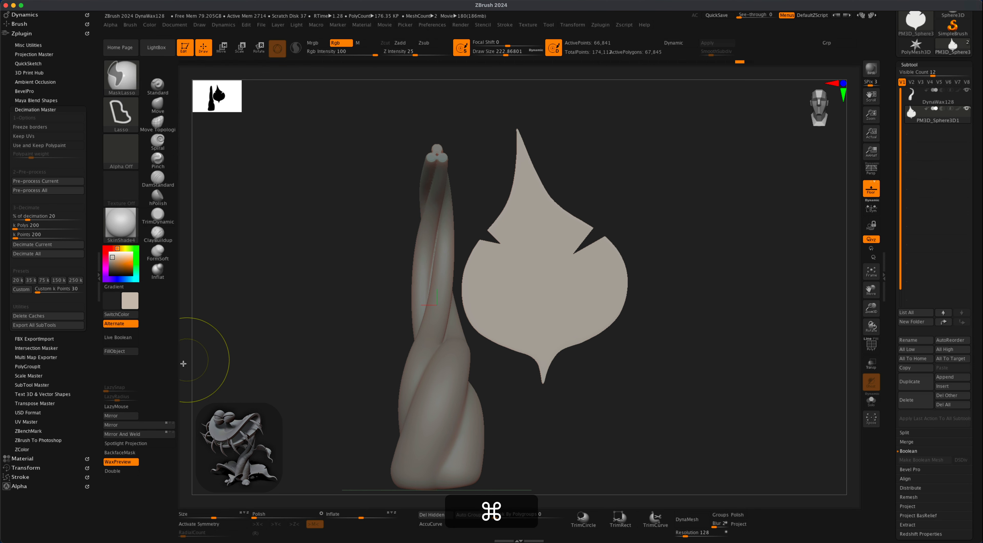
mouse_move(127, 408)
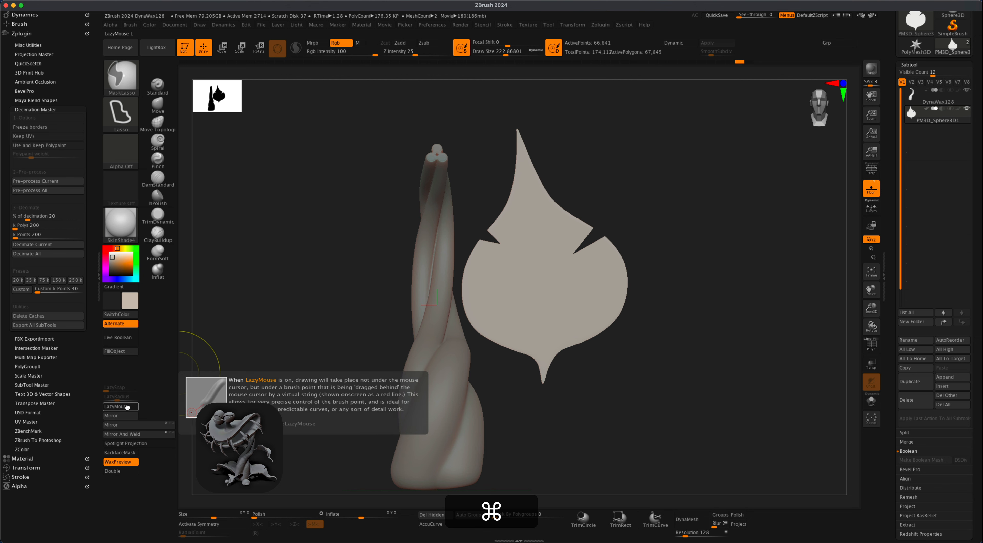
click(126, 407)
click(126, 407)
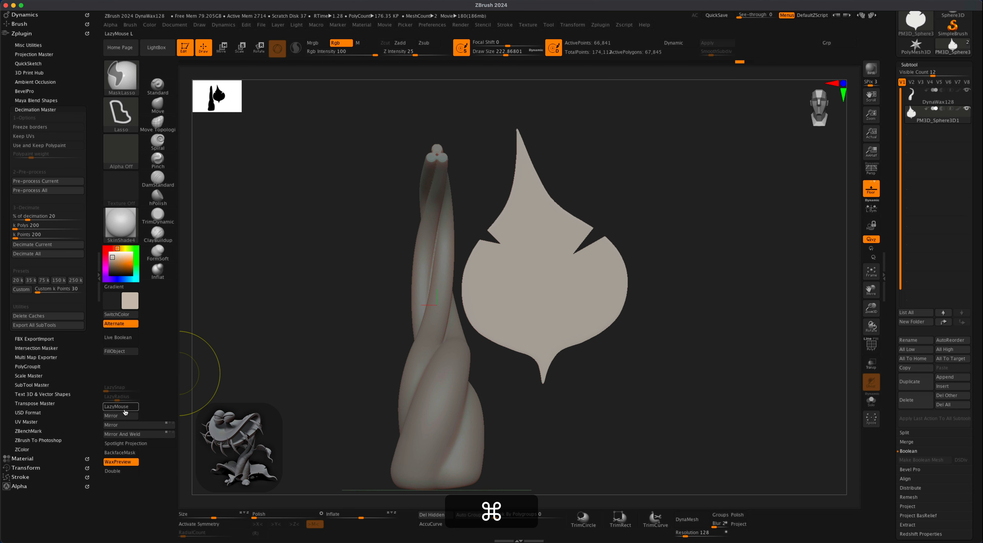
mouse_move(125, 411)
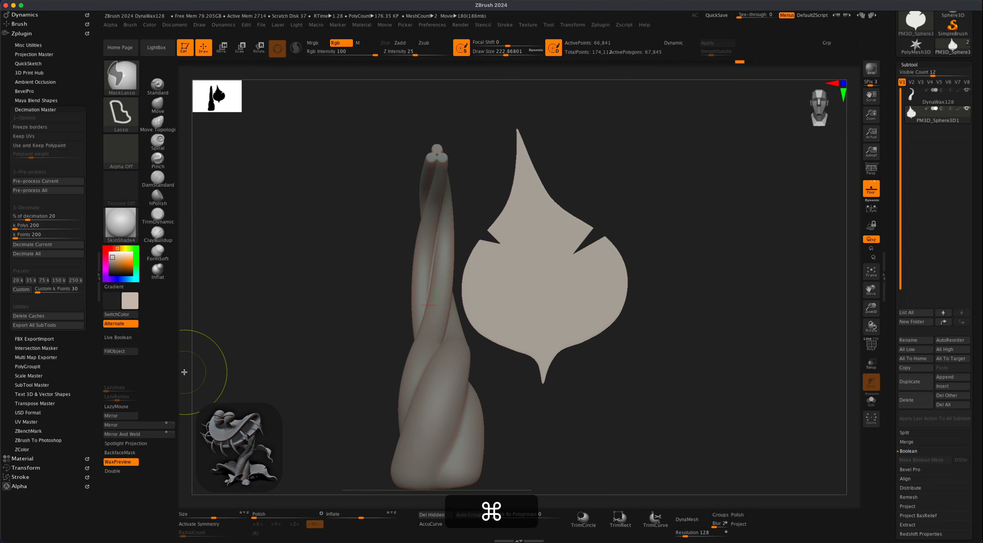
click(131, 406)
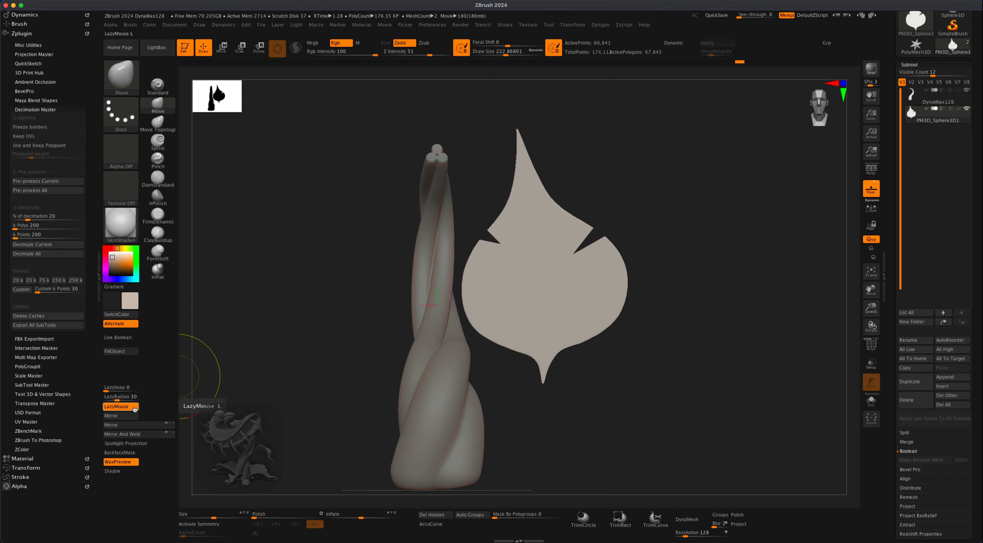
key(super)
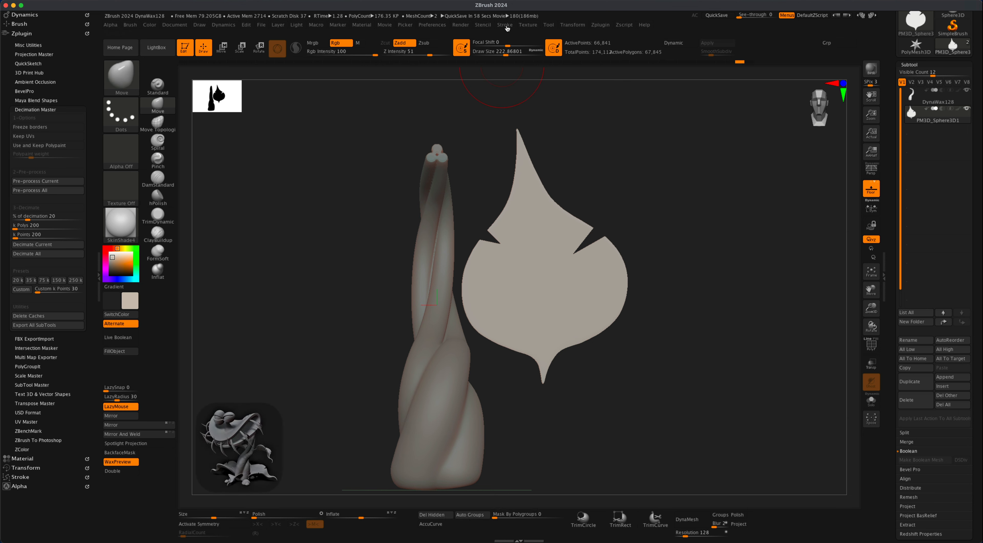
click(505, 25)
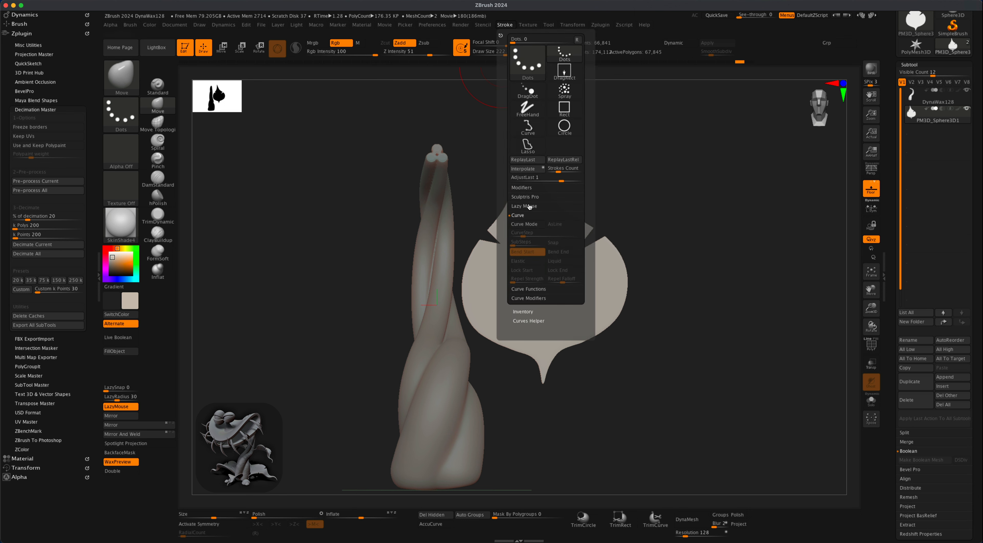
click(529, 206)
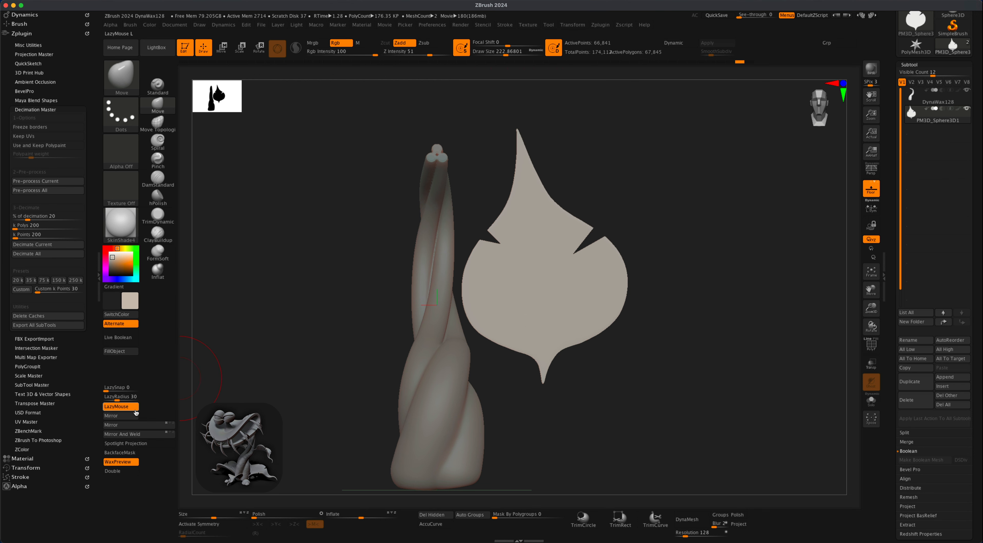
click(128, 407)
Mask the right half of the leaf with MaskLasso, following a straight line from the upper tip to the lower tip.
key(super)
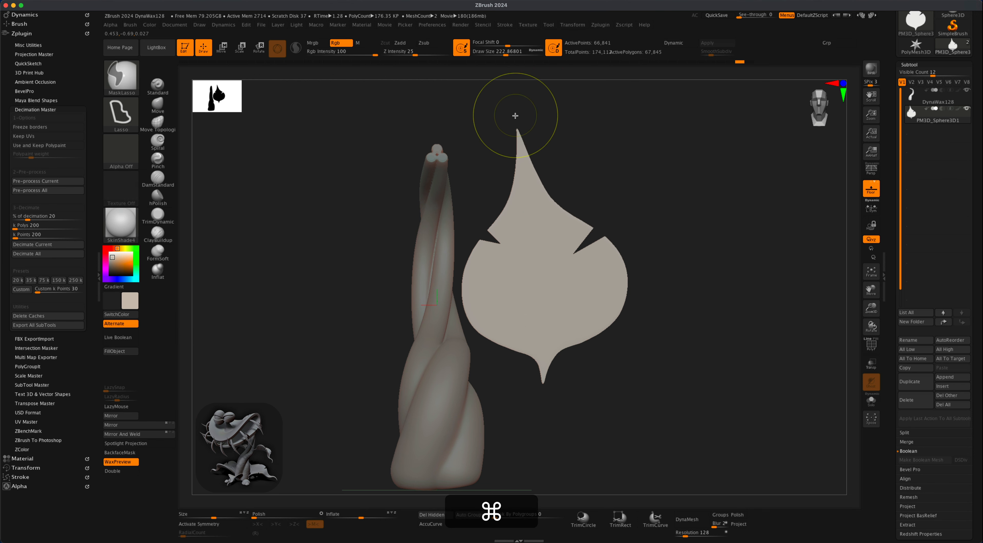
mouse_move(516, 124)
super+mouse_down()
mouse_move(641, 227)
mouse_move(628, 357)
mouse_move(544, 400)
super+mouse_up()
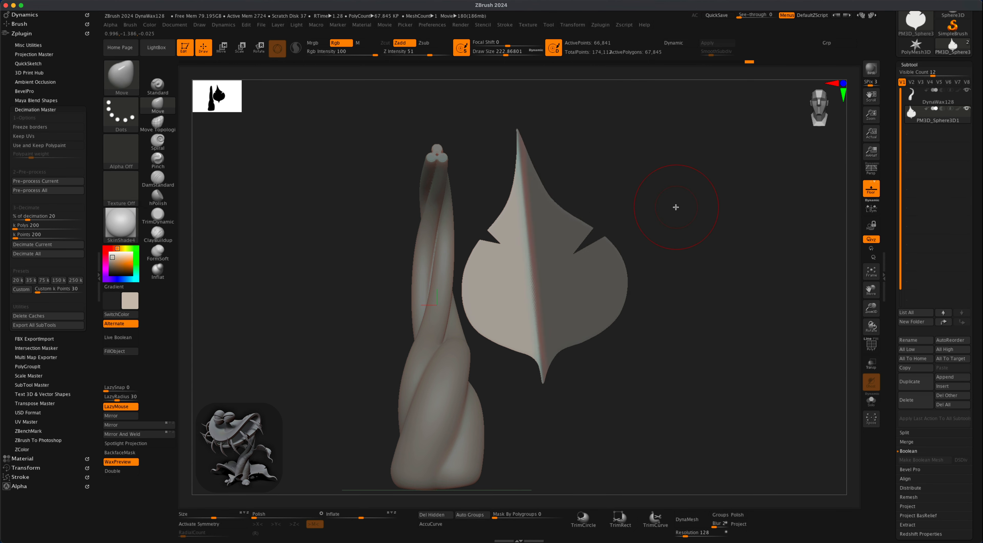
shift+drag(676, 206, 514, 362)
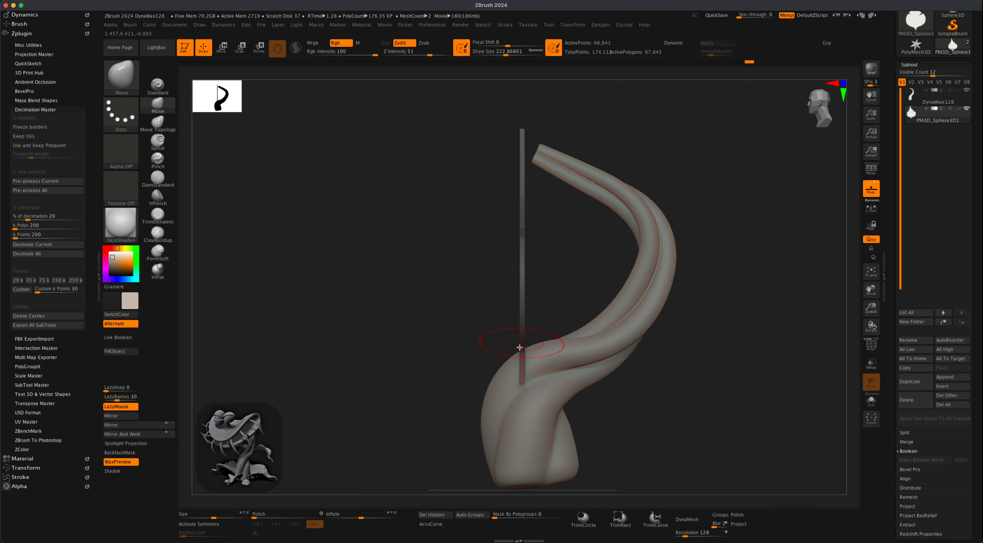
drag(701, 171, 694, 194)
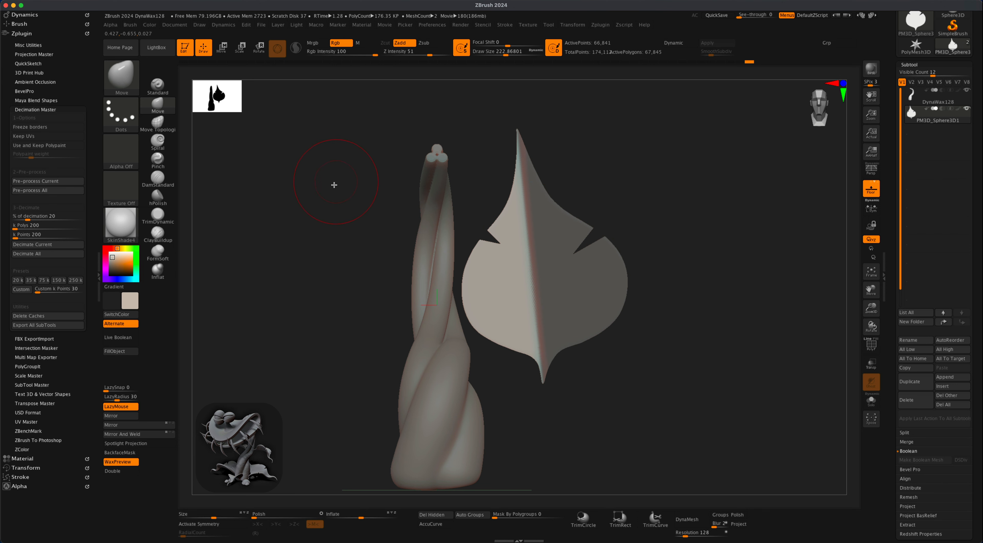
Place the Rotate gizmo's pivot on the leaf's midline, align its axis with that line, and lock it.
alt+drag(334, 185, 341, 180)
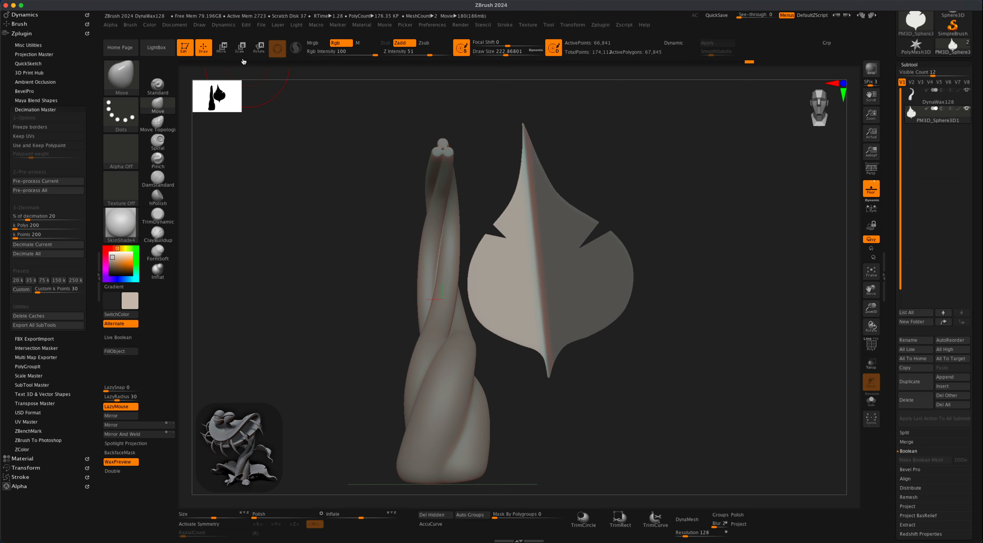
click(262, 56)
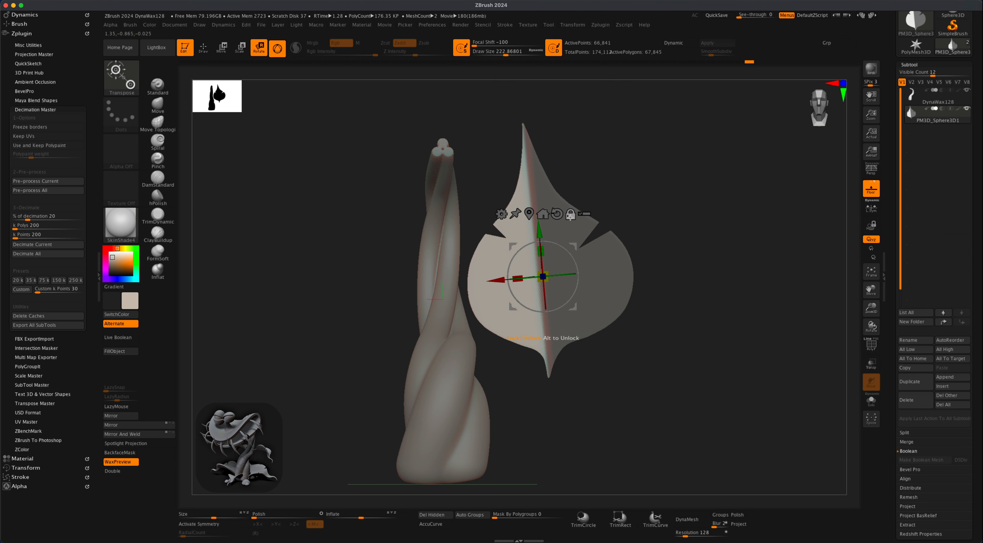
mouse_move(573, 247)
mouse_down()
mouse_move(567, 235)
mouse_move(563, 243)
mouse_up()
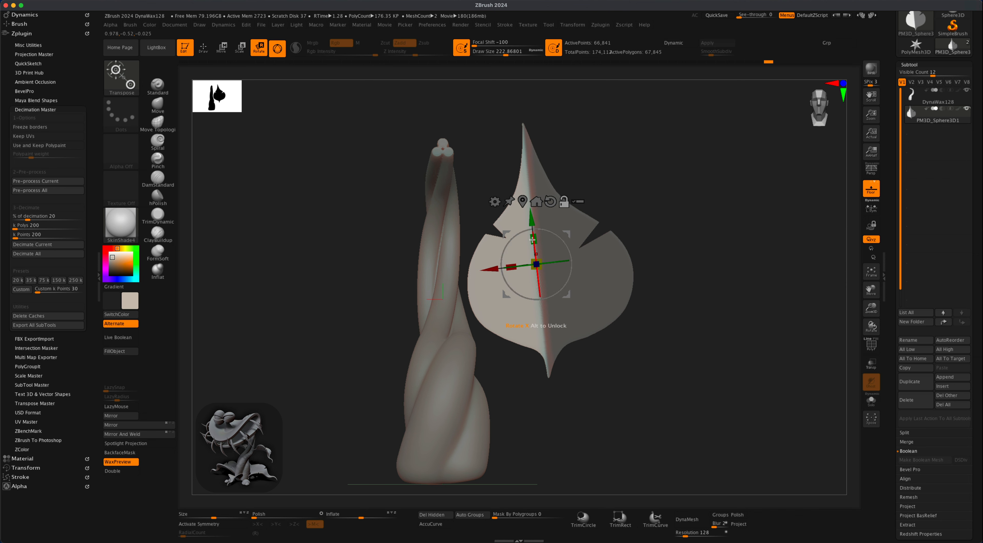
drag(657, 229, 698, 221)
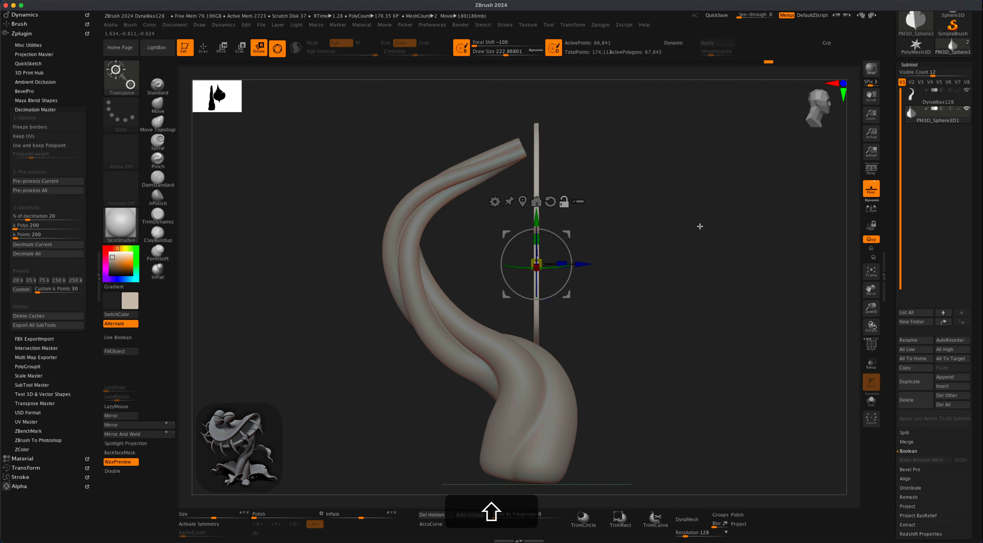
drag(634, 275, 595, 279)
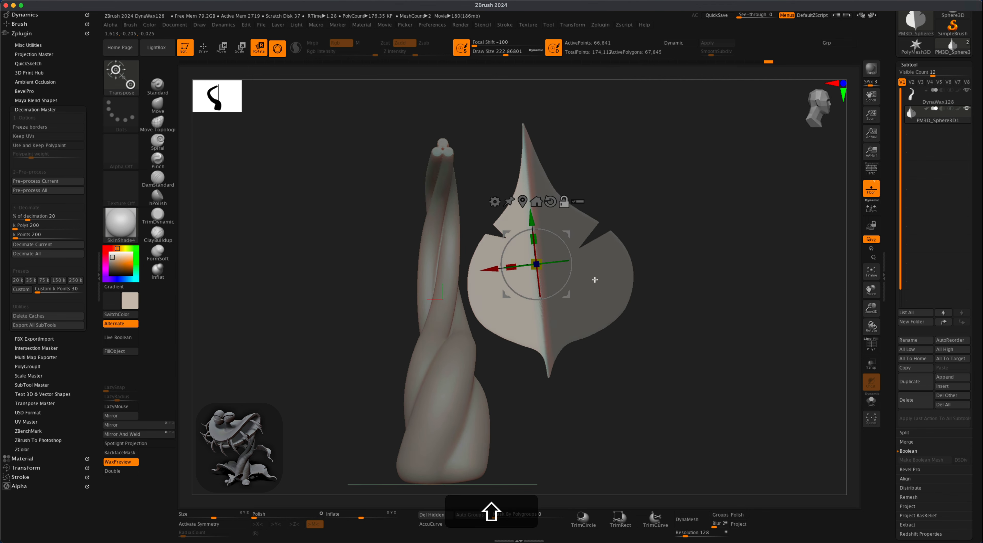
click(564, 206)
Rotate the unmasked half of the leaf about the midline to fold it, and clear the mask.
drag(714, 229, 630, 262)
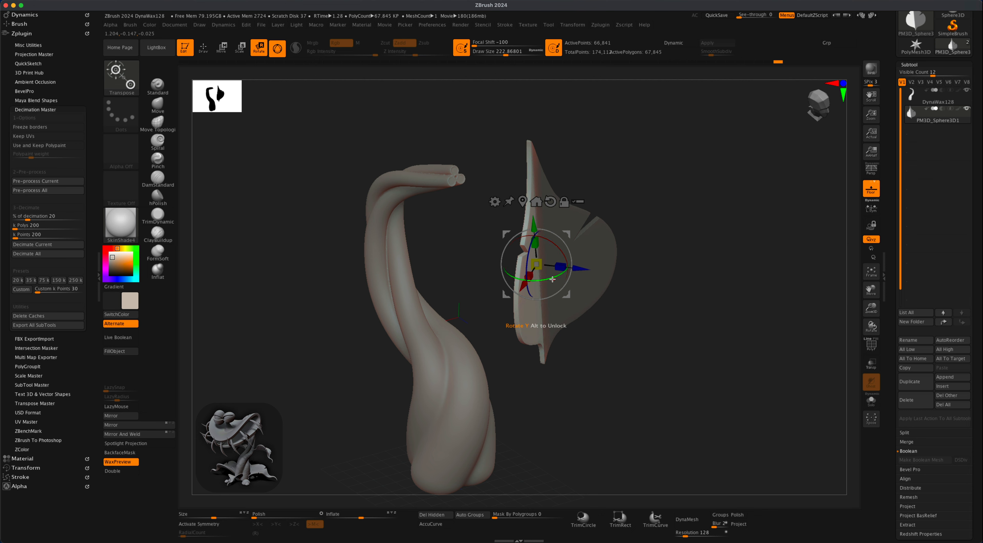
drag(650, 314, 561, 277)
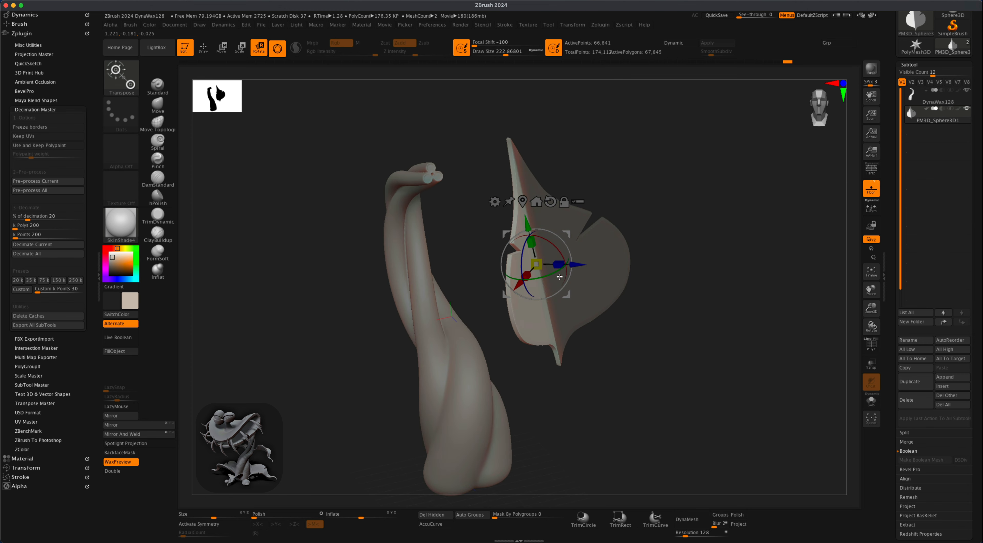
drag(654, 323, 644, 325)
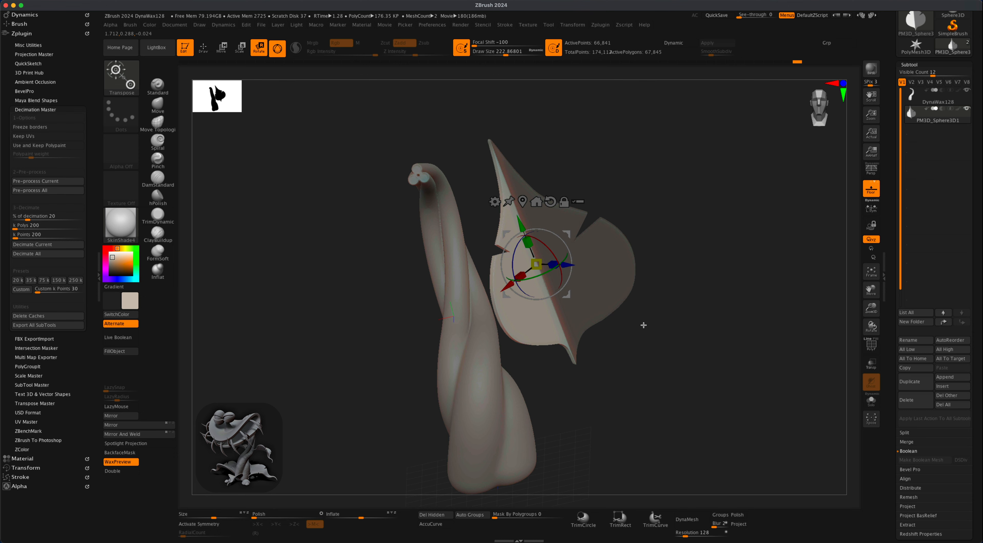
drag(685, 214, 649, 362)
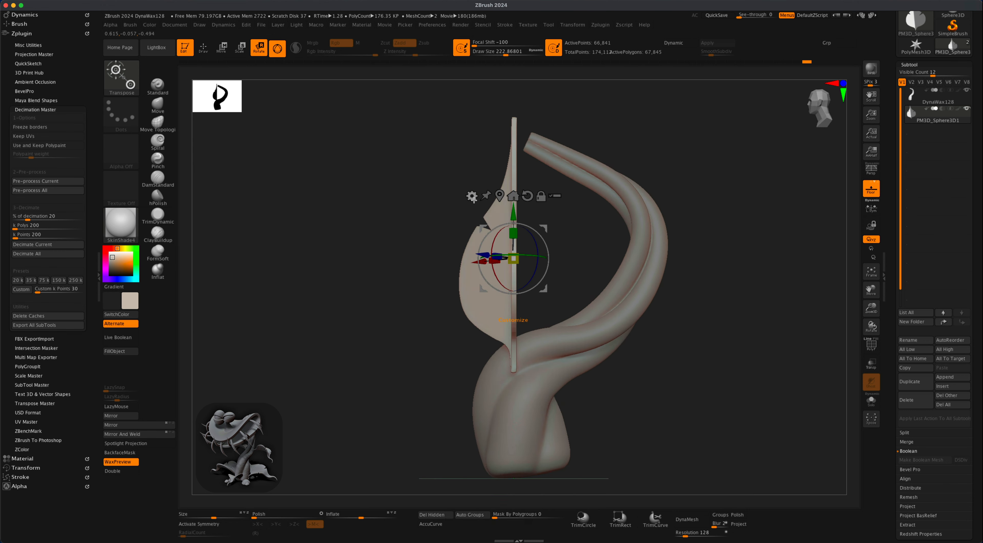
Bend the whole leaf lengthwise into an arc curving away from the stem with the Bend Curve deformer, and accept it.
key(shift)
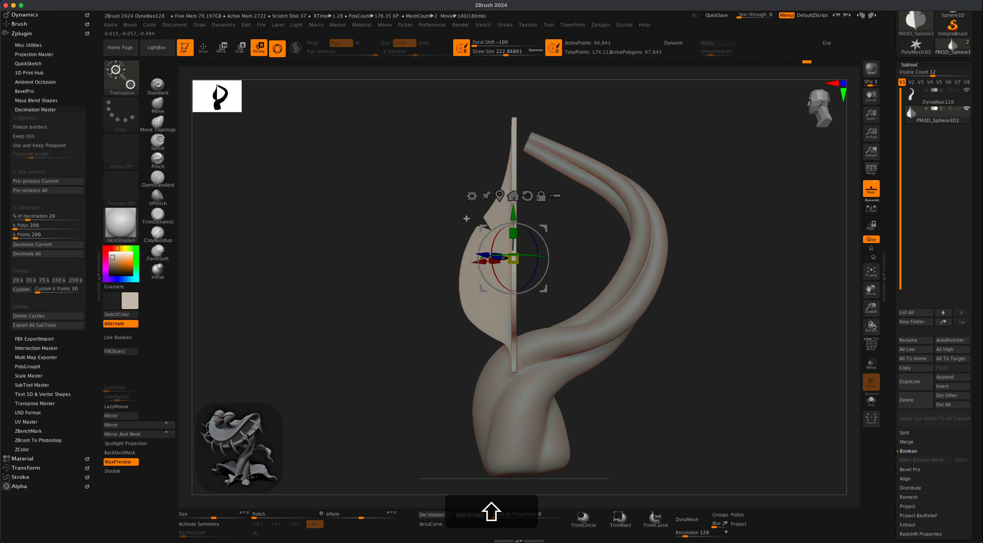
click(471, 196)
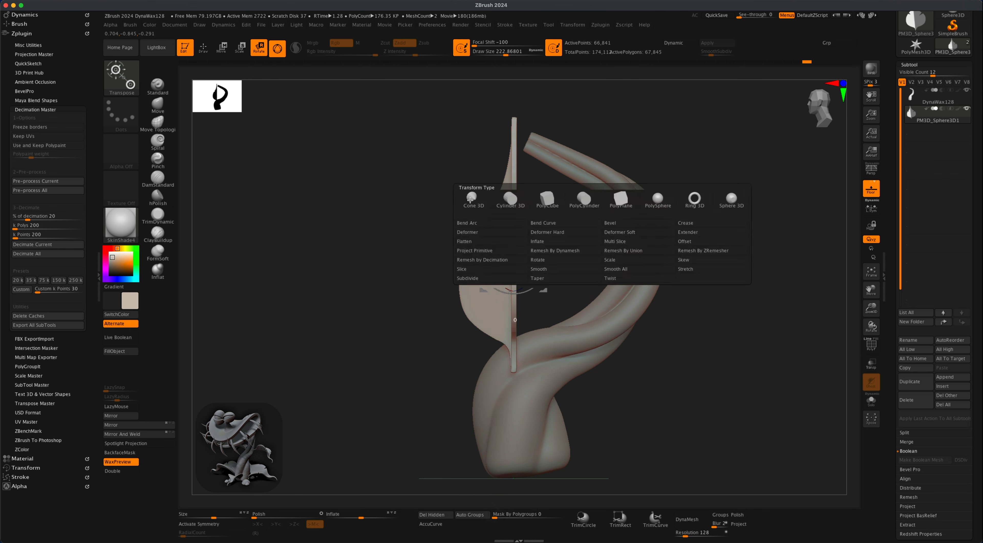
click(546, 223)
mouse_move(685, 227)
mouse_down()
mouse_move(703, 229)
mouse_move(683, 227)
mouse_up()
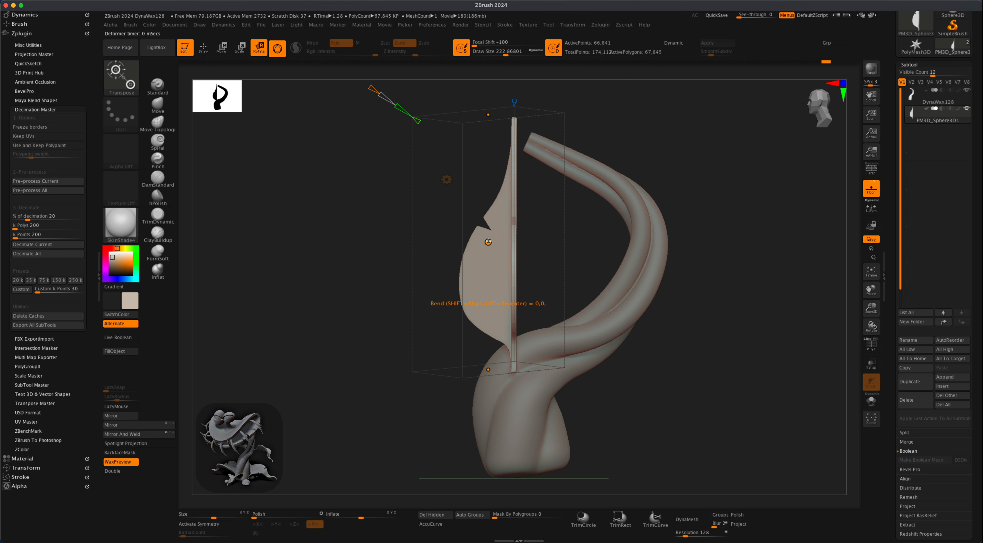
drag(488, 241, 331, 234)
drag(271, 348, 452, 181)
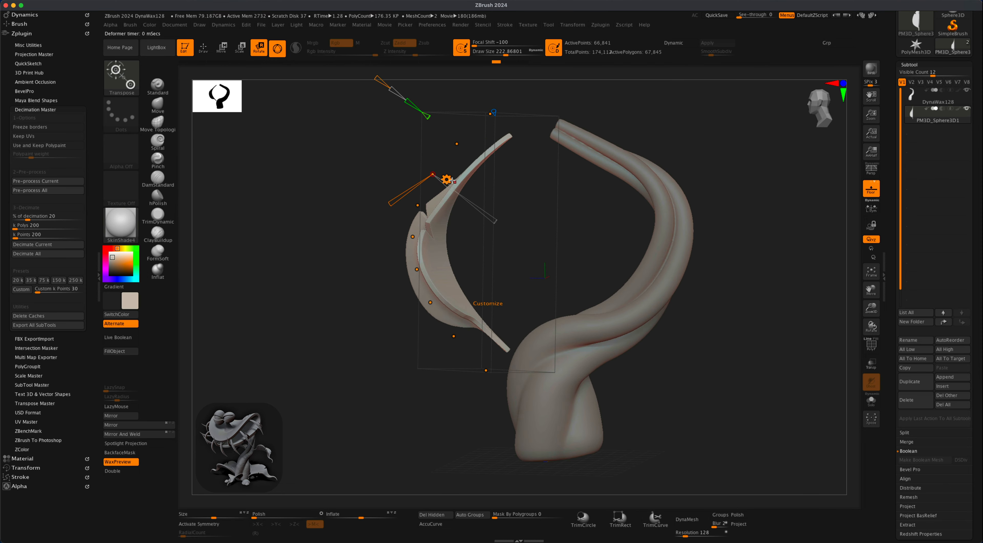
click(448, 178)
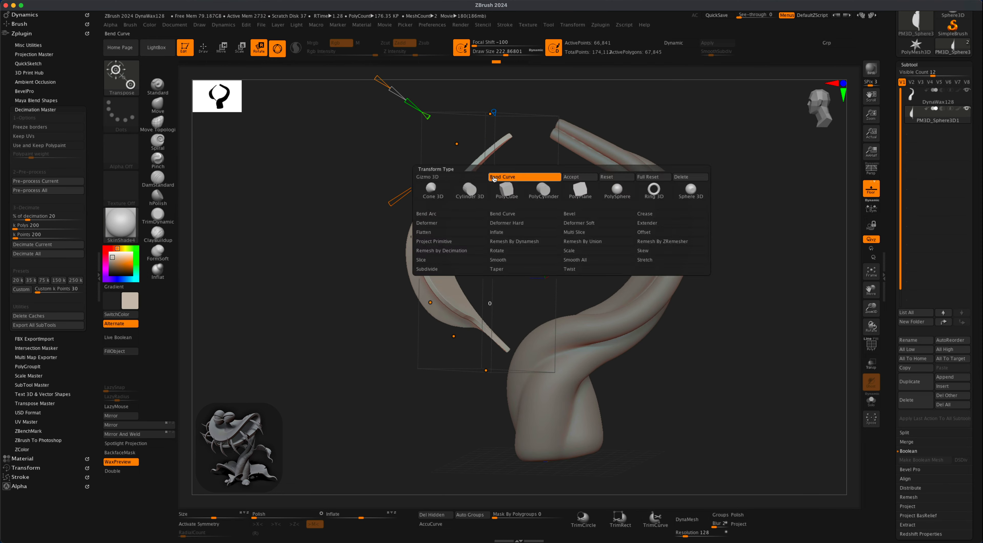
click(588, 178)
mouse_move(345, 226)
alt+mouse_down()
mouse_move(342, 237)
mouse_move(357, 242)
mouse_move(338, 243)
mouse_move(352, 236)
alt+mouse_up()
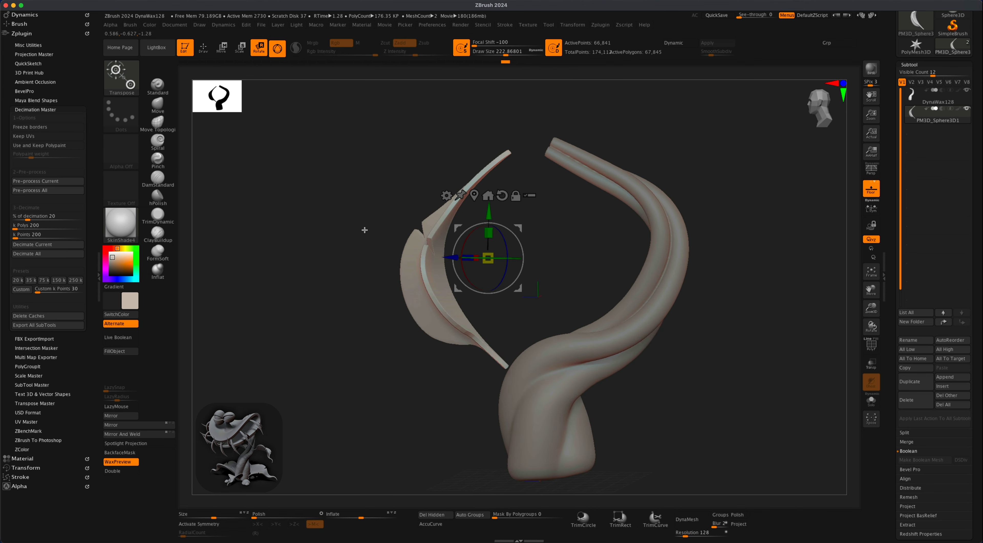
Curl the leaf's upper tip towards the stem with the Move brush, reducing the draw size to about 251.
click(204, 48)
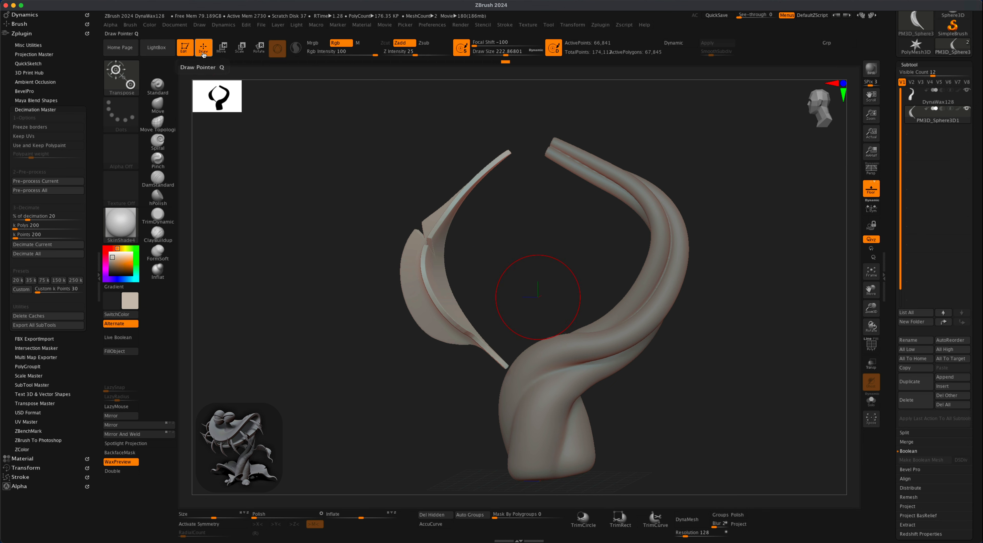
drag(272, 225, 285, 225)
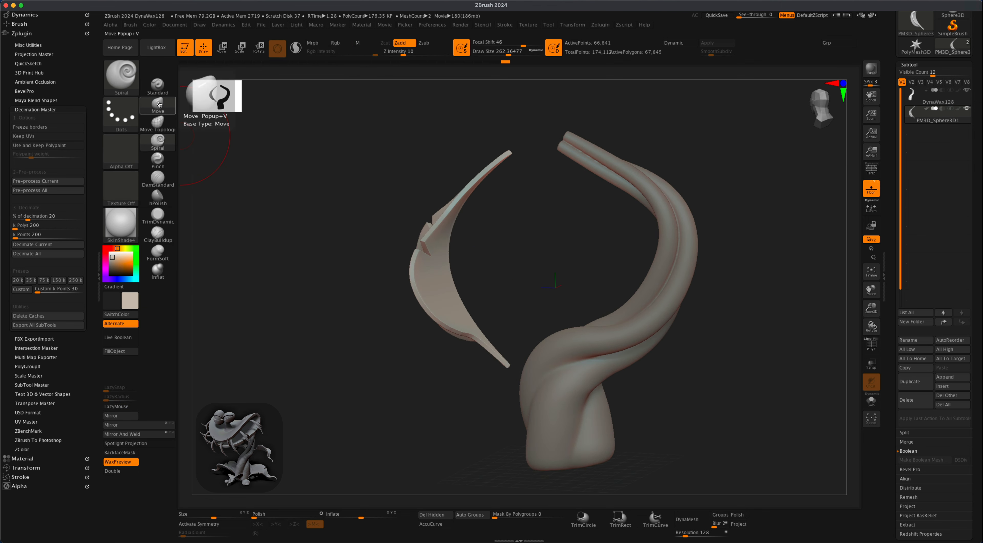
click(159, 106)
key(s)
drag(350, 216, 352, 216)
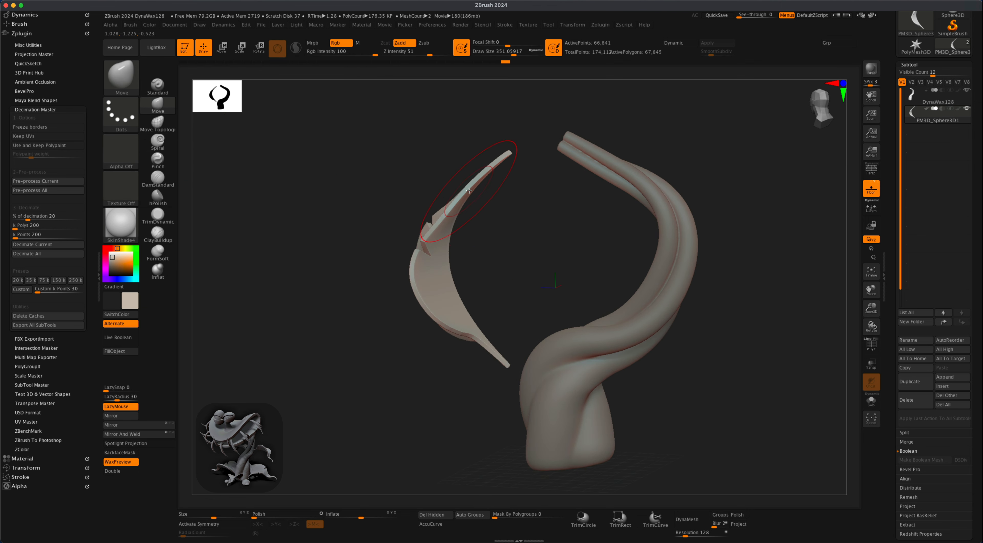
key(s)
drag(490, 206, 487, 207)
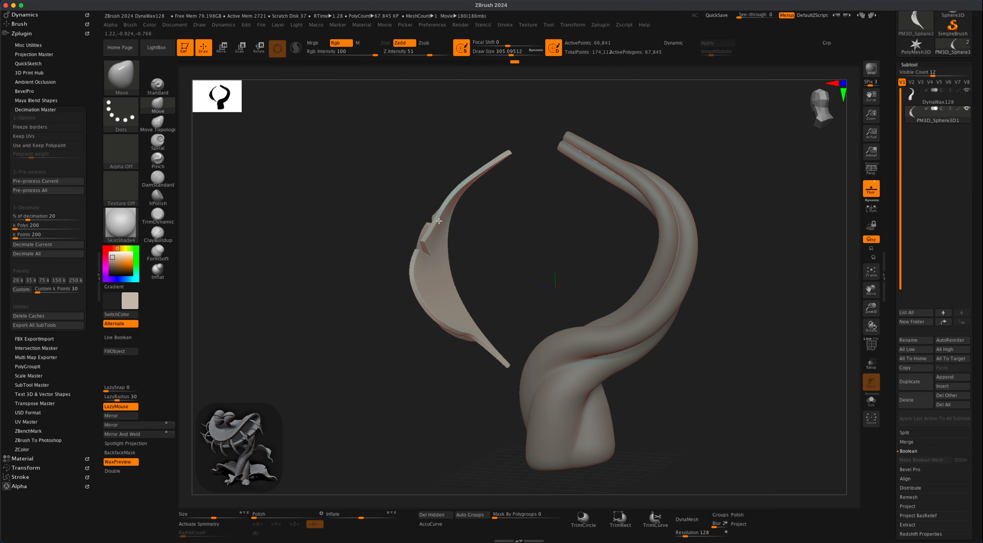
key(s)
drag(501, 187, 498, 186)
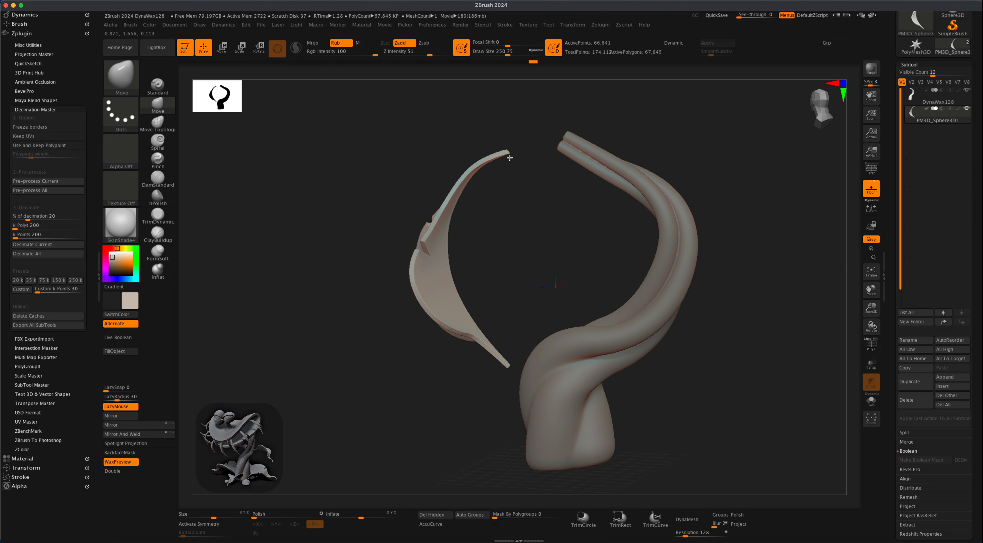
mouse_move(500, 204)
mouse_down()
mouse_move(453, 198)
mouse_move(468, 220)
mouse_move(454, 193)
mouse_up()
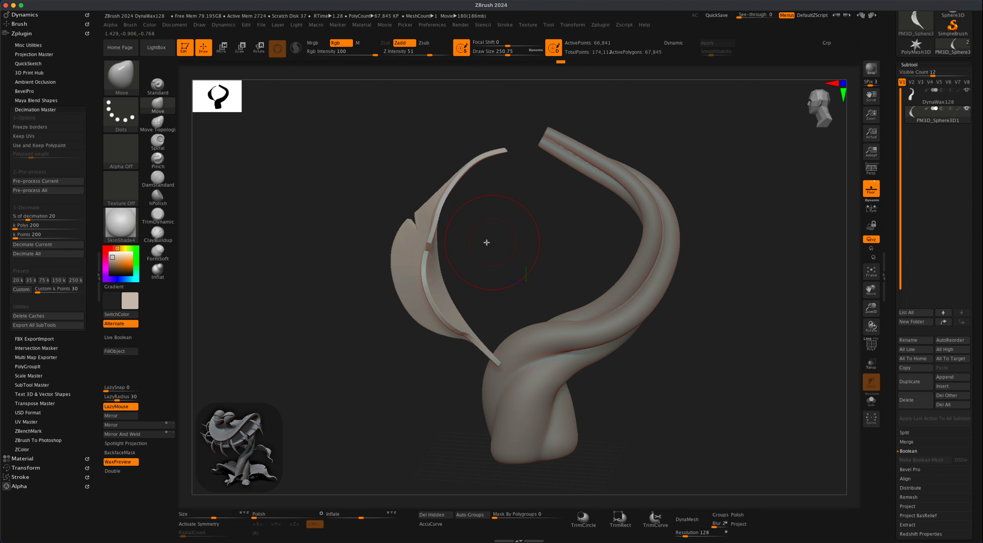
mouse_move(487, 242)
mouse_down()
mouse_move(481, 237)
mouse_move(566, 237)
mouse_move(477, 243)
mouse_up()
Twist the leaf's upper tip into an S-curve with the Spiral brush at a draw size of about 517.
click(160, 142)
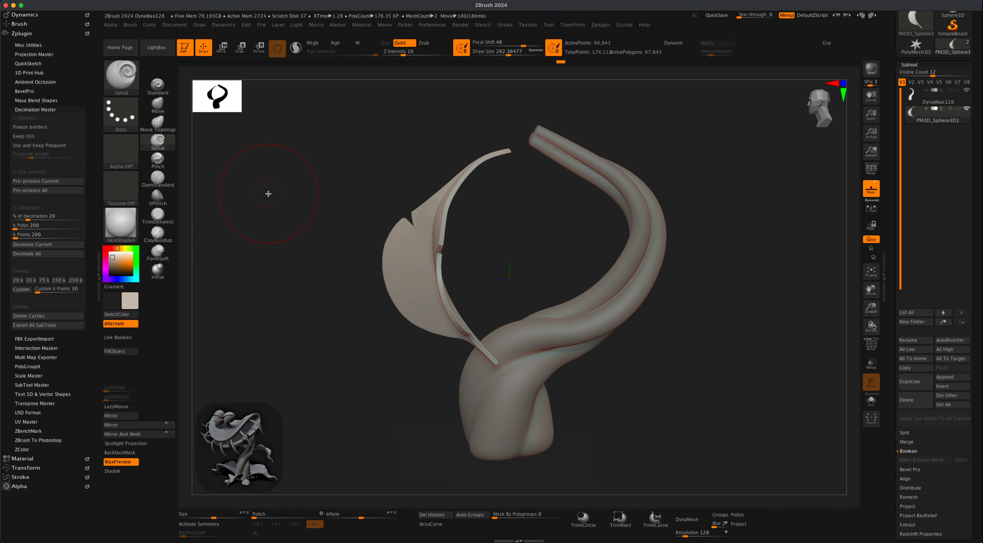
mouse_move(389, 179)
mouse_down()
mouse_move(411, 177)
mouse_move(331, 206)
mouse_up()
key(s)
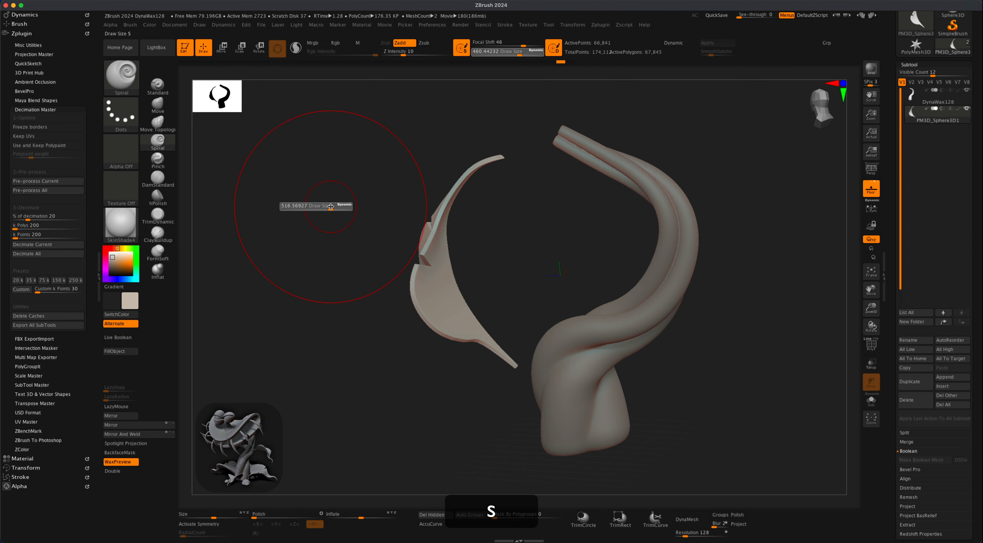
alt+drag(498, 215, 494, 222)
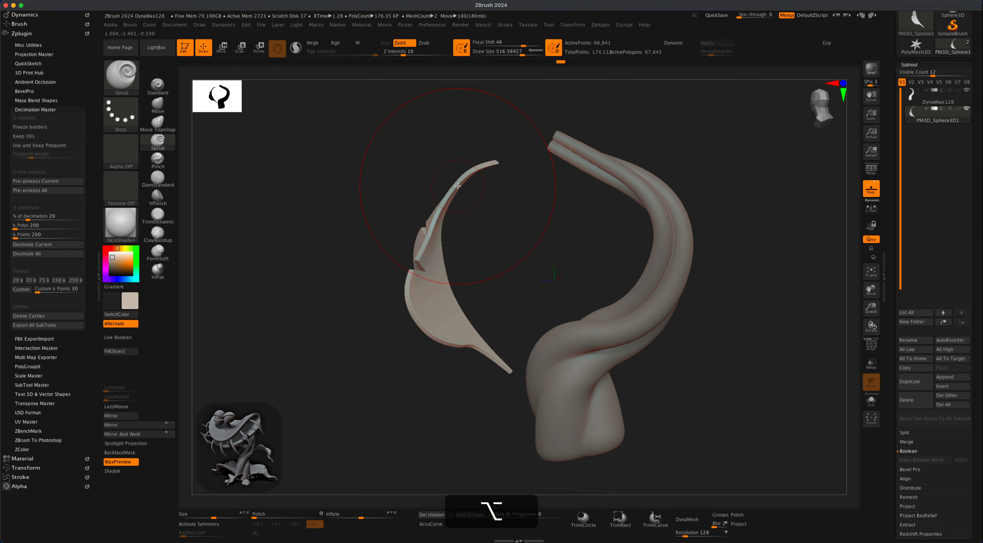
key(super+z)
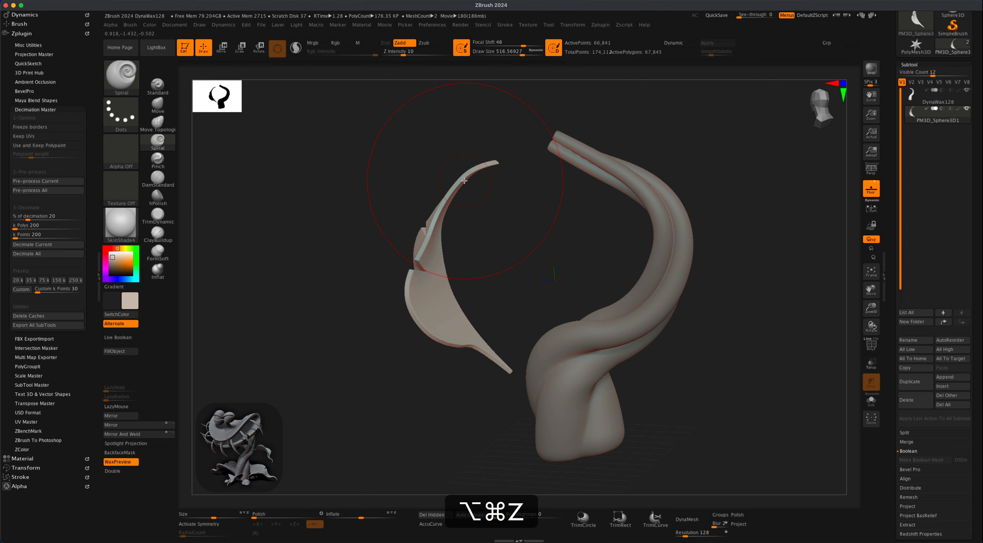
alt+drag(464, 181, 464, 180)
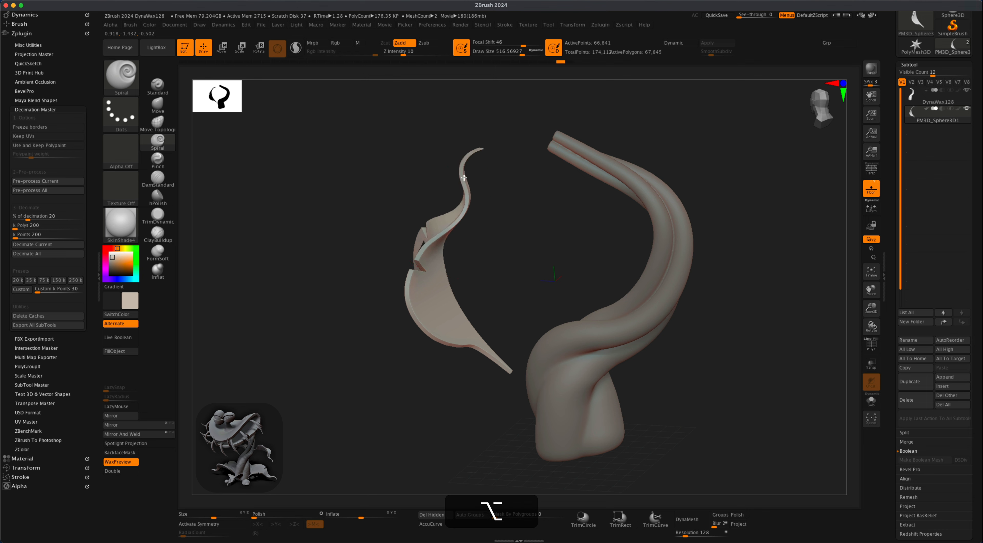
mouse_move(491, 239)
mouse_down()
mouse_move(544, 240)
mouse_move(586, 275)
mouse_move(526, 264)
mouse_move(599, 275)
mouse_up()
drag(639, 351, 606, 348)
alt+drag(617, 286, 641, 320)
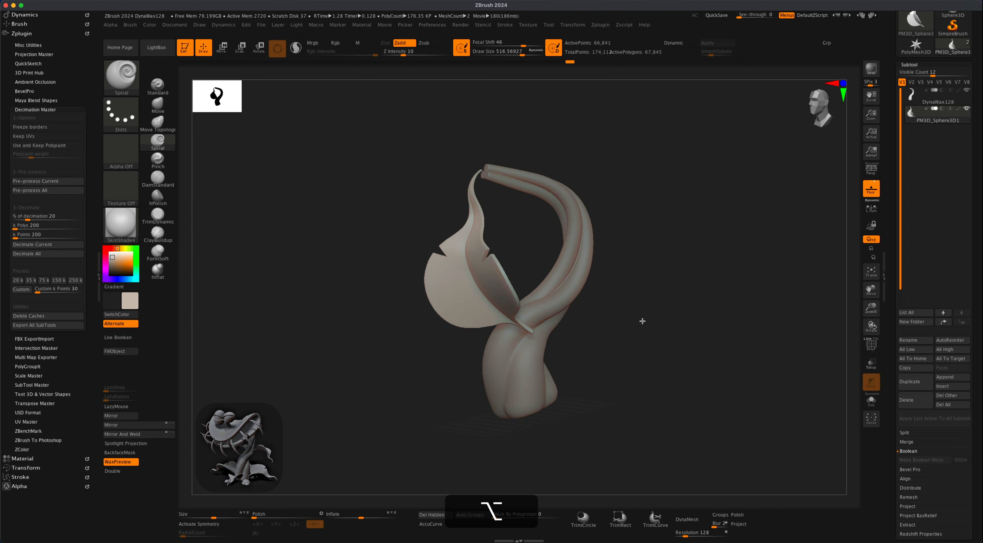
Centre the Move gizmo on the unmasked leaf and shift its unlocked pivot down towards the lower tip.
click(220, 48)
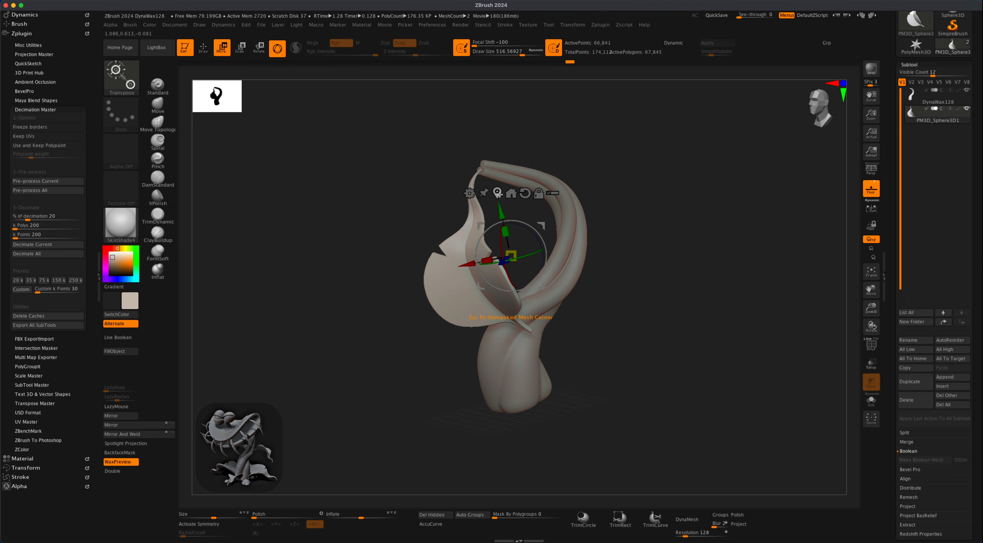
click(500, 194)
drag(626, 291, 643, 294)
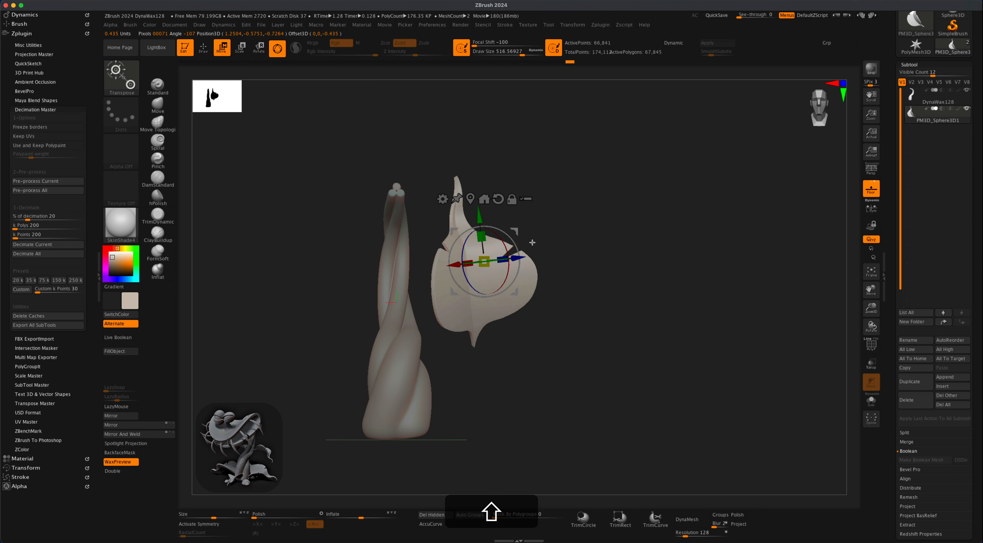
drag(514, 232, 503, 315)
drag(611, 350, 569, 355)
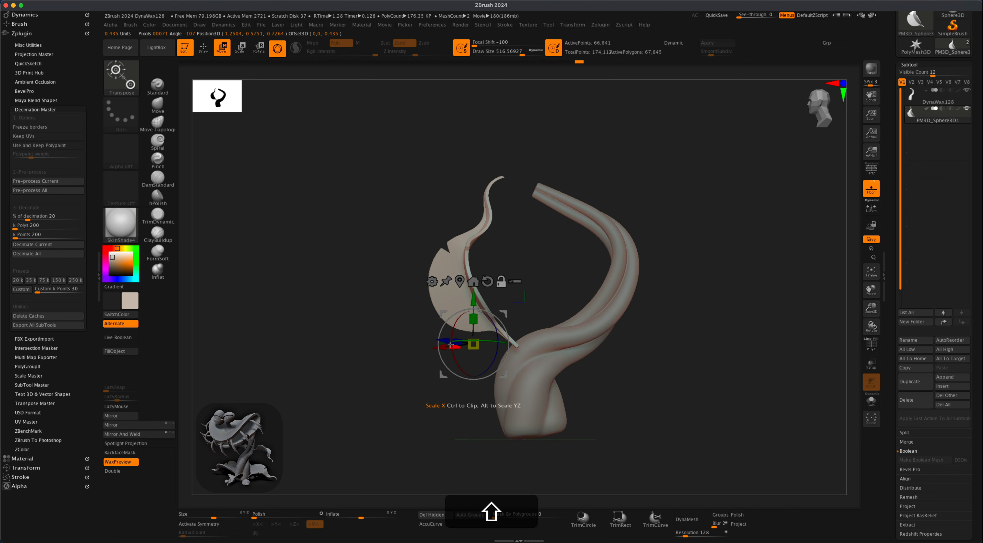
mouse_move(413, 376)
mouse_down()
mouse_move(396, 402)
mouse_move(426, 362)
mouse_move(473, 358)
mouse_up()
Refine the gizmo's pivot position at the leaf's lower tip, reset its orientation, and lock it.
drag(747, 371, 764, 364)
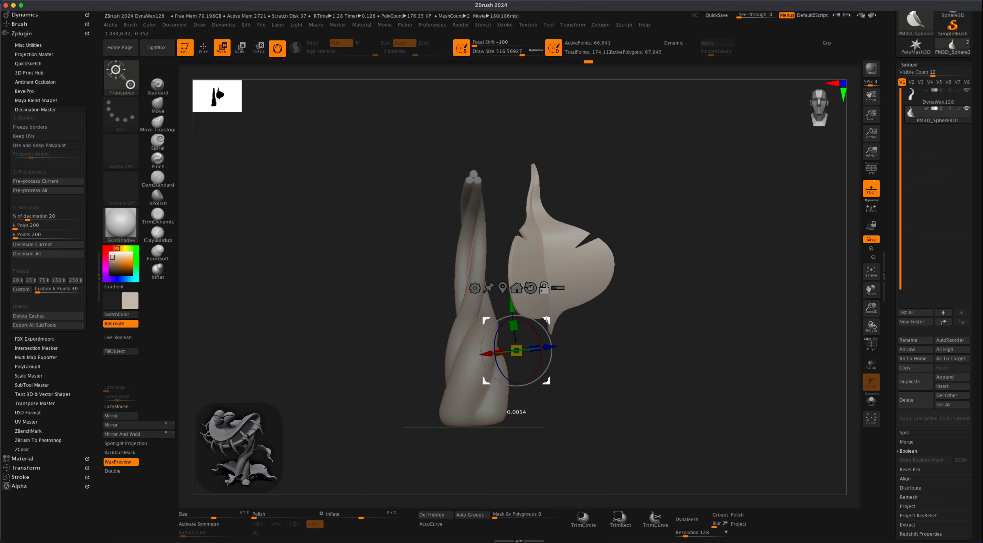
drag(547, 319, 580, 301)
shift+drag(656, 340, 618, 344)
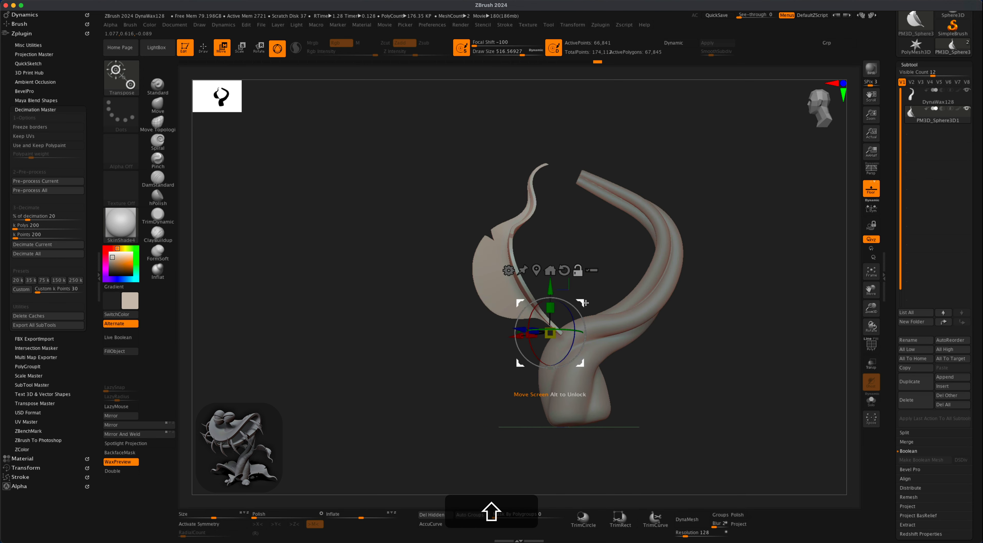
shift+drag(679, 338, 643, 374)
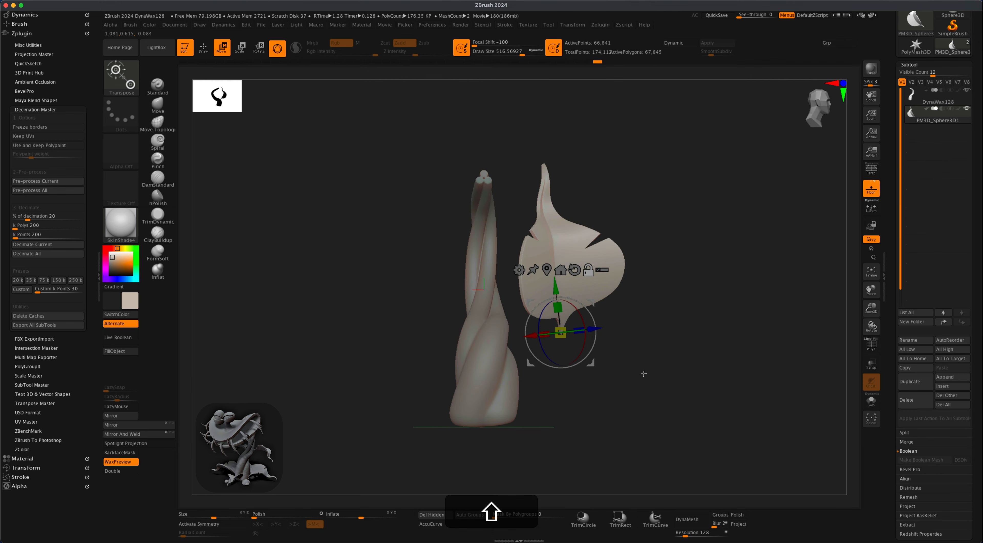
click(589, 274)
mouse_move(664, 326)
mouse_down()
mouse_move(644, 334)
mouse_move(663, 333)
mouse_up()
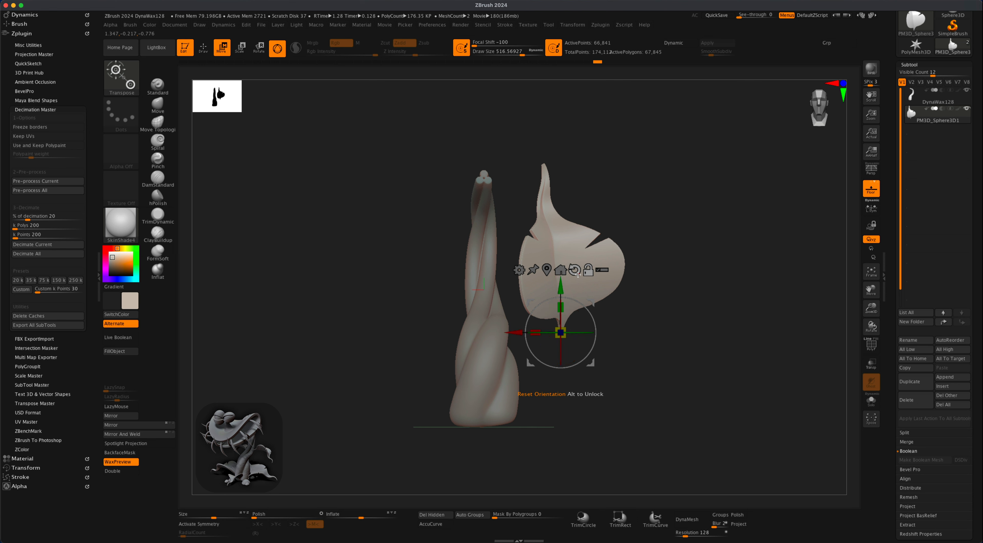
mouse_move(611, 328)
mouse_down()
mouse_move(634, 334)
mouse_move(600, 329)
mouse_up()
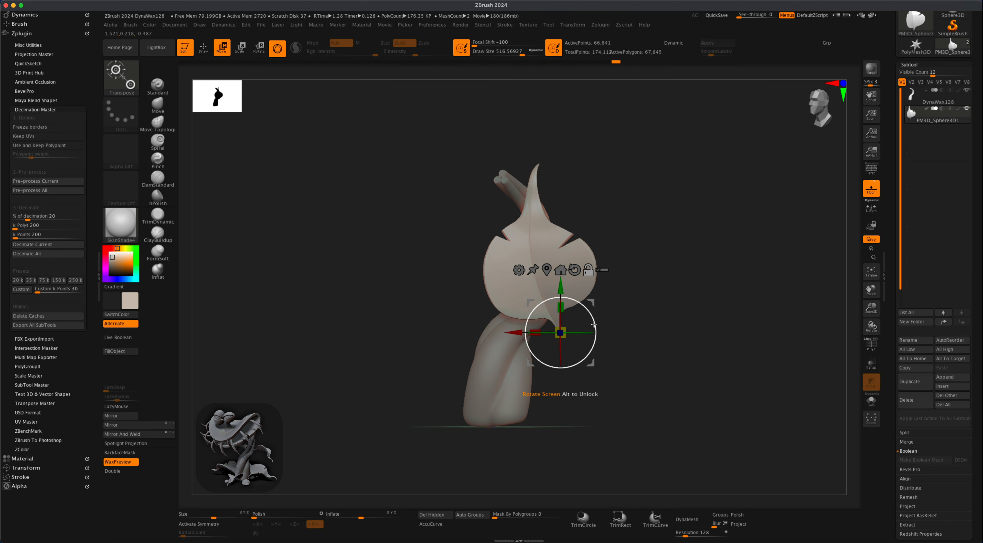
Align the unlocked gizmo with the leaf's lower tip, lock it, and rotate the leaf outwards so it arches away from the stem.
drag(585, 316, 594, 337)
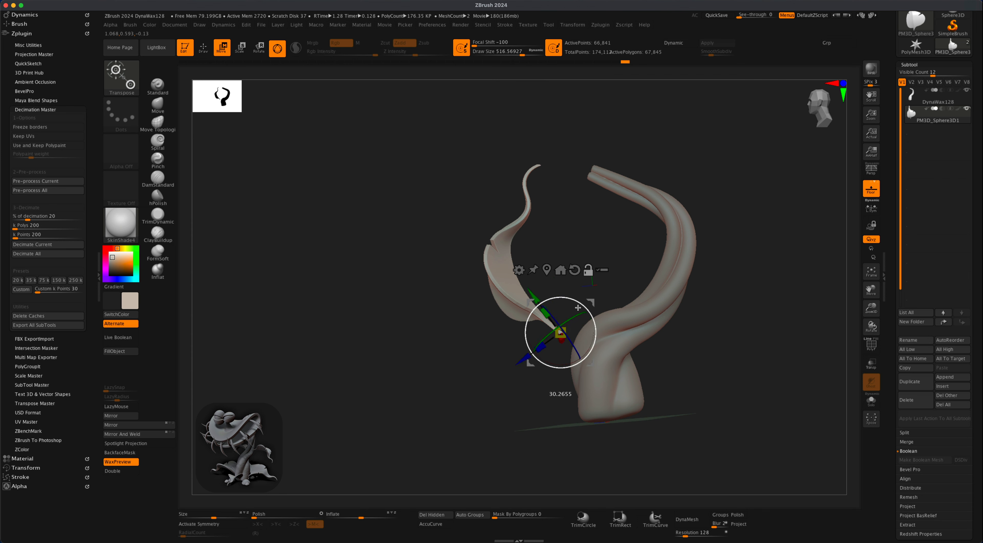
drag(470, 333, 665, 353)
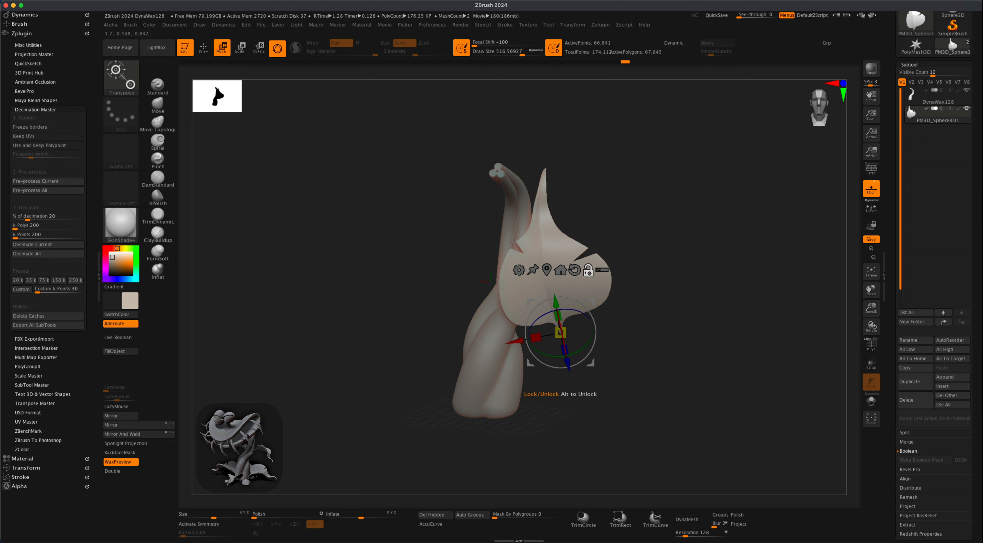
drag(588, 354, 644, 386)
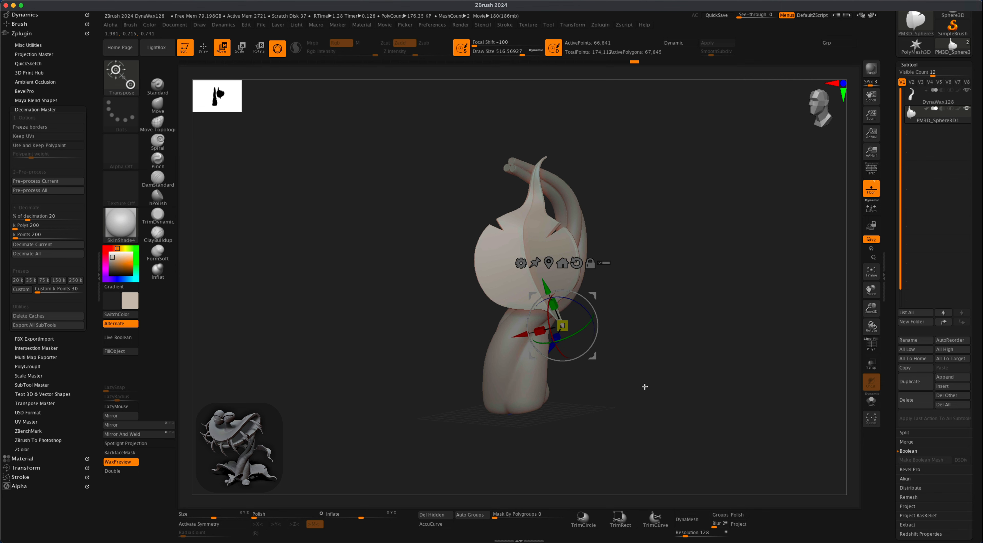
drag(585, 307, 608, 344)
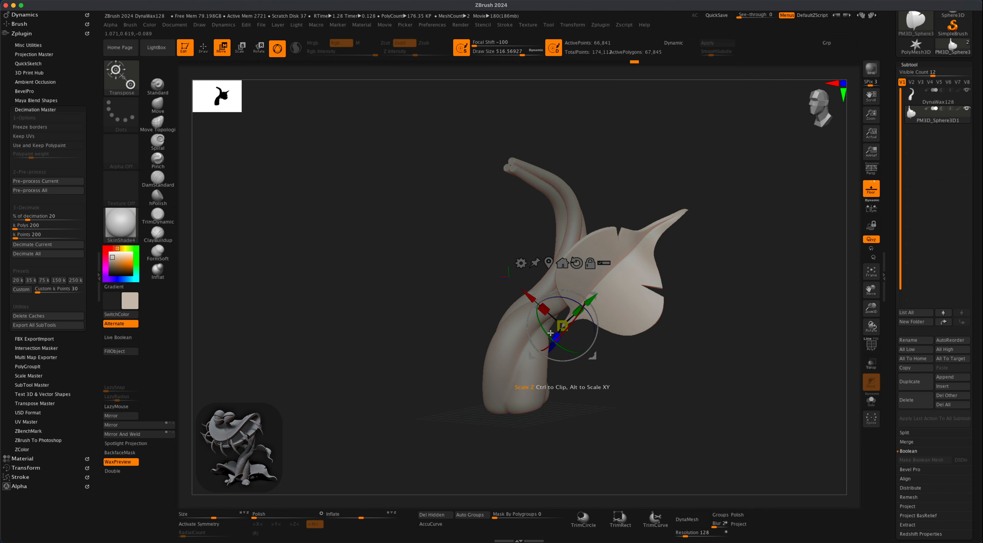
drag(550, 333, 543, 306)
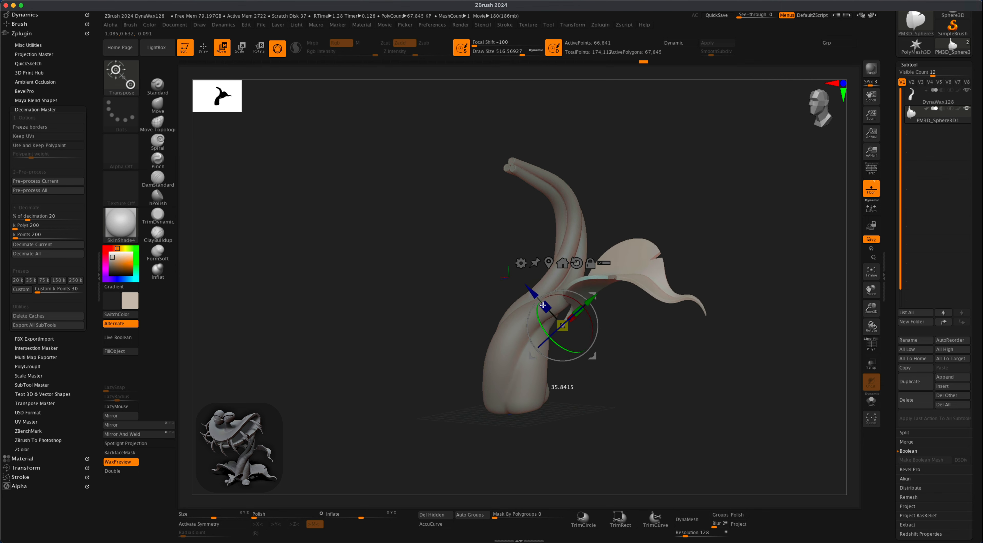
Move the arched leaf down so its narrow tip sits against the base of the twisted stem.
alt+drag(639, 361, 643, 367)
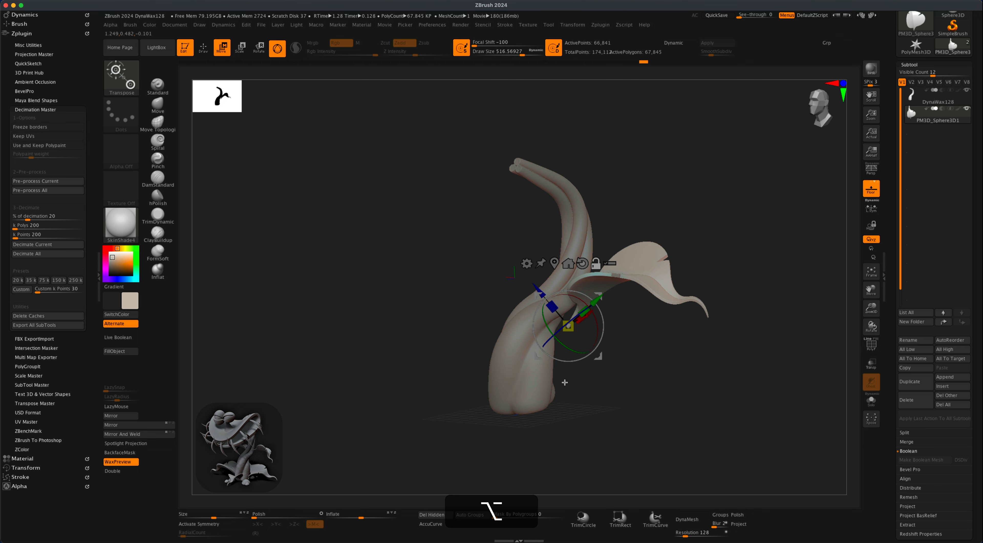
drag(599, 395, 530, 393)
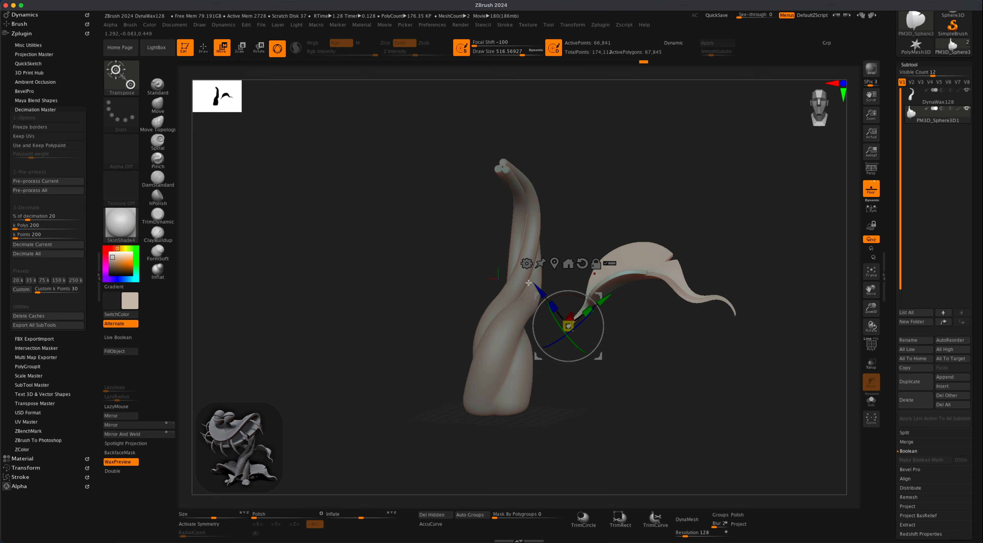
drag(616, 344, 645, 347)
drag(601, 295, 643, 428)
mouse_move(561, 386)
mouse_down()
mouse_move(579, 455)
mouse_move(573, 474)
mouse_move(564, 357)
mouse_move(588, 353)
mouse_move(649, 376)
mouse_up()
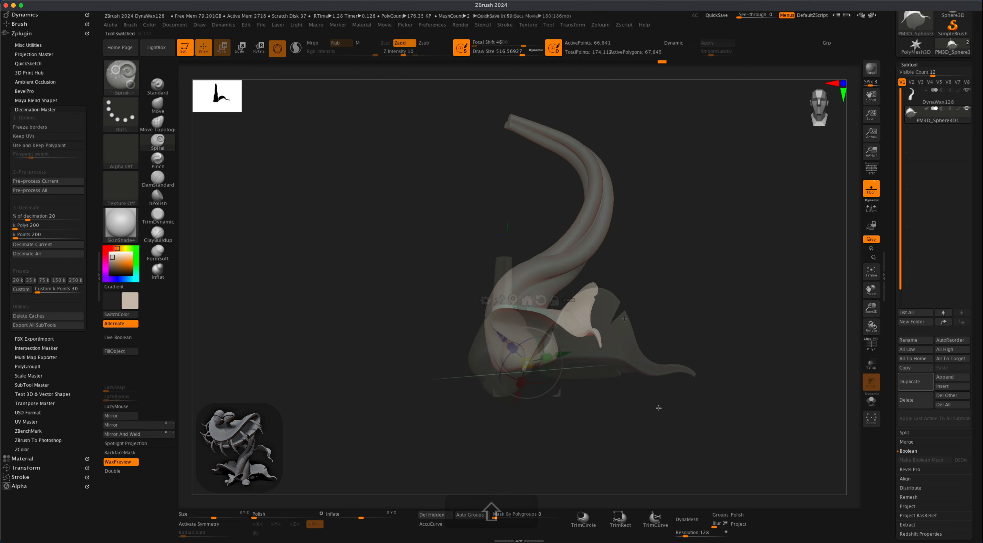
Duplicate the base leaf, reset the gizmo's orientation, centre its pivot under the stem, and rotate the copy around the stem.
mouse_move(658, 407)
mouse_down()
mouse_move(696, 409)
mouse_move(652, 377)
mouse_move(536, 362)
mouse_move(566, 408)
mouse_move(571, 388)
mouse_move(596, 399)
mouse_up()
click(918, 387)
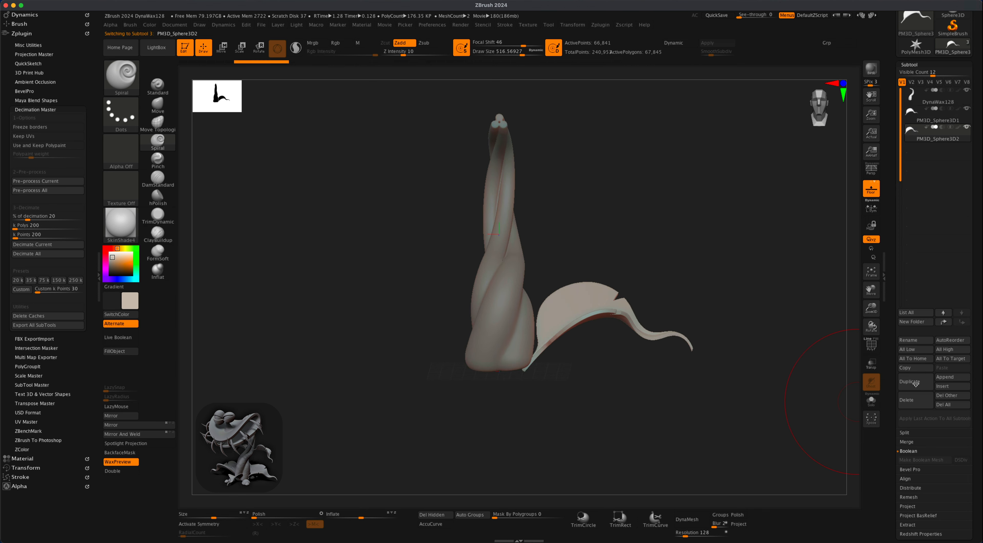
drag(667, 407, 770, 221)
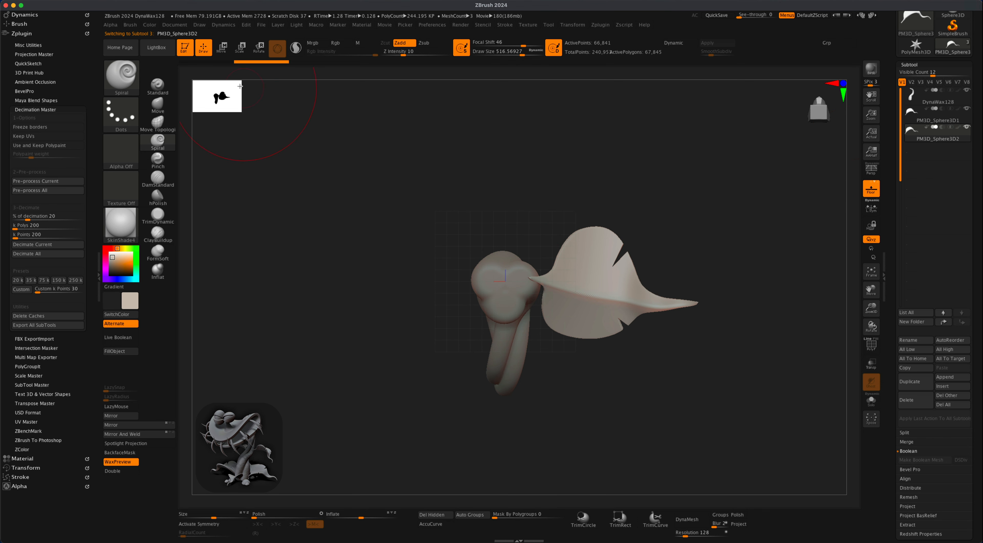
click(259, 54)
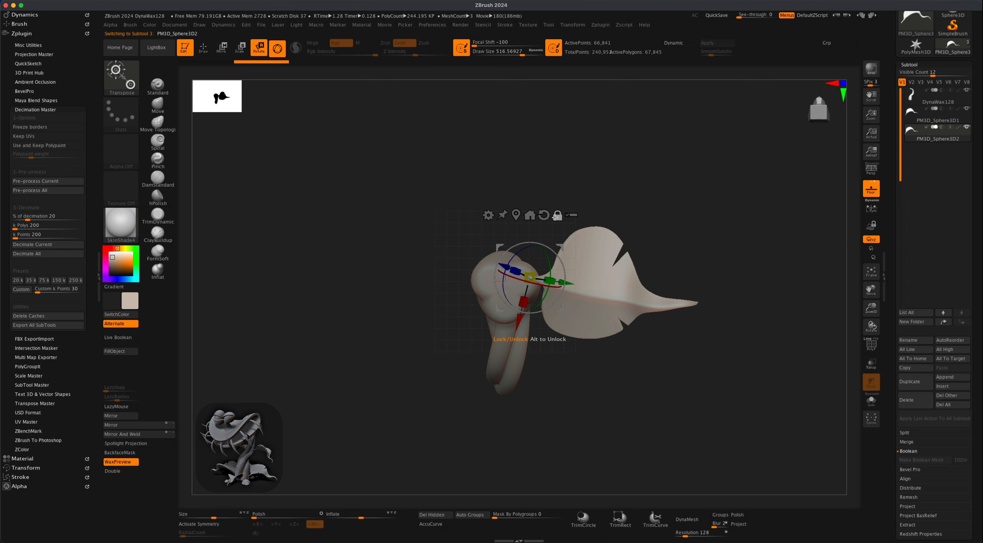
click(546, 218)
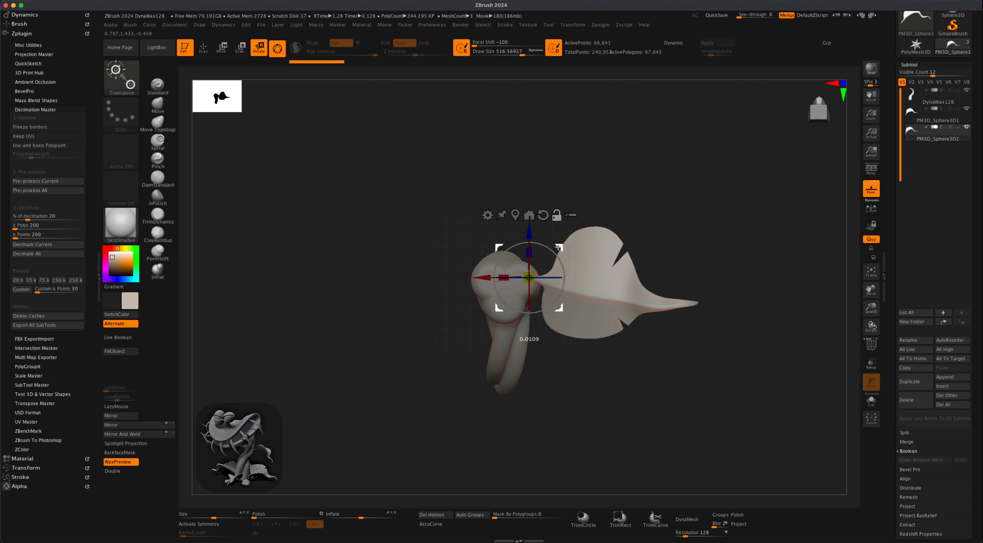
mouse_move(558, 248)
mouse_down()
mouse_move(534, 247)
mouse_move(540, 278)
mouse_move(530, 295)
mouse_move(541, 282)
mouse_move(536, 263)
mouse_move(519, 250)
mouse_move(485, 255)
mouse_move(785, 297)
mouse_up()
Duplicate the leaf twice more and rotate each copy around the stem to form a ring of four base leaves.
click(918, 383)
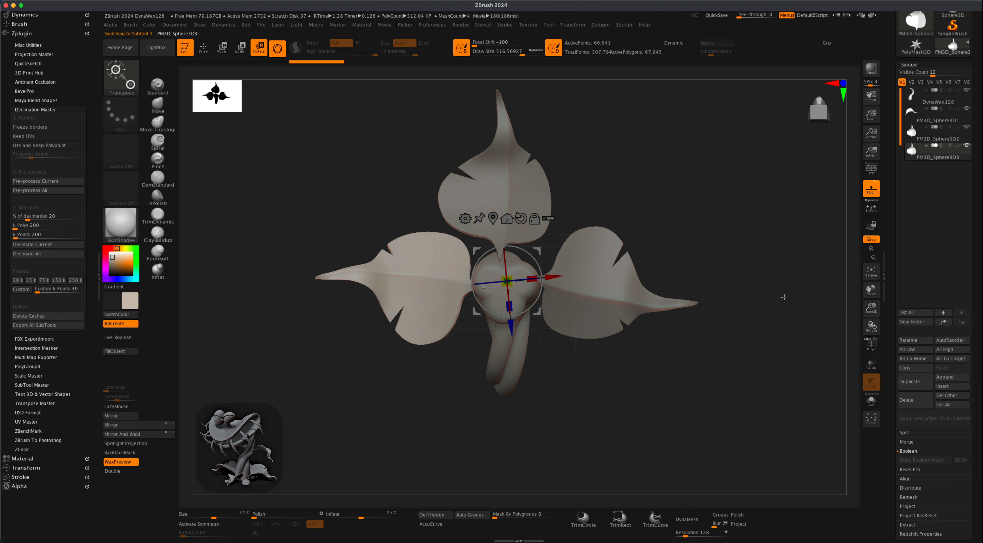
click(912, 386)
drag(544, 259, 468, 221)
drag(678, 155, 694, 276)
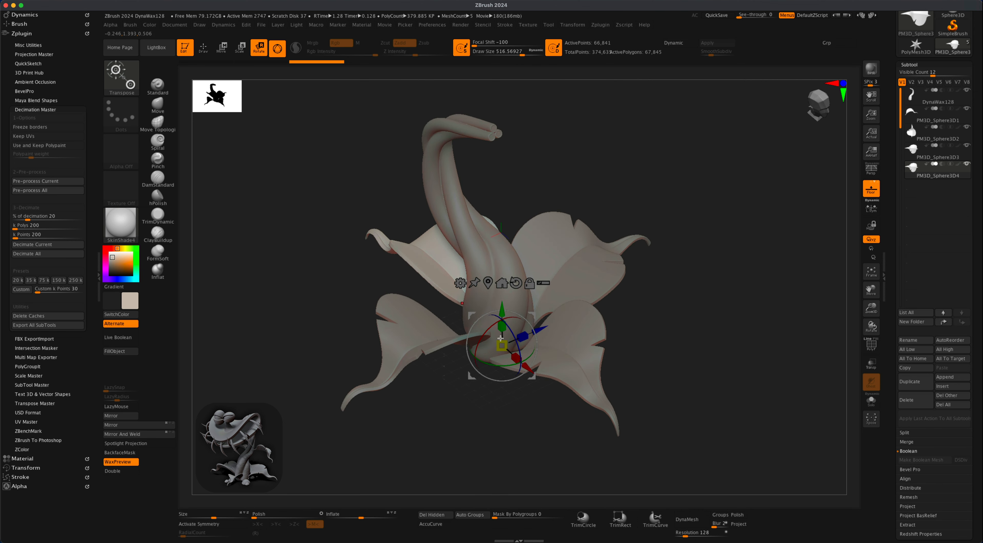
Scale the four base leaves one by one from their pivots so their sizes vary around the stem.
drag(502, 345, 493, 346)
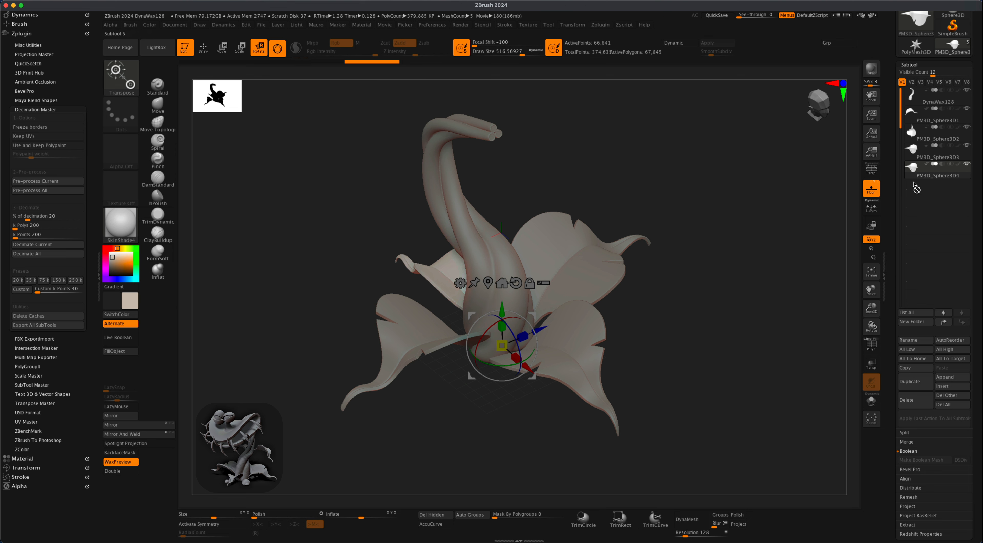
click(913, 149)
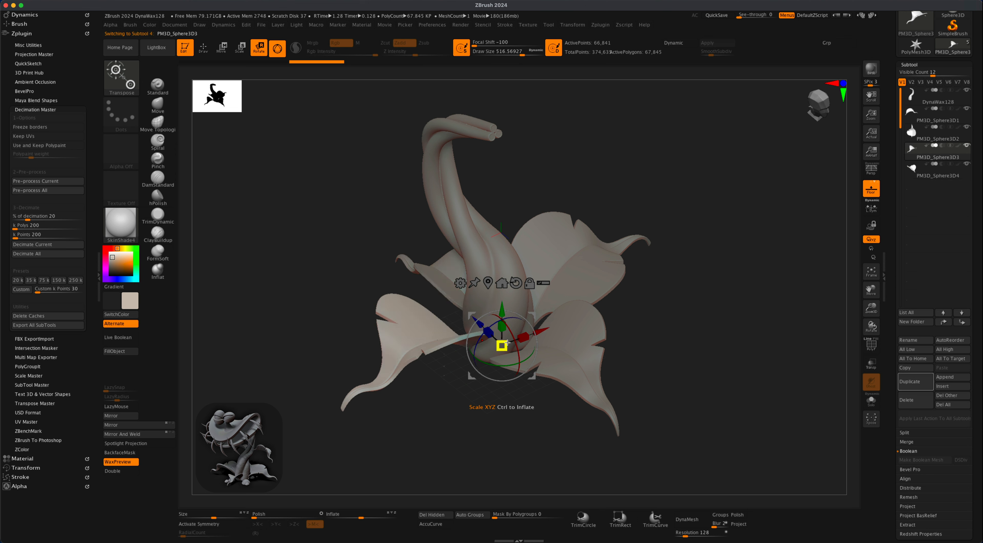
drag(508, 342, 506, 344)
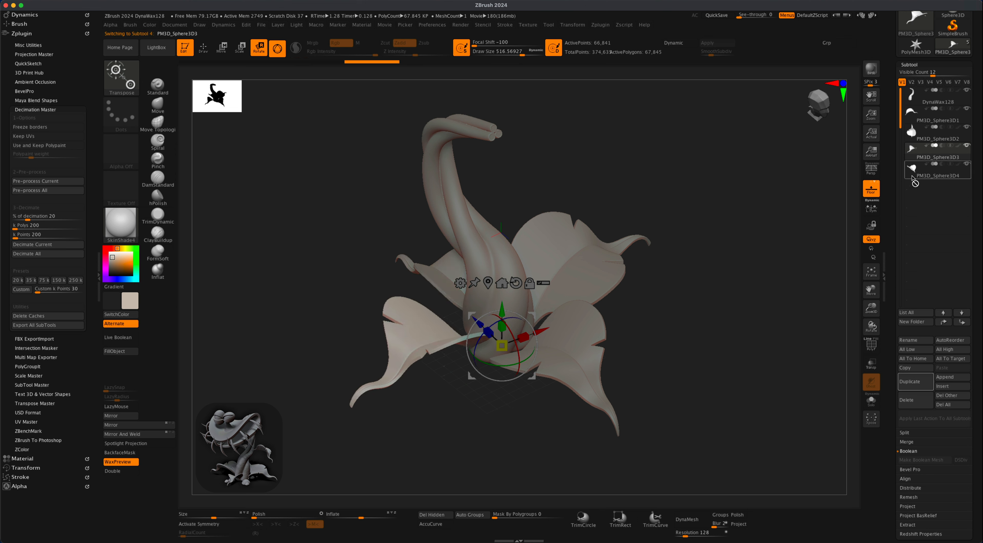
click(919, 134)
drag(502, 345, 486, 352)
drag(553, 360, 638, 376)
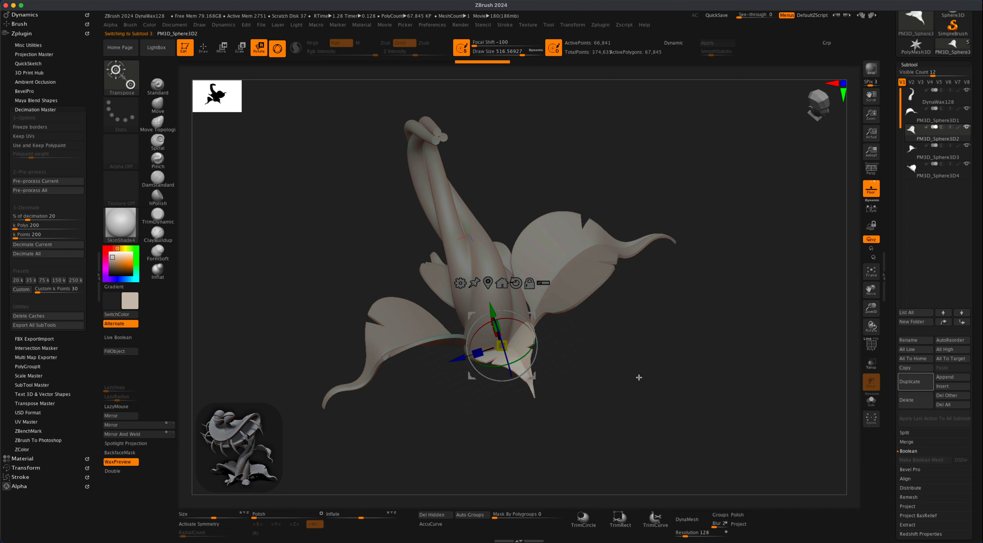
click(911, 113)
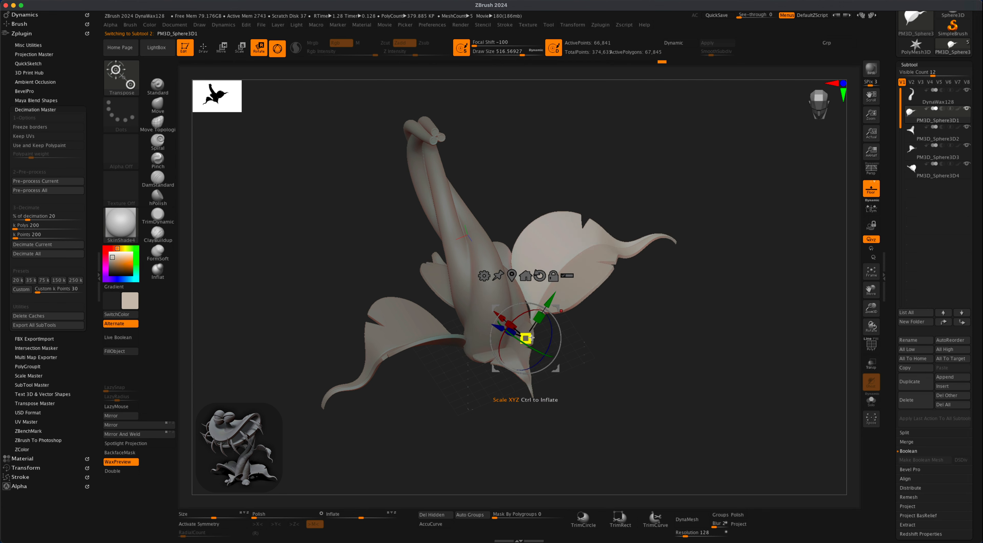
drag(532, 338, 524, 337)
Duplicate the first base leaf, raise the copy to mid-stem, and tilt it so its tip droops.
shift+drag(590, 346, 666, 379)
alt+drag(666, 380, 667, 417)
mouse_move(667, 417)
mouse_down()
mouse_move(652, 410)
mouse_move(677, 419)
mouse_up()
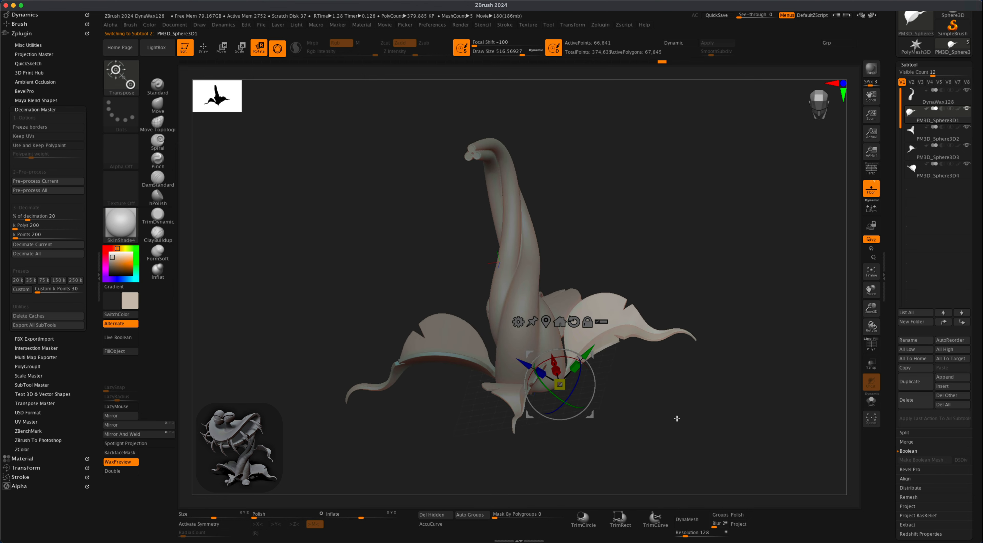
alt+drag(573, 232, 592, 242)
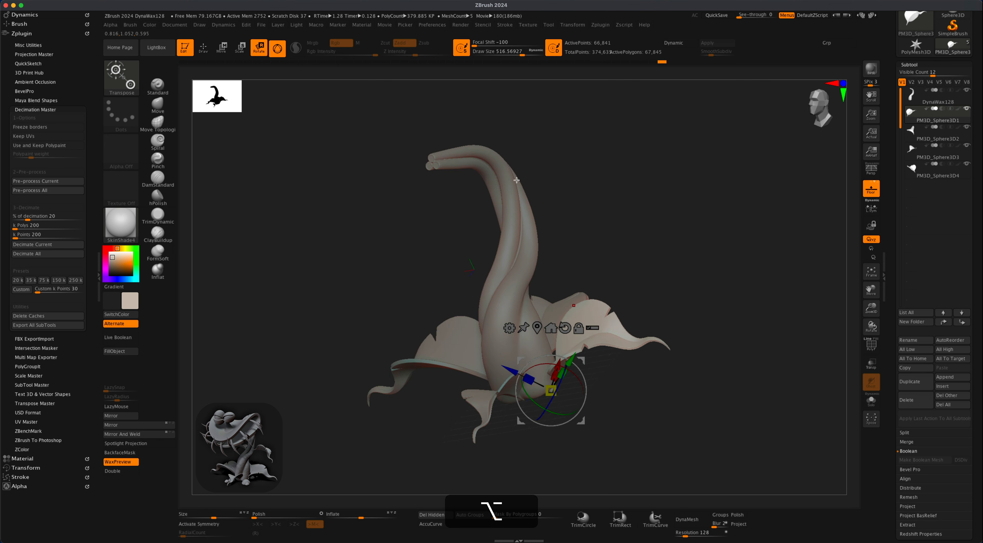
drag(619, 209, 704, 208)
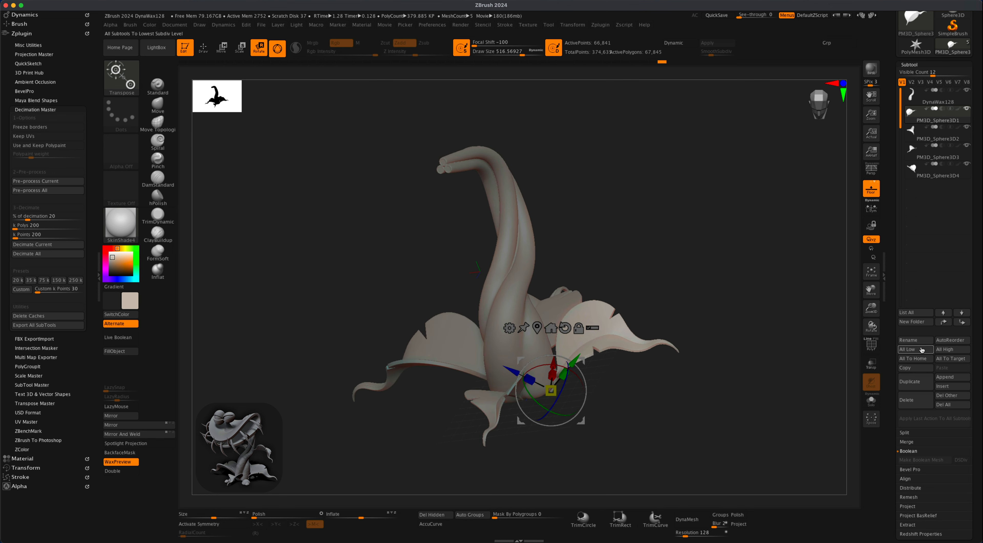
click(917, 382)
shift+drag(696, 286, 679, 291)
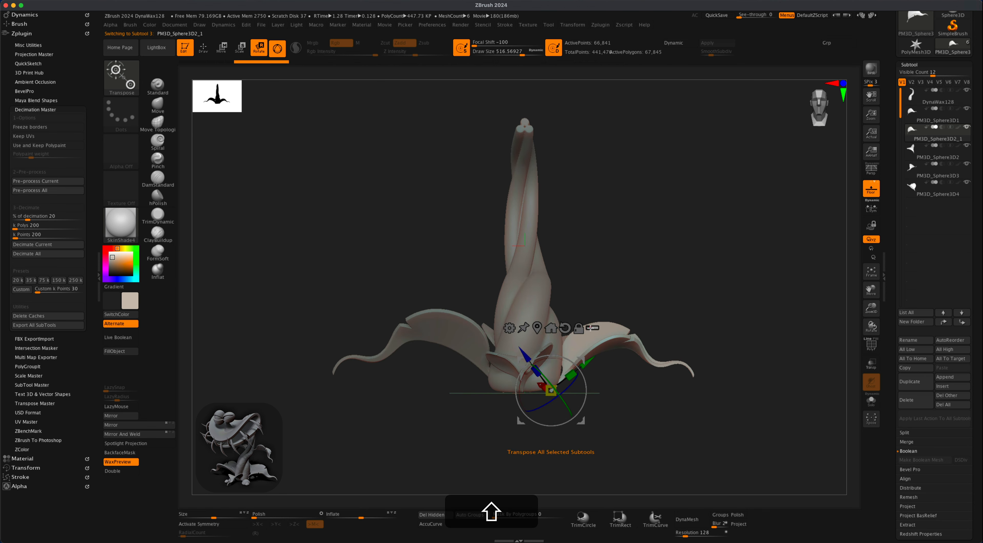
drag(577, 365, 582, 255)
key(shift)
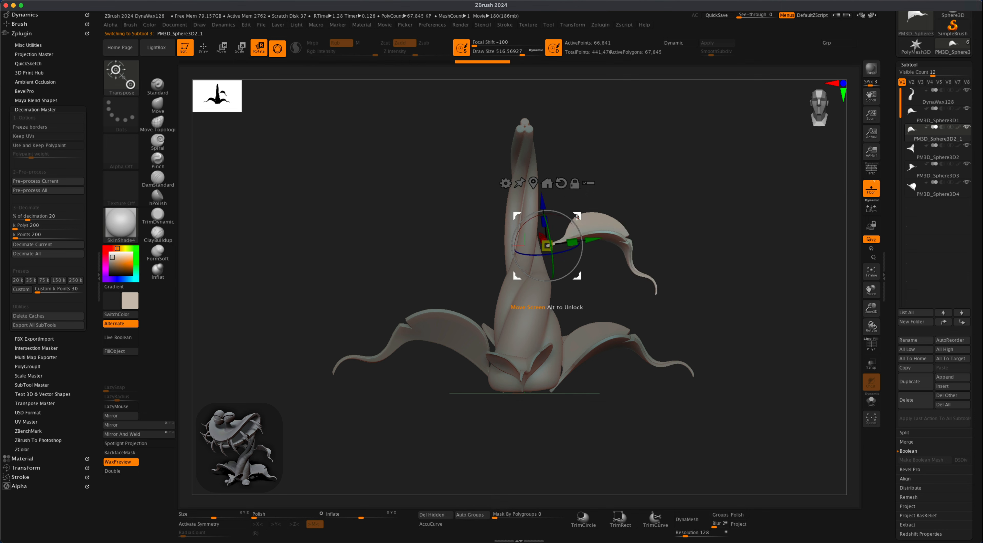
Nudge the raised leaf against the side of the stem so its narrow tip meets the surface.
drag(578, 216, 572, 224)
mouse_move(649, 232)
mouse_down()
mouse_move(585, 232)
mouse_move(572, 258)
mouse_move(654, 237)
mouse_up()
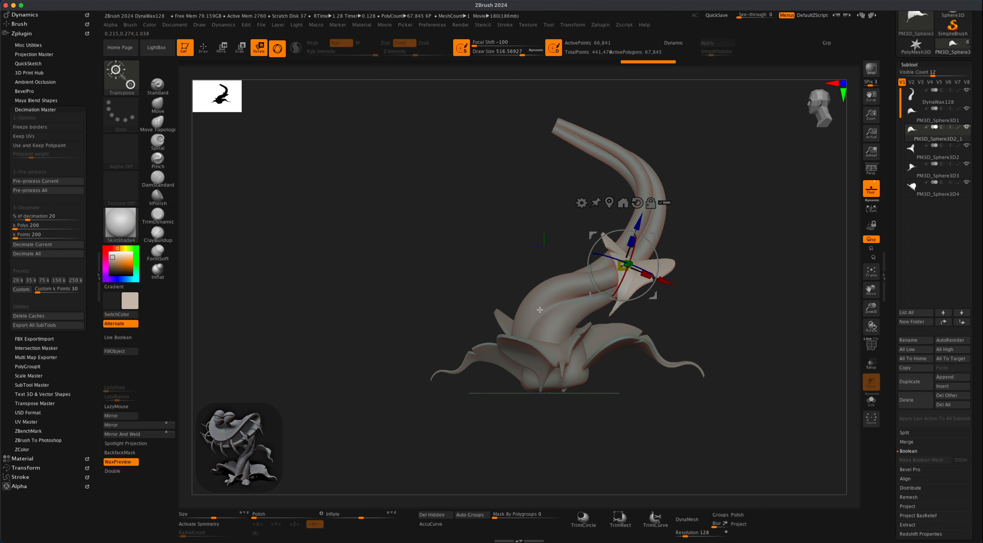
drag(717, 258, 701, 216)
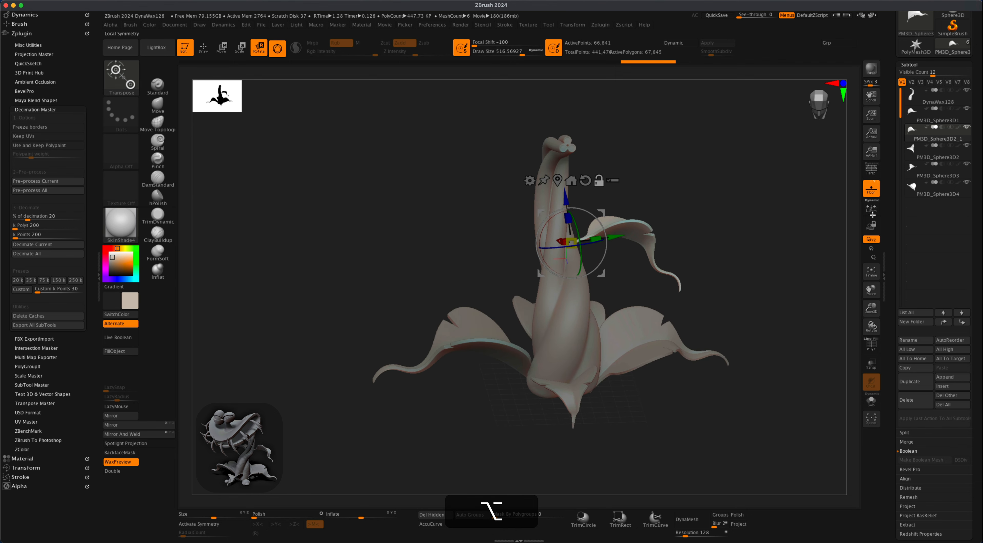
Duplicate the mid-stem leaf and rotate the copy to the opposite side of the stem.
click(910, 382)
mouse_move(718, 286)
mouse_down()
mouse_move(721, 268)
mouse_move(723, 286)
mouse_up()
drag(566, 259, 581, 252)
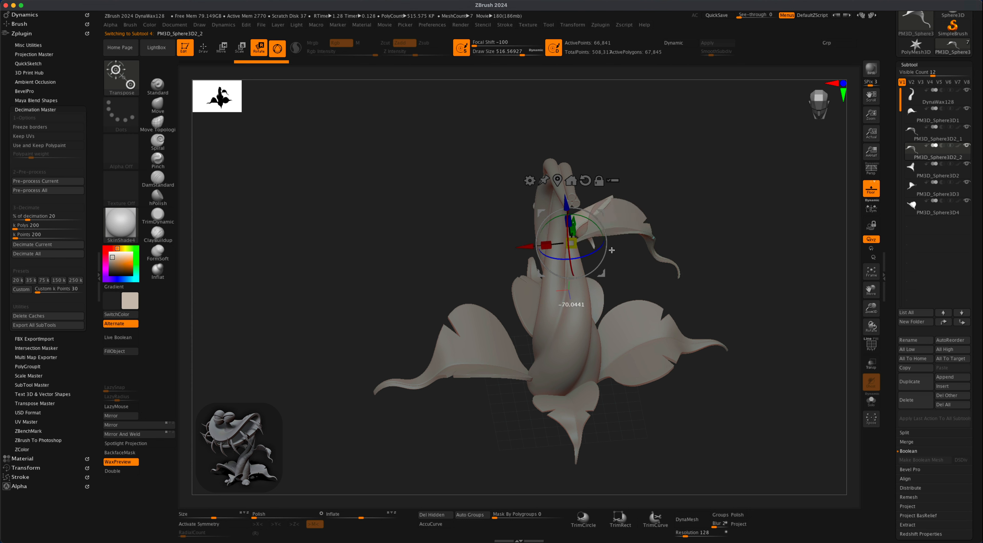
drag(600, 223, 598, 226)
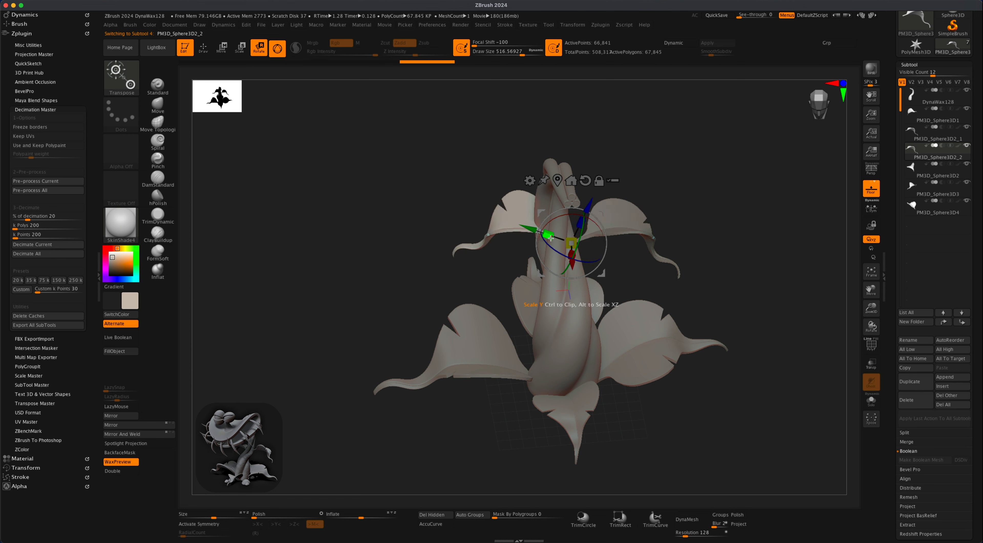
Move the opposite mid-stem leaf outwards and slightly down until its narrow tip meets the stem.
drag(527, 230, 497, 230)
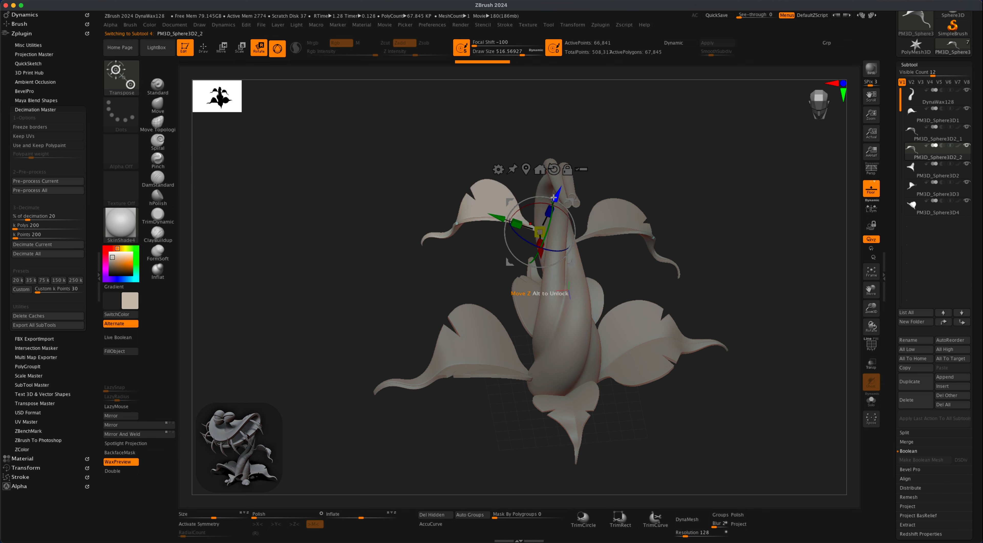
mouse_move(554, 197)
mouse_down()
mouse_move(541, 226)
mouse_move(549, 207)
mouse_up()
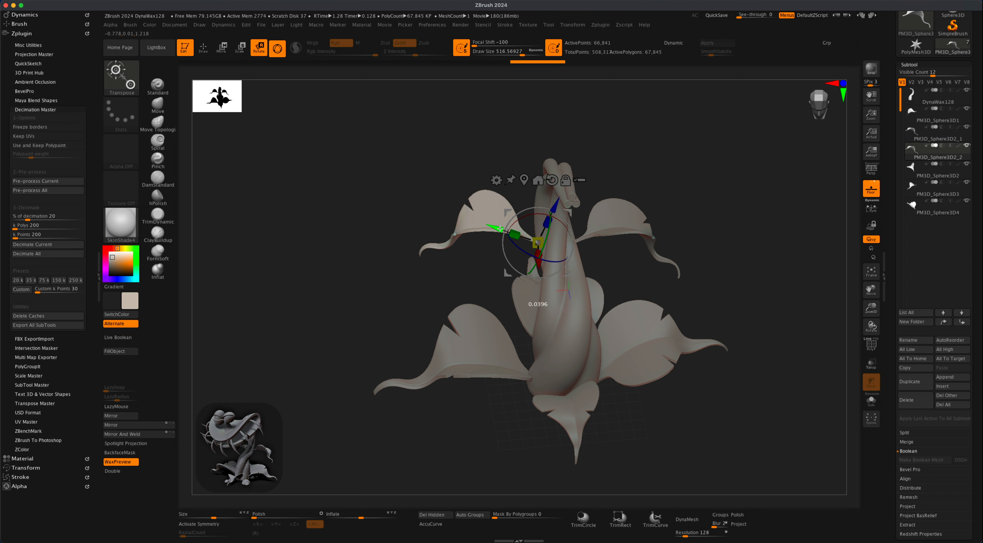
drag(344, 282, 535, 244)
drag(689, 253, 633, 236)
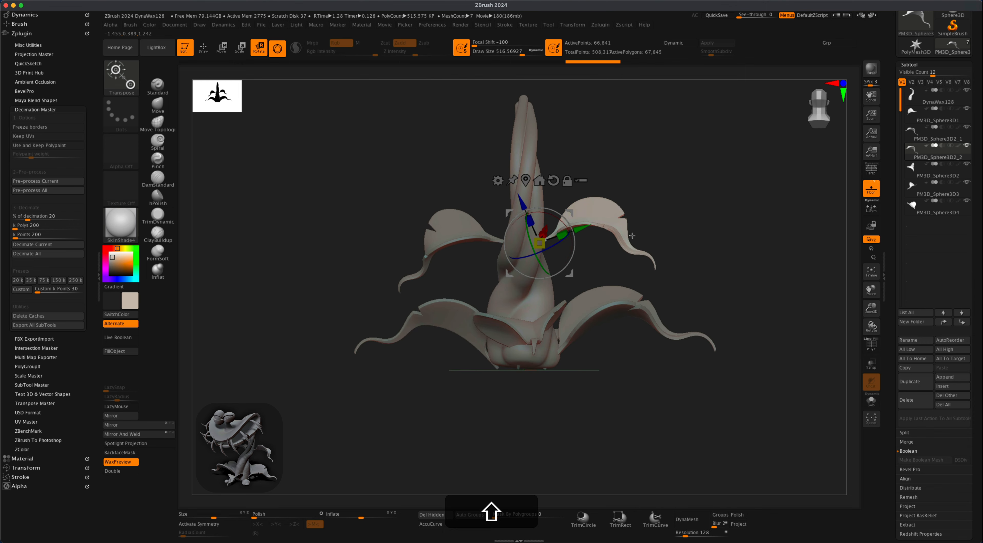
Tilt the opposite mid-stem leaf further downwards and scale it down from its pivot.
drag(580, 213, 582, 246)
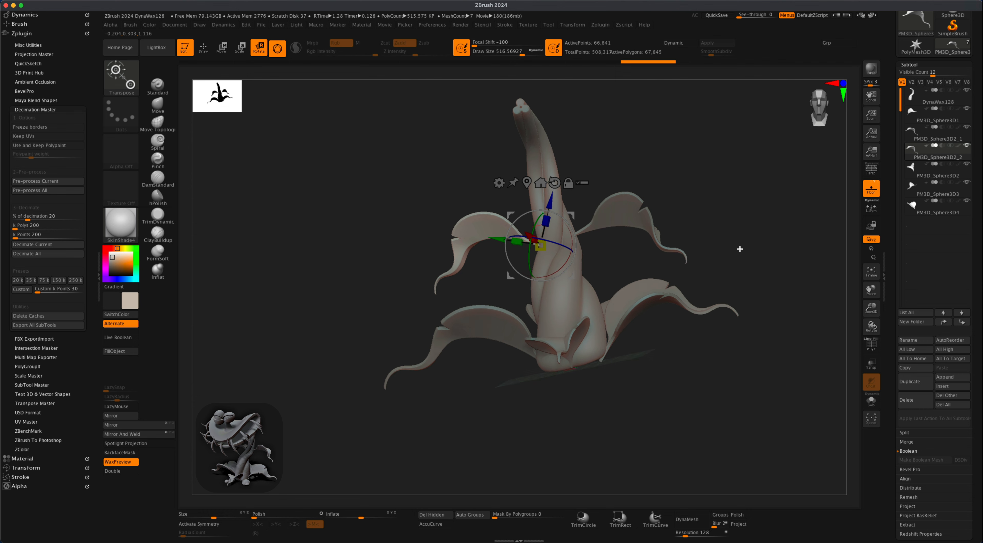
drag(740, 249, 712, 248)
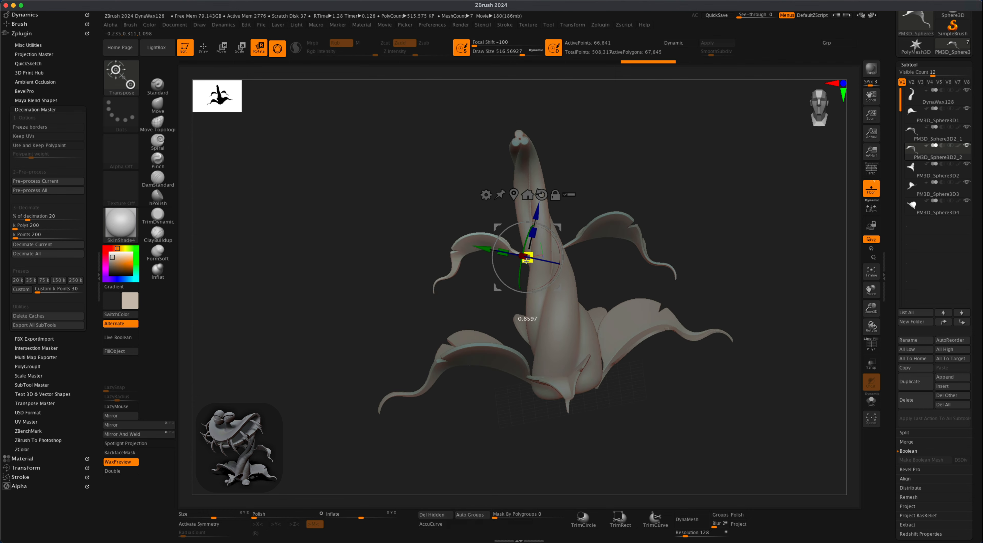
mouse_move(718, 229)
mouse_down()
mouse_move(718, 244)
mouse_move(727, 242)
mouse_move(706, 237)
mouse_up()
Preview the plant with Best Preview Render from two different angles to check the leaf arrangement and shadows.
click(203, 47)
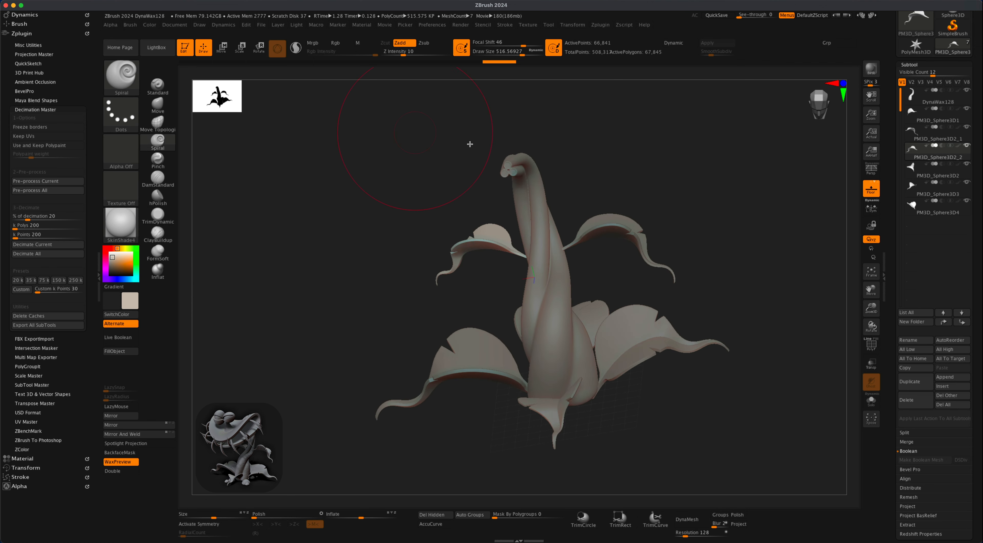
mouse_move(469, 143)
mouse_down()
mouse_move(694, 182)
mouse_move(691, 222)
mouse_move(674, 226)
mouse_move(692, 242)
mouse_move(681, 242)
mouse_move(698, 233)
mouse_move(681, 232)
mouse_up()
key(s)
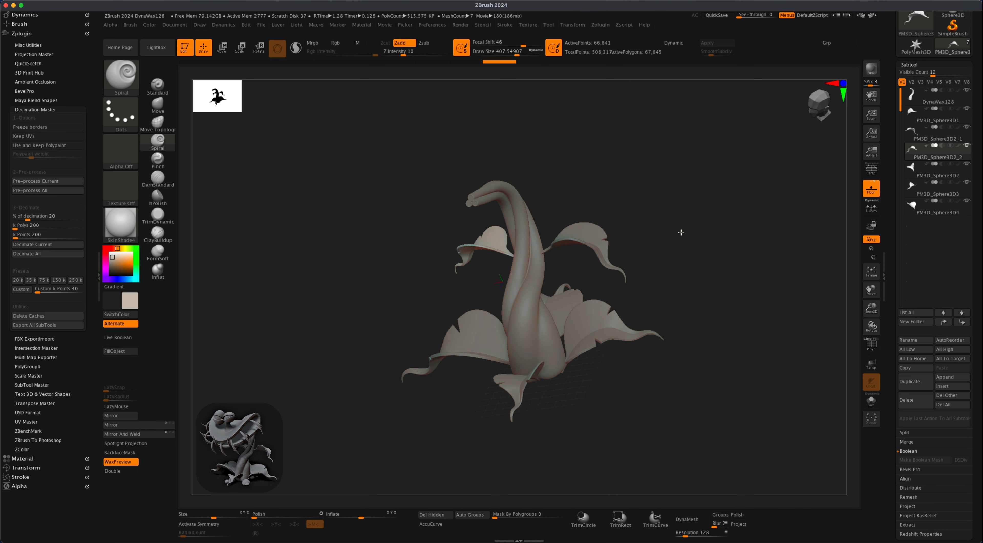
click(878, 69)
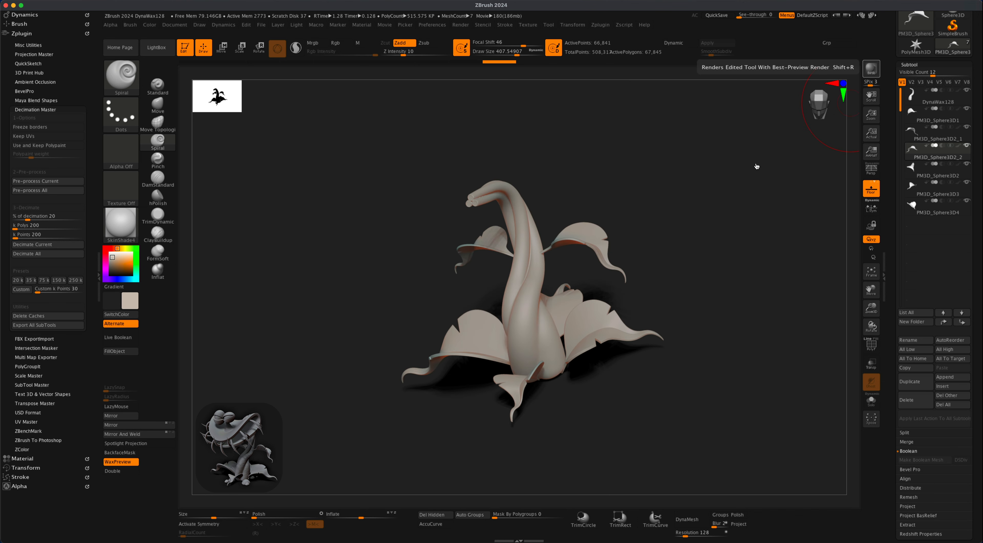
mouse_move(705, 258)
mouse_down()
mouse_move(742, 257)
mouse_move(847, 139)
mouse_up()
click(876, 71)
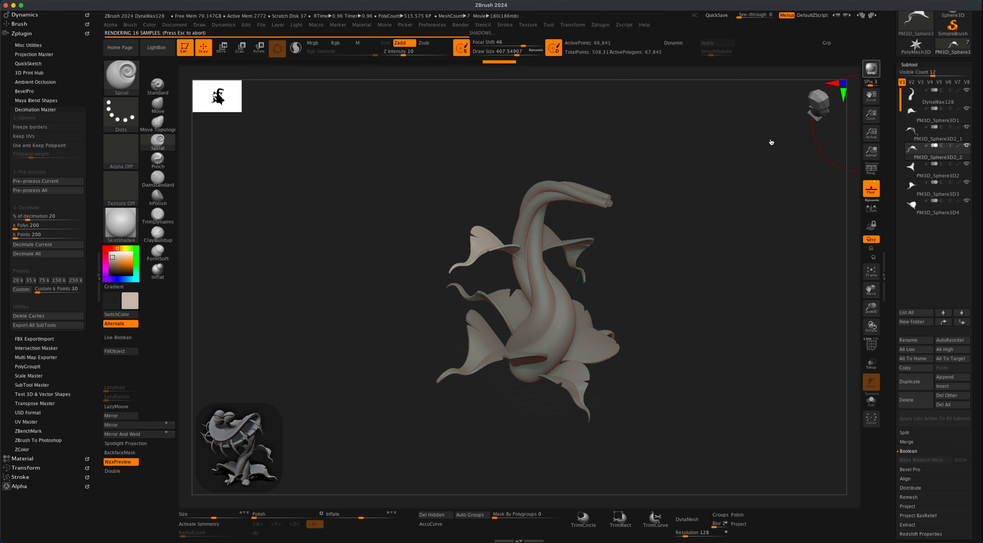
mouse_move(707, 323)
mouse_down()
mouse_move(678, 320)
mouse_move(712, 308)
mouse_up()
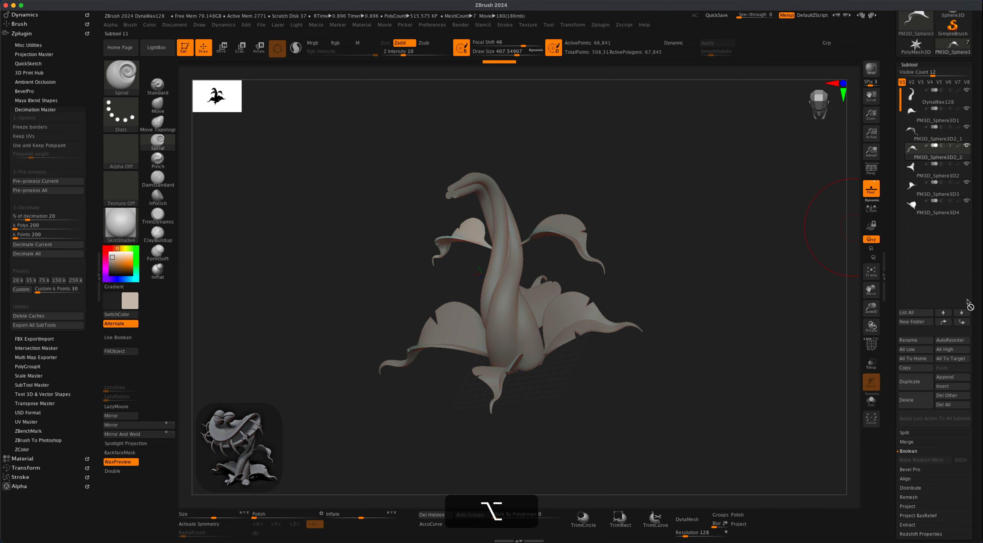
Append a Sphere3D as a new subtool and move it down to the end of the subtool list.
click(952, 387)
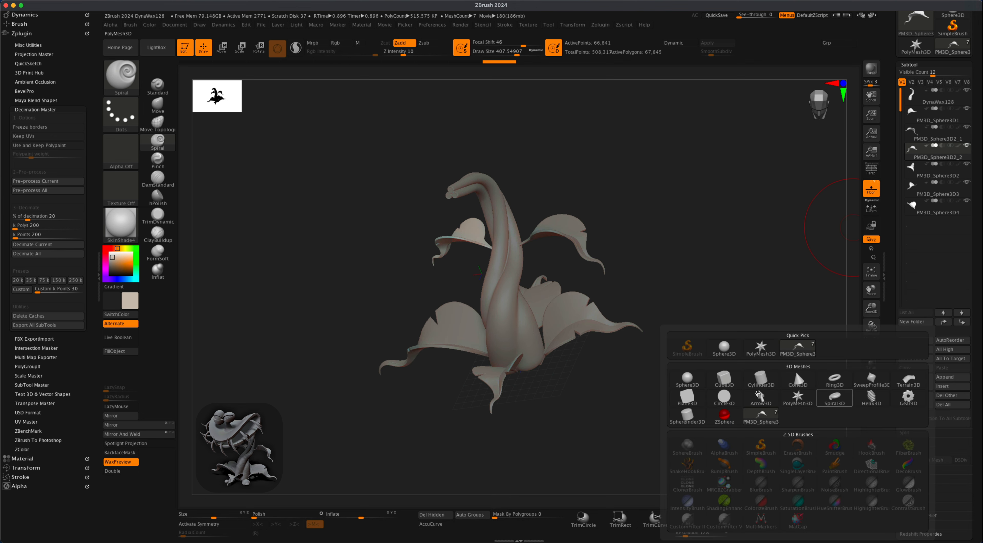
mouse_move(692, 384)
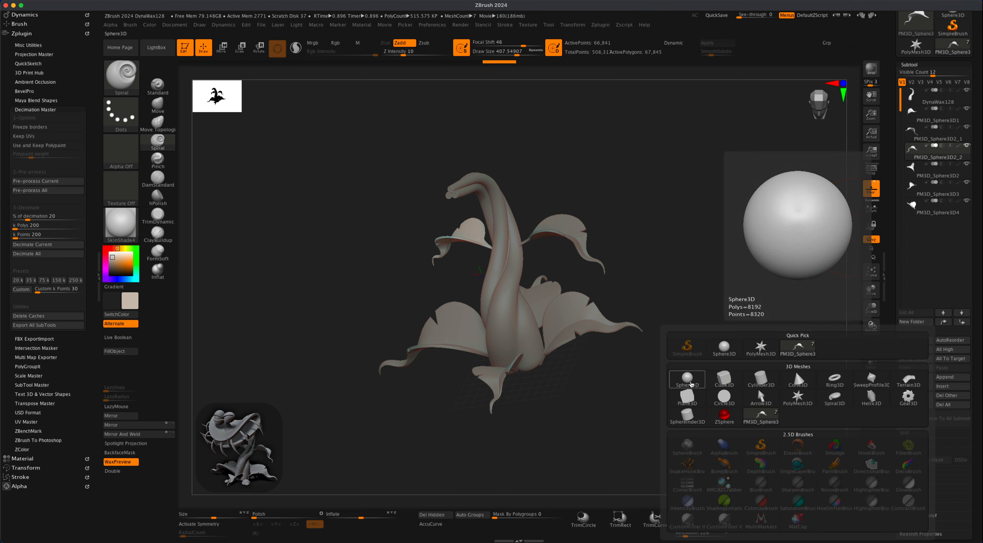
click(692, 382)
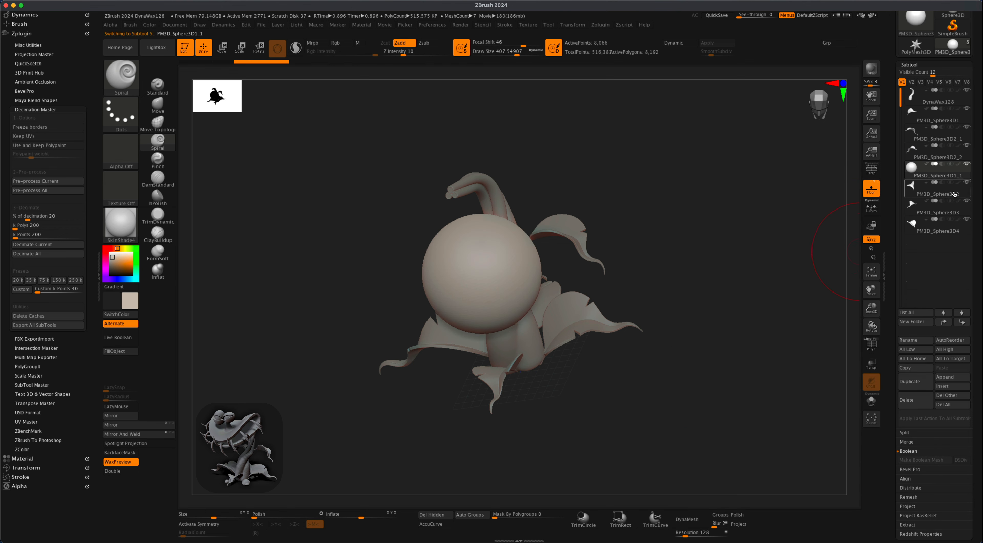
click(955, 317)
click(955, 316)
click(955, 316)
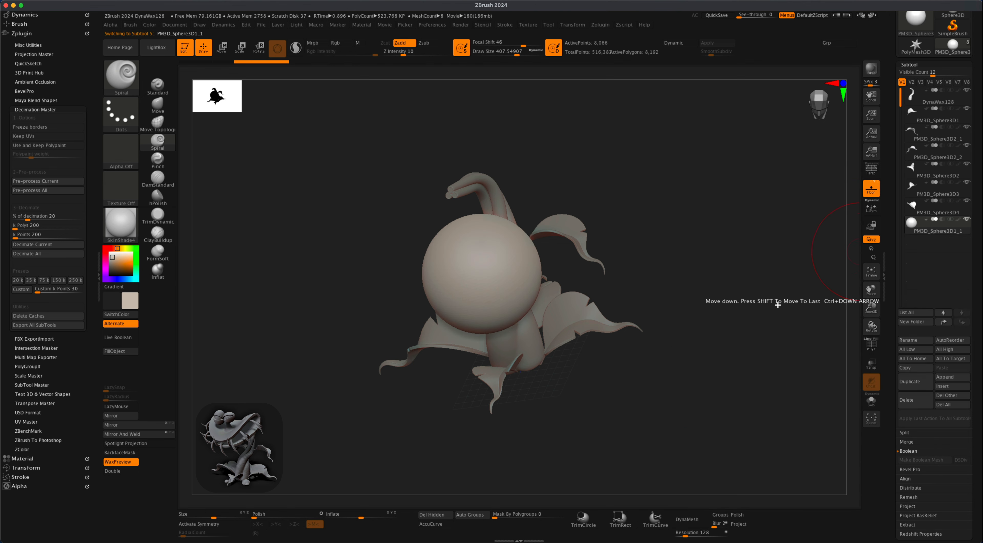
alt+drag(768, 356, 767, 345)
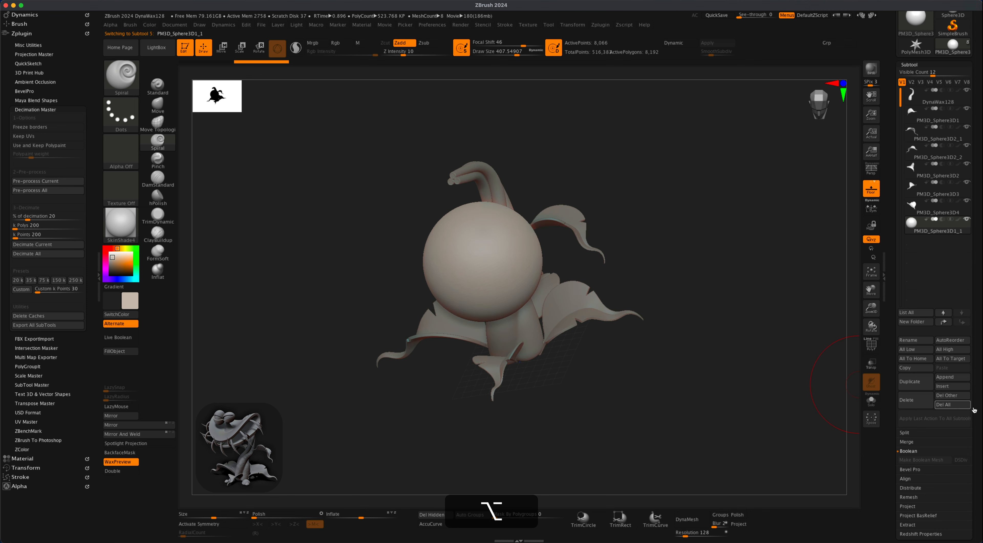
Set the DynaMesh resolution to 224 and remesh the new sphere.
scroll(978, 420, down, 5)
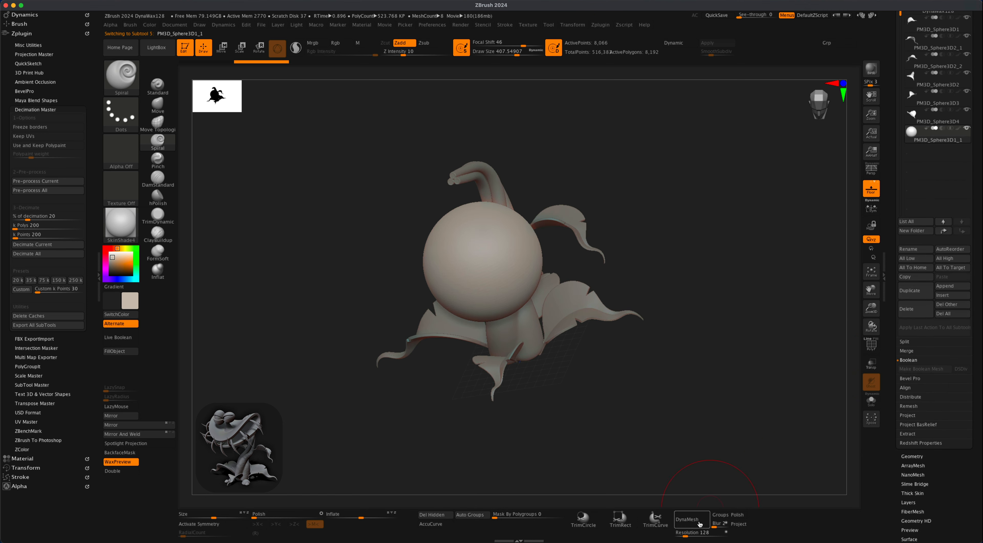
drag(685, 535, 689, 536)
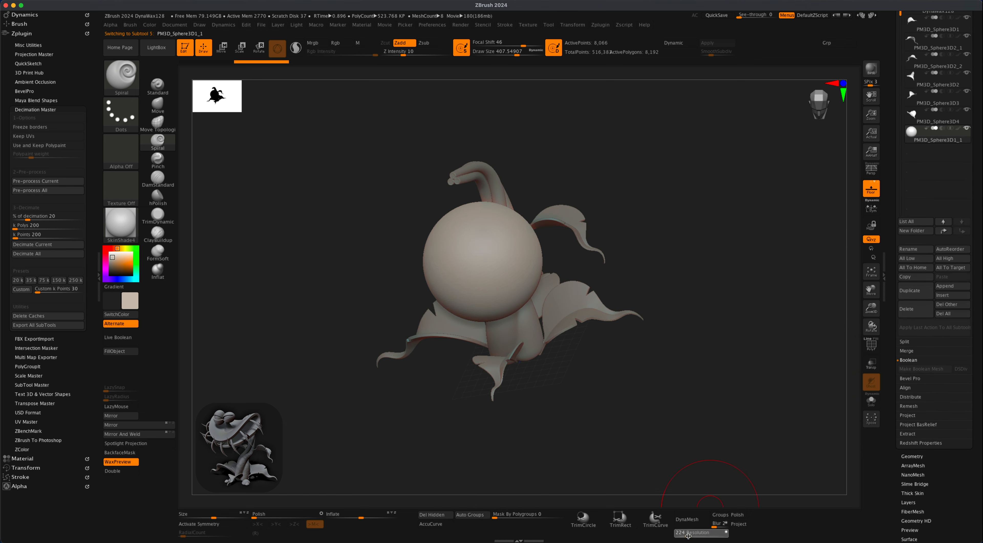
click(689, 523)
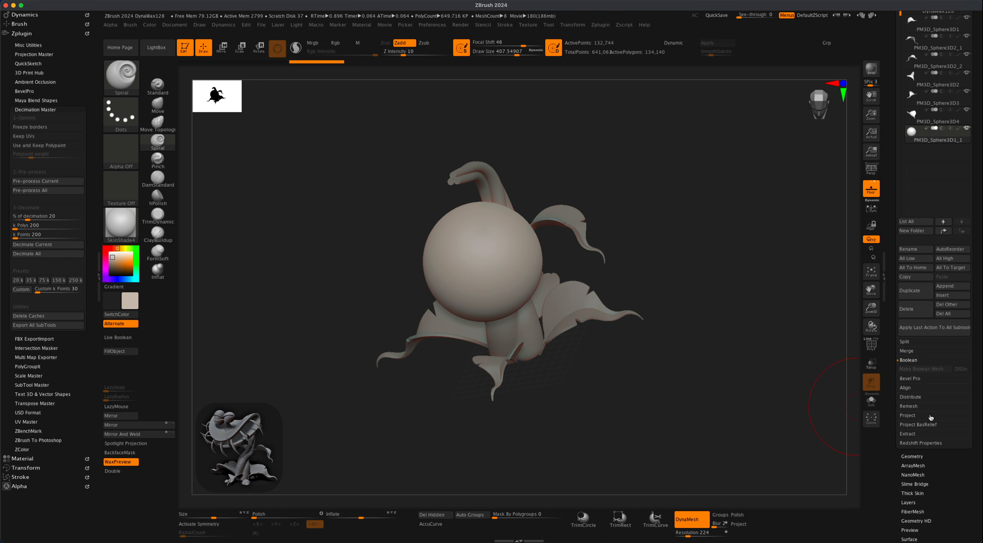
Apply the Gravity deformation to the sphere so that it stretches into an egg shape with a narrower upper end.
scroll(927, 466, down, 4)
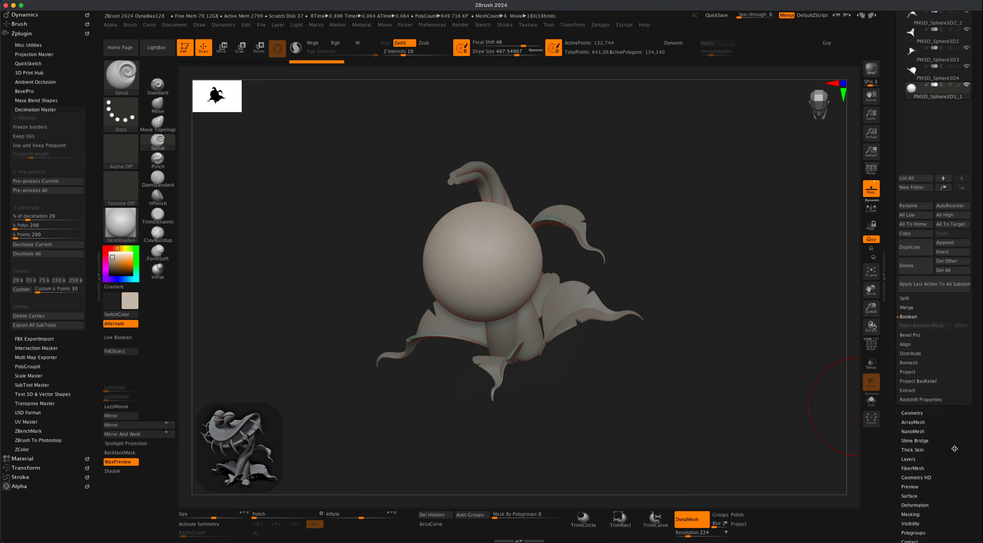
click(920, 483)
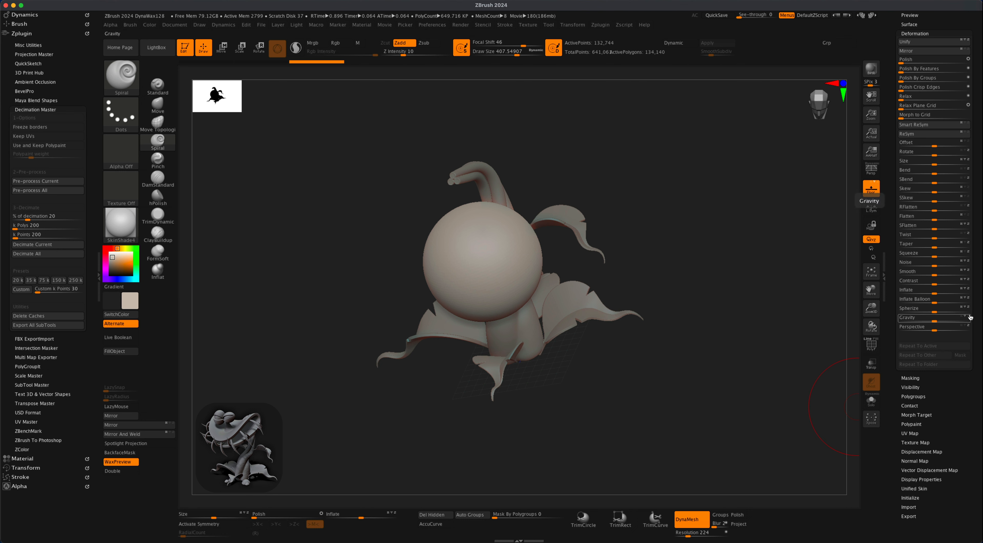
mouse_move(960, 318)
mouse_down()
mouse_move(979, 320)
mouse_move(950, 314)
mouse_up()
shift+drag(685, 343, 692, 334)
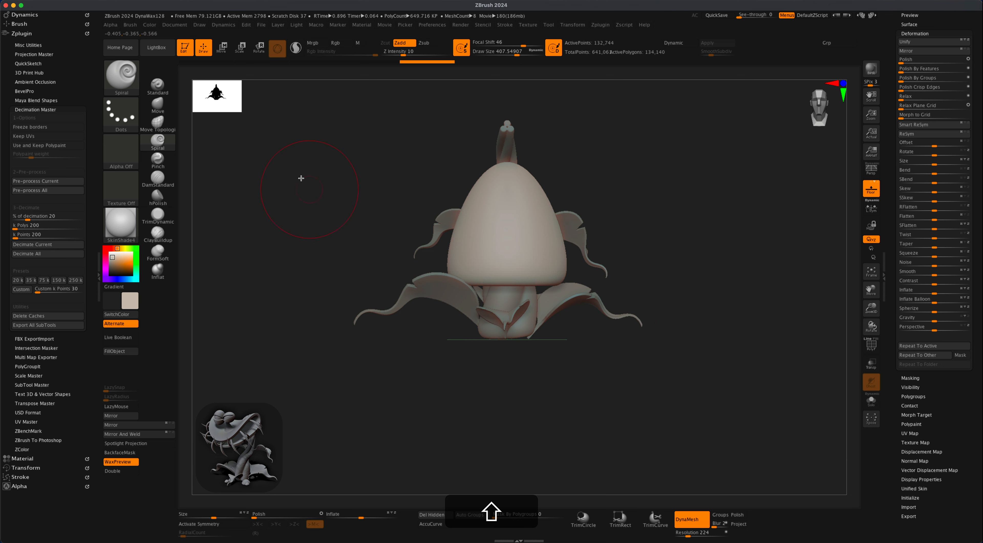
Scale the egg shape down to a small bulb and place it at the stem's base beside the front leaf.
click(221, 51)
drag(513, 219, 477, 236)
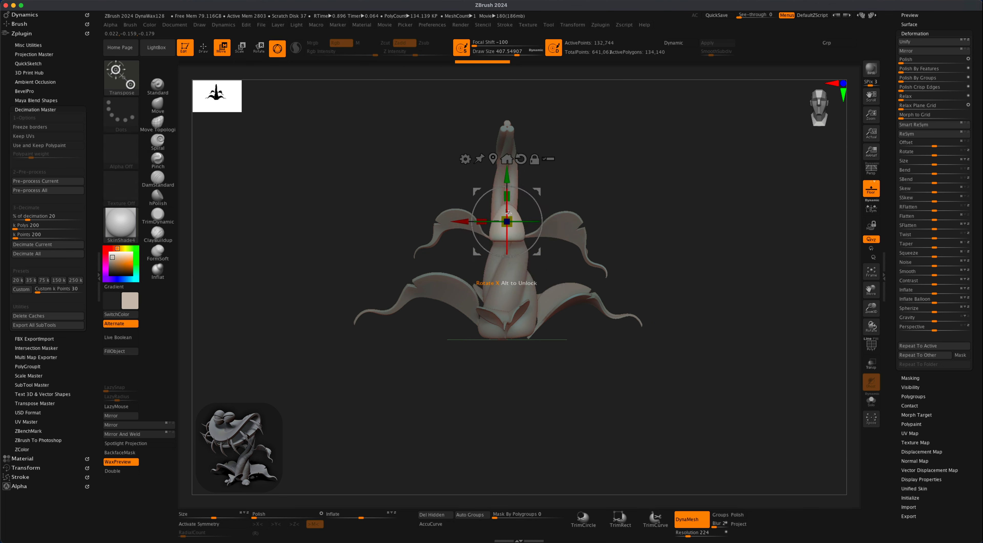
drag(510, 201, 547, 328)
shift+drag(628, 350, 621, 400)
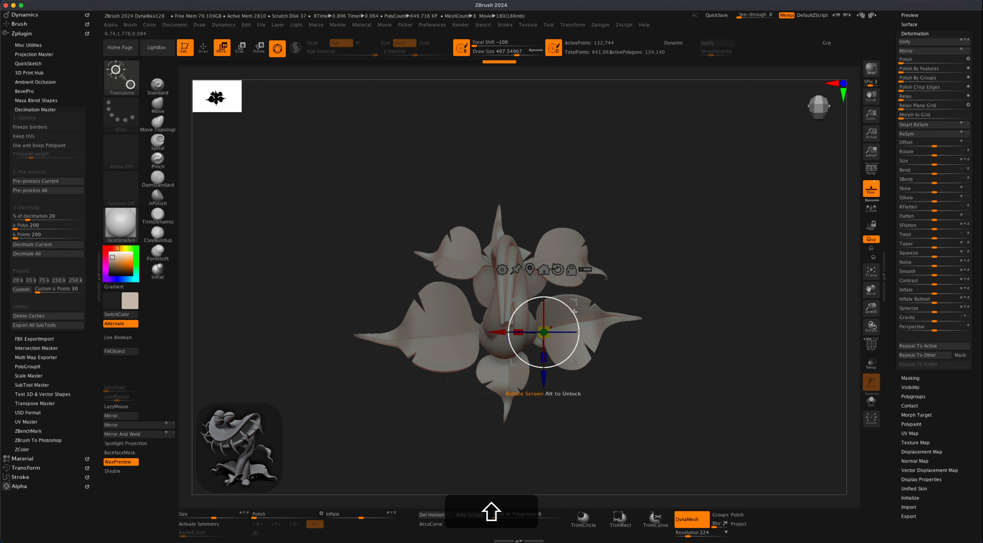
drag(579, 303, 570, 328)
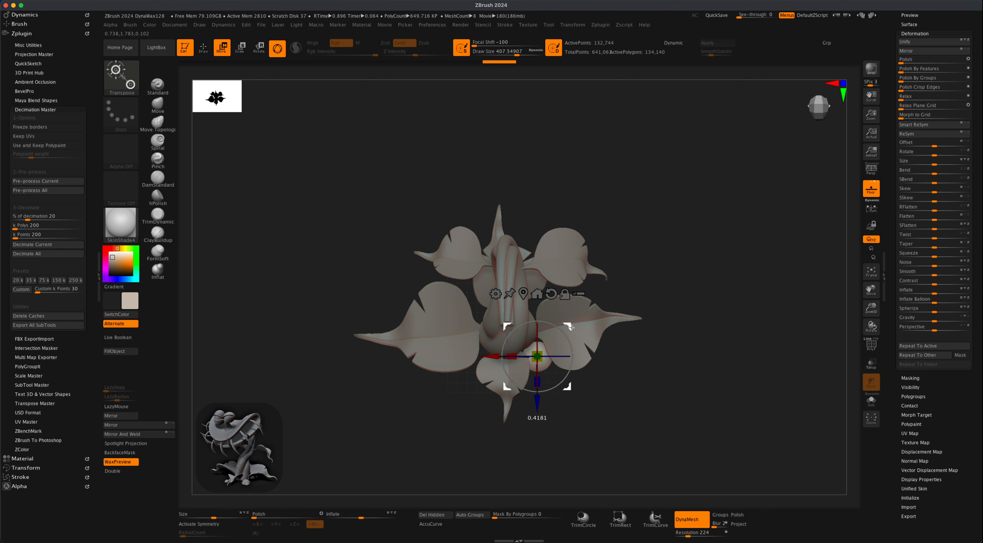
Duplicate the bulb within its subtool and spread the copies between the leaves around the front and side of the stem's base.
alt+drag(637, 377, 644, 347)
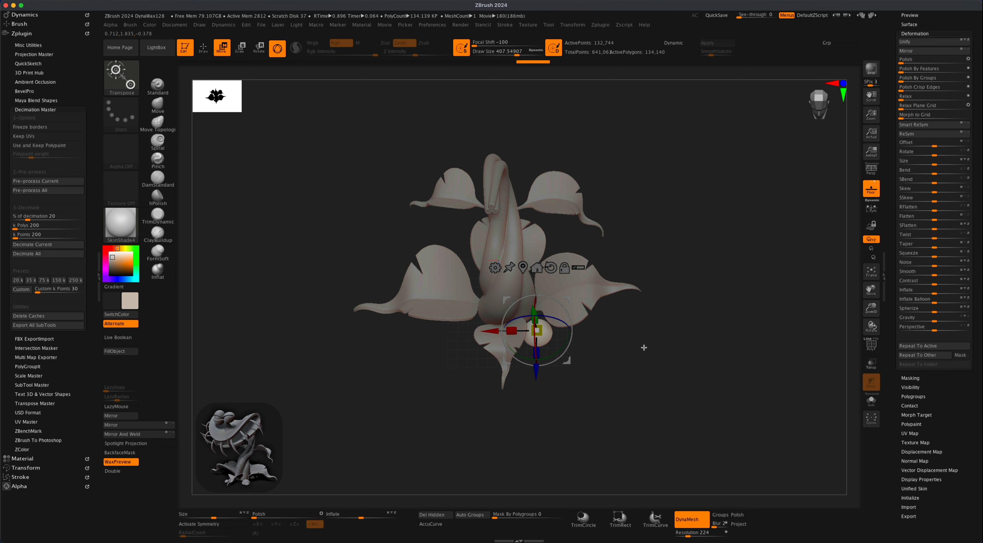
drag(578, 375, 630, 365)
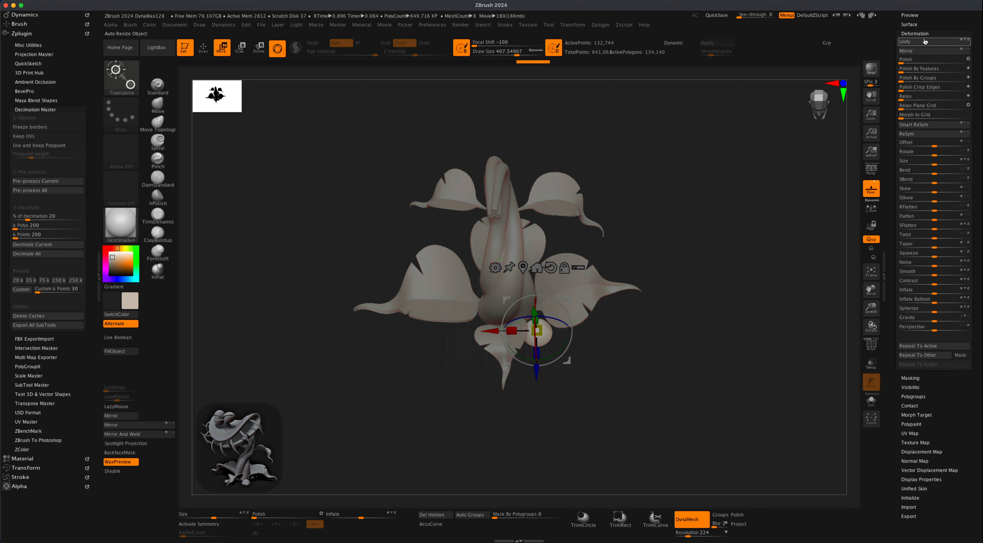
drag(973, 50, 975, 169)
click(912, 62)
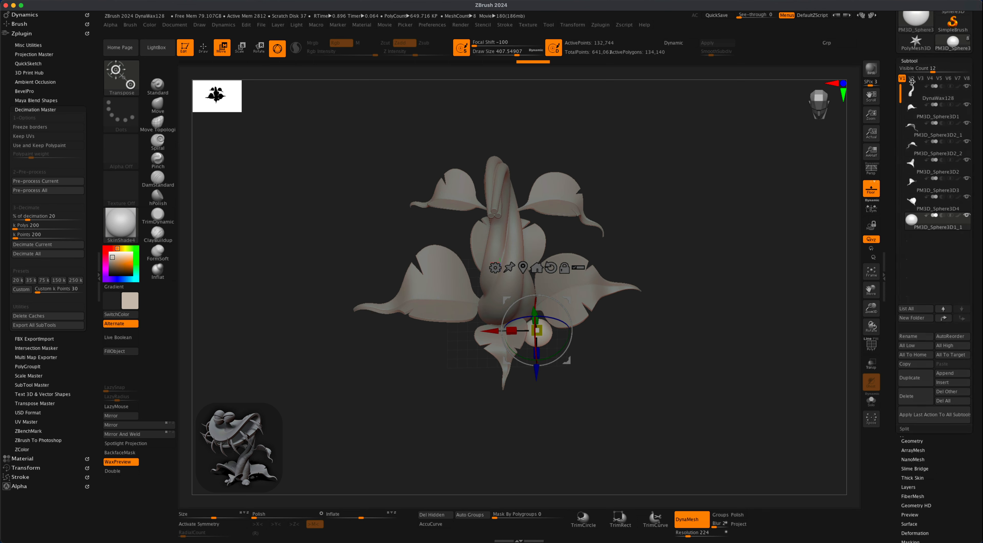
alt+drag(780, 252, 653, 364)
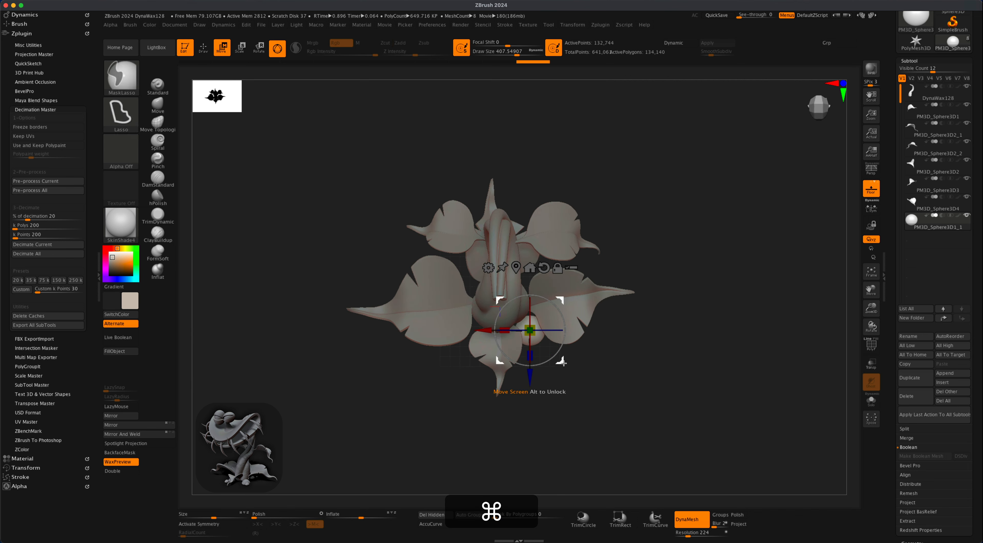
super+drag(562, 362, 554, 385)
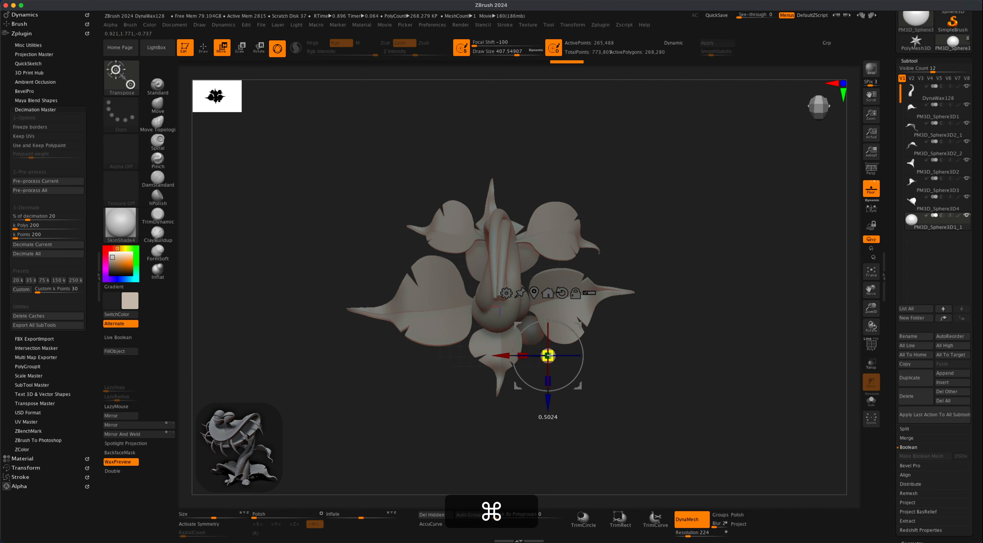
drag(575, 335, 559, 251)
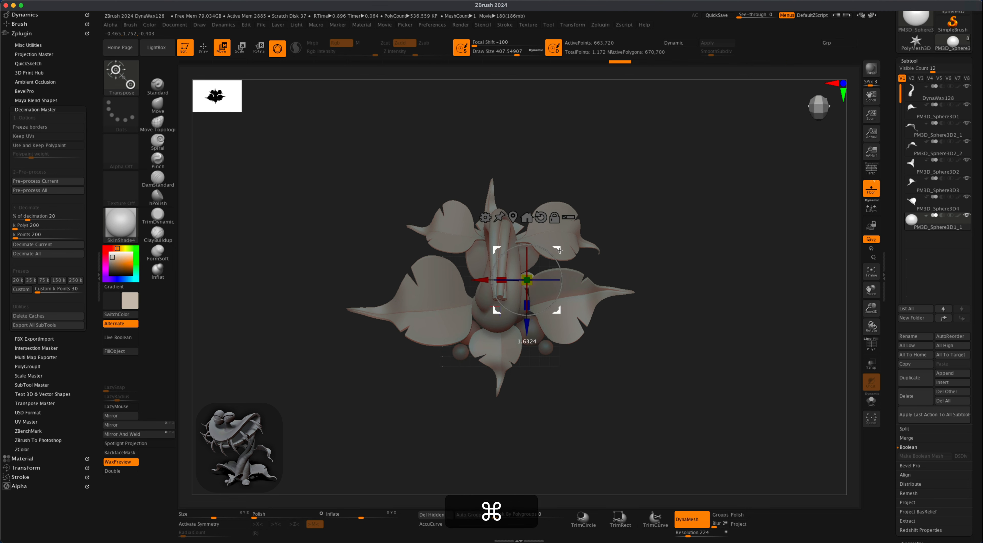
Duplicate the rear bulb outwards on one side and place another copy on the opposite side of the stem.
super+drag(529, 279, 541, 270)
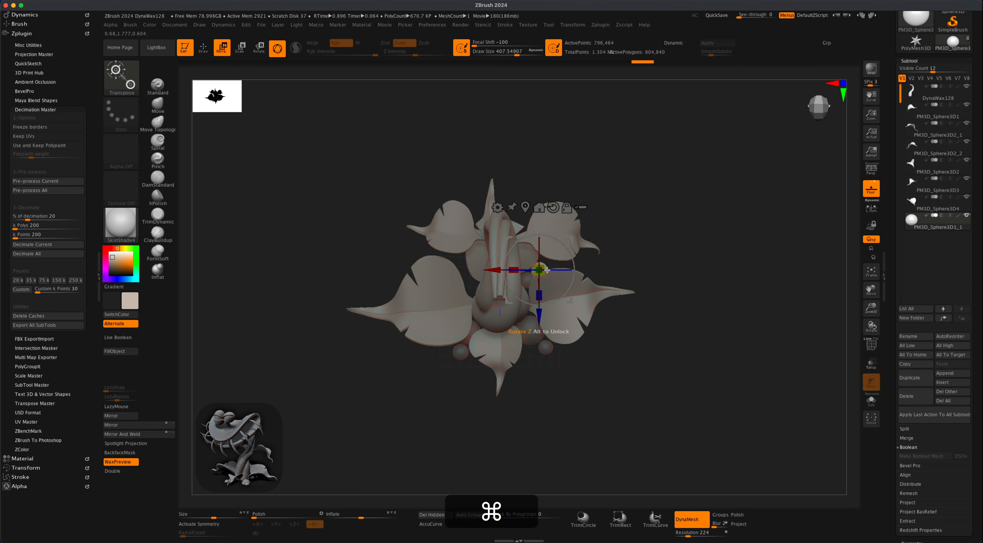
drag(571, 242, 572, 239)
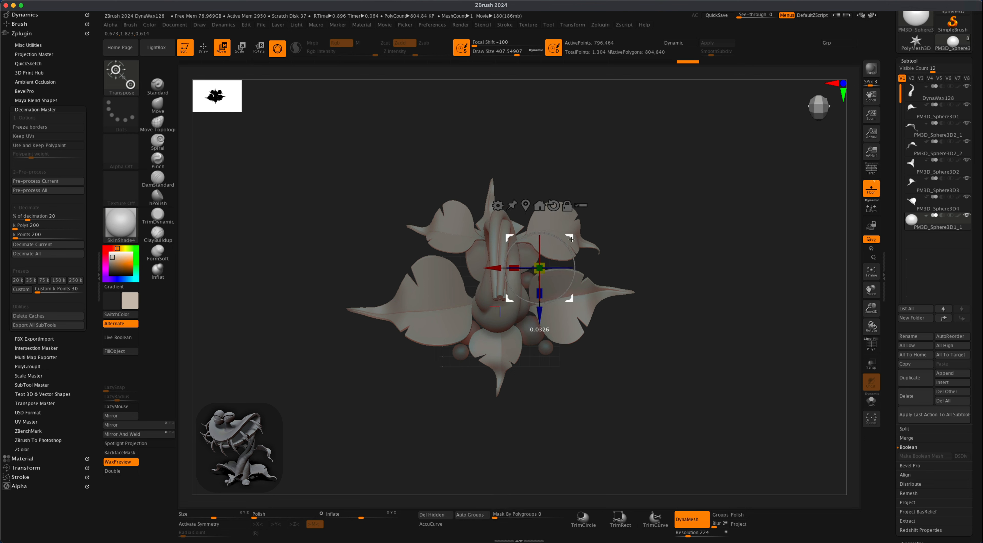
key(super)
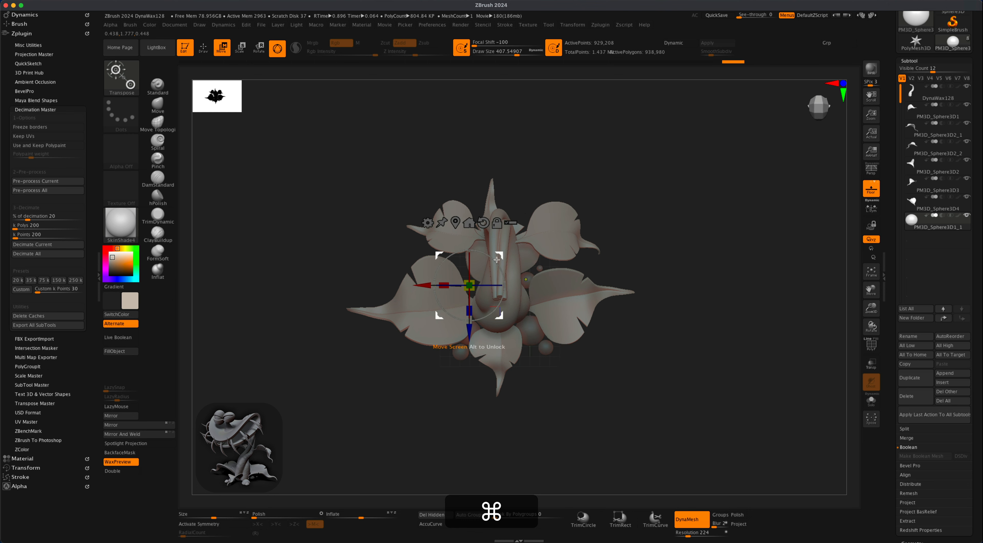
drag(484, 271, 484, 274)
Duplicate the last bulb outwards between the side leaves and scale the copy down.
mouse_move(645, 376)
mouse_down()
mouse_move(697, 353)
mouse_move(670, 382)
mouse_move(657, 365)
mouse_move(624, 362)
mouse_move(610, 387)
mouse_move(650, 395)
mouse_move(621, 358)
mouse_move(590, 371)
mouse_move(621, 401)
mouse_move(639, 365)
mouse_move(588, 386)
mouse_move(568, 379)
mouse_move(571, 402)
mouse_move(591, 384)
mouse_move(544, 391)
mouse_move(467, 351)
mouse_move(451, 369)
mouse_move(500, 333)
mouse_up()
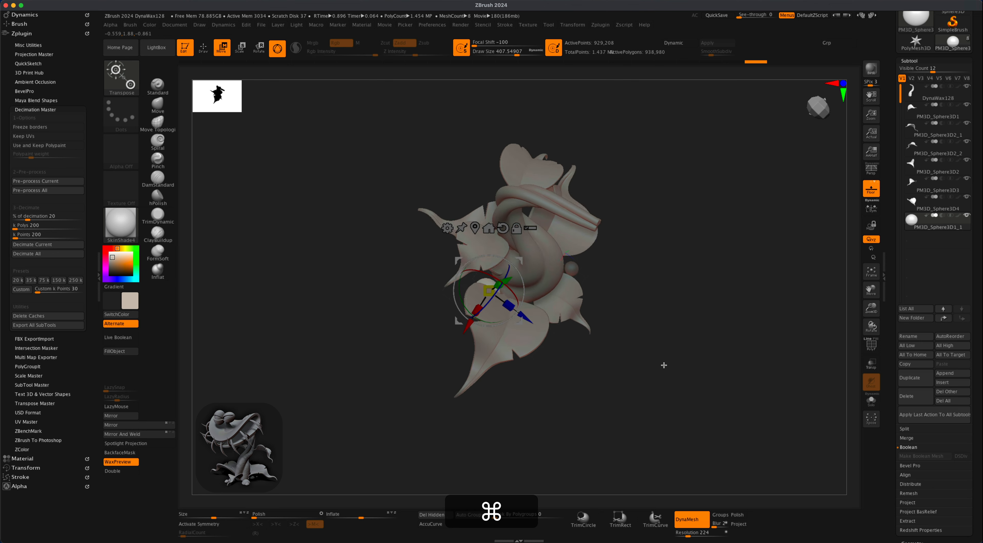
drag(664, 365, 549, 341)
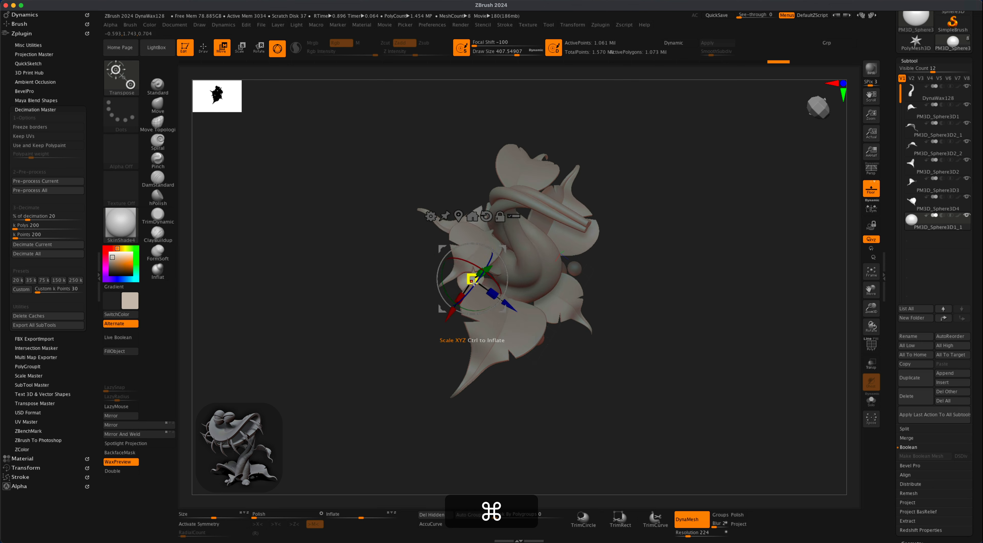
drag(471, 278, 462, 280)
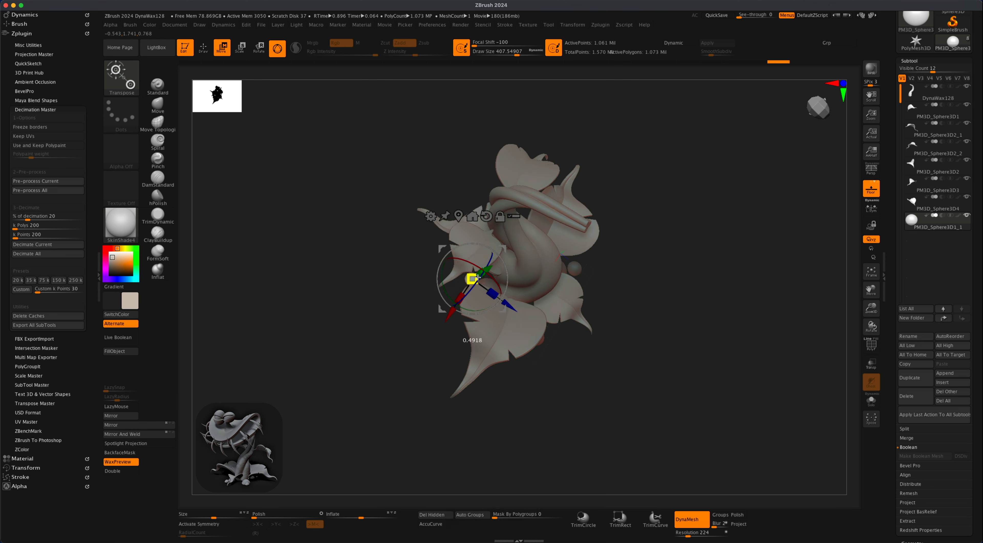
drag(410, 317, 625, 422)
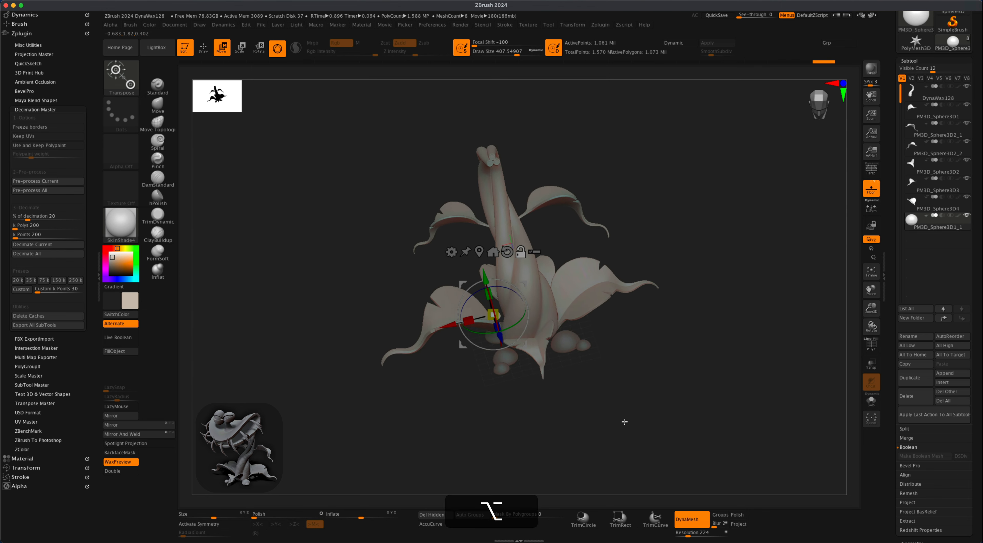
Select the main stem and reshape its upper bend with the Move brush.
click(203, 47)
alt+drag(710, 332, 707, 347)
key(s)
mouse_move(710, 380)
mouse_down()
mouse_move(689, 396)
mouse_move(739, 383)
mouse_move(684, 404)
mouse_move(689, 386)
mouse_move(658, 382)
mouse_move(705, 355)
mouse_move(693, 402)
mouse_move(714, 388)
mouse_up()
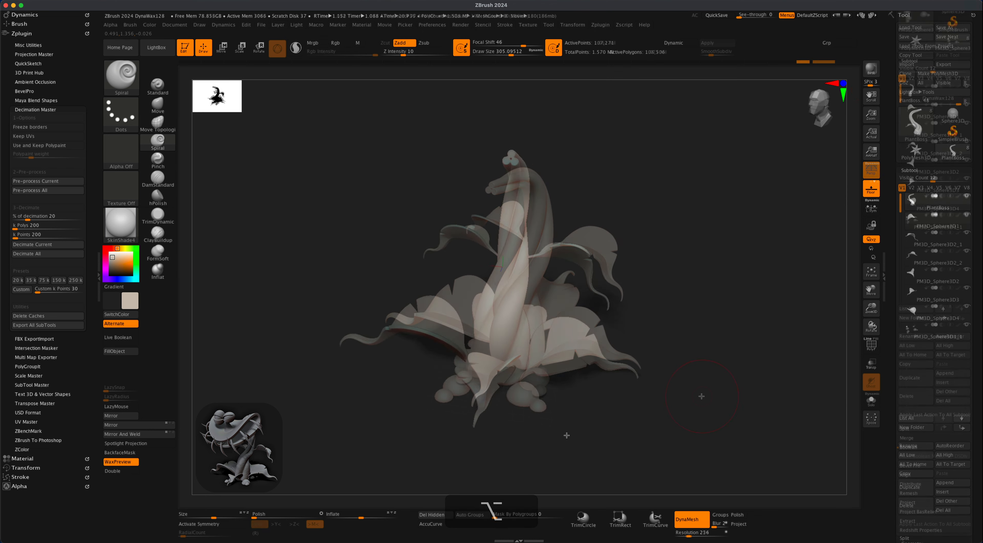
drag(573, 431, 387, 409)
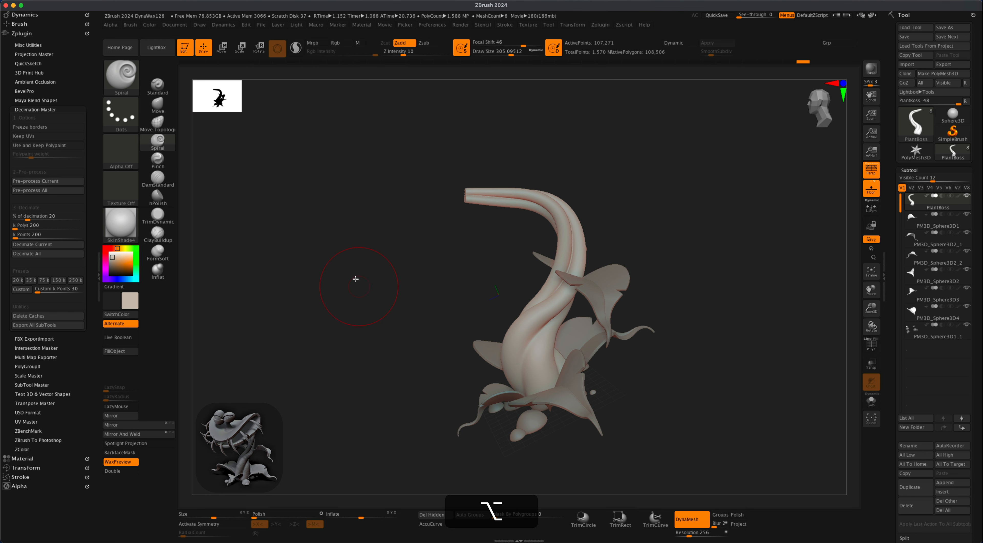
click(158, 105)
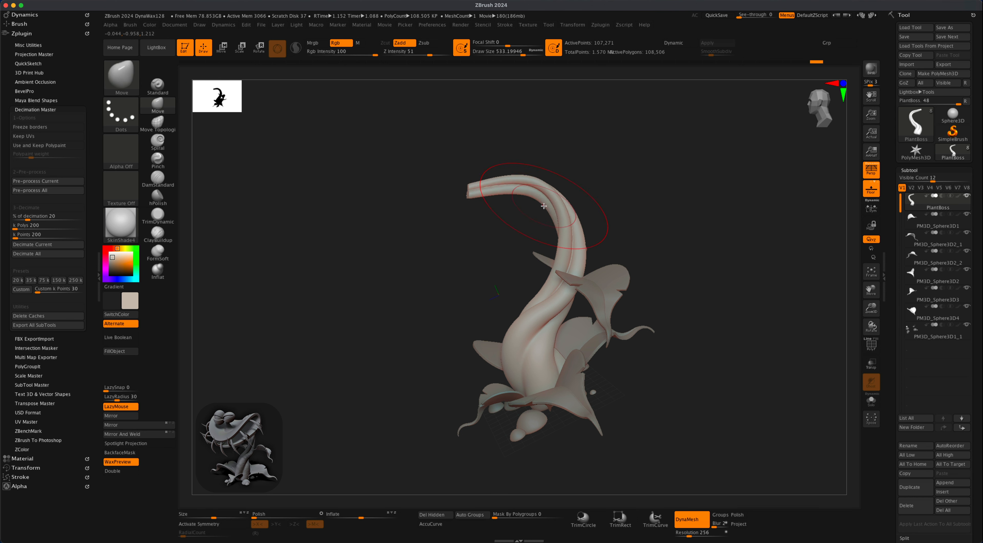
mouse_move(501, 233)
mouse_down()
mouse_move(544, 247)
mouse_move(614, 214)
mouse_move(597, 228)
mouse_move(472, 246)
mouse_move(481, 228)
mouse_move(510, 243)
mouse_up()
mouse_move(753, 259)
alt+mouse_down()
mouse_move(755, 248)
mouse_move(713, 248)
alt+mouse_up()
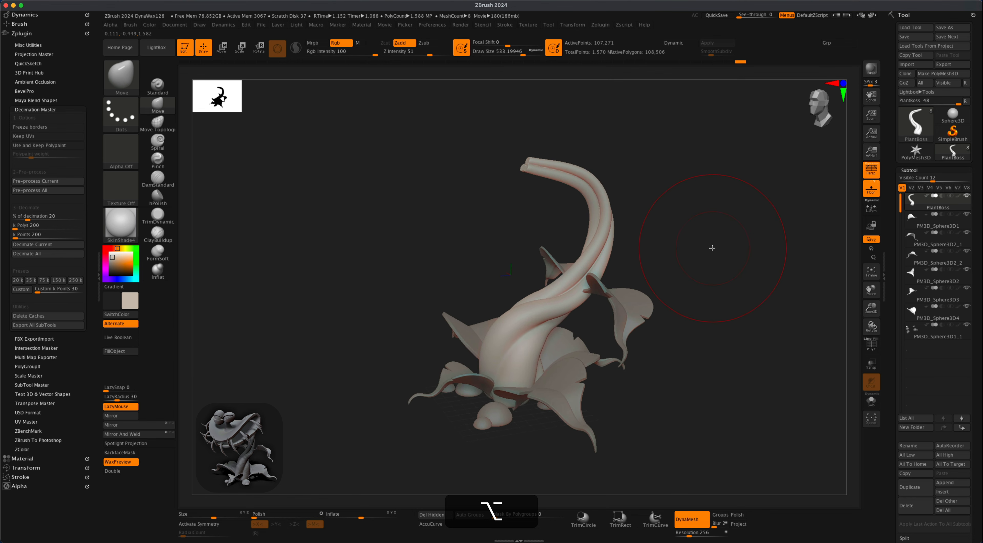
Insert a Sphere3D as a new subtool and move it to the top of the subtool list.
click(953, 484)
click(956, 492)
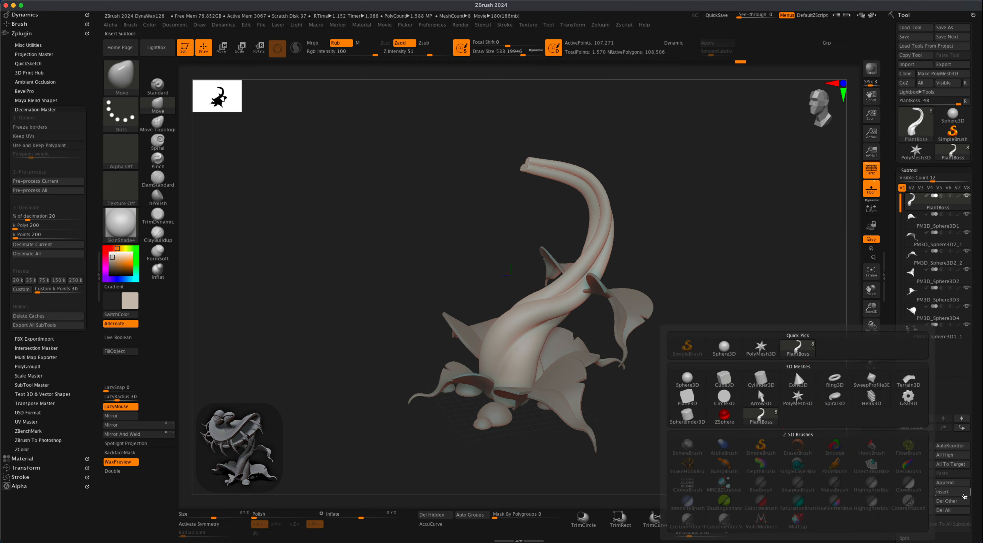
click(686, 377)
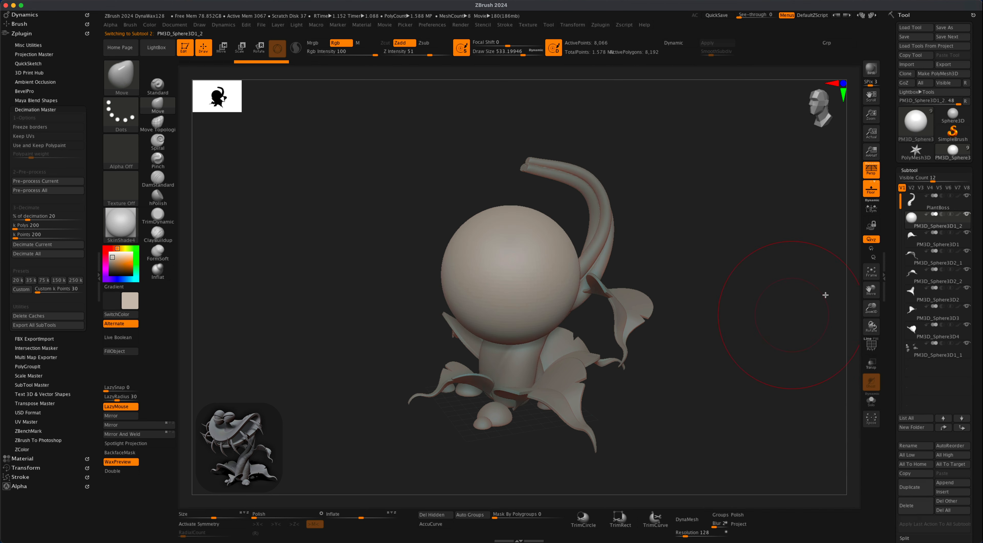
click(944, 417)
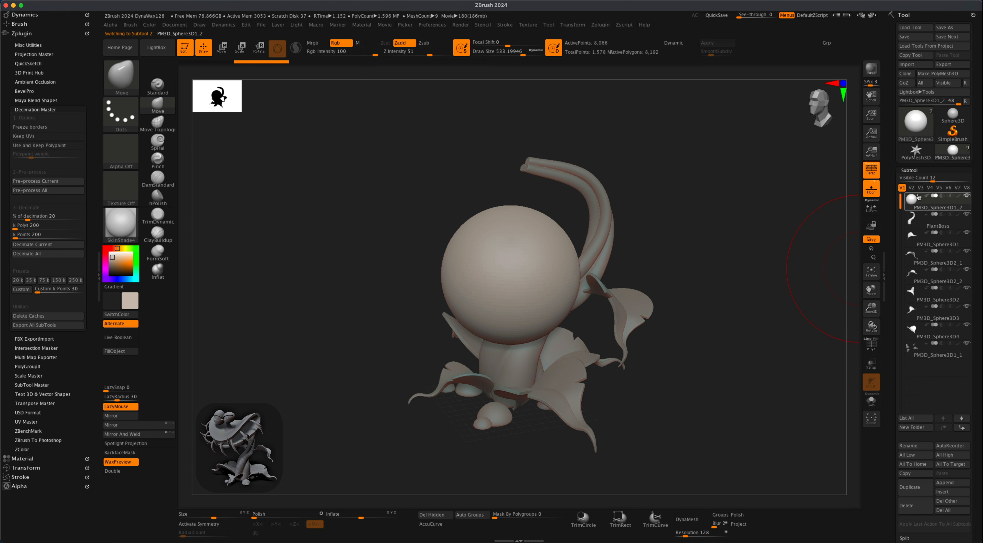
Turn off perspective, move the sphere up beside the stem's tip and scale it down to a small ball.
key(alt)
alt+drag(752, 260, 727, 252)
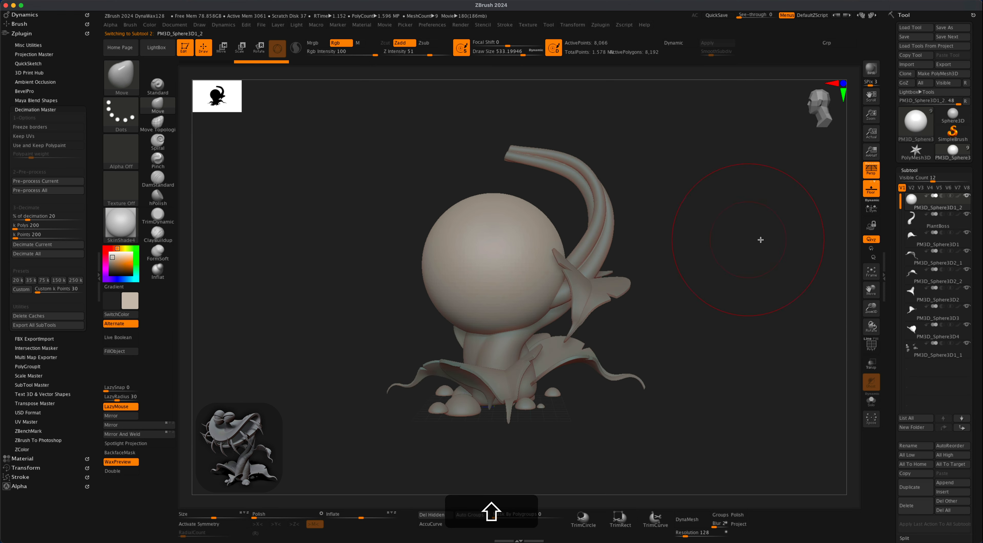
click(871, 171)
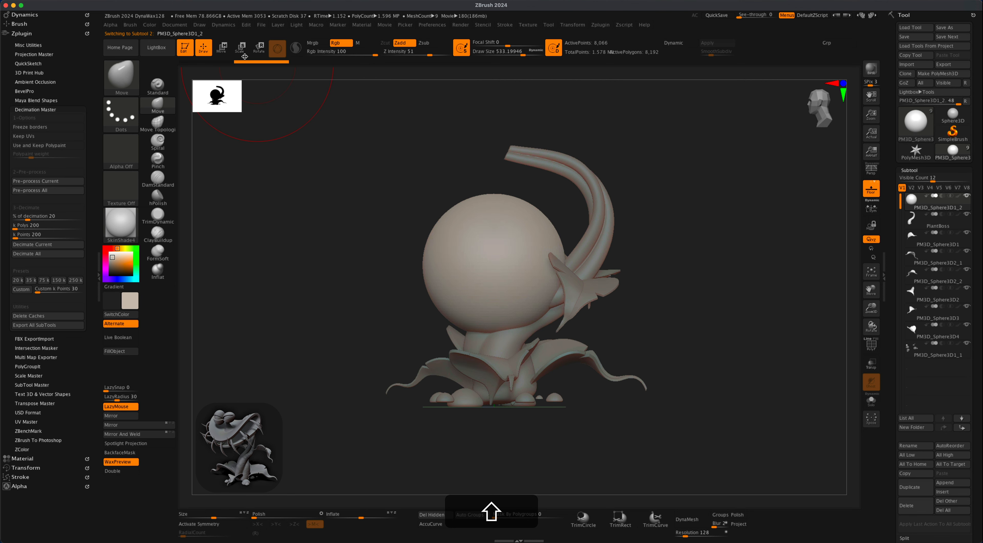
click(225, 49)
mouse_move(529, 233)
mouse_down()
mouse_move(486, 105)
mouse_move(479, 137)
mouse_move(486, 132)
mouse_move(463, 134)
mouse_move(441, 156)
mouse_move(470, 136)
mouse_move(481, 141)
mouse_up()
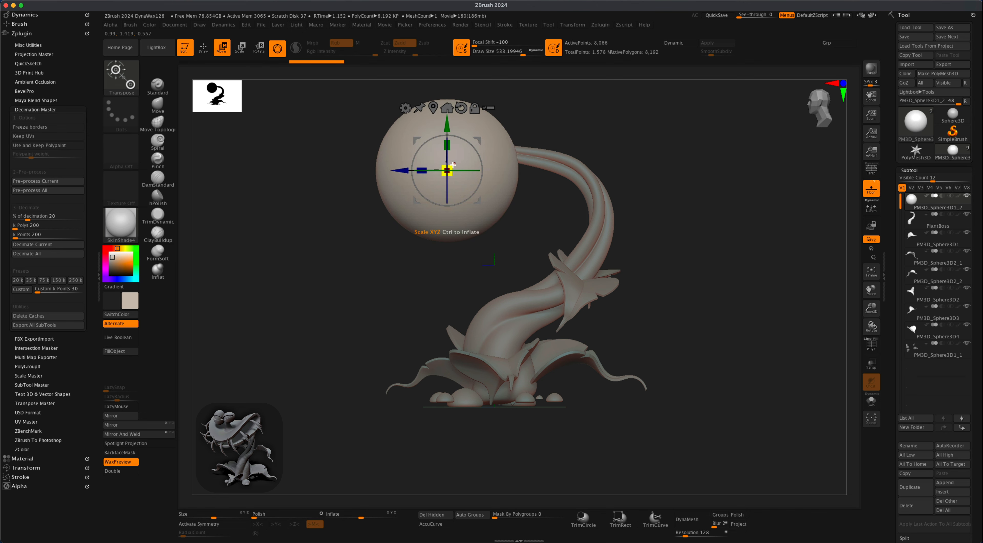
drag(448, 171, 397, 184)
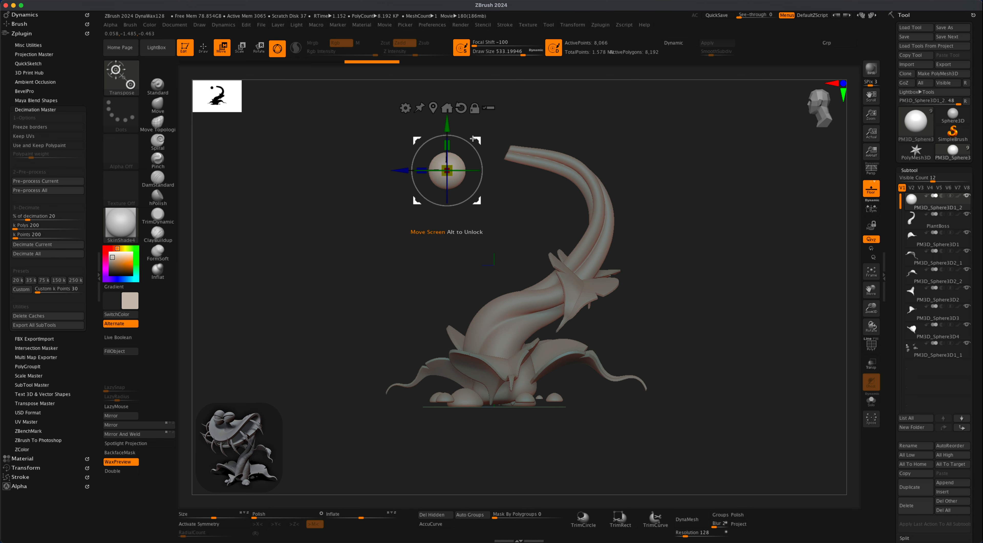
Place the ball on the stem's tip, stretch it into an oval and rotate it to follow the stem.
drag(475, 138, 533, 136)
drag(595, 146, 642, 146)
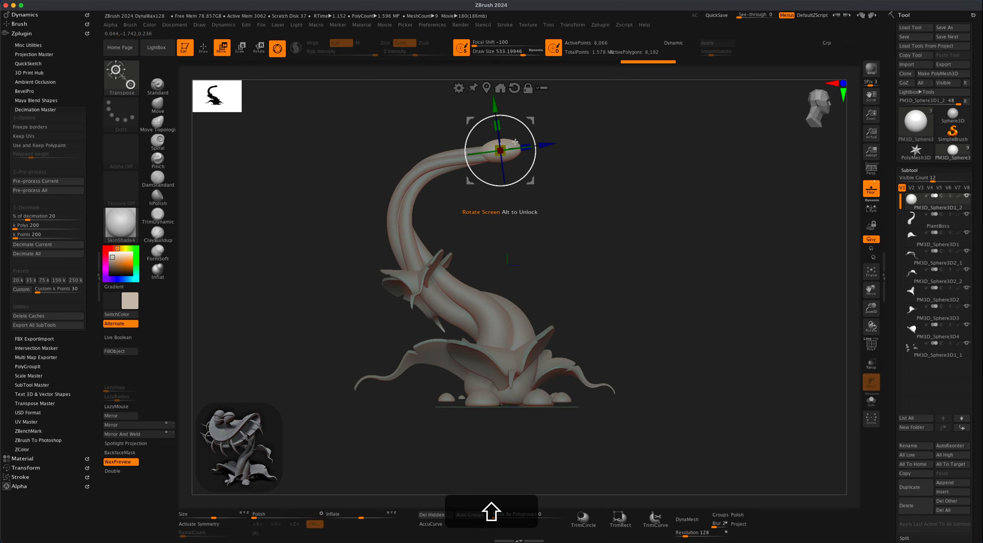
drag(509, 144, 508, 145)
drag(571, 177, 615, 191)
key(q)
mouse_move(737, 263)
mouse_down()
mouse_move(700, 304)
mouse_move(719, 311)
mouse_up()
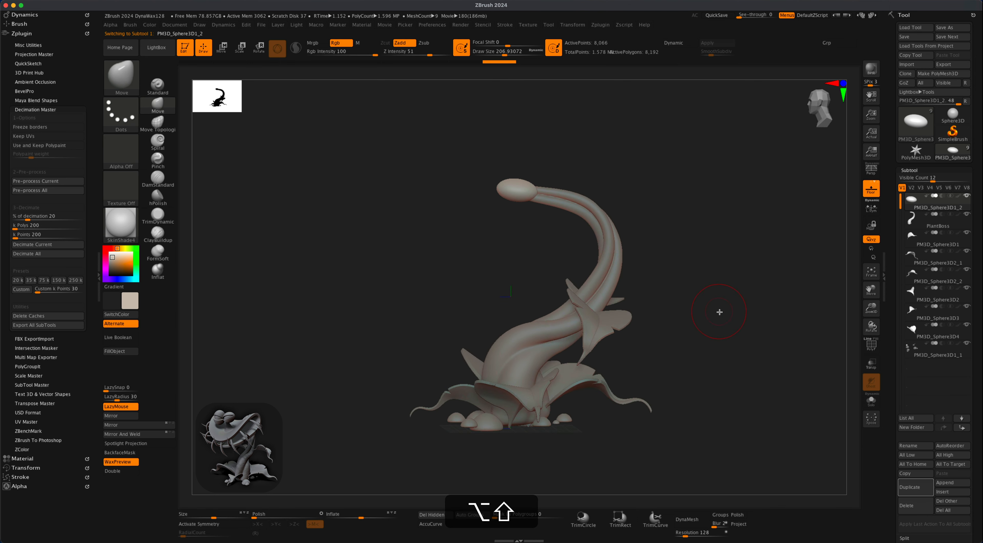
Insert another Sphere3D, move it to the top of the subtool list and hide all other subtools.
click(957, 493)
click(952, 492)
click(687, 379)
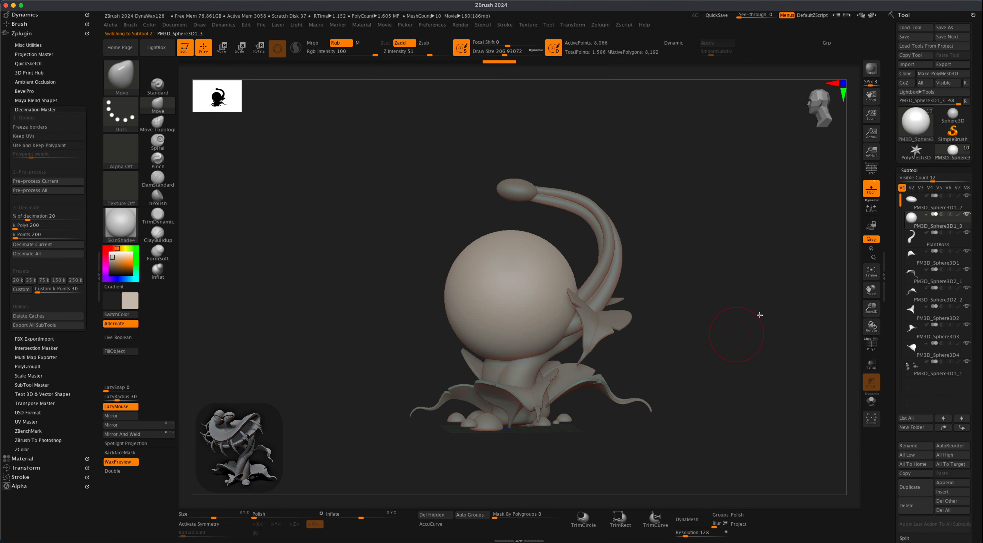
click(950, 425)
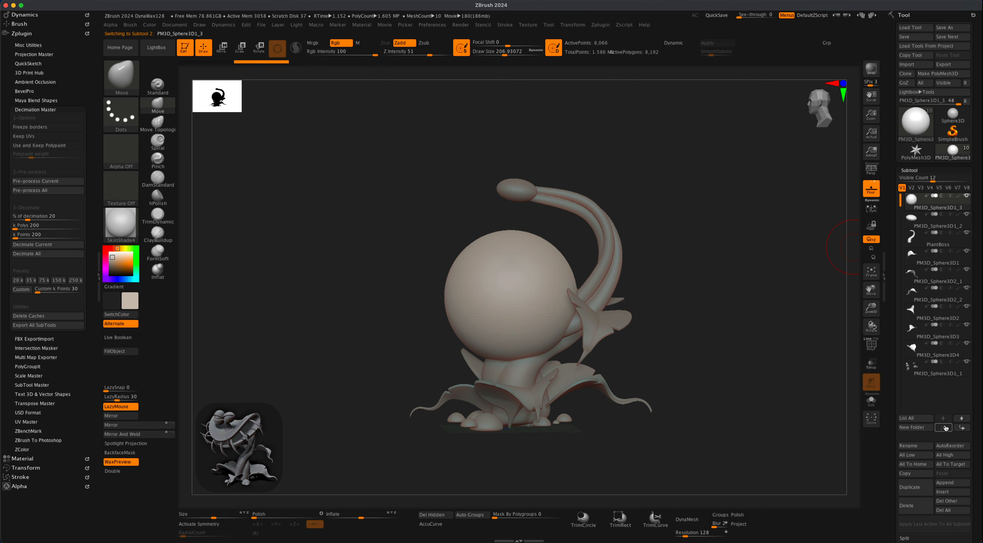
key(shift)
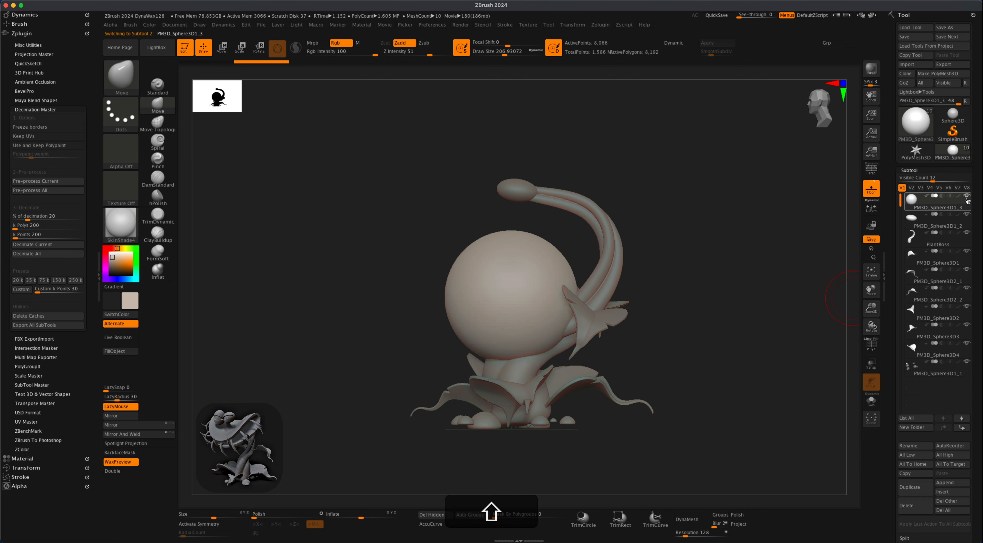
shift+click(968, 197)
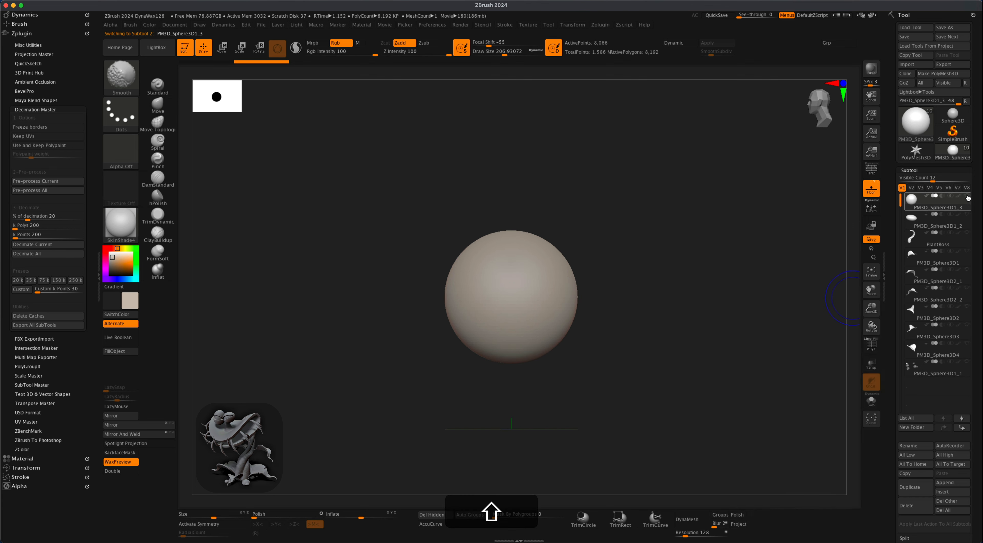
DynaMesh the new sphere at resolution 256 and trim off its top and bottom, leaving a thin disc.
mouse_move(662, 278)
alt+mouse_down()
mouse_move(664, 296)
mouse_move(661, 272)
alt+mouse_up()
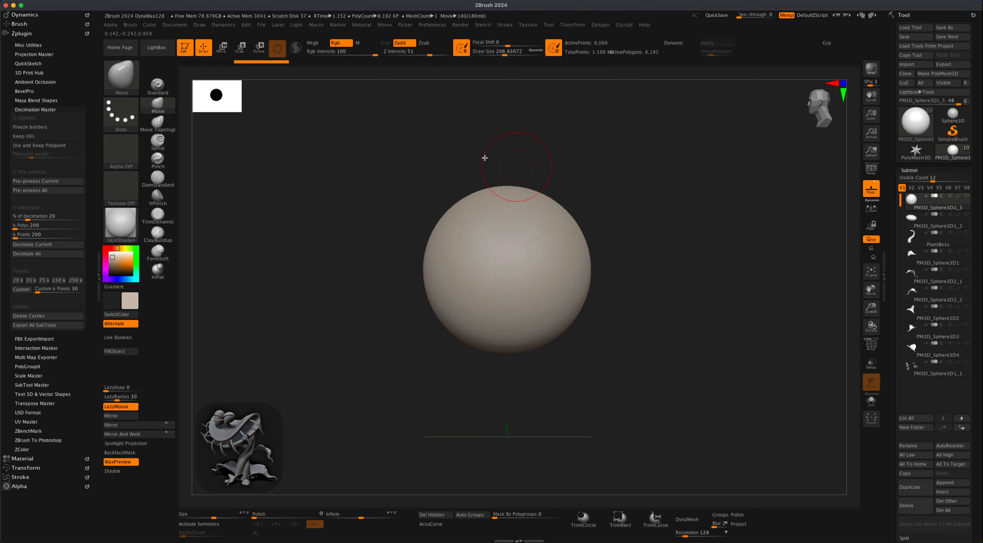
alt+drag(380, 166, 385, 171)
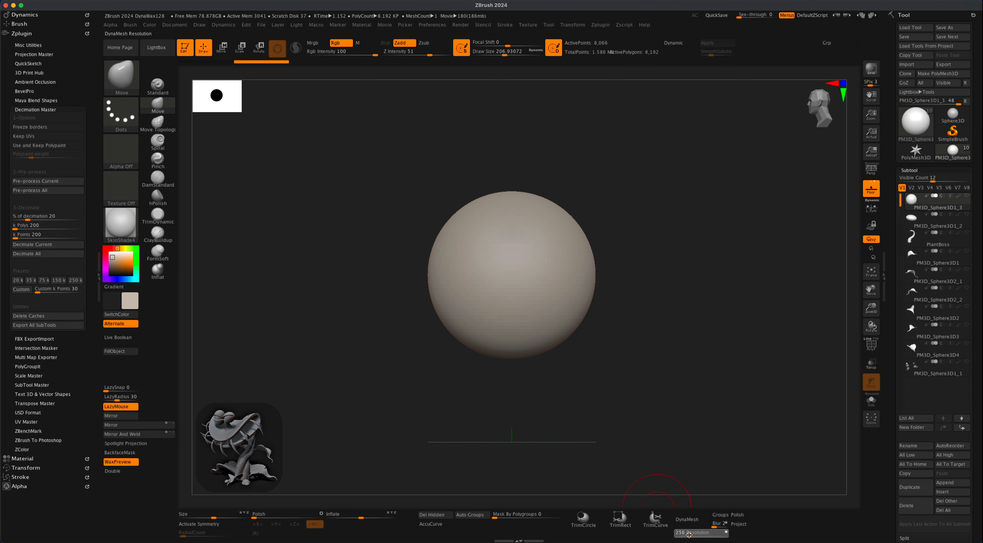
click(688, 520)
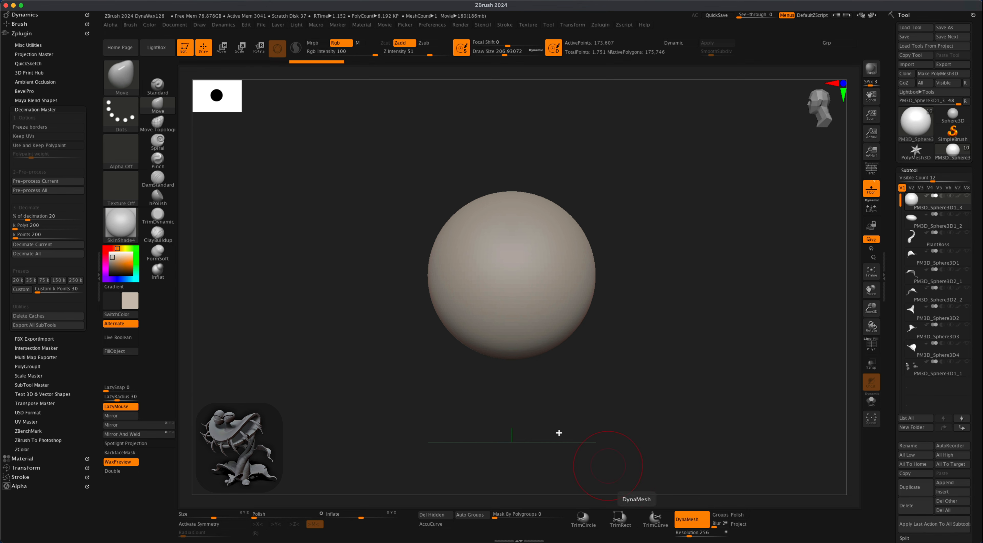
mouse_move(356, 154)
shift+super+mouse_down()
mouse_move(658, 241)
mouse_move(663, 267)
shift+super+mouse_up()
mouse_move(711, 421)
shift+super+mouse_down()
mouse_move(341, 329)
mouse_move(298, 277)
shift+super+mouse_up()
Scale the disc along the horizontal blue axis into an elongated oval plate.
mouse_move(632, 266)
mouse_down()
mouse_move(657, 318)
mouse_move(650, 252)
mouse_move(637, 305)
mouse_up()
key(w)
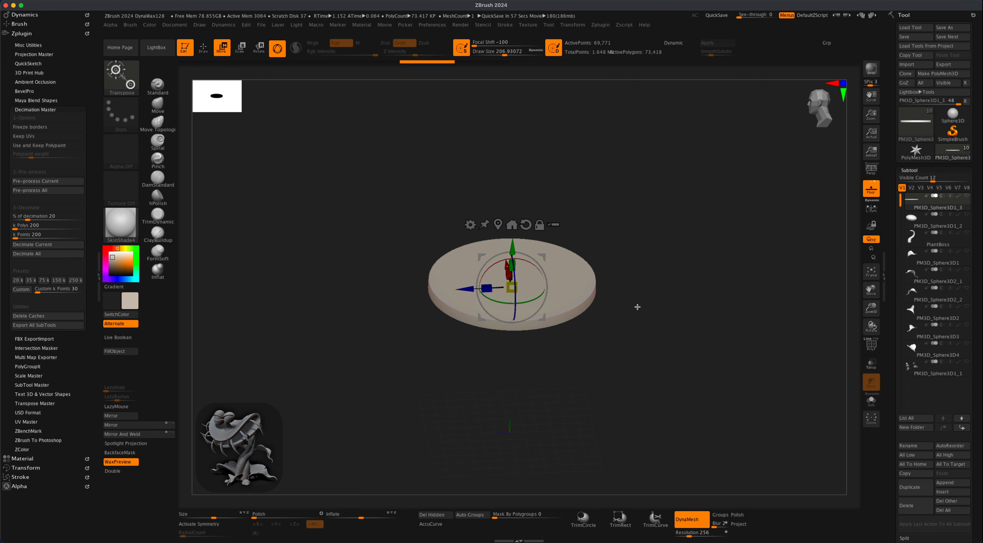
drag(488, 288, 501, 250)
mouse_move(678, 295)
mouse_down()
mouse_move(694, 323)
mouse_move(687, 334)
mouse_move(681, 293)
mouse_up()
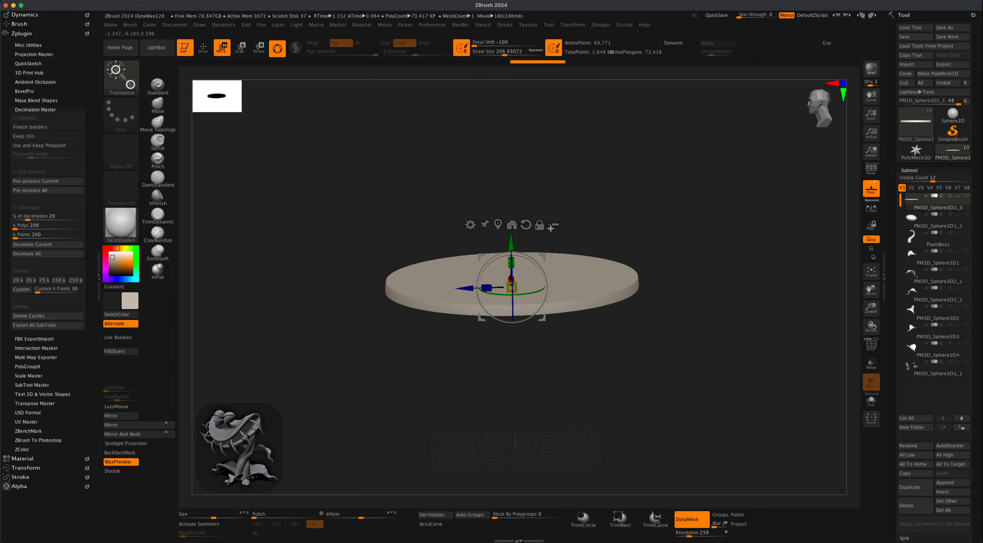
mouse_move(747, 322)
mouse_down()
mouse_move(753, 343)
mouse_move(748, 335)
mouse_up()
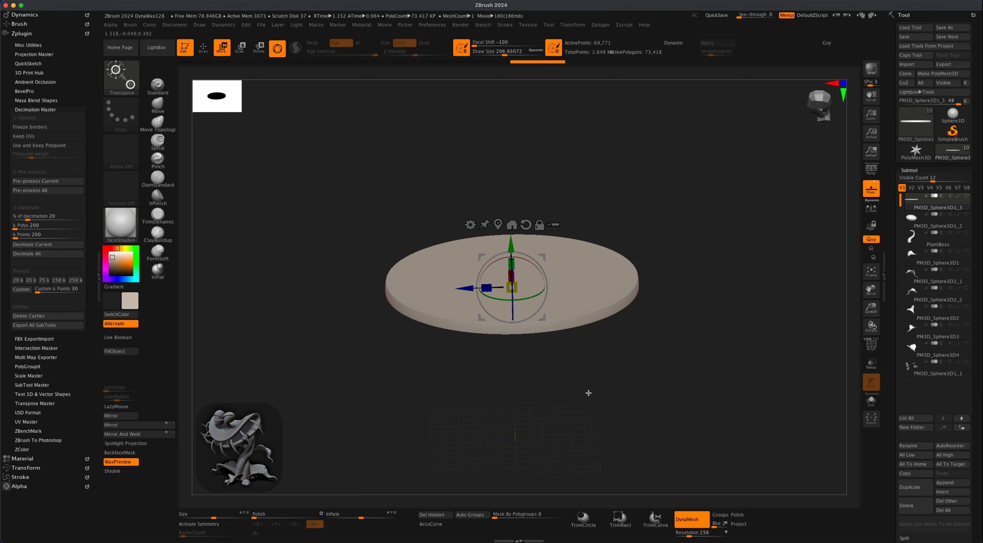
Centre the gizmo on the plate in side view and apply the Bend Curve deformer to it.
shift+drag(588, 386, 537, 368)
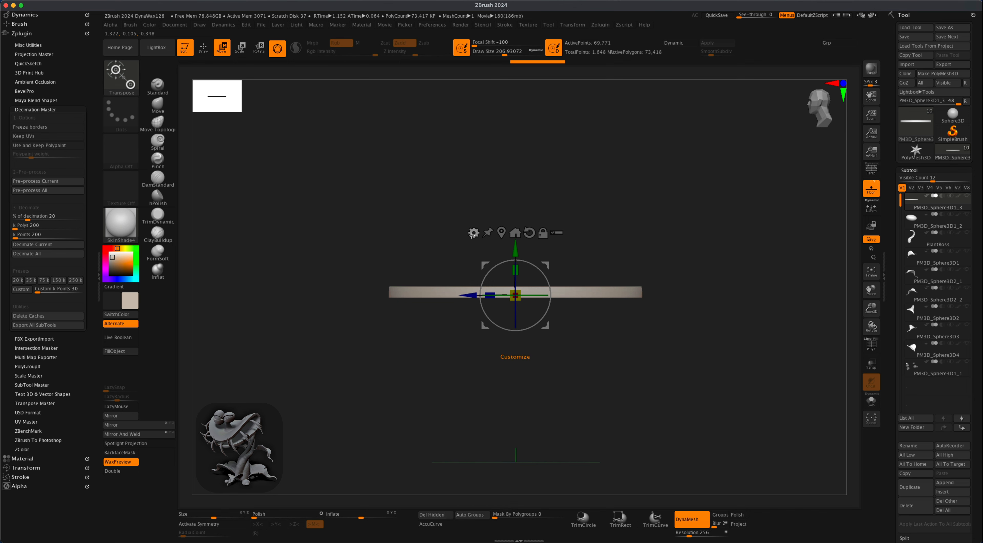
click(502, 234)
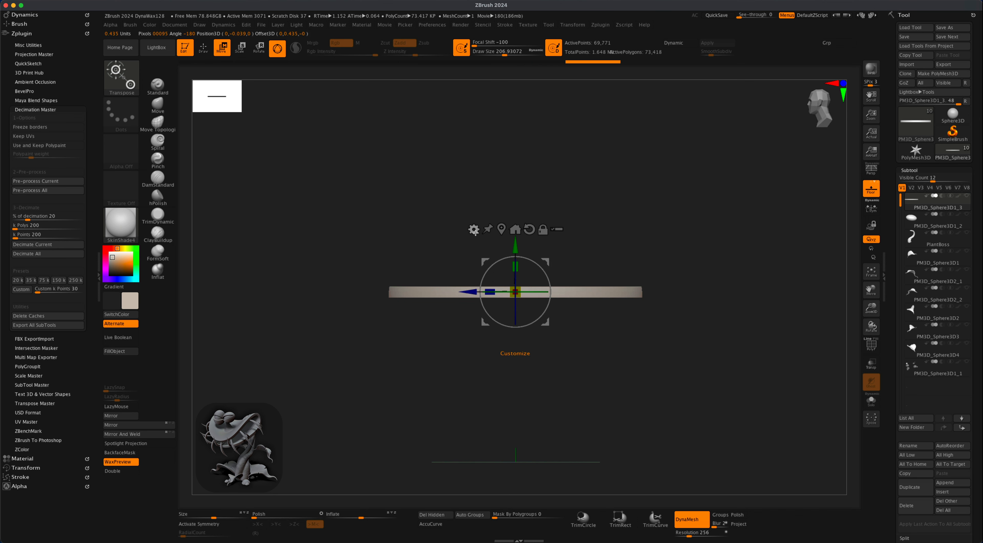
click(474, 230)
click(558, 260)
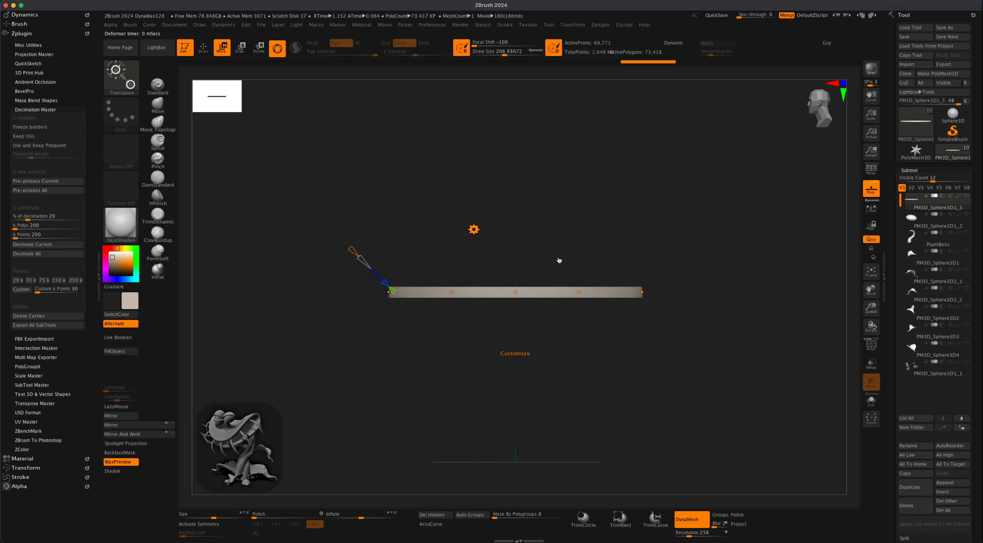
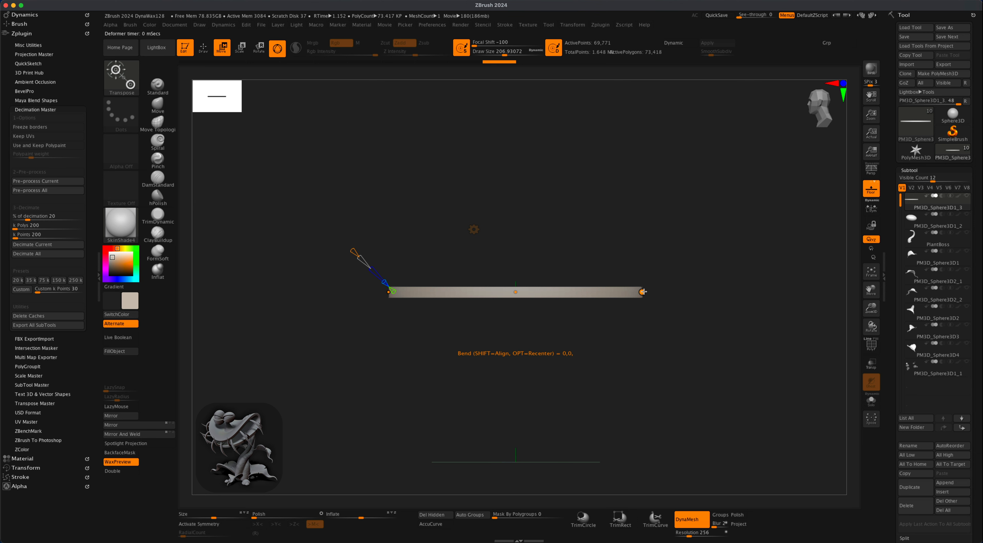
Fold the plate into a tall narrow V by raising both ends of the bend curve and lowering its middle.
drag(642, 292, 578, 166)
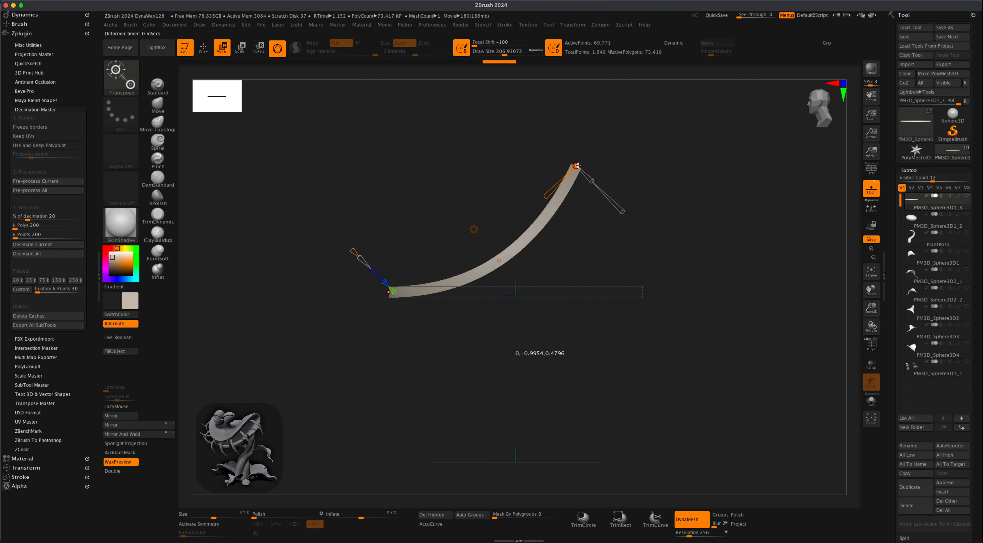
drag(499, 261, 536, 339)
drag(389, 292, 509, 166)
mouse_move(553, 269)
mouse_down()
mouse_move(512, 409)
mouse_move(531, 409)
mouse_up()
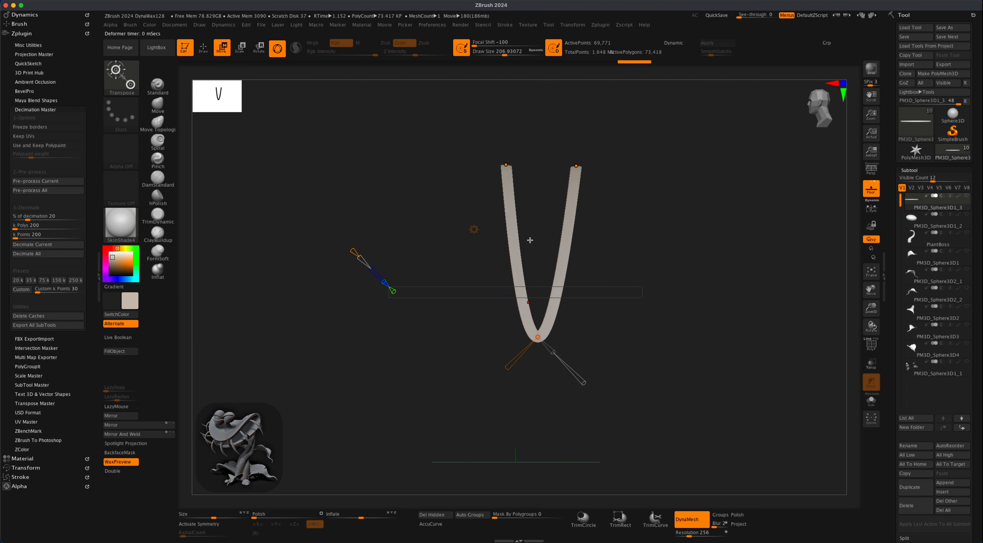
mouse_move(504, 167)
mouse_down()
mouse_move(497, 180)
mouse_move(493, 170)
mouse_move(505, 168)
mouse_up()
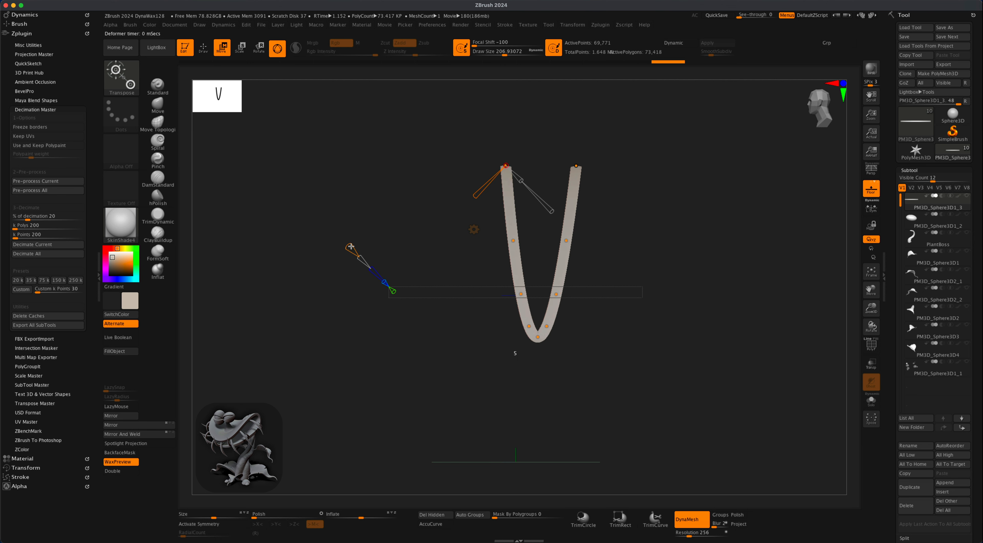
Set the bend curve's resolution to 5 and widen the lower part of the V into a rounded U.
drag(351, 247, 352, 246)
drag(512, 242, 498, 243)
mouse_move(519, 293)
mouse_down()
mouse_move(509, 302)
mouse_move(553, 325)
mouse_move(519, 330)
mouse_up()
drag(558, 293, 565, 293)
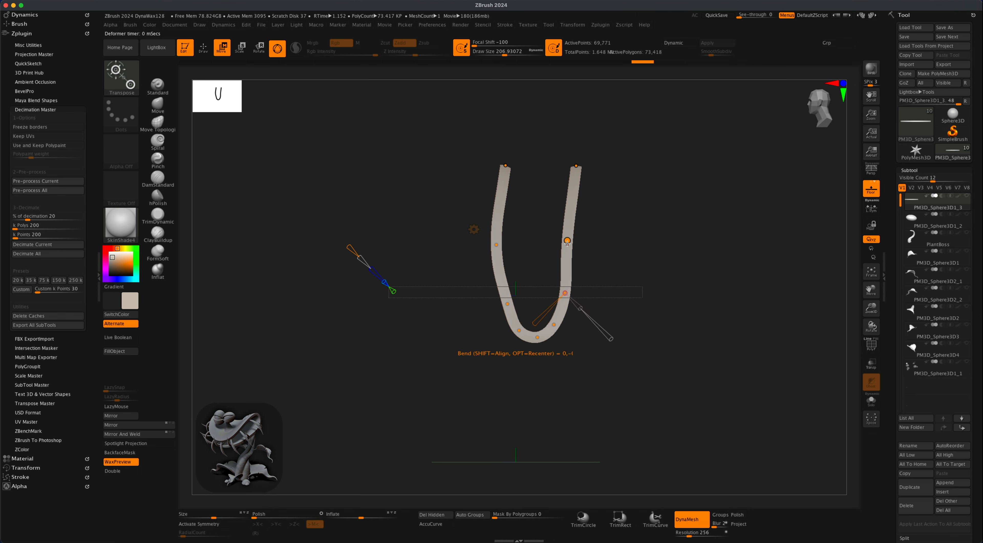
Pull one arm's upper end inwards and even out the U's sides and base with the bend curve points.
drag(567, 243, 571, 242)
drag(576, 167, 550, 160)
drag(571, 242, 565, 241)
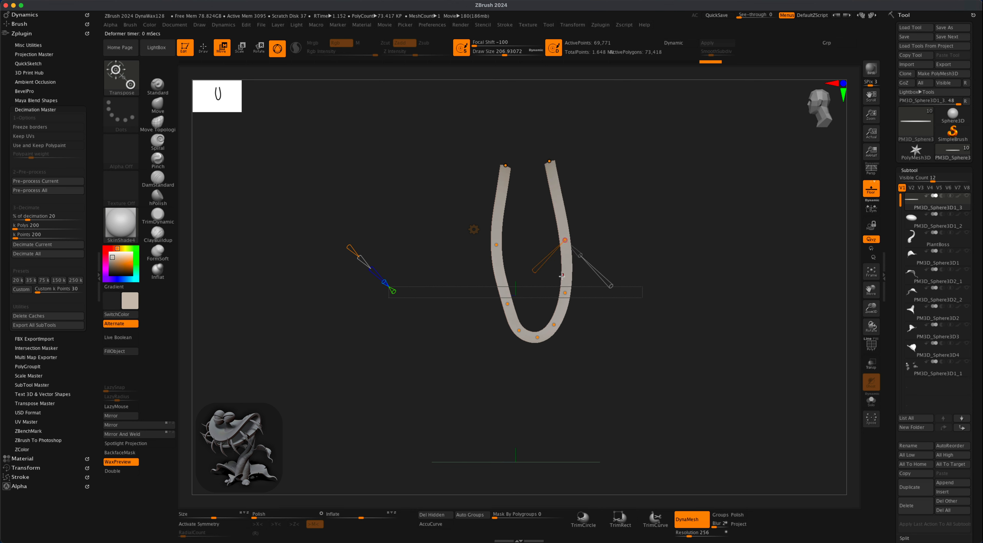
click(565, 292)
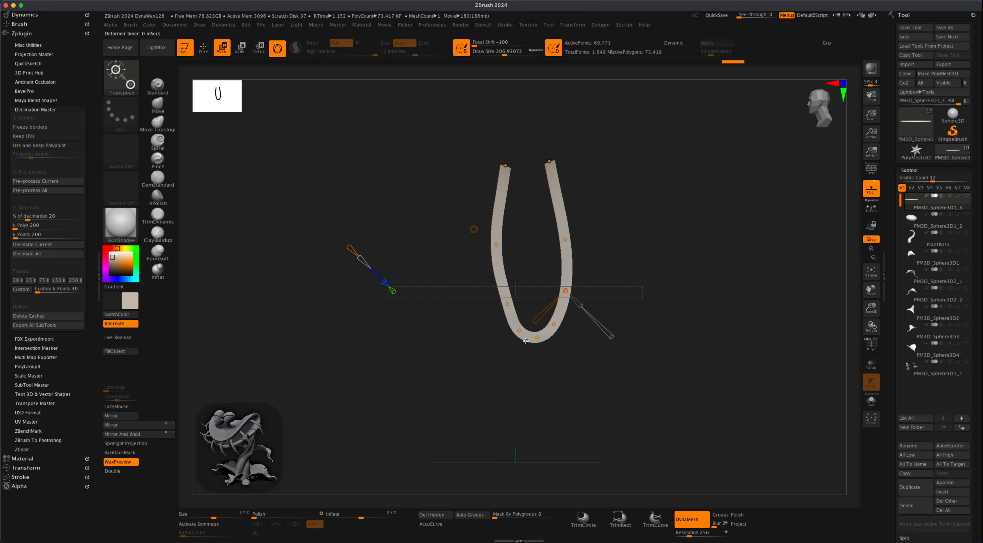
click(505, 295)
click(516, 330)
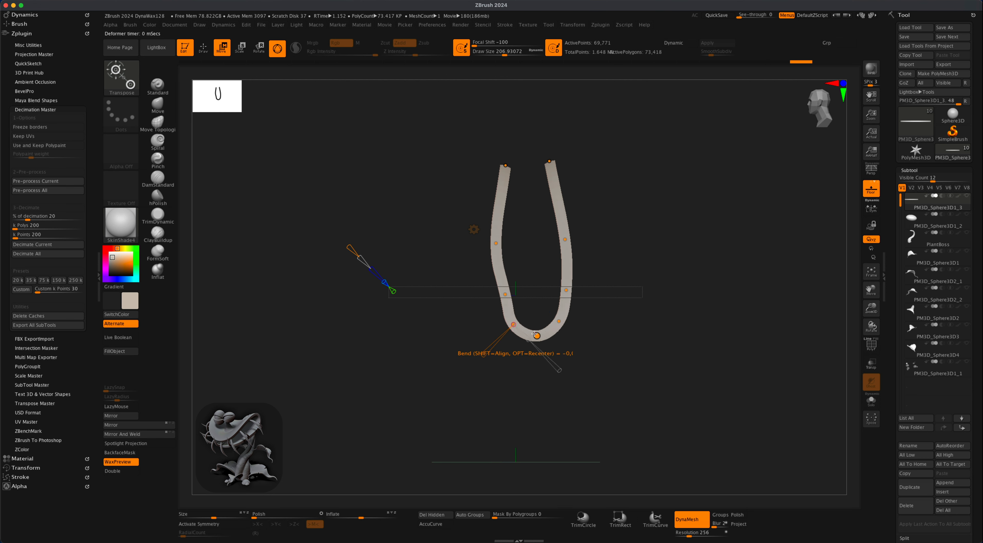
click(503, 294)
click(496, 243)
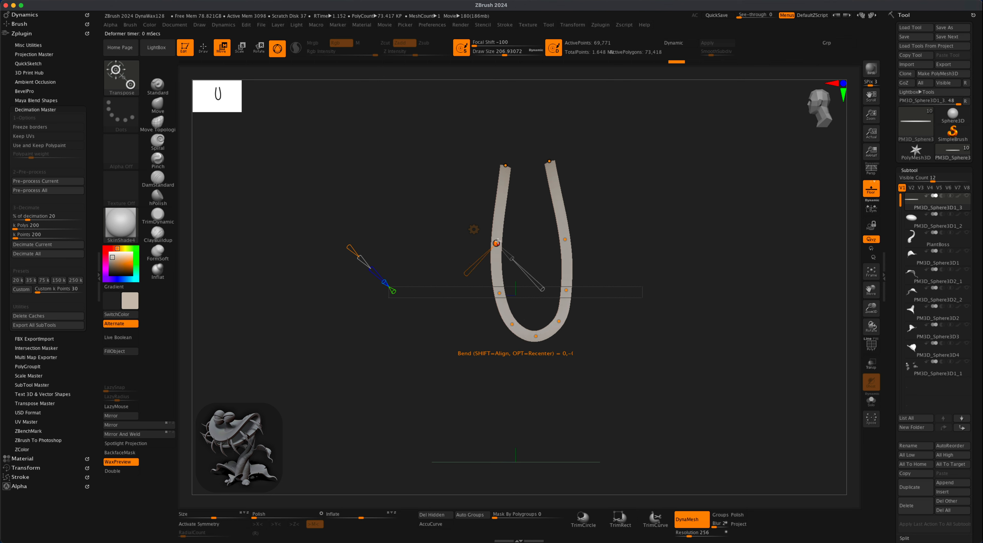
Pull the U's other upper end inwards with its bend curve point and accept the Bend Curve deformation.
drag(506, 168, 515, 163)
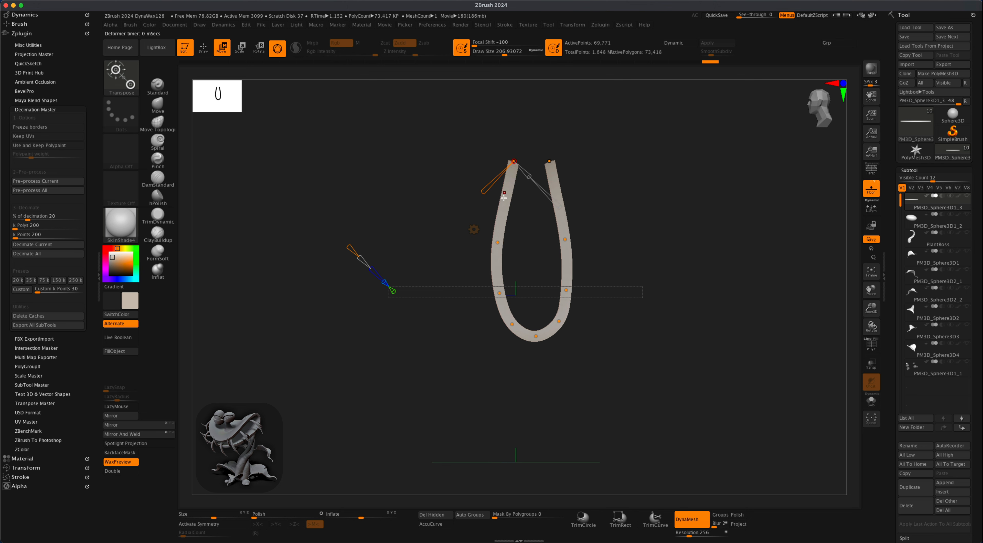
click(497, 242)
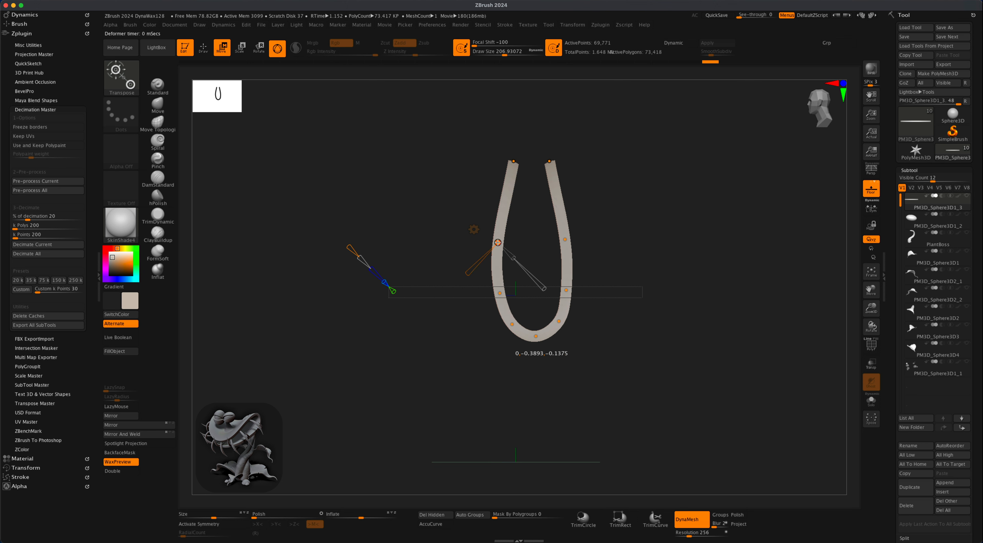
click(473, 229)
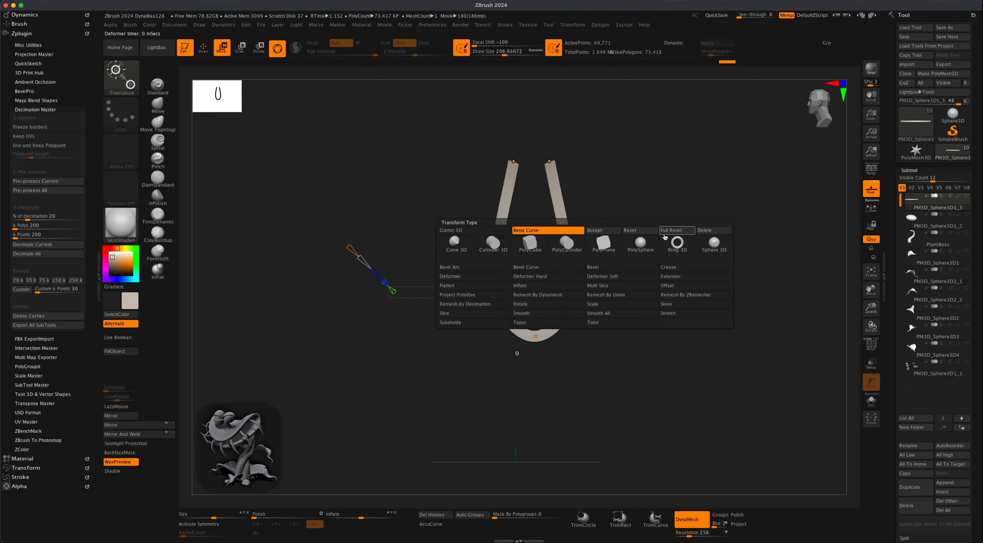
click(613, 230)
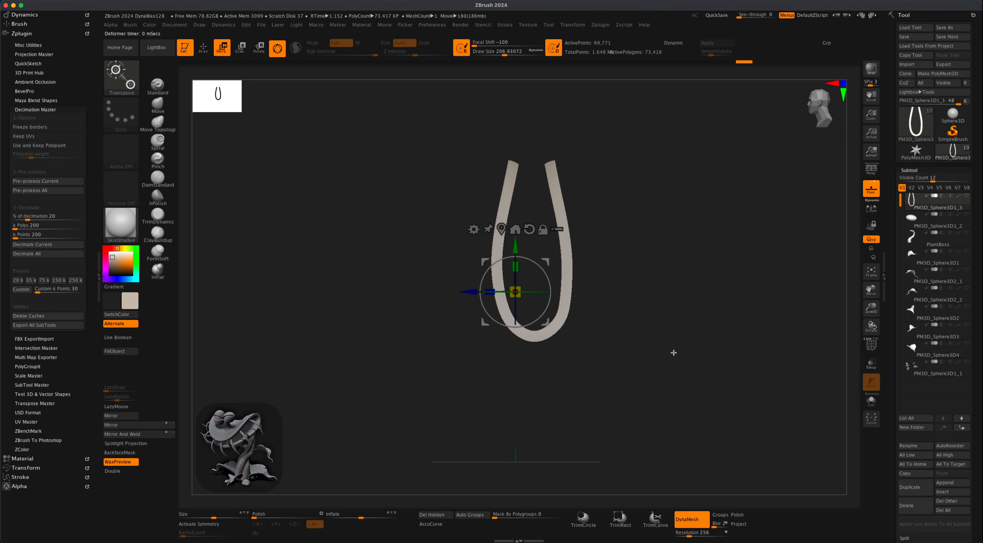
Centre the gizmo on the U-shaped plate and rotate the plate about 111 degrees in side view to lay it on its side.
drag(715, 275, 654, 266)
click(501, 230)
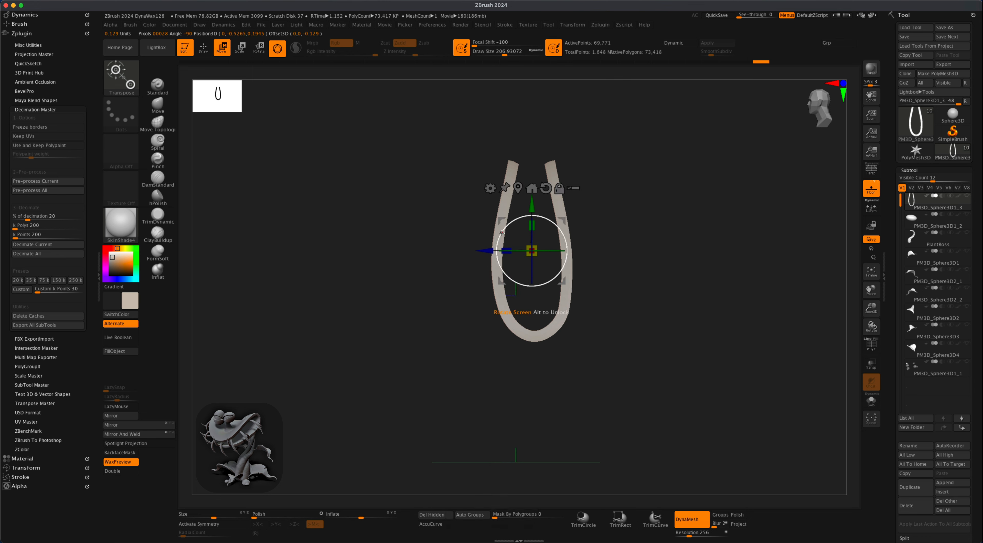
drag(568, 240, 565, 239)
drag(546, 229, 519, 232)
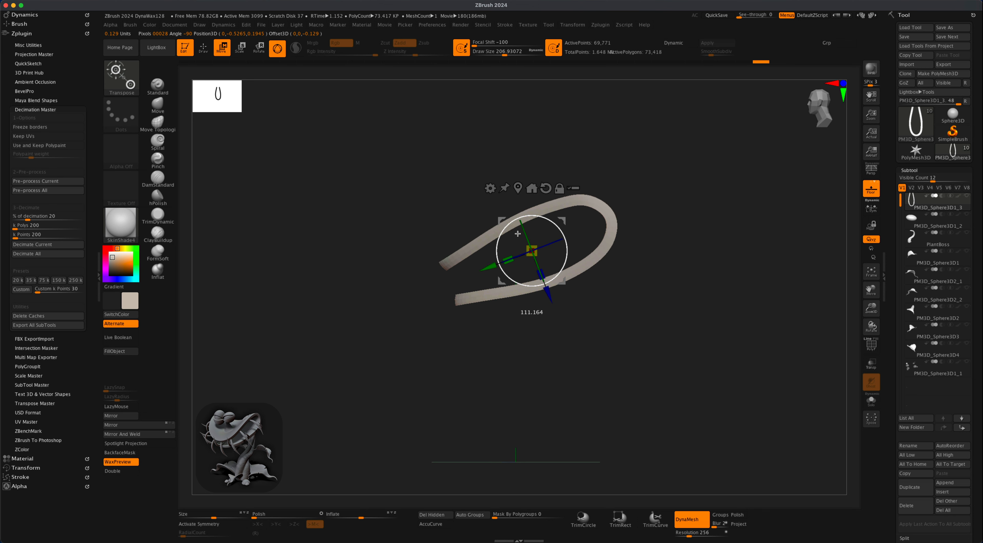
drag(411, 271, 418, 343)
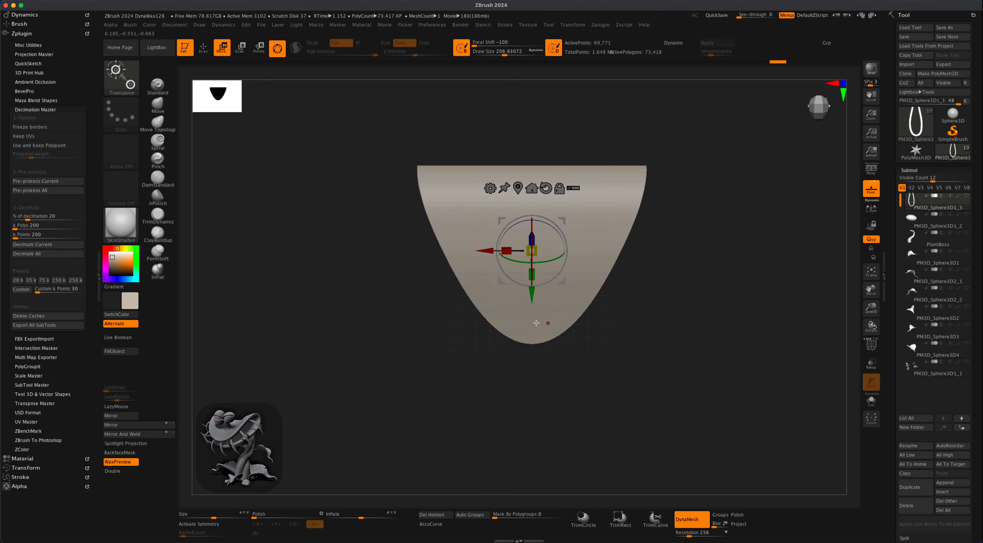
Face the broad side of the folded plate and switch to the Move brush with X symmetry active.
drag(631, 325, 582, 273)
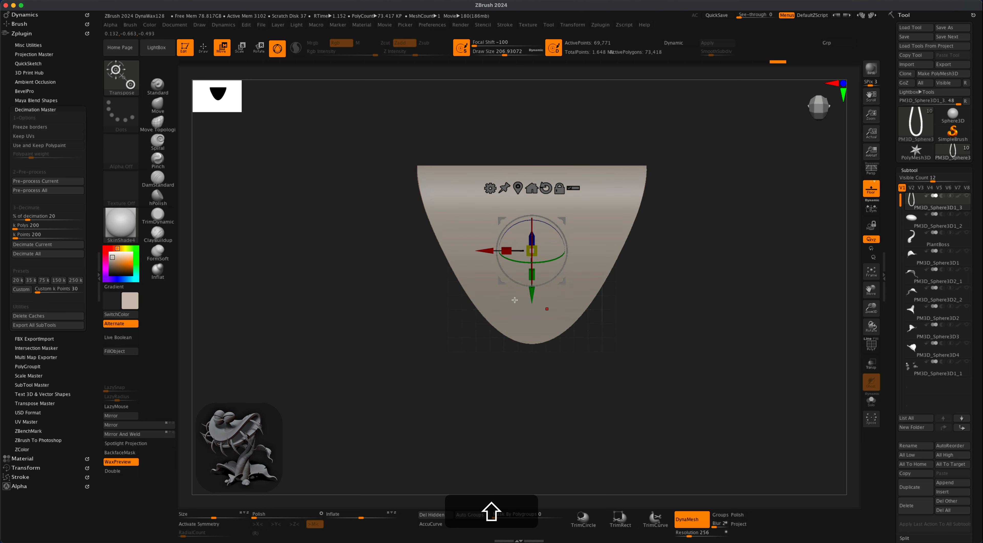
alt+drag(383, 320, 380, 311)
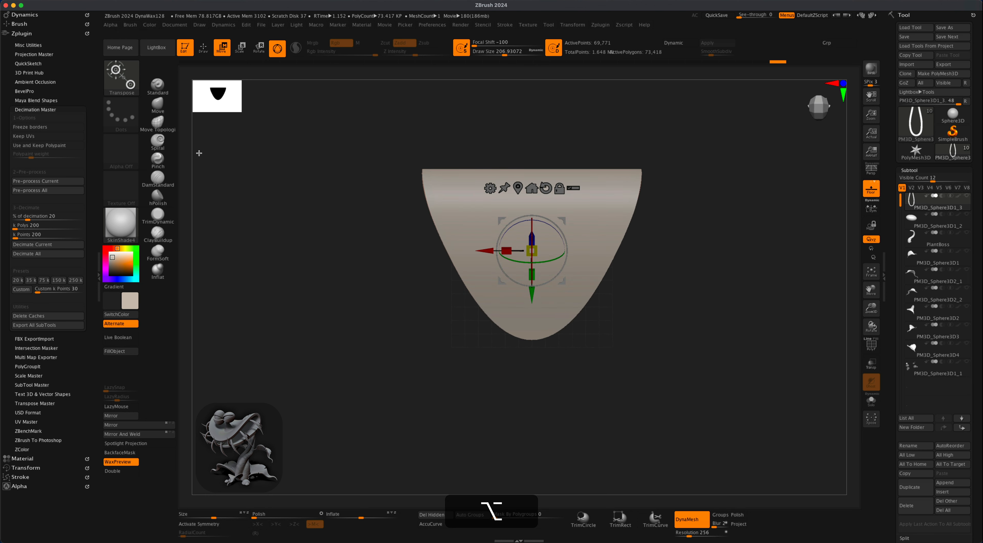
click(158, 104)
key(x)
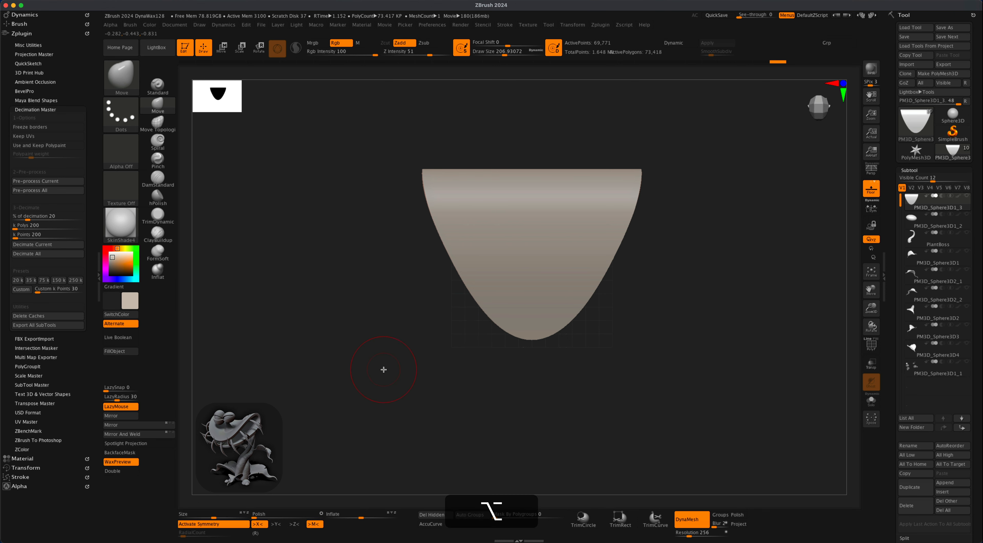
Enlarge the Move brush to about 559 and pull the shell's tapered lower sides outward symmetrically.
alt+drag(384, 370, 458, 324)
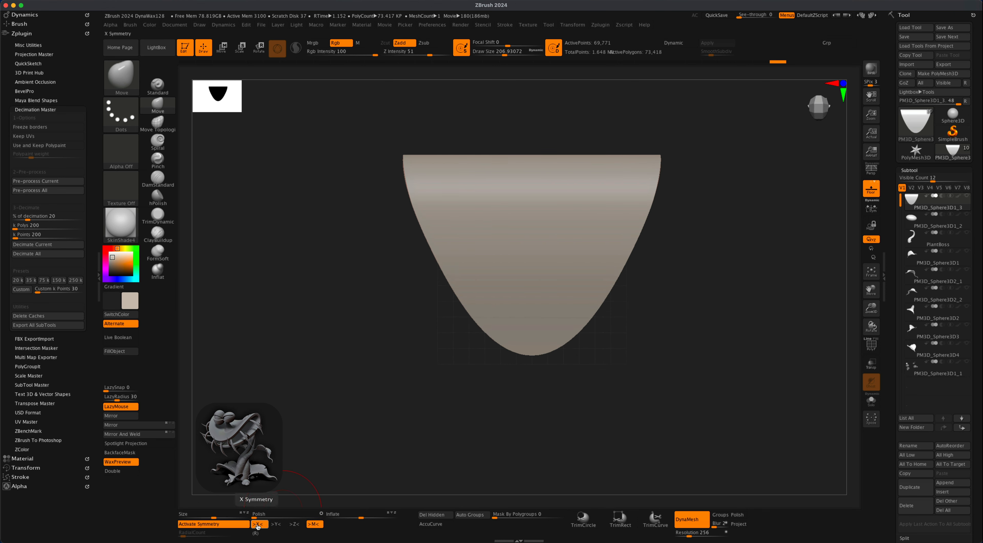
key(s)
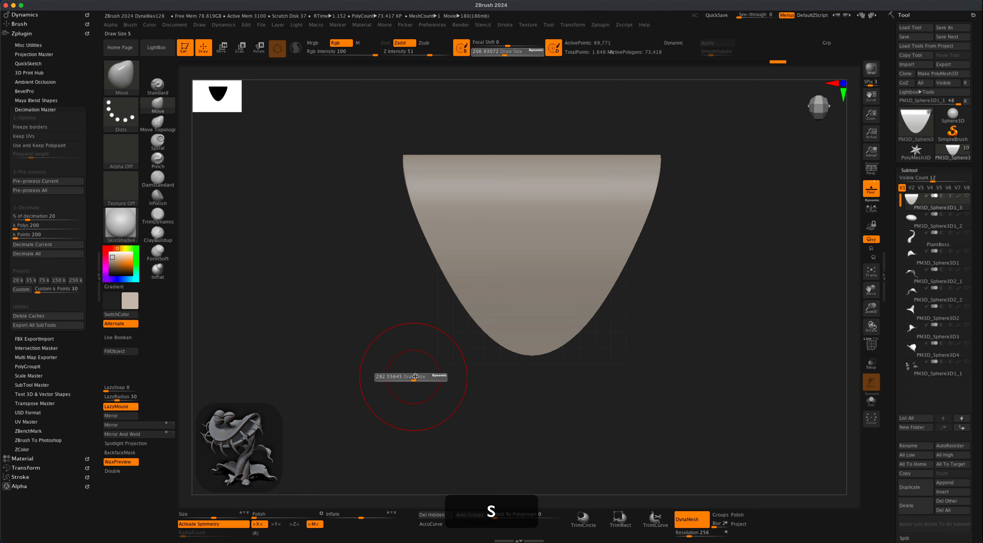
key(s)
drag(637, 358, 633, 358)
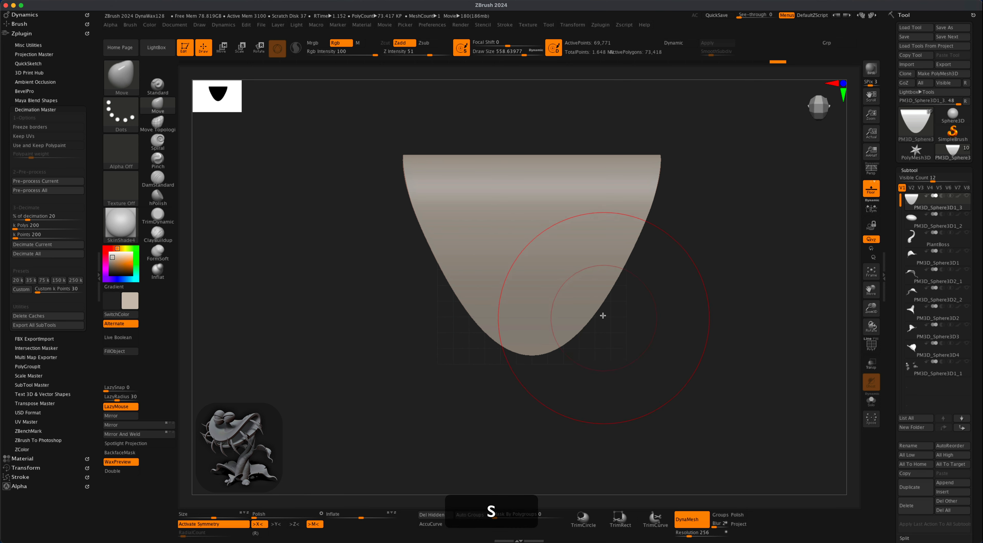
mouse_move(596, 310)
mouse_down()
mouse_move(617, 319)
mouse_move(613, 355)
mouse_up()
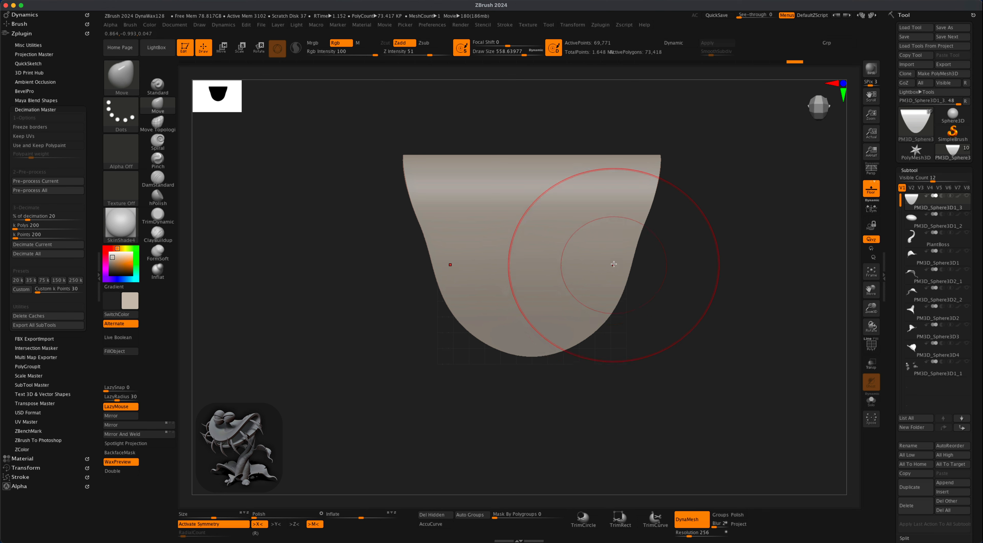
Broaden the shell's upper sides and round out its lower end into a wide, full outline with the Move brush.
mouse_move(625, 244)
mouse_down()
mouse_move(631, 231)
mouse_move(600, 235)
mouse_up()
mouse_move(580, 266)
mouse_down()
mouse_move(579, 300)
mouse_move(649, 177)
mouse_up()
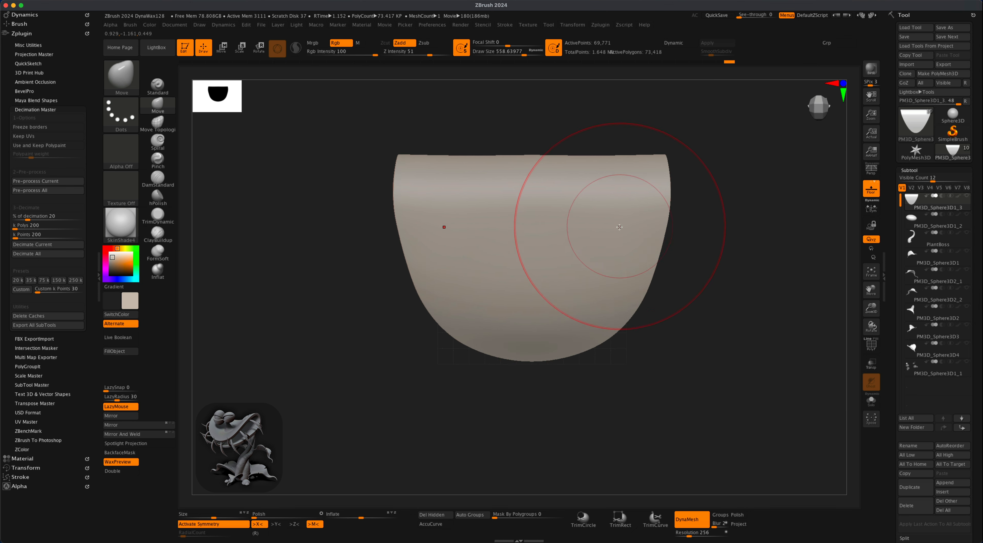
drag(595, 247, 590, 278)
mouse_move(615, 376)
mouse_down()
mouse_move(624, 249)
mouse_move(717, 286)
mouse_move(718, 249)
mouse_move(581, 300)
mouse_move(609, 294)
mouse_move(607, 269)
mouse_up()
mouse_move(602, 273)
mouse_down()
mouse_move(626, 374)
mouse_move(632, 363)
mouse_up()
mouse_move(685, 272)
mouse_down()
mouse_move(714, 232)
mouse_move(738, 226)
mouse_move(731, 190)
mouse_move(653, 305)
mouse_move(707, 252)
mouse_move(693, 335)
mouse_up()
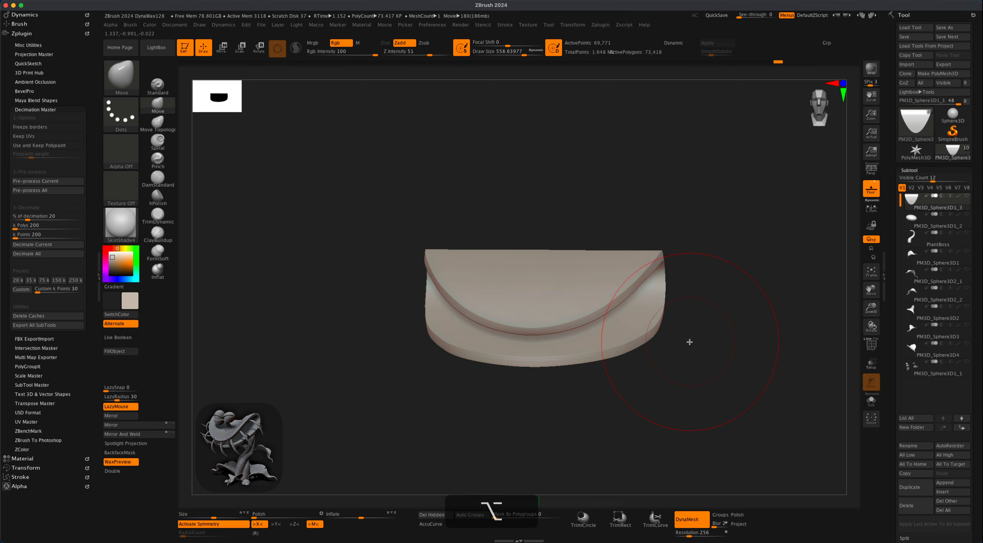
Enlarge the Move brush to about 794 and bend the middle of the shell's straight back edge into a saddle-like curve.
key(s)
drag(540, 215, 549, 215)
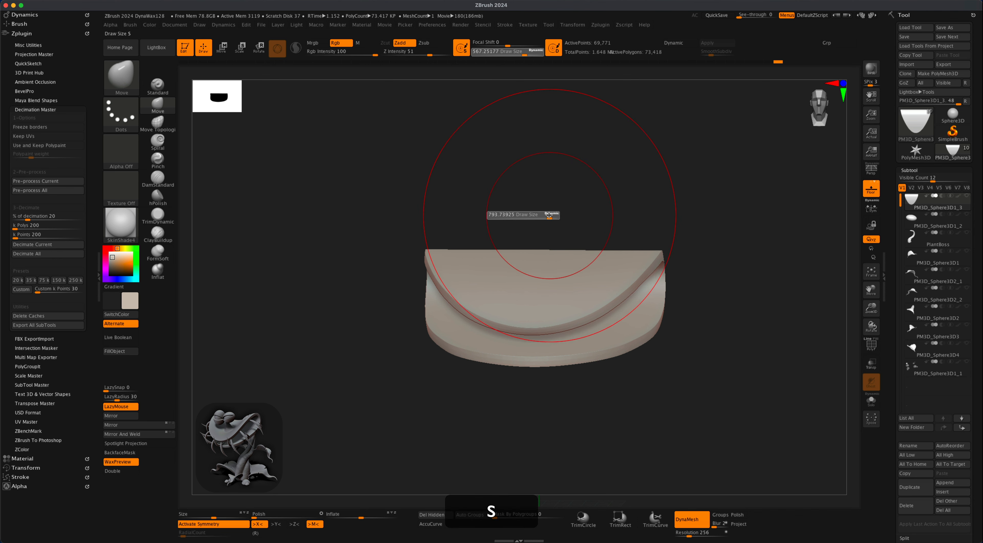
drag(548, 255, 546, 290)
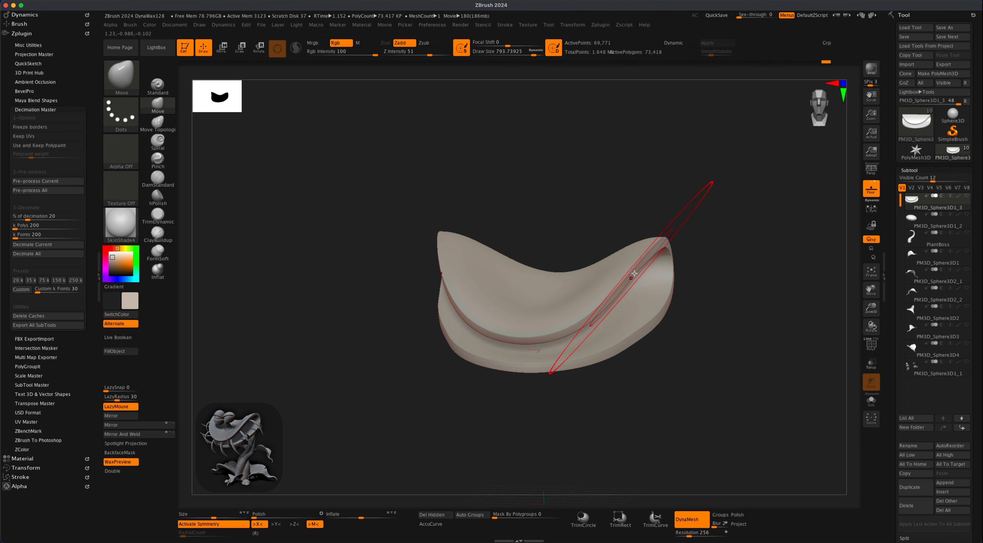
drag(682, 313, 657, 302)
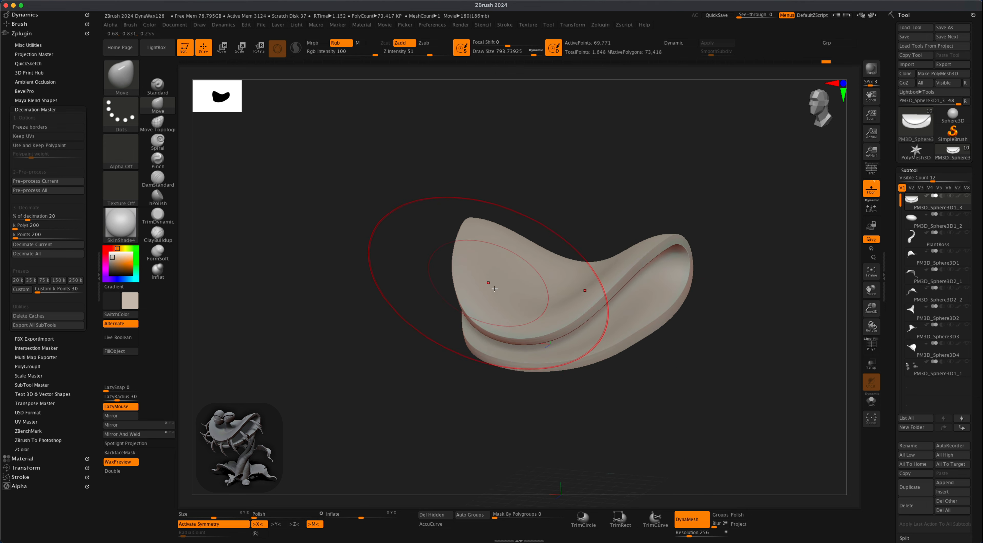
drag(645, 368, 550, 325)
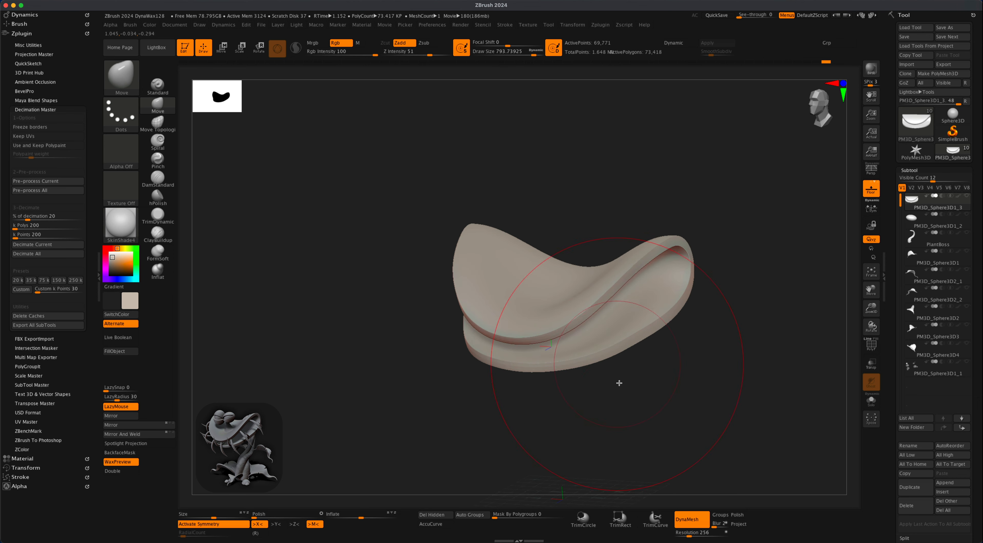
drag(640, 408, 619, 378)
Refine the opening and curvature of the folded shell's two jaws with the Move brush from an angled side view.
drag(546, 284, 545, 201)
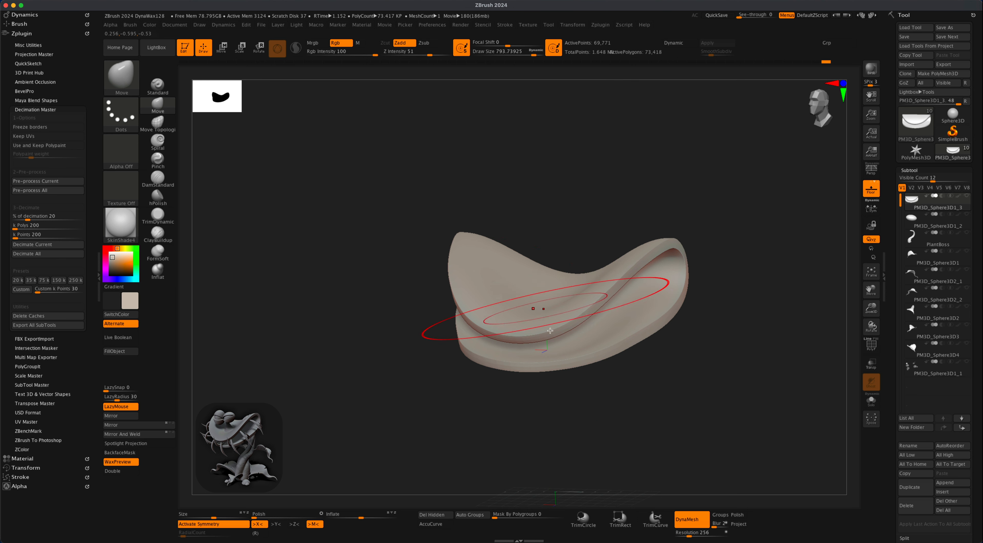
mouse_move(631, 339)
mouse_down()
mouse_move(630, 362)
mouse_move(592, 315)
mouse_up()
drag(646, 248, 654, 369)
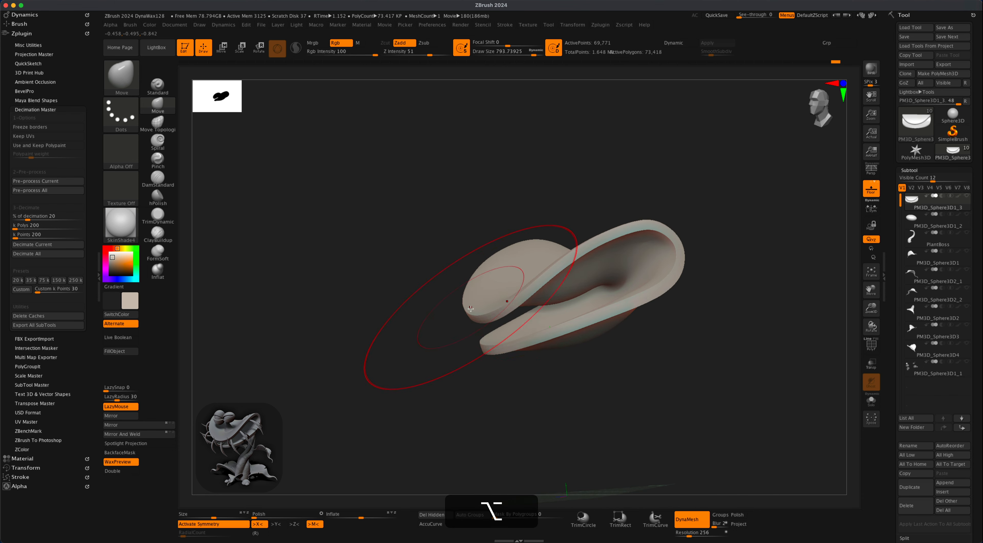
drag(471, 309, 596, 387)
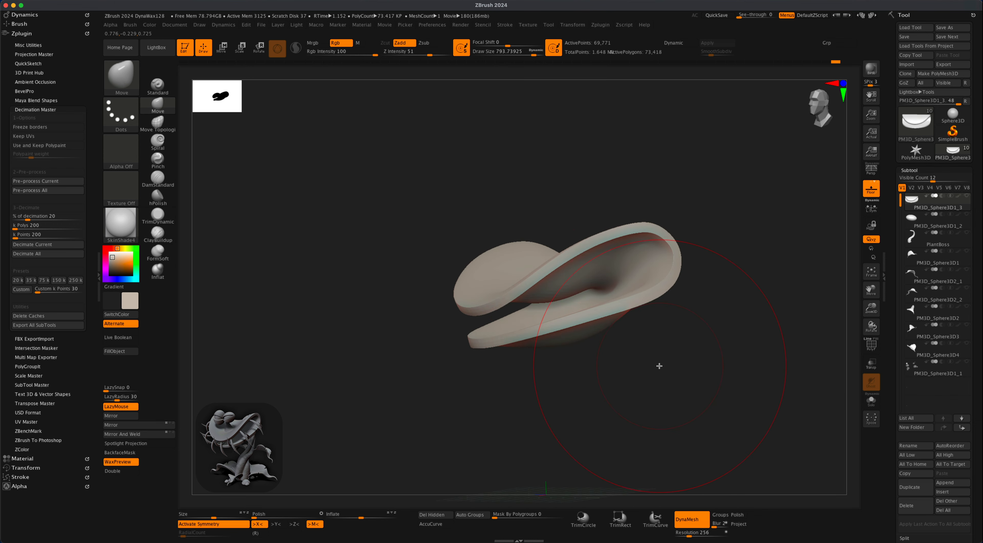
alt+drag(659, 366, 609, 335)
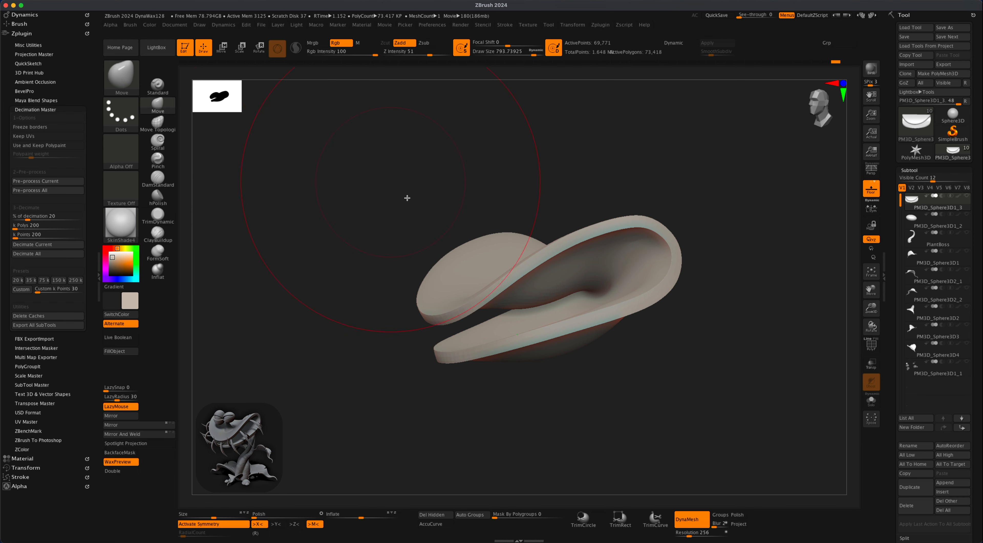
mouse_move(634, 362)
mouse_down()
mouse_move(632, 351)
mouse_move(644, 368)
mouse_move(650, 359)
mouse_move(640, 362)
mouse_move(659, 374)
mouse_move(652, 367)
mouse_move(684, 370)
mouse_move(666, 367)
mouse_up()
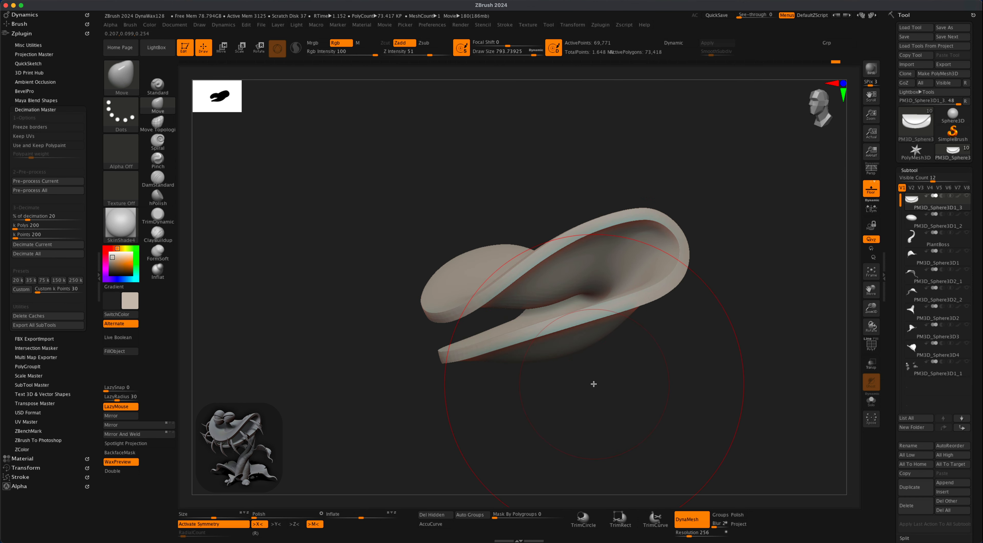
Subdivide the jaw mesh once and show all the other plant subtools again.
key(super+d)
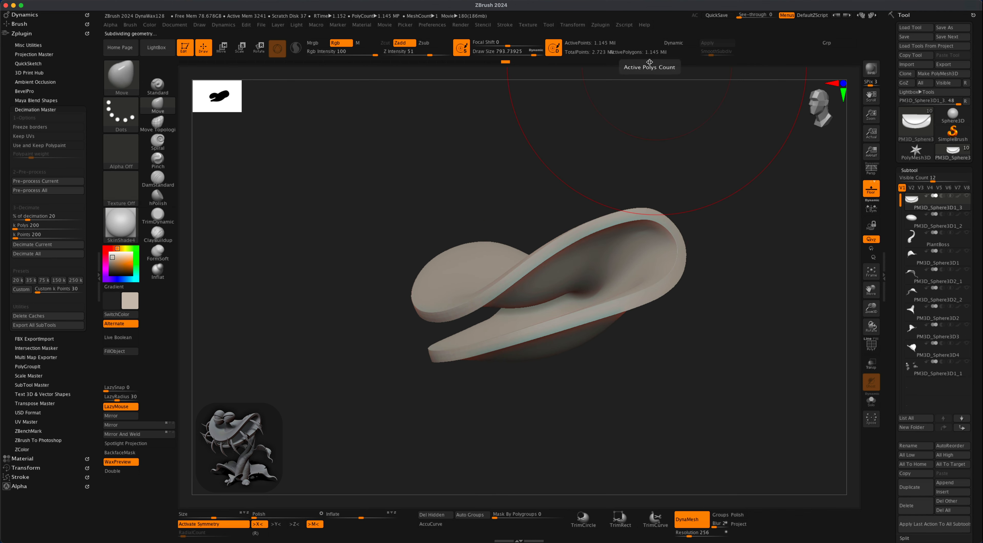
drag(706, 277, 718, 301)
drag(976, 342, 976, 314)
mouse_move(732, 311)
alt+mouse_down()
mouse_move(706, 321)
mouse_move(719, 318)
alt+mouse_up()
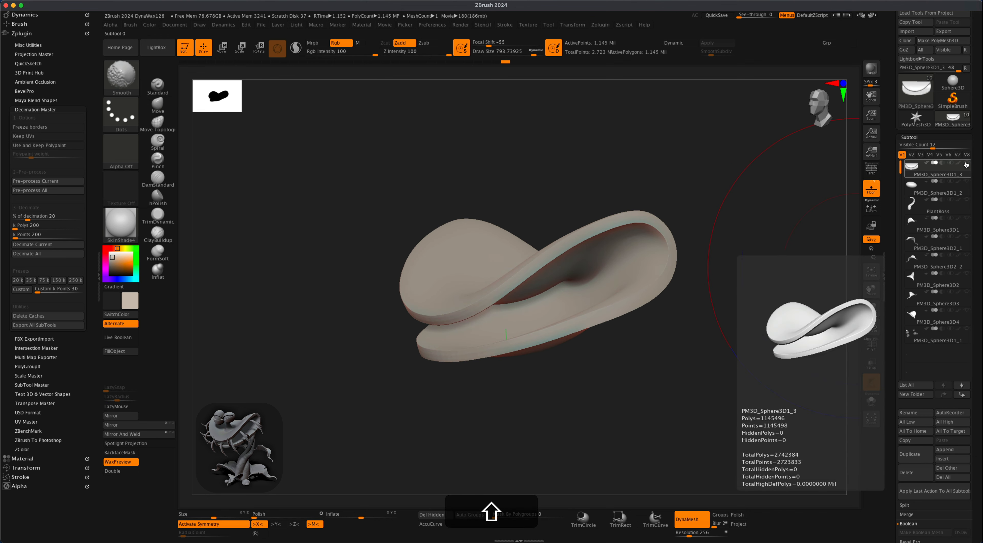
shift+click(967, 163)
Move and tilt the jaws with the transform gizmo so their back meets the bulb at the stem's tip.
shift+drag(751, 338, 863, 209)
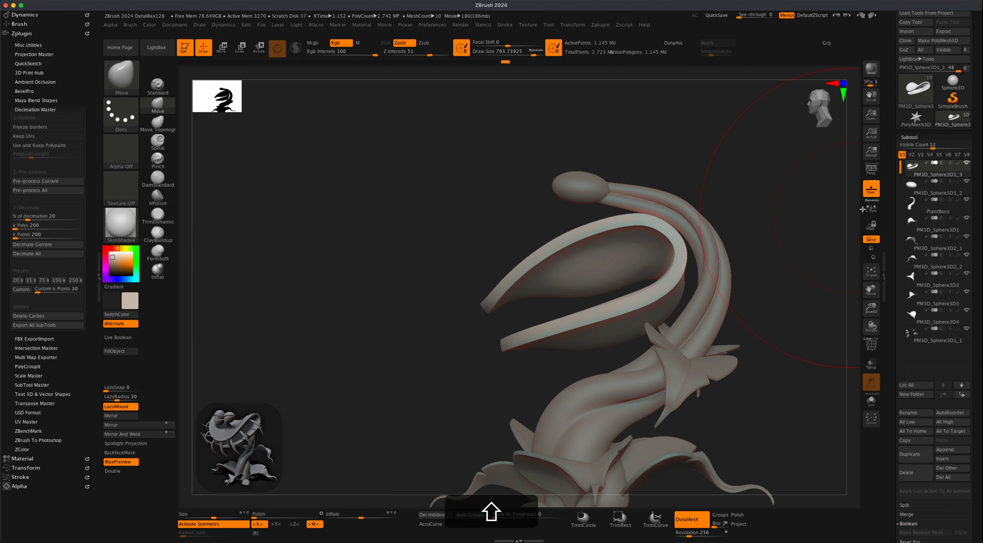
click(221, 55)
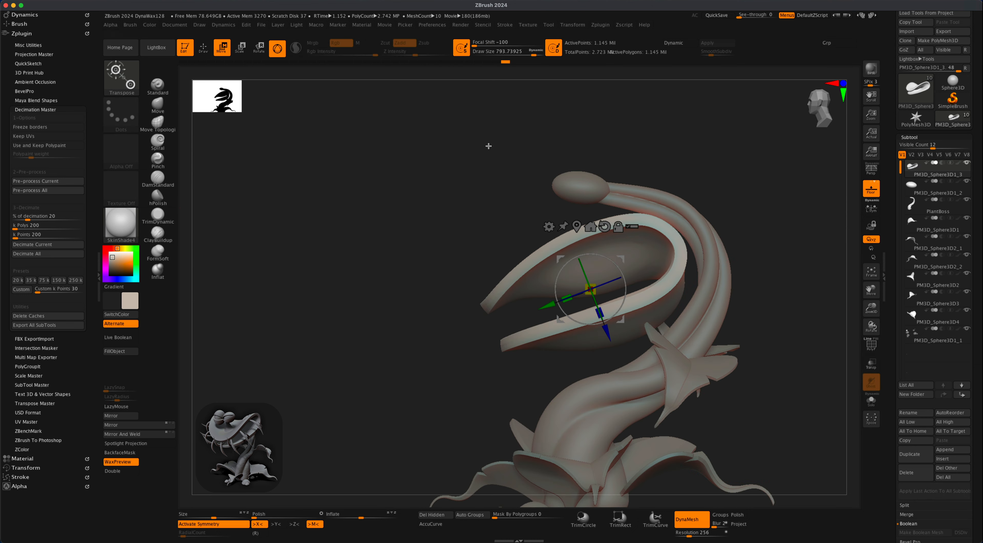
drag(619, 262, 502, 180)
alt+drag(534, 328, 525, 305)
drag(510, 241, 532, 199)
drag(420, 350, 430, 352)
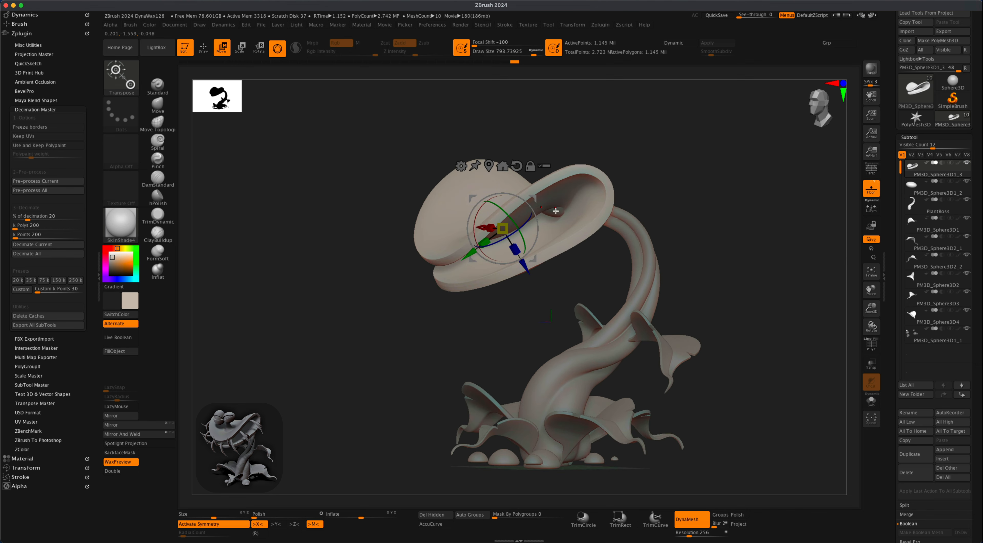
drag(692, 213, 758, 231)
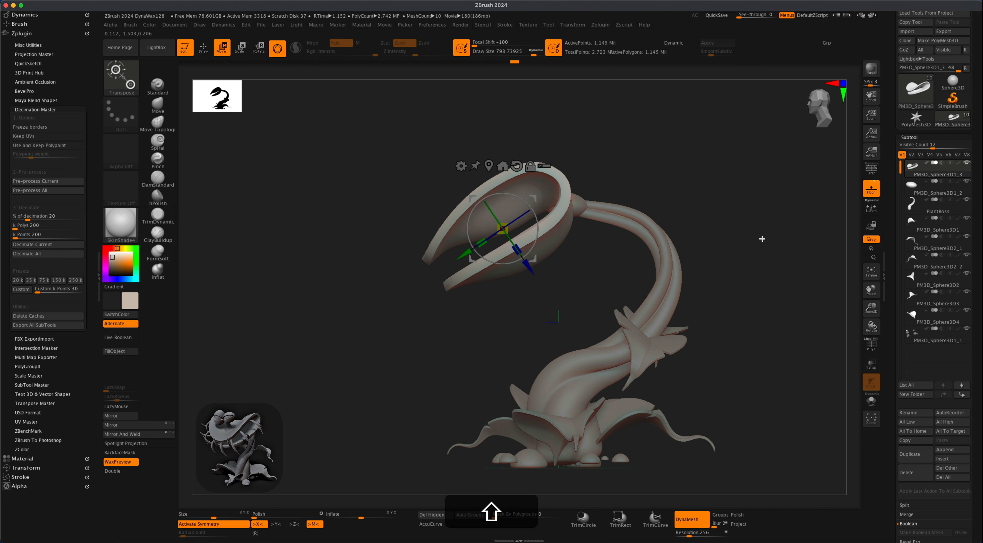
Slice off the part of the stem's bulb protruding into the mouth with KnifeRect, using transparency temporarily to see it.
click(873, 364)
alt+drag(783, 308, 790, 344)
alt+drag(655, 284, 599, 369)
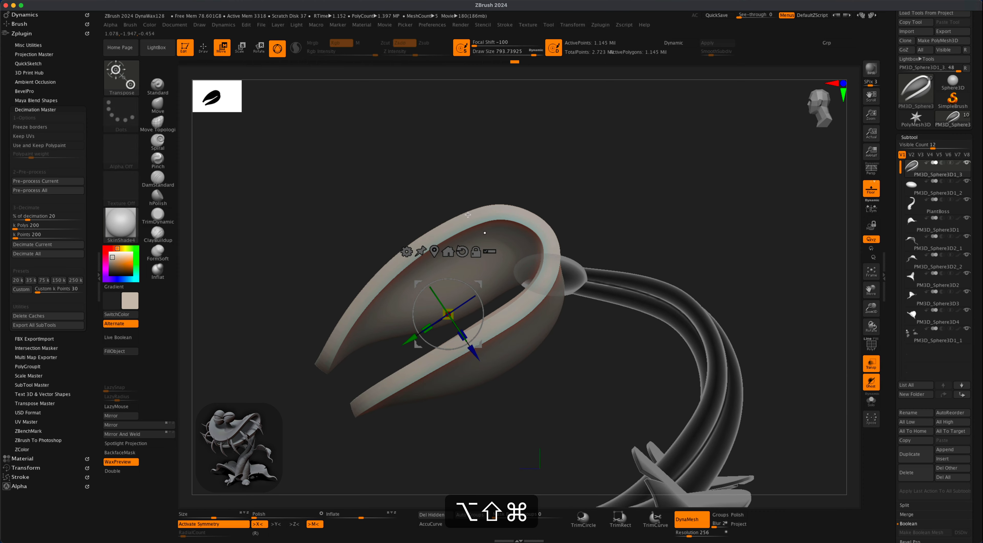
mouse_move(437, 169)
shift+super+mouse_down()
mouse_move(549, 356)
mouse_move(437, 169)
shift+super+mouse_up()
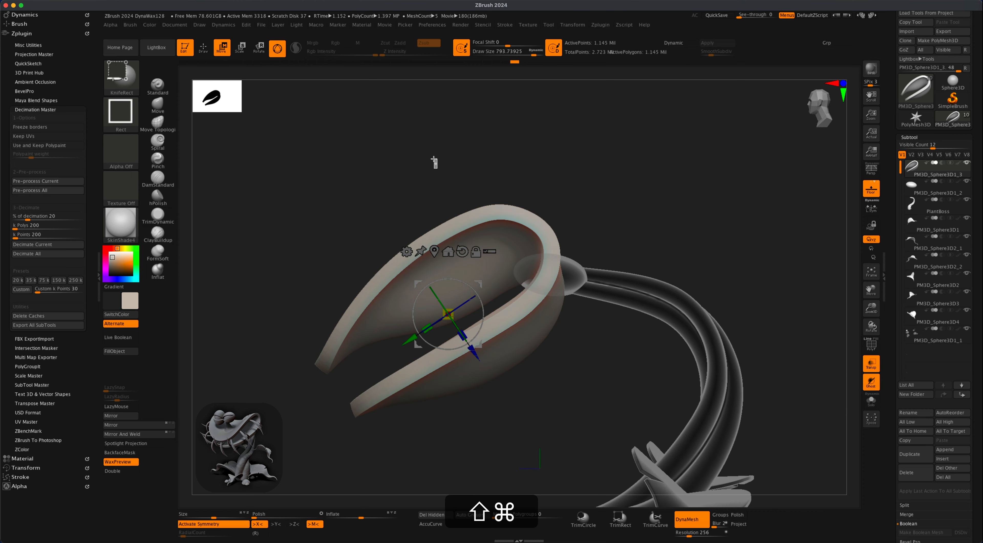
click(913, 187)
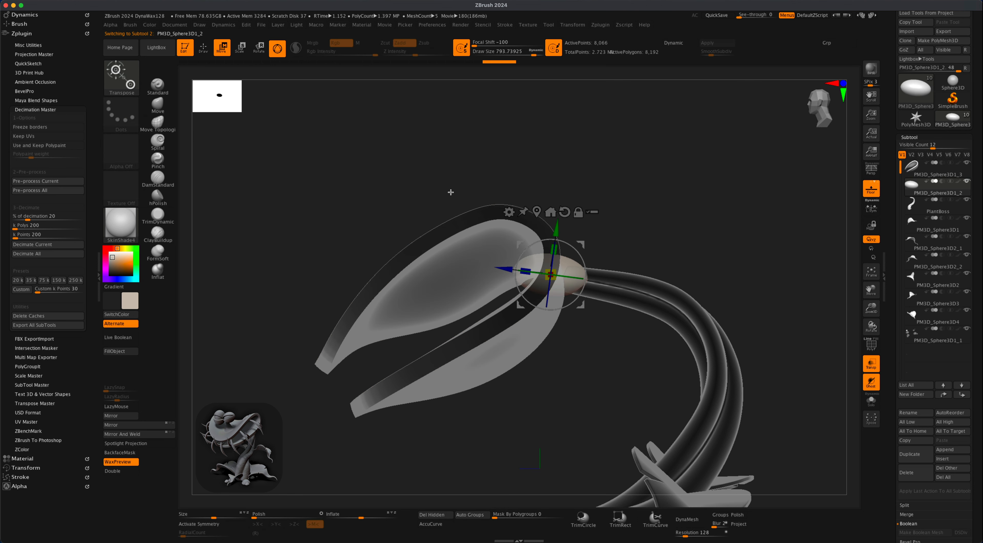
shift+super+drag(434, 143, 548, 380)
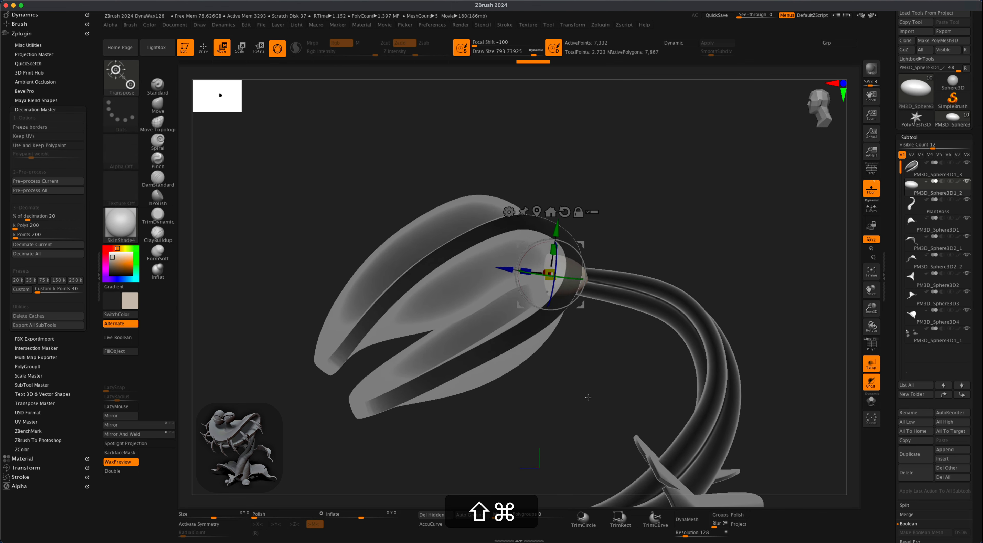
click(868, 367)
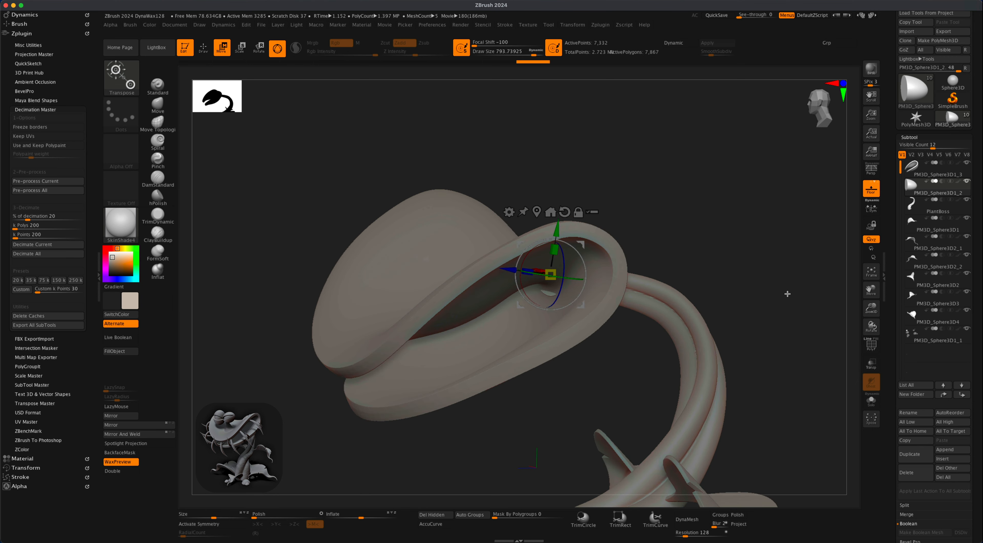
Trim a further slice off the front of the stem's bulb with KnifeRect so it follows the back of the jaws.
drag(752, 257, 703, 262)
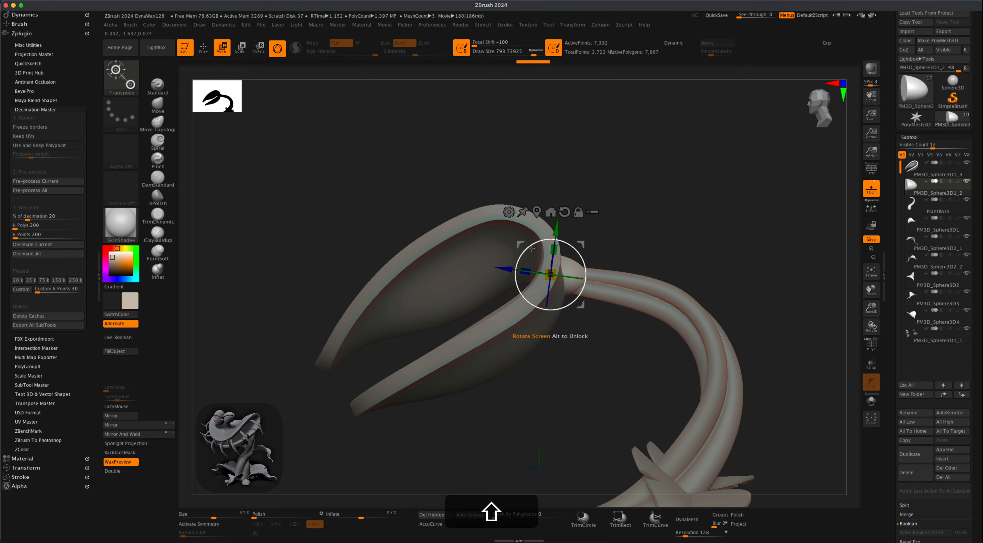
shift+super+drag(429, 167, 553, 393)
drag(735, 276, 568, 272)
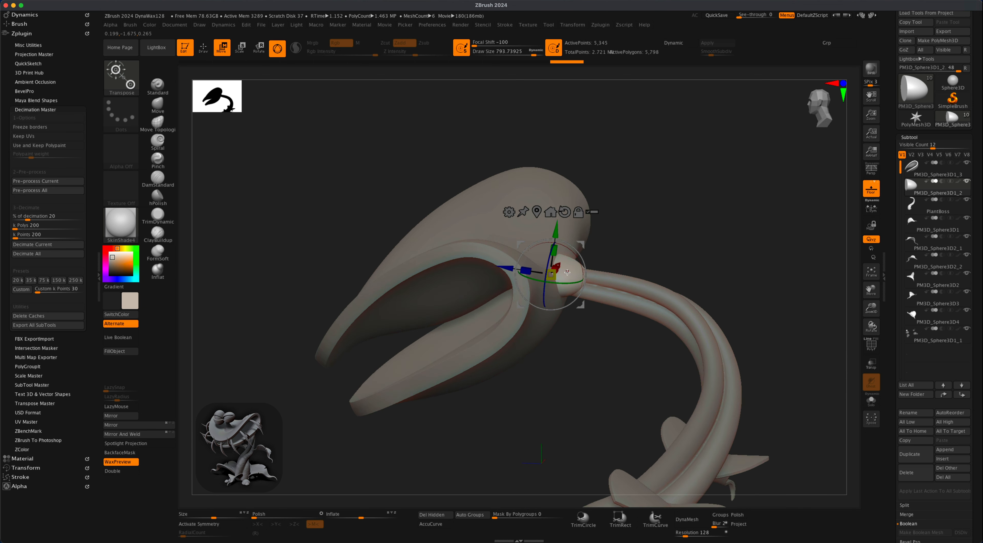
drag(652, 325, 629, 240)
drag(568, 260, 693, 239)
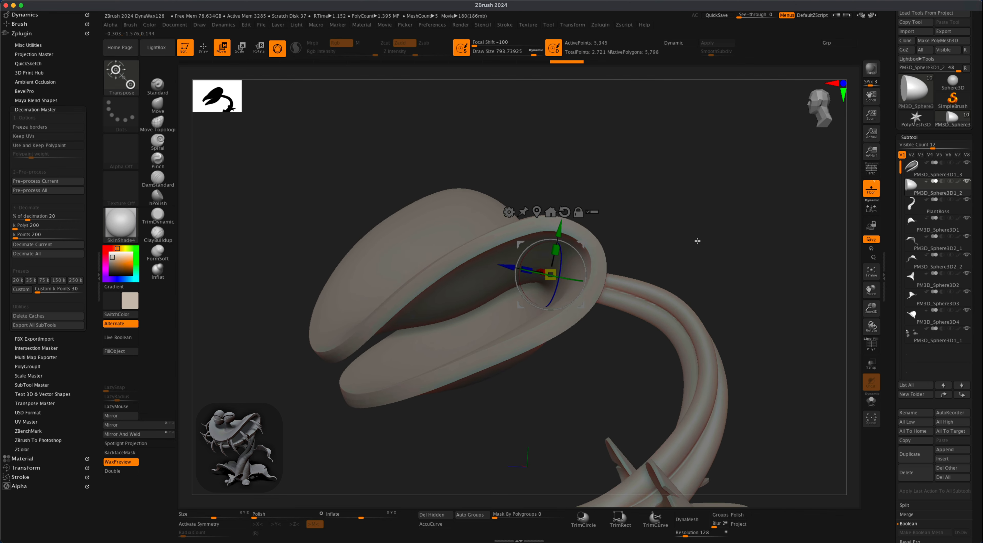
Turn on perspective, make the jaw subtool active and return to Draw mode with the whole plant in view.
alt+drag(581, 381, 836, 215)
click(872, 172)
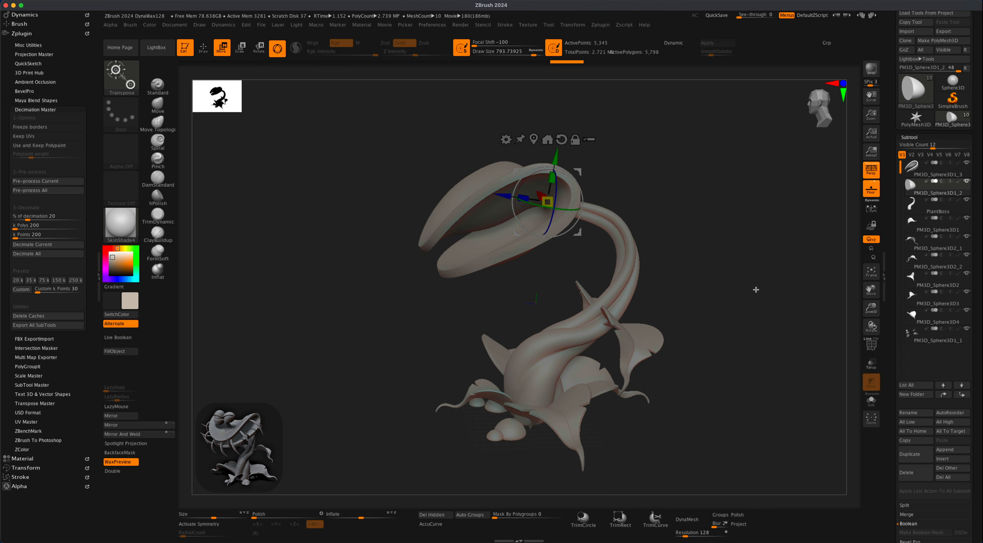
click(923, 171)
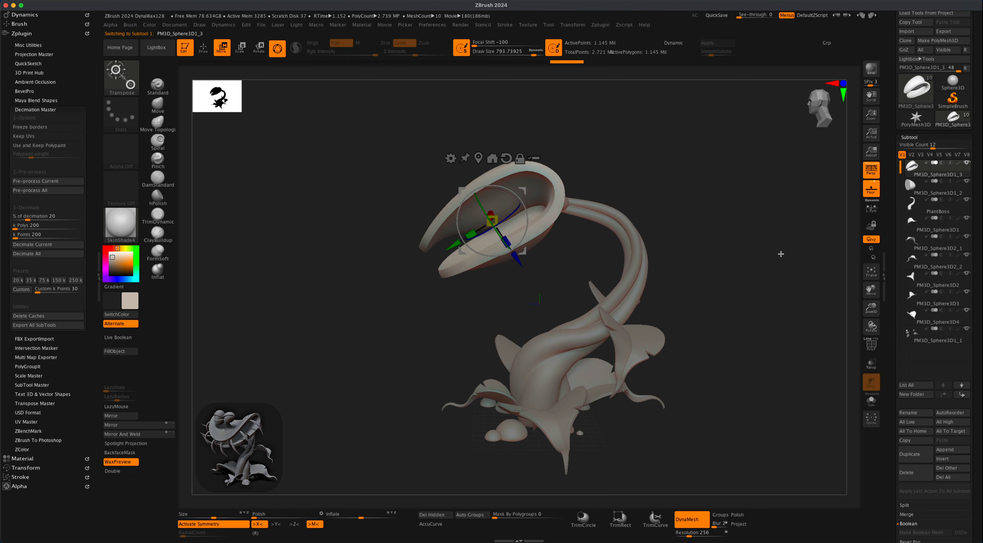
mouse_move(745, 333)
mouse_down()
mouse_move(751, 361)
mouse_move(720, 354)
mouse_move(716, 406)
mouse_move(713, 394)
mouse_up()
key(q)
mouse_move(712, 394)
alt+mouse_down()
mouse_move(723, 400)
mouse_move(752, 376)
alt+mouse_up()
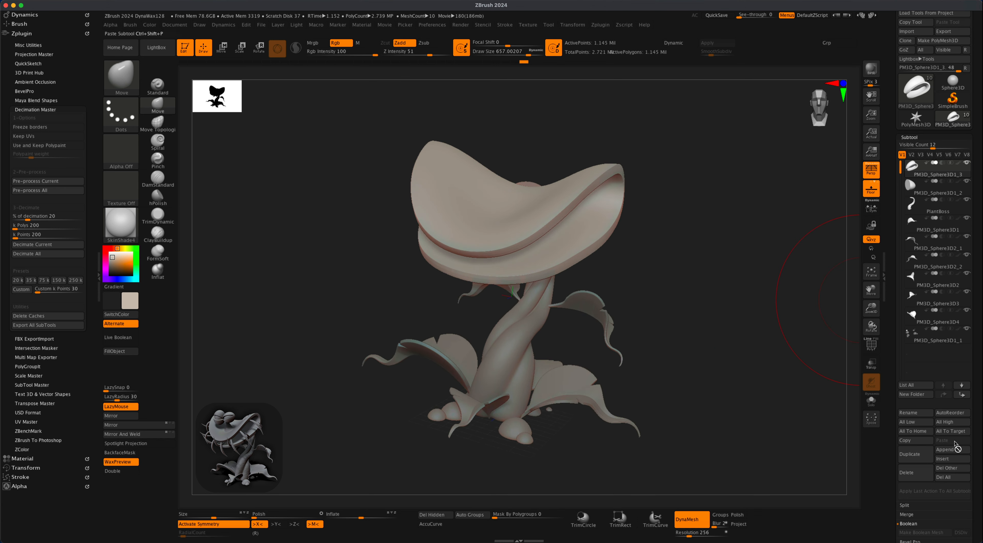
Append a Sphere3D as a new subtool and make it the active one.
click(953, 450)
click(688, 379)
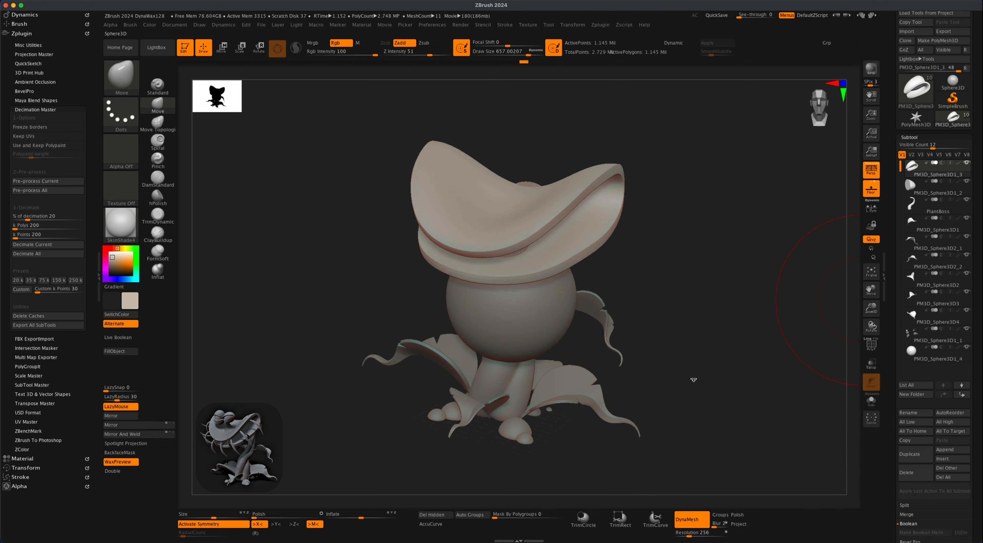
click(964, 357)
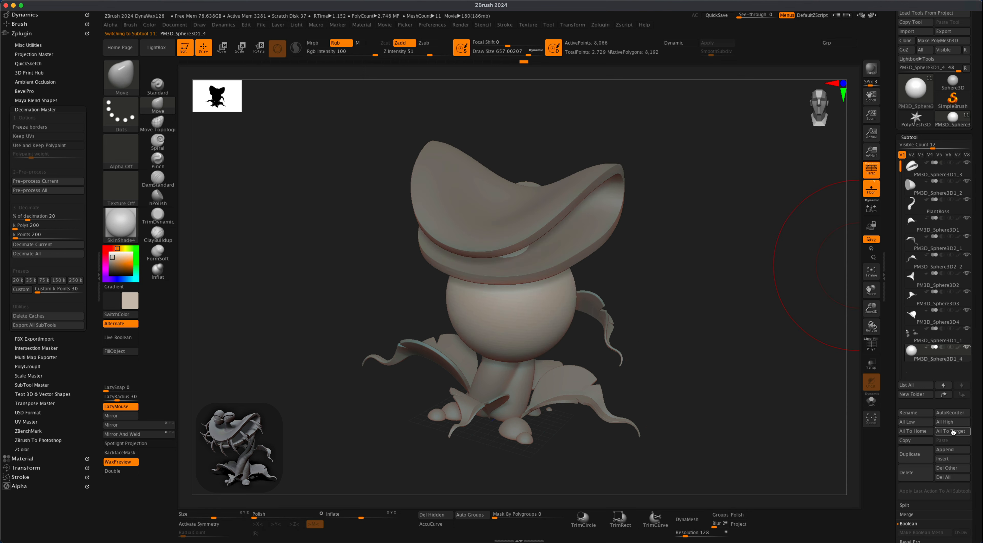
Move the new sphere subtool up the list to directly below the jaw subtool.
click(941, 396)
click(941, 396)
click(941, 396)
double_click(942, 396)
click(942, 396)
click(942, 396)
click(942, 396)
click(943, 396)
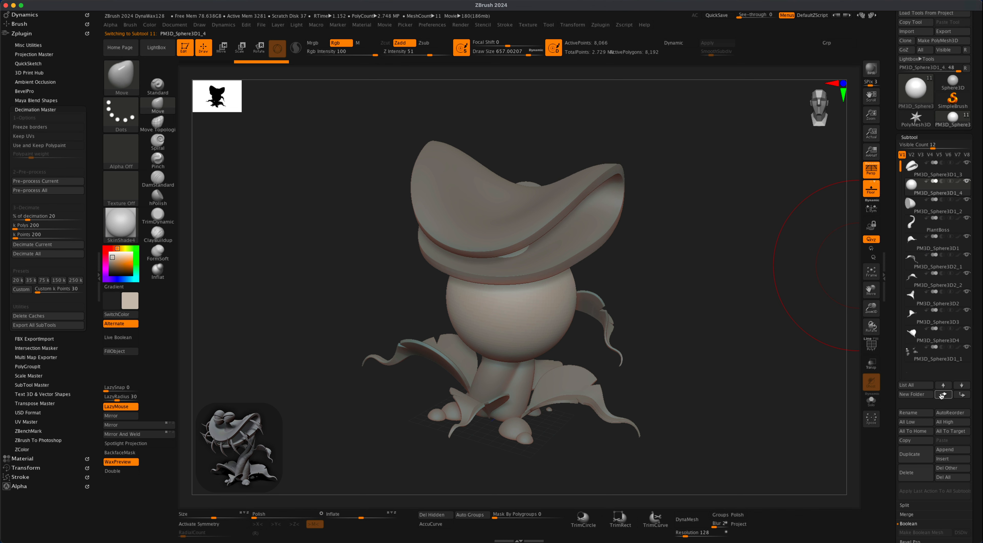
Move the new sphere subtool to the top of the list, shrink it and place it centred above the jaws.
click(942, 396)
drag(730, 321, 710, 321)
click(222, 49)
drag(705, 213, 716, 213)
drag(533, 249, 477, 146)
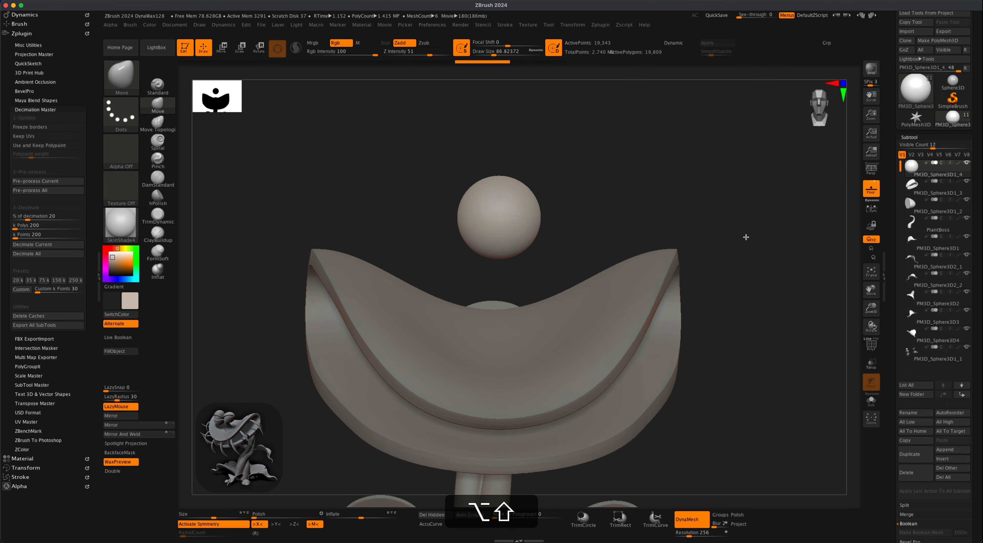
alt+shift+drag(746, 237, 717, 213)
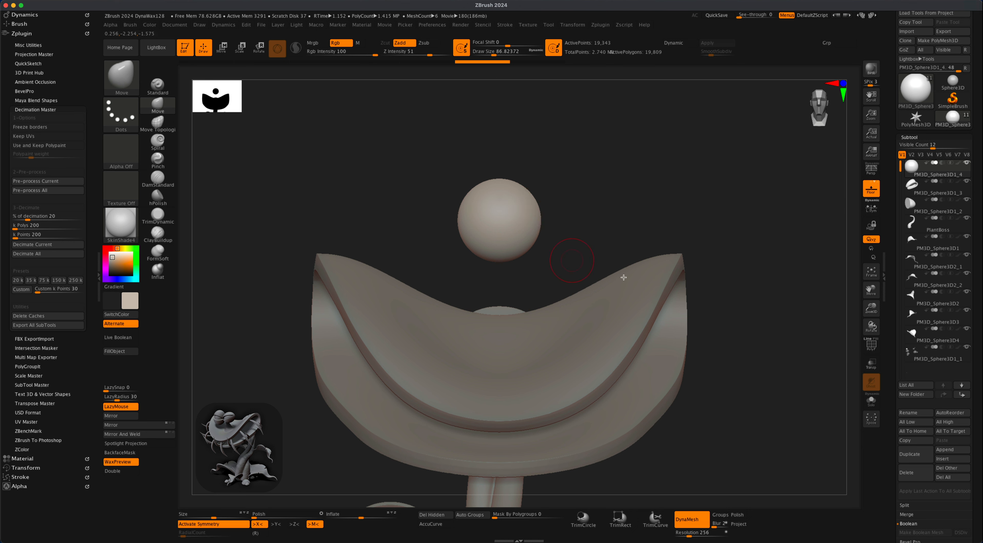
Duplicate the small sphere and enlarge the original slightly to form an eyelid shell around the copy.
click(912, 454)
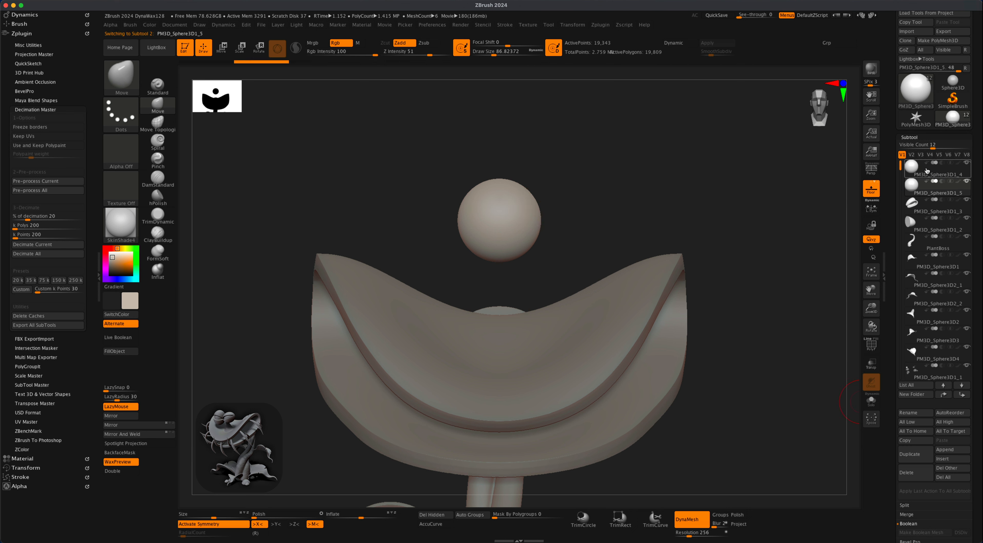
click(914, 170)
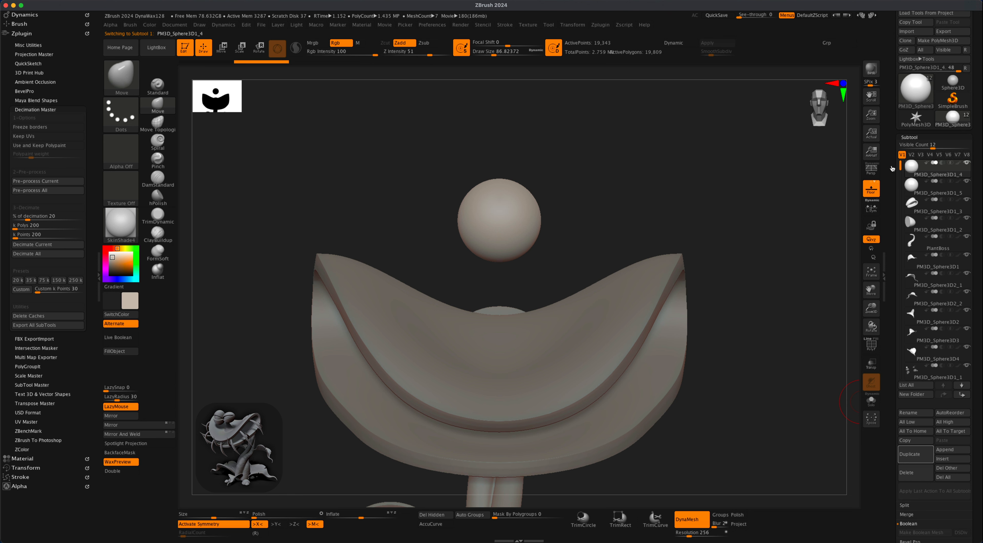
click(219, 51)
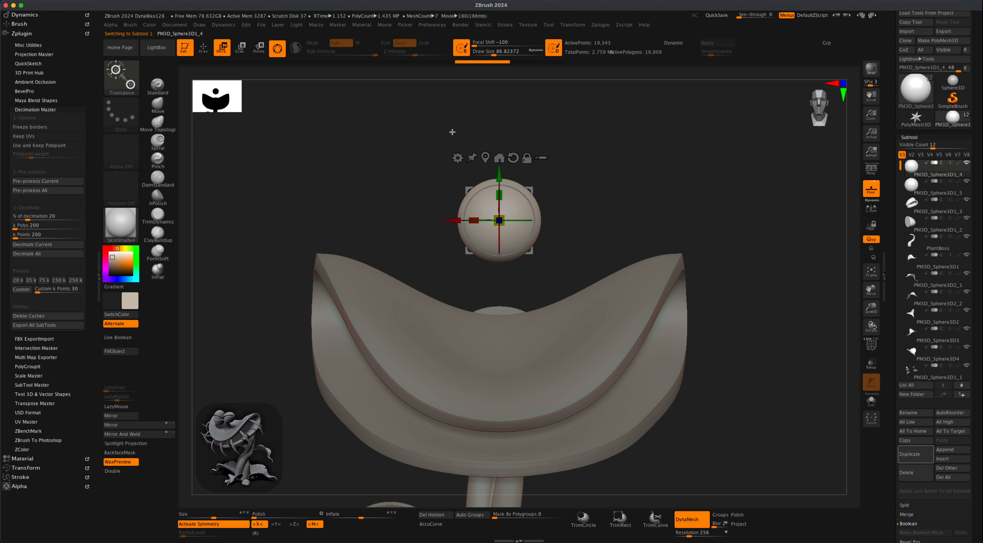
drag(503, 215, 516, 198)
Fit the inner eyeball sphere's size inside the eyelid shell with the rest of the plant temporarily hidden.
click(875, 368)
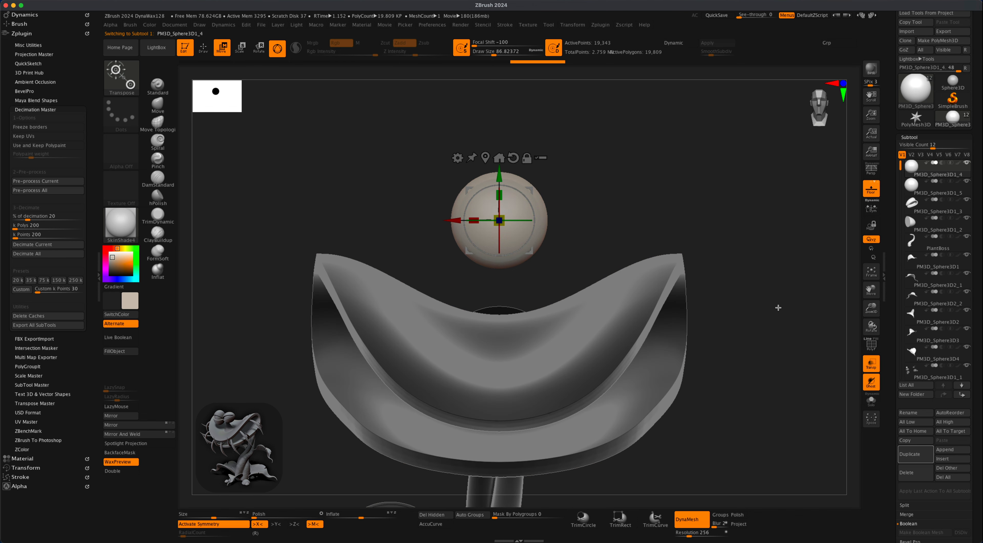
click(961, 189)
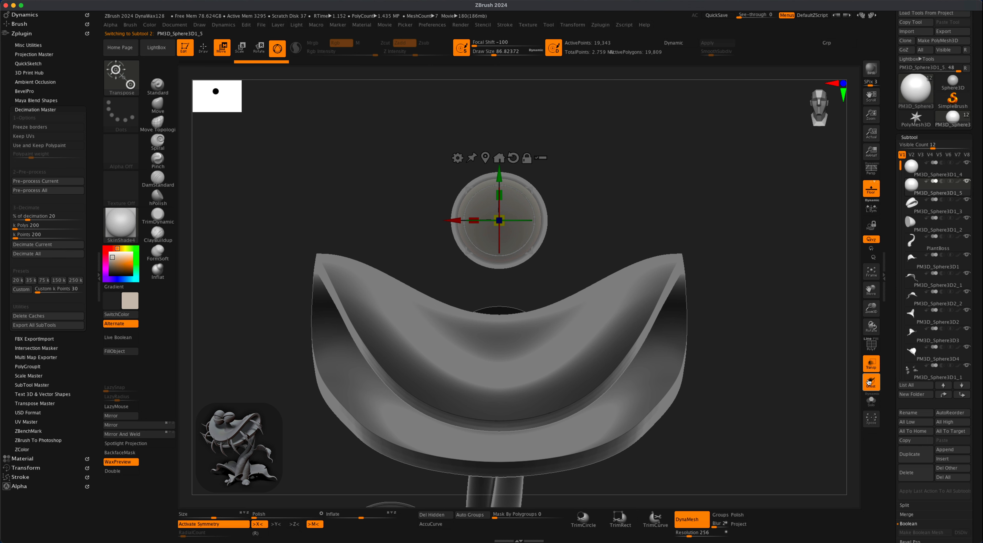
drag(506, 215, 503, 217)
click(874, 366)
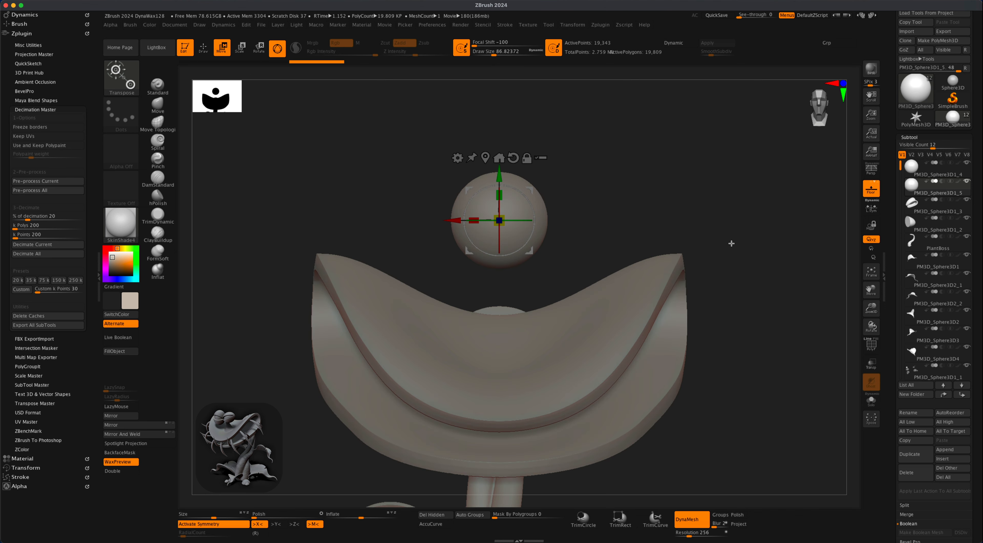
Cut a wedge out of the front of the outer shell with KnifeCurve to open the eyelids around the eyeball.
click(920, 168)
drag(718, 180, 449, 152)
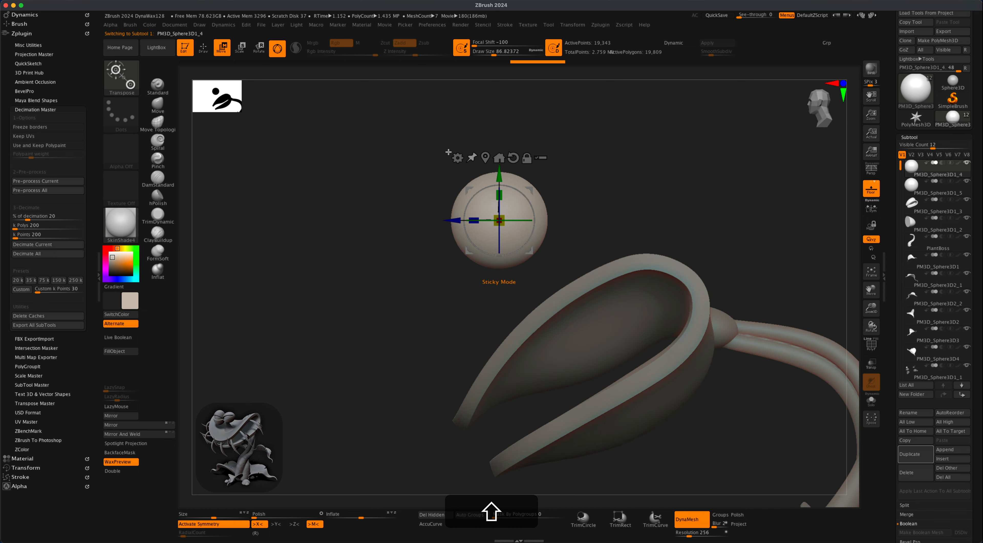
key(shift+super)
click(139, 89)
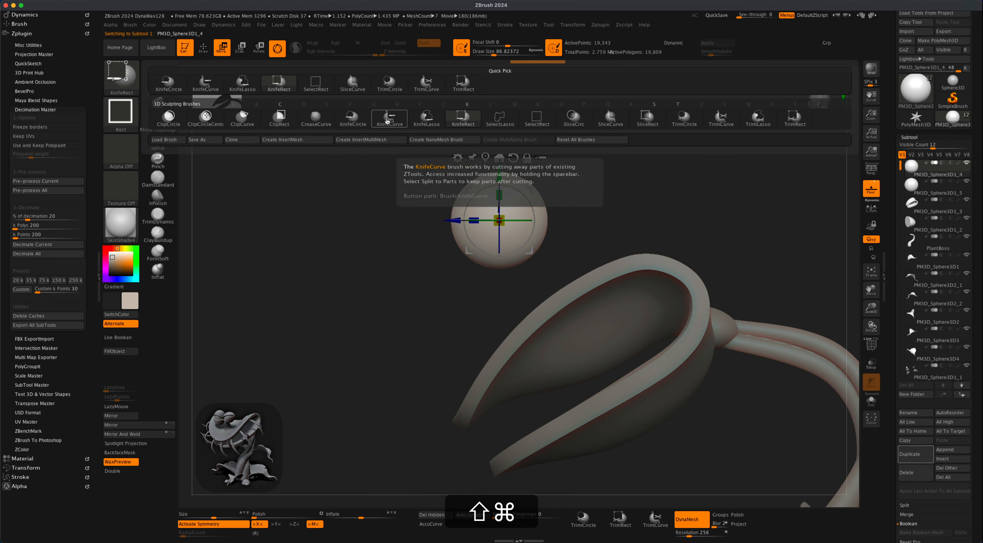
click(387, 121)
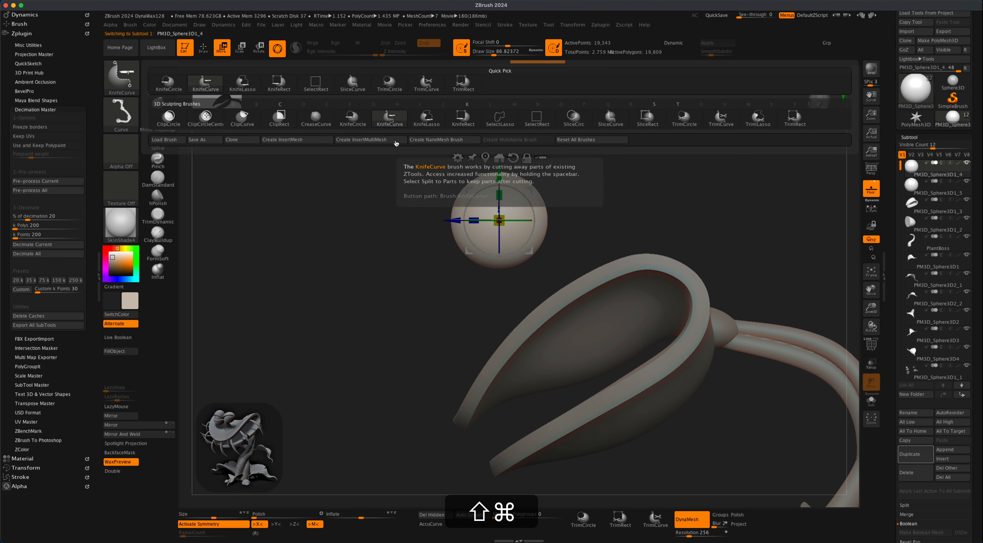
click(204, 56)
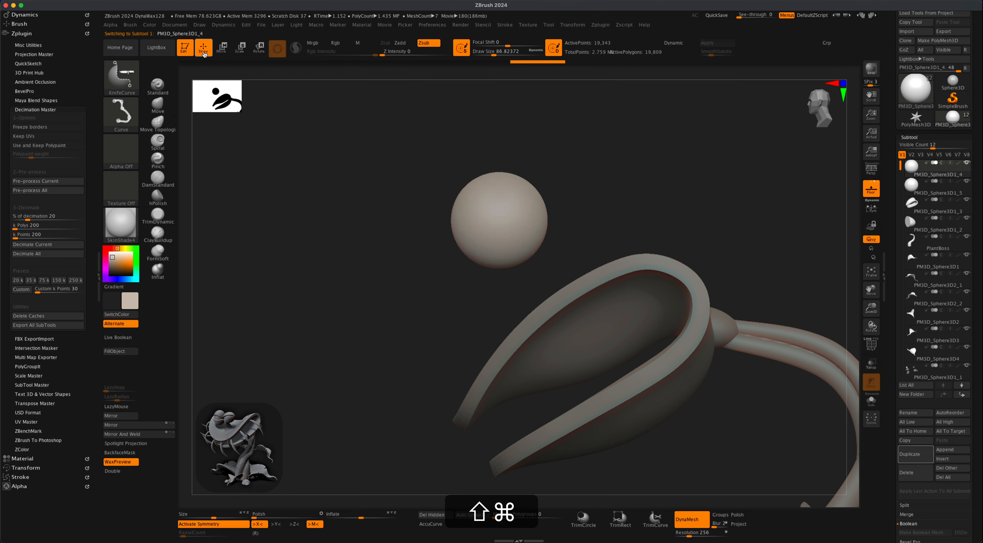
shift+super+drag(412, 245, 499, 219)
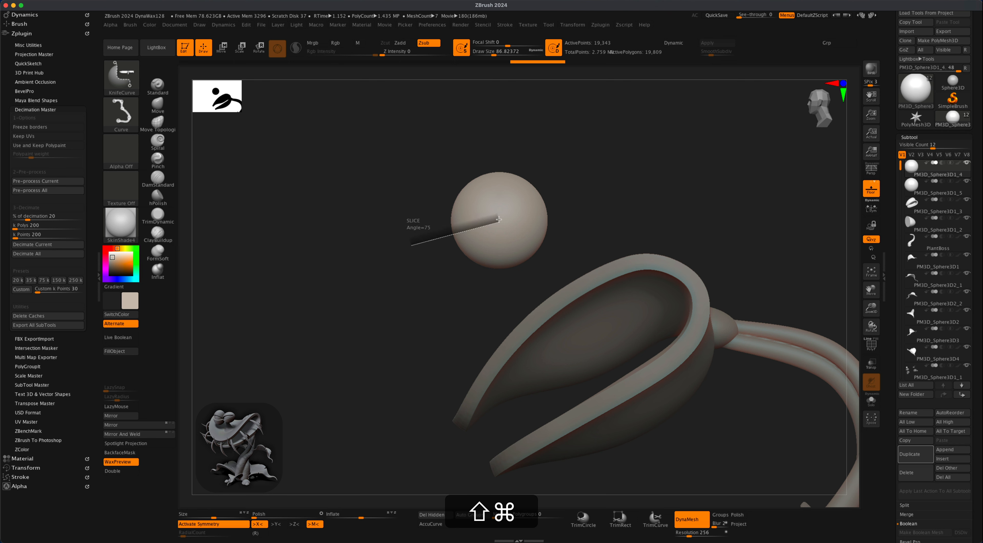
alt+shift+super+drag(499, 219, 401, 179)
mouse_move(398, 250)
mouse_down()
mouse_move(421, 272)
mouse_move(453, 279)
mouse_move(406, 277)
mouse_move(462, 275)
mouse_up()
shift+drag(634, 206, 637, 208)
drag(723, 185, 752, 202)
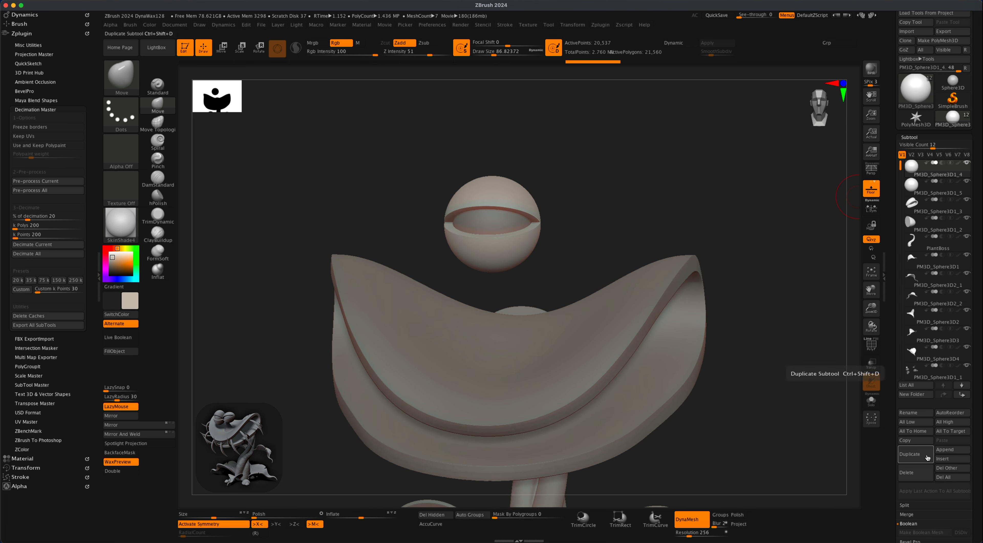
Merge the eyelid shell down with the eyeball sphere and stretch the combined eye slightly taller.
scroll(948, 493, down, 1)
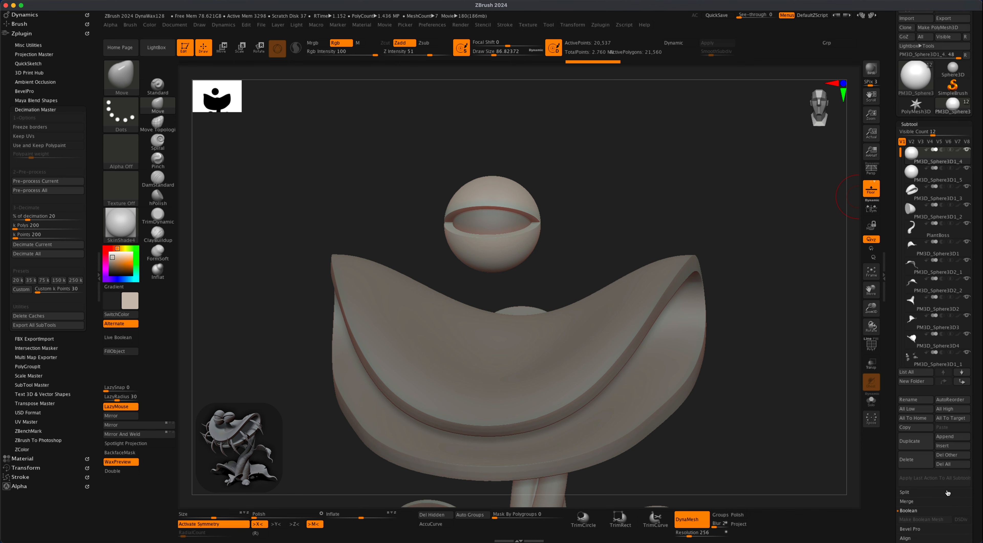
click(933, 503)
click(924, 510)
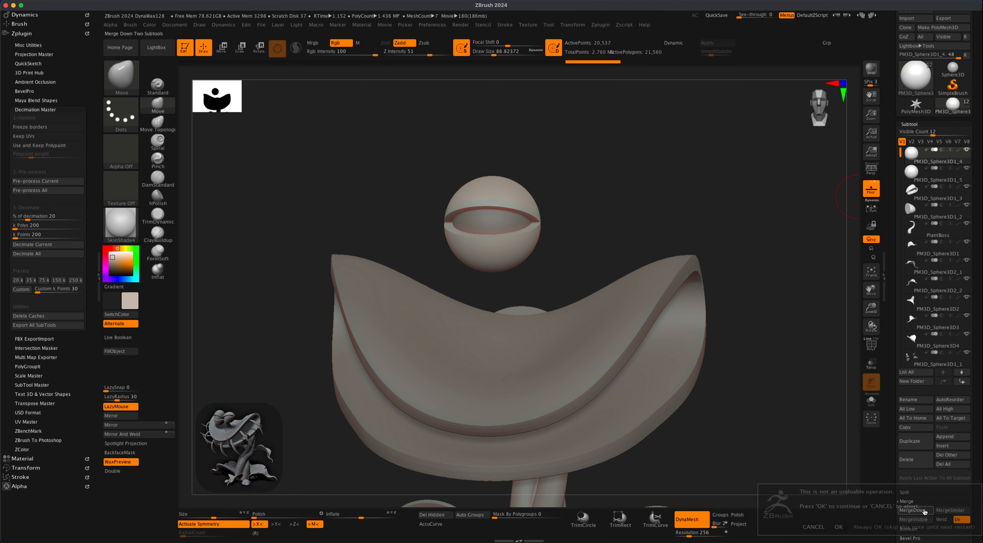
click(840, 528)
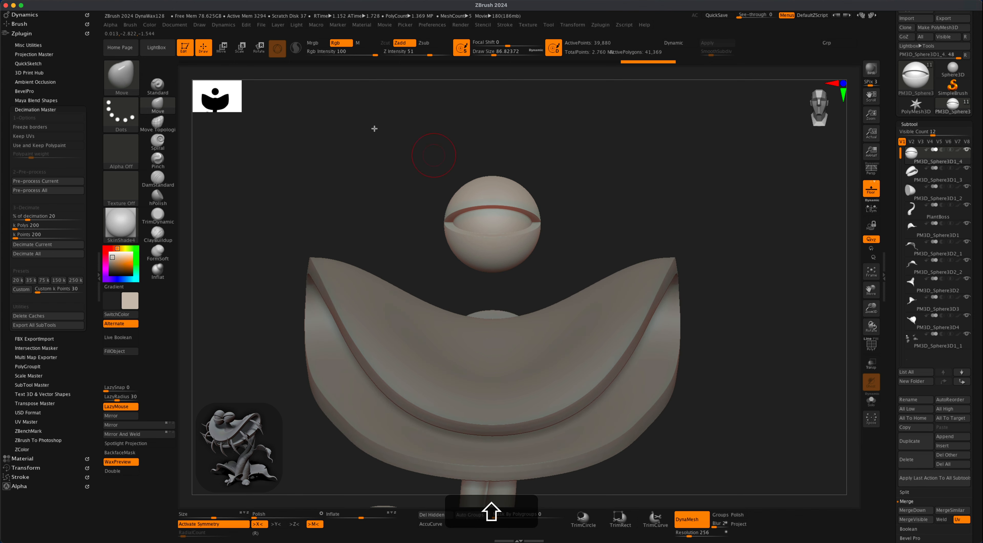
click(222, 47)
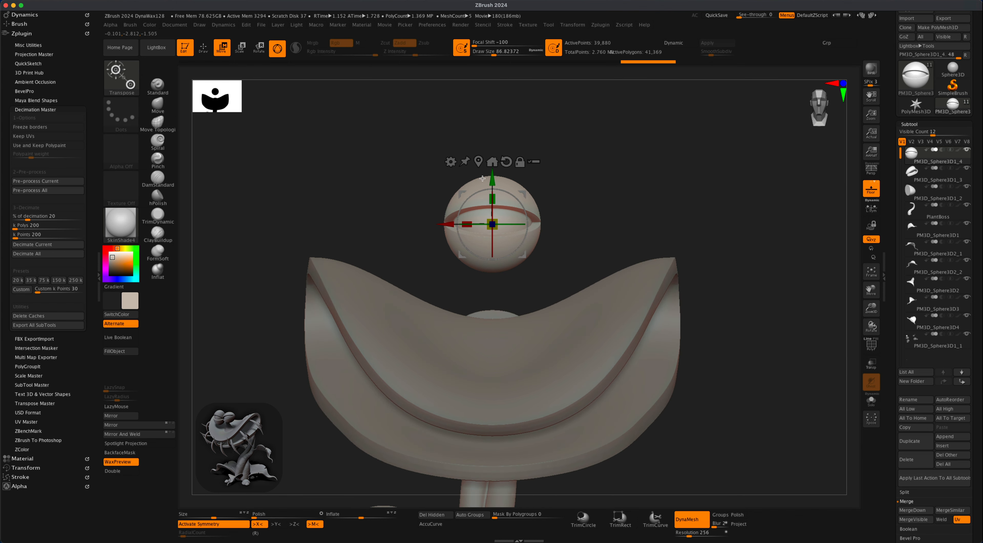
drag(493, 199, 519, 193)
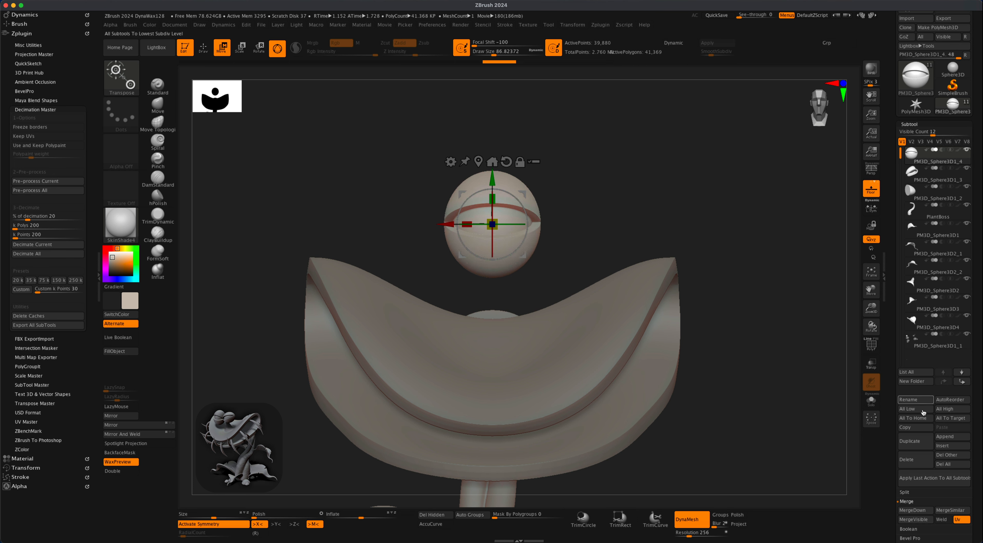
Duplicate the eye and, with symmetry off, move the copy along X until it sits right beside the original.
click(925, 443)
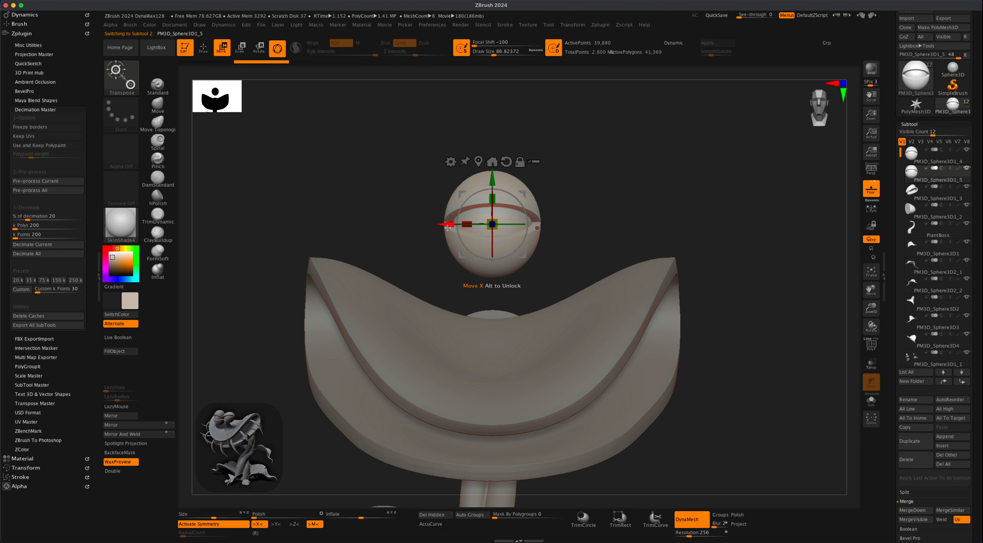
key(x)
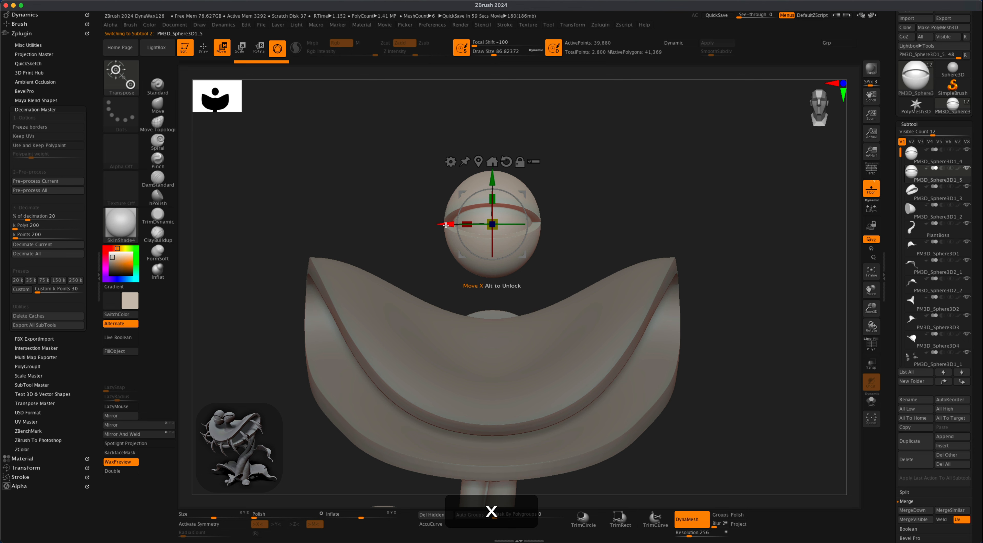
drag(446, 226, 544, 215)
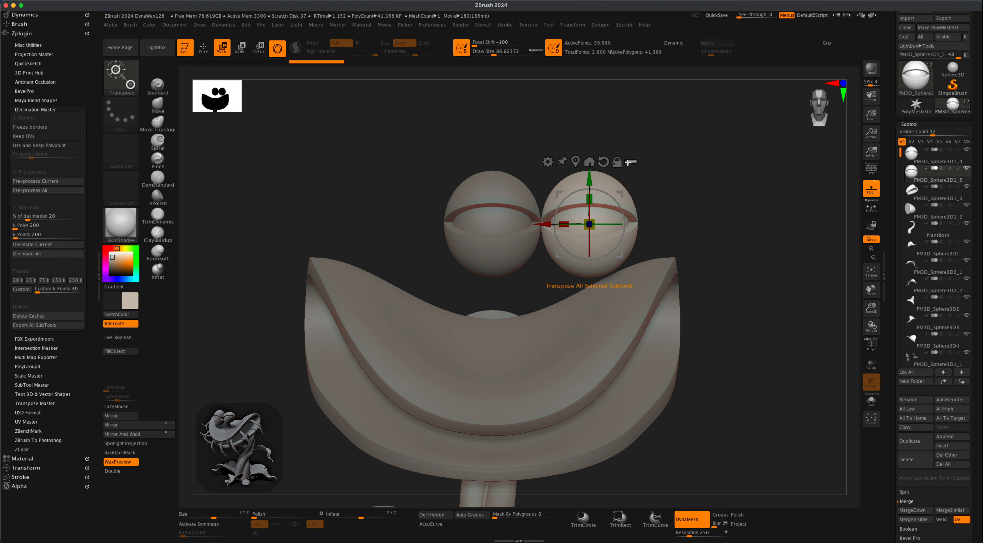
Move both eyes together along X to centre them above the stem, showing only the eyes and the fully masked stem.
shift+click(967, 169)
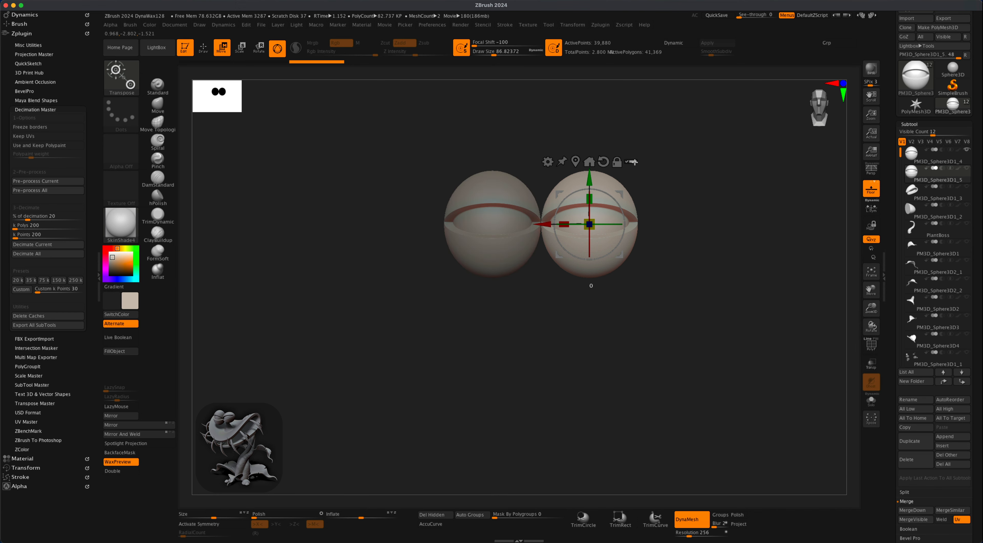
drag(546, 223, 508, 216)
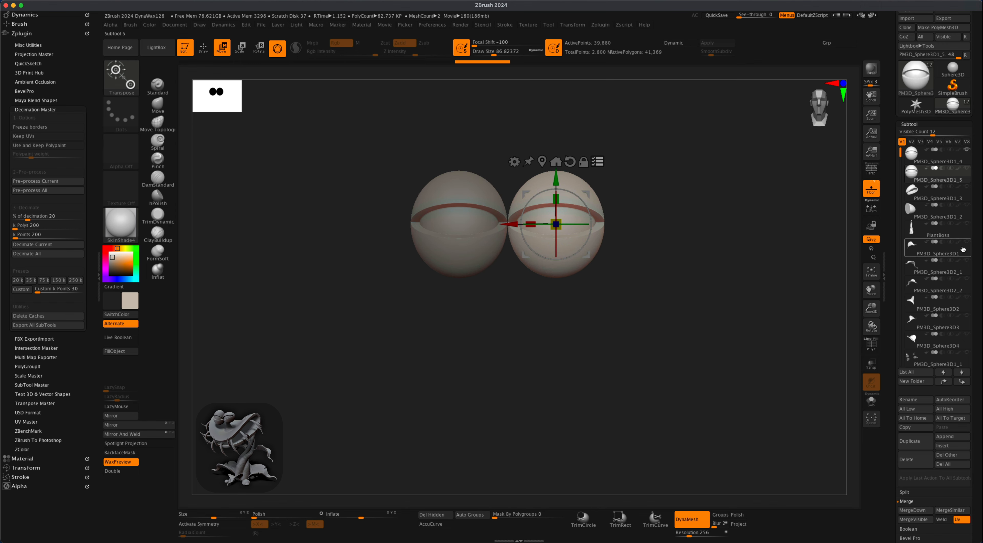
click(968, 227)
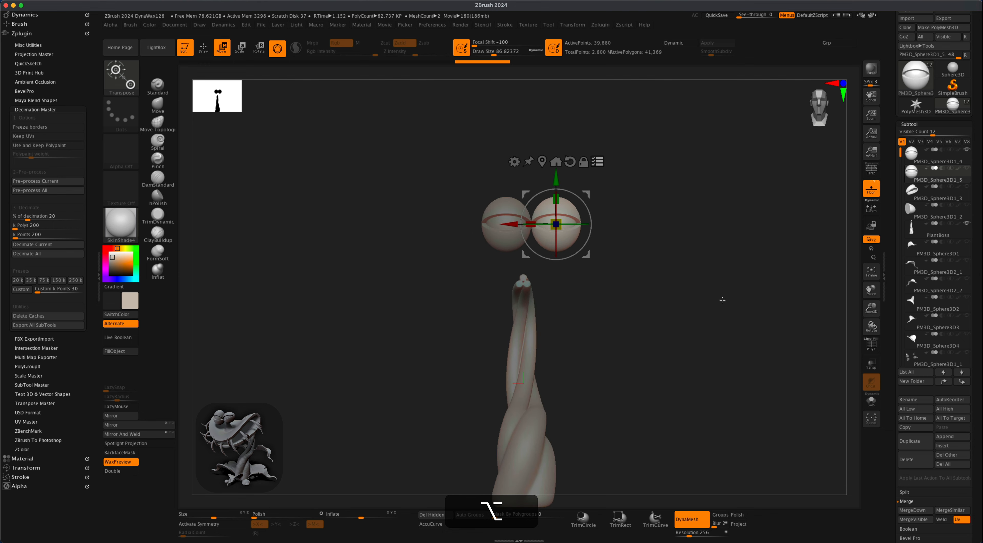
click(955, 233)
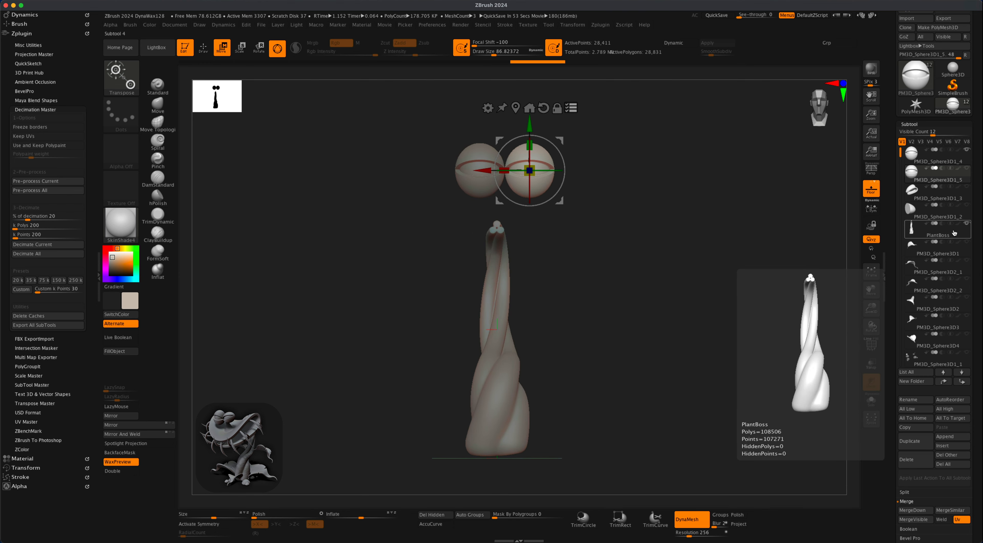
mouse_move(378, 475)
super+mouse_down()
mouse_move(582, 424)
mouse_move(520, 210)
mouse_move(393, 202)
mouse_move(389, 214)
super+mouse_up()
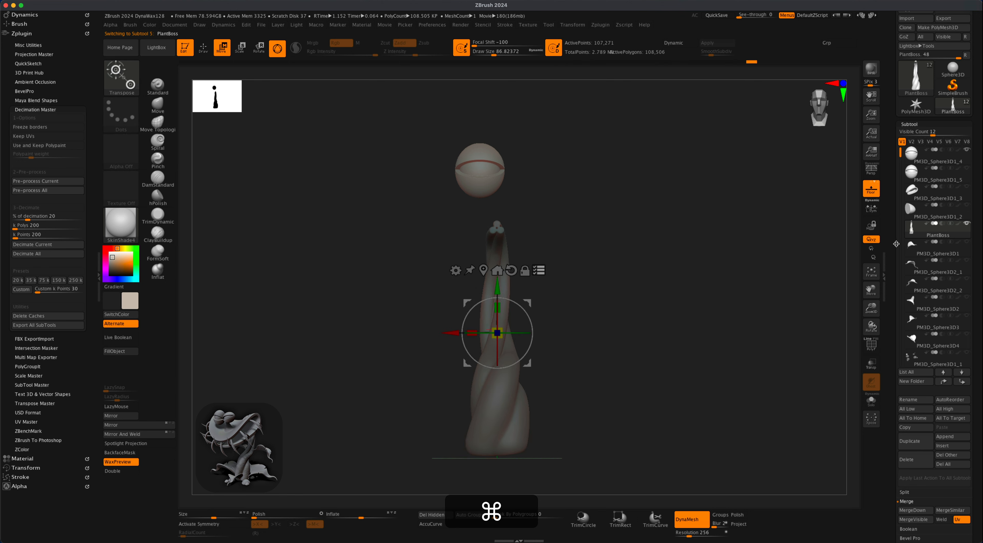
click(966, 169)
click(957, 177)
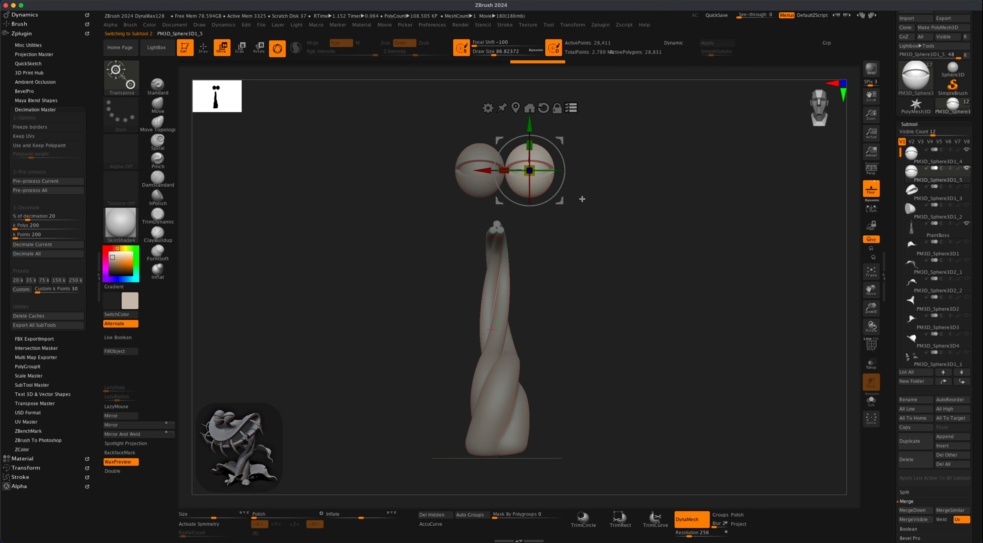
mouse_move(486, 172)
mouse_down()
mouse_move(437, 176)
mouse_move(487, 177)
mouse_move(456, 176)
mouse_move(475, 170)
mouse_up()
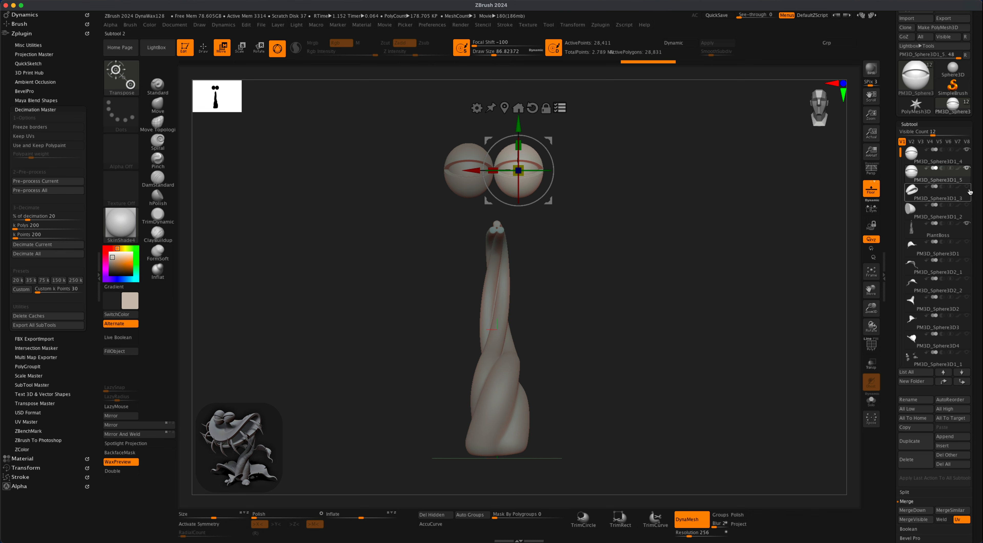
Show all subtools again and clear the mask from the PlantBoss stem.
shift+click(968, 187)
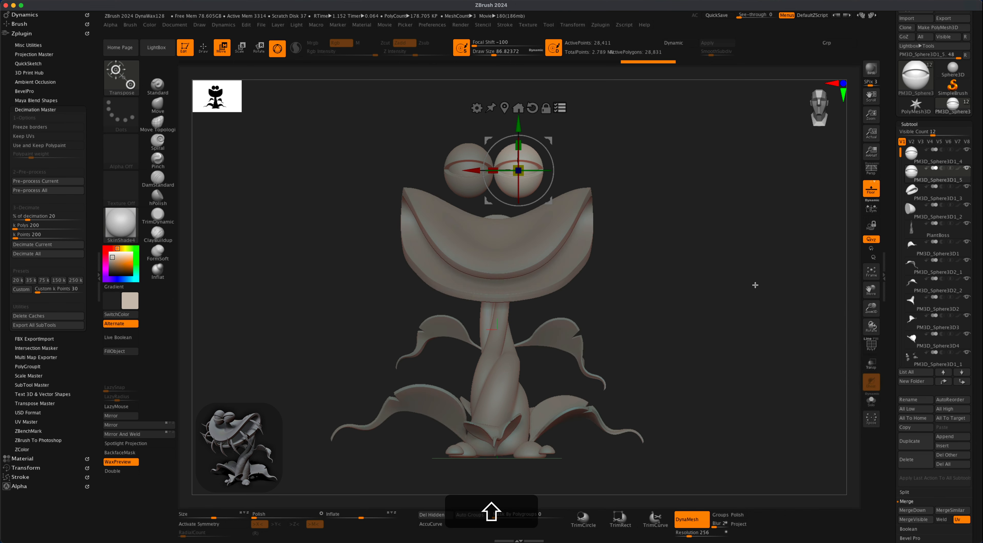
click(923, 232)
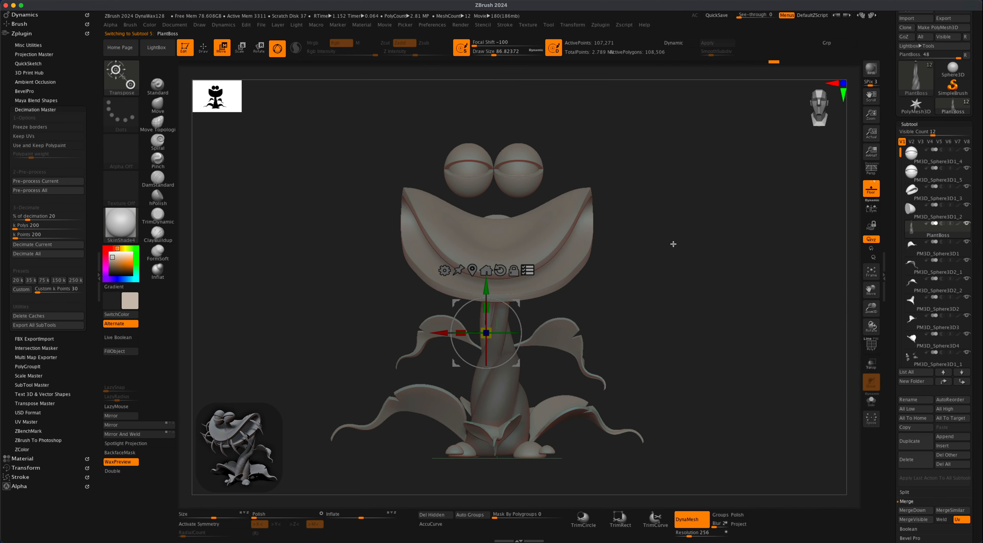
super+drag(670, 215, 798, 220)
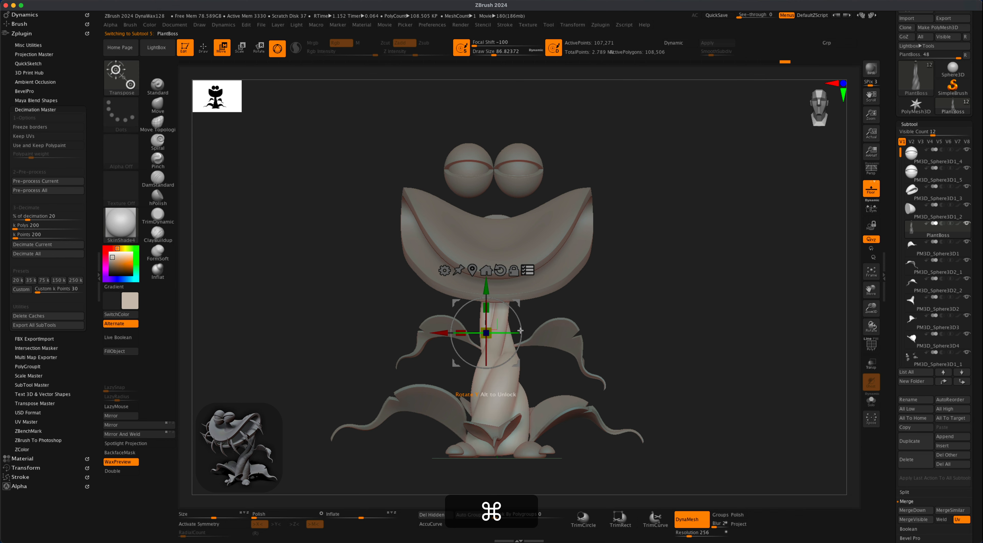
drag(669, 339, 656, 338)
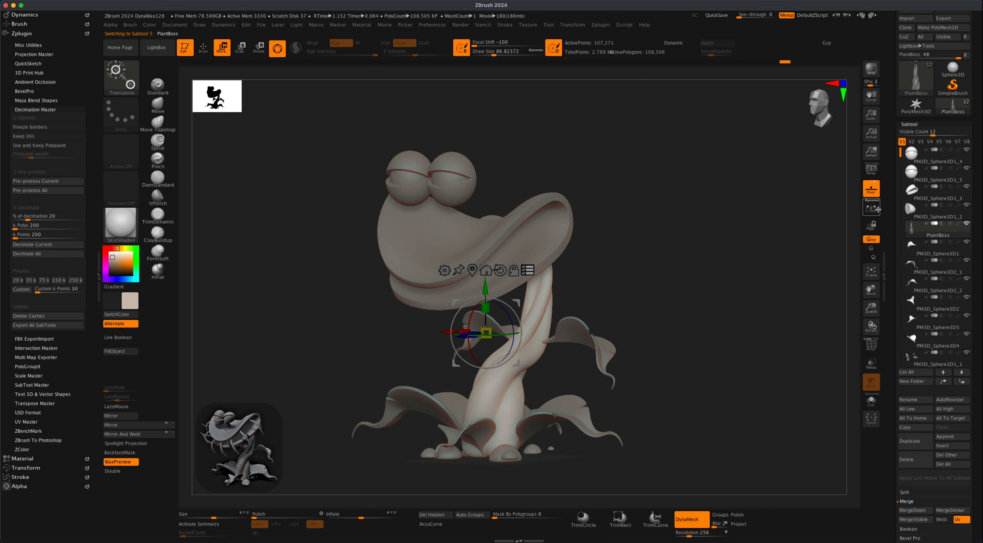
Turn off transposing of all selected subtools, squash the duplicated eye along Y to about 0.76, and tilt it slightly.
click(965, 177)
alt+drag(731, 264, 746, 273)
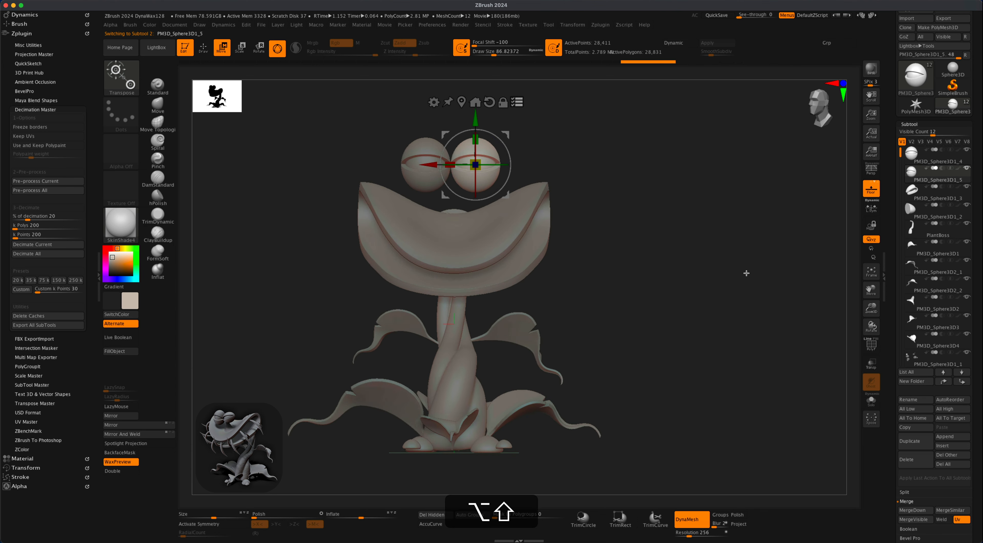
drag(609, 198, 590, 198)
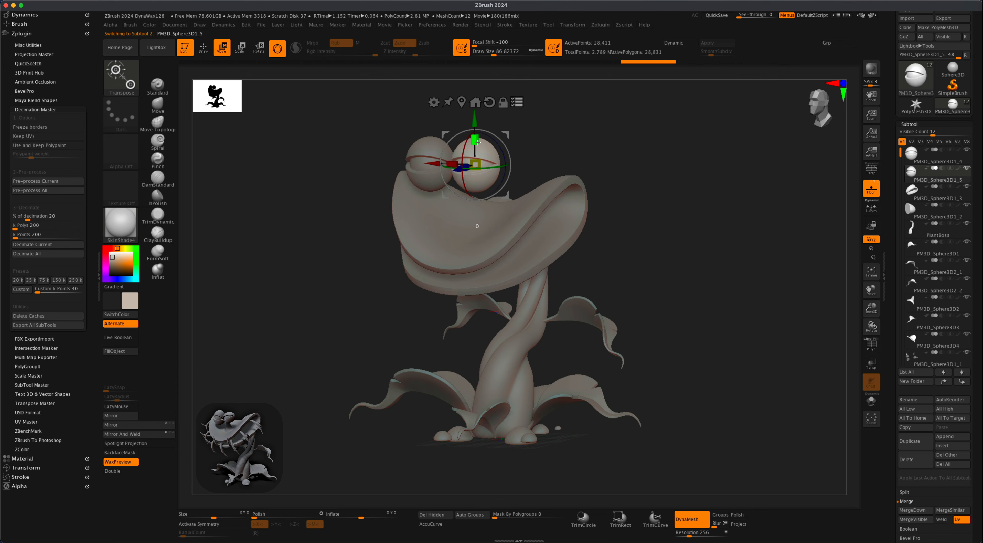
key(super+z)
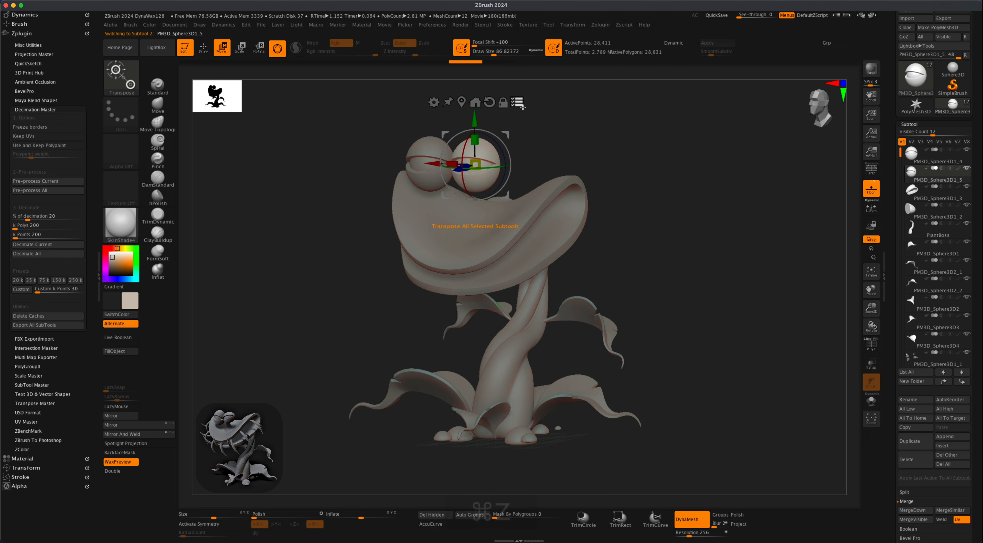
click(517, 103)
drag(475, 125, 478, 149)
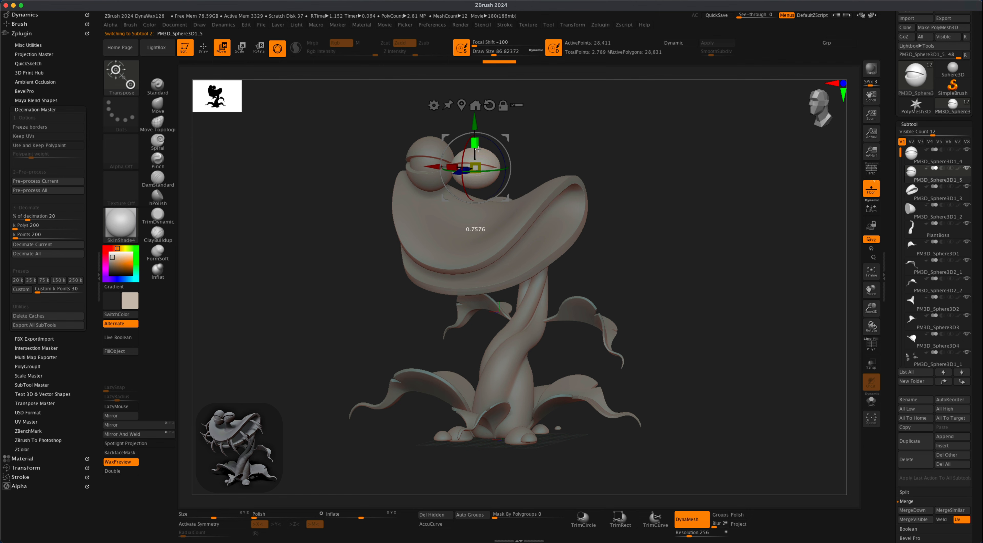
drag(639, 149, 508, 137)
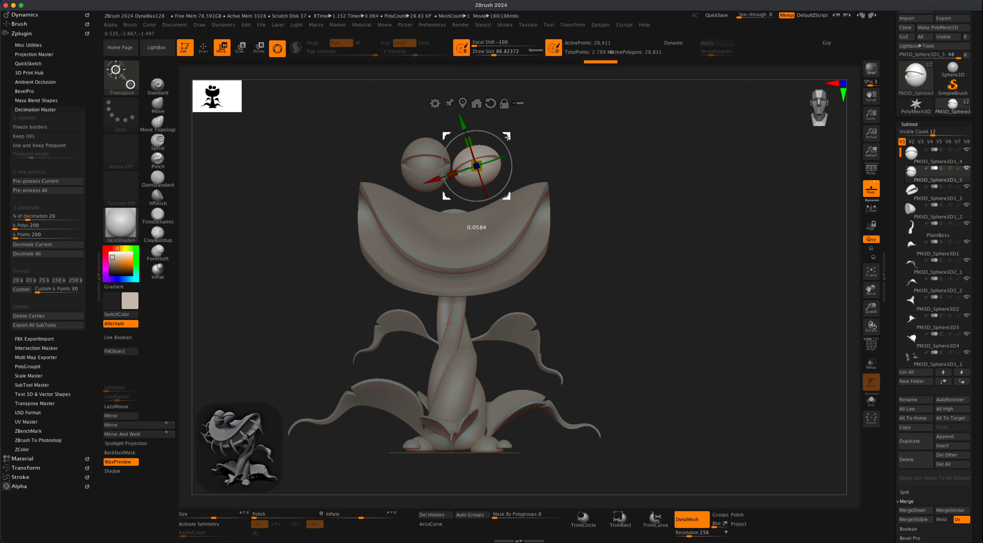
Select the taller eye and tilt it slightly in the opposite direction from the smaller one.
click(916, 155)
drag(460, 162, 460, 137)
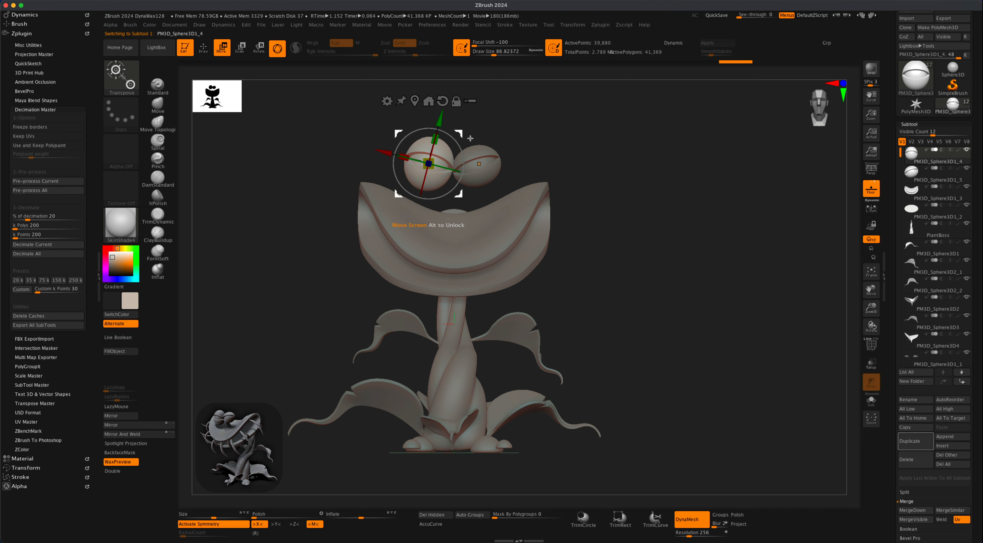
alt+drag(641, 229, 682, 222)
drag(489, 141, 491, 139)
alt+drag(666, 238, 683, 294)
mouse_move(703, 296)
mouse_down()
mouse_move(669, 301)
mouse_move(746, 294)
mouse_up()
Merge the taller eye down with the smaller eye into one subtool.
key(q)
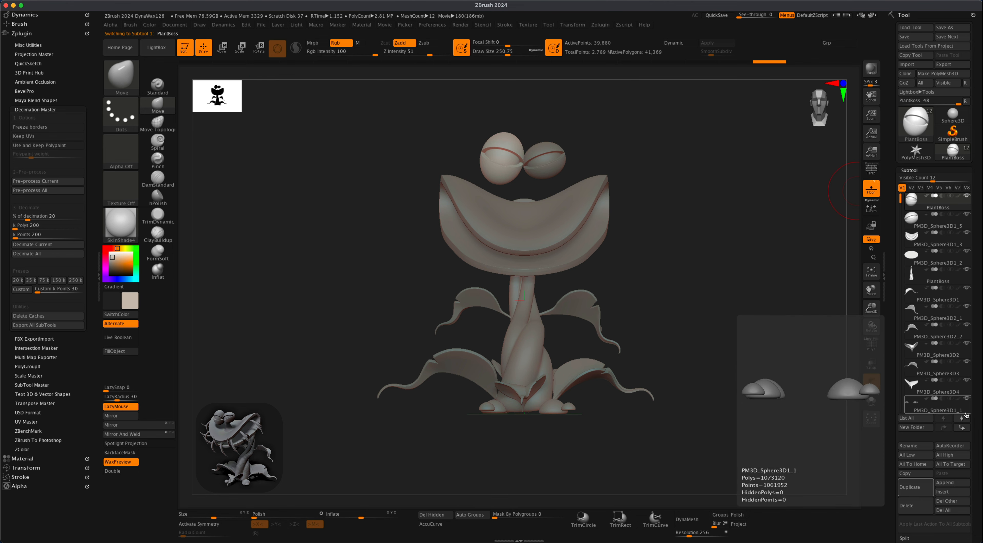
scroll(977, 404, down, 5)
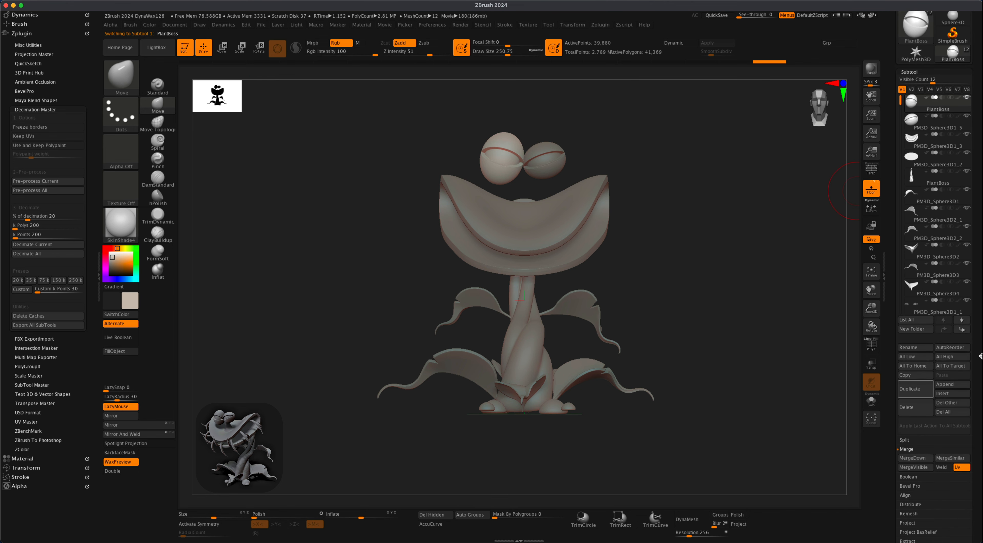
click(929, 456)
click(839, 473)
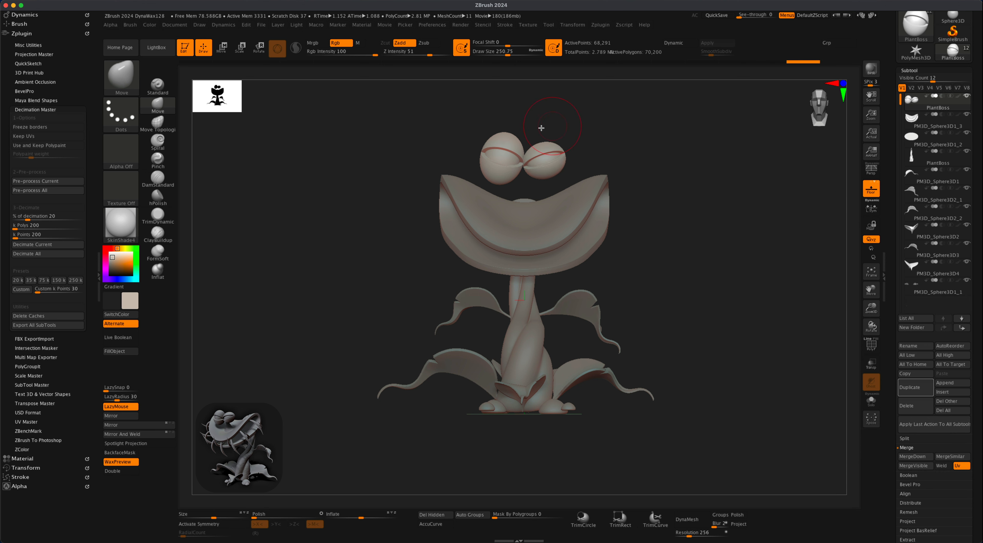
Centre and reorient the gizmo on the merged eyes, and lower them until they sit on the upper jaw.
click(223, 48)
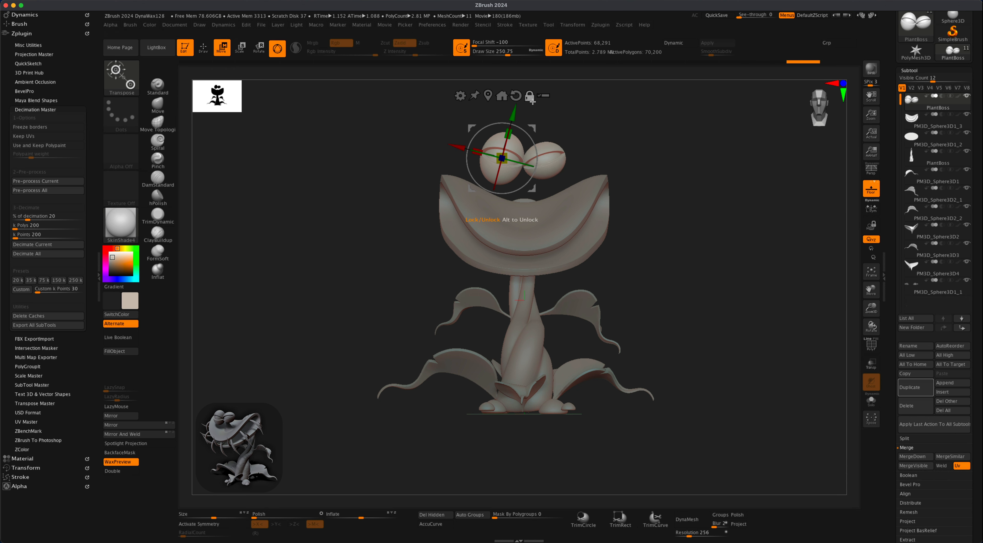
click(502, 97)
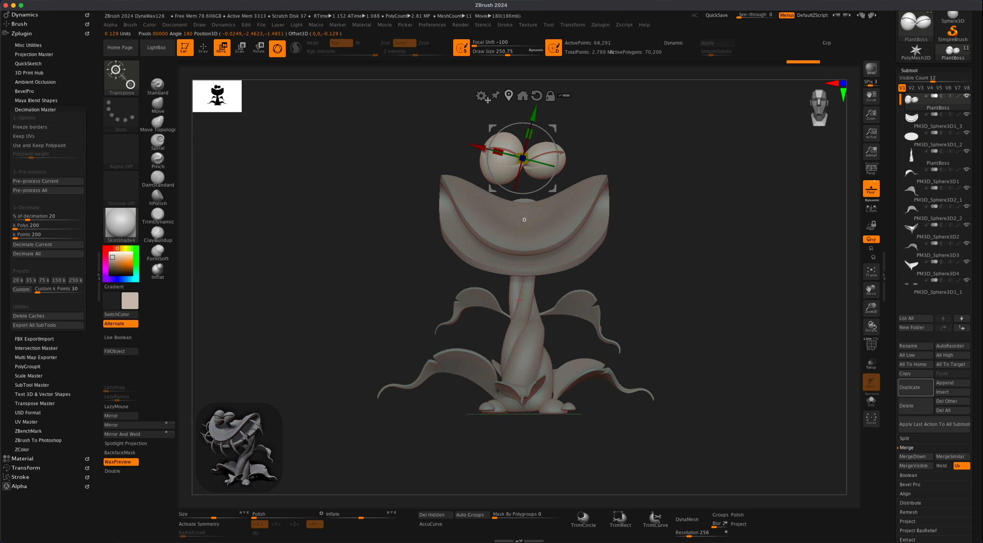
click(536, 98)
drag(657, 132, 603, 143)
drag(431, 183, 524, 157)
drag(674, 153, 631, 164)
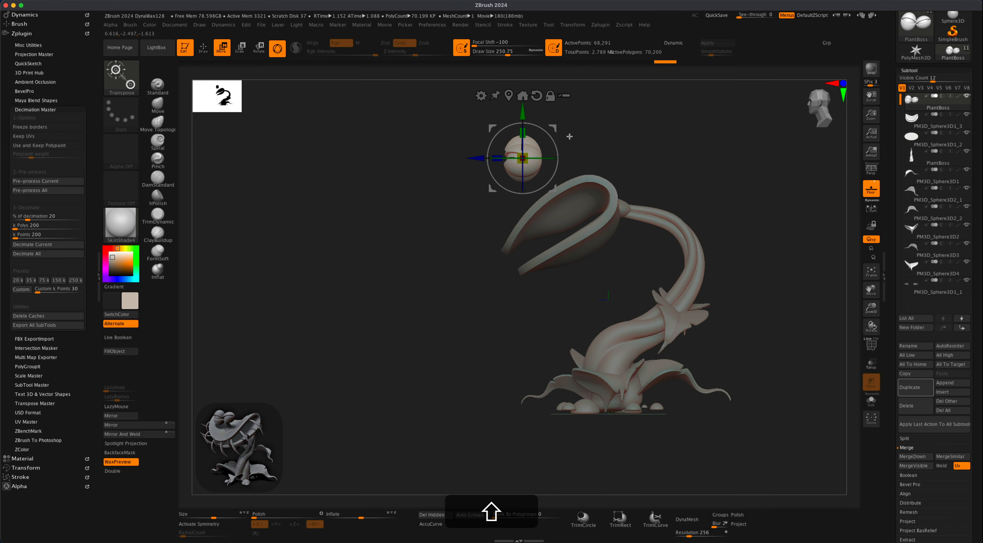
drag(556, 129, 567, 151)
drag(443, 190, 556, 175)
drag(705, 168, 670, 169)
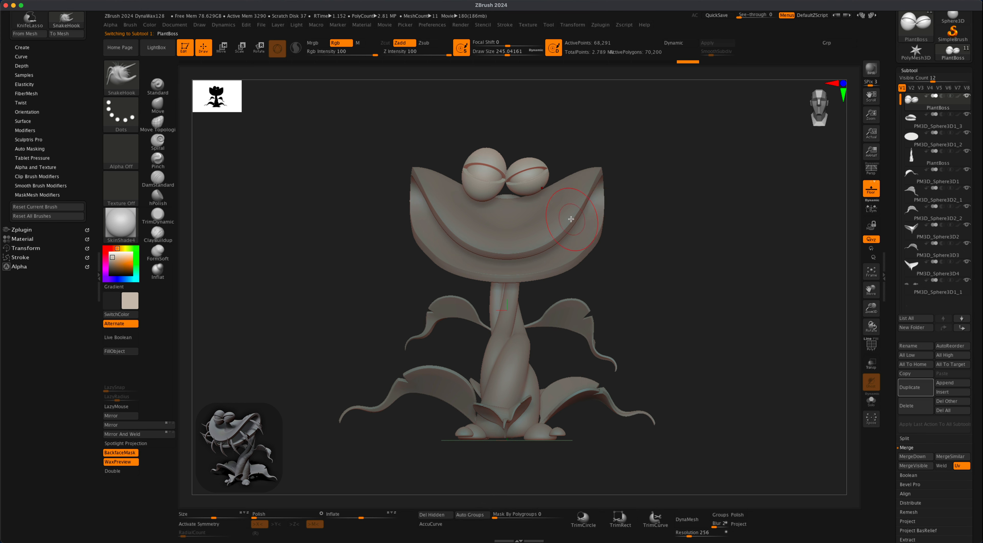
Select the jaw subtool, insert a Cylinder3D subtool below it, and subdivide the cylinder twice.
alt+click(536, 217)
mouse_move(672, 244)
mouse_down()
mouse_move(647, 257)
mouse_move(726, 253)
mouse_move(668, 264)
mouse_move(704, 259)
mouse_up()
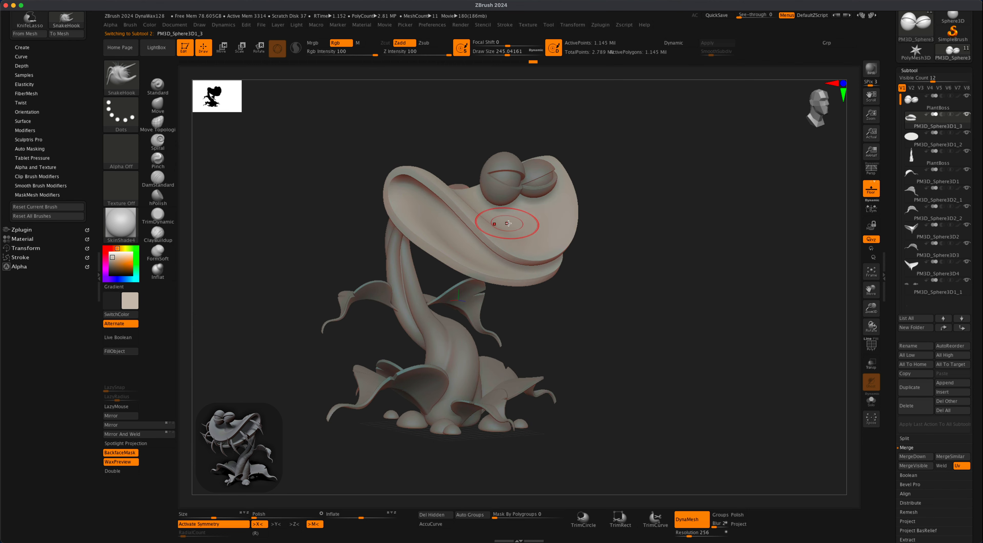
mouse_move(649, 244)
mouse_down()
mouse_move(613, 243)
mouse_move(657, 248)
mouse_up()
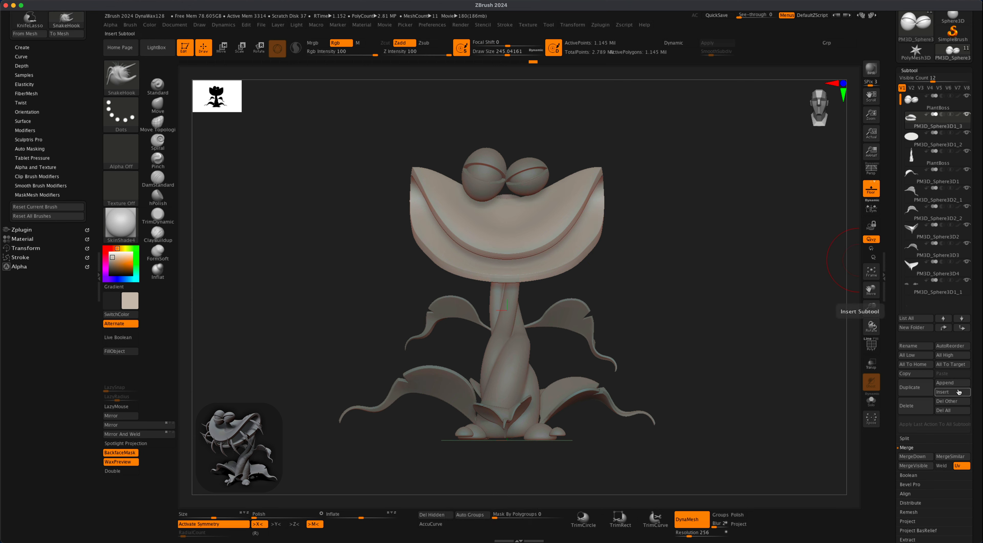
click(959, 392)
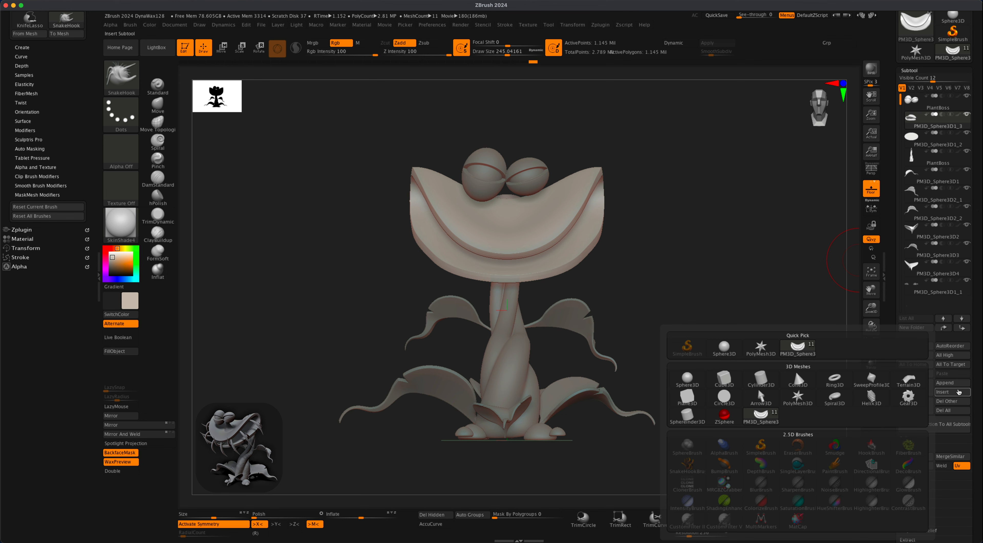
click(762, 375)
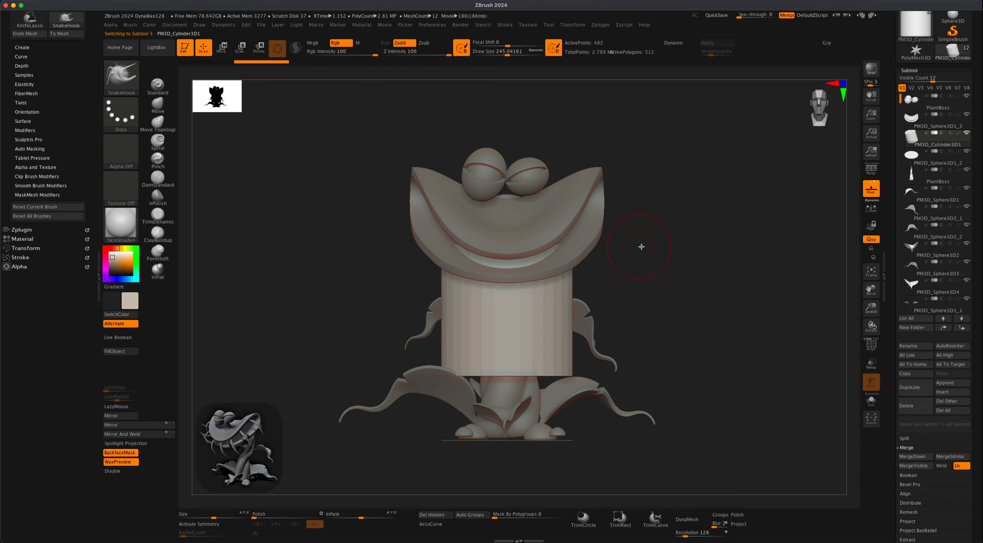
scroll(904, 411, down, 2)
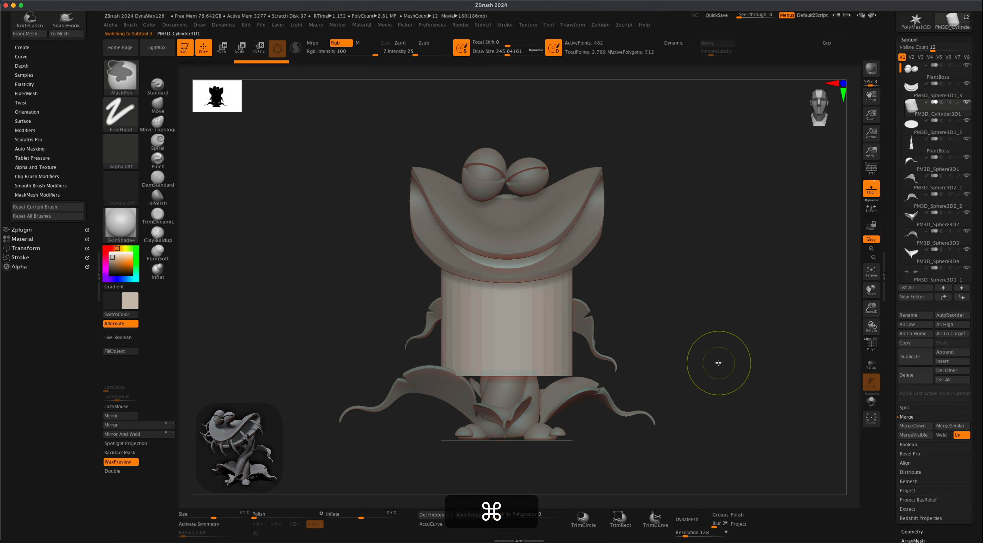
key(super+d)
key(super+d)
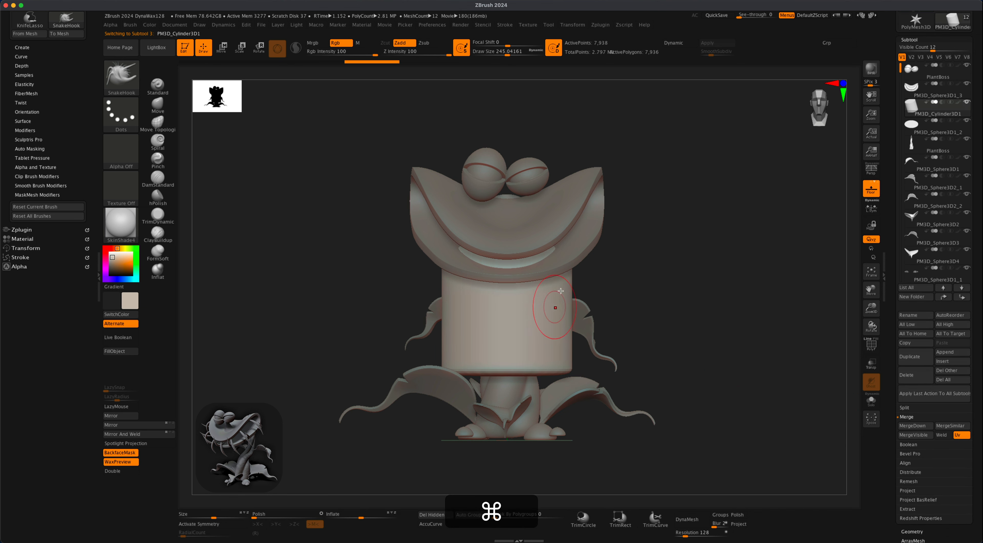
Move the cylinder above the eyes, scale it down to a small size, and stretch it along Y into a tall rod.
click(223, 54)
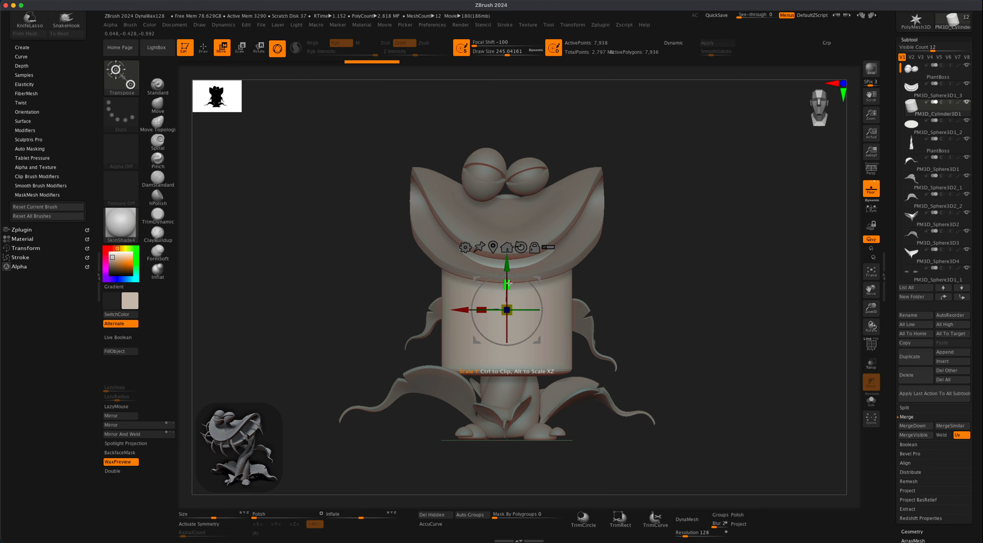
drag(505, 277, 505, 102)
key(alt)
alt+drag(644, 178, 638, 346)
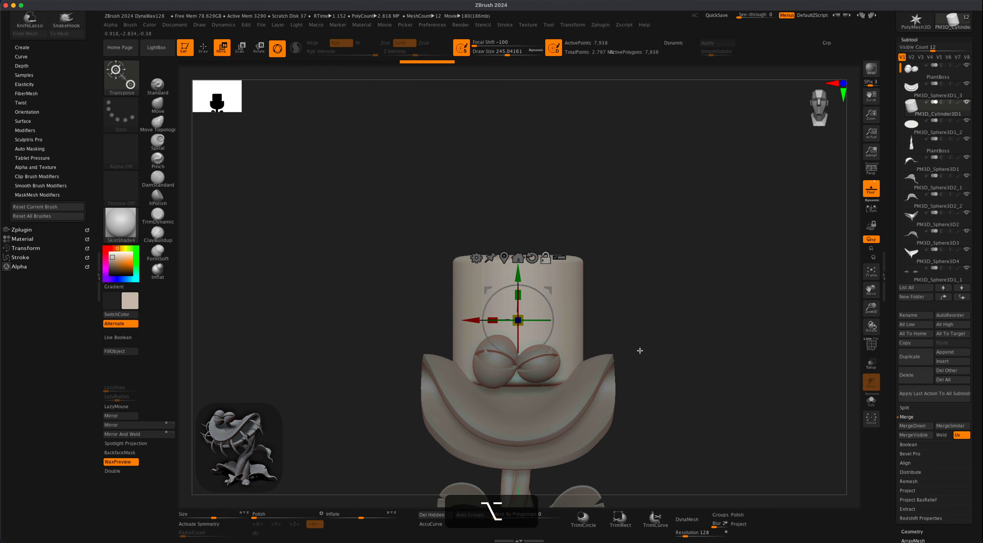
drag(516, 308, 452, 250)
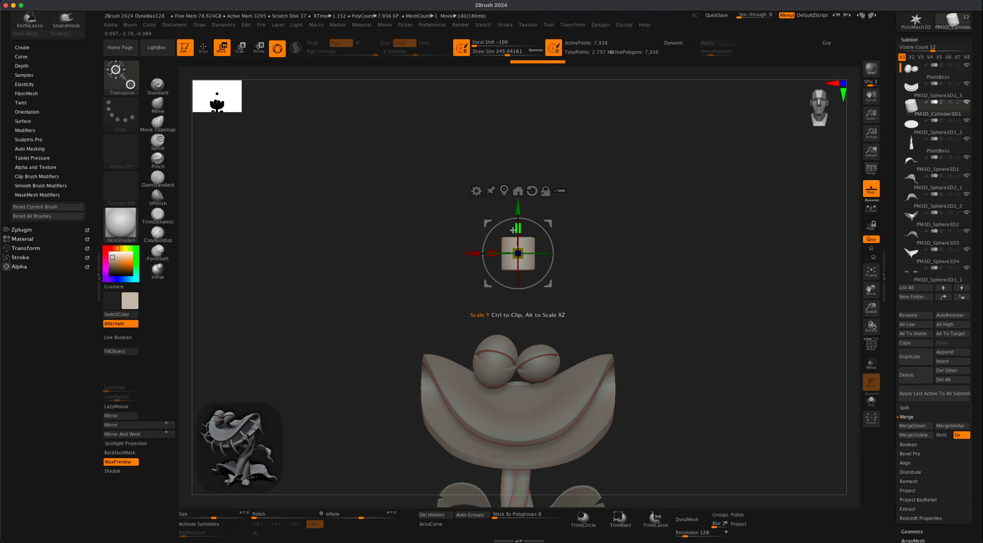
drag(518, 229, 523, 190)
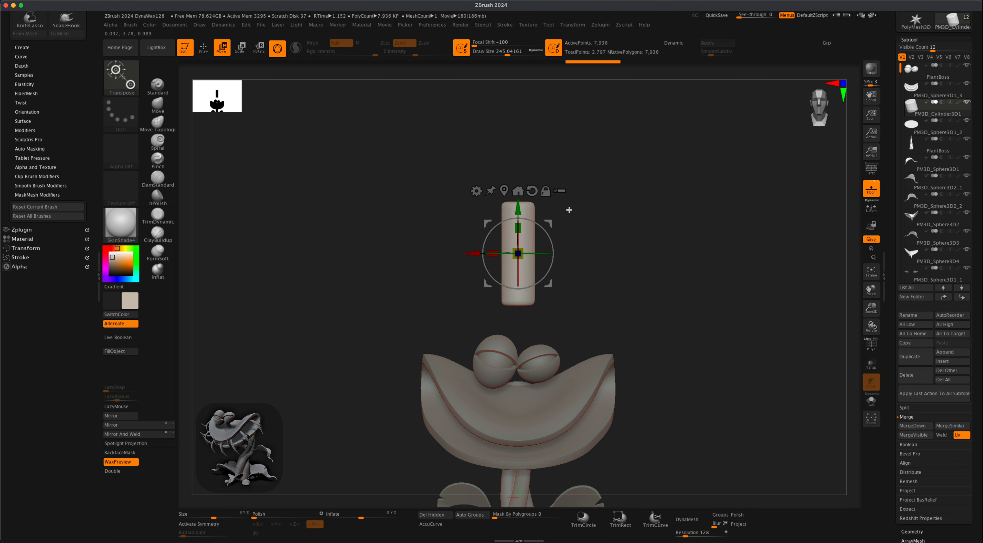
key(shift)
DynaMesh the rod at resolution 256 without freezing its subdivision levels.
drag(980, 453, 980, 430)
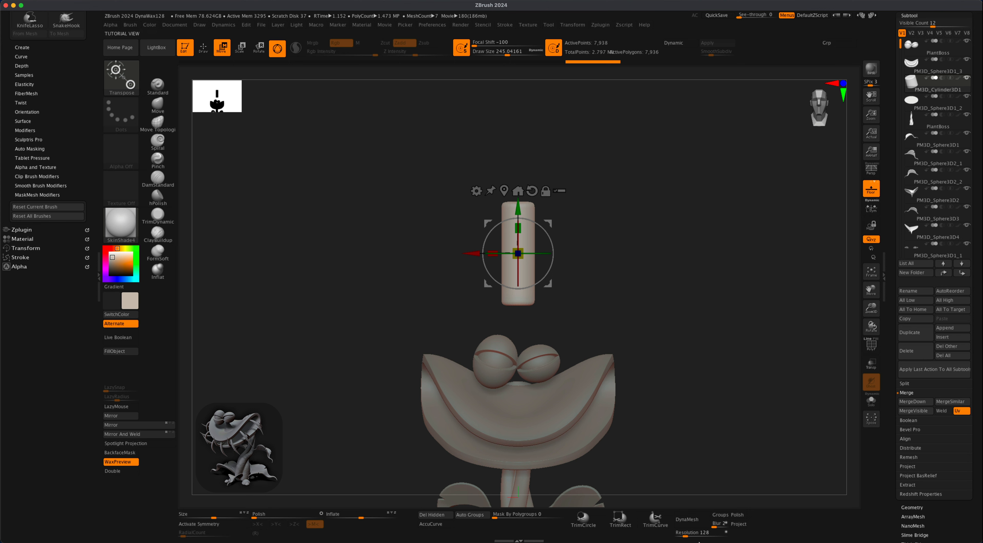
click(687, 536)
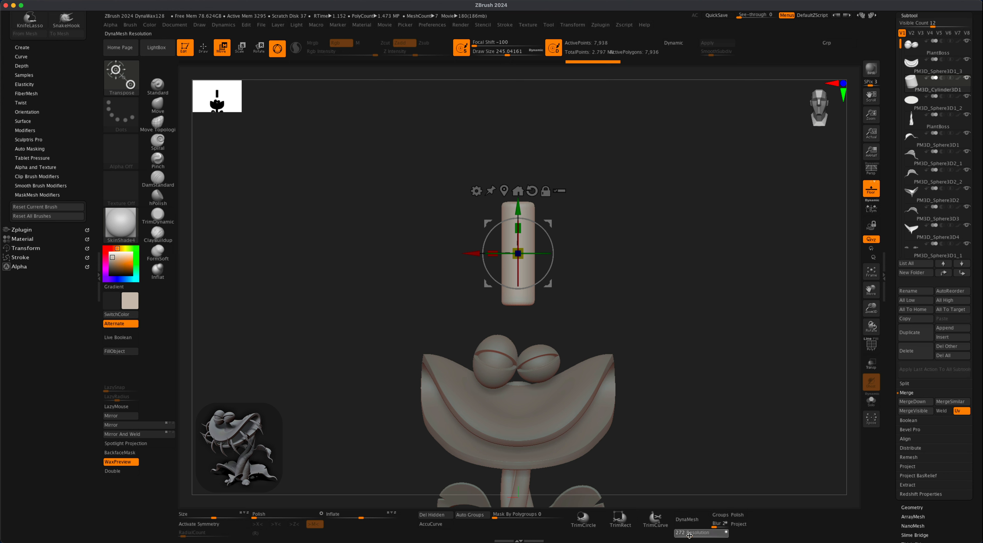
click(689, 535)
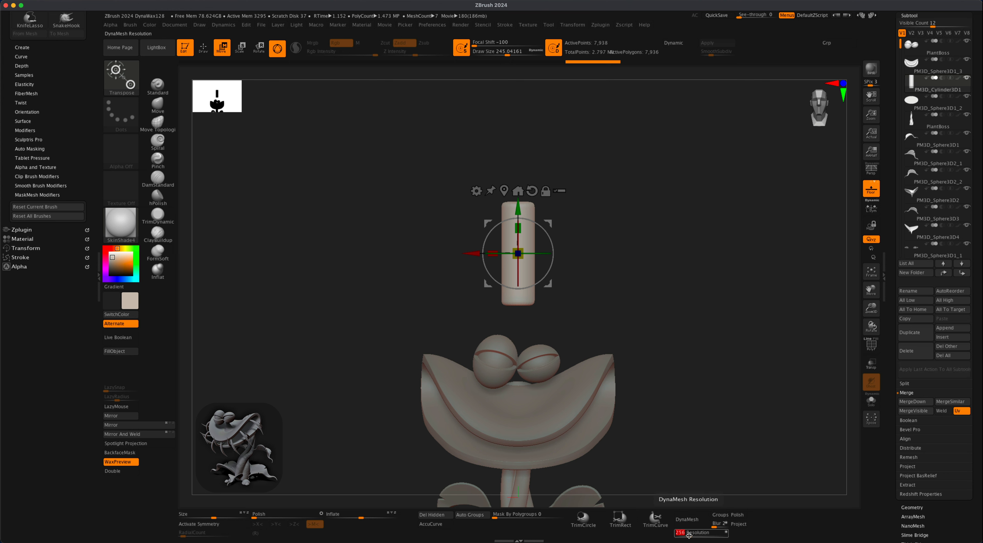
click(692, 522)
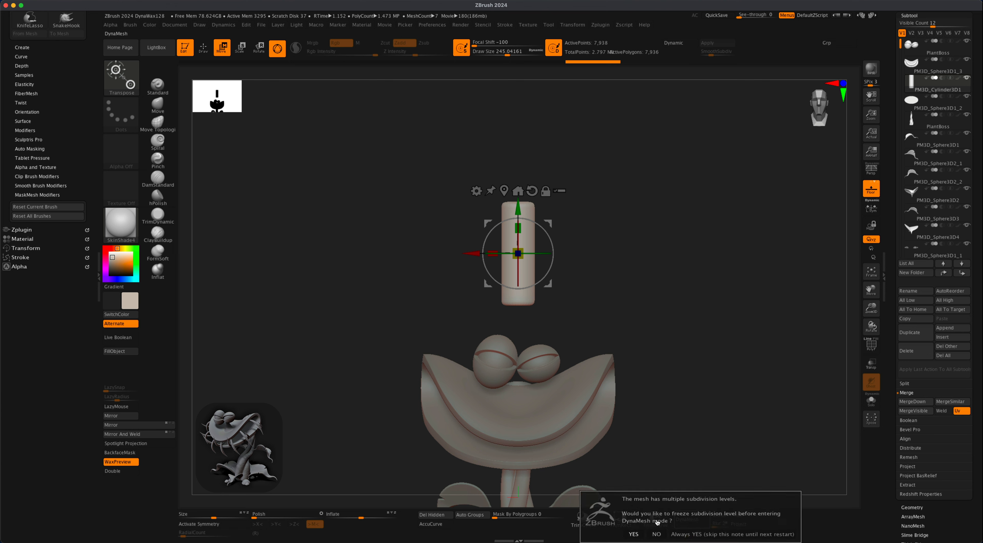
click(655, 534)
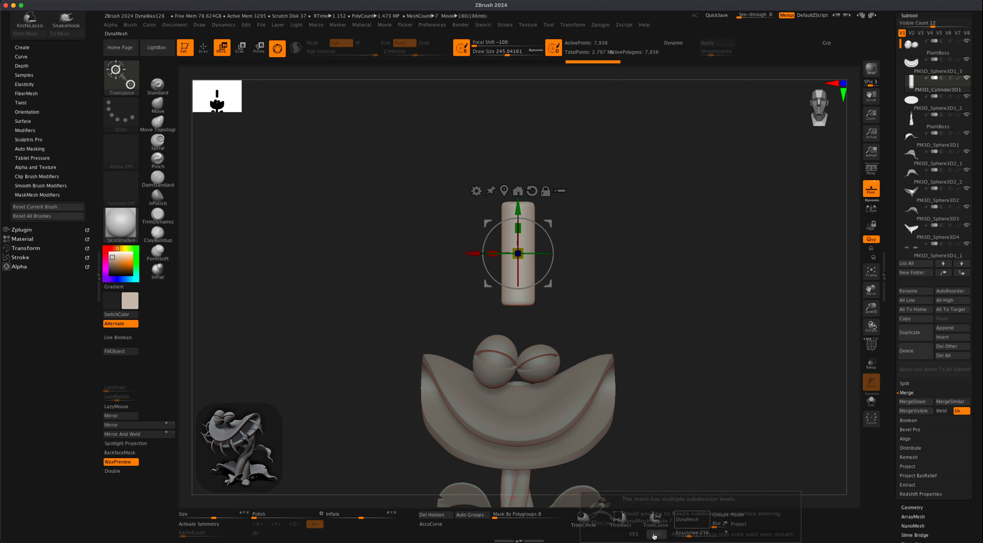
Slice off the rod's rounded upper and lower ends with the KnifeRect brush.
key(super+shift)
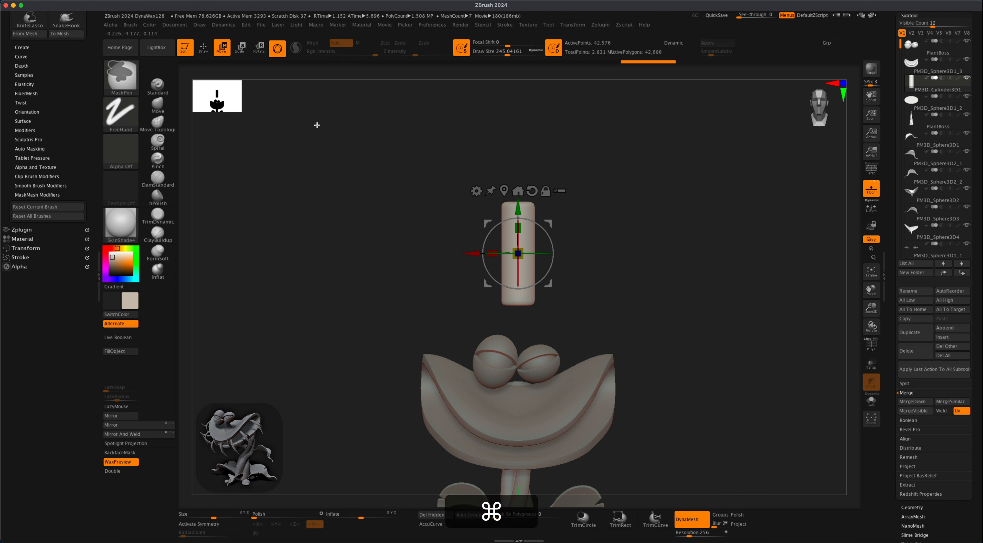
click(121, 78)
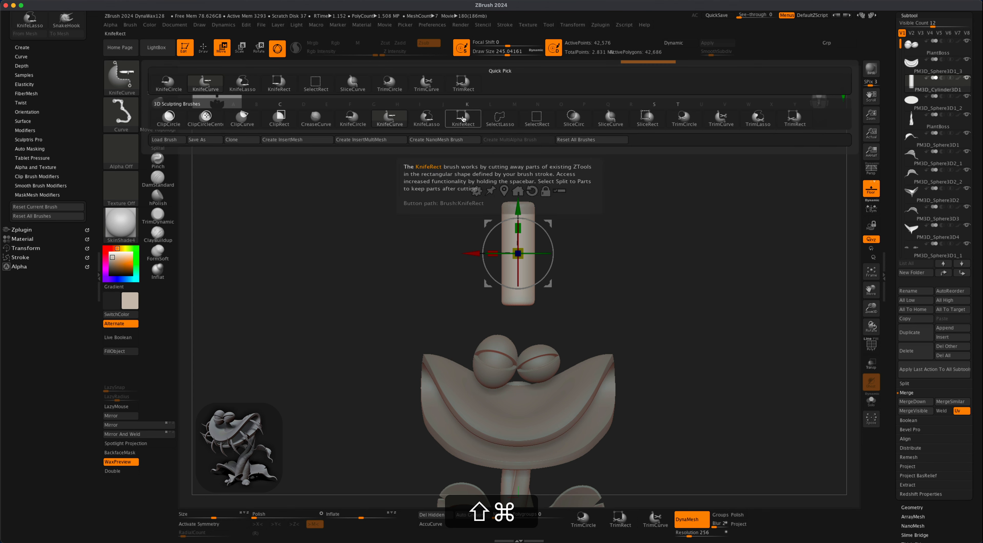
shift+super+click(463, 118)
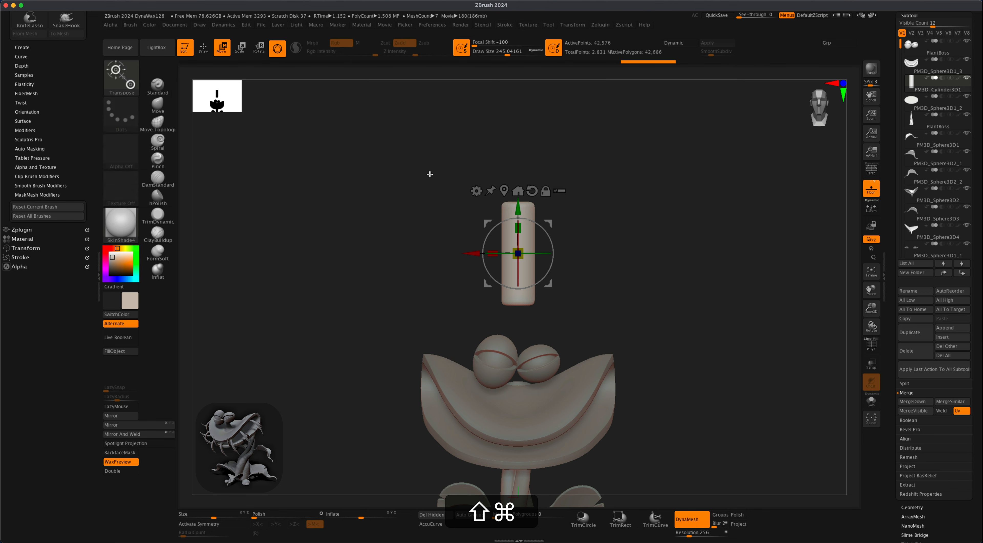
mouse_move(411, 171)
shift+super+mouse_down()
mouse_move(652, 242)
mouse_move(647, 209)
shift+super+mouse_up()
shift+super+drag(615, 323, 456, 294)
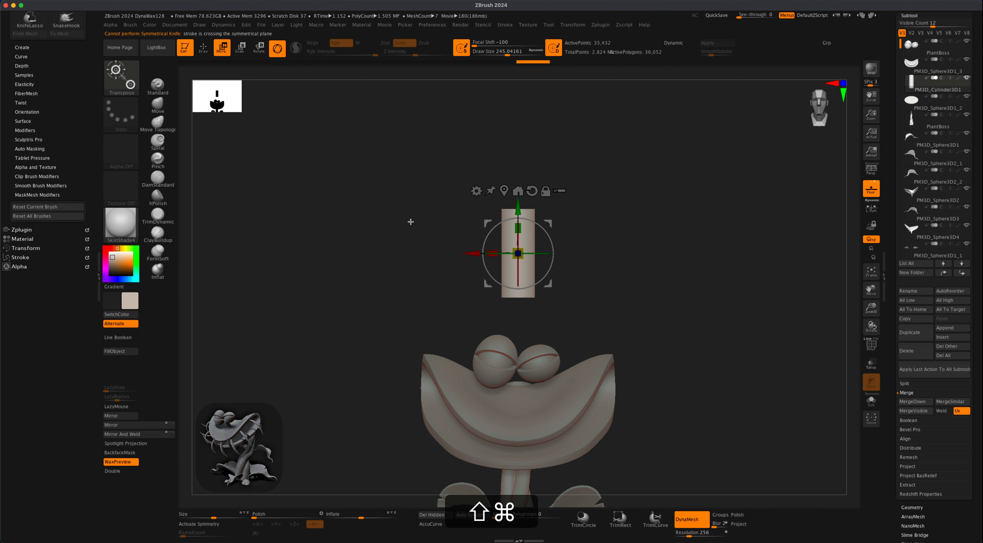
Apply the Taper deformer to the rod, narrowing its upper end and widening its base into a cone.
click(477, 190)
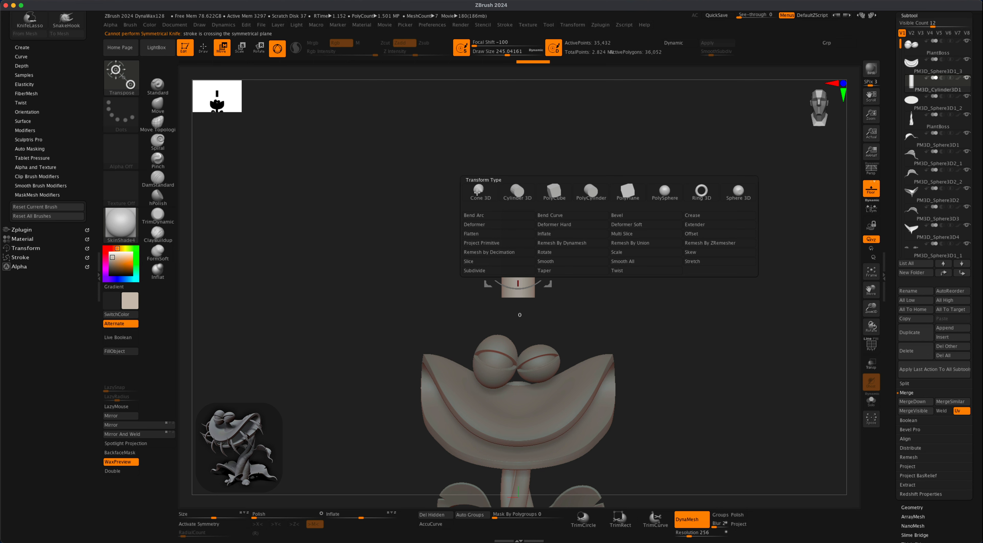
click(549, 271)
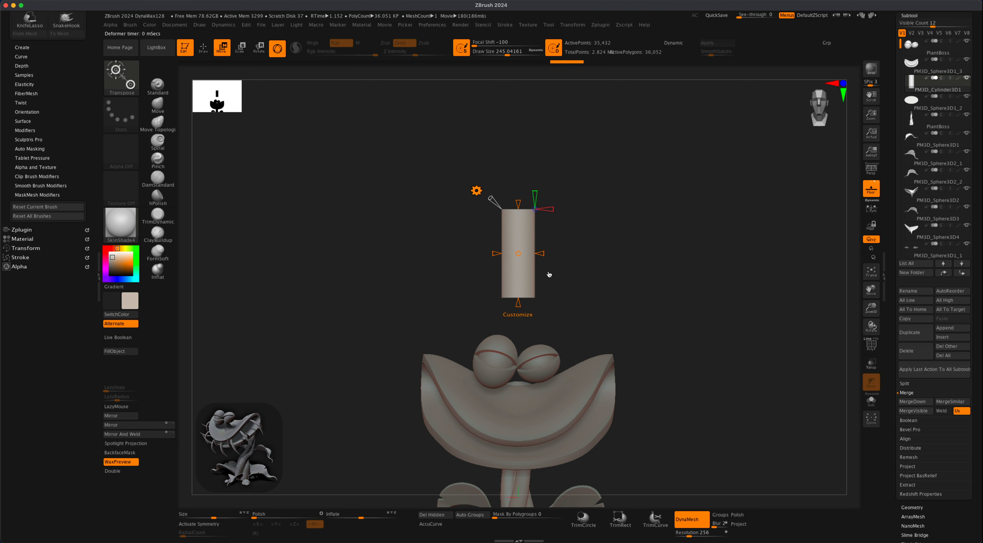
mouse_move(520, 203)
mouse_down()
mouse_move(519, 189)
mouse_move(516, 235)
mouse_up()
drag(518, 306, 518, 324)
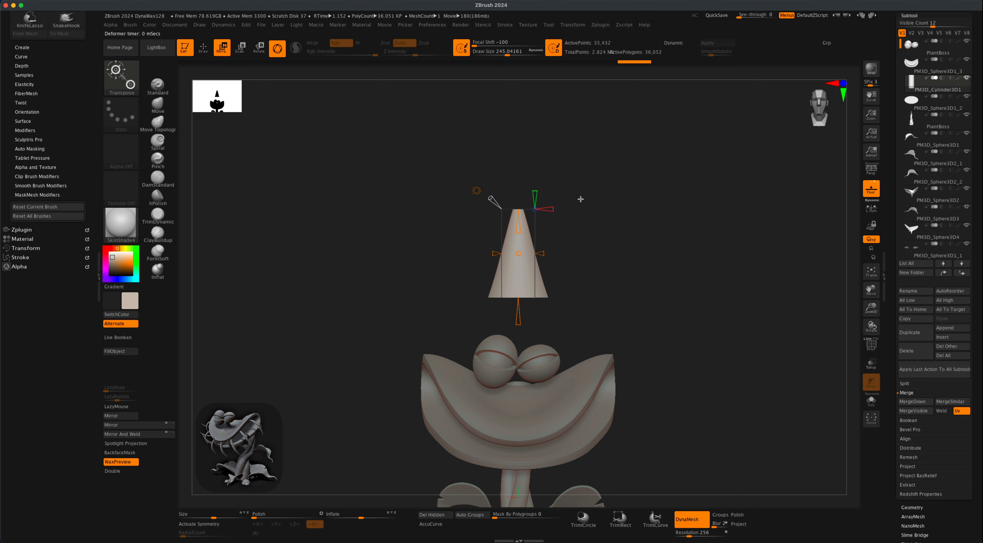
Accept the Taper deformation and place the cone, scaled down and tilted, on the upper jaw below the eyes.
click(476, 190)
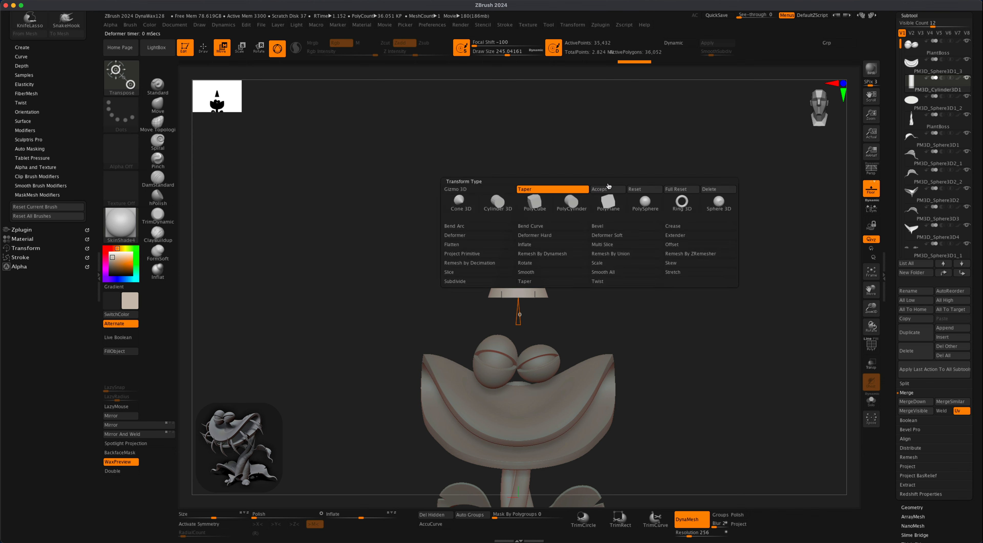
click(600, 190)
drag(627, 246, 497, 324)
alt+drag(565, 306, 653, 187)
drag(515, 203, 504, 205)
drag(592, 196, 513, 262)
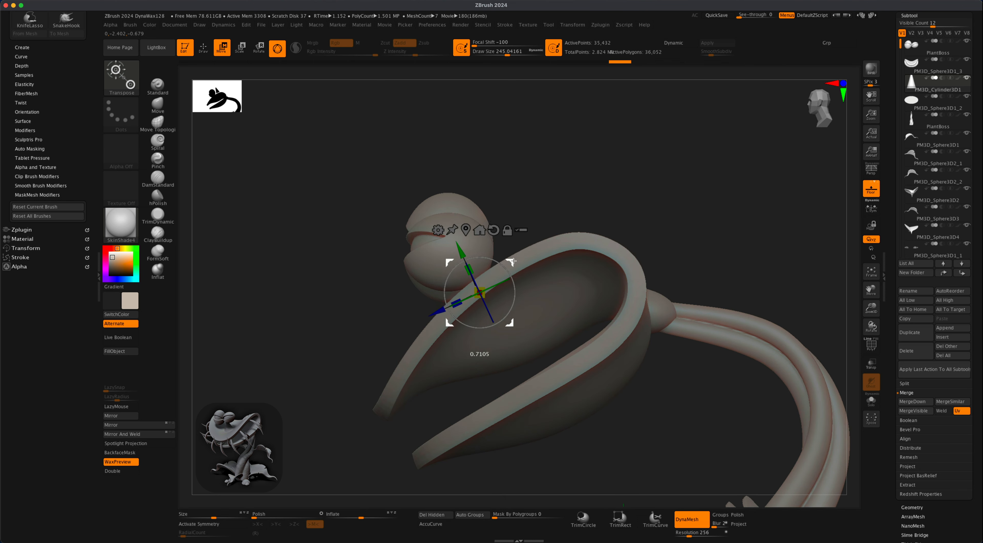
drag(338, 286, 612, 220)
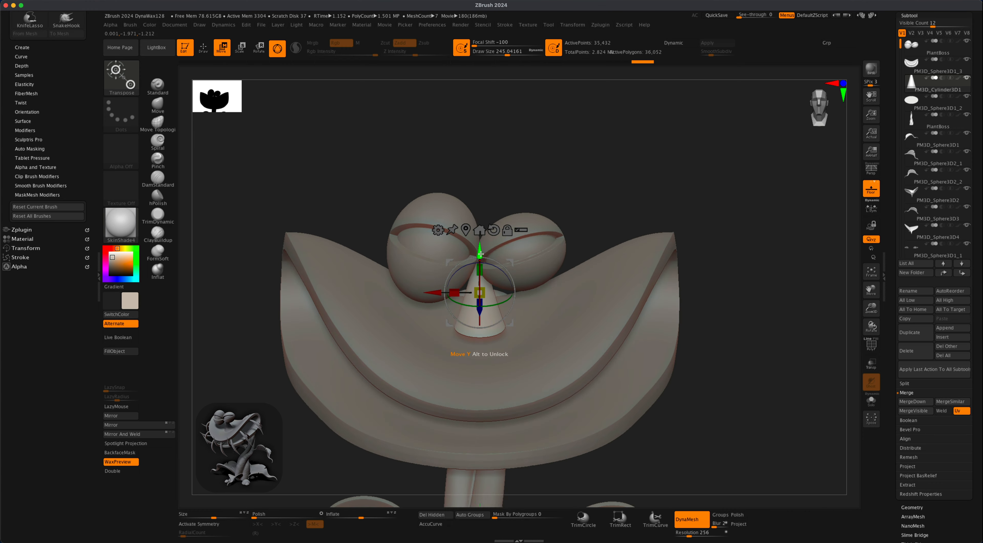
Reposition, enlarge and tilt the cone slightly so it spans from the meeting point of the eyes to the upper jaw's surface.
drag(479, 275, 480, 271)
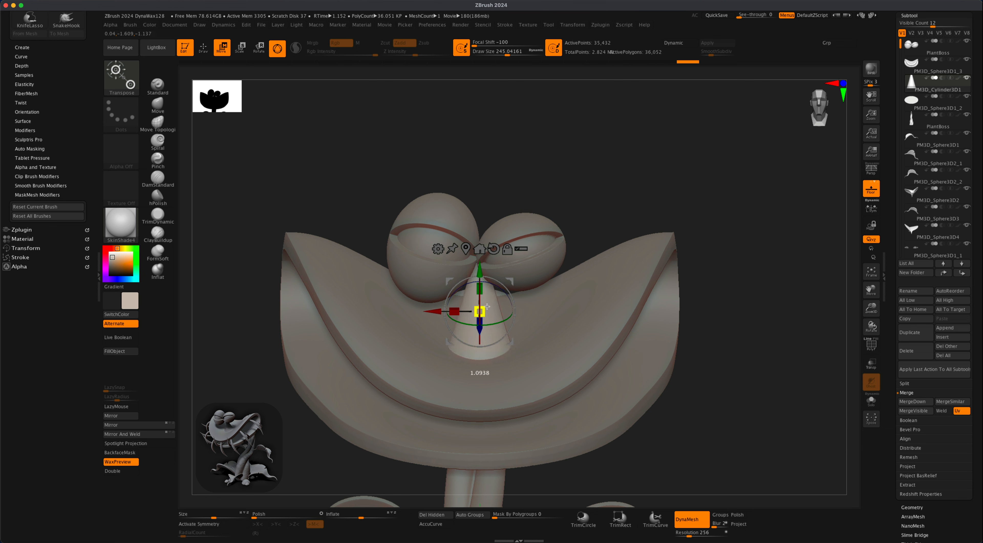
drag(602, 213, 558, 247)
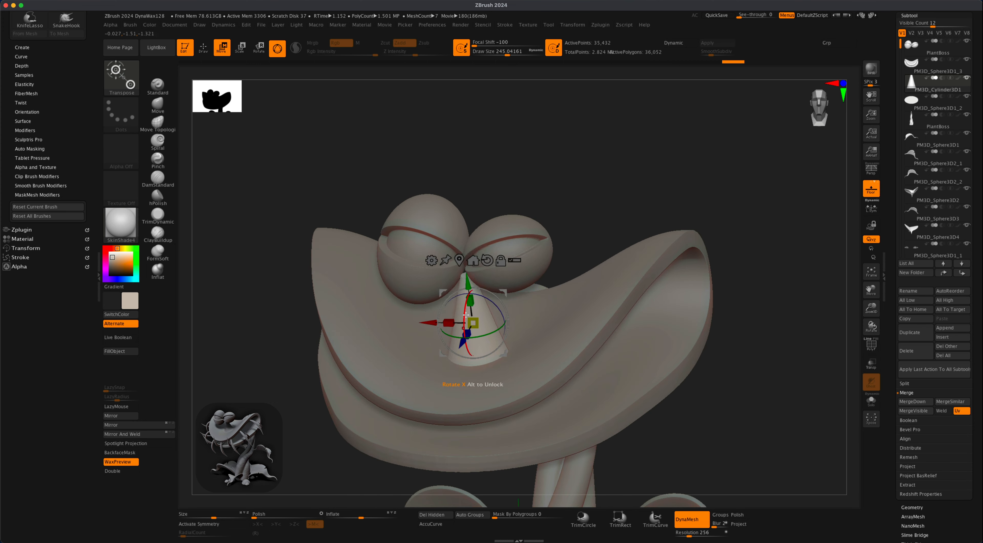
drag(470, 271, 471, 275)
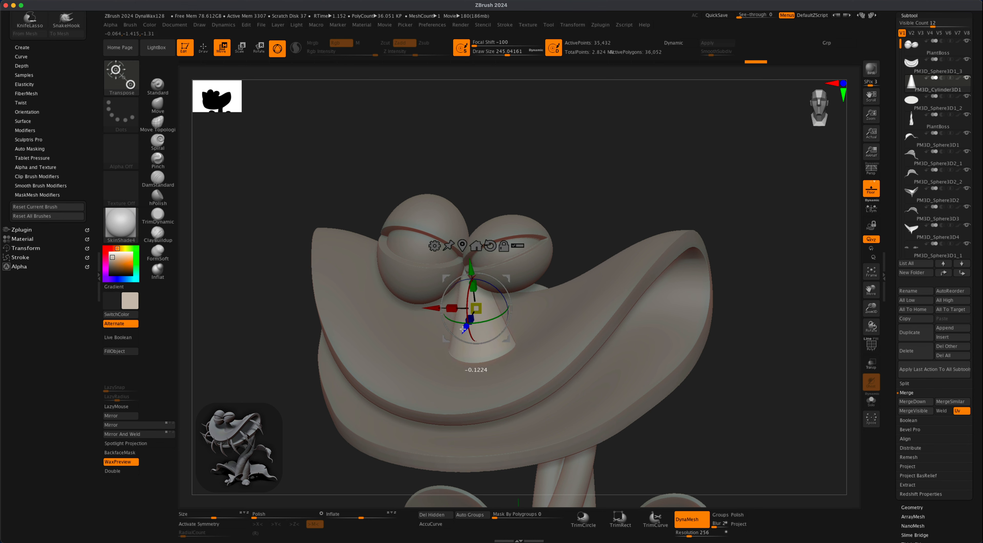
mouse_move(602, 193)
mouse_down()
mouse_move(562, 220)
mouse_move(603, 198)
mouse_up()
Shape the cone's sides with the Move brush, narrowing it toward the eyes and reducing the draw size to about 177.
key(q)
key(s)
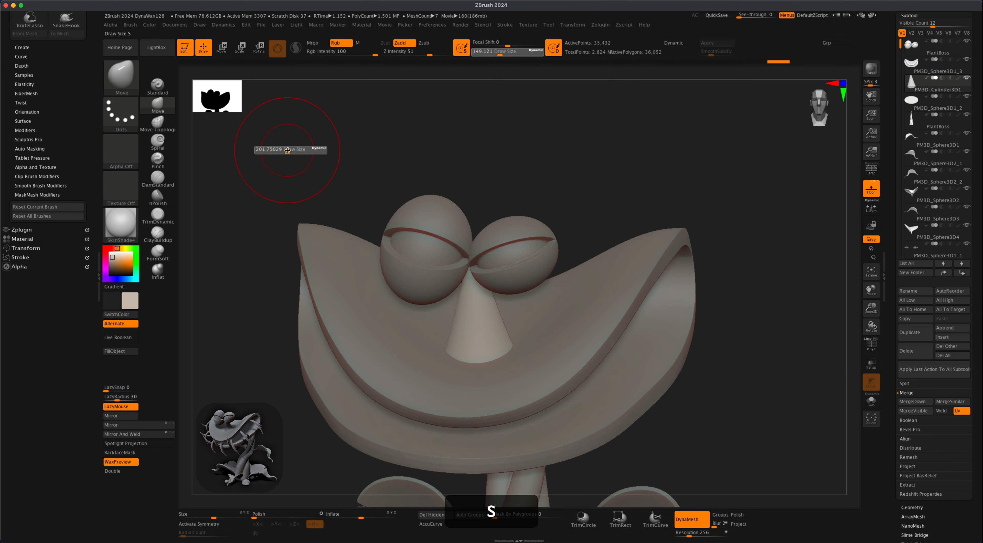
key(s)
drag(368, 150, 371, 150)
drag(539, 170, 512, 154)
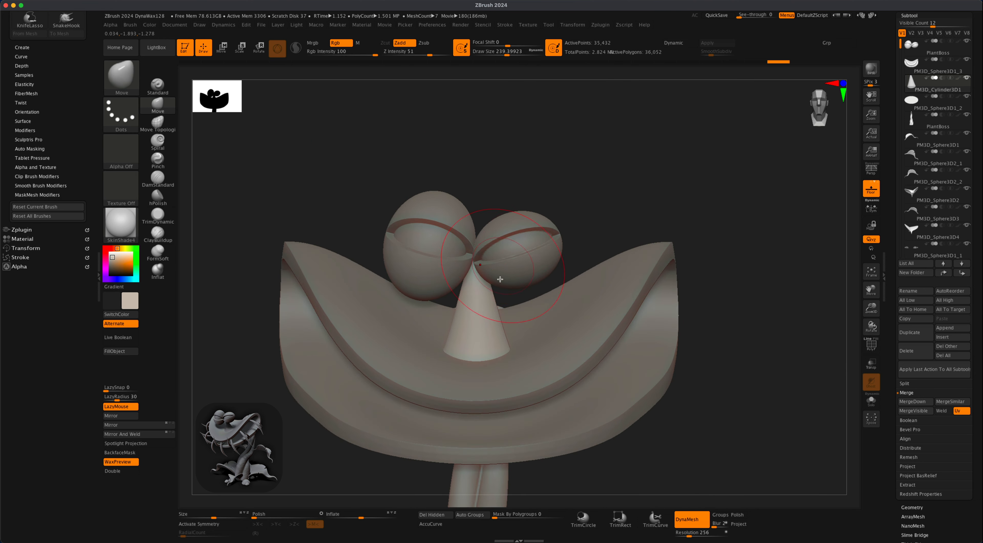
key(s)
drag(579, 216, 574, 215)
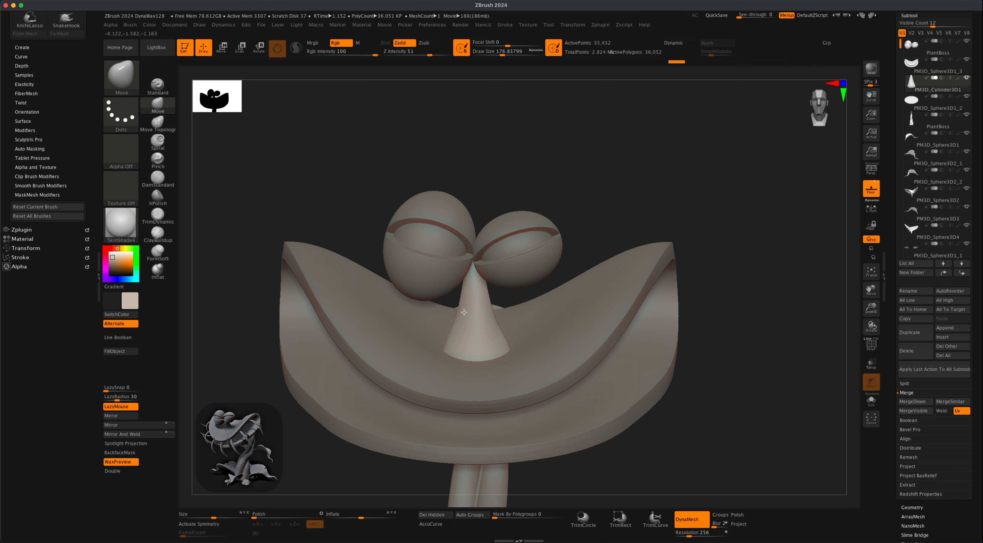
drag(575, 211, 612, 219)
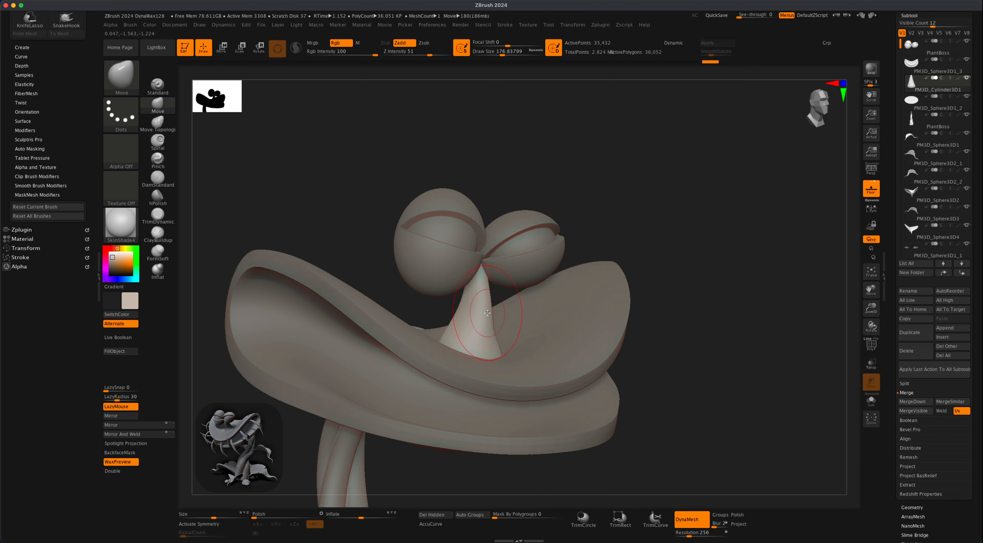
Pull the cone's sides into a slimmer, concave profile with the Move brush, enlarging the draw size to about 268.
key(s)
drag(488, 312, 489, 310)
key(s)
mouse_move(481, 311)
mouse_down()
mouse_move(491, 311)
mouse_move(482, 295)
mouse_up()
drag(610, 230, 617, 236)
key(s)
drag(617, 238, 625, 237)
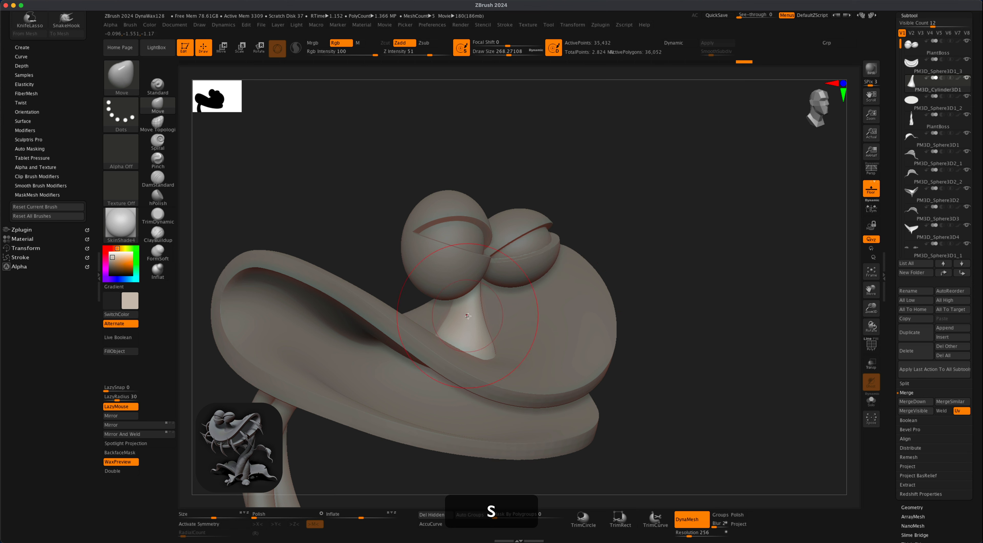
drag(467, 316, 455, 306)
Bend the cone's tip in behind the eyes and flare its base onto the jaw with the Move brush.
drag(641, 246, 553, 263)
mouse_move(547, 185)
mouse_down()
mouse_move(528, 248)
mouse_move(448, 309)
mouse_up()
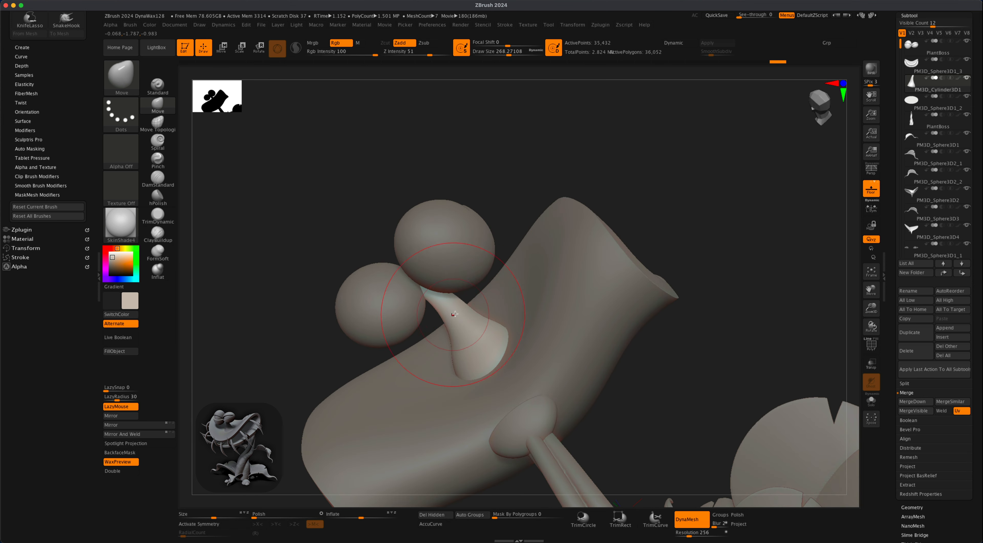
drag(345, 218, 403, 254)
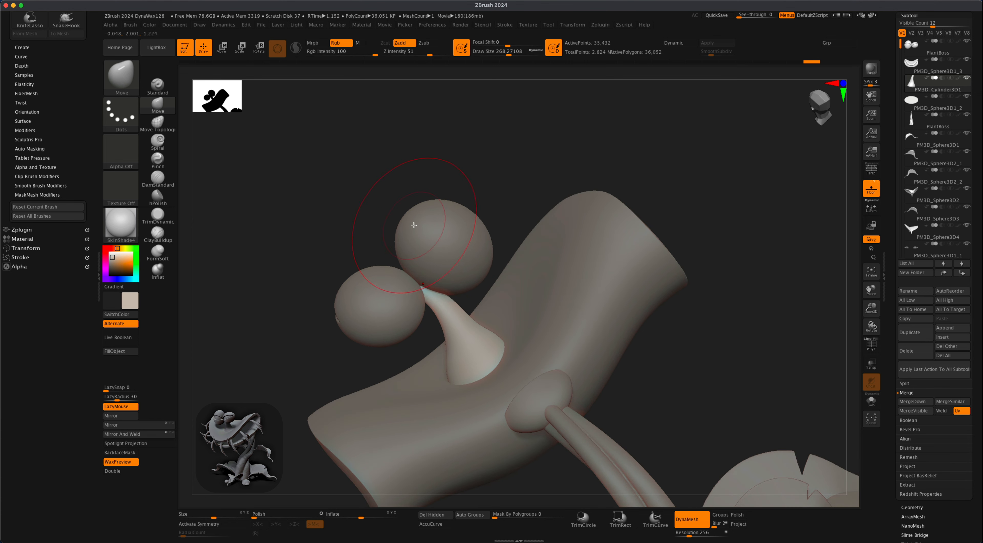
drag(426, 210, 451, 335)
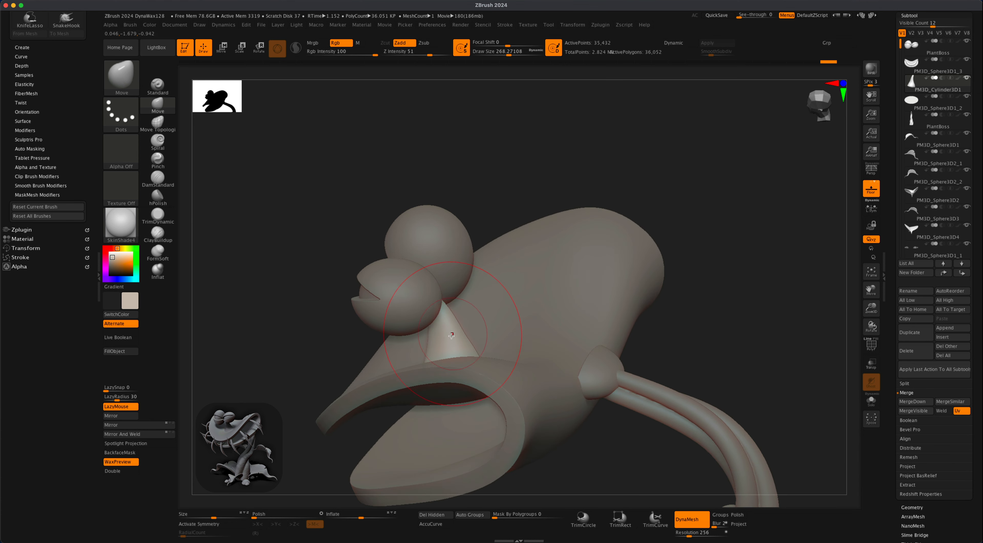
mouse_move(507, 207)
mouse_down()
mouse_move(489, 222)
mouse_move(498, 348)
mouse_move(518, 222)
mouse_move(477, 287)
mouse_up()
mouse_move(490, 252)
mouse_down()
mouse_move(516, 195)
mouse_move(549, 193)
mouse_move(597, 214)
mouse_move(465, 305)
mouse_up()
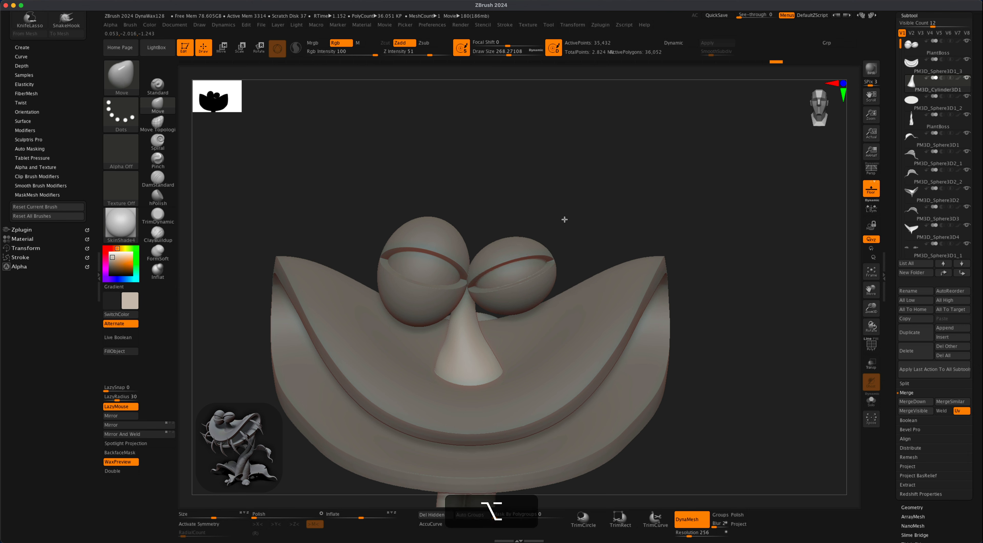
alt+drag(564, 218, 568, 218)
shift+drag(460, 336, 444, 359)
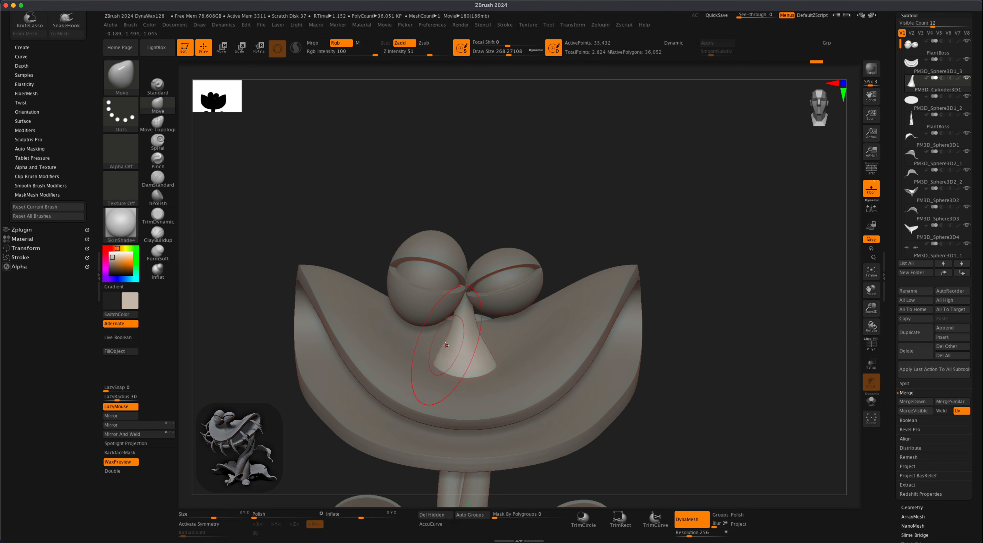
right_drag(520, 329, 450, 341)
Merge the cone down into the jaw subtool and DynaMesh the combined piece at resolution 256.
mouse_move(649, 344)
mouse_down()
mouse_move(687, 347)
mouse_move(689, 296)
mouse_move(656, 333)
mouse_move(636, 310)
mouse_move(691, 340)
mouse_move(746, 279)
mouse_up()
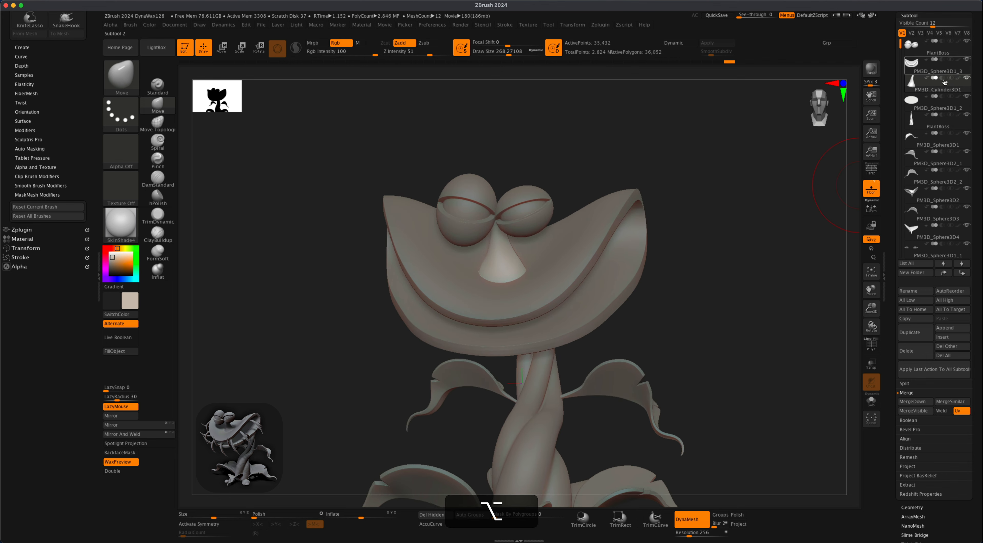
click(940, 66)
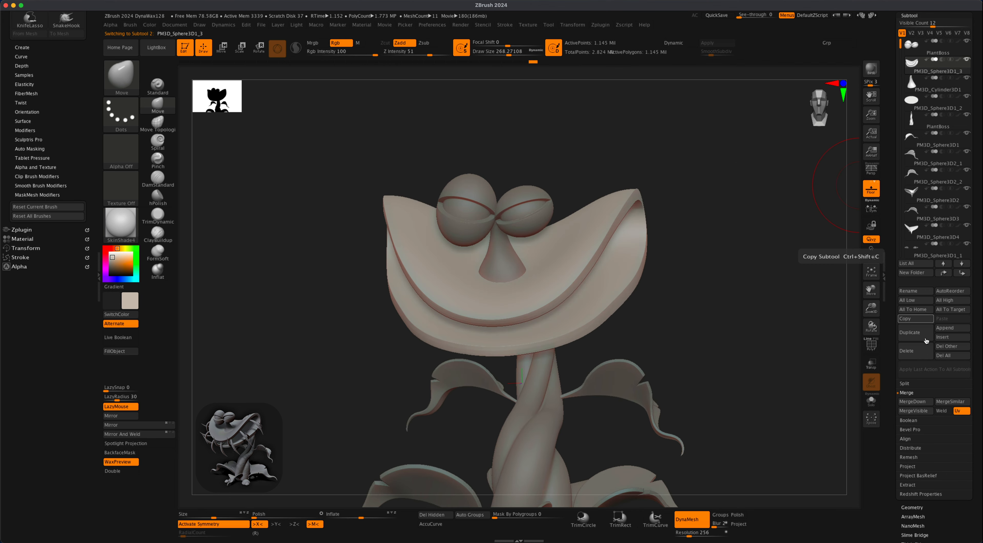
click(925, 402)
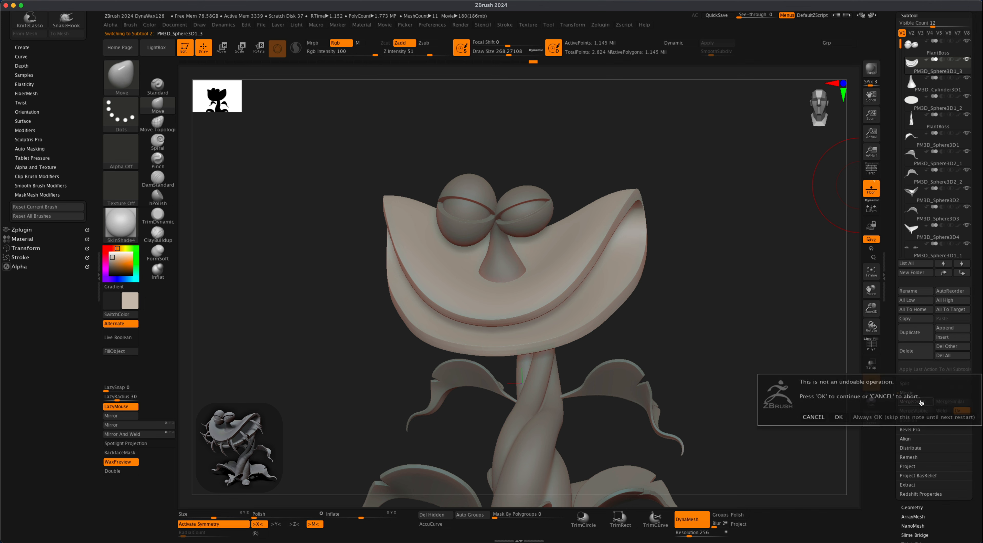
click(838, 417)
mouse_move(909, 67)
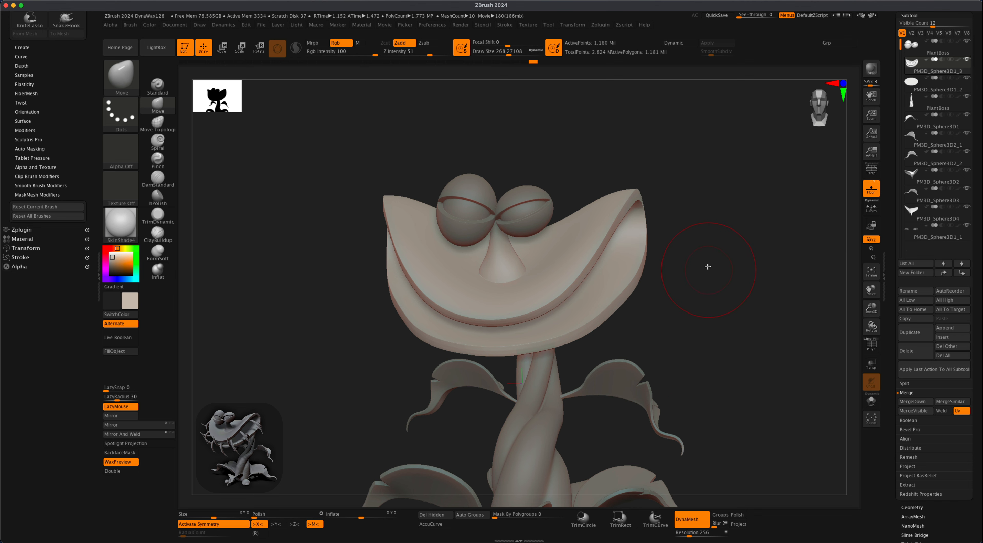
super+drag(698, 180, 782, 300)
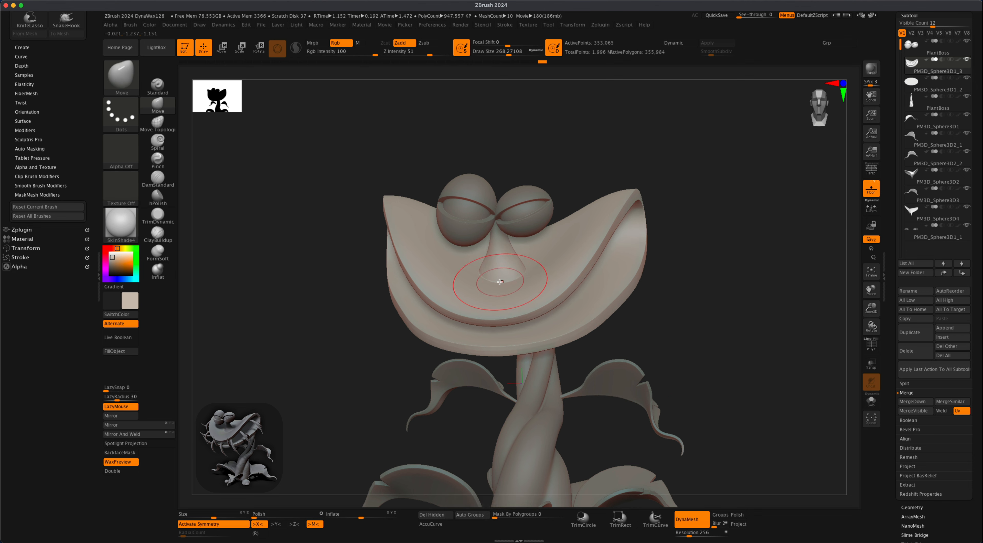
Smooth the seam where the cone's base joins the upper jaw.
key(shift)
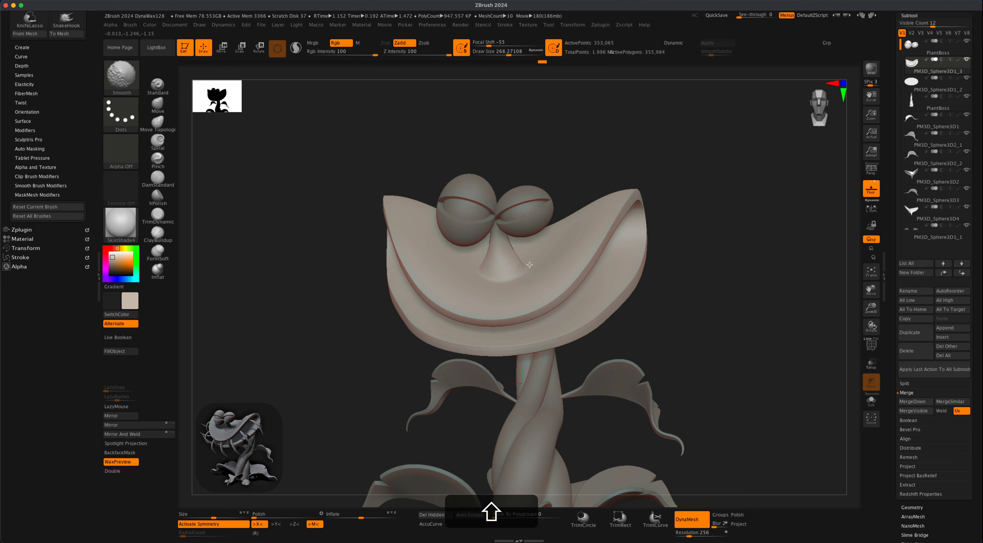
drag(703, 324, 726, 318)
mouse_move(611, 309)
mouse_down()
mouse_move(643, 340)
mouse_move(473, 269)
mouse_move(656, 323)
mouse_move(663, 337)
mouse_move(515, 252)
mouse_up()
mouse_move(660, 282)
mouse_down()
mouse_move(641, 222)
mouse_move(654, 202)
mouse_move(653, 245)
mouse_move(643, 213)
mouse_move(667, 251)
mouse_move(663, 221)
mouse_move(681, 343)
mouse_move(665, 349)
mouse_move(698, 313)
mouse_move(739, 294)
mouse_move(737, 281)
mouse_up()
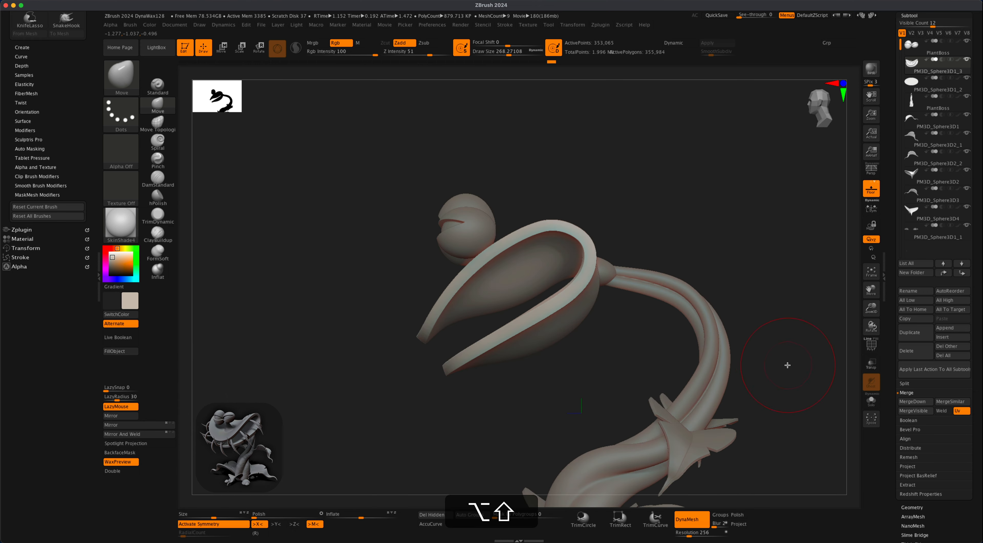
Select the stem and raise its upper bend into a higher arch with a large Move brush.
mouse_move(787, 365)
mouse_down()
mouse_move(753, 356)
mouse_move(724, 336)
mouse_move(731, 329)
mouse_move(717, 354)
mouse_move(691, 362)
mouse_up()
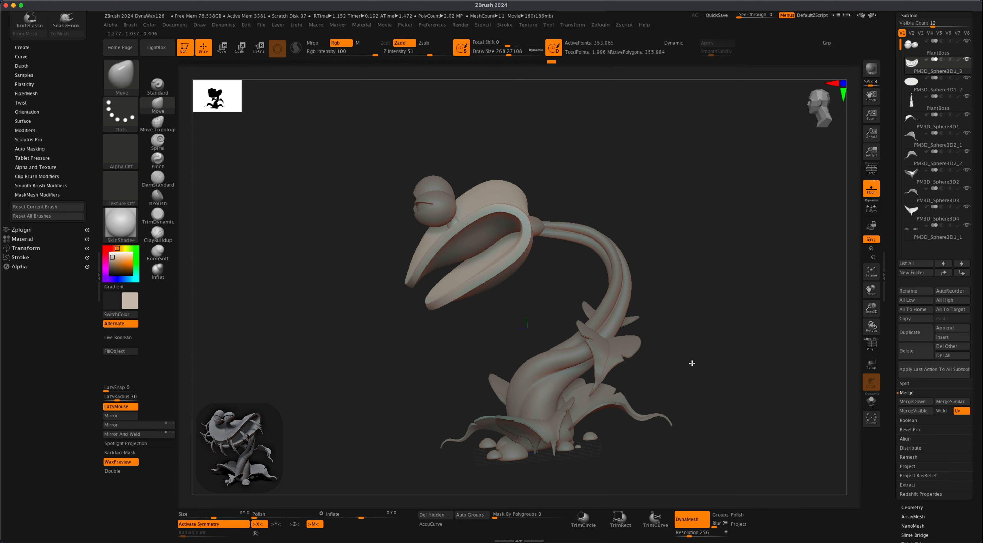
alt+click(618, 256)
mouse_move(707, 276)
mouse_down()
mouse_move(716, 281)
mouse_move(709, 277)
mouse_up()
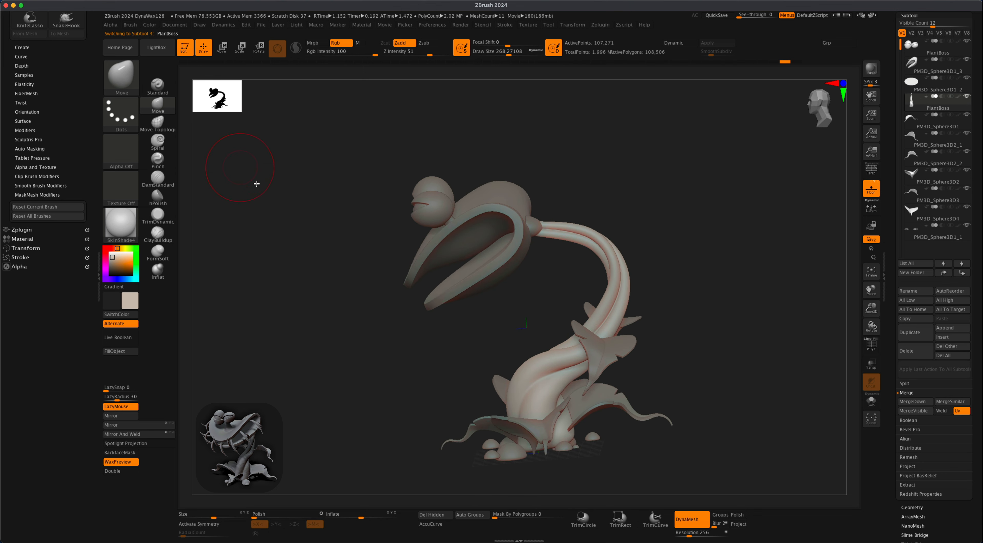
key(s)
drag(259, 187, 272, 187)
mouse_move(668, 283)
mouse_down()
mouse_move(681, 282)
mouse_move(620, 256)
mouse_up()
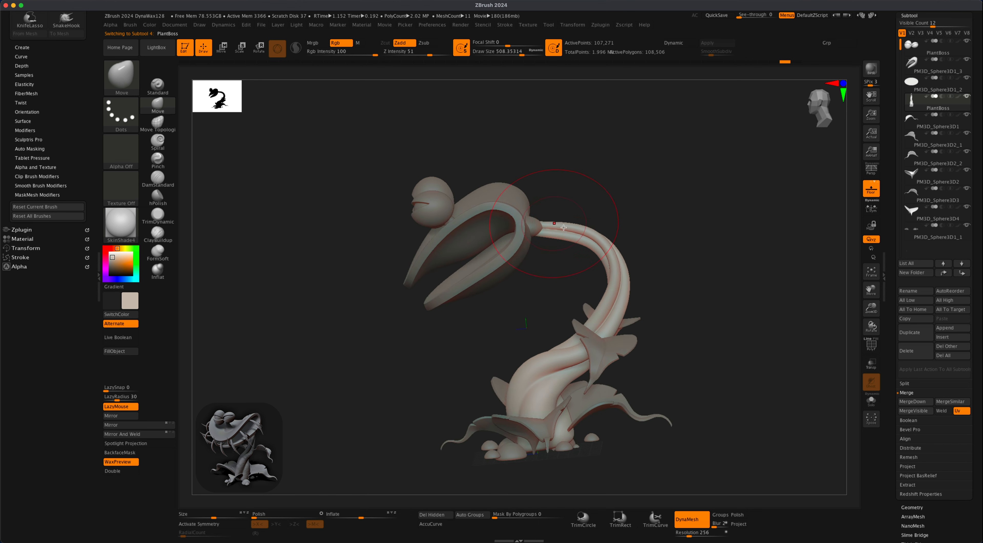
mouse_move(696, 269)
mouse_down()
mouse_move(683, 239)
mouse_move(694, 262)
mouse_up()
Refine the stem's arch behind the head with the Move brush at draw size about 602, keeping its end at the head joint.
key(s)
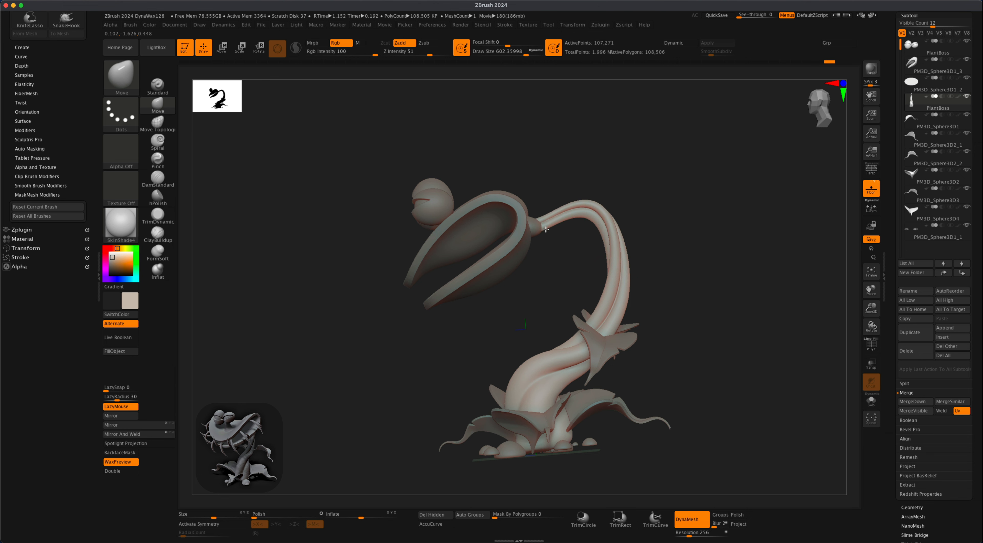
drag(546, 230, 548, 234)
drag(558, 239, 560, 232)
drag(625, 268, 628, 267)
drag(676, 265, 684, 258)
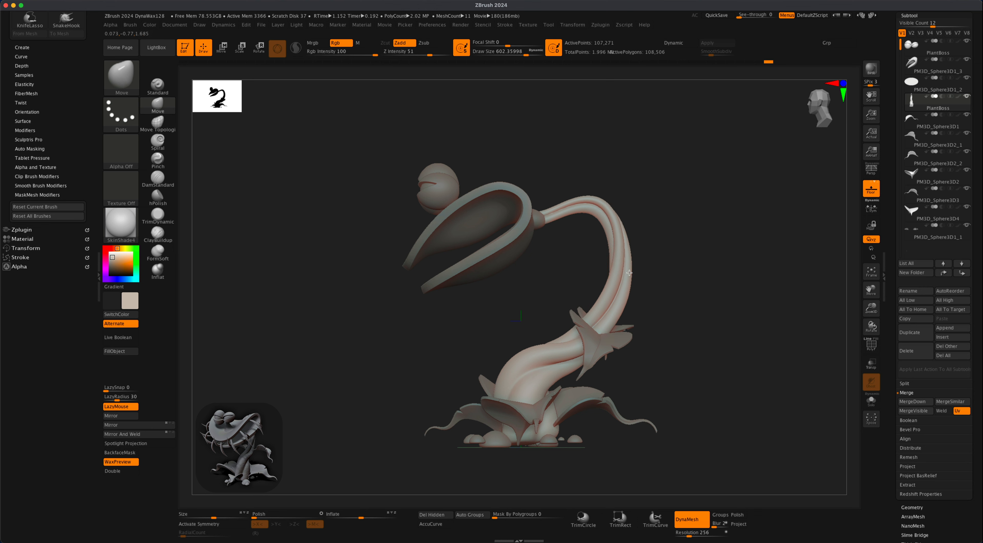
drag(618, 230, 712, 243)
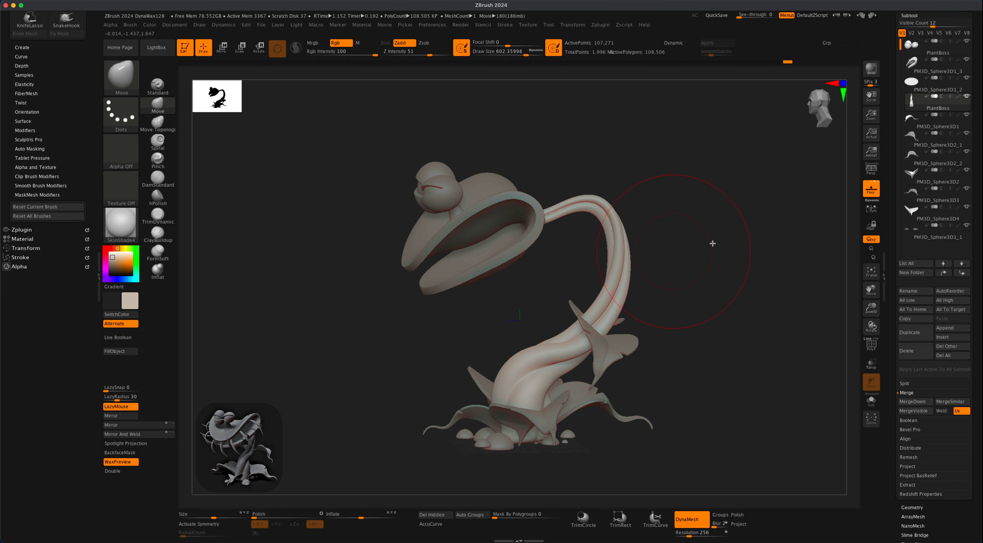
mouse_move(683, 272)
mouse_down()
mouse_move(735, 270)
mouse_move(687, 231)
mouse_move(693, 222)
mouse_move(713, 240)
mouse_move(685, 323)
mouse_move(689, 293)
mouse_move(669, 274)
mouse_up()
Round out the stem's curve from further side and rear angles with the Move brush.
mouse_move(653, 202)
mouse_down()
mouse_move(605, 230)
mouse_move(698, 200)
mouse_move(693, 226)
mouse_move(573, 268)
mouse_up()
mouse_move(678, 333)
mouse_down()
mouse_move(687, 327)
mouse_move(638, 303)
mouse_move(647, 312)
mouse_move(585, 245)
mouse_up()
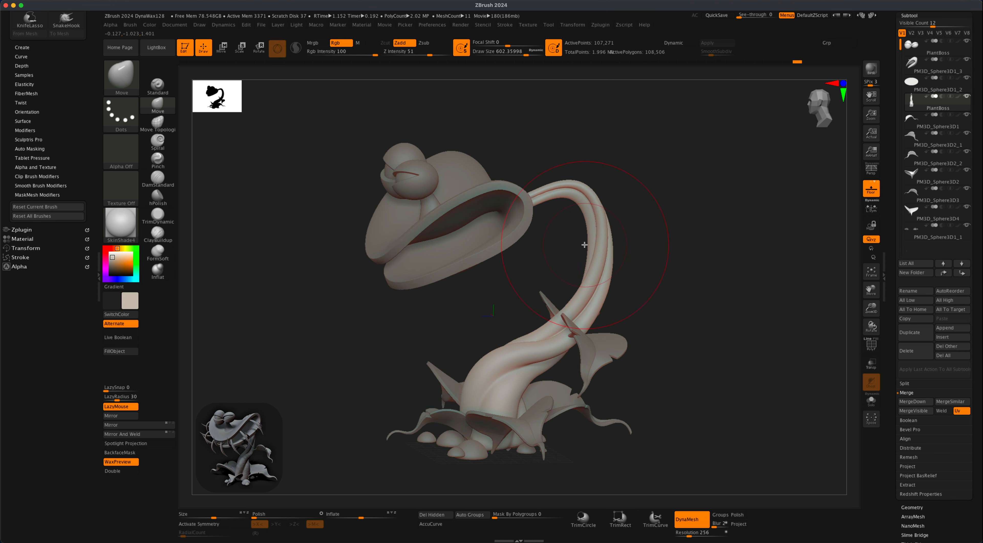
mouse_move(689, 269)
mouse_down()
mouse_move(678, 288)
mouse_move(694, 242)
mouse_move(680, 213)
mouse_move(685, 230)
mouse_move(710, 241)
mouse_move(702, 246)
mouse_up()
key(s)
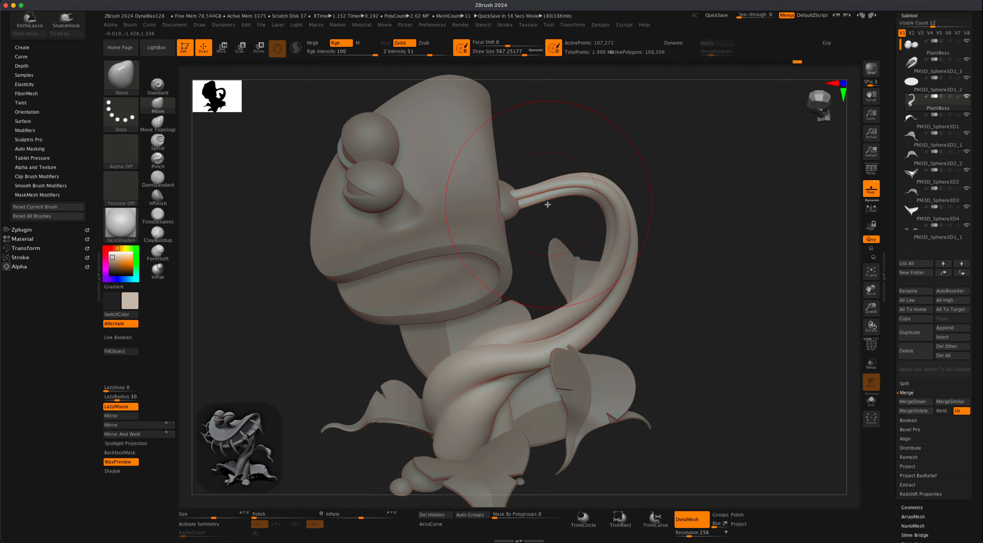
key(s)
mouse_move(520, 150)
mouse_down()
mouse_move(553, 147)
mouse_move(566, 159)
mouse_move(550, 144)
mouse_up()
Select the jaw piece and adjust its outer shape with the Move brush, reducing the draw size to about 372.
alt+click(483, 166)
key(s)
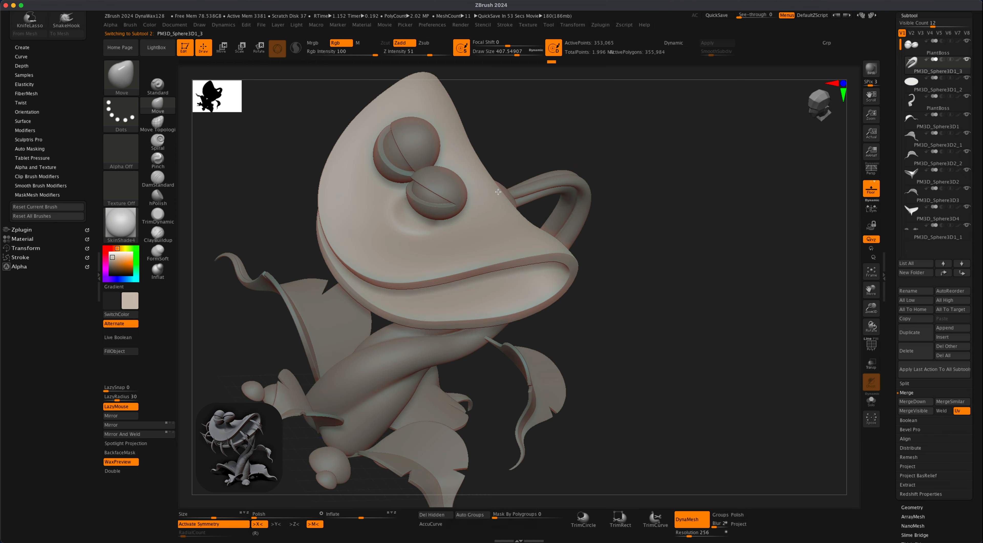
drag(517, 177, 529, 203)
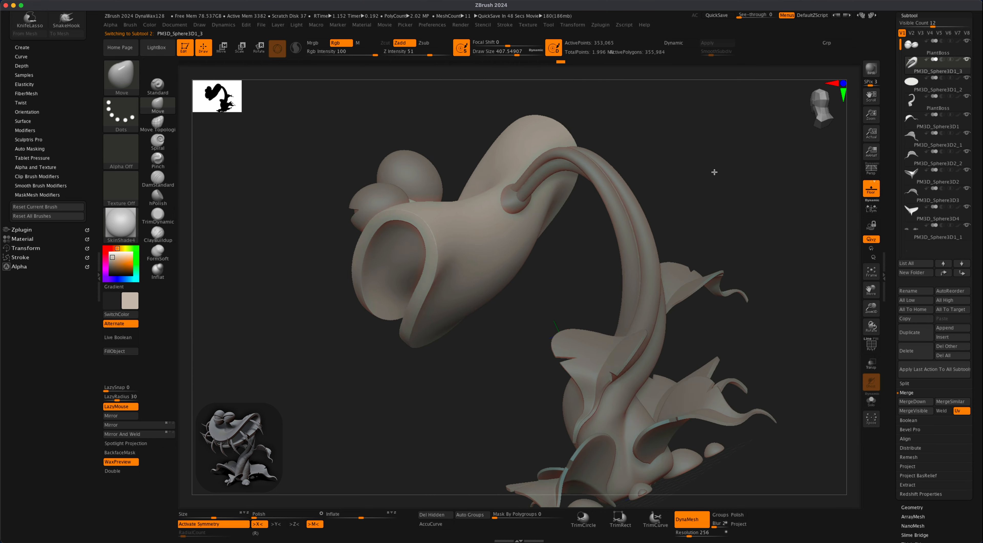
drag(713, 169, 739, 213)
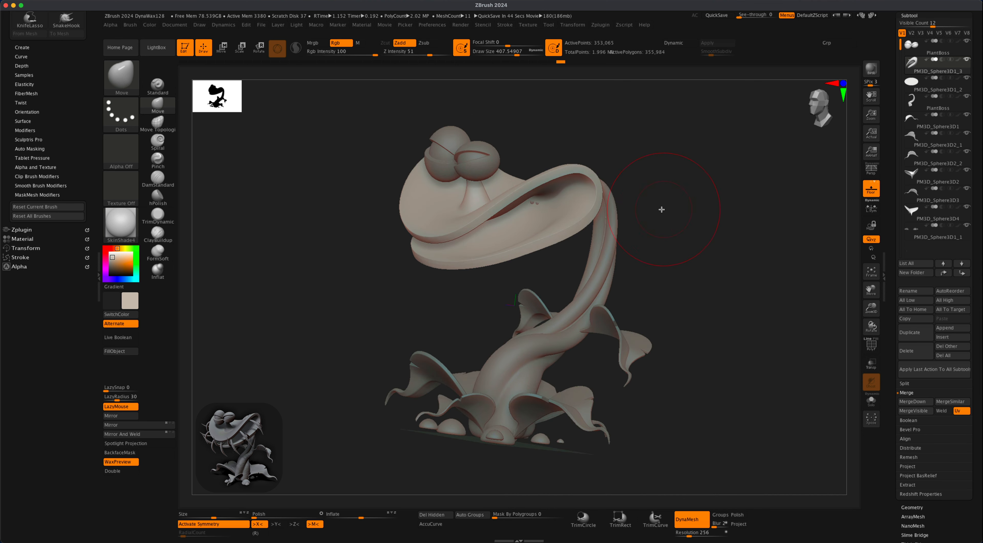
key(s)
drag(663, 210, 660, 209)
drag(657, 187, 511, 317)
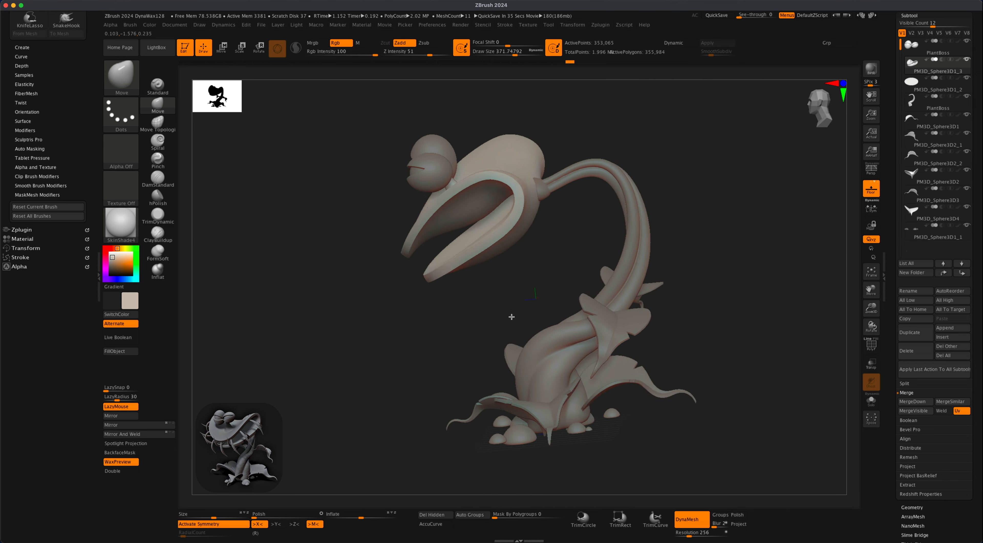
Examine the plant's overall shape, head and stem from the side, front and three-quarter views.
mouse_move(659, 264)
mouse_down()
mouse_move(663, 226)
mouse_move(670, 266)
mouse_move(693, 273)
mouse_move(694, 284)
mouse_up()
mouse_move(690, 322)
mouse_down()
mouse_move(634, 342)
mouse_move(738, 332)
mouse_move(663, 350)
mouse_move(751, 343)
mouse_move(717, 342)
mouse_move(697, 359)
mouse_up()
drag(703, 263, 806, 272)
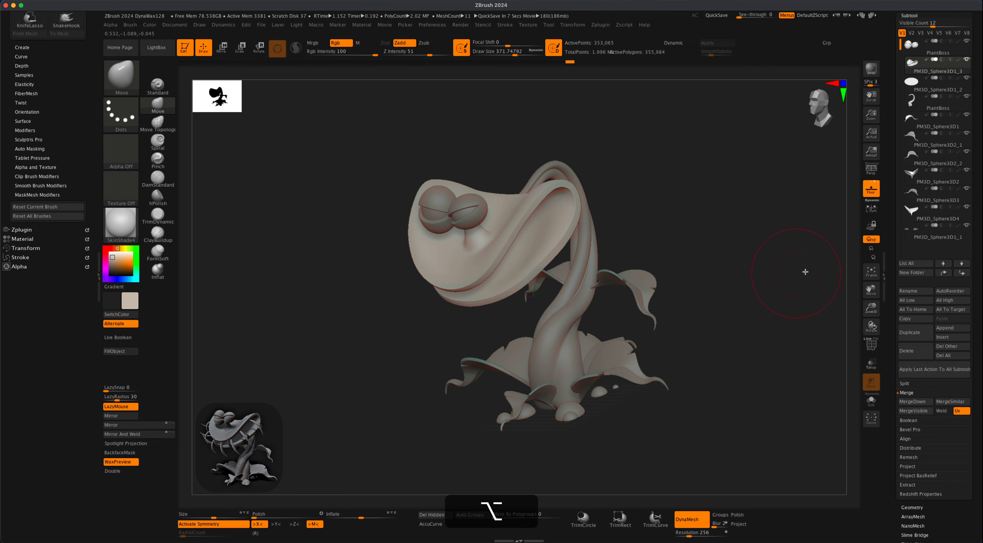
drag(978, 200, 977, 355)
drag(664, 246, 689, 242)
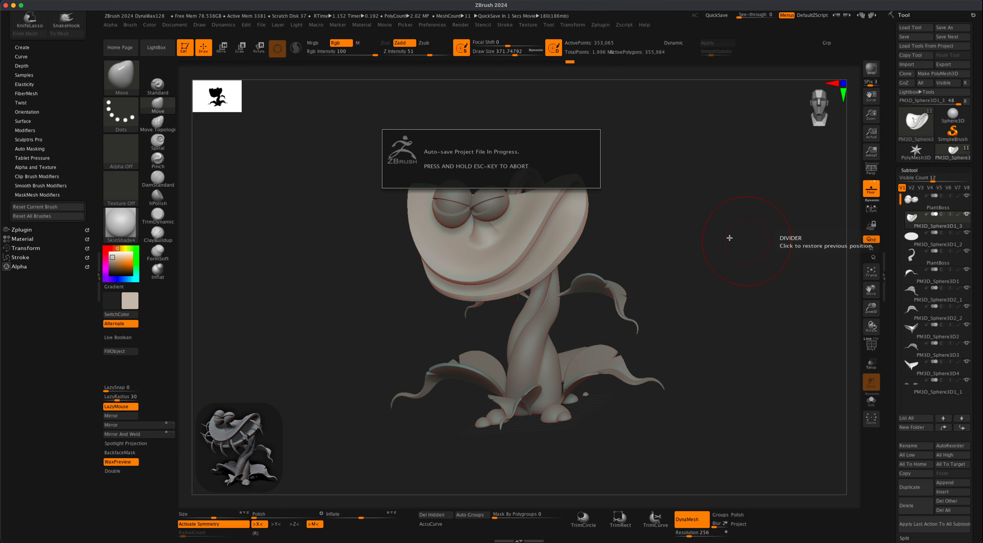
click(262, 26)
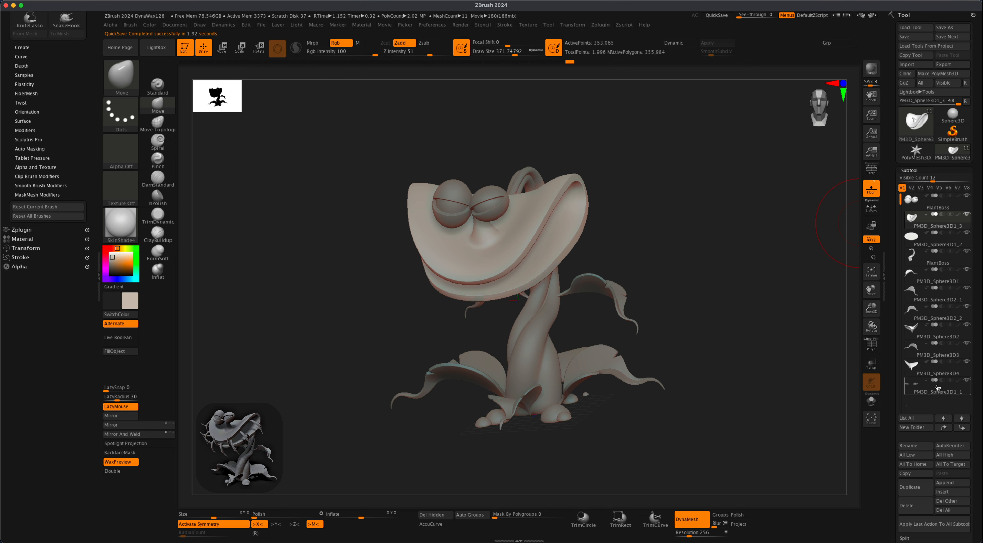
mouse_move(943, 300)
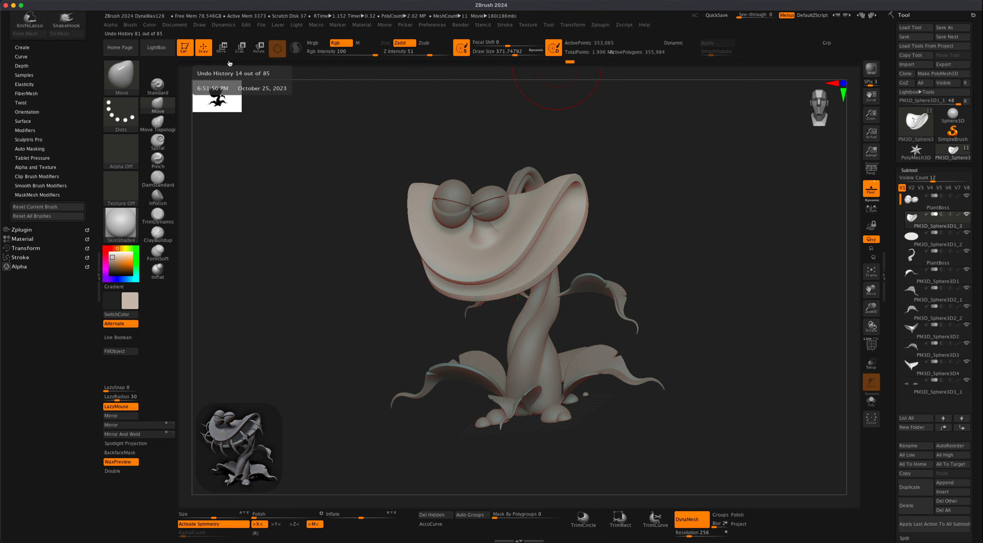
mouse_move(768, 315)
alt+mouse_down()
mouse_move(740, 301)
mouse_move(729, 310)
alt+mouse_up()
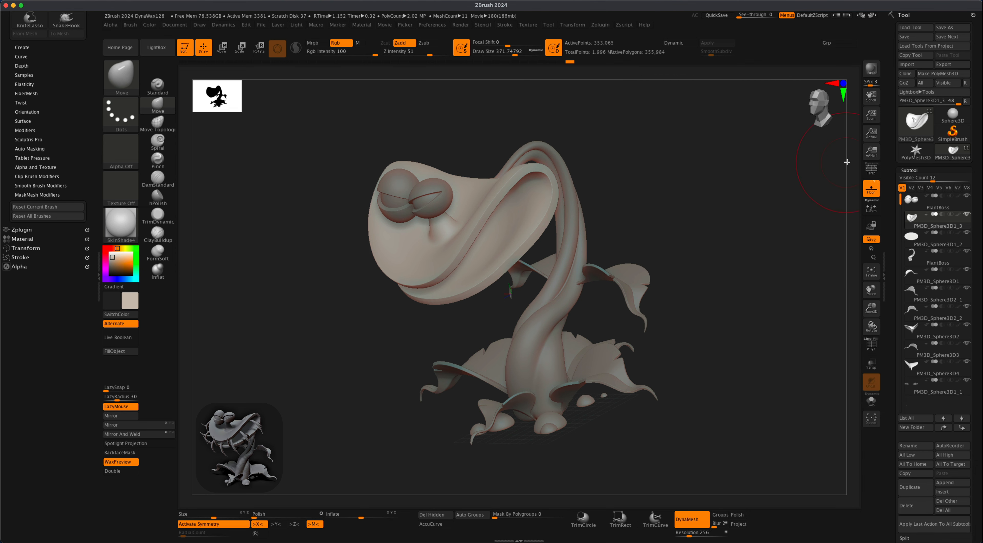
alt+drag(682, 305, 880, 157)
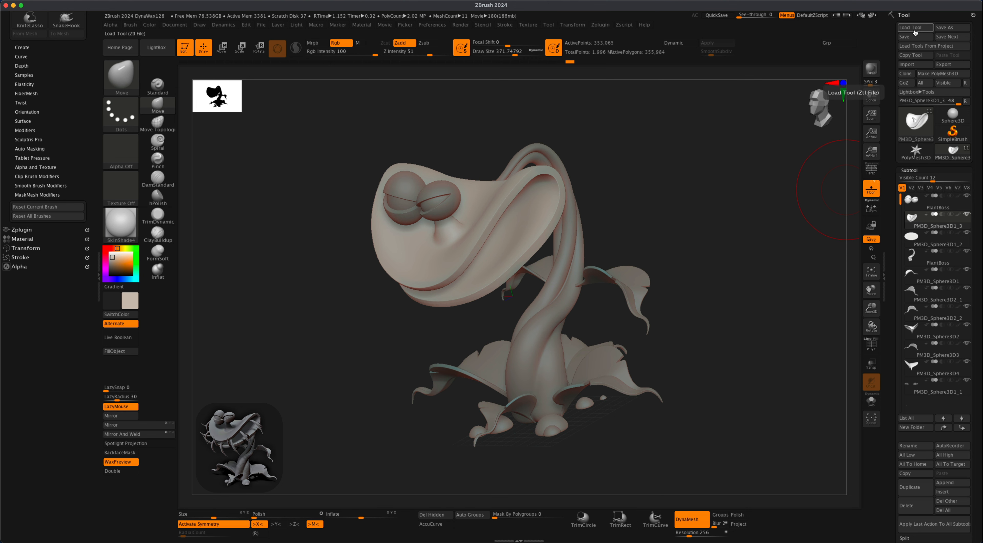
Save the tool as PlantBoss.ztl, replacing the existing file in the PlantBoss folder.
click(952, 27)
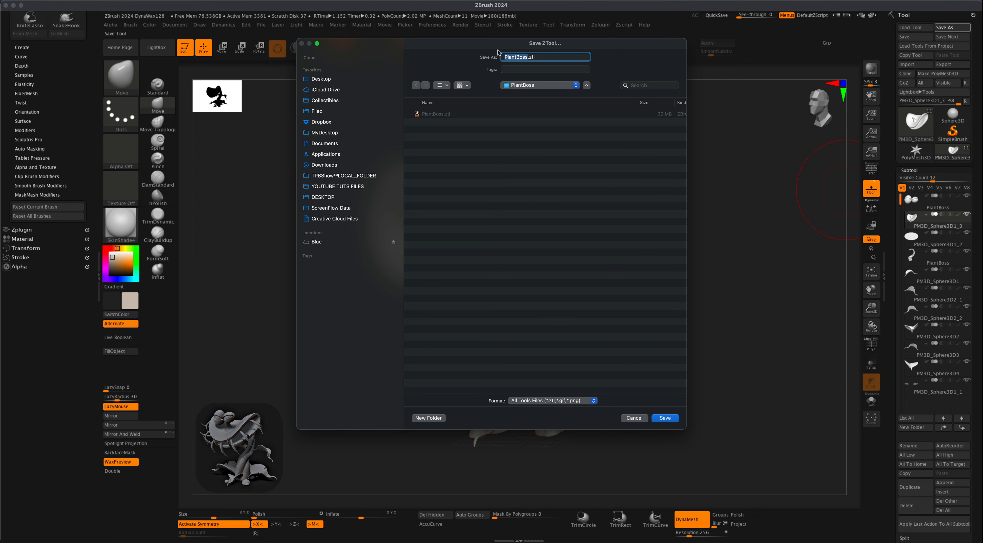
click(660, 425)
click(517, 281)
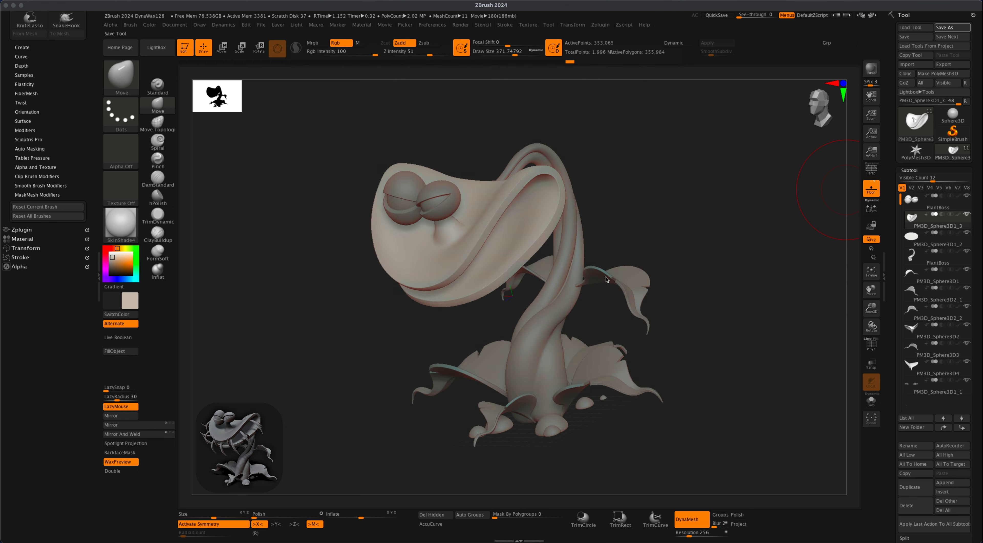
Insert a Cone3D subtool below the eyes subtool and hide all the other subtools.
mouse_move(752, 298)
mouse_down()
mouse_move(764, 297)
mouse_move(744, 303)
mouse_move(757, 313)
mouse_move(745, 314)
mouse_up()
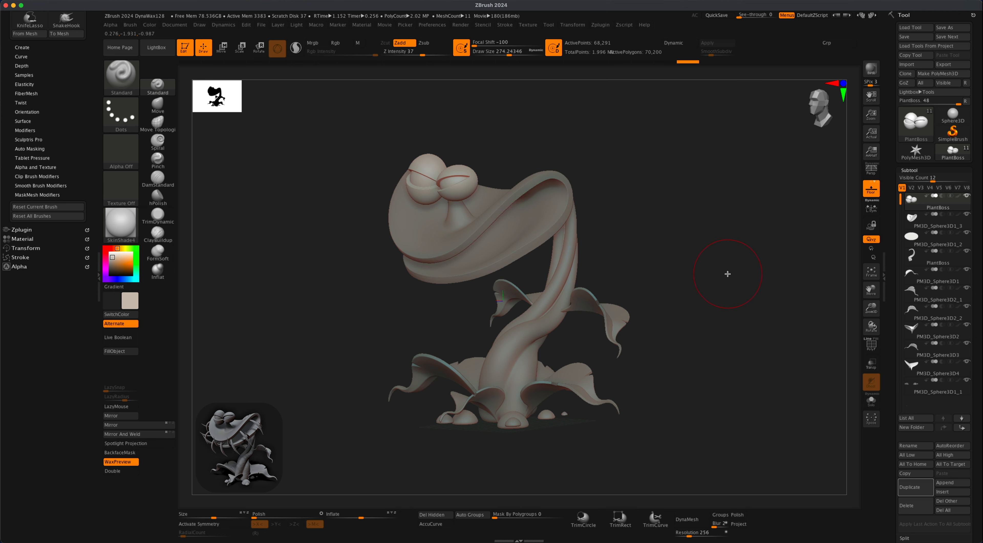
click(954, 492)
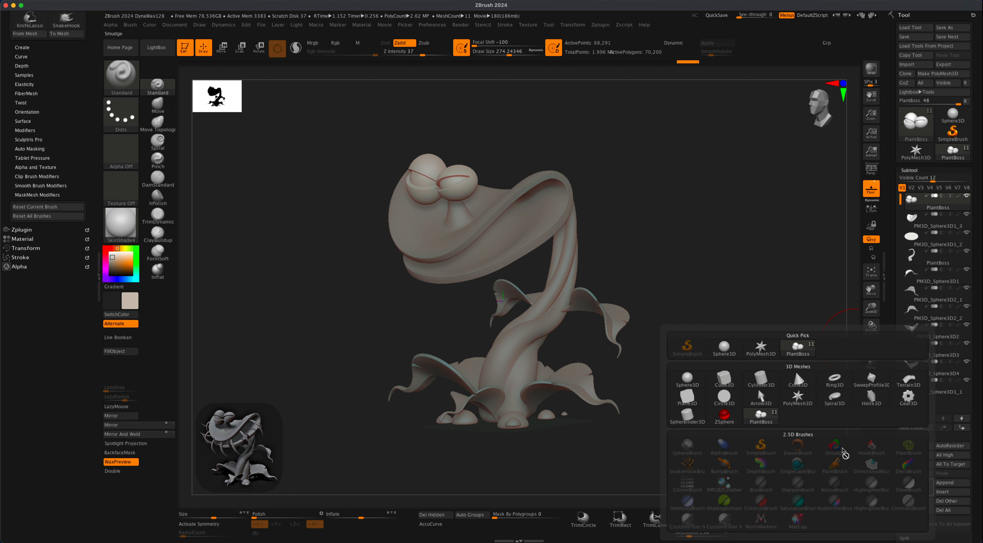
click(802, 379)
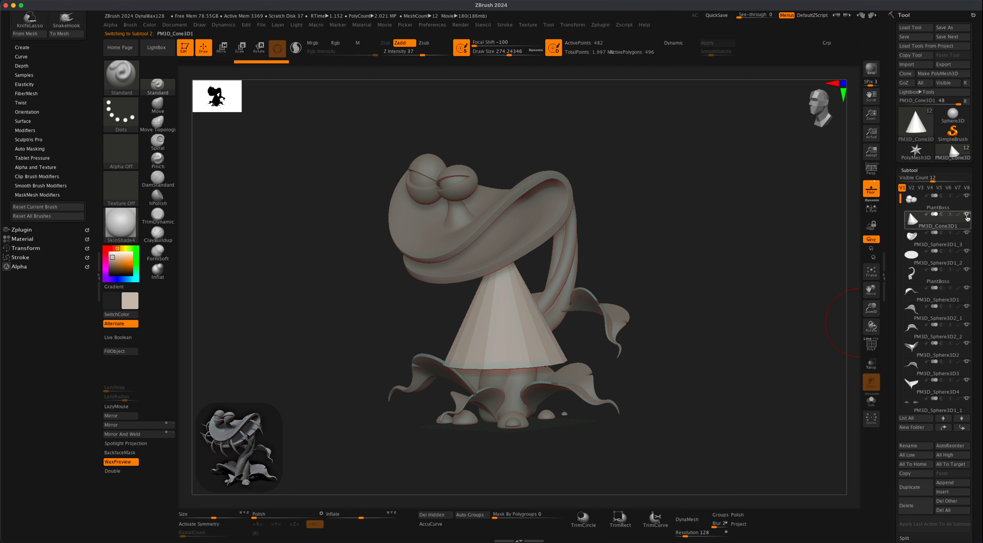
mouse_move(967, 217)
key(shift)
shift+click(968, 216)
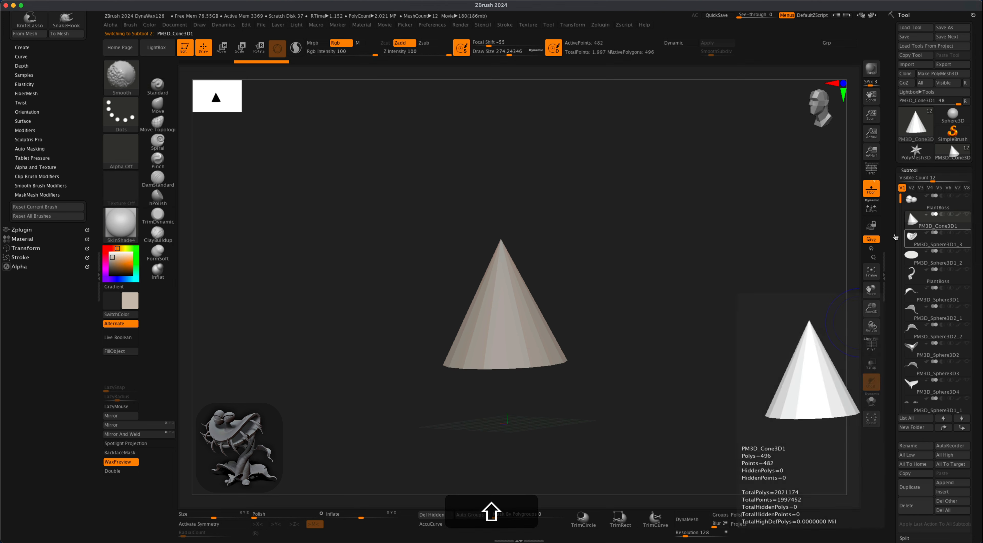
drag(615, 338, 633, 346)
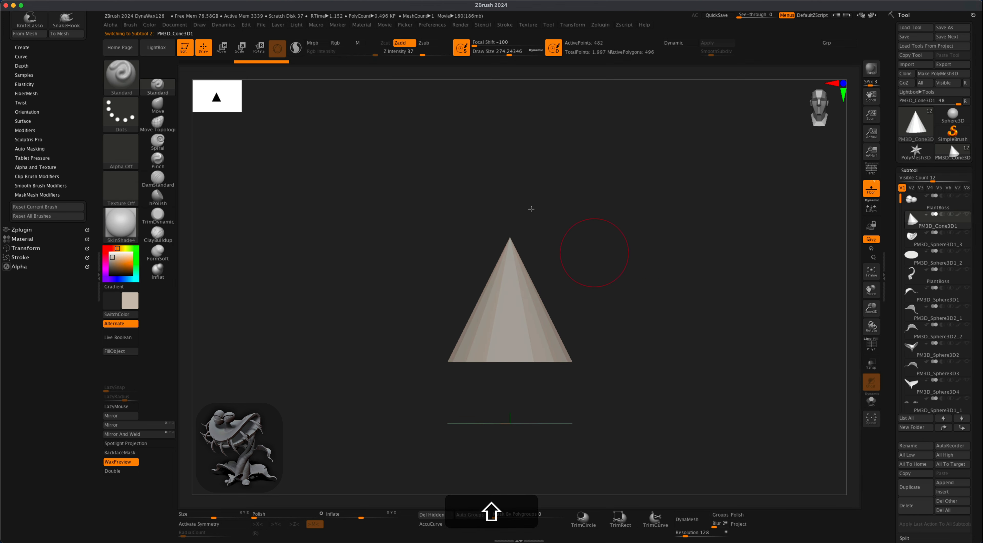
Reshape the cone into a narrower, taller spike, raise it and place the gizmo pivot at its base.
key(w)
drag(511, 250, 514, 164)
drag(513, 221, 513, 238)
drag(514, 200, 513, 197)
alt+drag(587, 229, 589, 235)
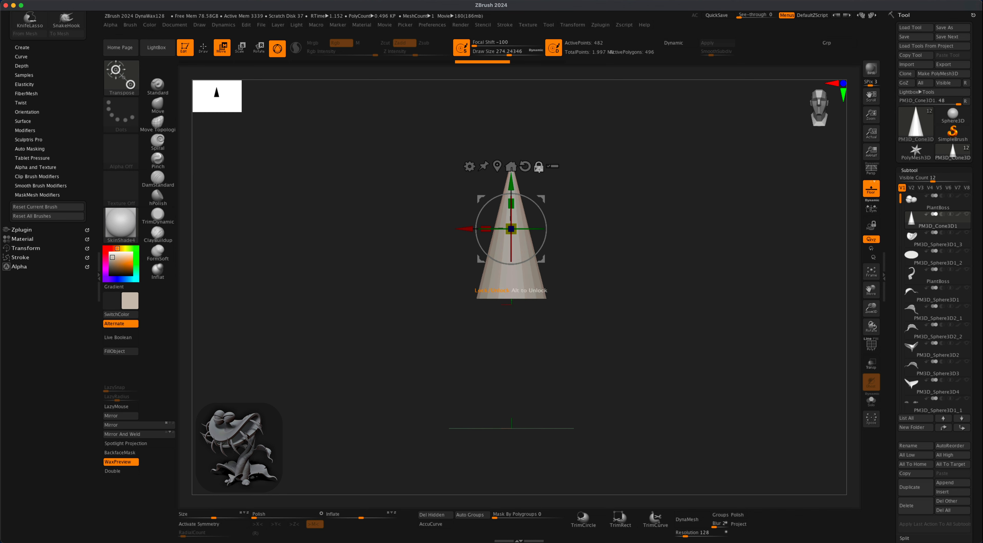
drag(511, 183, 513, 251)
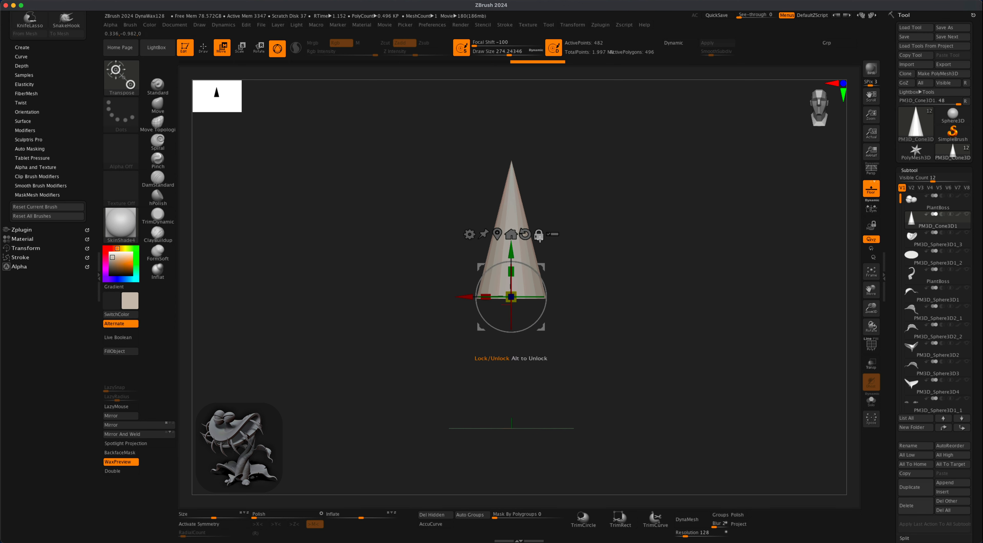
Mirror and weld the cone vertically across its base with local symmetry, and raise the resulting double-pointed spike.
click(873, 208)
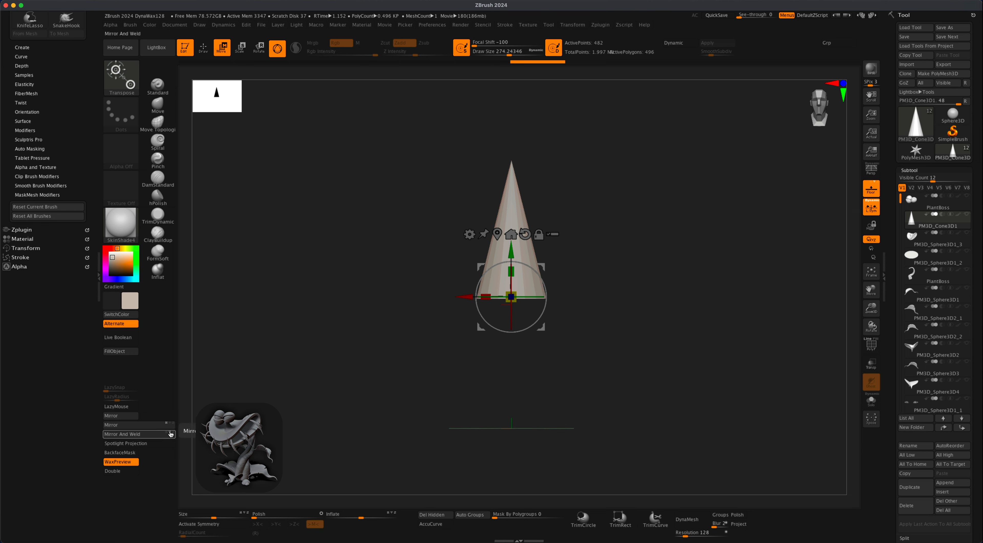
click(162, 435)
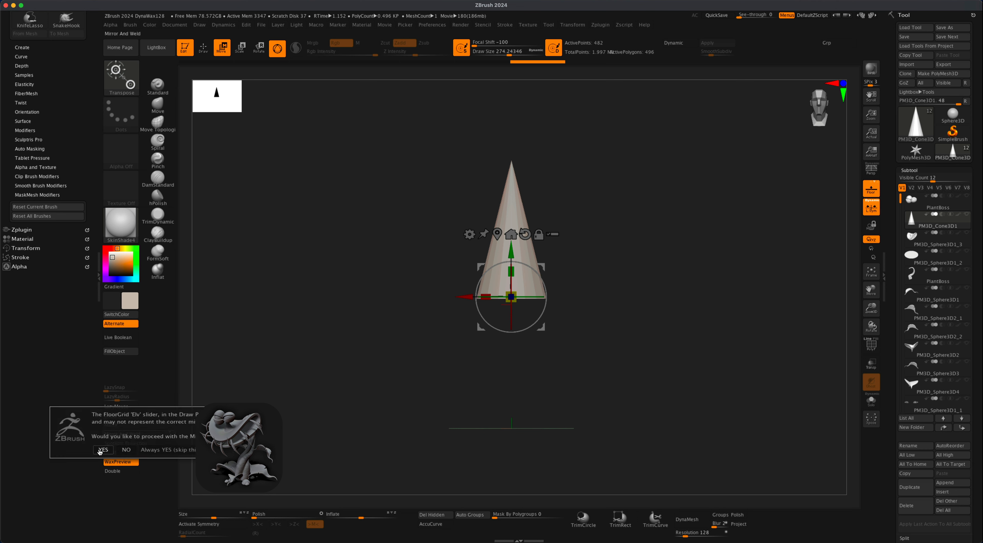
click(103, 449)
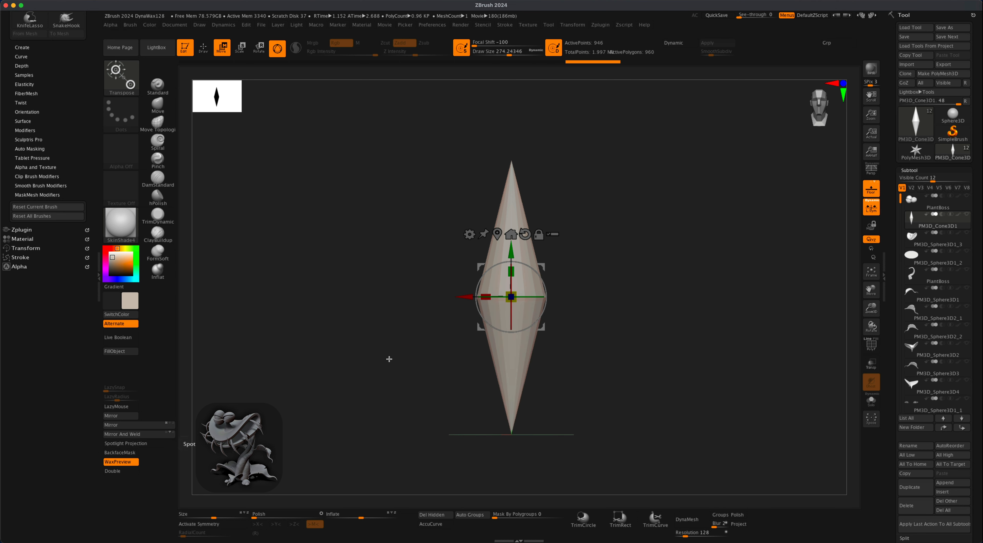
drag(512, 256, 513, 237)
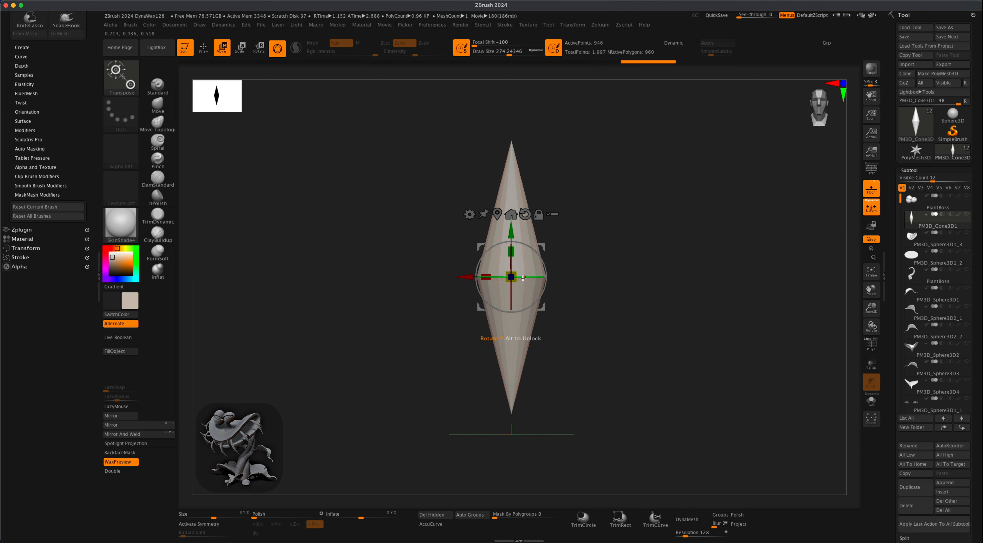
click(876, 347)
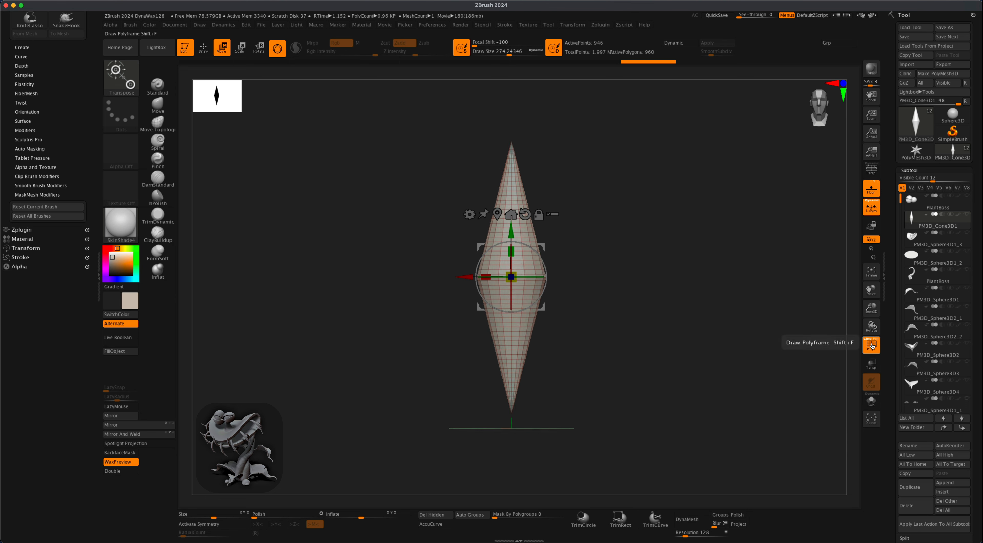
click(873, 346)
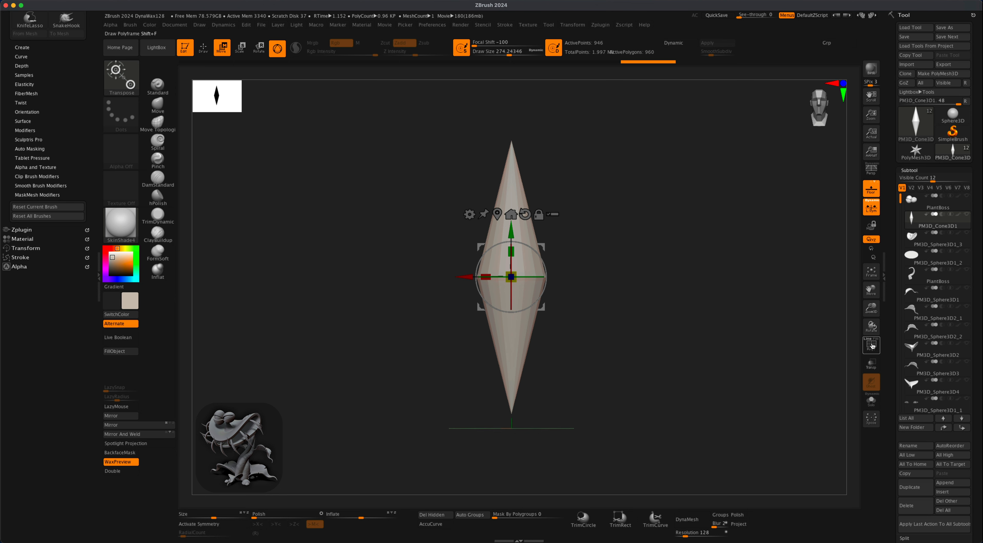
Lengthen the spike symmetrically with the Extender deformer, adding a straight middle section, and accept the deformation.
click(470, 215)
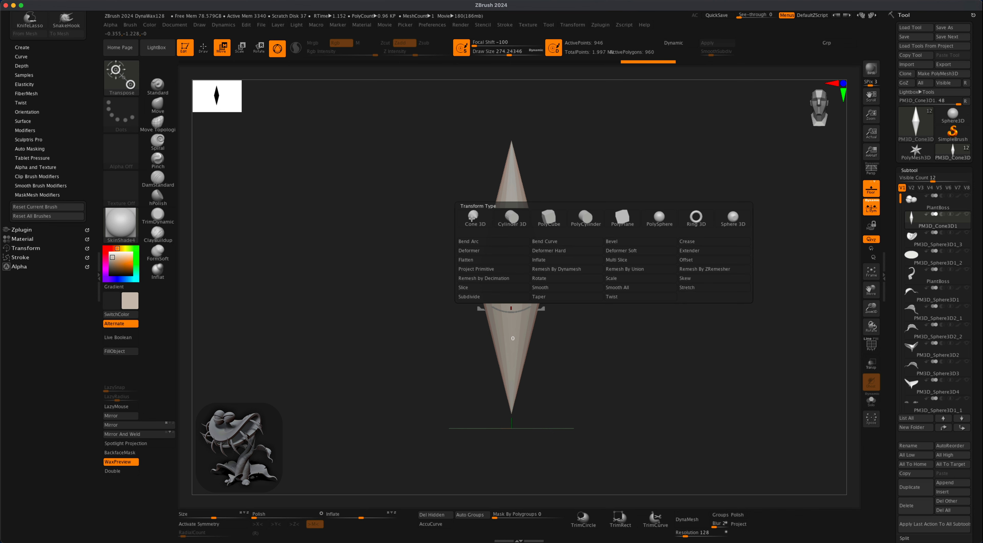
click(690, 252)
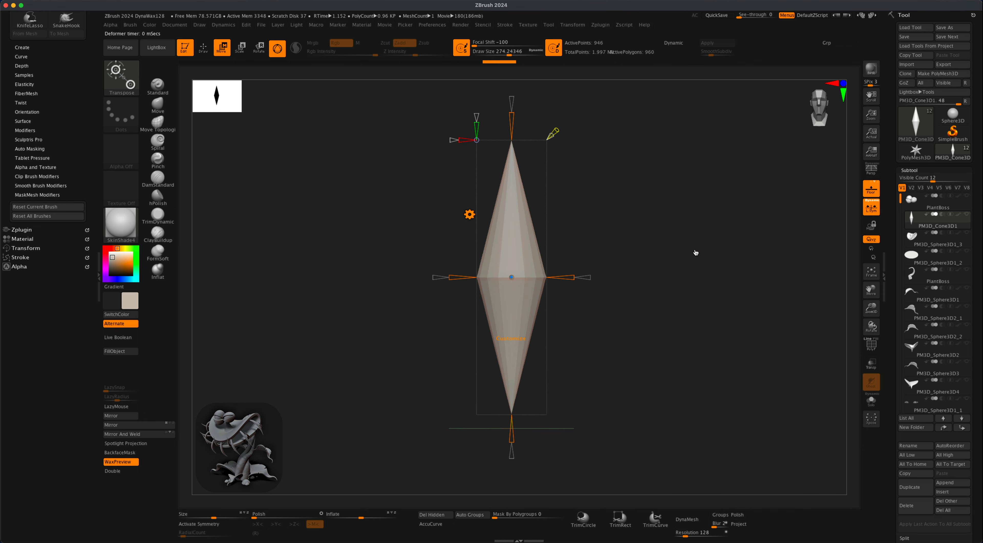
drag(513, 120, 522, 71)
alt+drag(641, 325, 643, 304)
alt+drag(576, 227, 574, 234)
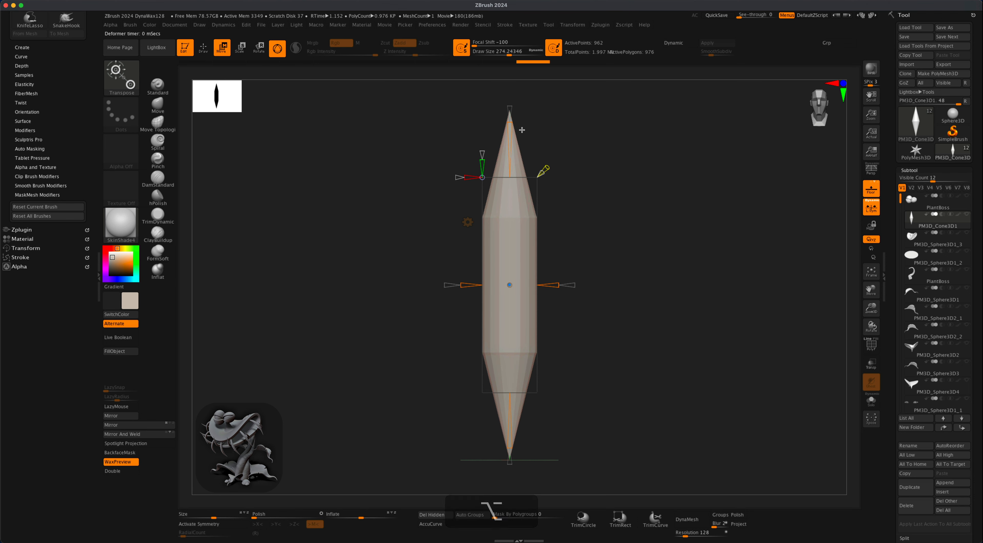
click(469, 222)
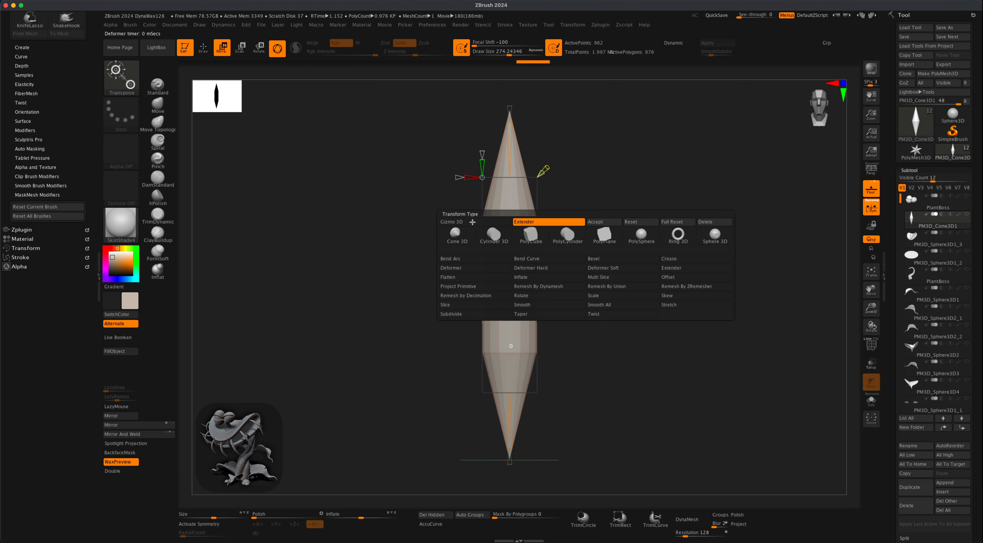
click(611, 222)
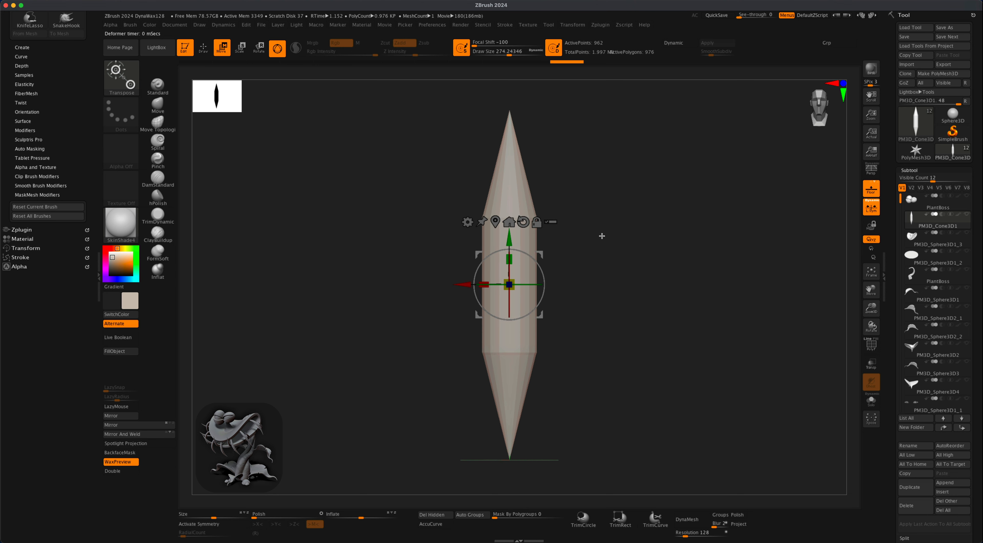
Polish the spike at 100 to round its transitions and subdivide it to level 4.
key(q)
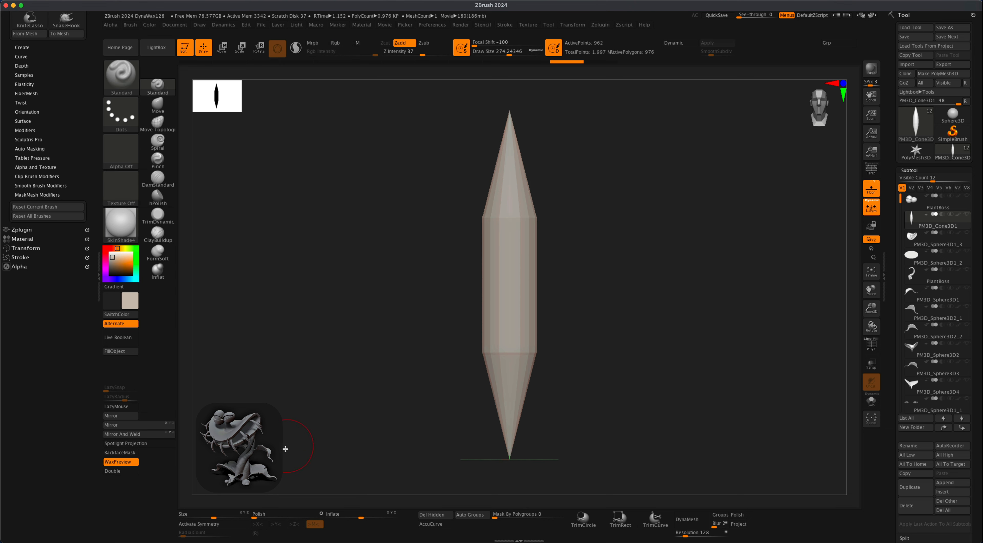
click(266, 516)
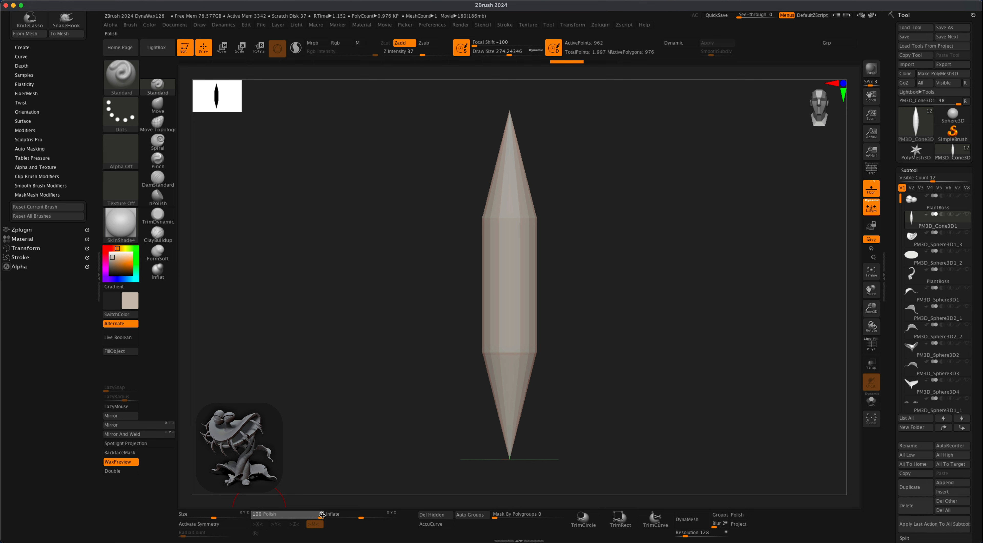
drag(322, 515, 323, 515)
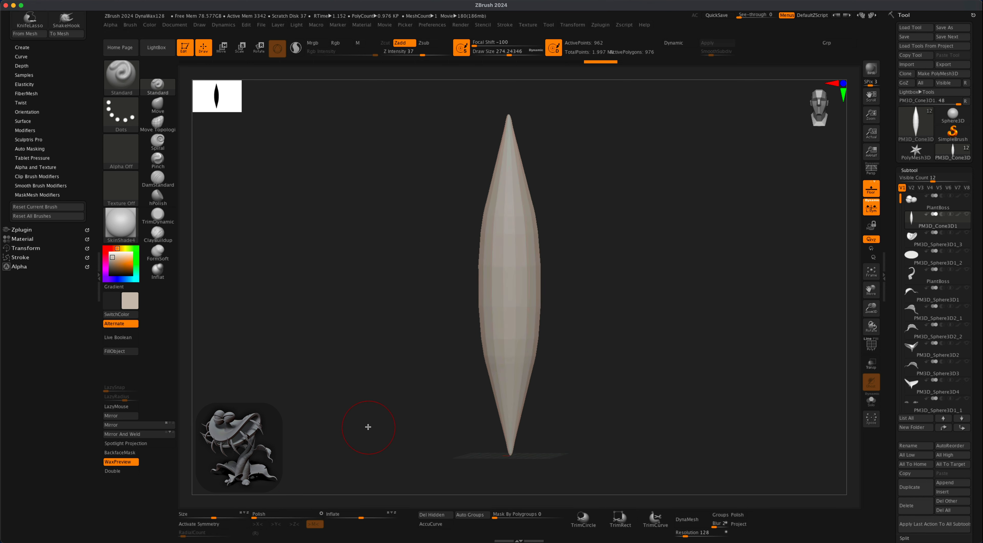
key(super+d)
key(super+d)
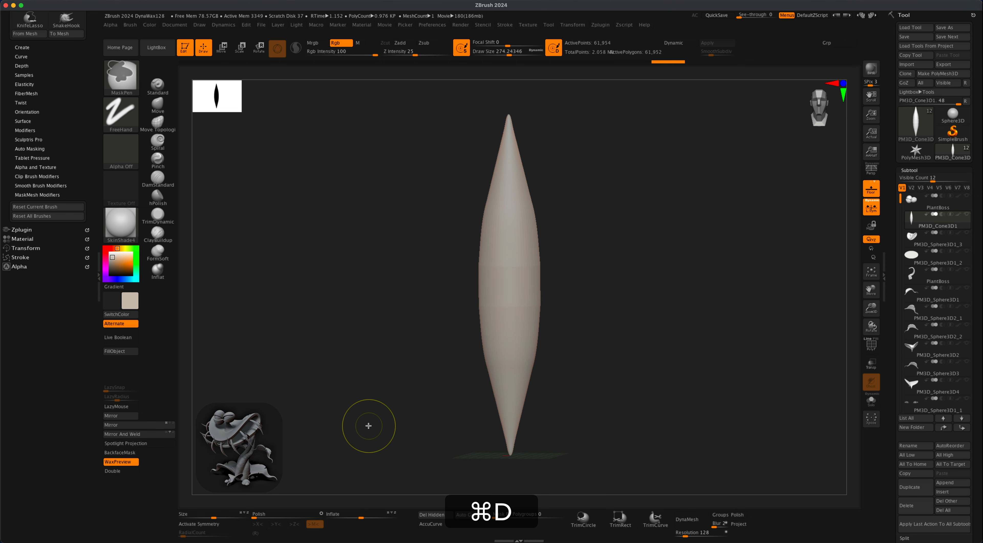
Scale the smoothed spike along its length into a much longer, slimmer shape.
alt+drag(612, 313, 620, 268)
key(w)
drag(509, 260, 515, 186)
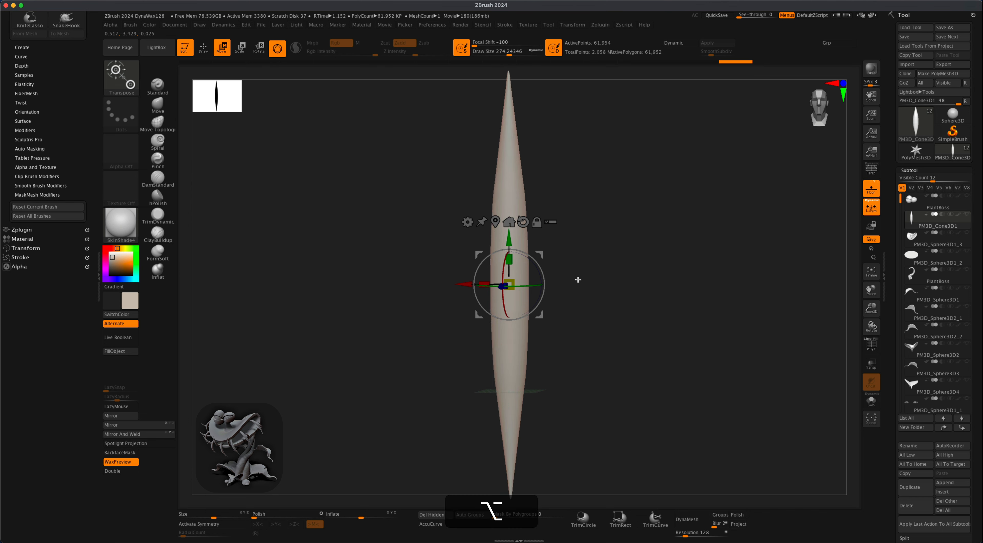
alt+drag(579, 279, 588, 278)
Delete the spike's lower subdivision levels.
key(q)
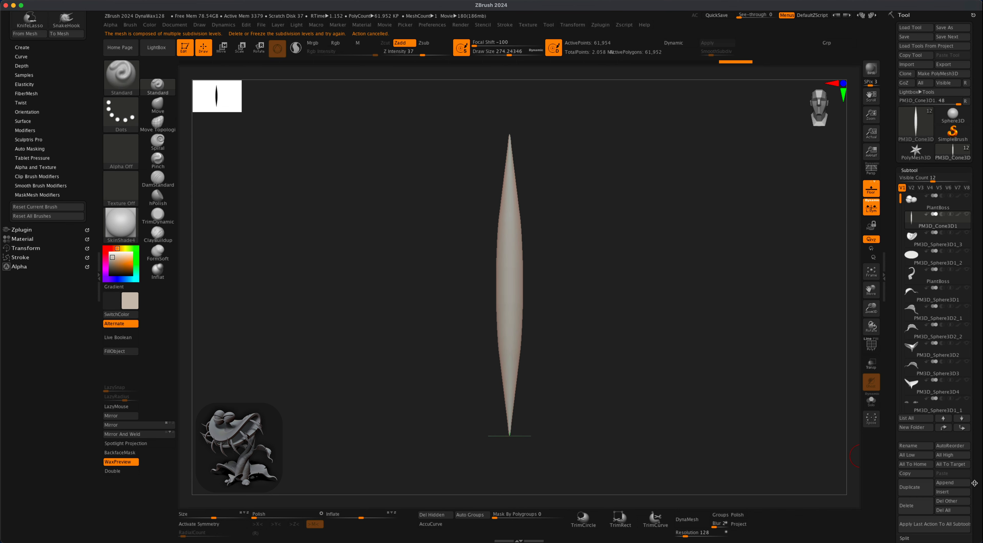
drag(975, 483, 980, 427)
drag(975, 486, 982, 443)
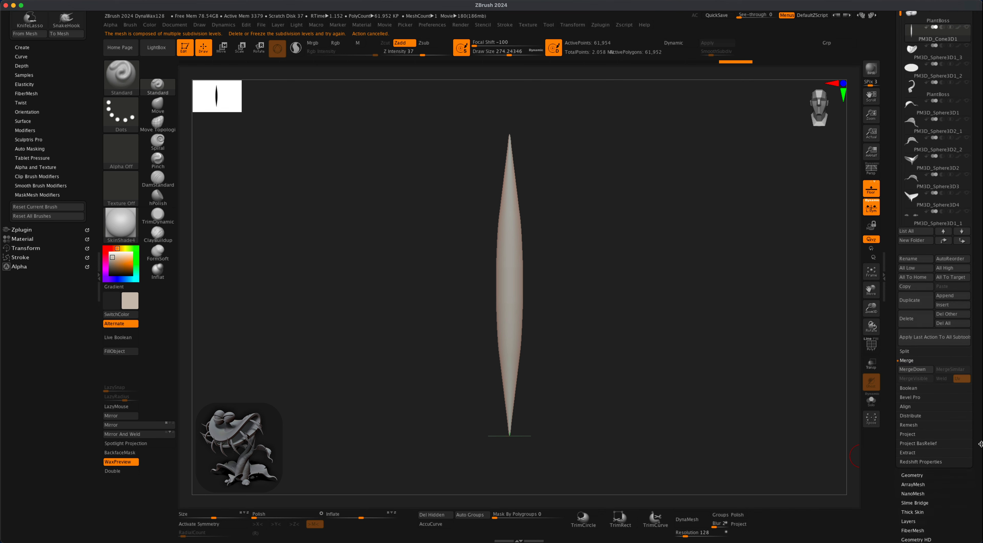
click(913, 475)
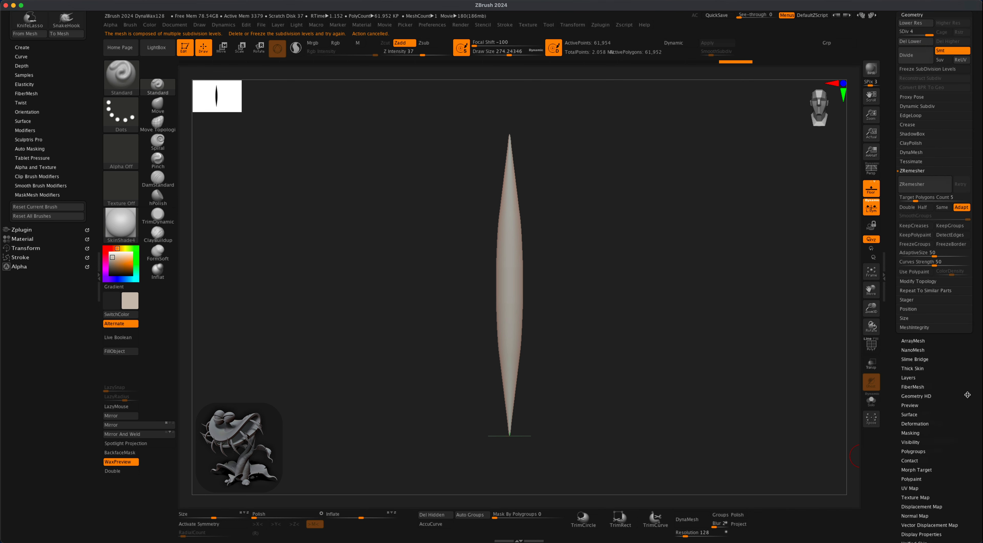
click(915, 42)
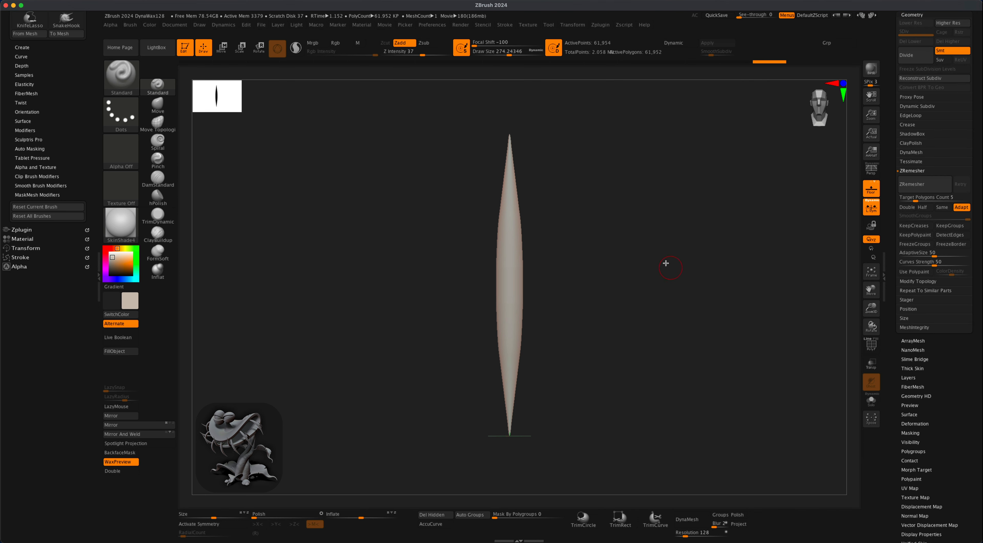
Bend the straight spike into a crescent with the Bend Curve deformer and accept the deformation.
scroll(932, 267, up, 5)
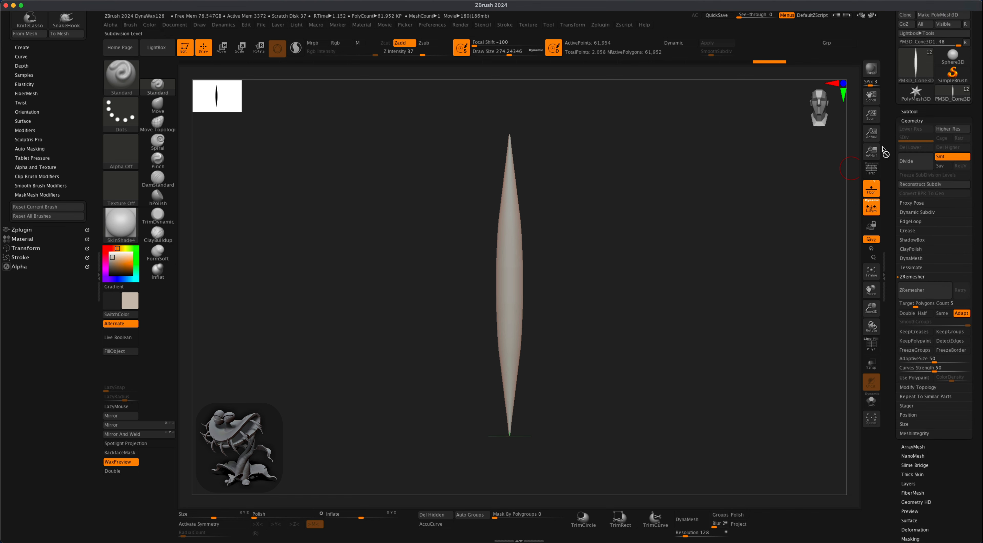
click(222, 47)
click(468, 224)
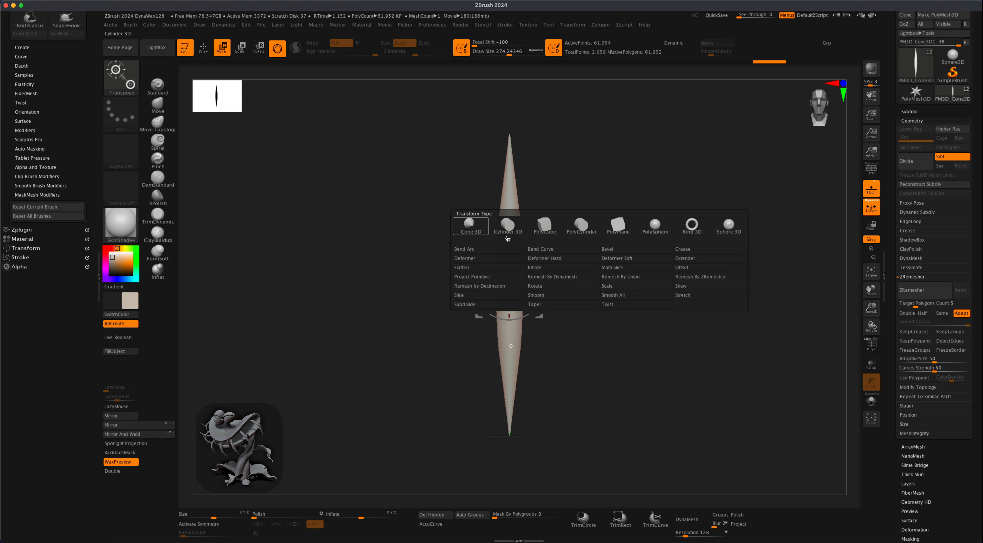
click(558, 254)
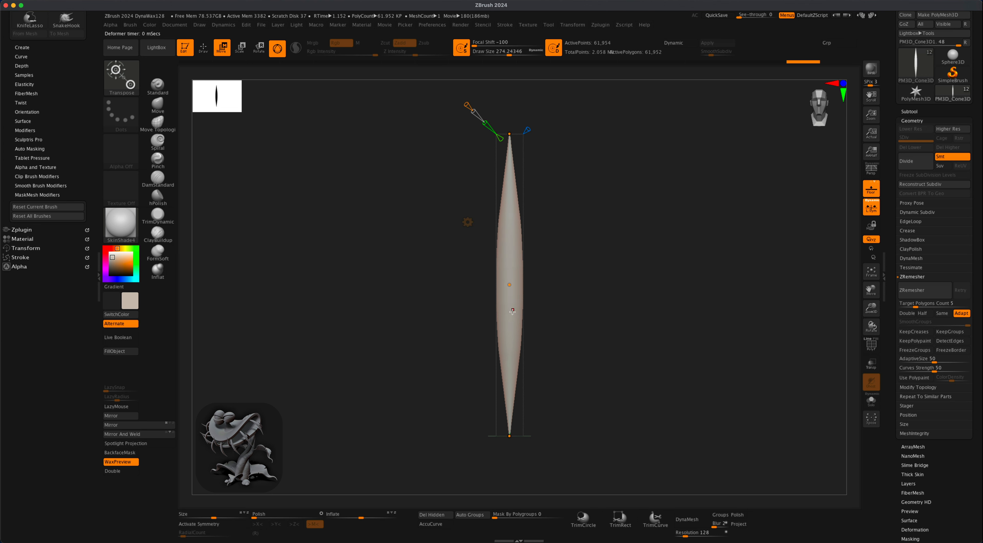
drag(510, 289, 337, 274)
click(469, 224)
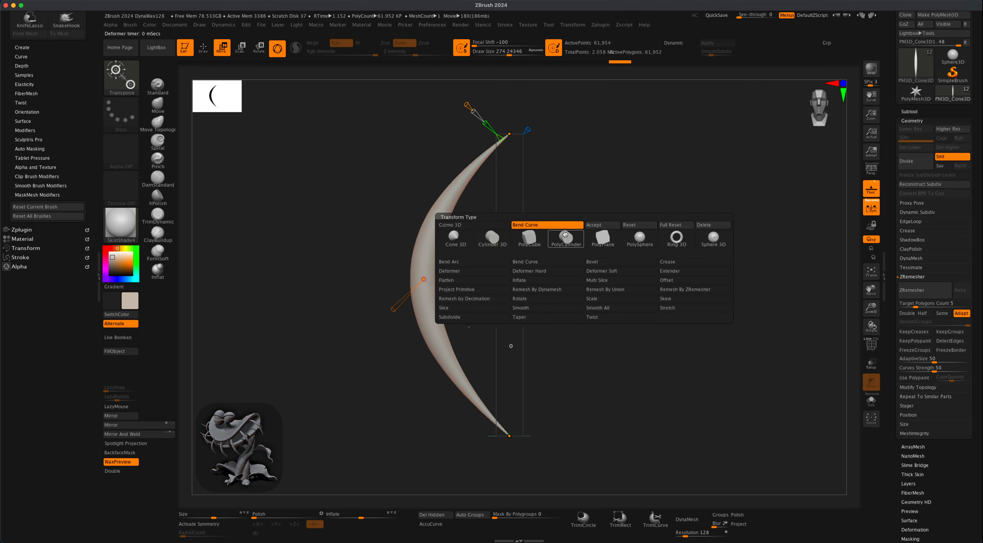
click(596, 225)
Show all plant subtools with the crescent, reposition the gizmo pivot onto the crescent and scale it down to tooth size.
click(915, 112)
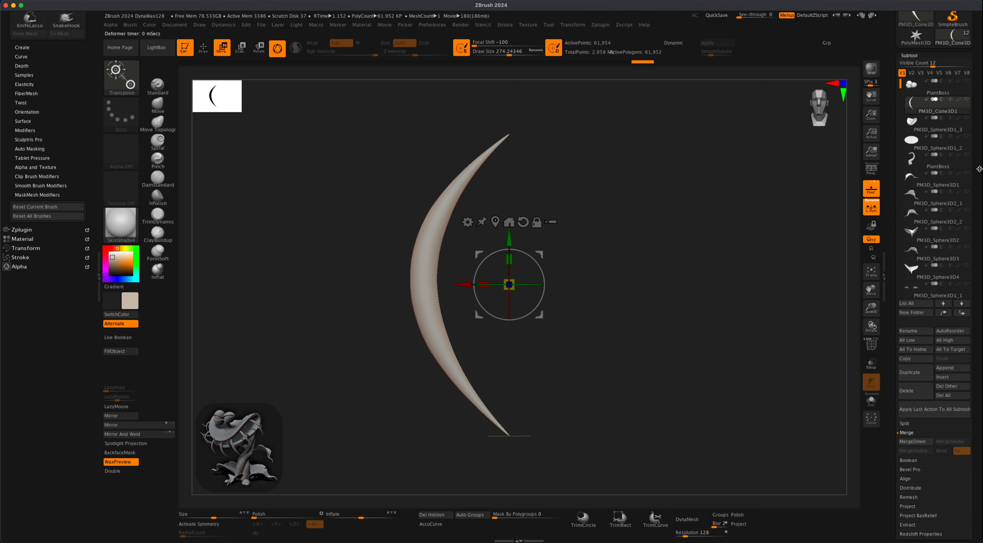
shift+click(968, 100)
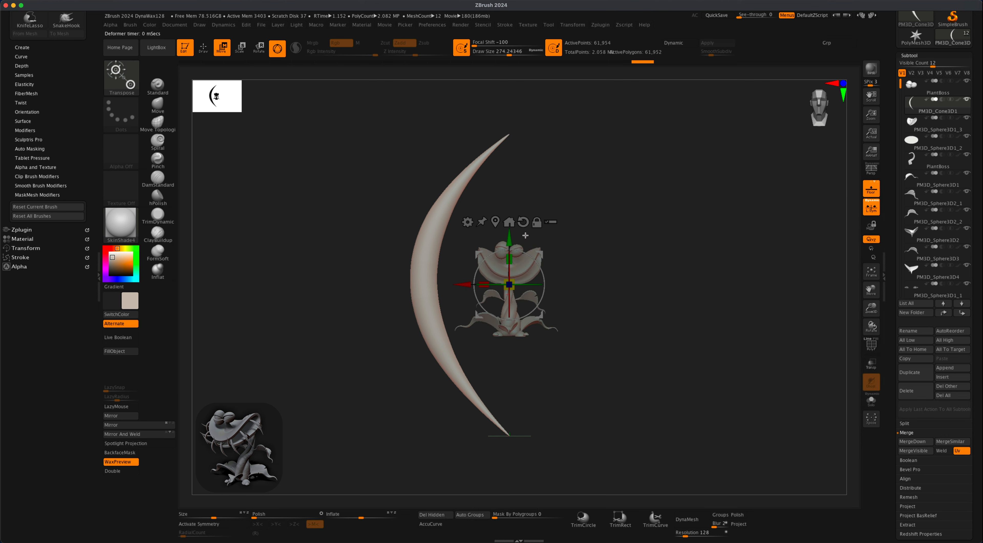
click(496, 222)
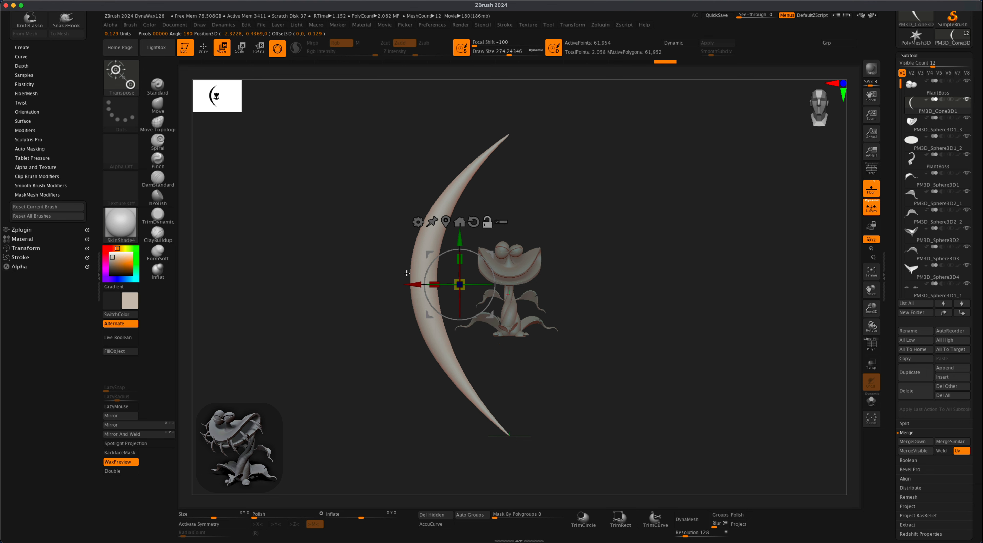
alt+drag(409, 285, 373, 282)
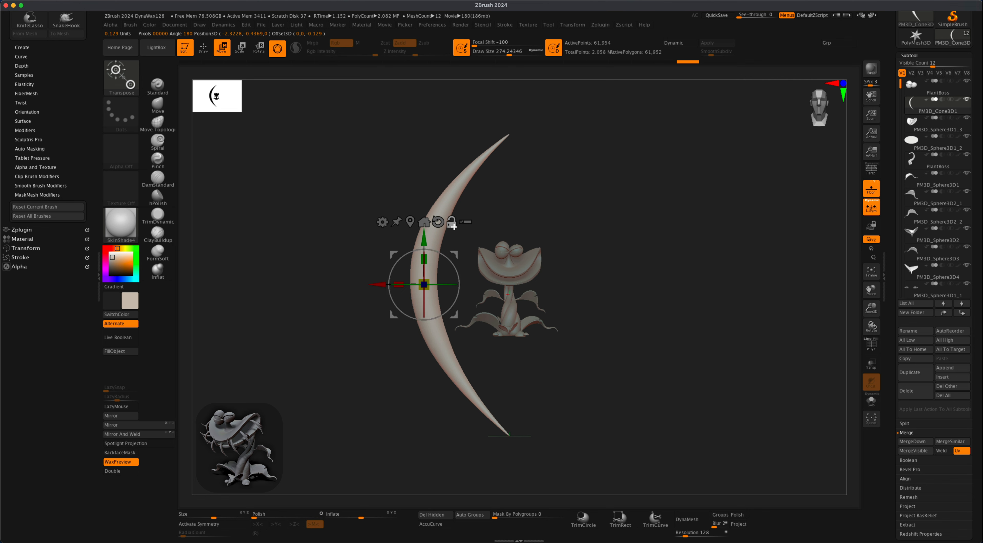
drag(501, 294, 557, 319)
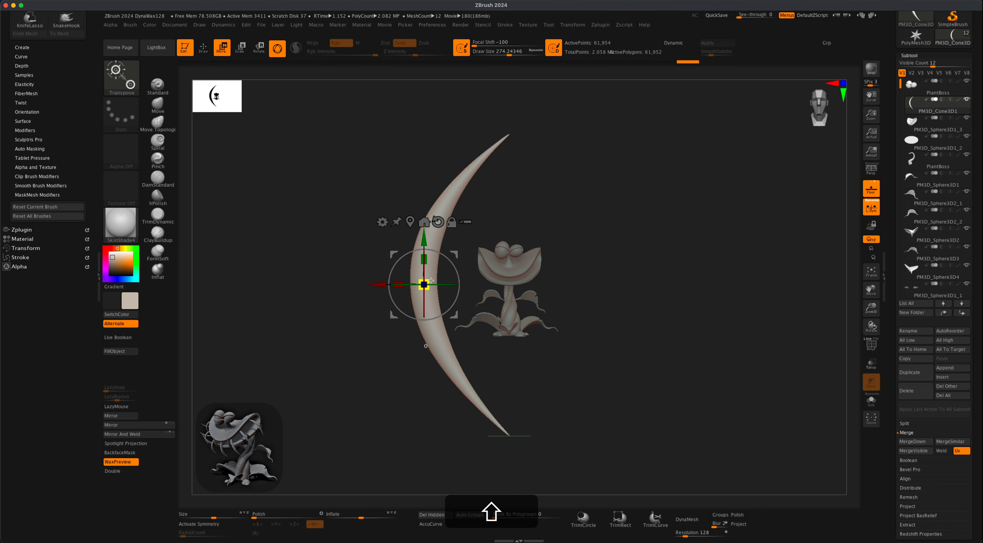
drag(427, 287, 353, 313)
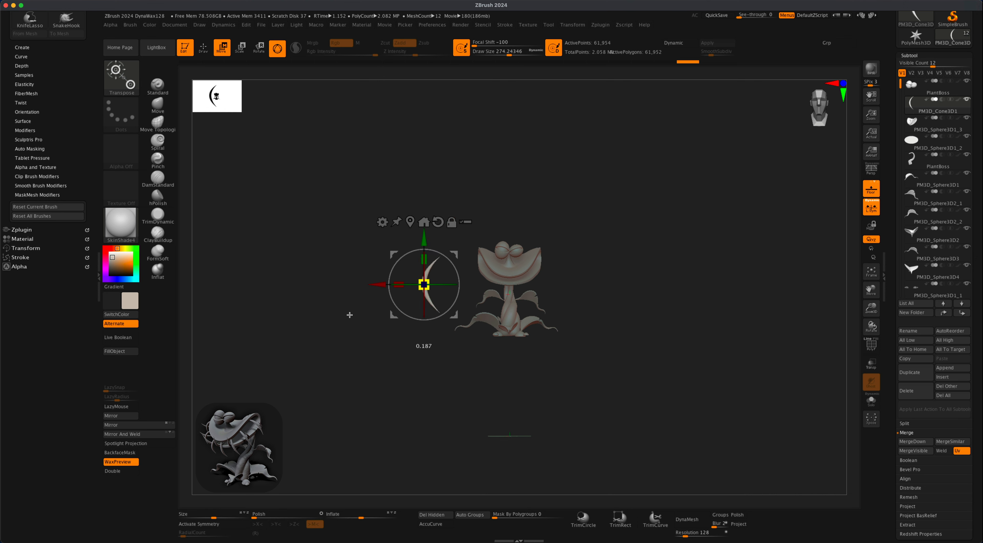
Move the small crescent in front of the plant's jaws, with its hollow side facing the mouth.
drag(426, 366, 474, 419)
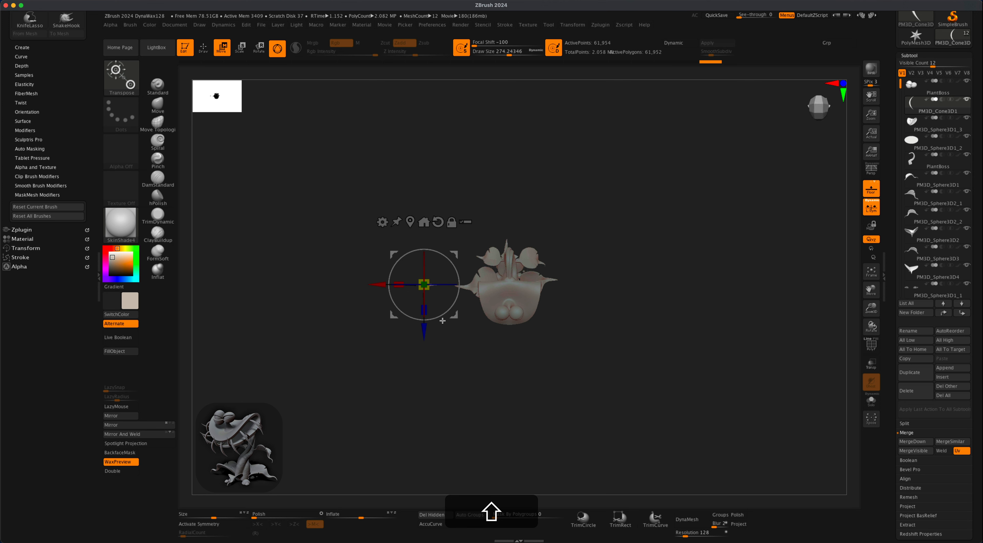
drag(443, 321, 544, 302)
drag(602, 355, 599, 299)
alt+drag(628, 353, 507, 339)
drag(610, 367, 669, 393)
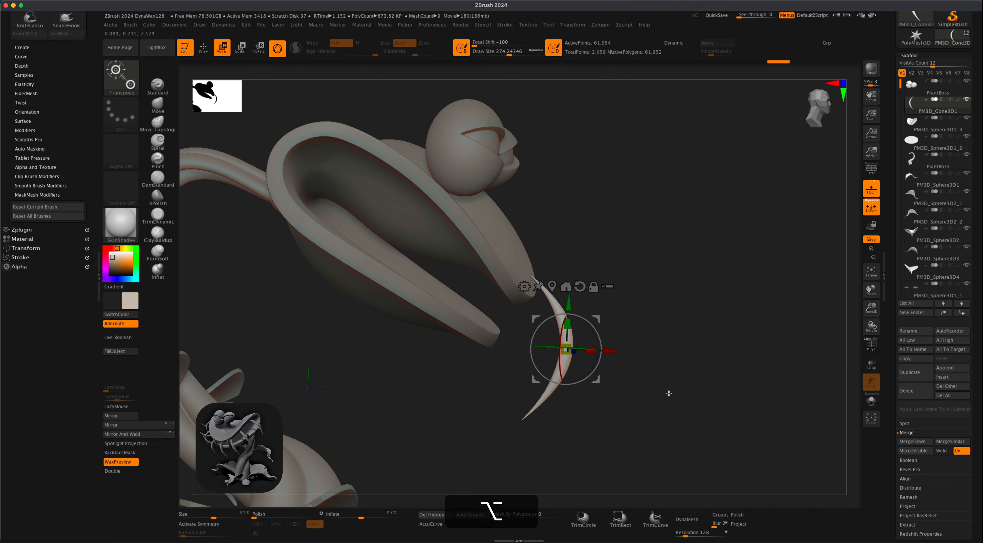
Move and rotate the crescent tooth to embed it in the front of the lower jaw, with its tip curving downward.
shift+drag(617, 342, 574, 355)
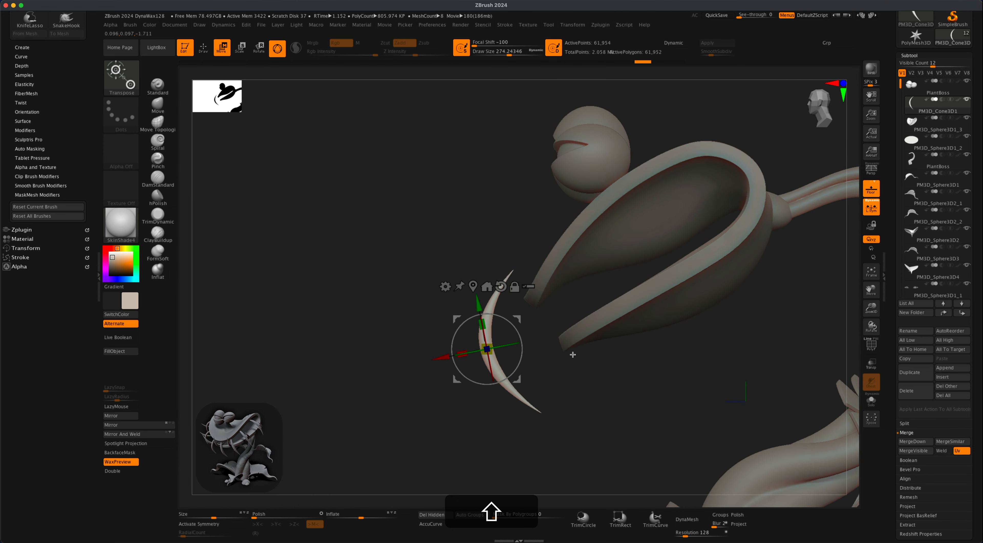
drag(519, 316, 556, 363)
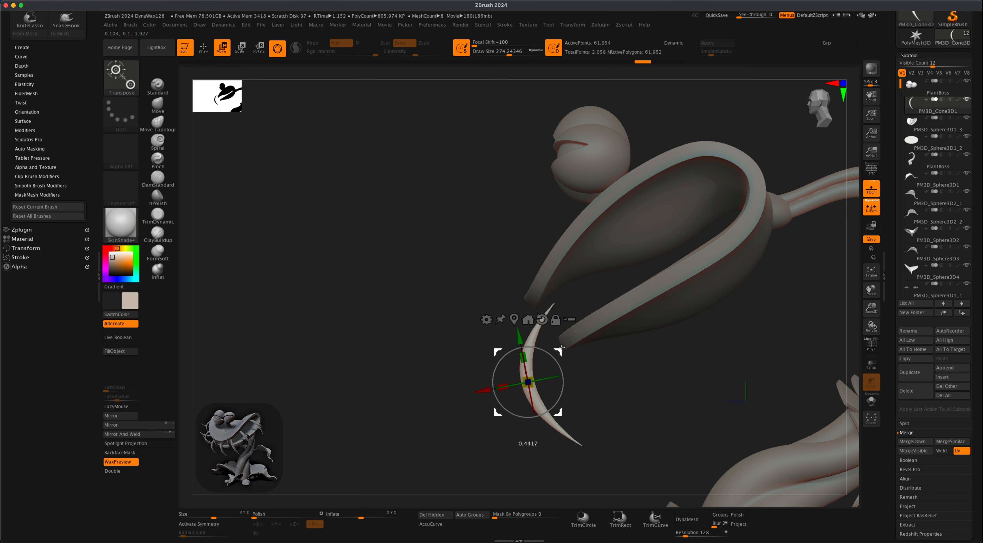
drag(439, 360, 447, 357)
drag(497, 328, 518, 335)
drag(724, 363, 489, 224)
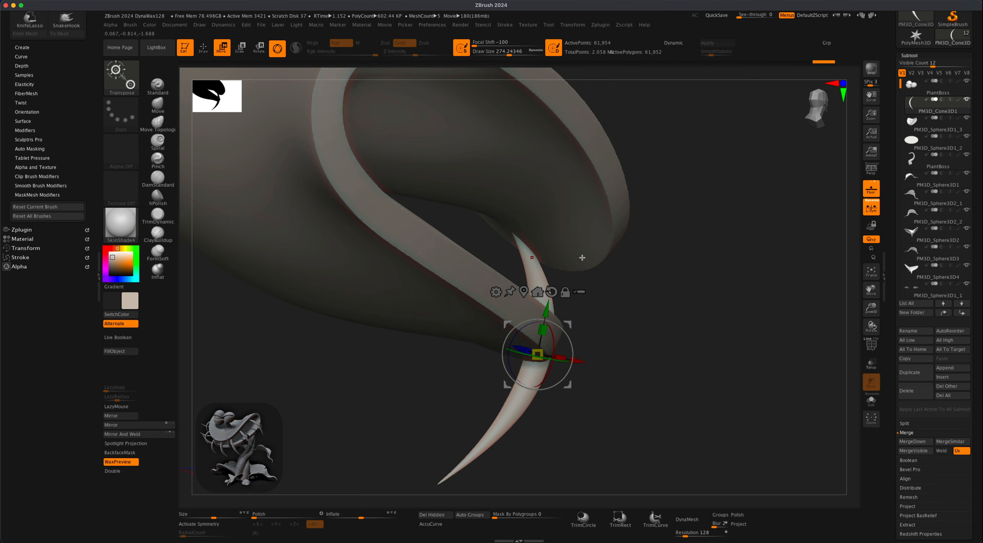
mouse_move(569, 244)
mouse_down()
mouse_move(639, 308)
mouse_move(637, 281)
mouse_move(690, 363)
mouse_move(685, 327)
mouse_move(703, 343)
mouse_move(759, 324)
mouse_up()
Shift the front tooth sideways to centre it on the lower jaw.
key(q)
click(219, 50)
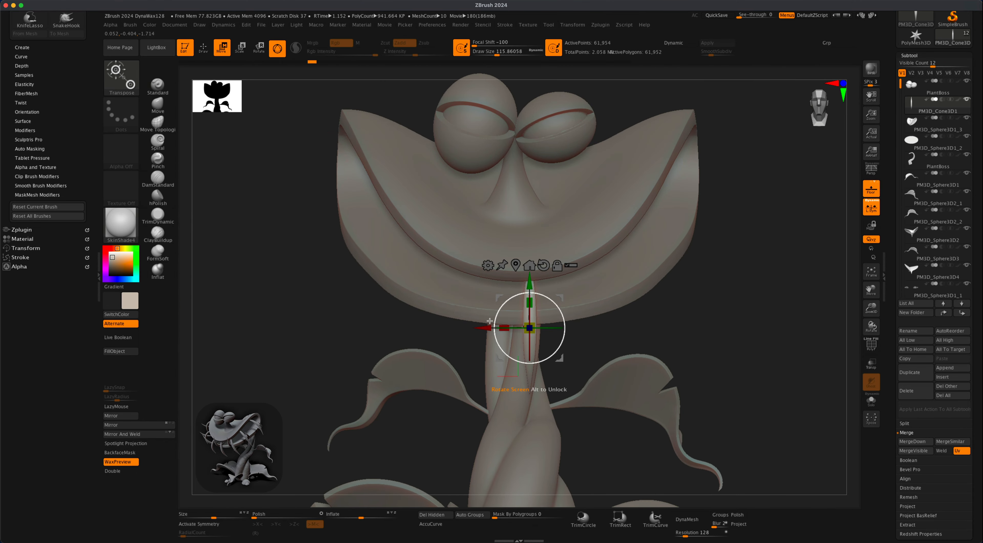
drag(476, 327, 466, 325)
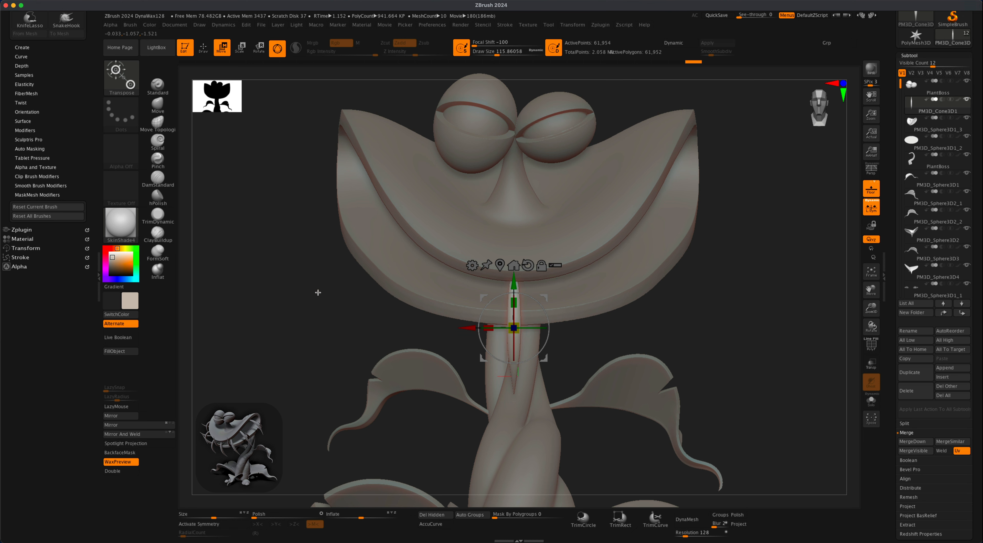
drag(774, 312, 738, 301)
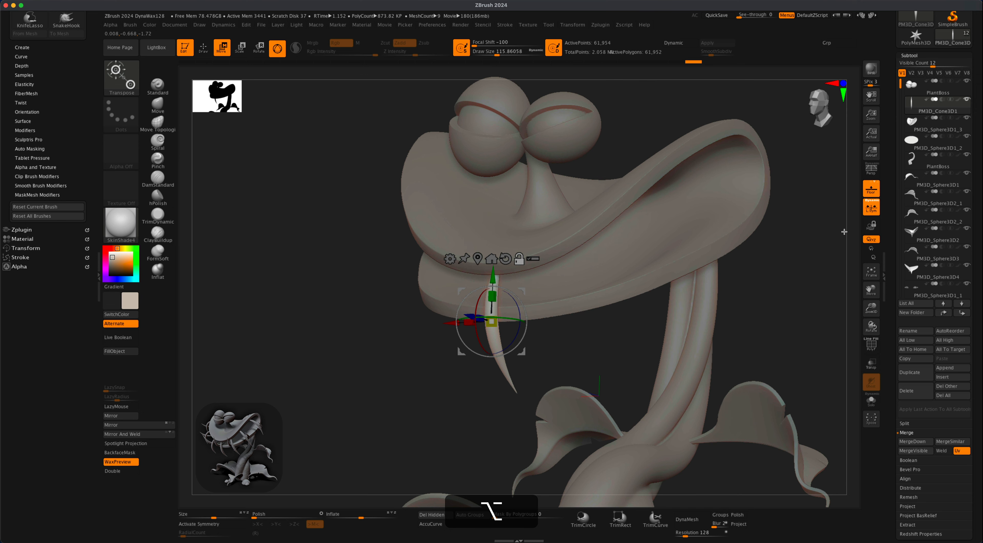
Duplicate the front tooth, move the copy to one side and rotate it to follow the lower jaw's curve.
click(915, 376)
drag(602, 340, 559, 304)
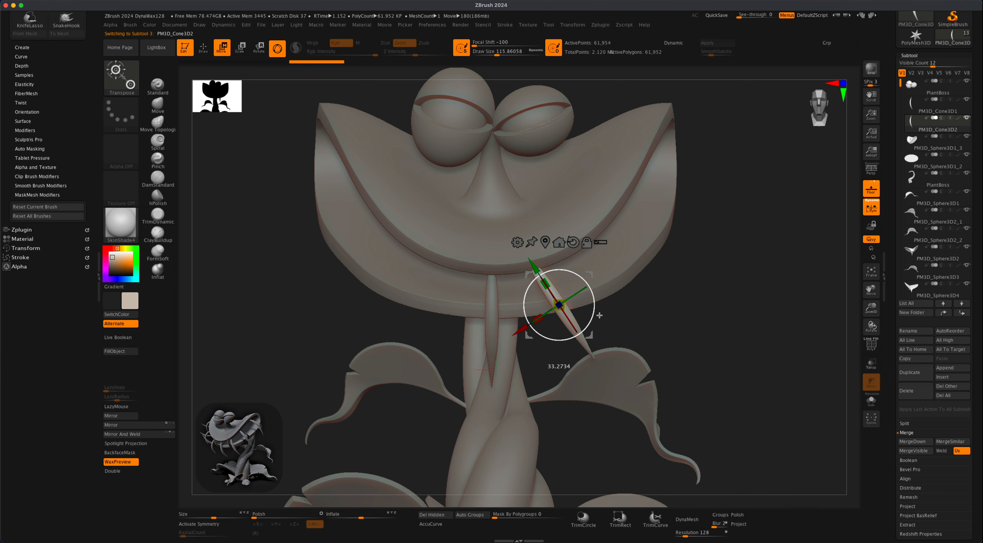
drag(681, 312, 604, 312)
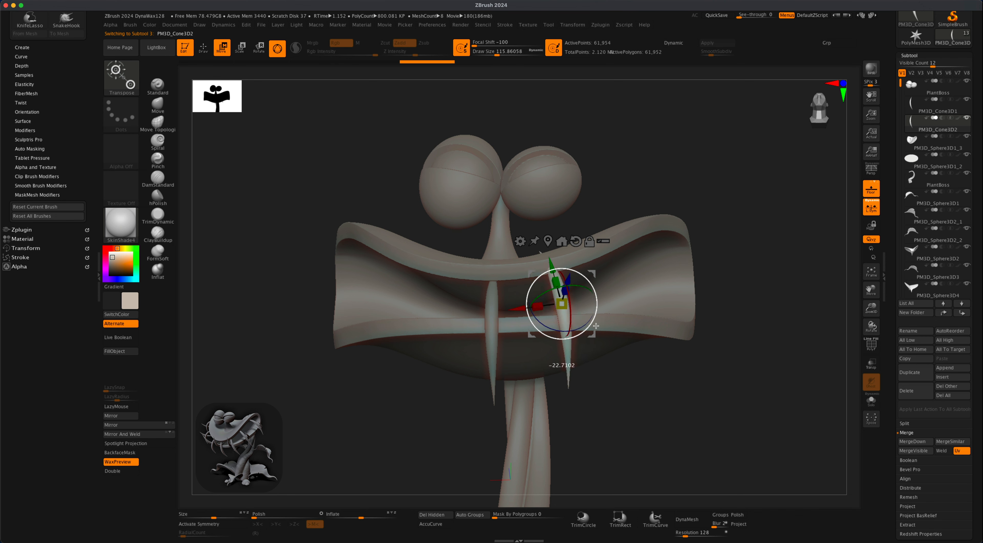
drag(731, 301, 733, 308)
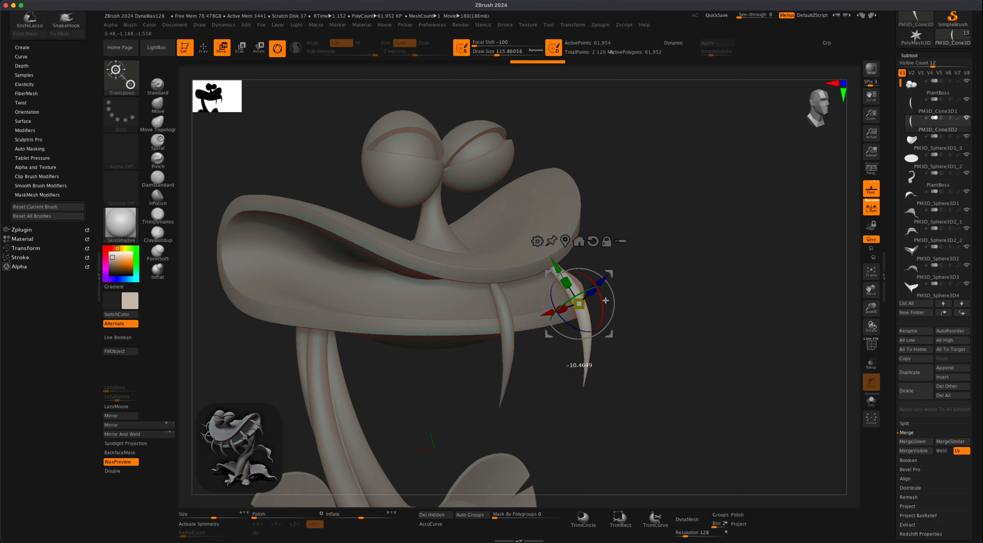
mouse_move(696, 337)
mouse_down()
mouse_move(691, 294)
mouse_move(683, 306)
mouse_move(689, 331)
mouse_move(706, 325)
mouse_up()
mouse_move(706, 325)
mouse_down()
mouse_move(668, 358)
mouse_move(707, 343)
mouse_up()
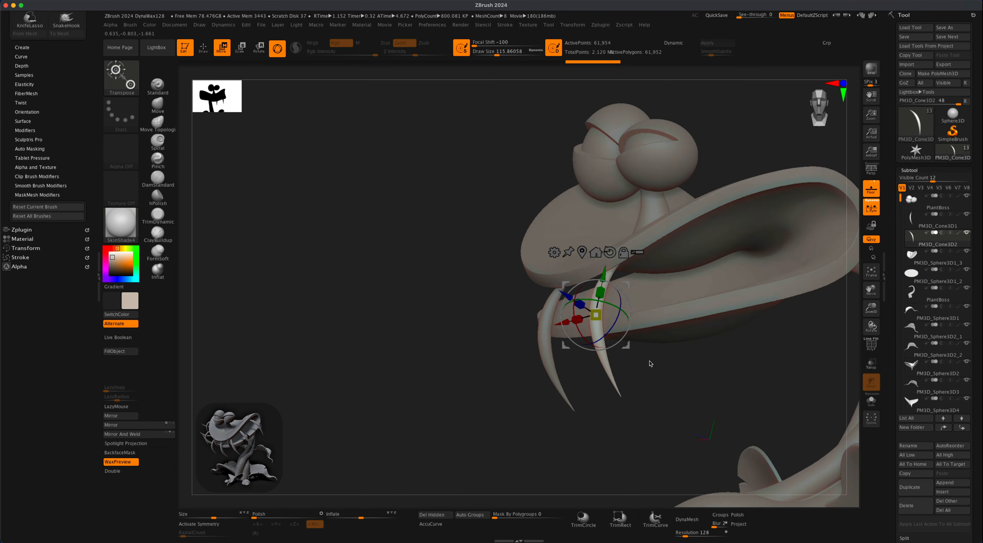
click(158, 434)
key(ctrl+z)
click(166, 432)
click(148, 435)
key(ctrl+z)
Turn off local symmetry and mirror and weld the side tooth onto the opposite side of the lower jaw.
click(871, 207)
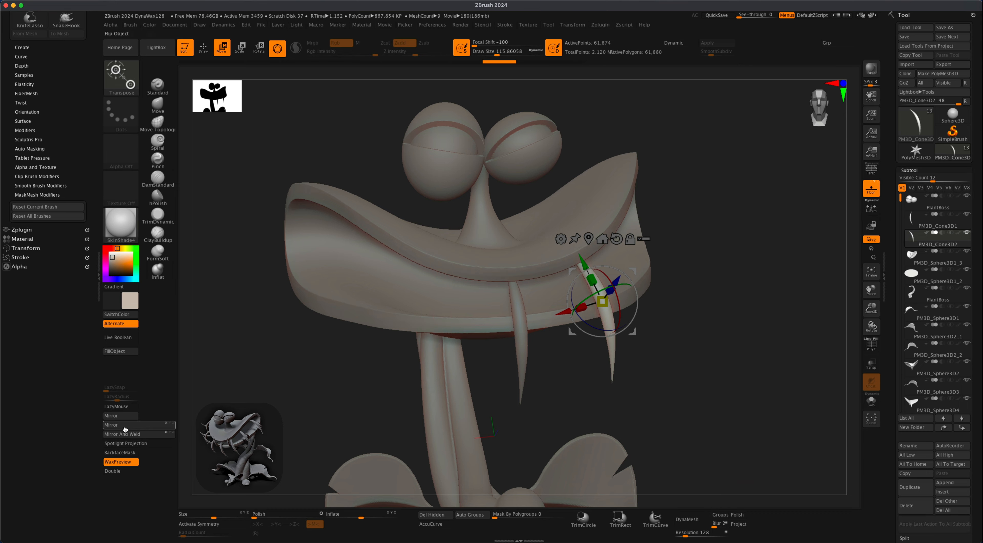
click(125, 434)
mouse_move(681, 376)
mouse_down()
mouse_move(669, 299)
mouse_move(700, 308)
mouse_move(736, 277)
mouse_move(735, 331)
mouse_up()
key(q)
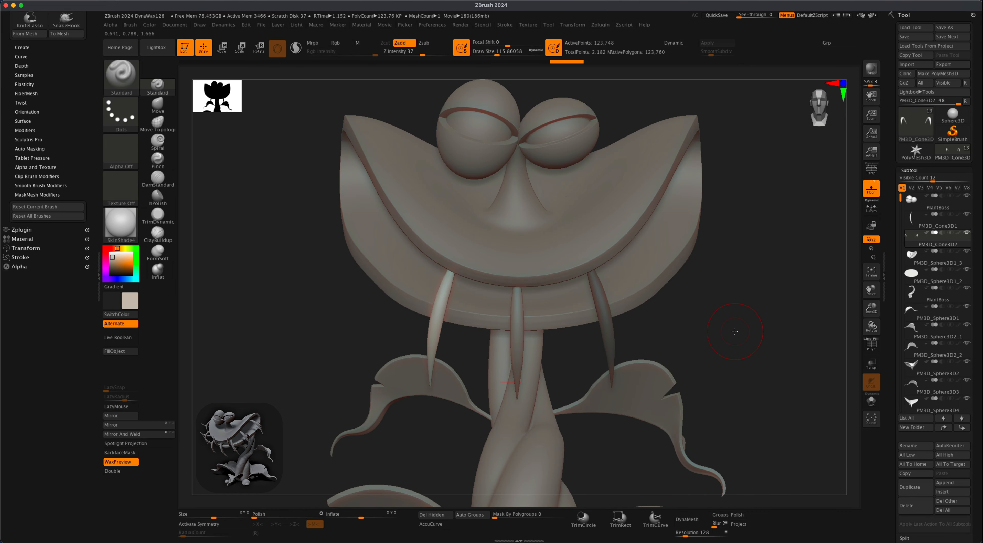
Split the mirrored pair of side teeth into separate subtools.
drag(982, 432, 982, 233)
click(905, 340)
click(924, 376)
drag(978, 376, 978, 437)
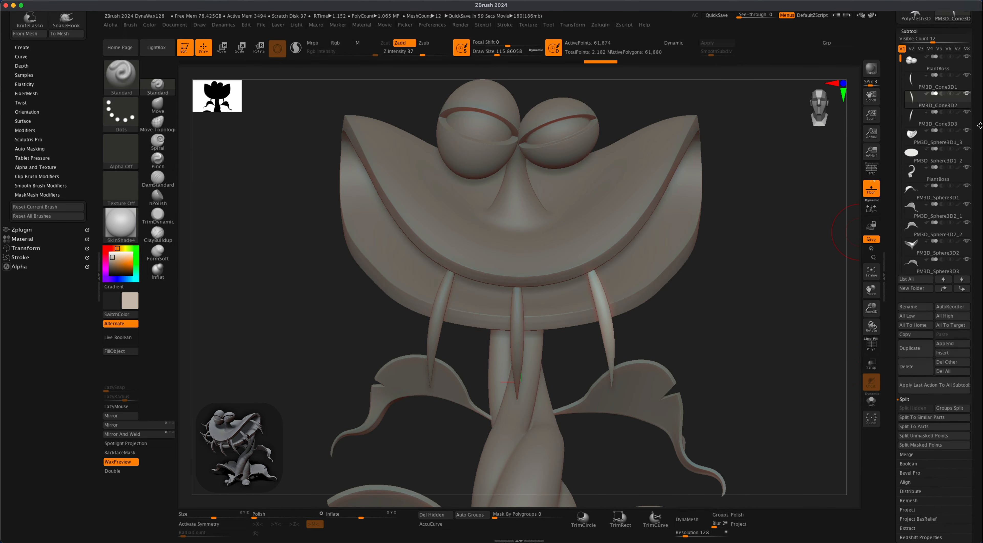
Duplicate the split-off side tooth and move the copy farther out along the lower jaw.
click(931, 172)
key(w)
shift+drag(737, 344, 737, 275)
drag(635, 287, 710, 314)
key(ctrl+z)
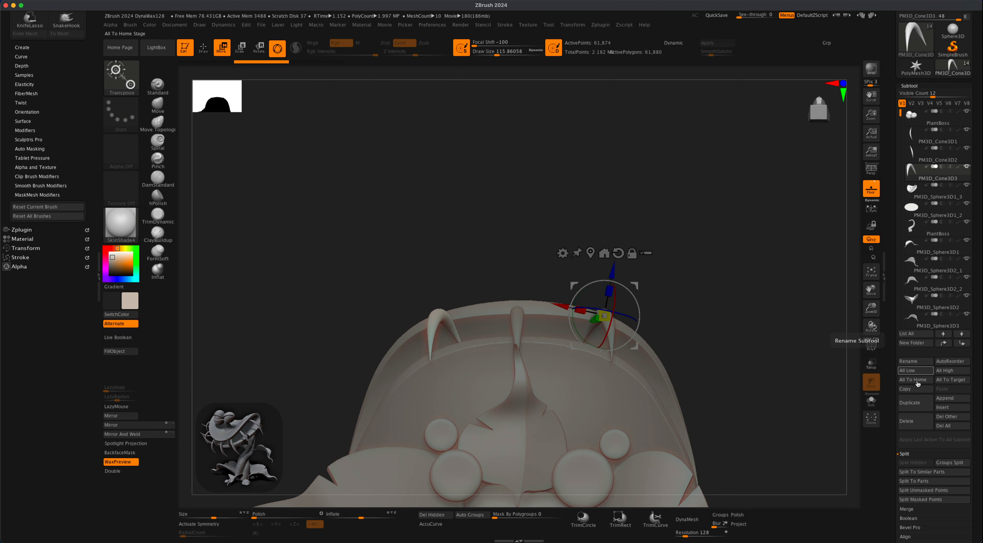
click(917, 401)
click(590, 251)
drag(453, 293, 445, 346)
drag(279, 290, 306, 333)
drag(279, 248, 229, 250)
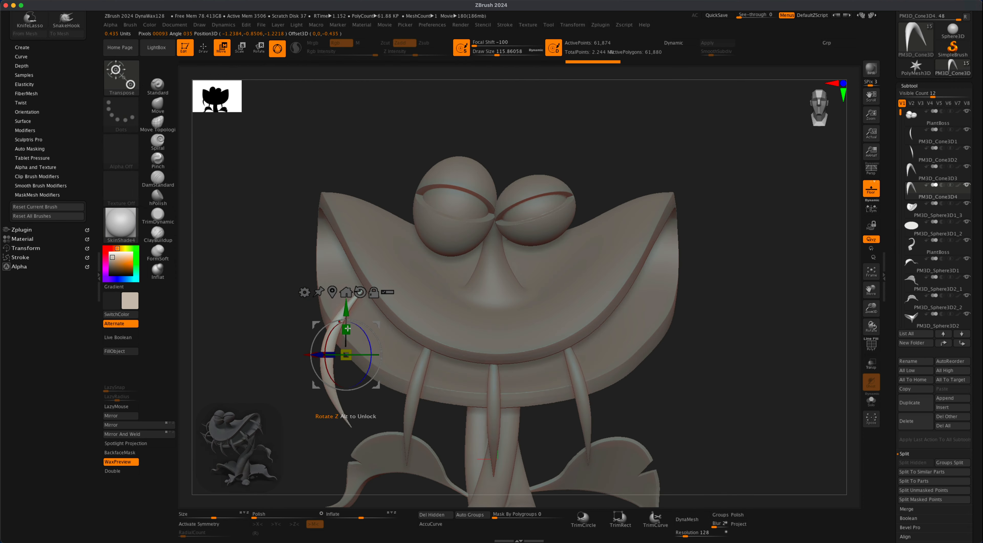
Rotate and shift the outer tooth until its root sits on the jaw rim and its tip curves outward.
drag(347, 317, 336, 321)
drag(279, 351, 278, 305)
alt+click(365, 281)
drag(350, 300, 350, 266)
drag(279, 320, 317, 311)
drag(244, 432, 244, 340)
drag(333, 345, 333, 352)
drag(244, 344, 305, 382)
Duplicate the outer tooth and place the copy at the mouth corner, angled to emerge from inside the jaw.
click(916, 403)
drag(214, 321, 264, 324)
drag(316, 305, 344, 245)
drag(290, 431, 225, 423)
drag(326, 249, 323, 248)
drag(236, 336, 263, 324)
drag(332, 244, 335, 246)
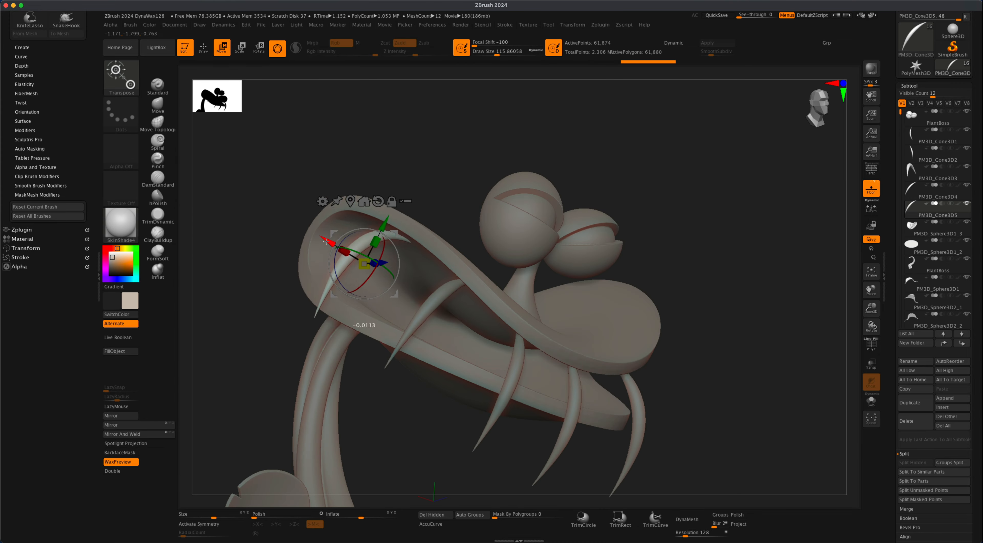
drag(275, 332, 248, 317)
drag(381, 223, 381, 220)
Fine-tune the position and angle of the inner side teeth flanking the front tooth.
drag(779, 317, 735, 324)
alt+click(459, 318)
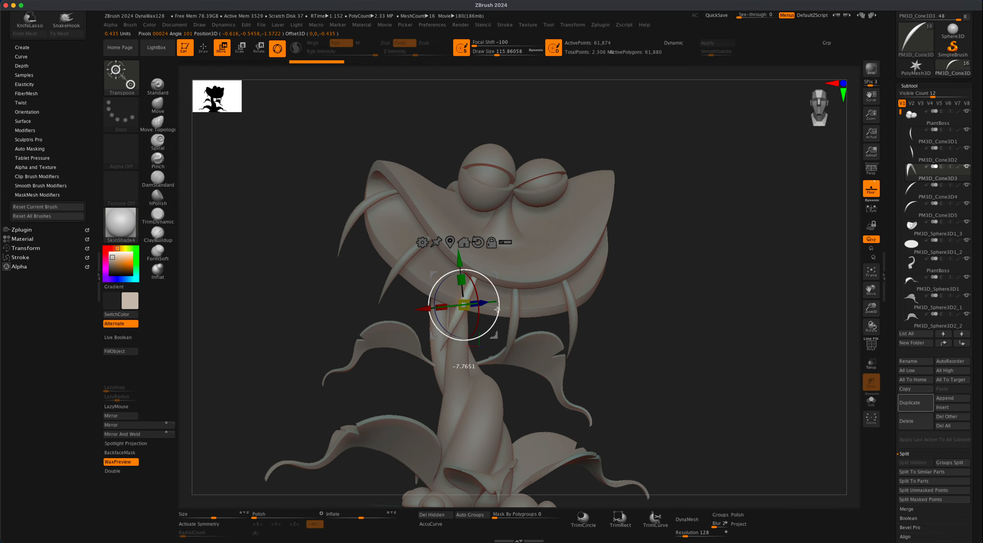
mouse_move(626, 320)
mouse_down()
mouse_move(674, 275)
mouse_move(634, 317)
mouse_move(709, 345)
mouse_move(649, 325)
mouse_up()
drag(573, 285, 571, 293)
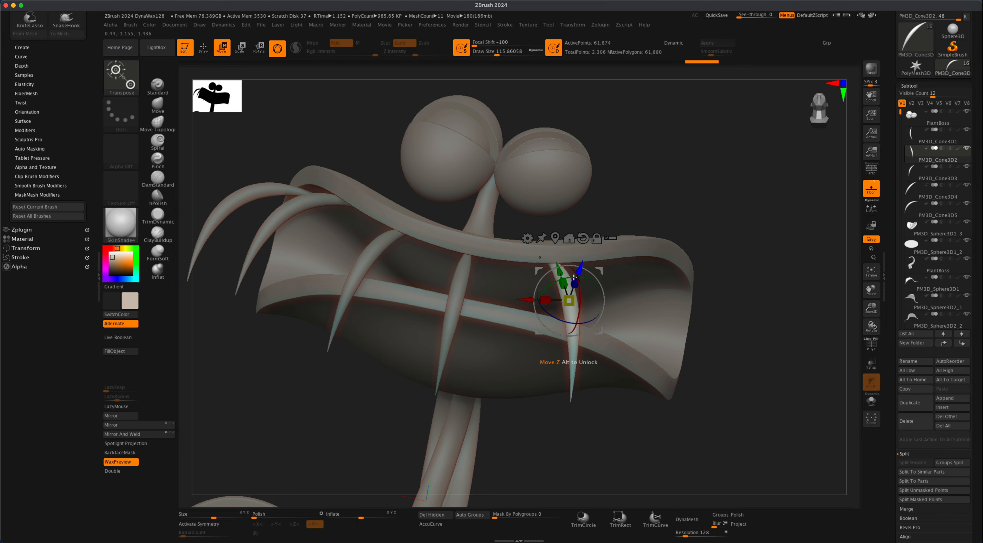
key(q)
mouse_move(649, 382)
mouse_down()
mouse_move(668, 437)
mouse_move(649, 413)
mouse_up()
alt+click(454, 292)
drag(384, 325, 496, 317)
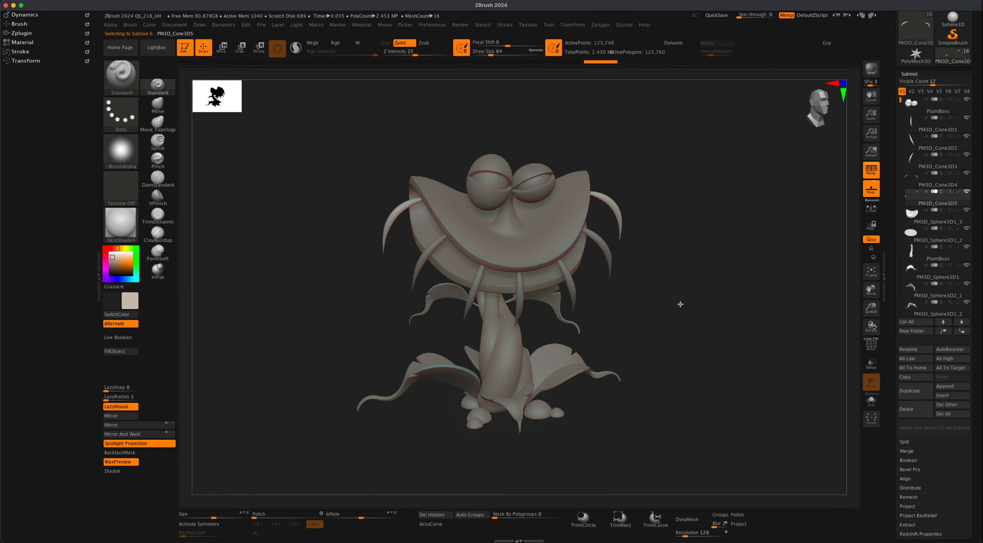
Merge the five separate lower-jaw tooth subtools down into a single subtool, starting from PM3D_Cone3D1.
drag(681, 304, 670, 307)
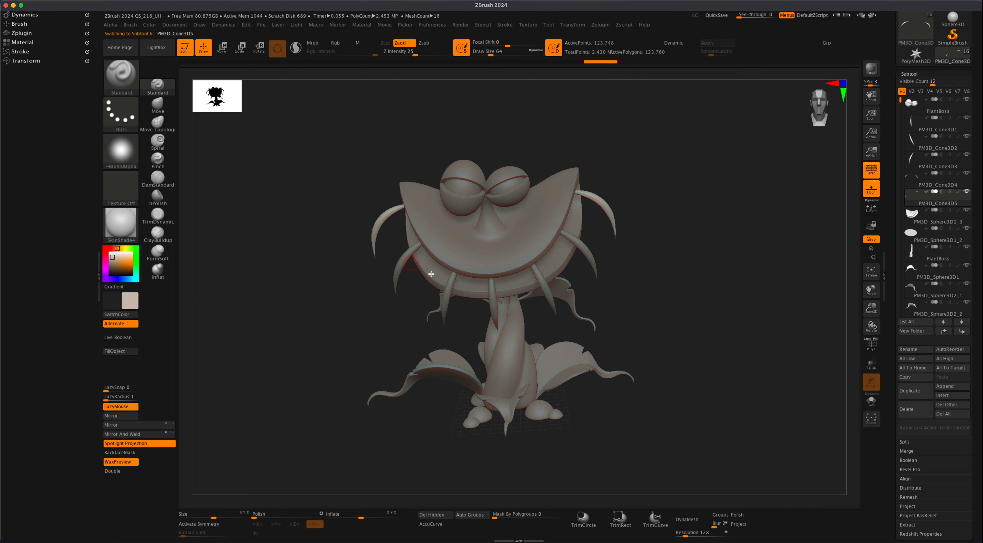
drag(739, 242, 640, 290)
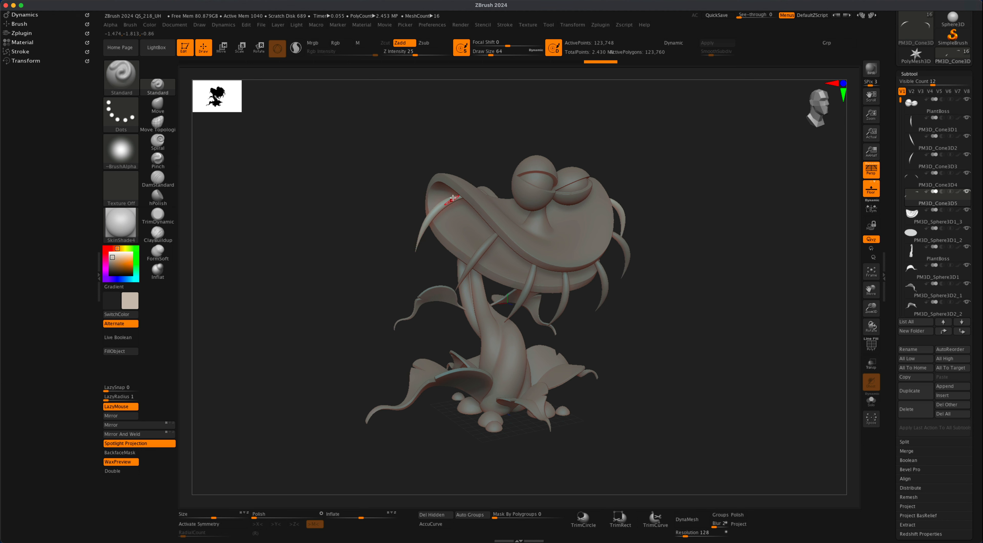
mouse_move(650, 308)
mouse_down()
mouse_move(620, 306)
mouse_move(654, 294)
mouse_move(660, 312)
mouse_up()
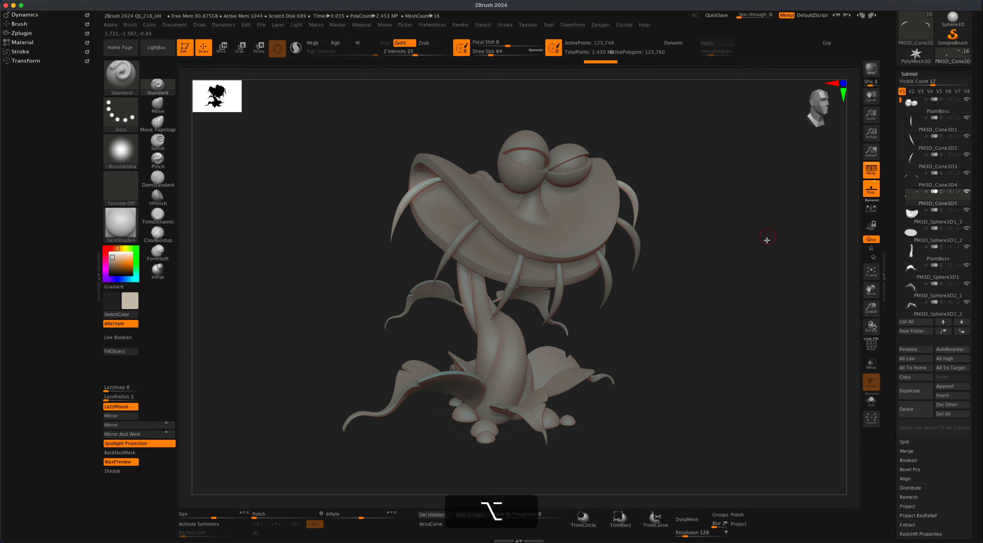
click(958, 125)
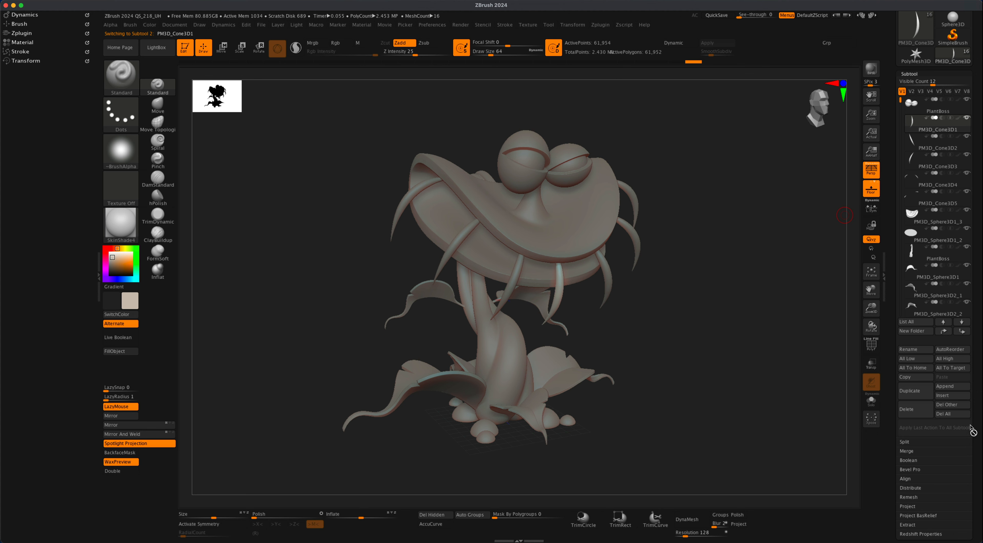
click(908, 451)
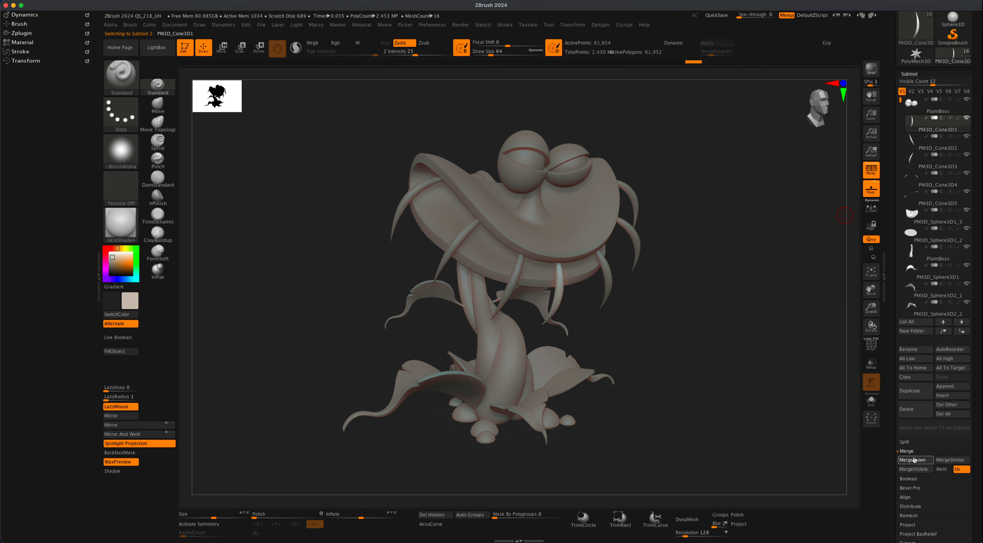
click(914, 460)
click(866, 476)
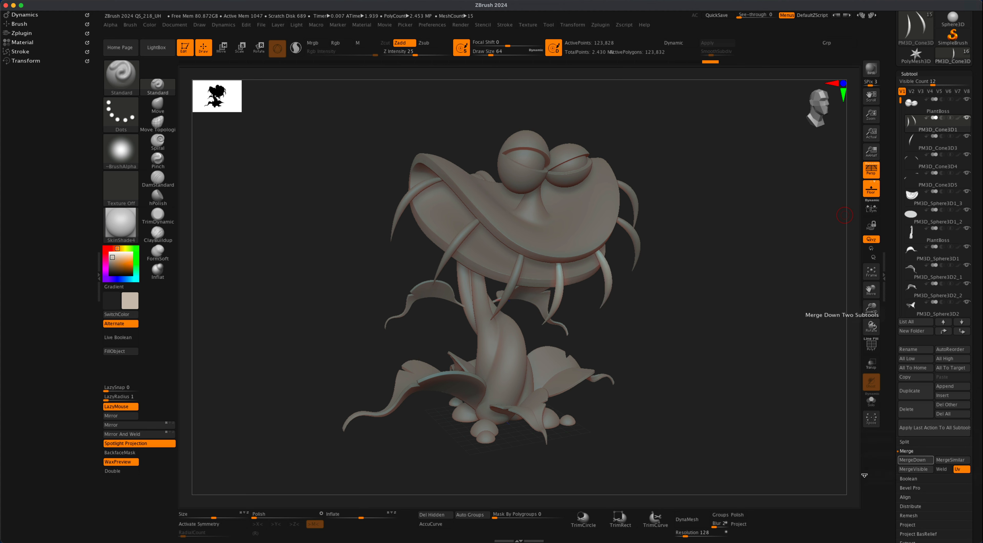
click(912, 460)
click(912, 460)
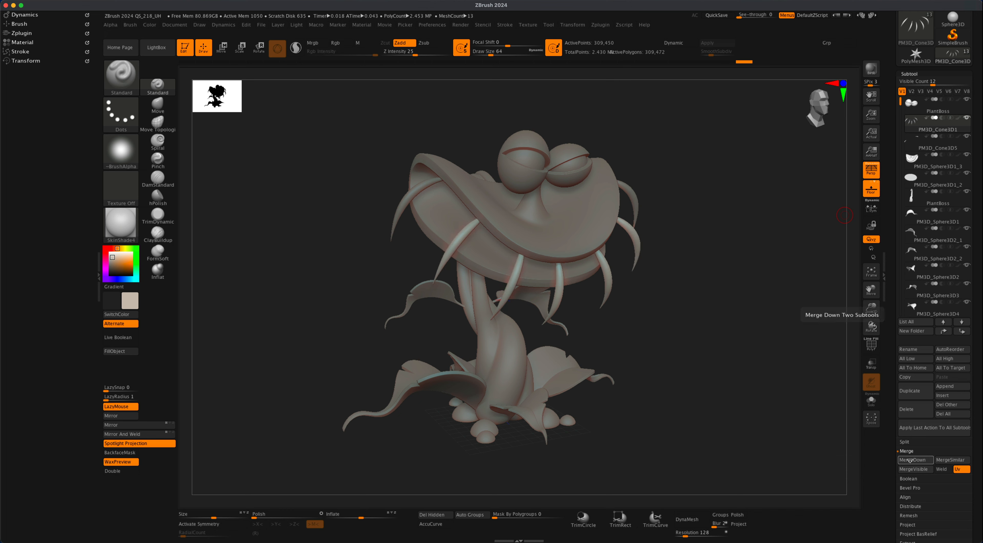
click(912, 460)
mouse_move(911, 127)
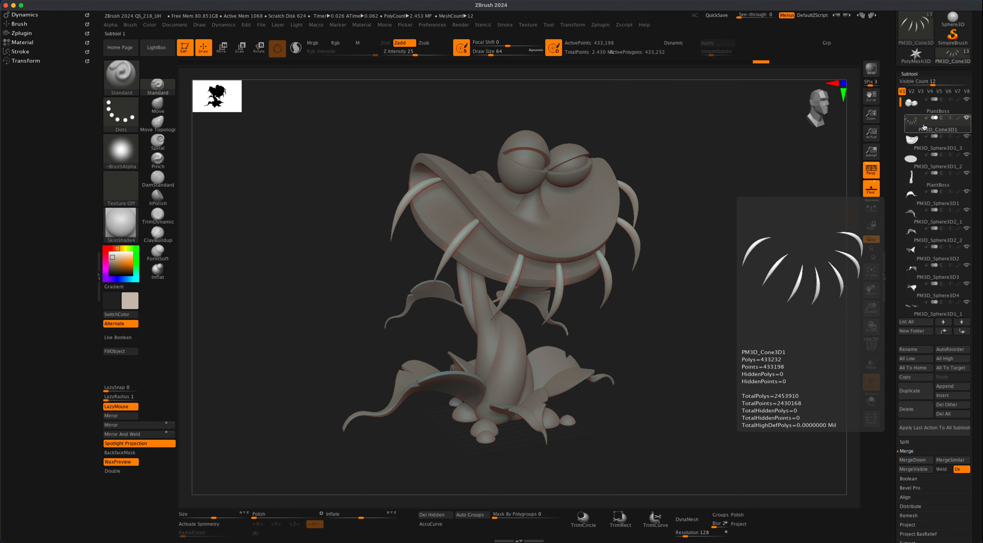
Duplicate the merged teeth subtool and show the plant in side profile with perspective distortion turned off.
drag(776, 223, 774, 224)
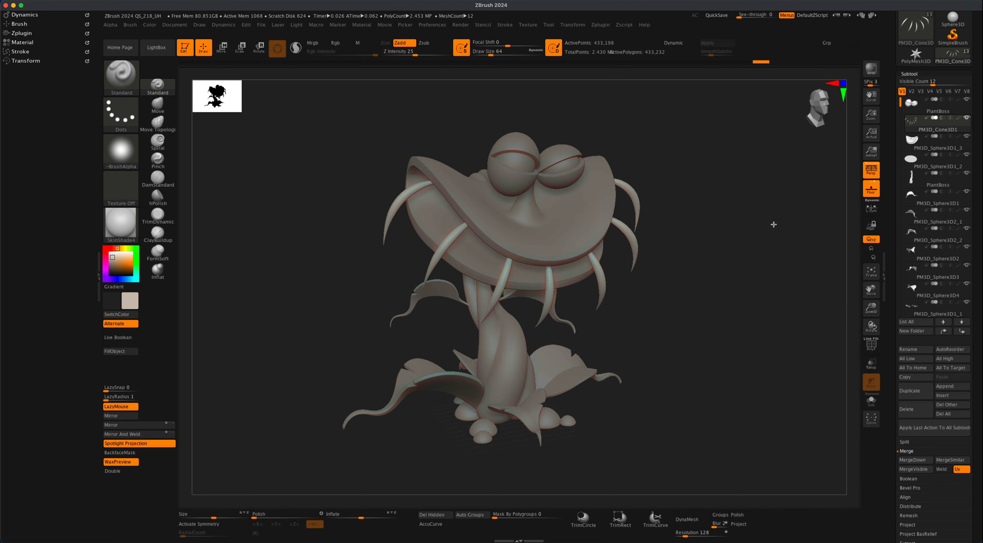
click(916, 391)
drag(725, 292, 864, 170)
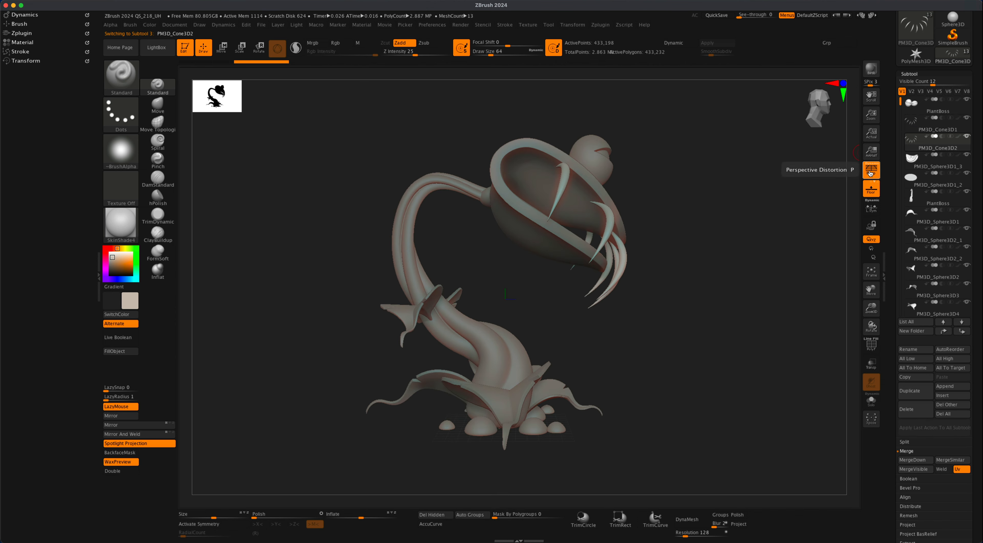
click(871, 174)
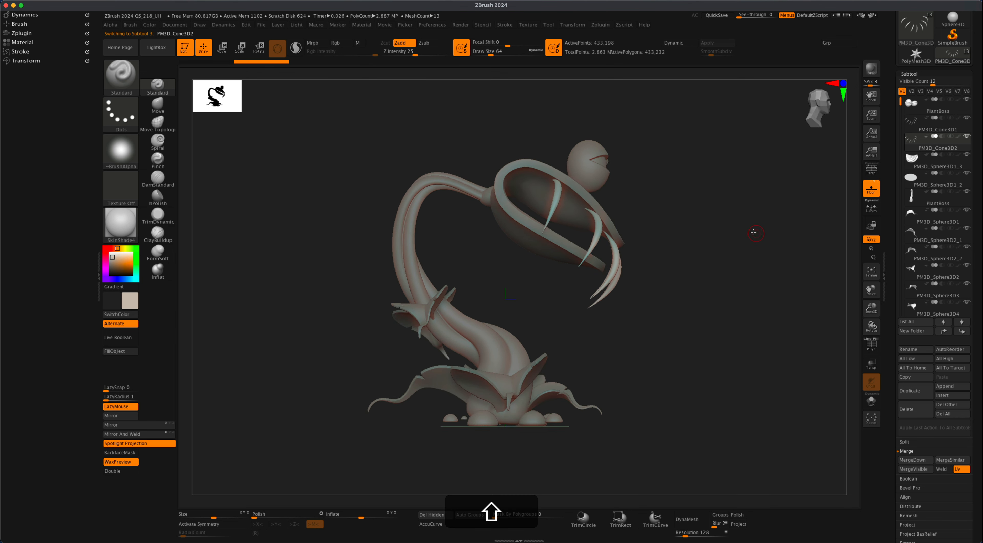
Reset the gizmo's orientation and rotate the duplicated row of teeth so that their tips curve upward around the jaw.
click(258, 48)
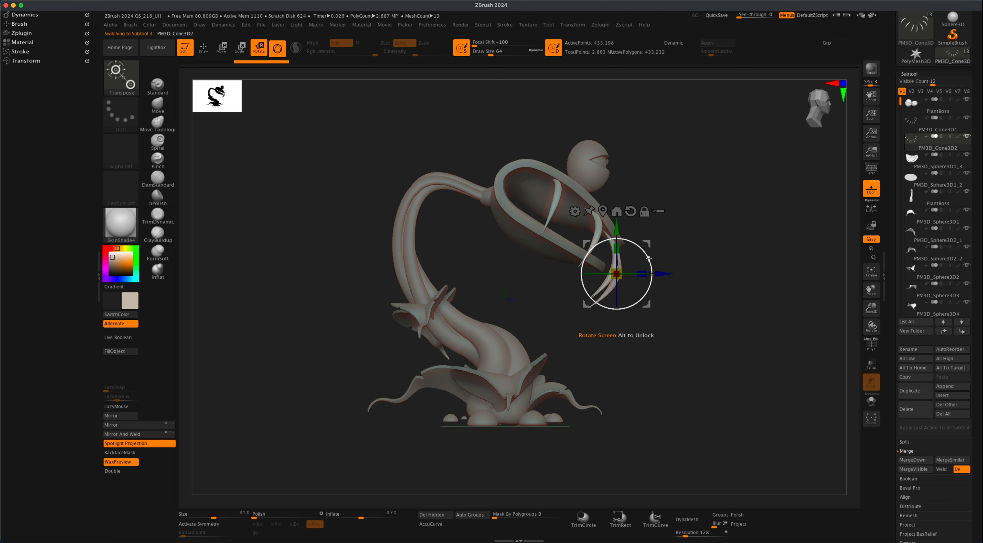
drag(649, 258, 598, 314)
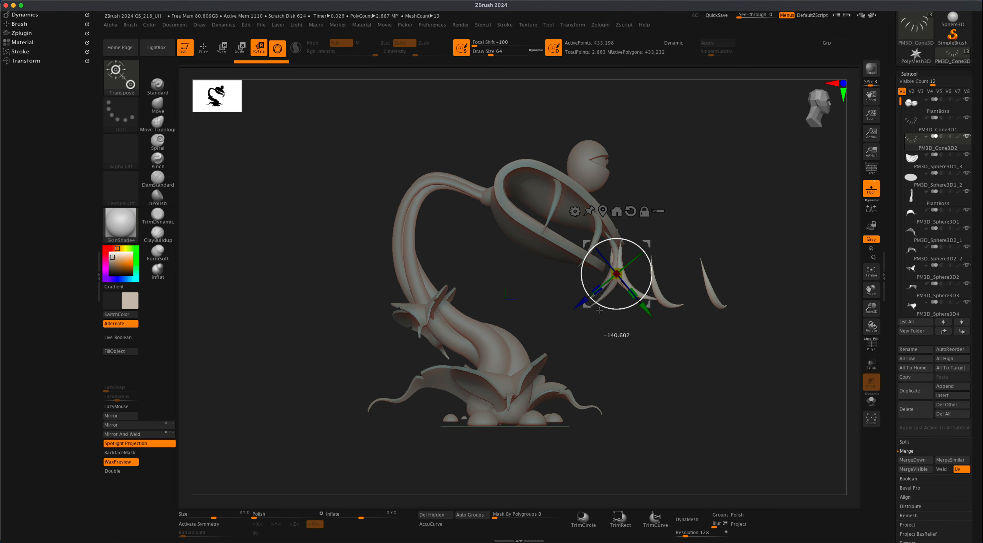
drag(598, 313, 599, 313)
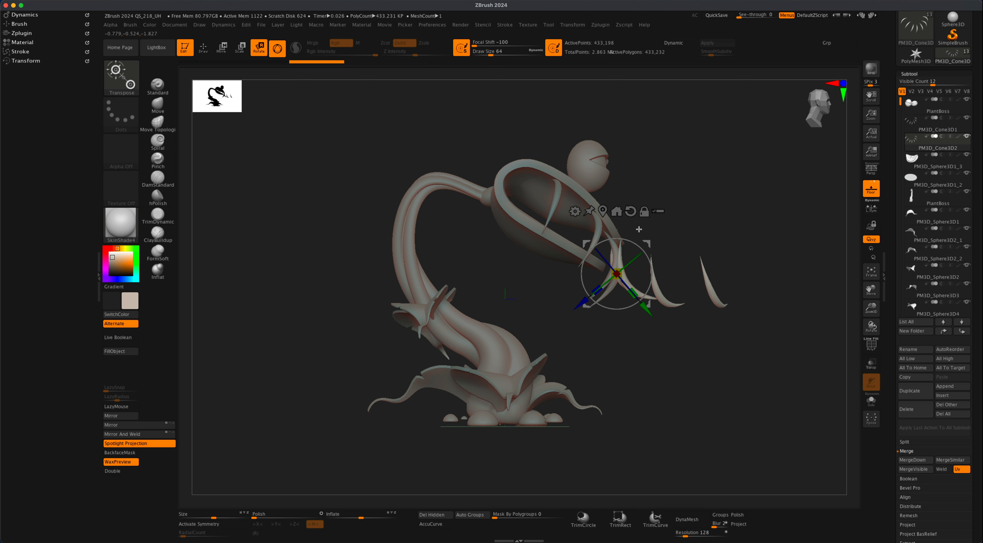
click(633, 213)
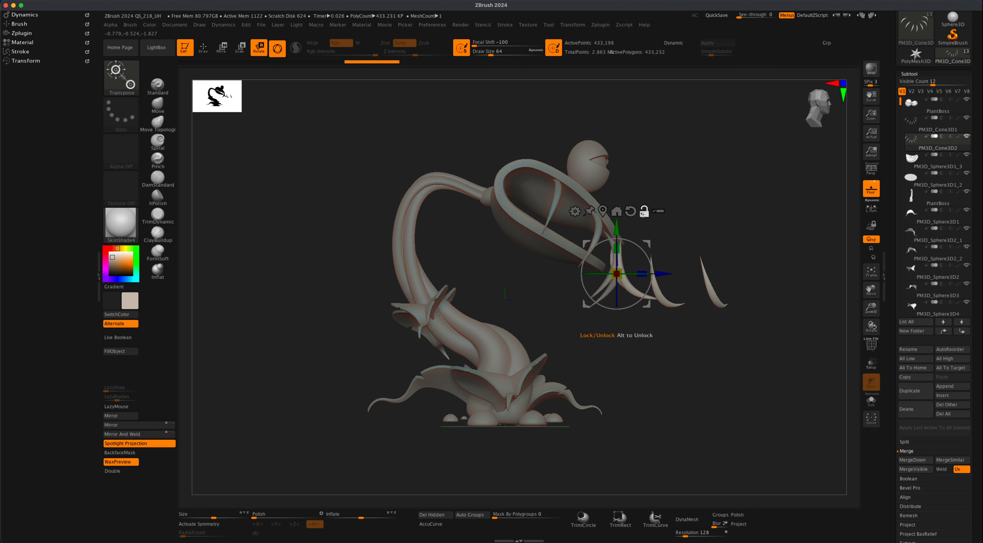
drag(706, 190, 471, 334)
drag(649, 345, 653, 305)
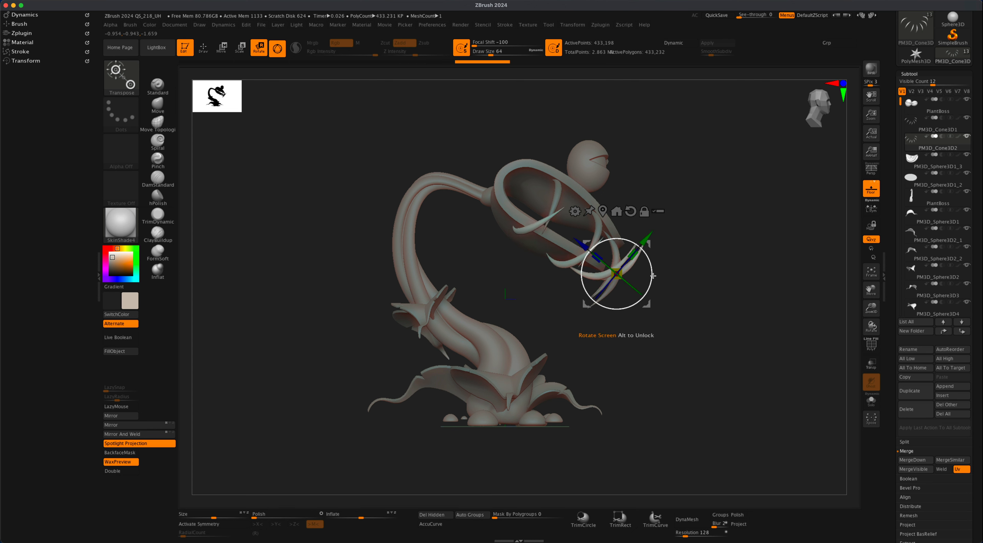
drag(650, 247, 661, 230)
drag(706, 279, 607, 294)
shift+drag(607, 294, 676, 302)
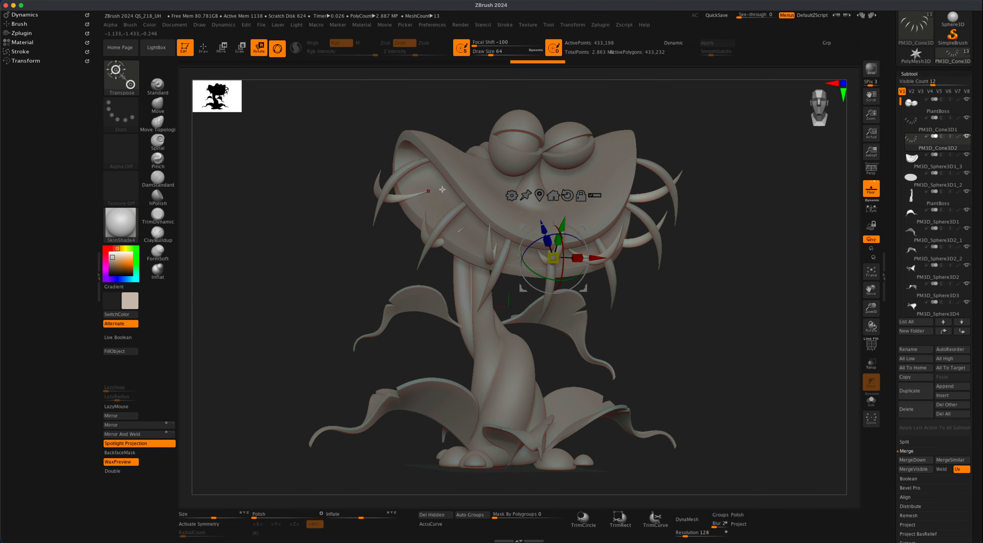
drag(697, 310, 707, 332)
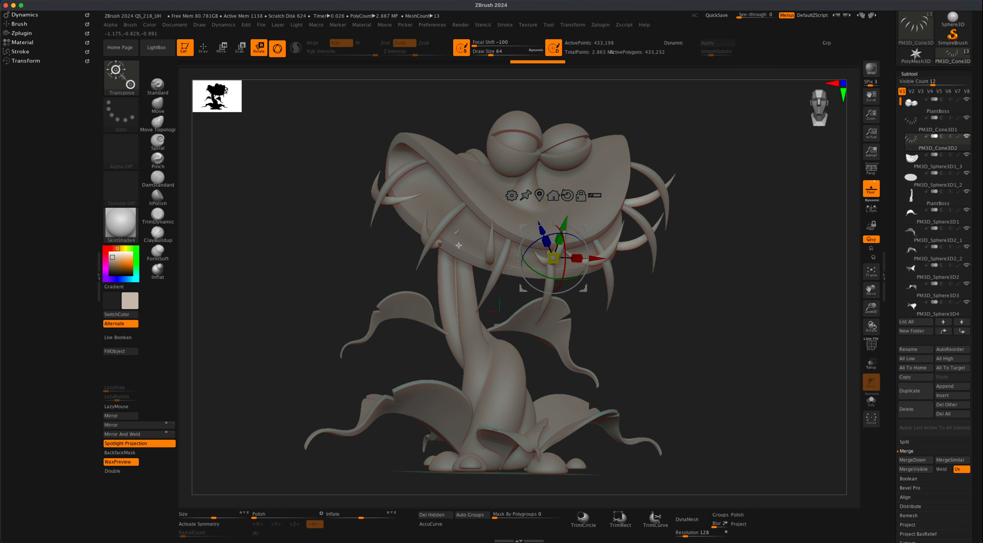
mouse_move(724, 340)
mouse_down()
mouse_move(713, 338)
mouse_move(698, 303)
mouse_move(704, 329)
mouse_move(696, 328)
mouse_up()
Display the polygroups of the duplicated teeth and auto-group them by topology continuity.
click(203, 48)
click(931, 148)
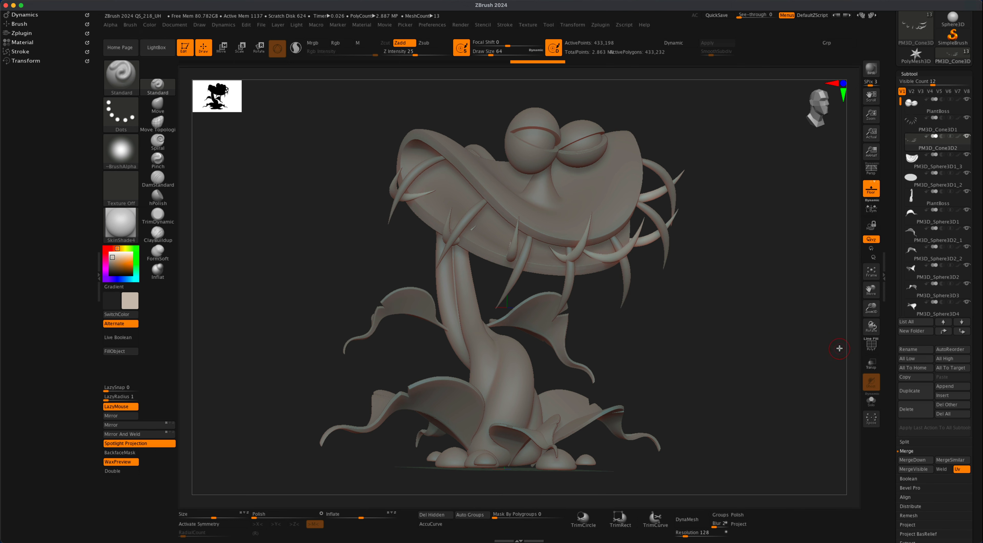
click(874, 347)
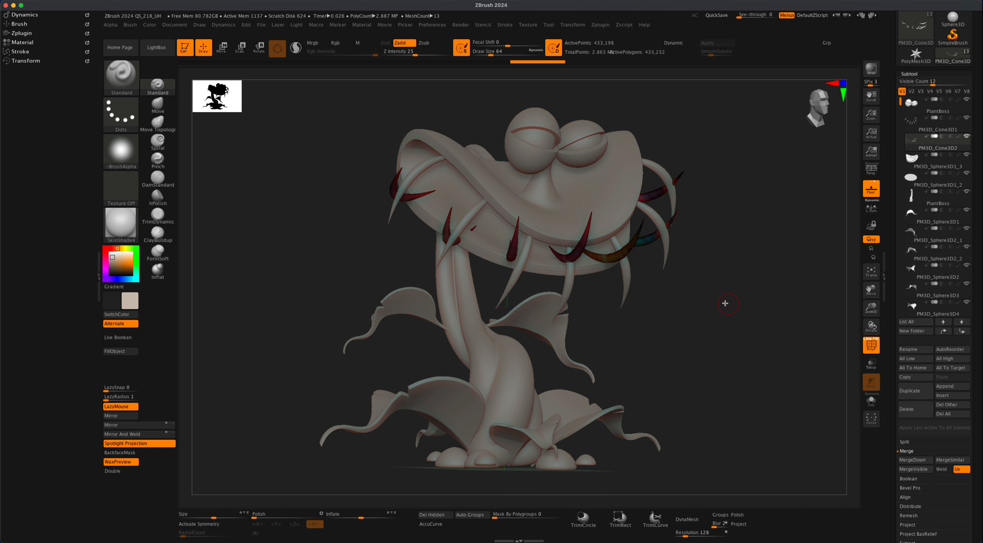
drag(725, 301, 732, 309)
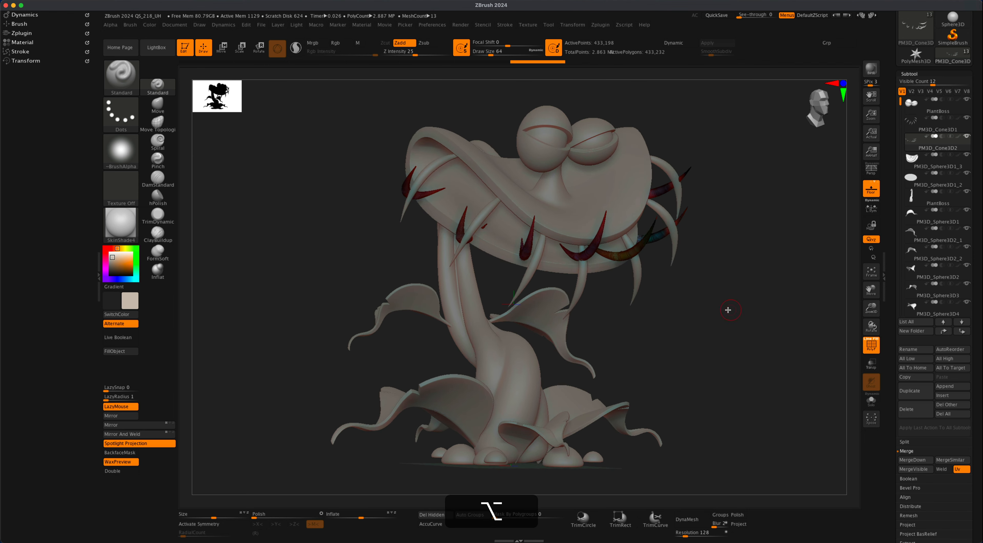
drag(700, 274, 677, 281)
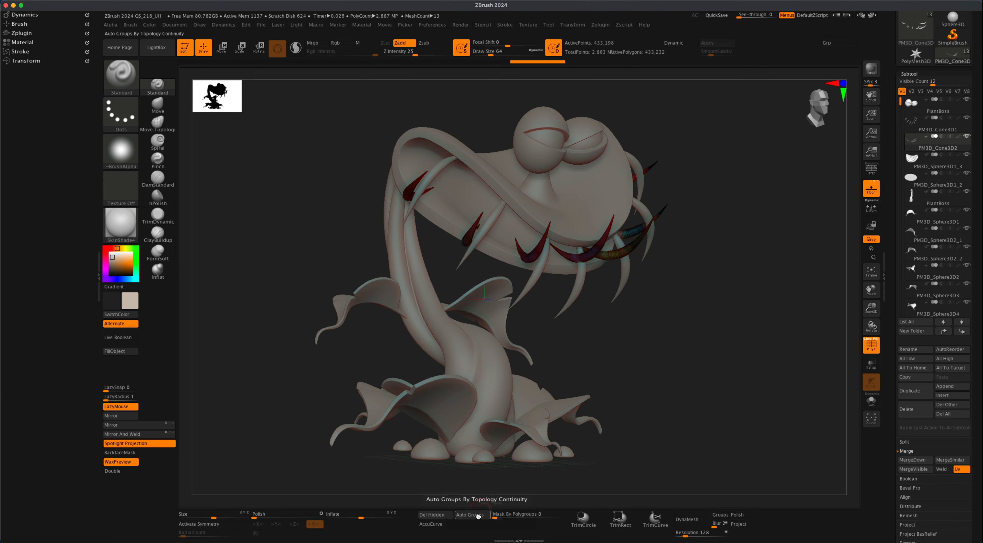
click(470, 515)
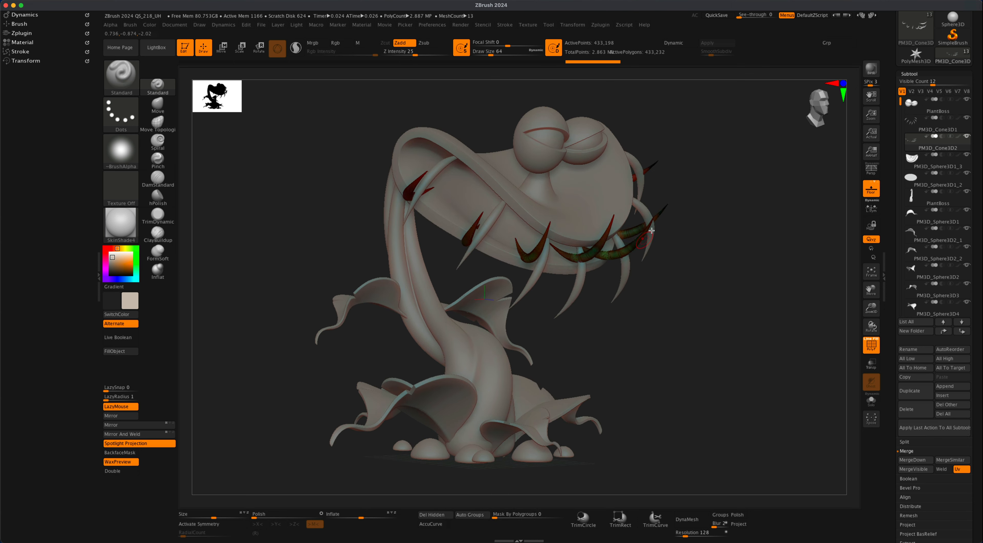
Set Mask By Polygroups to 100 and open the brush's Auto Masking settings.
drag(708, 281, 686, 275)
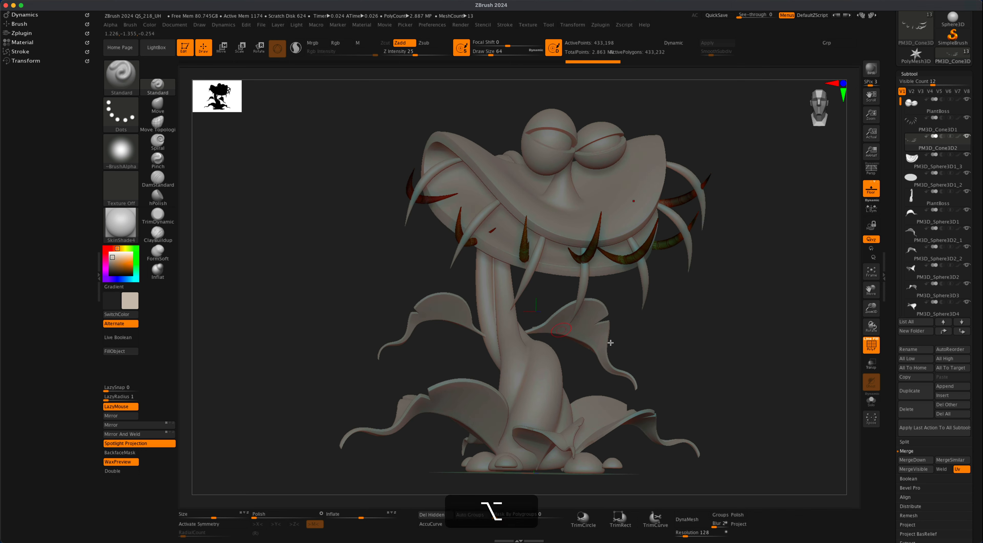
alt+drag(697, 337, 694, 339)
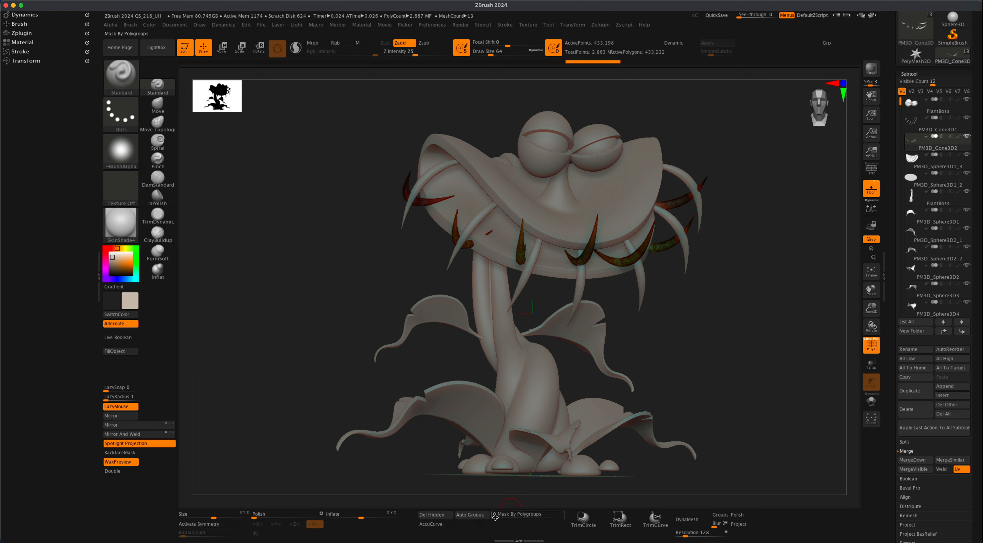
drag(496, 517, 500, 518)
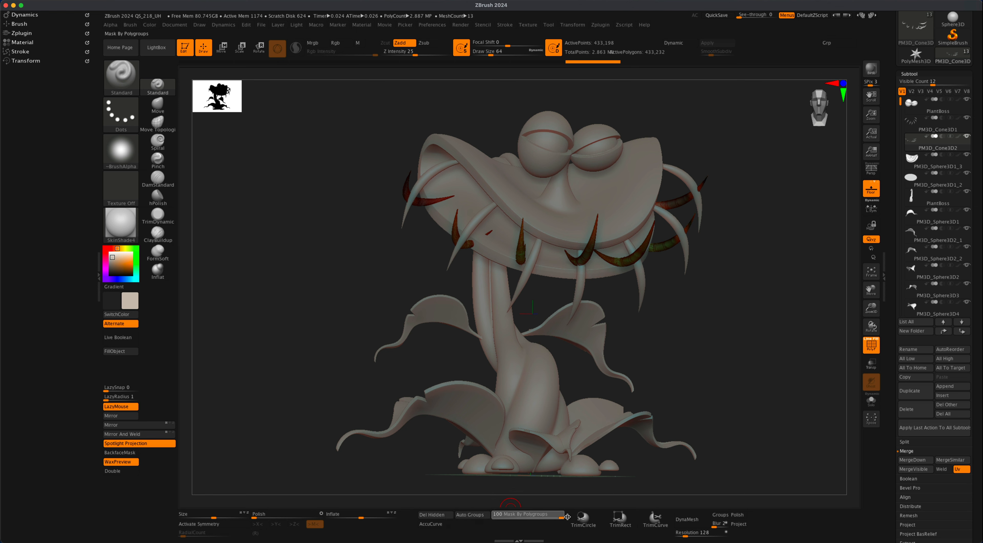
key(super)
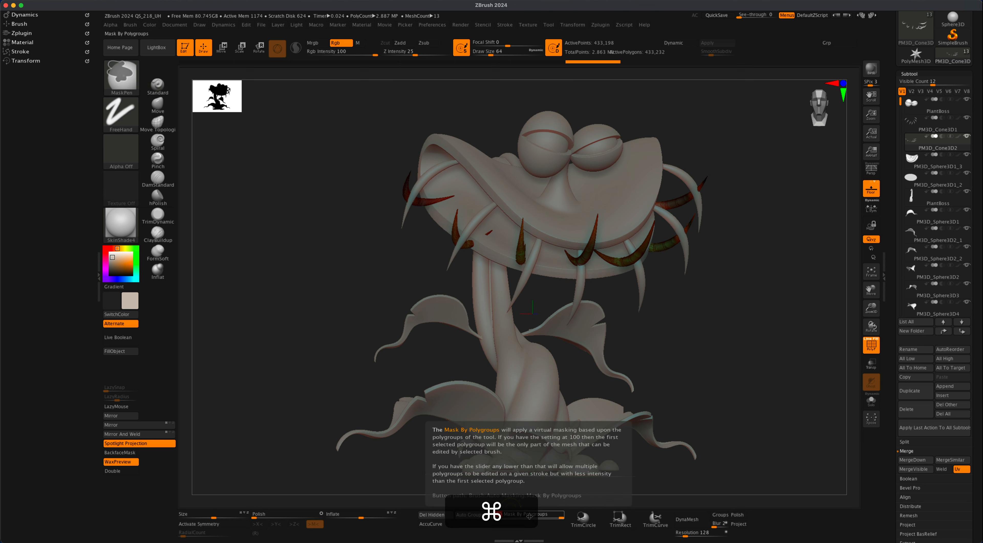
click(131, 25)
scroll(216, 338, down, 5)
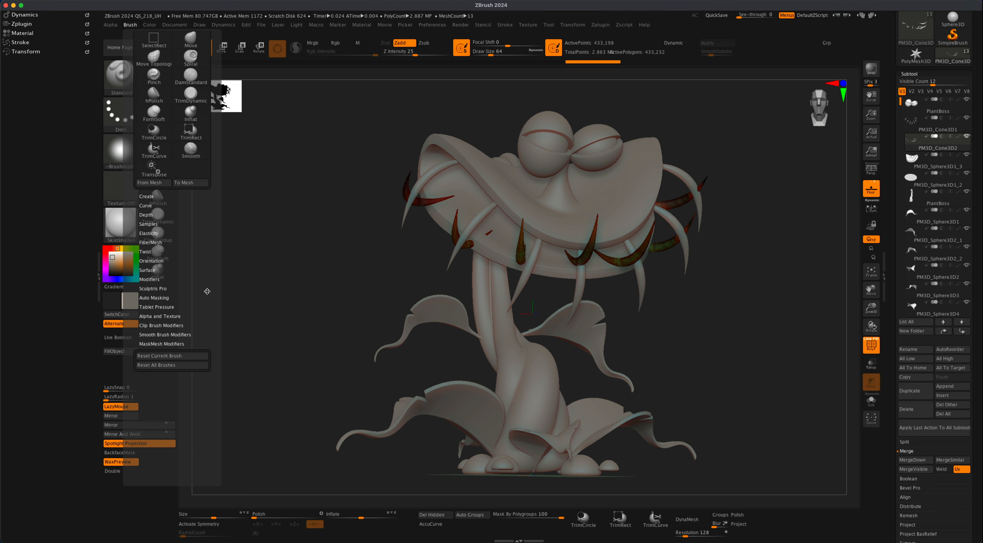
click(160, 297)
click(140, 305)
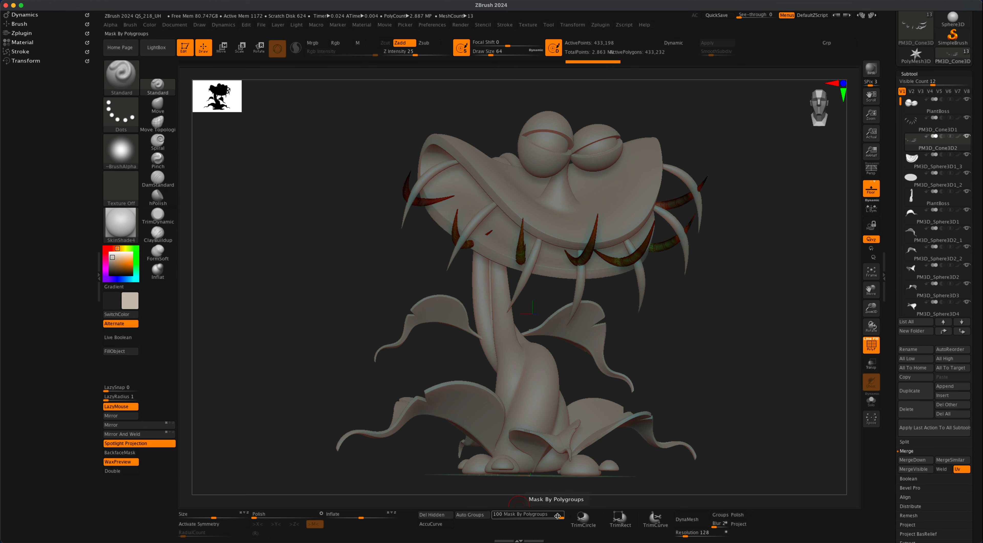
Choose the Move brush with a draw size of about 415 and hide the polyframe display around the side teeth.
click(158, 104)
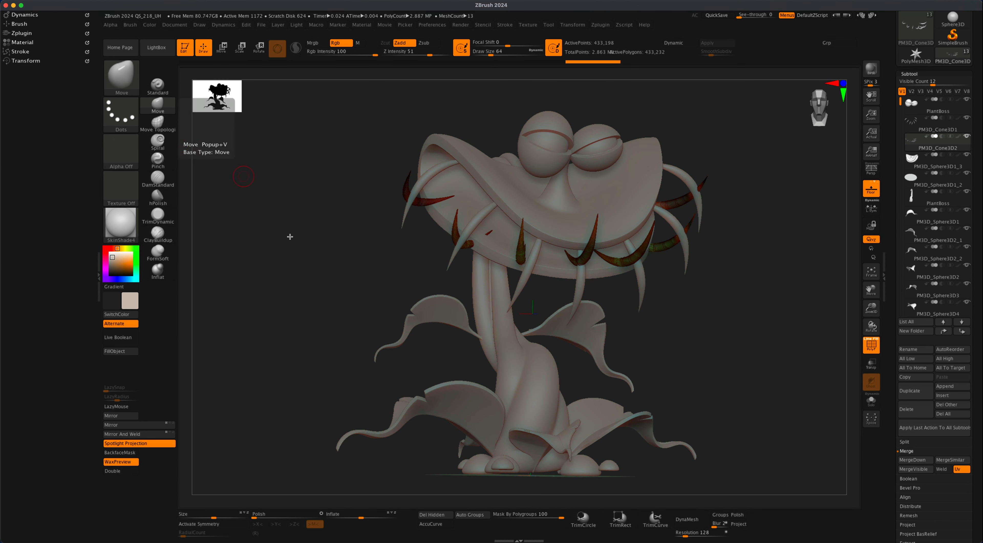
key(s)
drag(333, 295, 362, 294)
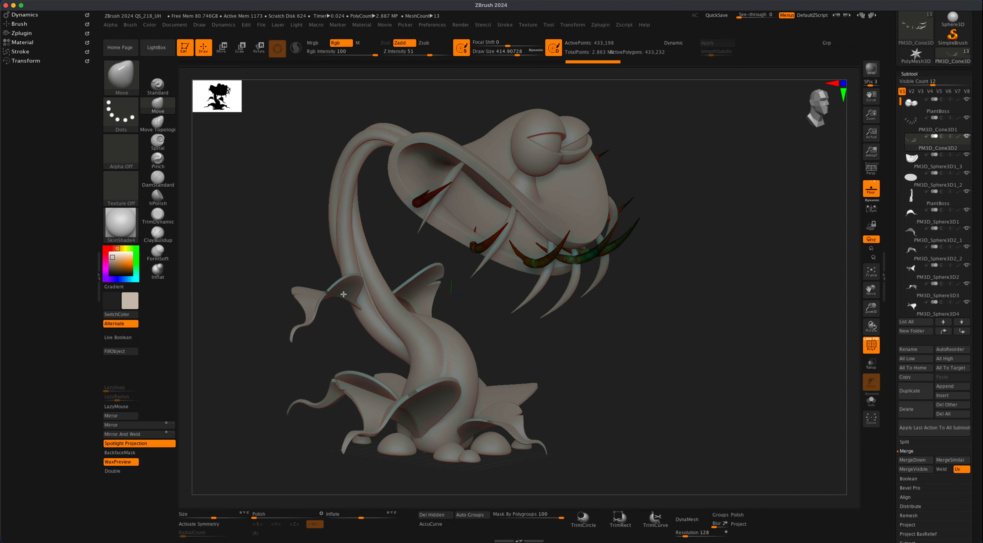
drag(538, 354, 514, 310)
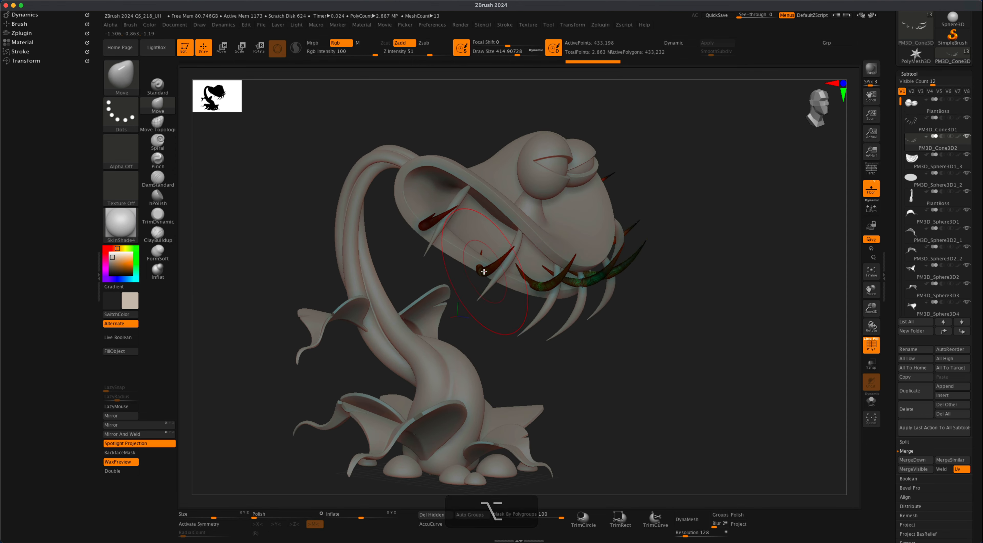
alt+drag(592, 433, 611, 446)
drag(630, 395, 866, 331)
click(867, 343)
mouse_move(737, 367)
alt+mouse_down()
mouse_move(732, 380)
mouse_move(744, 379)
alt+mouse_up()
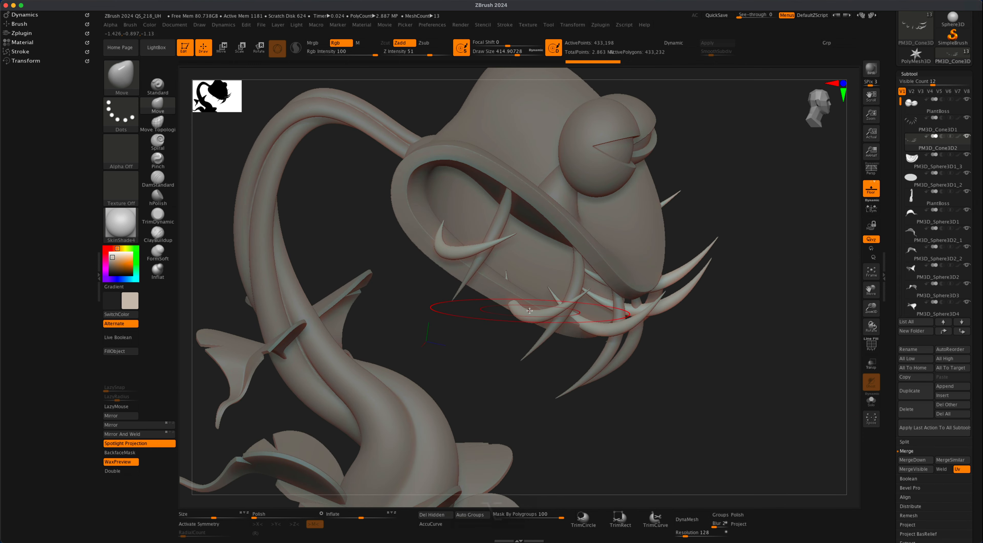
mouse_move(499, 355)
alt+mouse_down()
mouse_move(515, 367)
mouse_move(504, 356)
mouse_move(581, 328)
mouse_move(613, 340)
mouse_move(553, 376)
mouse_move(683, 382)
alt+mouse_up()
Set the Move brush's draw size to about 453 and shift the upward-curving teeth along the side of the lower jaw into place.
key(s)
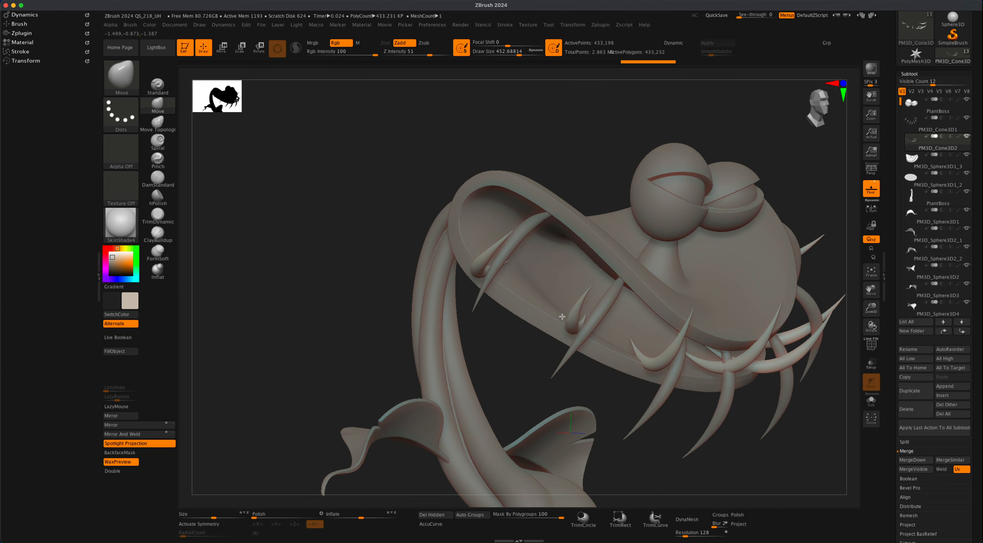
drag(562, 317, 567, 324)
mouse_move(557, 372)
mouse_down()
mouse_move(535, 363)
mouse_move(486, 374)
mouse_up()
mouse_move(580, 329)
mouse_down()
mouse_move(628, 328)
mouse_move(581, 330)
mouse_up()
mouse_move(506, 369)
mouse_down()
mouse_move(525, 375)
mouse_move(514, 371)
mouse_move(591, 307)
mouse_move(539, 293)
mouse_up()
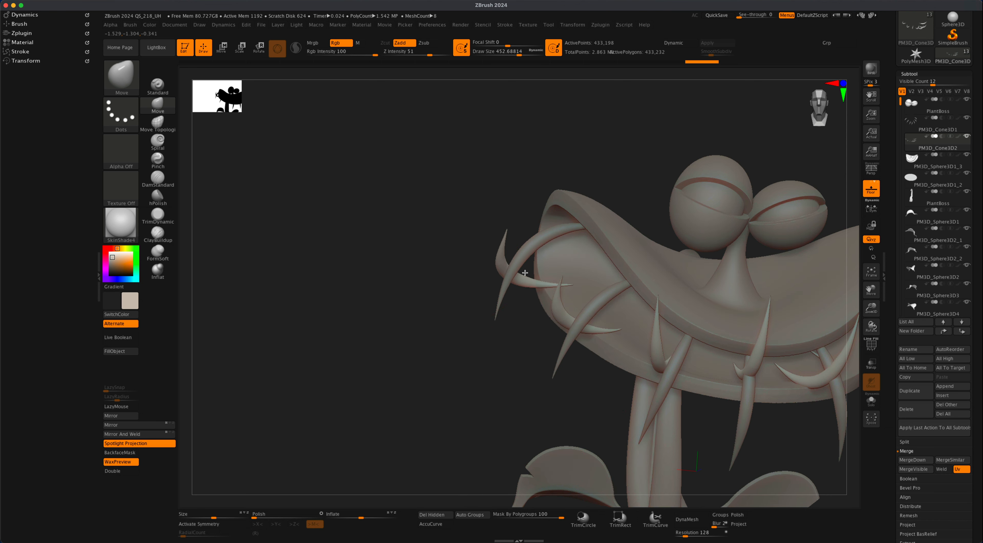
Reposition individual upward-curving teeth between the side and front of the lower jaw so their bases sit along its rim.
mouse_move(511, 367)
mouse_down()
mouse_move(533, 373)
mouse_move(545, 399)
mouse_move(546, 362)
mouse_move(515, 344)
mouse_move(522, 358)
mouse_move(512, 350)
mouse_move(649, 390)
mouse_move(663, 377)
mouse_move(654, 369)
mouse_move(645, 298)
mouse_up()
drag(707, 364, 650, 321)
drag(722, 371, 661, 322)
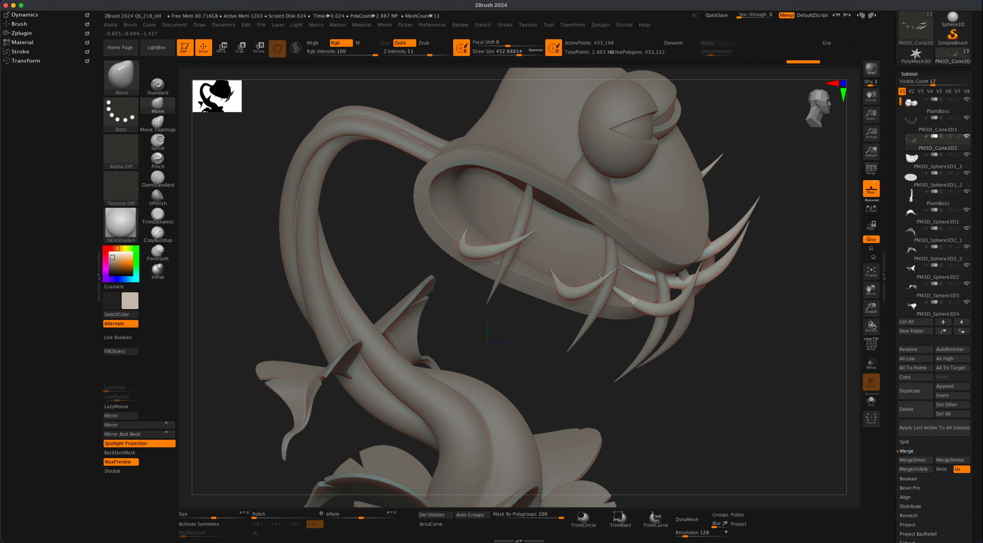
drag(754, 376, 661, 340)
drag(712, 376, 669, 345)
alt+drag(706, 371, 711, 393)
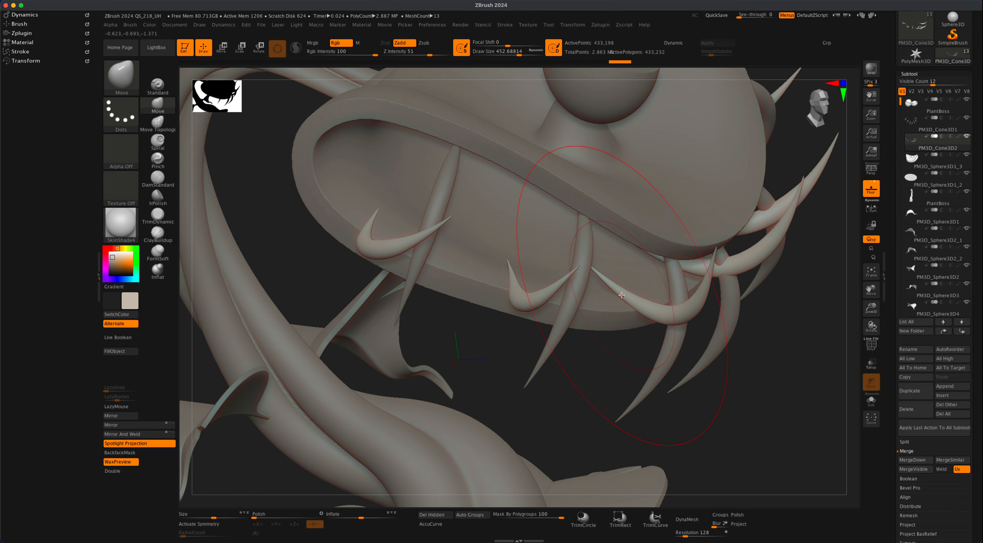
Refine the placement of the front upward-curving teeth against the lower jaw from several angles, undoing the last change.
drag(615, 356, 660, 328)
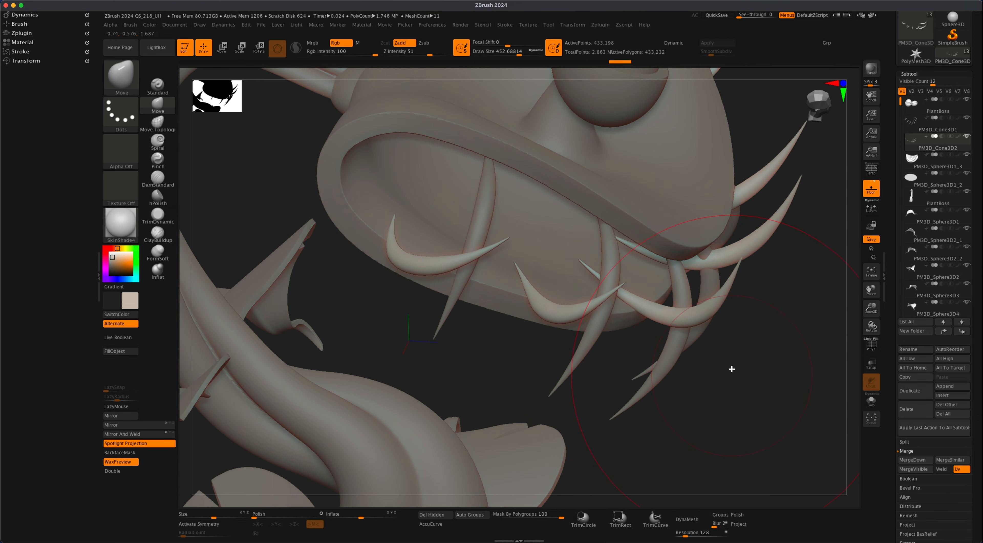
mouse_move(732, 369)
mouse_down()
mouse_move(711, 308)
mouse_move(629, 305)
mouse_up()
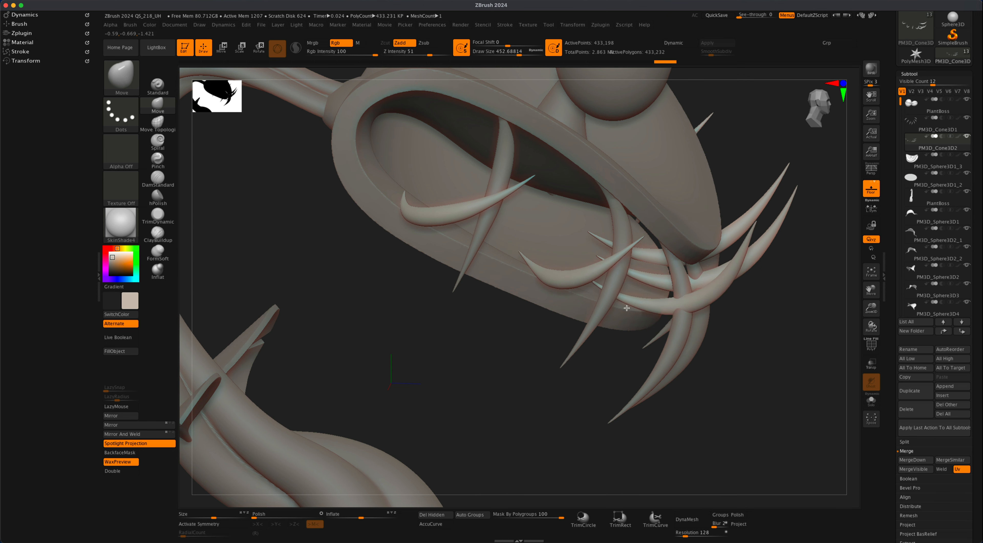
drag(616, 363, 593, 358)
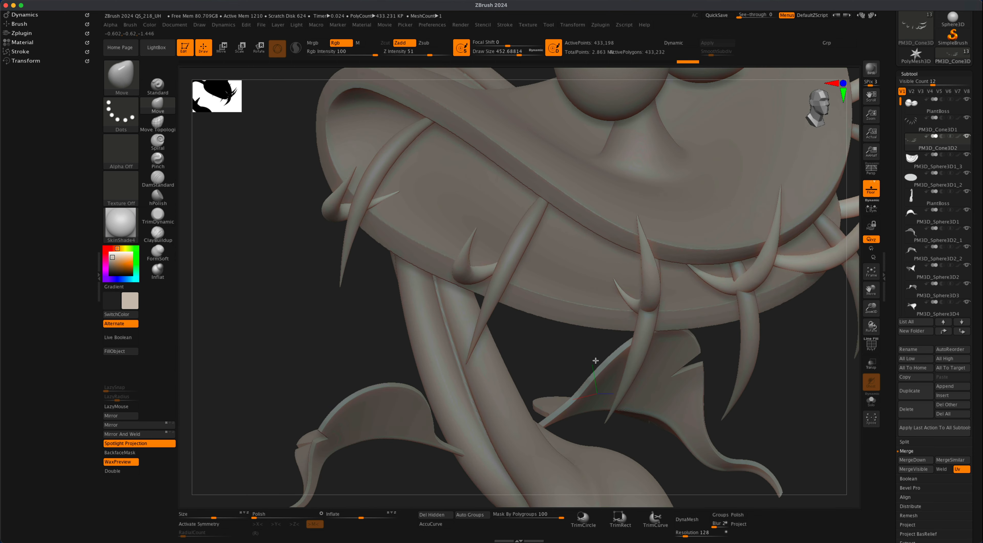
drag(615, 308, 615, 307)
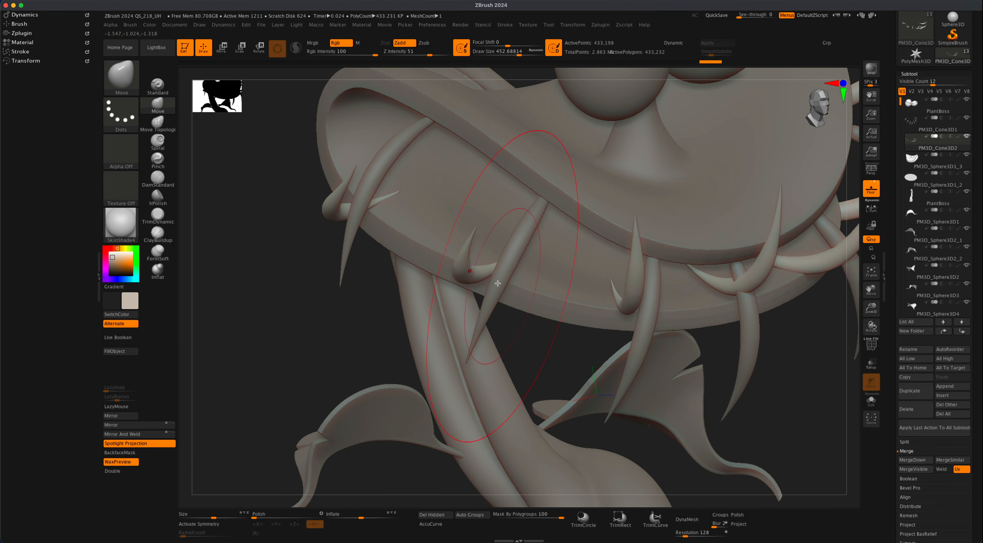
mouse_move(769, 371)
alt+mouse_down()
mouse_move(640, 372)
mouse_move(663, 373)
mouse_move(654, 374)
alt+mouse_up()
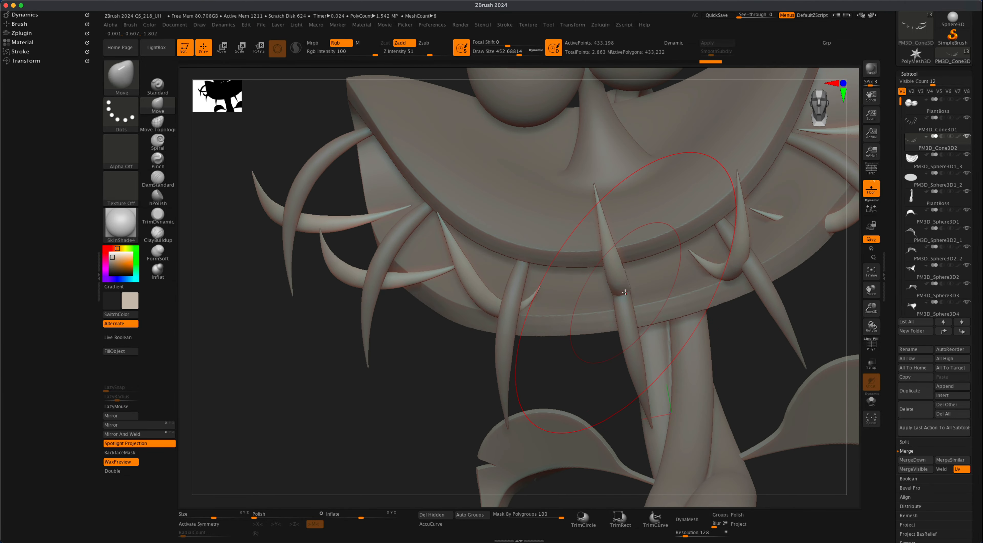
drag(735, 357, 651, 312)
key(super+z)
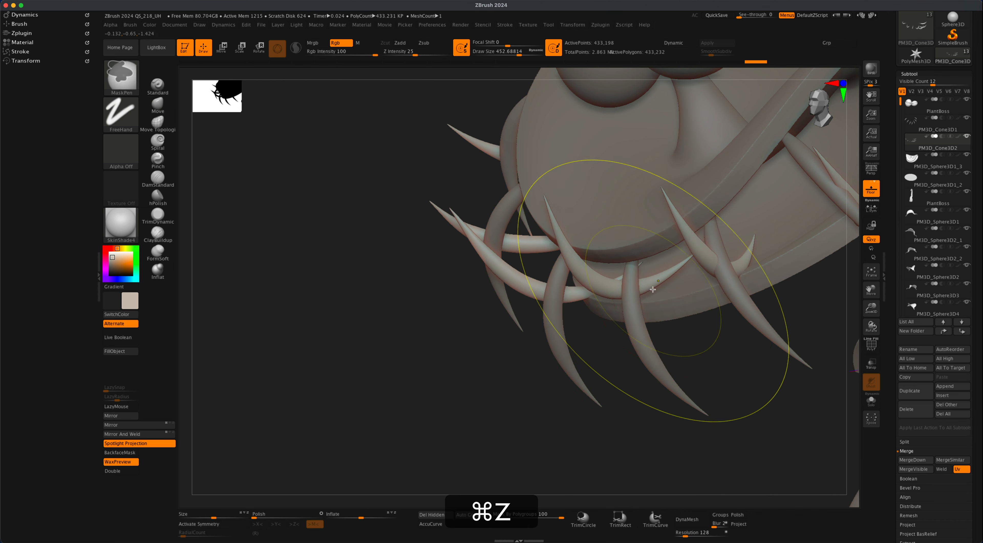
Move the upward-curving teeth on the opposite side of the lower jaw so they alternate with the downward-curving ones.
drag(535, 405, 439, 321)
key(s)
drag(732, 226, 711, 207)
drag(737, 306, 672, 186)
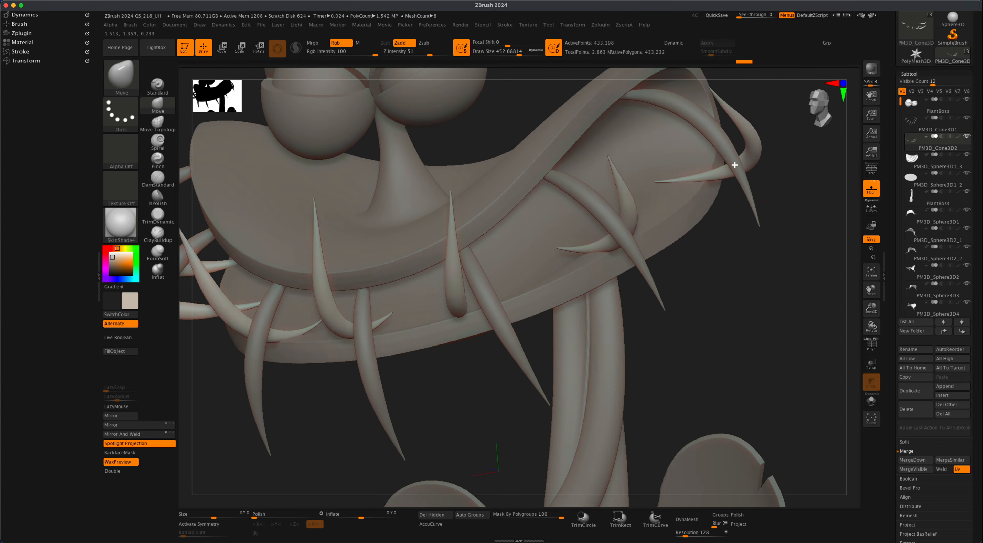
mouse_move(748, 336)
mouse_down()
mouse_move(725, 279)
mouse_move(665, 206)
mouse_move(642, 284)
mouse_move(709, 330)
mouse_move(676, 323)
mouse_move(735, 345)
mouse_move(702, 327)
mouse_move(709, 343)
mouse_move(719, 307)
mouse_move(714, 319)
mouse_move(740, 315)
mouse_up()
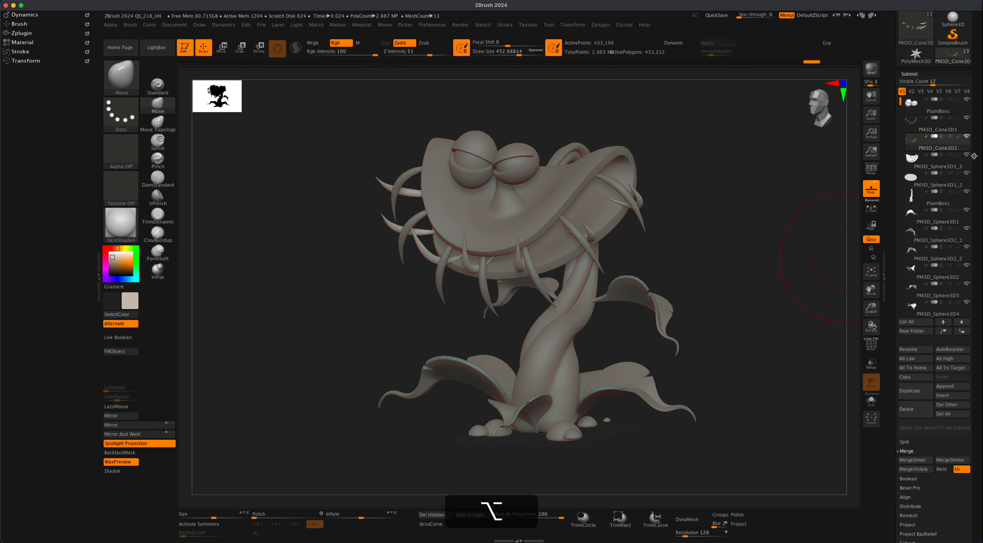
Save the tool and make a BPR render of the whole plant with perspective turned on.
drag(975, 157, 974, 253)
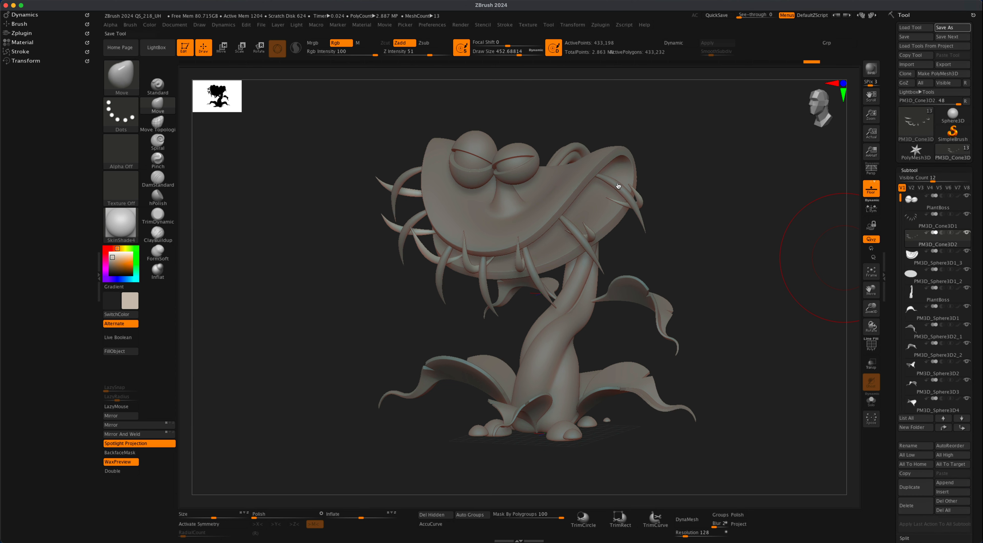
click(871, 168)
alt+drag(744, 339, 693, 364)
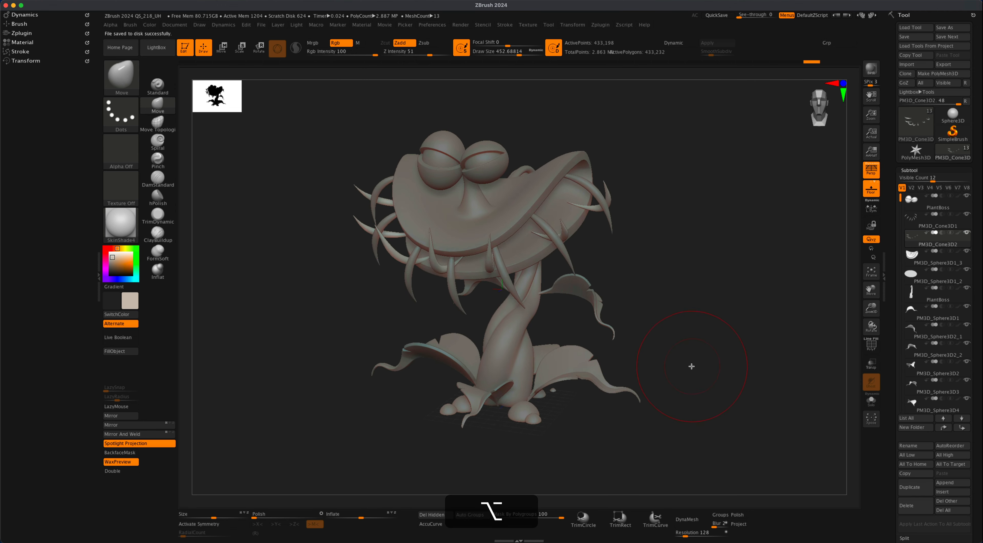
click(872, 75)
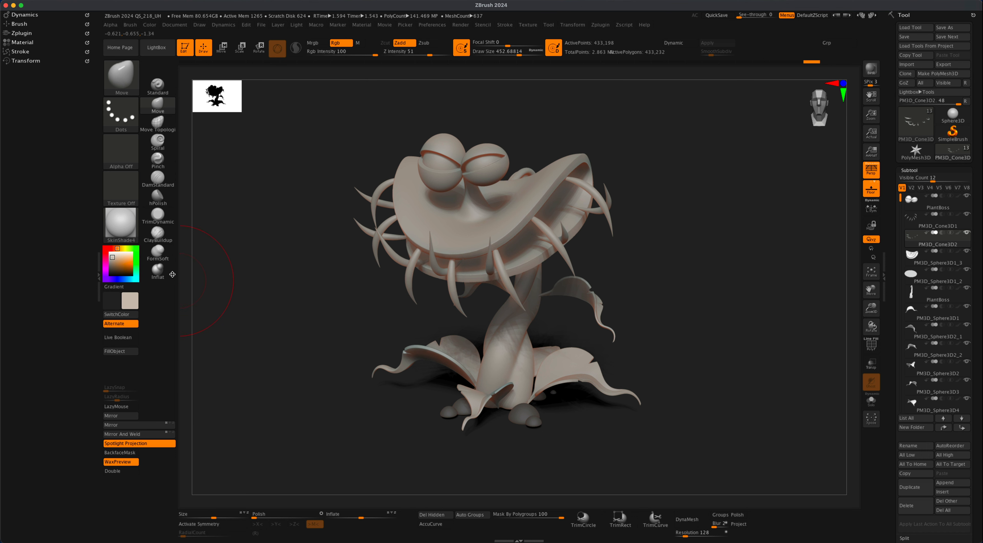
Apply the MatCap White material to the plant and render it again with BPR.
mouse_move(129, 221)
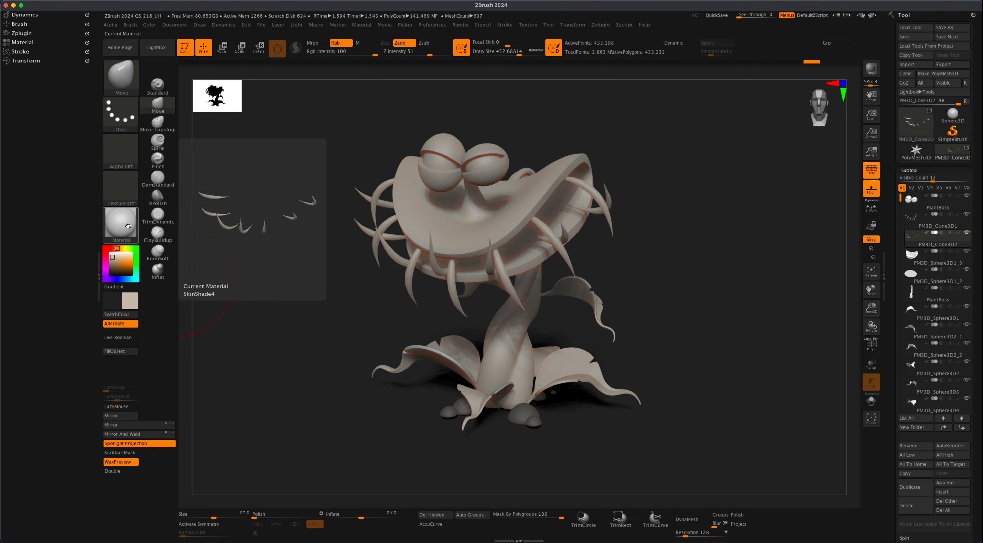
key(alt)
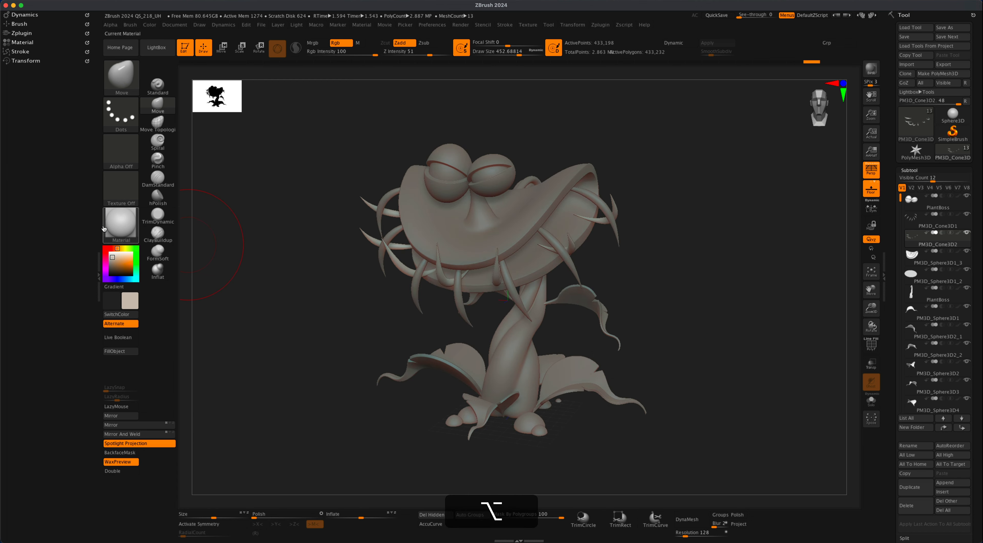
click(121, 222)
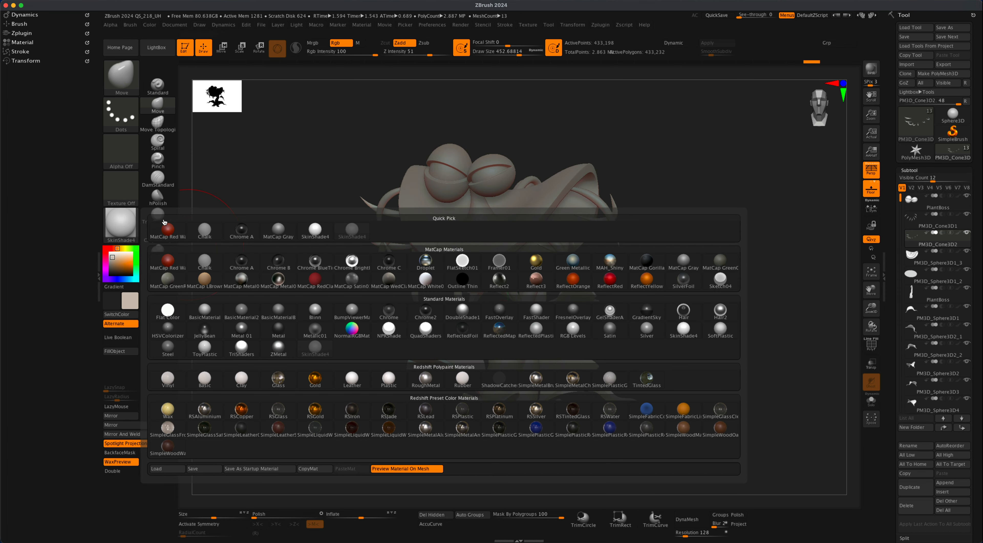
click(426, 279)
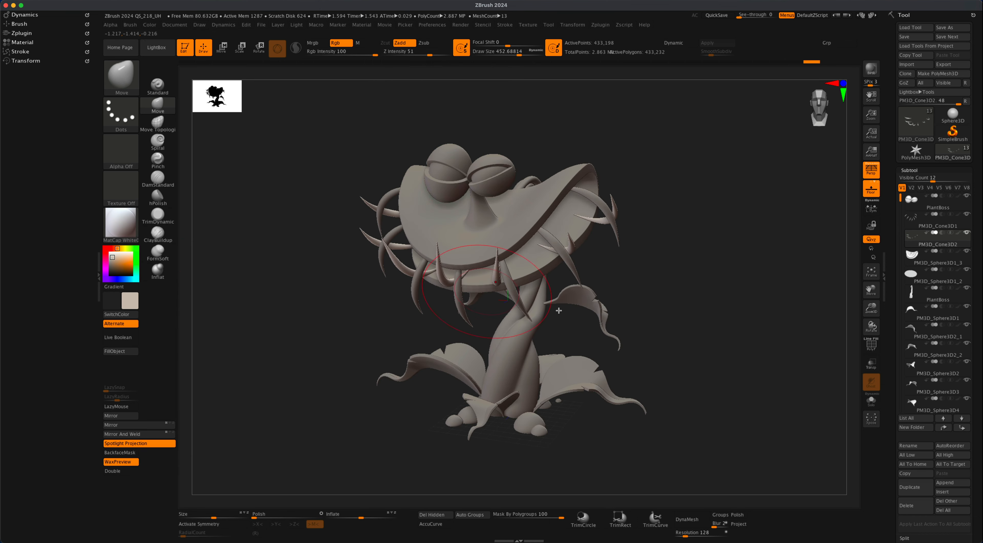
click(872, 69)
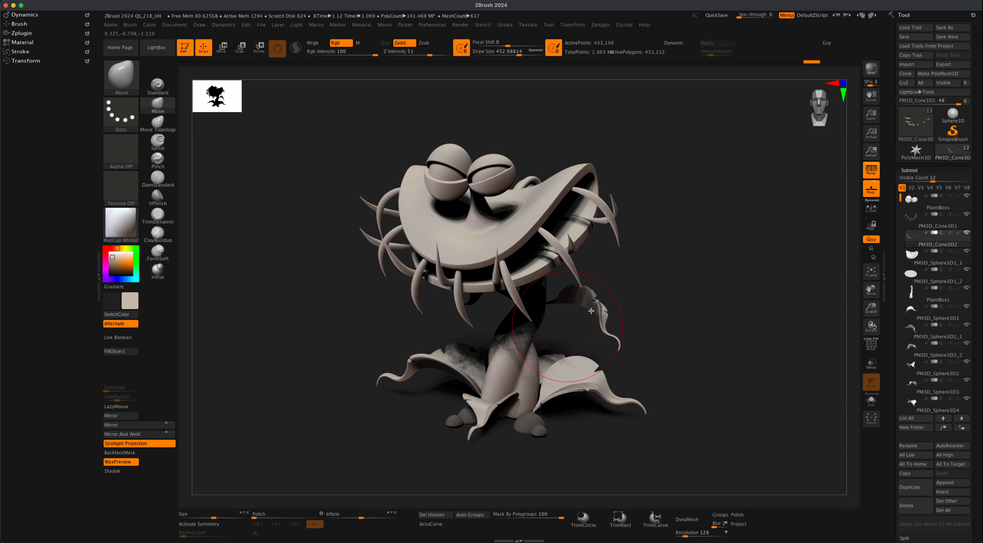
Lower the BPR global shadow strength to about 0.41, adjust the shadow blur, and re-render the plant.
click(463, 25)
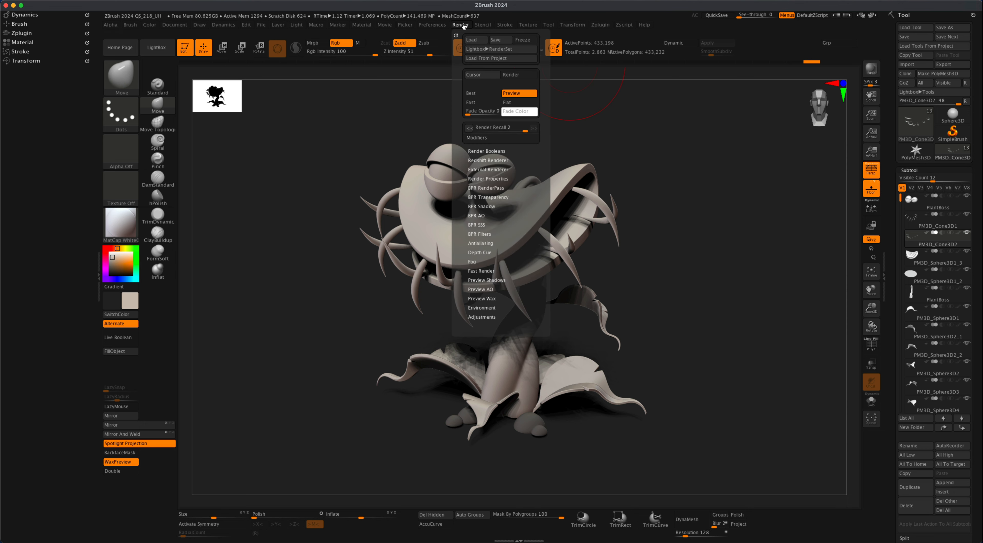
click(482, 206)
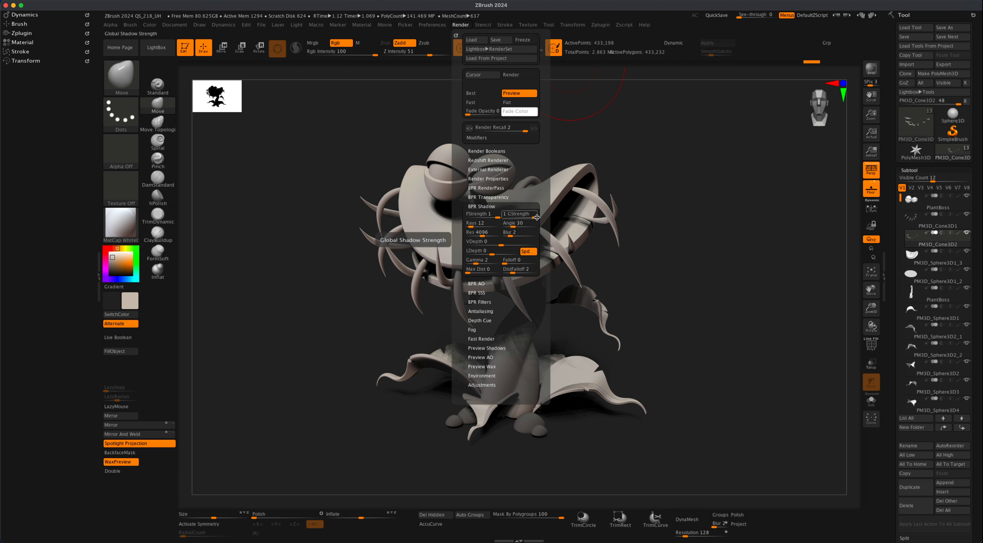
drag(535, 216, 520, 216)
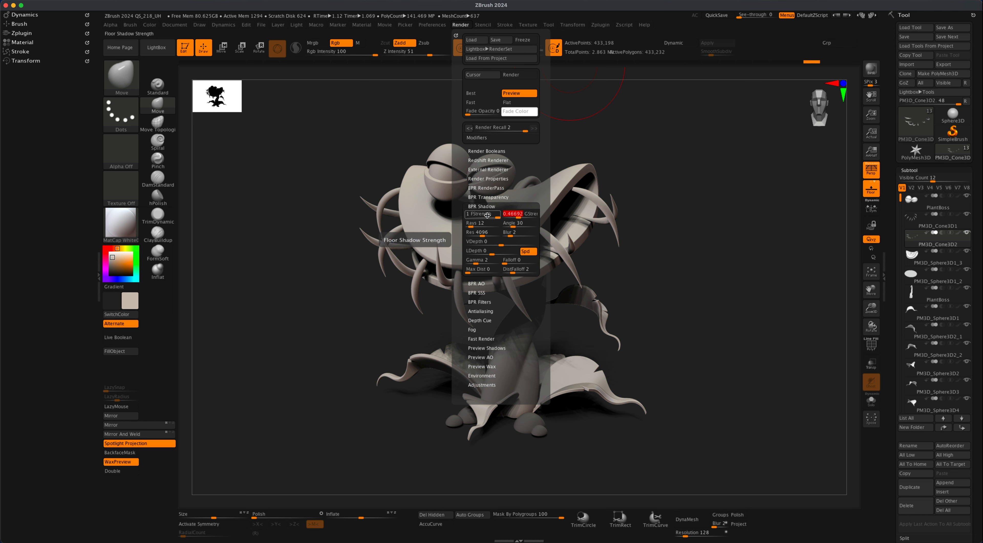
drag(511, 234, 516, 235)
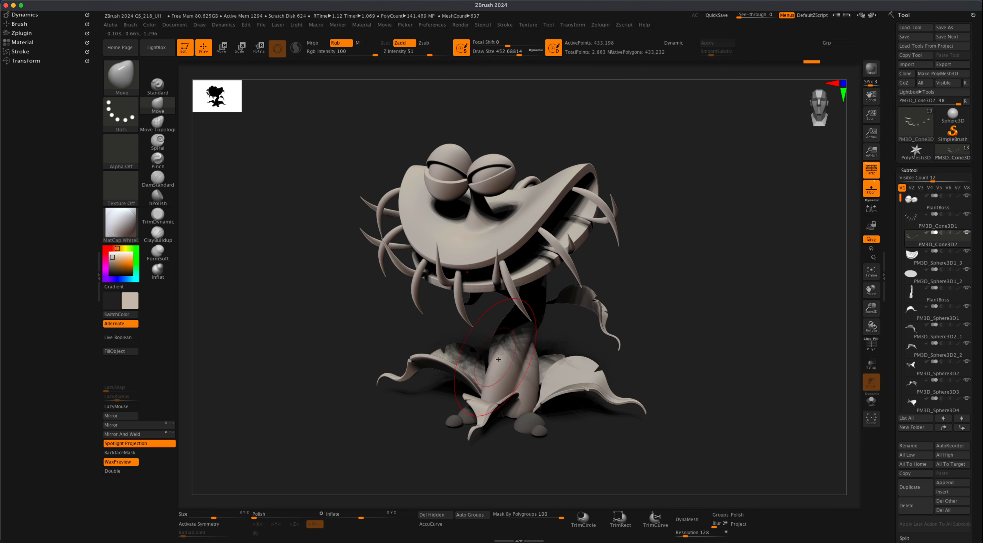
key(shift+r)
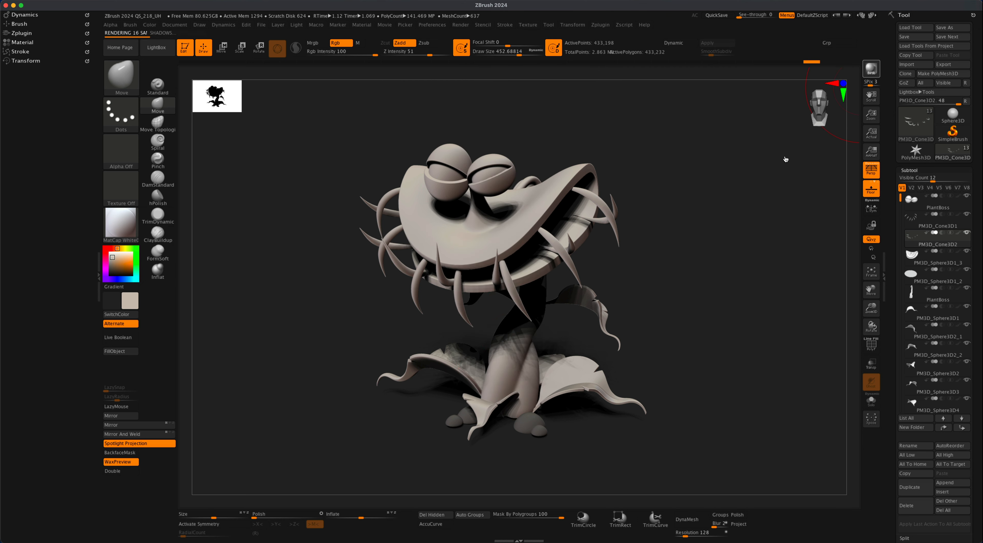
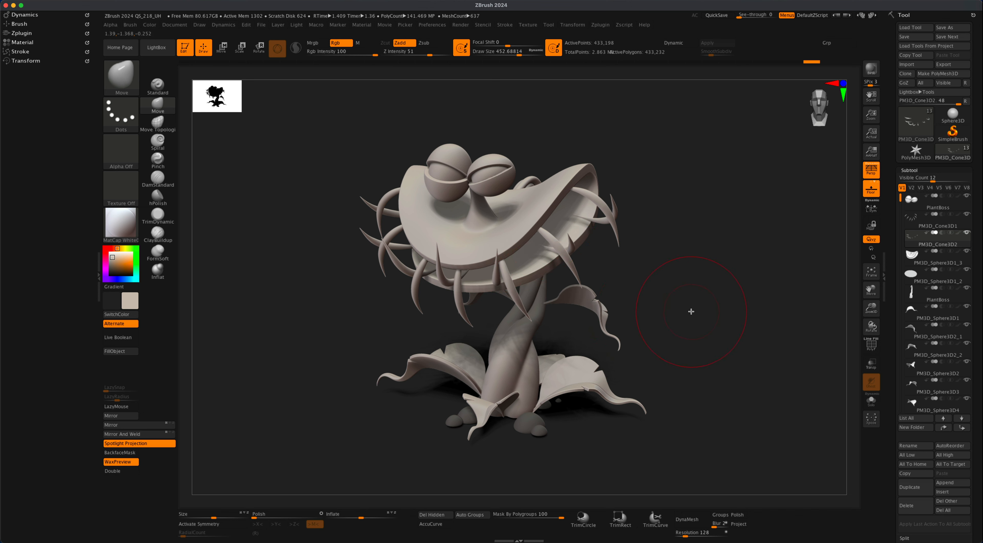
Render the plant with BPR from a three-quarter view that shows the open side of the jaws.
mouse_move(692, 311)
mouse_down()
mouse_move(683, 311)
mouse_move(711, 311)
mouse_move(688, 312)
mouse_move(703, 329)
mouse_move(694, 318)
mouse_move(687, 332)
mouse_move(715, 336)
mouse_up()
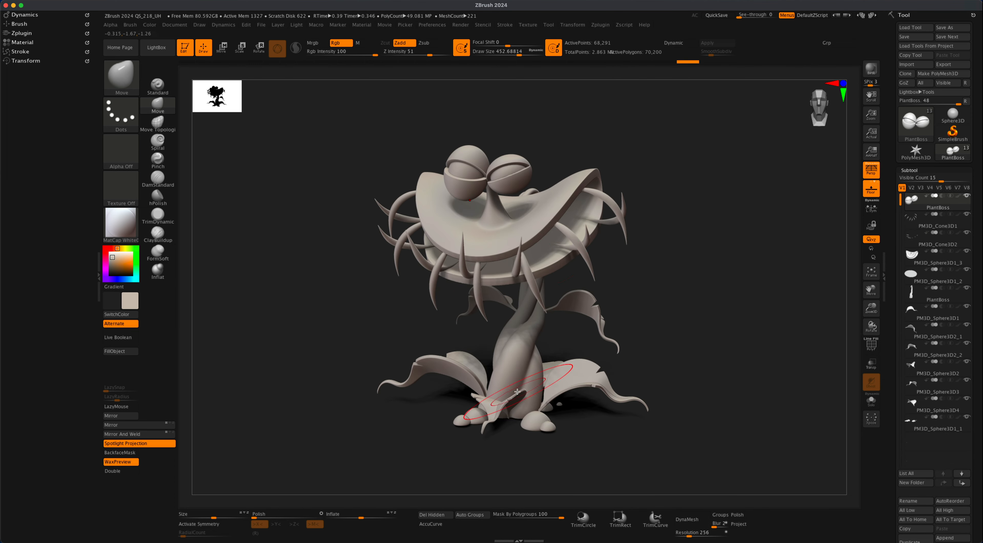
drag(746, 199, 715, 232)
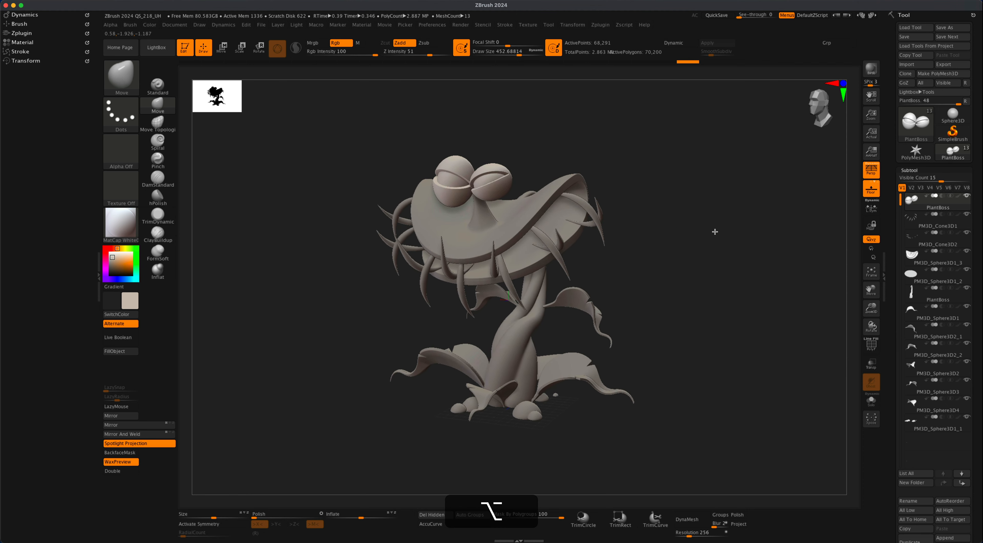
click(872, 68)
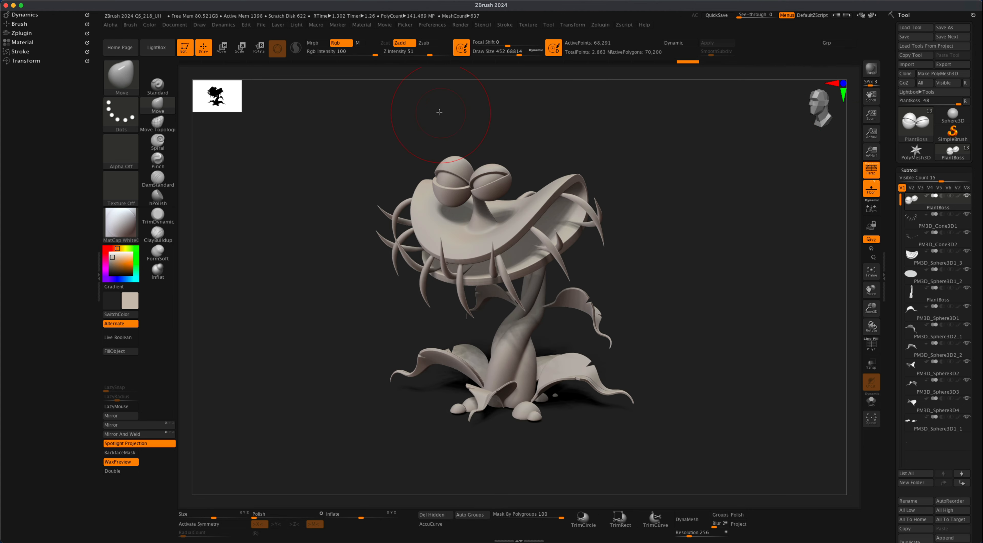
Set movie capture to Doc at Large size, with the title image's FadeIn Time and FadeOut Time both at 0.
click(384, 24)
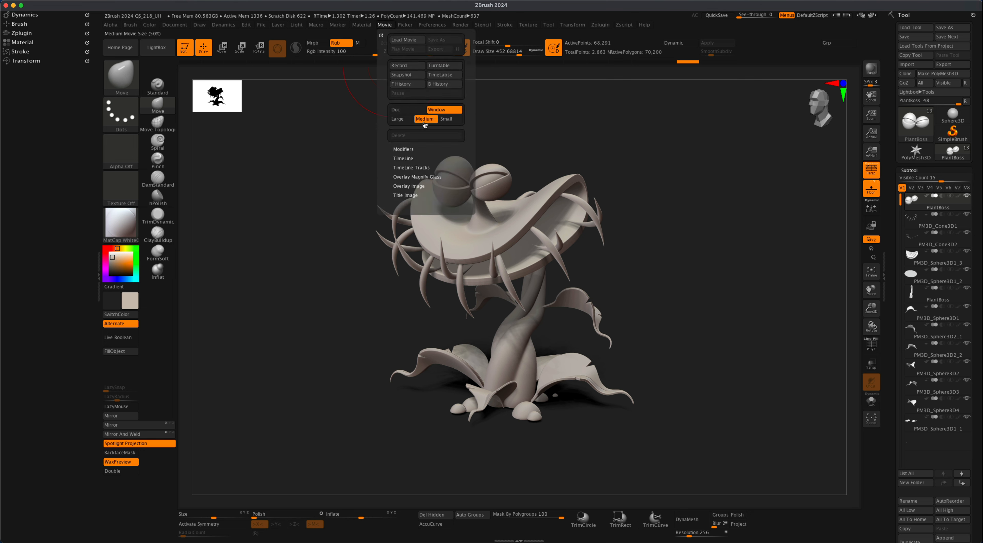
click(406, 110)
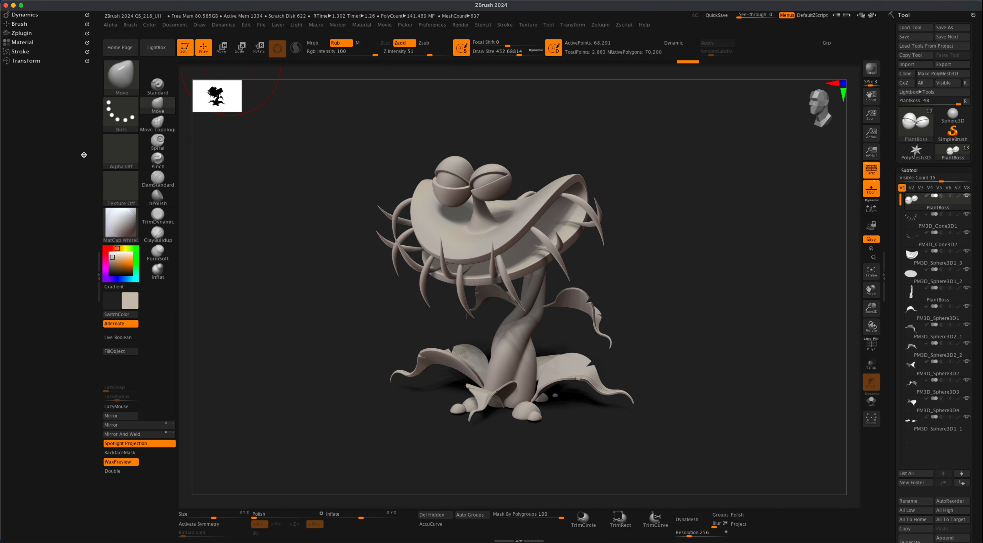
click(382, 25)
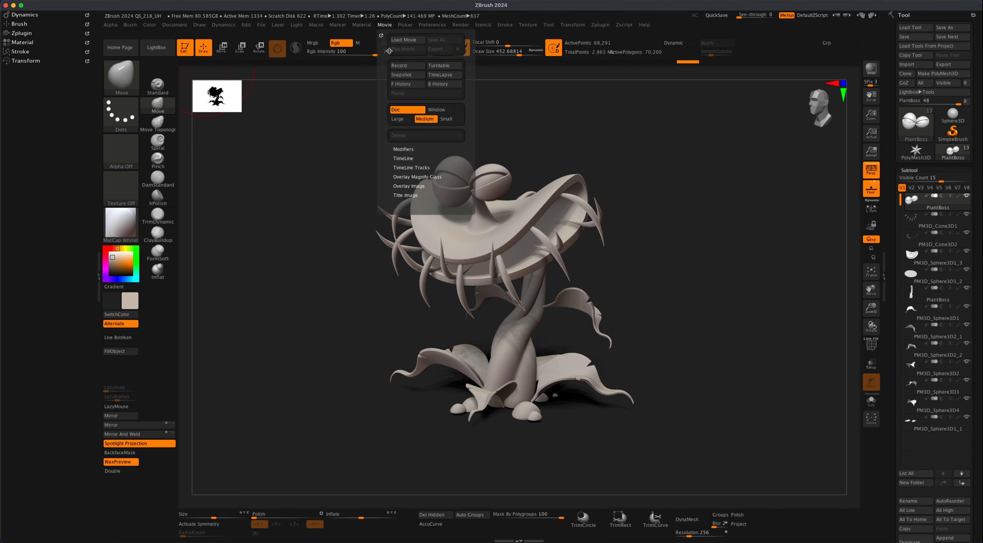
click(404, 121)
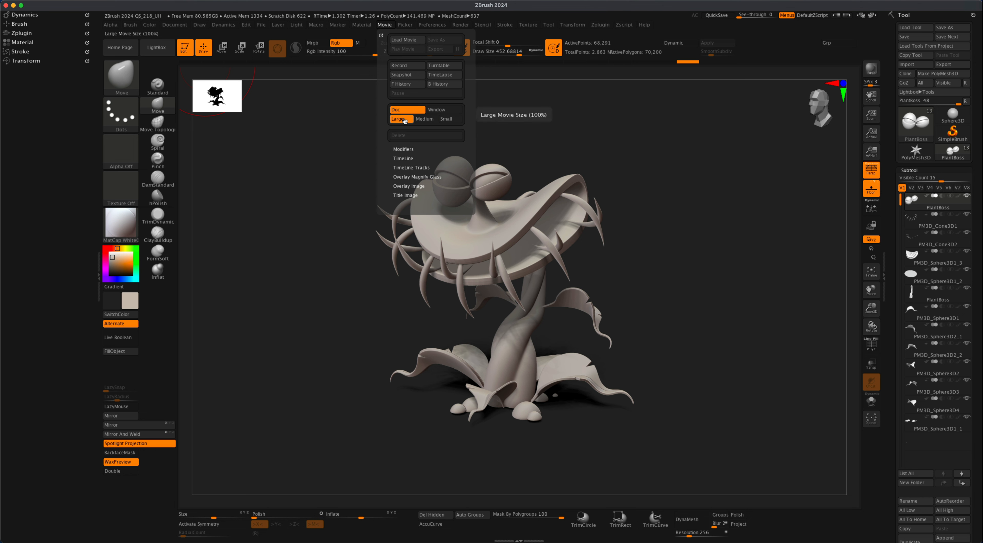
click(408, 197)
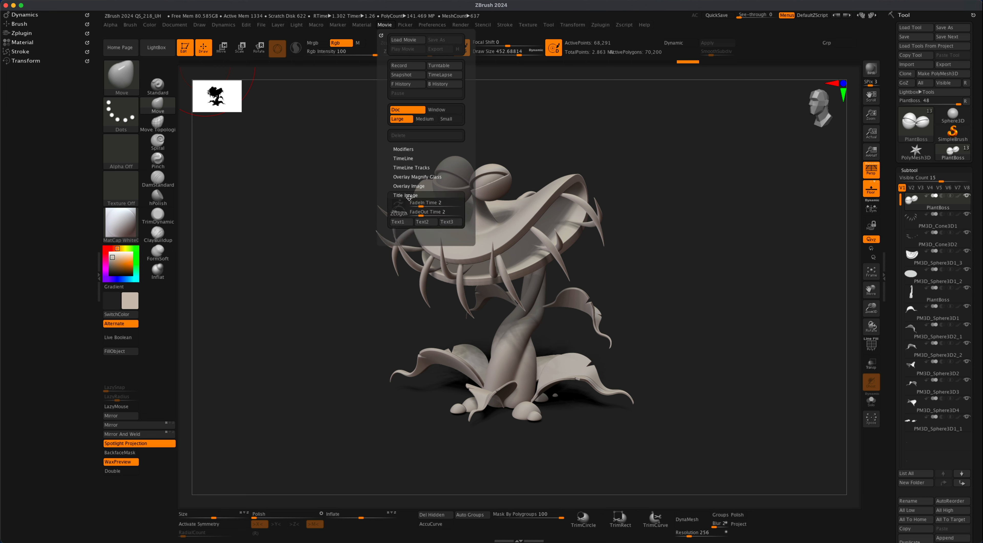
drag(421, 213, 411, 214)
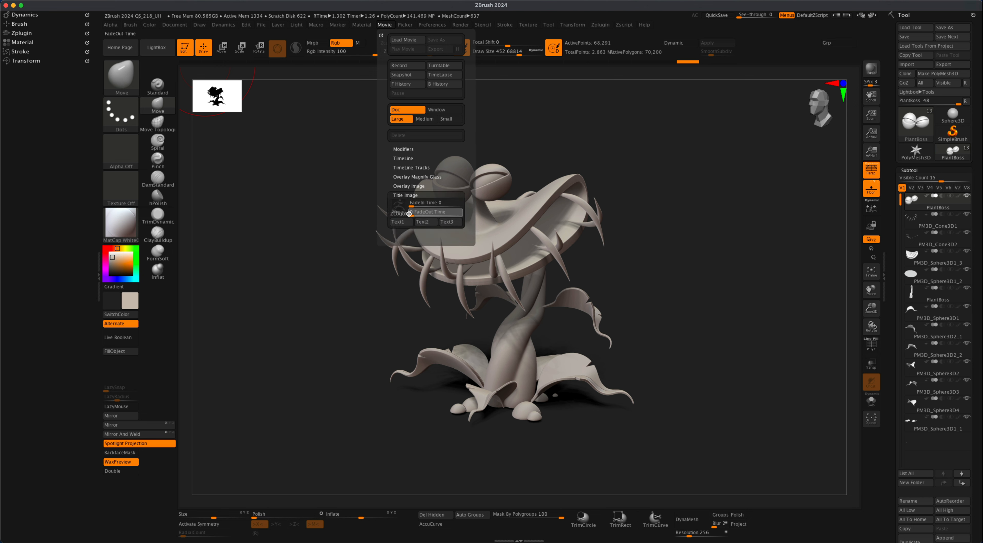
Set the movie overlay image's Opacity to 0 and record a turntable of the plant.
click(406, 187)
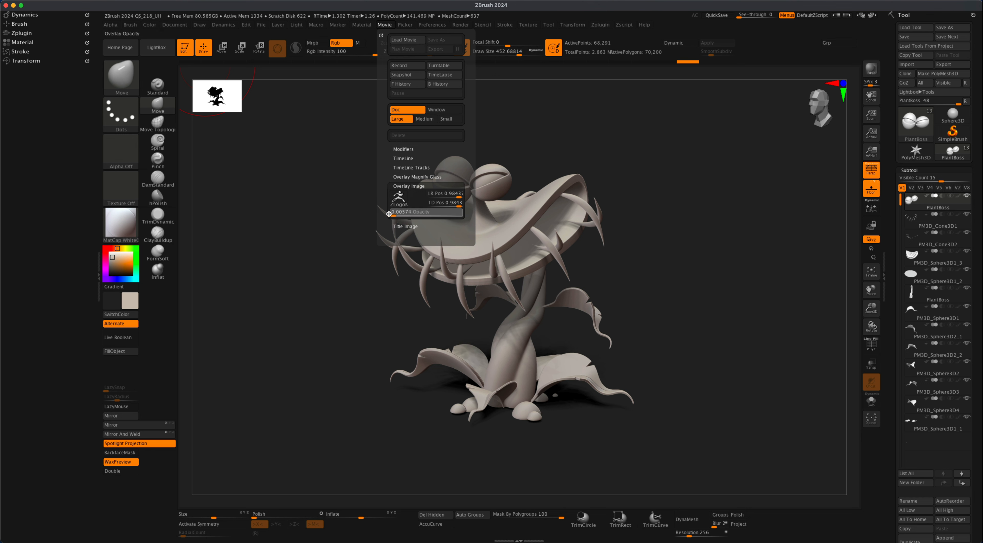
drag(389, 214, 387, 214)
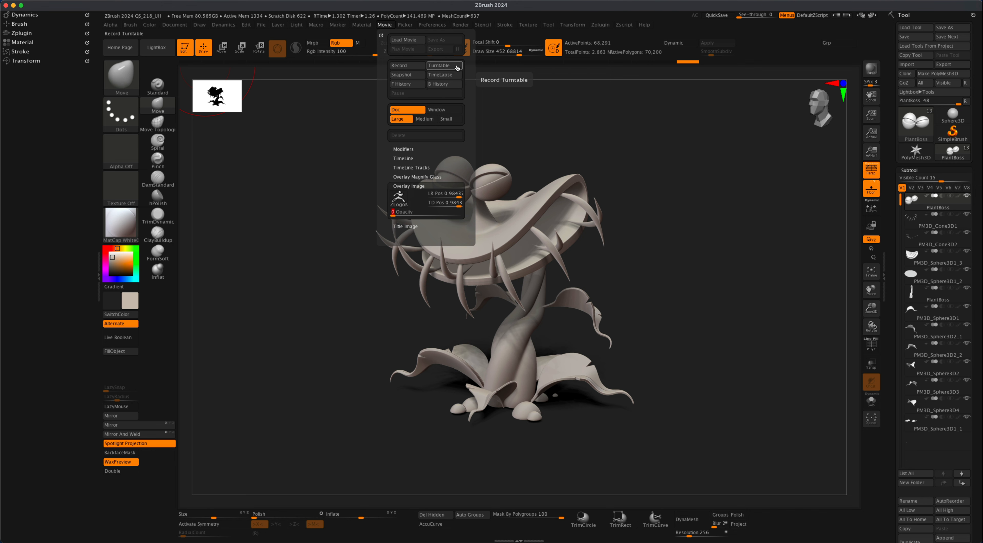
click(456, 65)
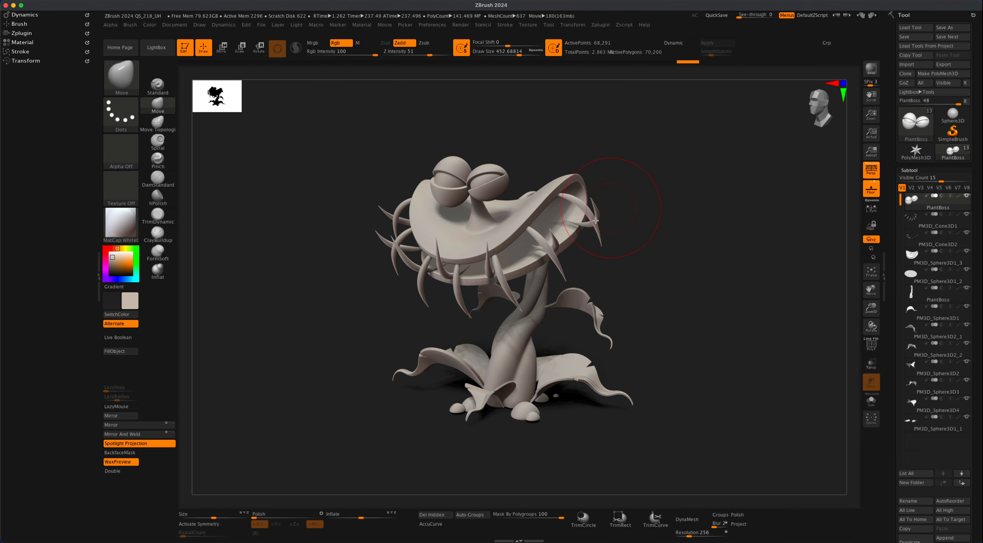
Export the turntable movie with the H option enabled, saving it as Plant360.mpg in the PlantBoss folder.
click(384, 25)
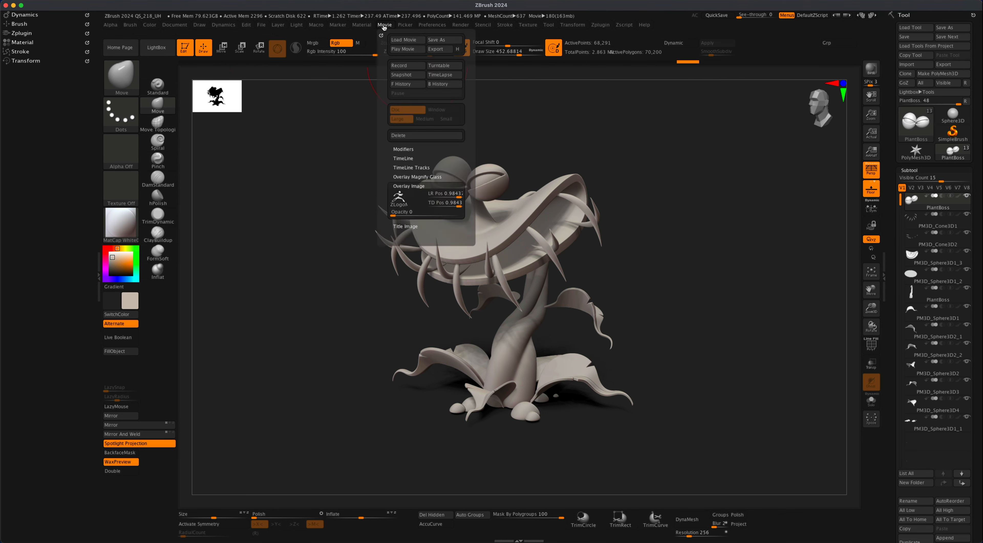
click(458, 51)
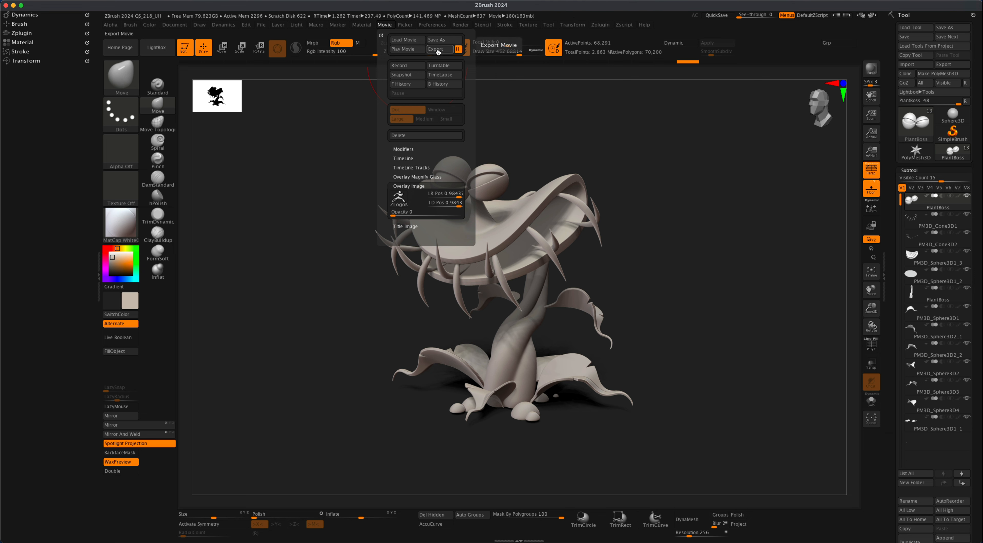
click(438, 50)
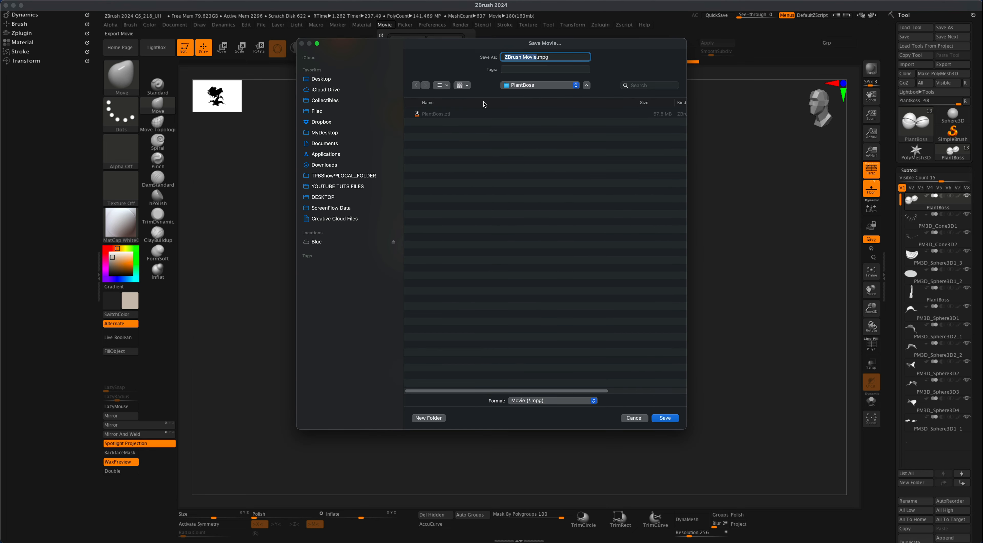
text(Plant360)
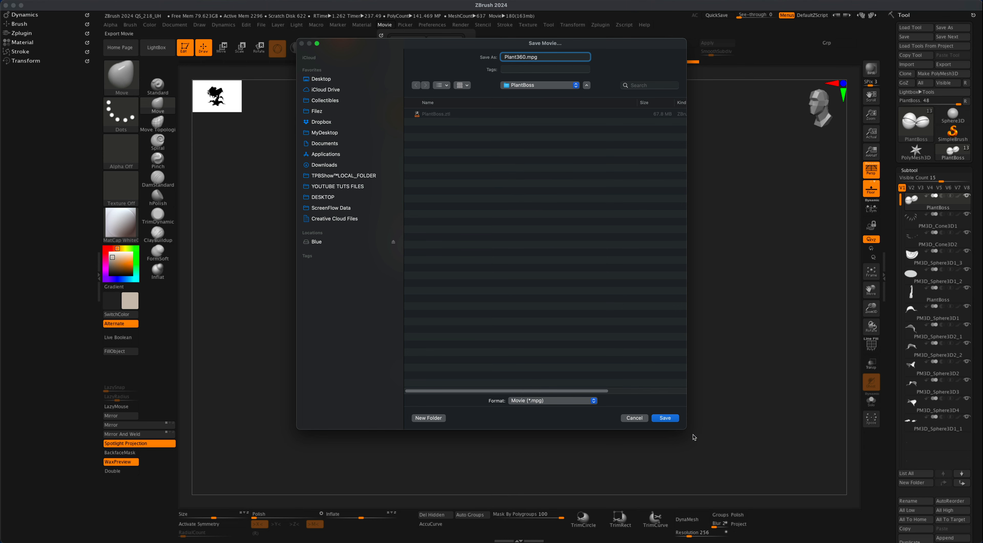
click(668, 419)
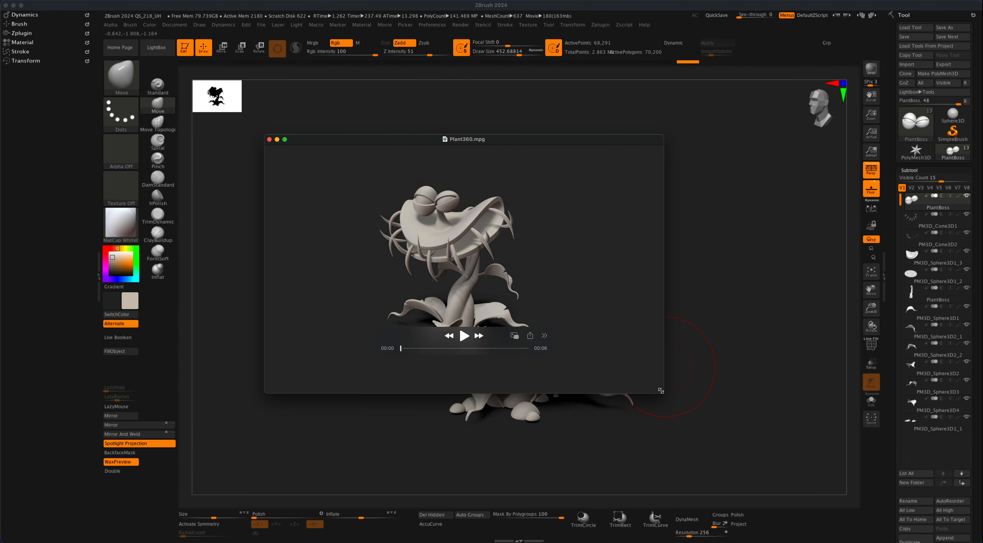
Review the exported Plant360.mpg turntable in an enlarged player window with looping on, and close the video.
drag(661, 391, 705, 418)
drag(531, 139, 558, 132)
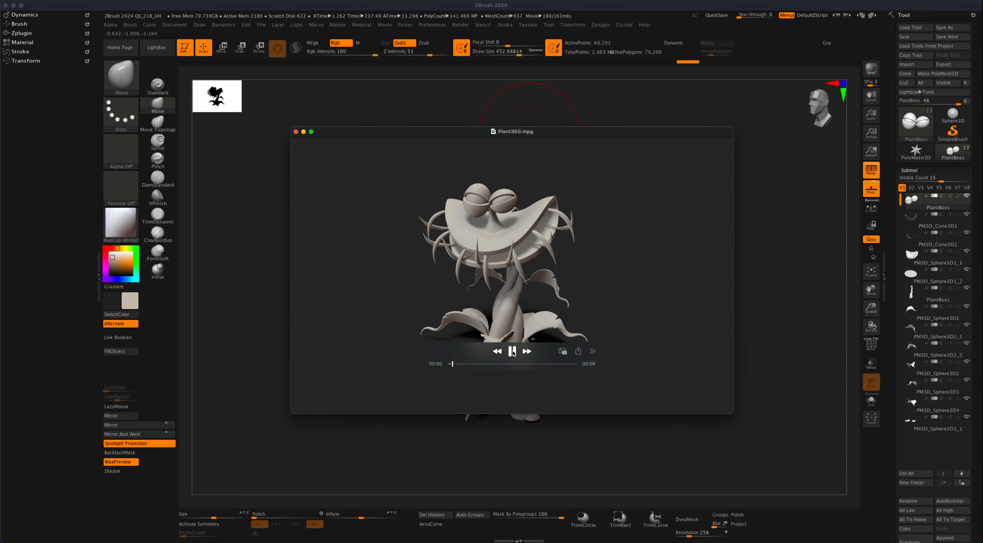
click(116, 3)
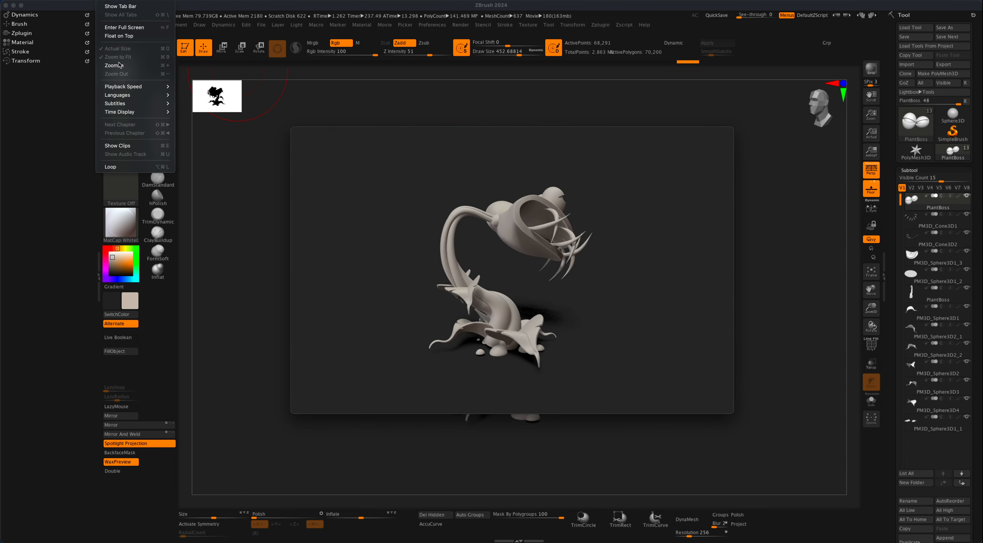
click(119, 167)
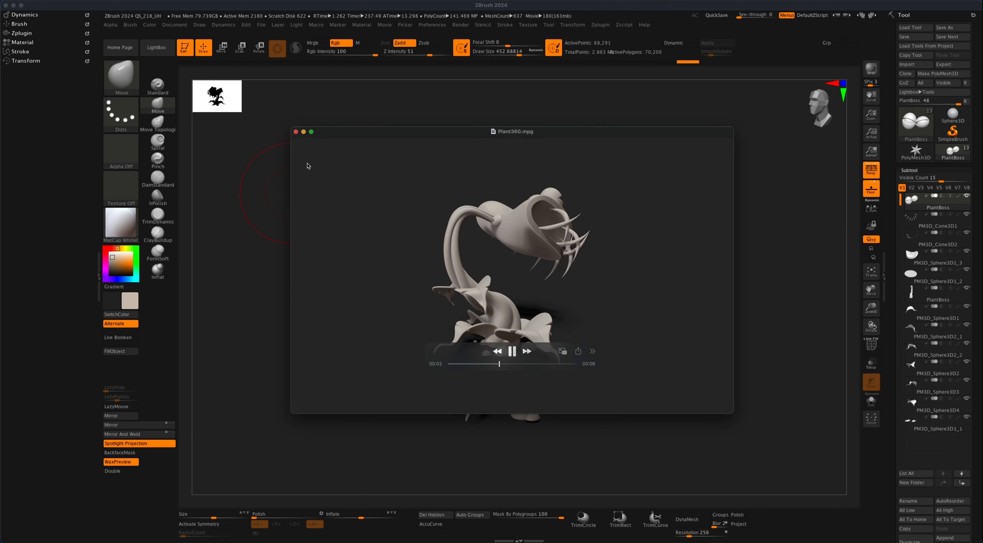
drag(344, 139, 357, 143)
click(309, 136)
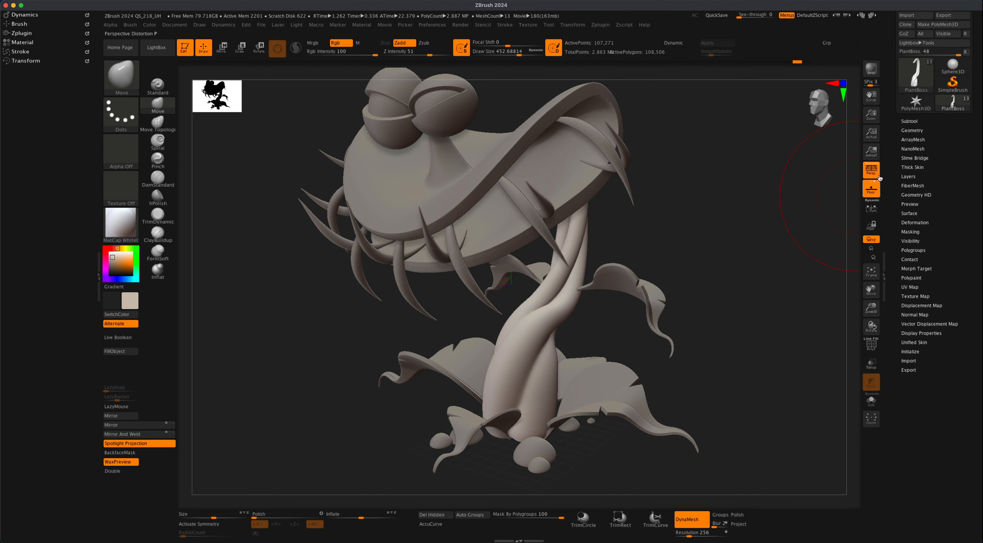
Set up the Standard brush with the Spray stroke, Alpha 23, a draw size of about 351 and Z Intensity 6.
click(909, 120)
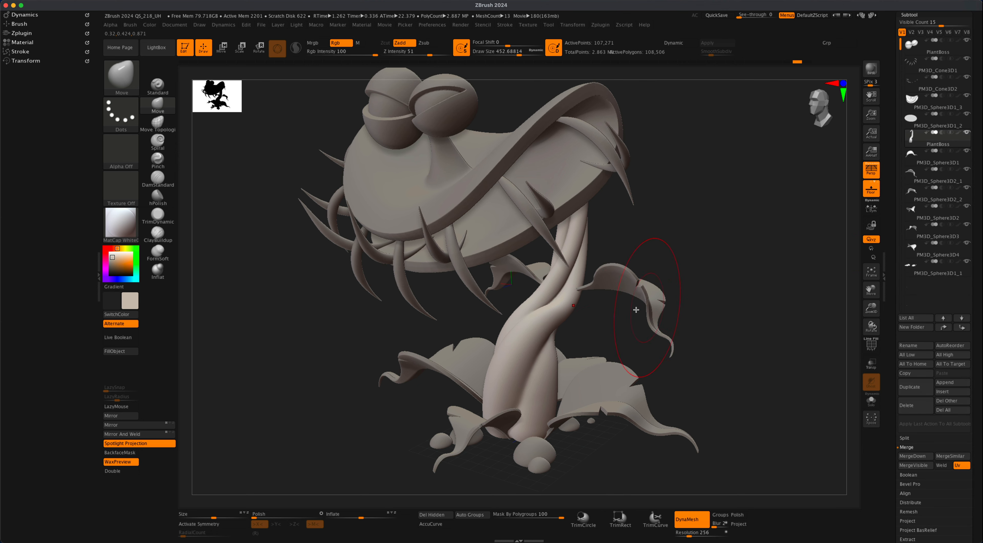
key(s)
drag(604, 332, 590, 332)
drag(711, 325, 384, 252)
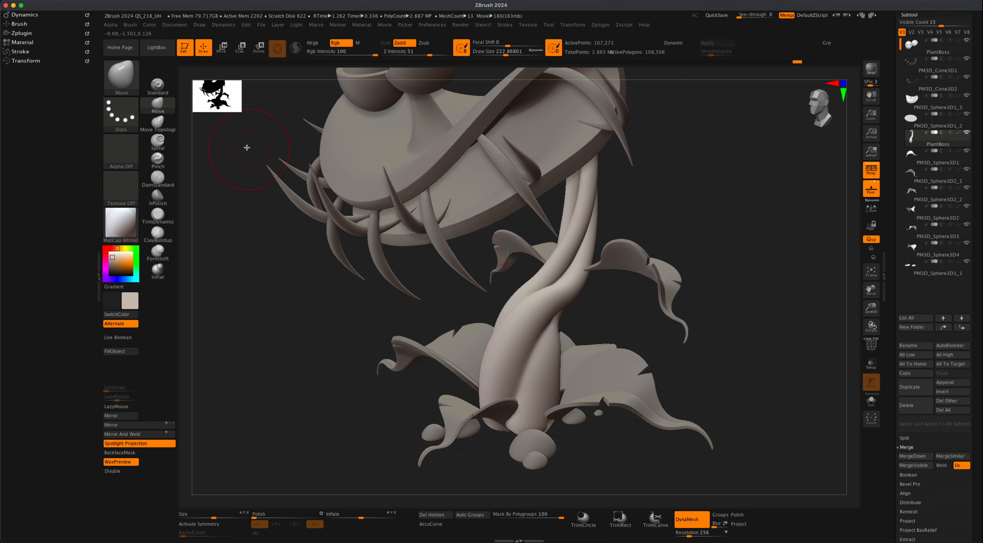
click(158, 84)
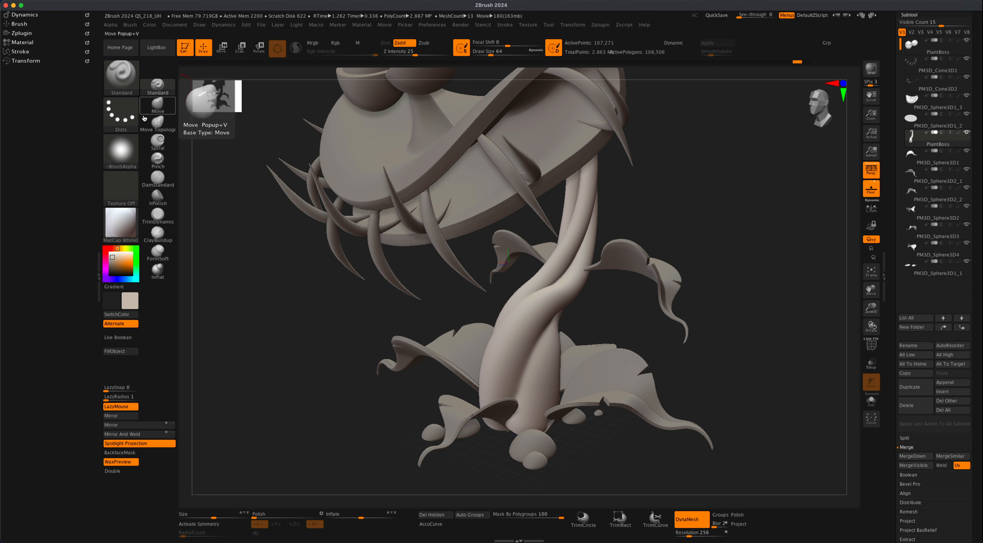
click(123, 122)
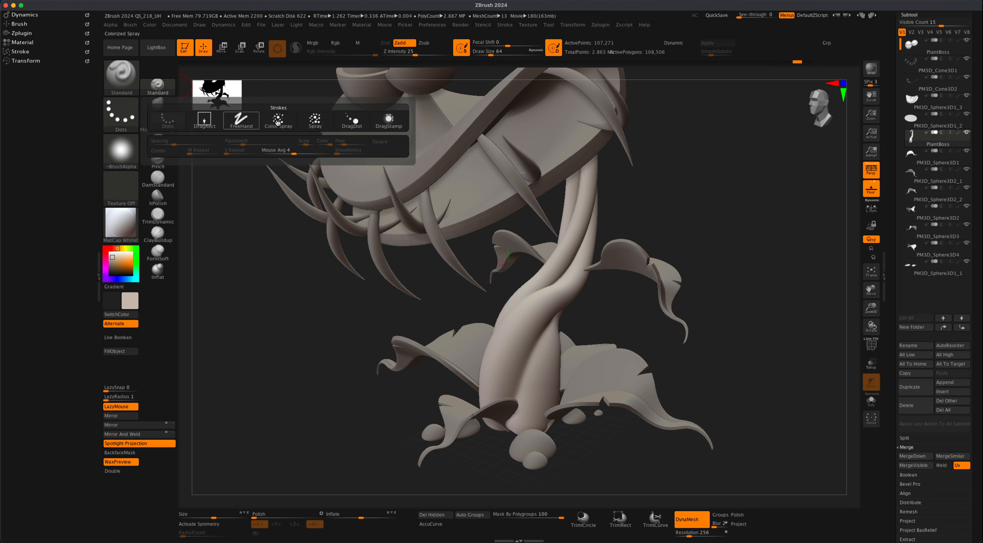
click(312, 122)
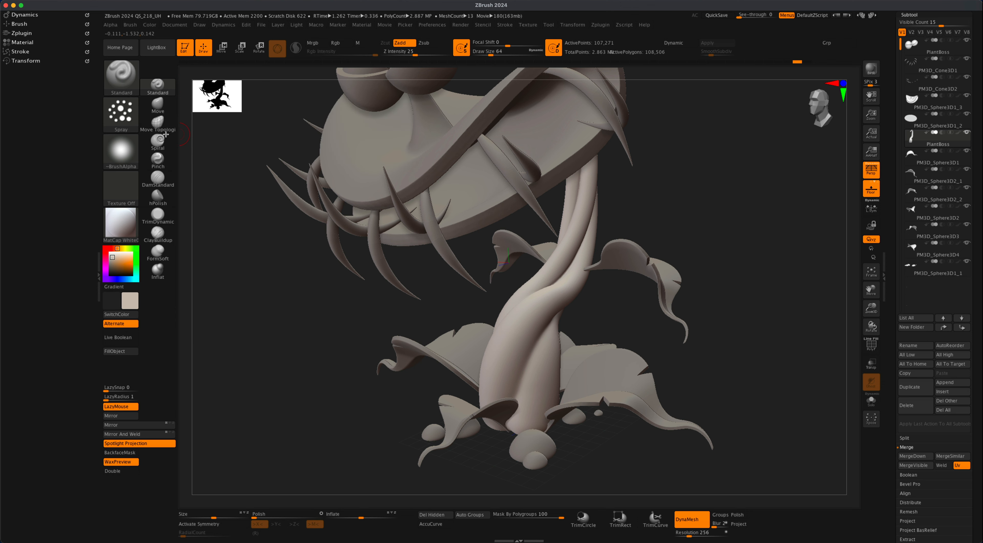
click(121, 151)
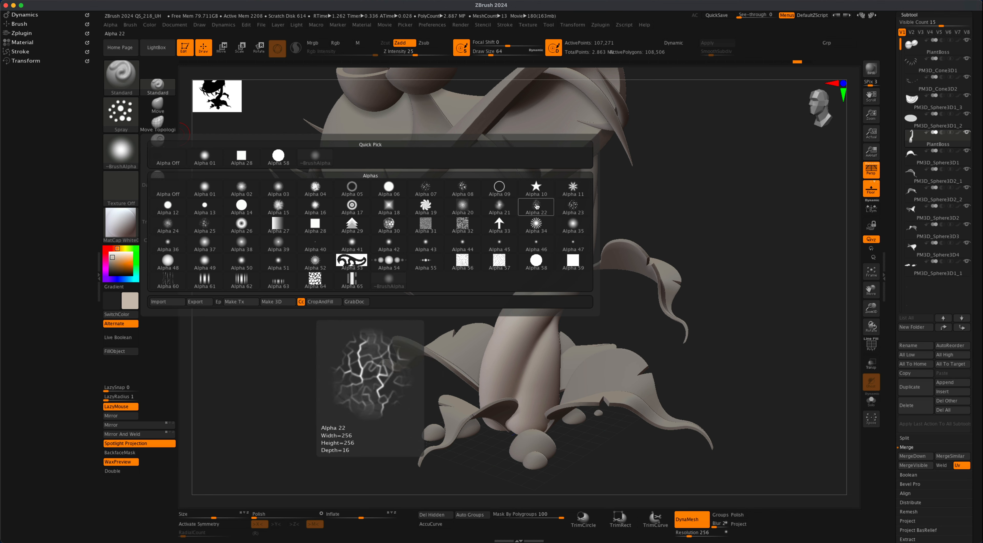
click(573, 206)
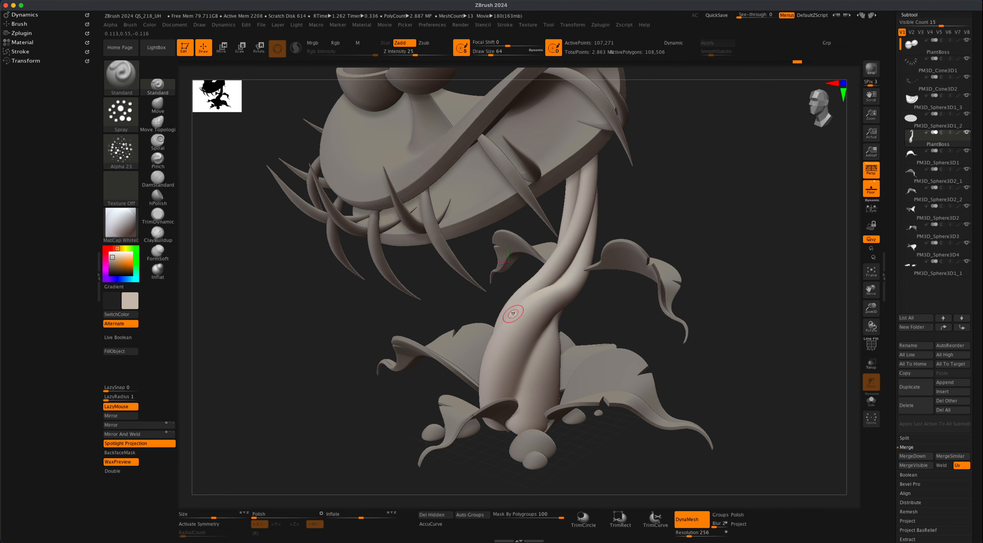
key(s)
drag(542, 326, 551, 326)
drag(416, 54, 398, 55)
Try spraying and lightly smoothing a bumpy texture on the lower stem, and undo those strokes.
drag(513, 357, 560, 260)
mouse_move(533, 336)
shift+mouse_down()
mouse_move(574, 229)
mouse_move(531, 296)
shift+mouse_up()
key(super+z)
key(super+z)
key(super+z)
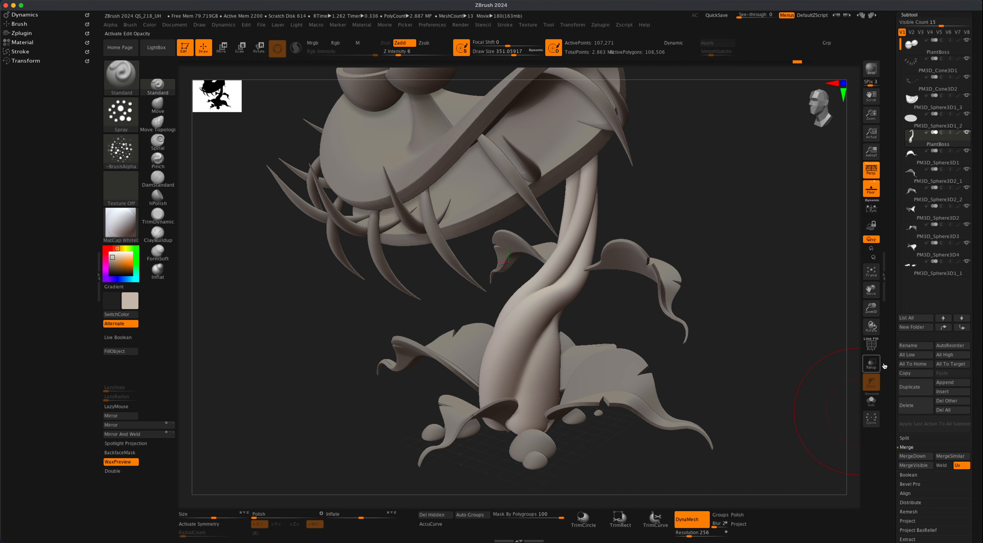
Set Mask By Polygroups to 0 so brush strokes affect the whole stem.
click(872, 345)
click(508, 513)
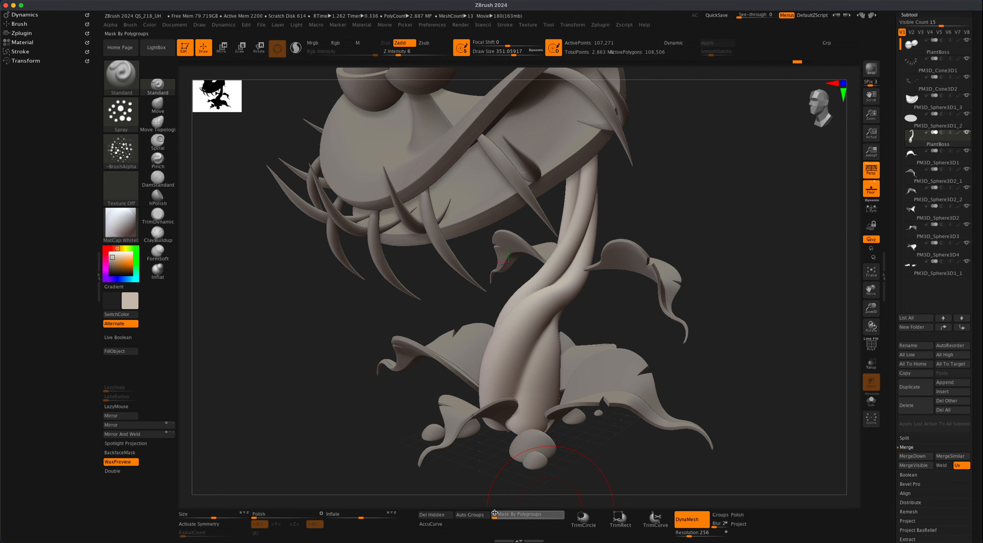
click(494, 514)
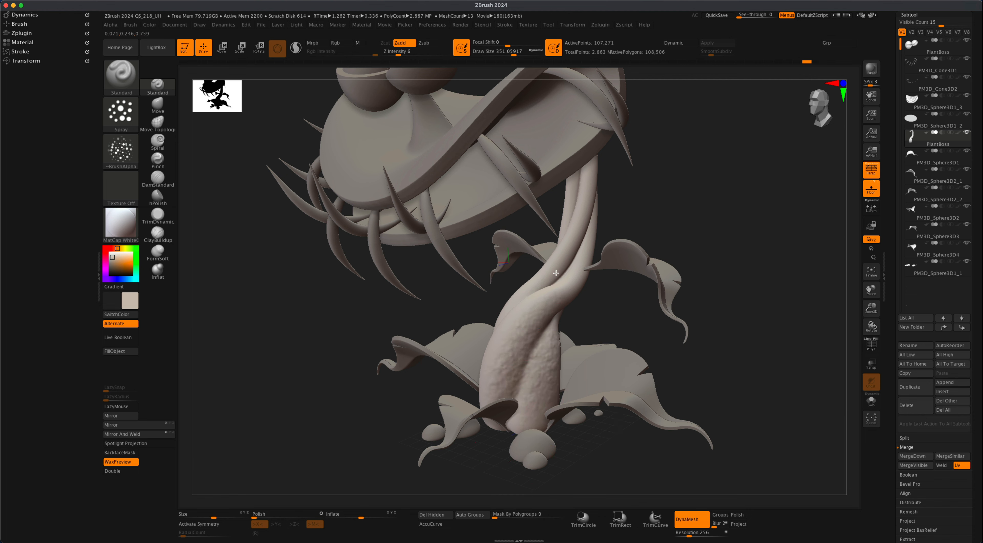
Try spraying the Alpha 23 texture over the full stem from several sides, and undo the strokes.
drag(574, 227, 575, 199)
drag(688, 325, 757, 337)
drag(432, 294, 491, 293)
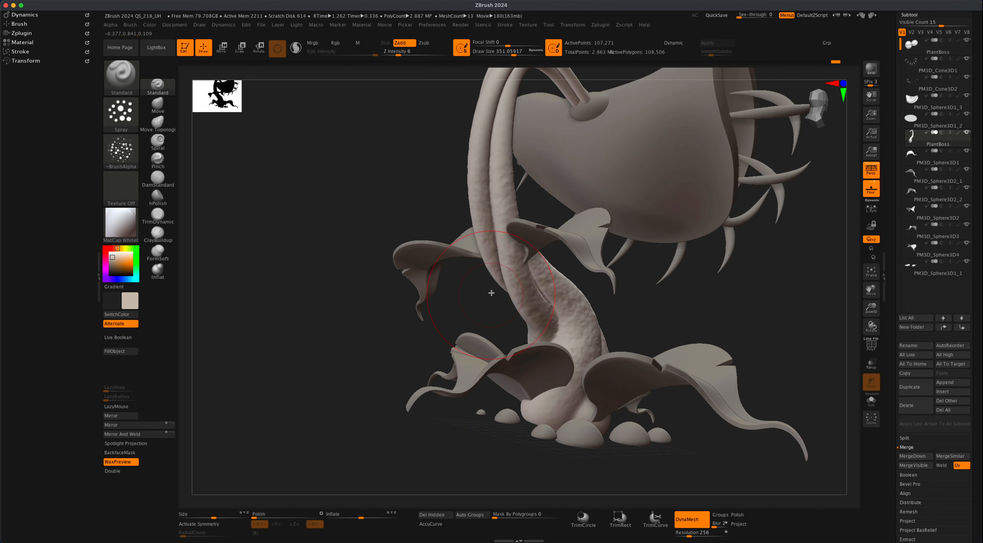
alt+drag(357, 297, 350, 404)
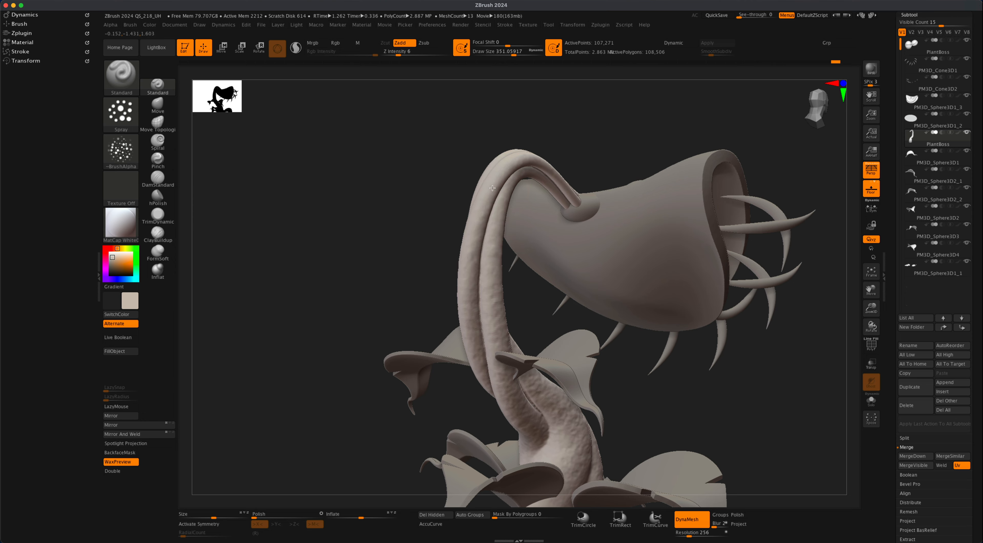
drag(411, 240, 376, 246)
mouse_move(607, 157)
mouse_down()
mouse_move(314, 257)
mouse_move(700, 244)
mouse_move(613, 196)
mouse_move(538, 257)
mouse_move(669, 282)
mouse_move(715, 246)
mouse_move(697, 237)
mouse_move(678, 318)
mouse_move(694, 303)
mouse_move(665, 310)
mouse_move(742, 309)
mouse_move(661, 314)
mouse_move(685, 325)
mouse_move(715, 317)
mouse_move(693, 313)
mouse_up()
key(ctrl)
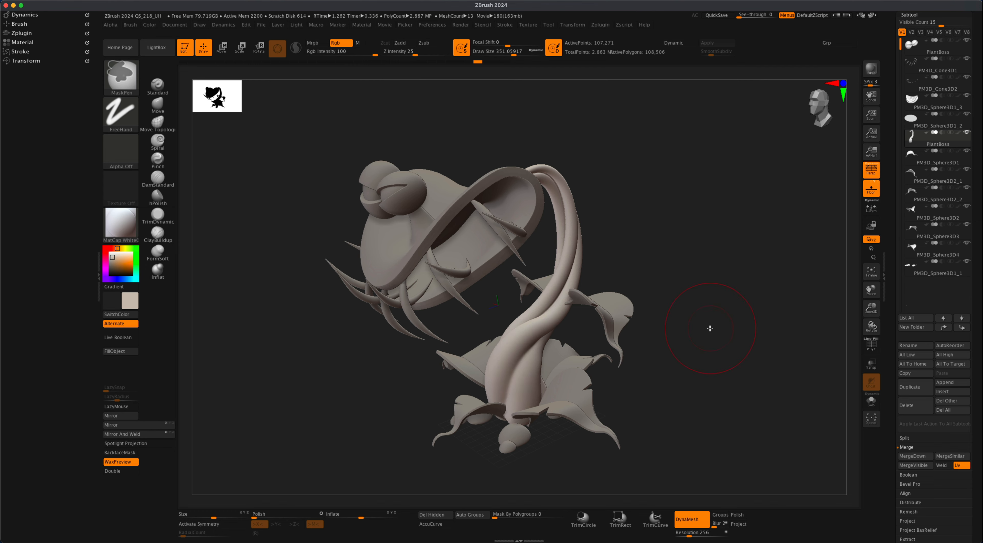
Open the NoiseMakers preset library from the stem's Surface noise settings.
mouse_move(709, 327)
mouse_down()
mouse_move(733, 336)
mouse_move(681, 346)
mouse_move(720, 336)
mouse_move(698, 336)
mouse_move(705, 346)
mouse_move(659, 294)
mouse_up()
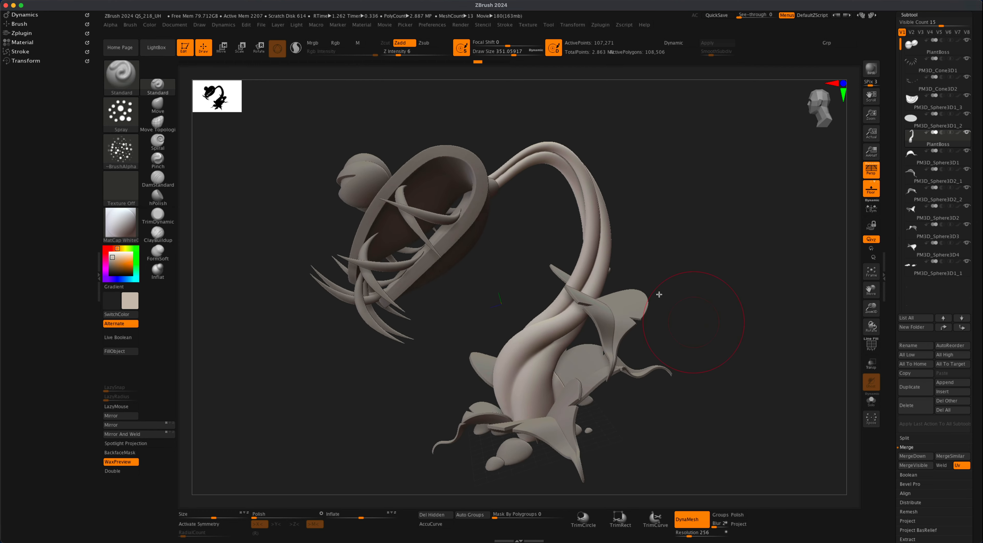
mouse_move(642, 361)
mouse_down()
mouse_move(727, 347)
mouse_move(712, 354)
mouse_up()
scroll(978, 363, down, 5)
scroll(982, 307, down, 3)
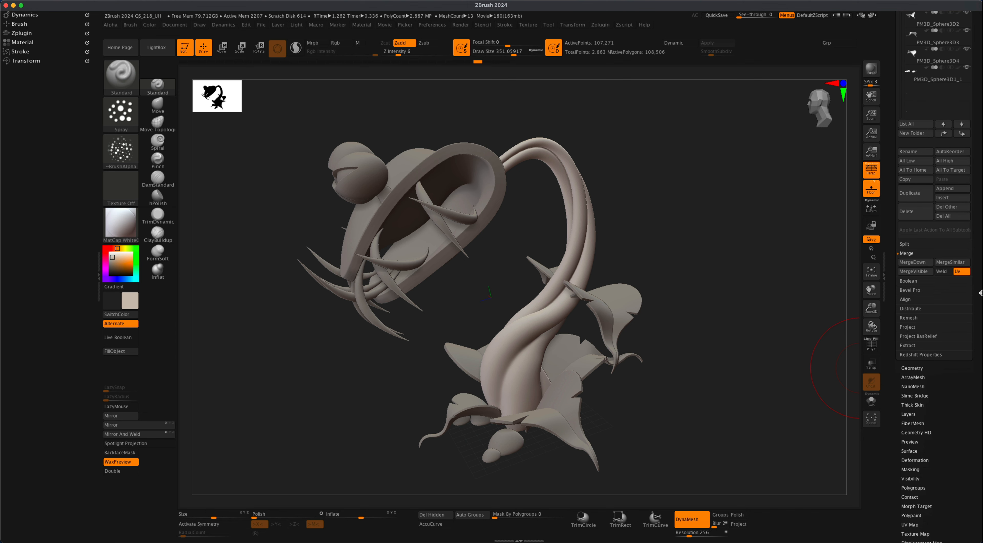
drag(981, 293, 982, 276)
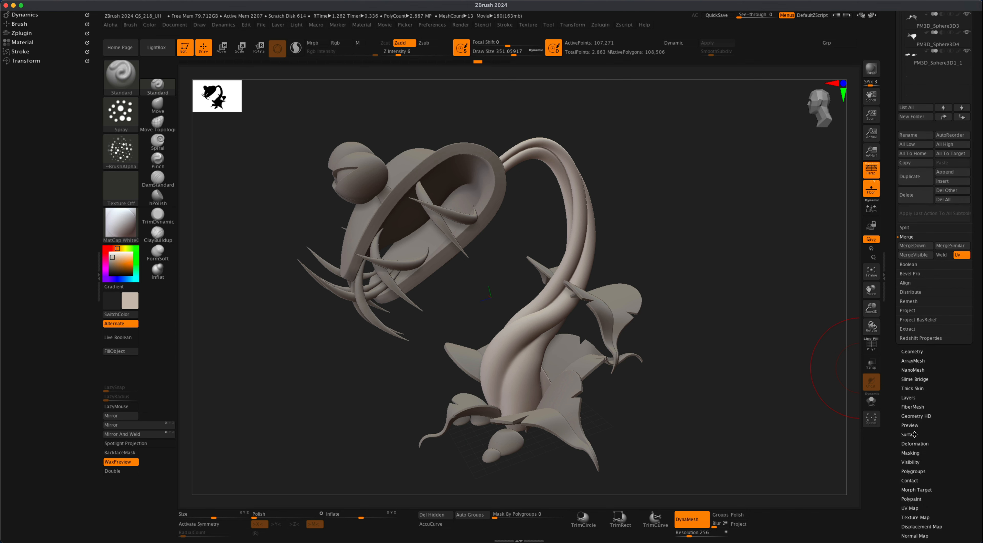
click(914, 433)
drag(960, 371, 962, 508)
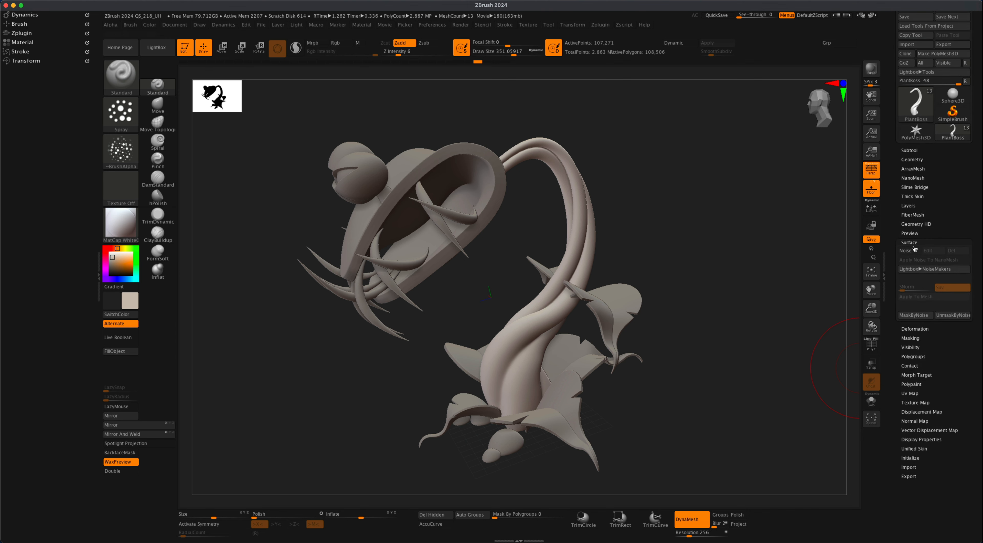
click(910, 251)
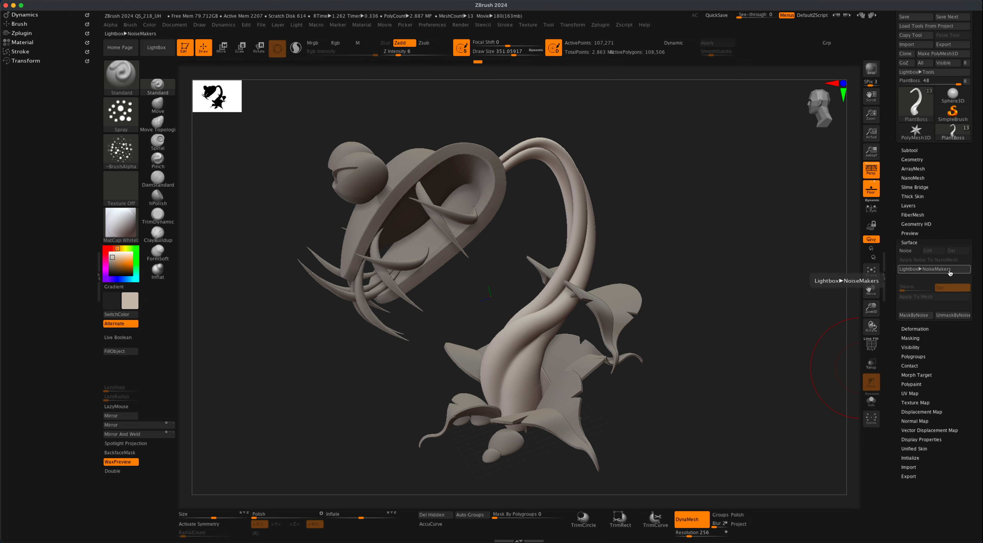
click(951, 273)
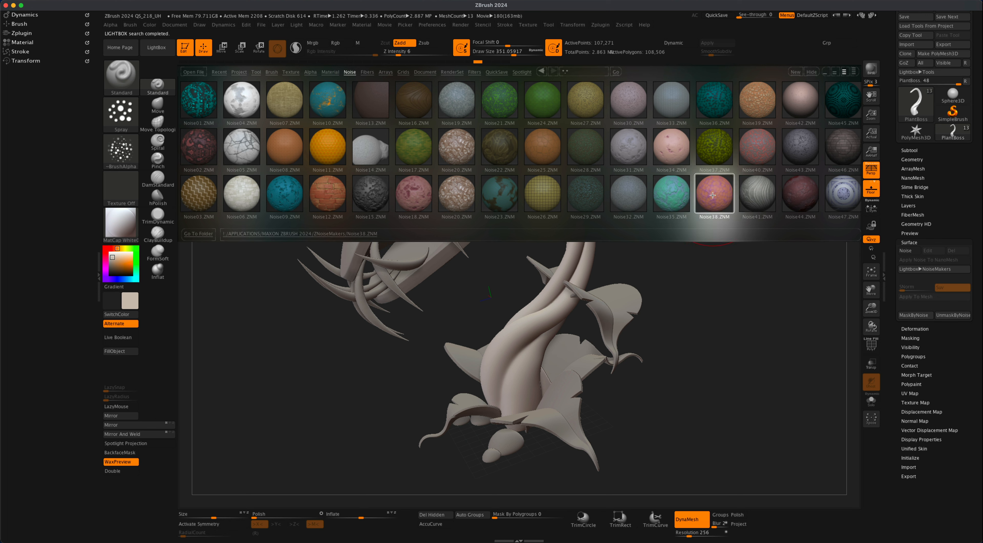
Preview the Noise38 preset on the stem with a light grey colour, and replace it with the Noise21 preset.
double_click(712, 195)
drag(744, 295, 746, 289)
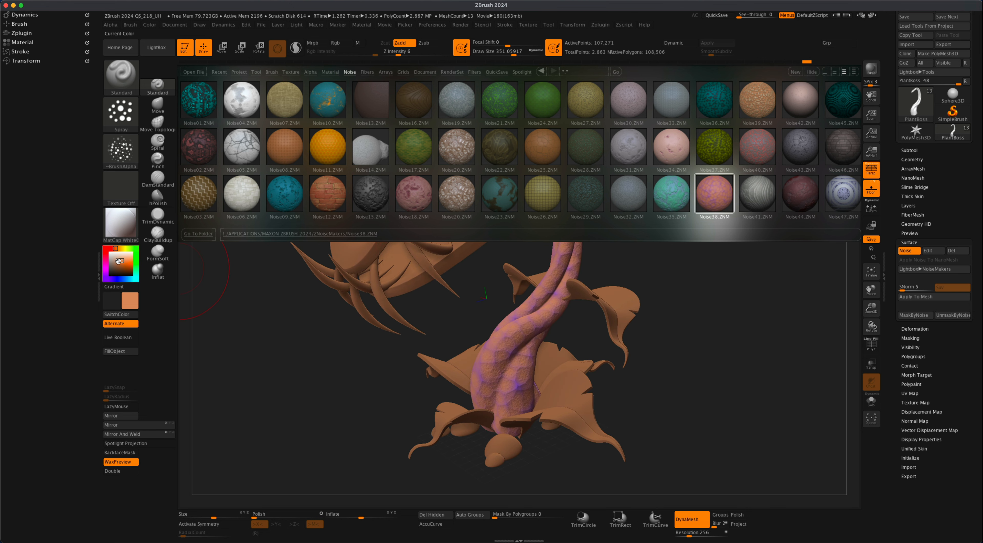
click(110, 259)
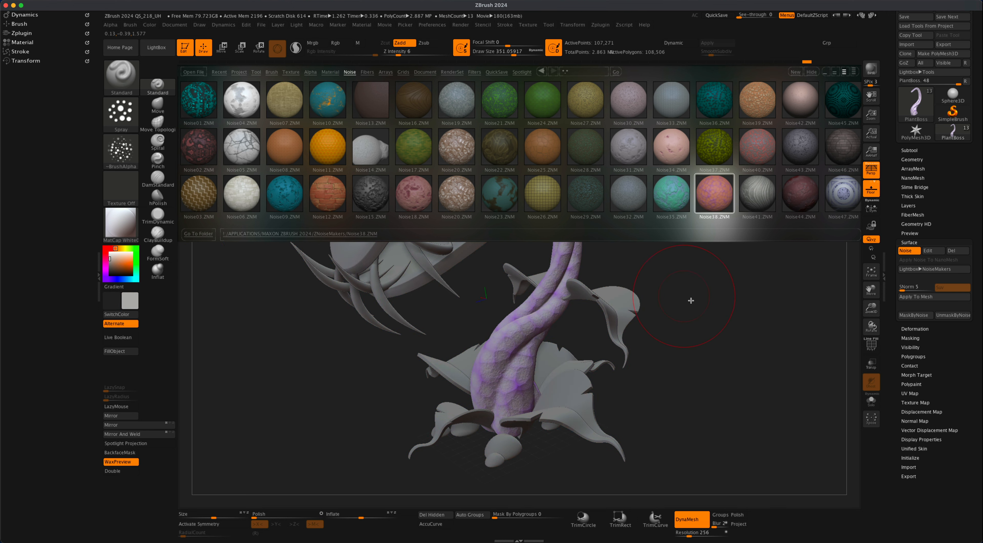
drag(712, 314, 705, 347)
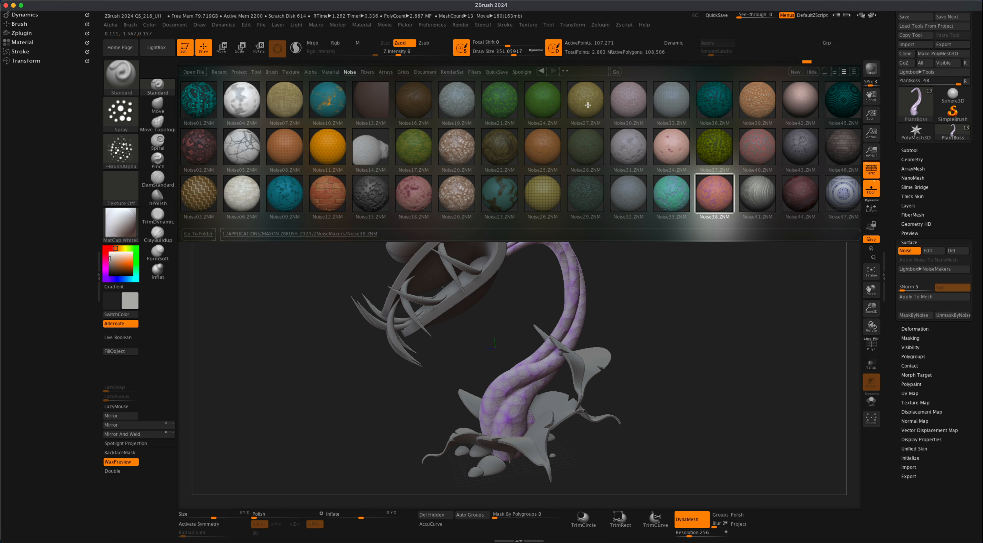
click(493, 110)
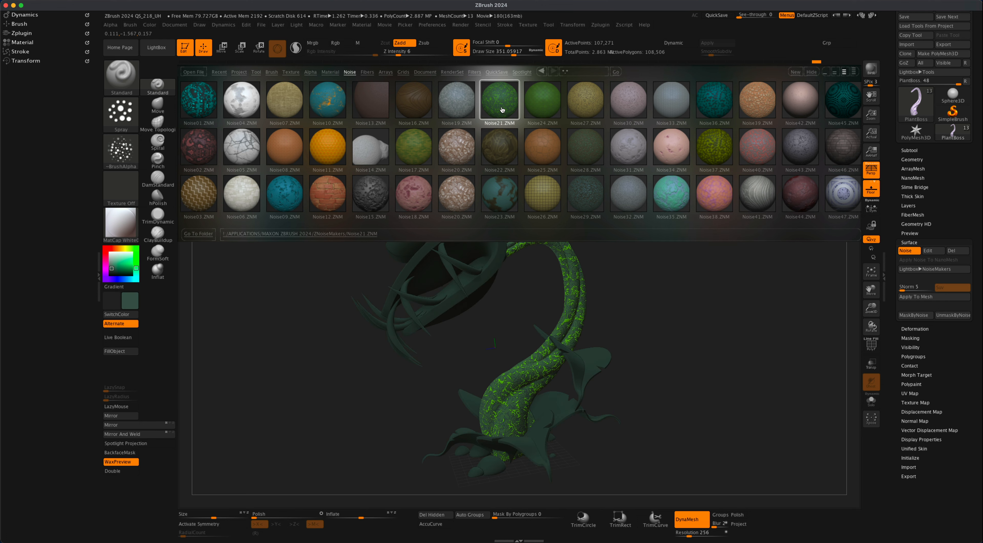
Check the Noise21 preset on the stem with a light grey colour, and step back through the history to remove the noise.
drag(646, 377, 682, 375)
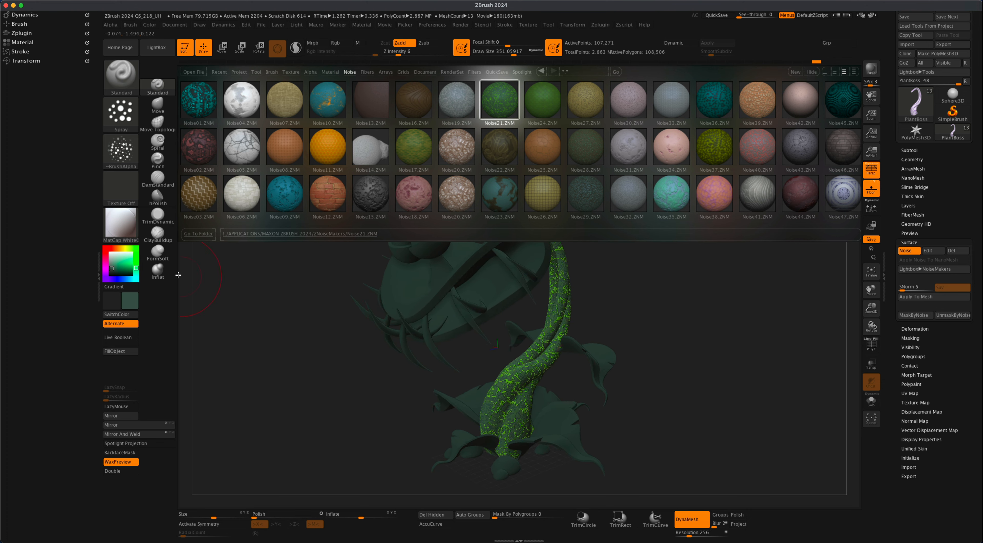
drag(120, 264, 110, 259)
mouse_move(694, 376)
mouse_down()
mouse_move(650, 377)
mouse_move(736, 378)
mouse_move(709, 373)
mouse_up()
key(ctrl)
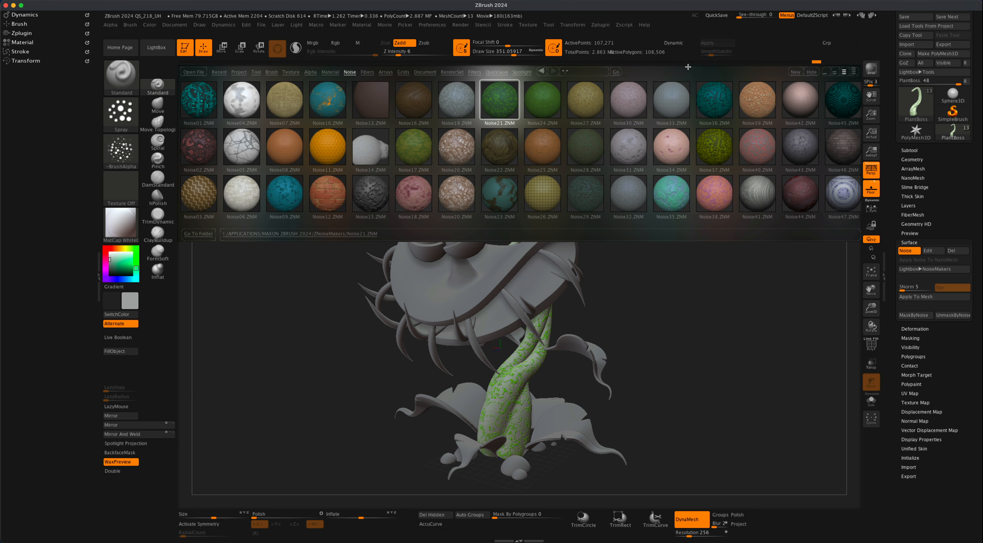
drag(809, 62, 788, 63)
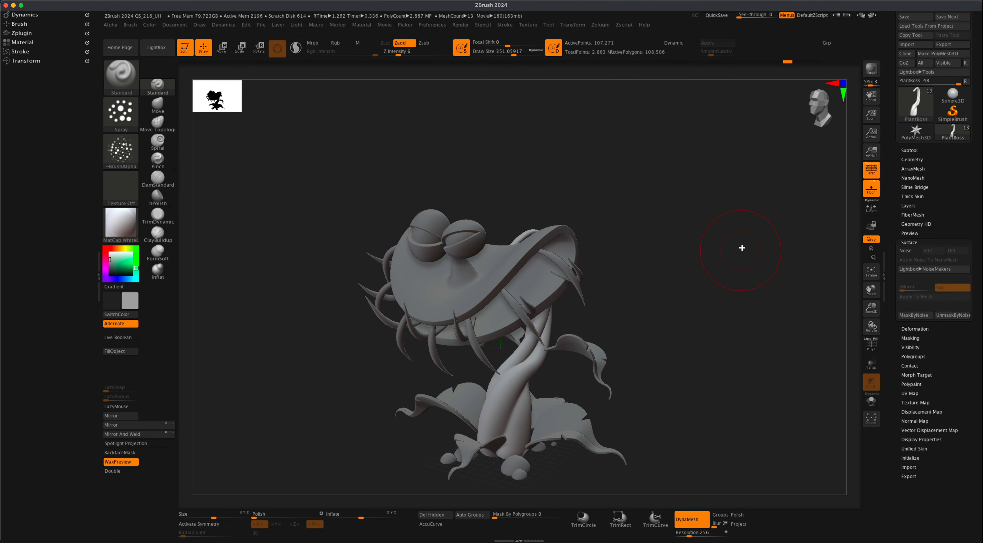
Activate surface noise on the stem and open the Noise Scale setting in NoiseMaker, with the preview enlarged on the stem.
drag(741, 251, 773, 216)
click(909, 251)
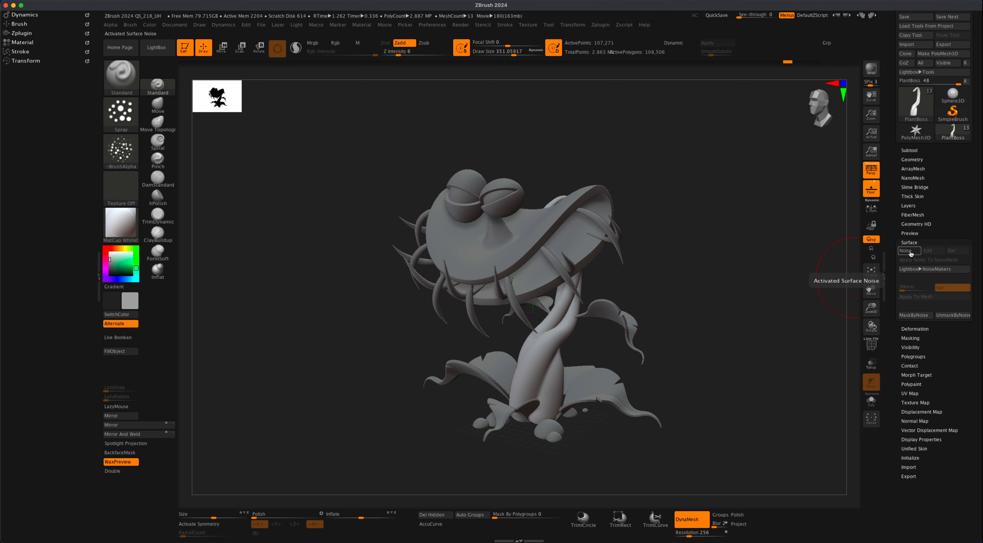
click(911, 253)
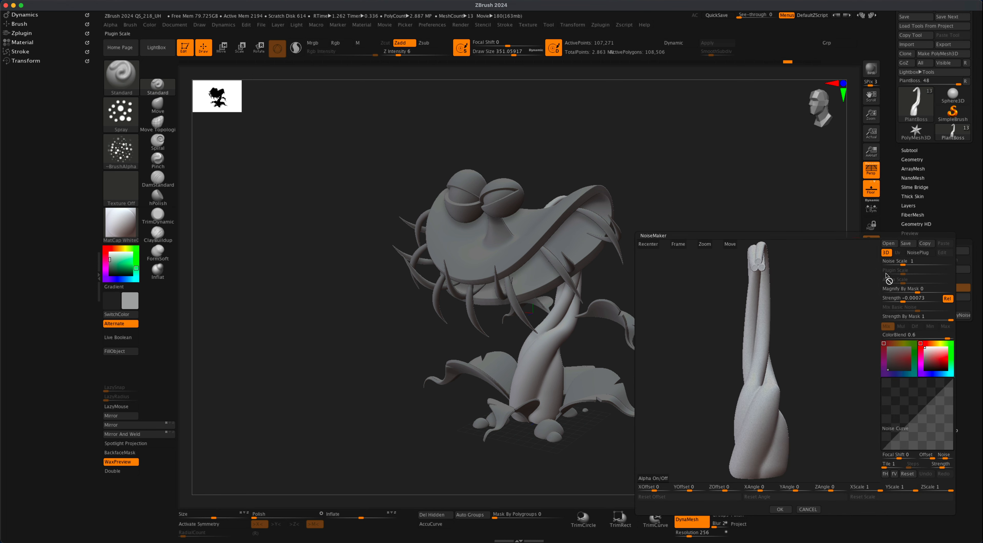
drag(785, 397, 859, 295)
click(896, 262)
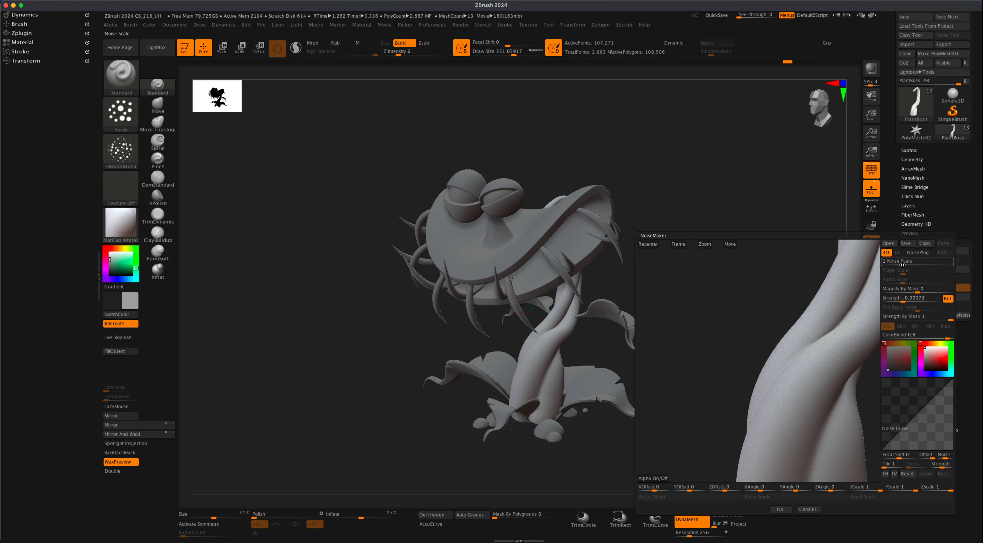
Set the stem's surface noise to a scale of about 94.1 and a strength of about -0.00029, and accept it.
drag(903, 265, 915, 266)
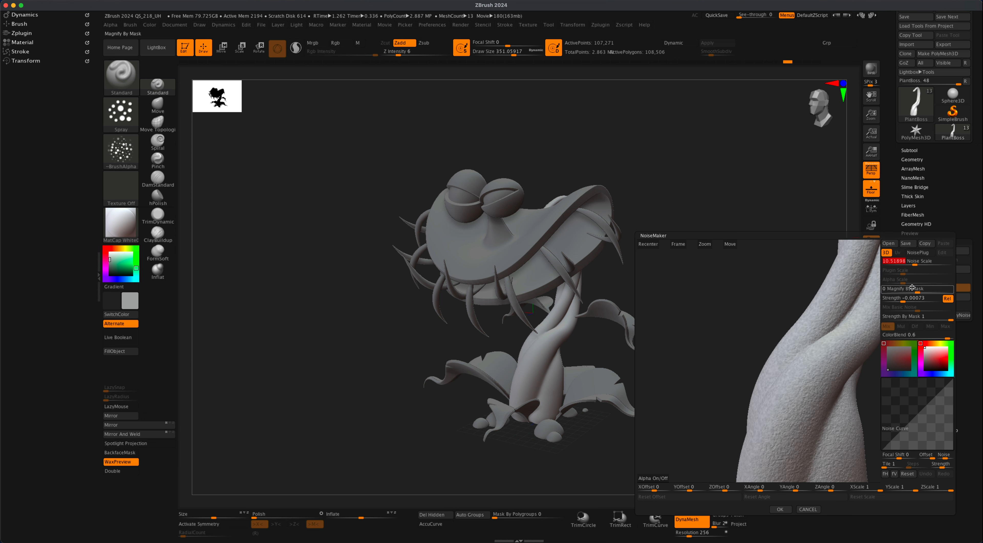
click(902, 302)
drag(903, 302, 904, 301)
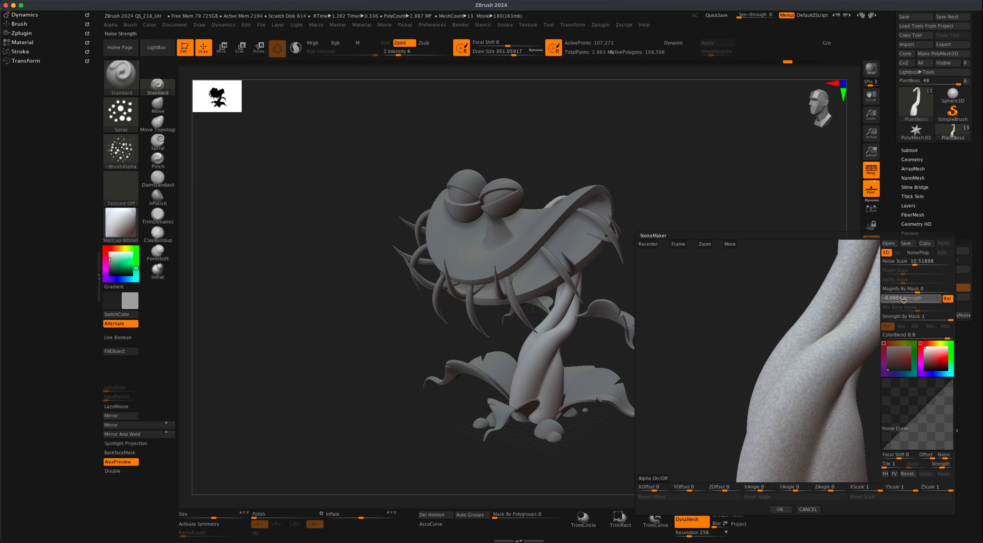
drag(917, 266, 934, 266)
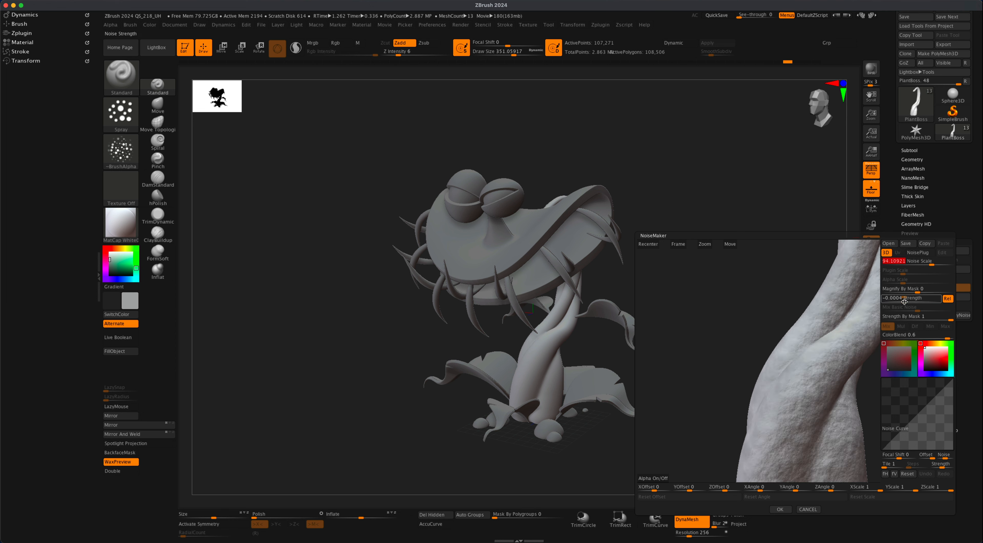
drag(904, 301, 905, 301)
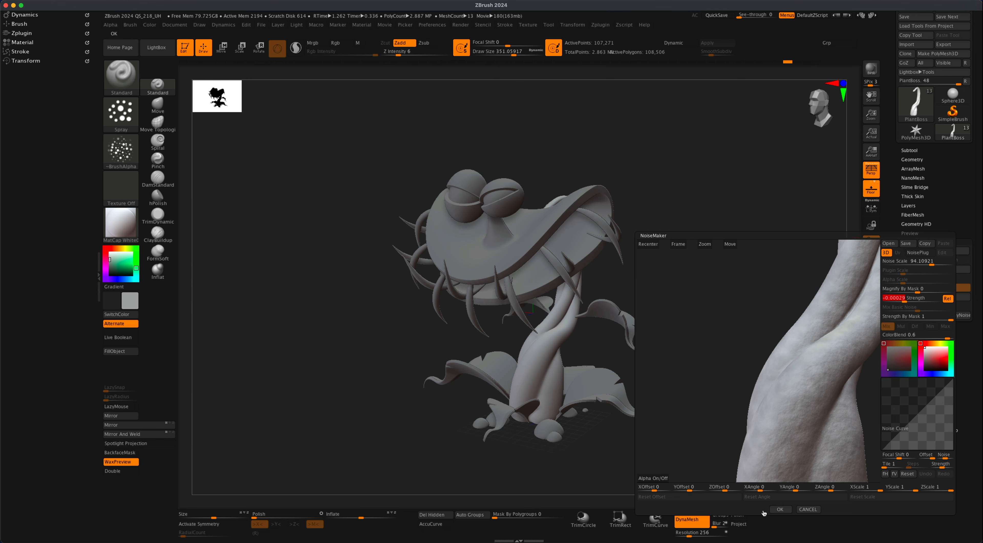
click(781, 509)
Apply the surface noise to the stem's mesh.
drag(692, 359, 661, 193)
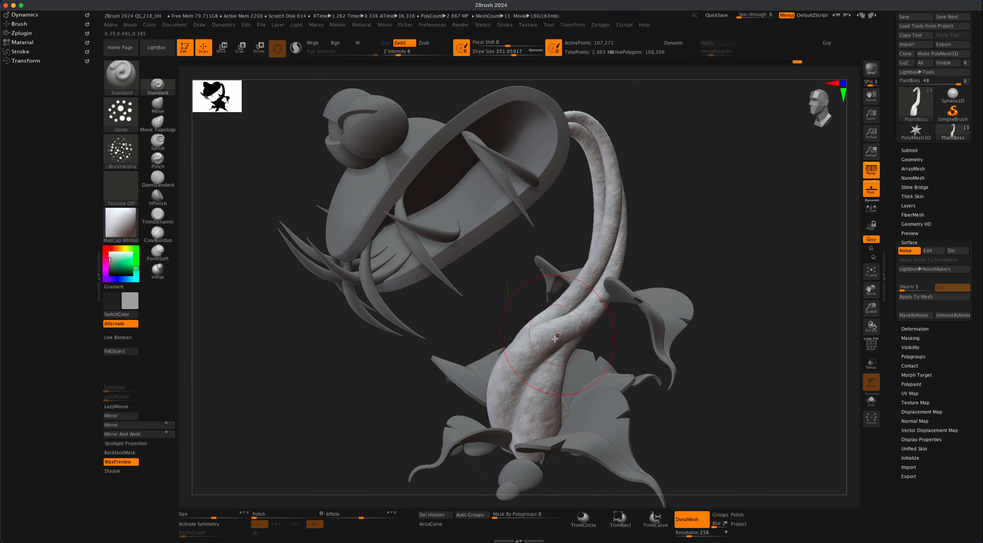
drag(751, 421, 744, 400)
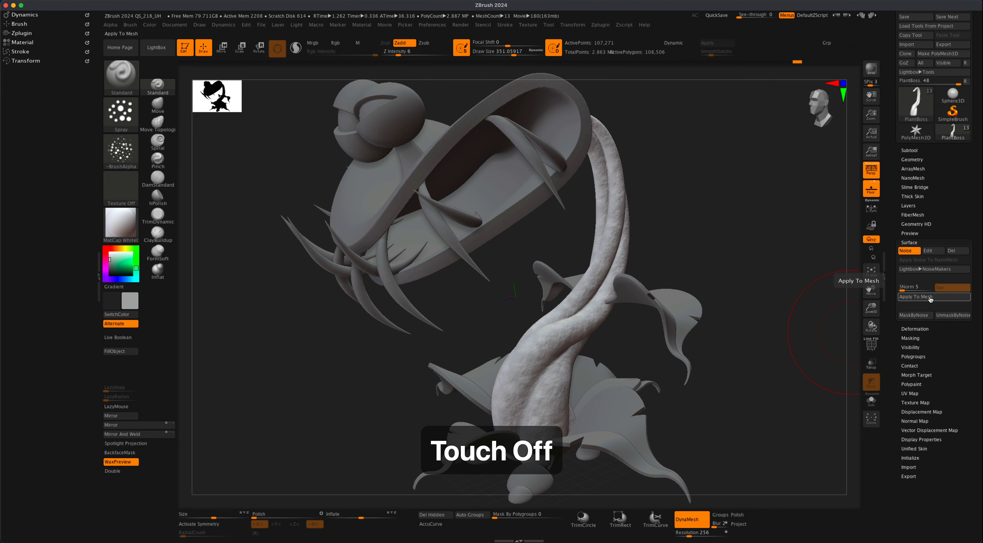
drag(769, 332, 732, 325)
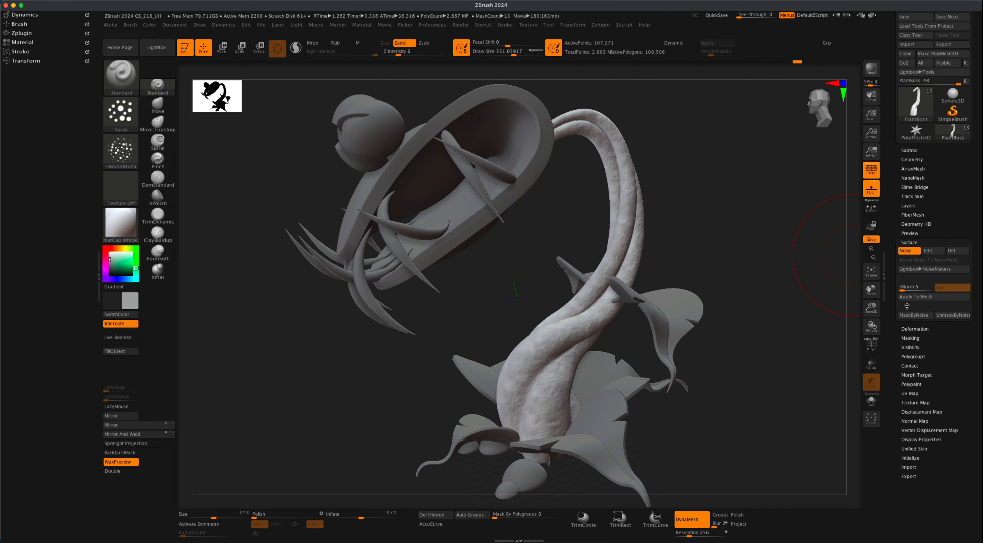
click(911, 298)
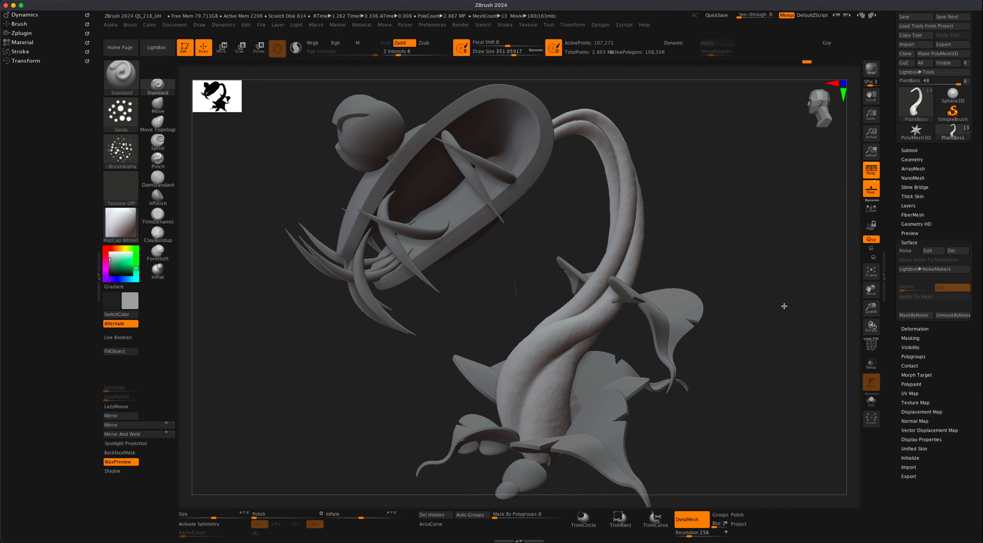
drag(784, 305, 754, 315)
drag(422, 448, 429, 447)
mouse_move(723, 385)
mouse_down()
mouse_move(714, 386)
mouse_move(733, 367)
mouse_up()
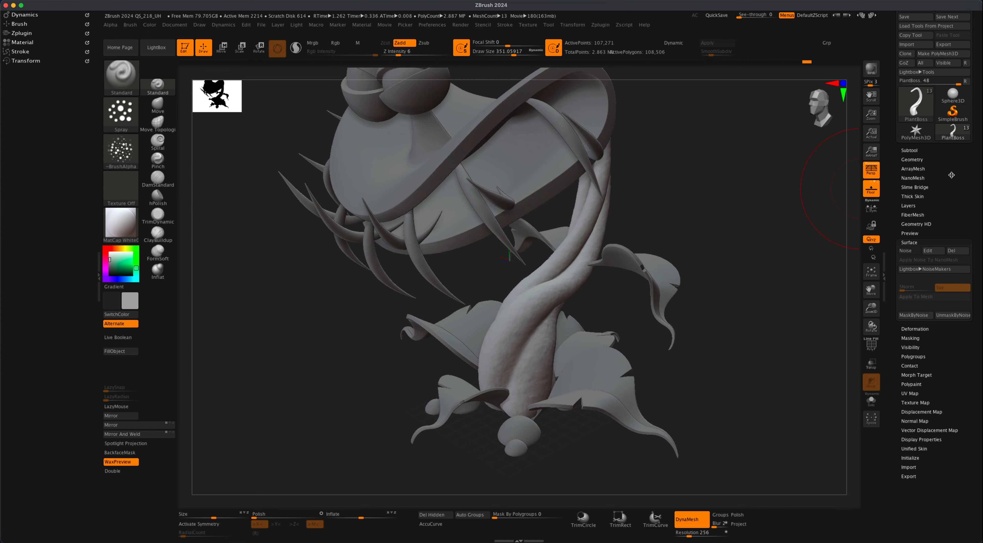
Merge the six leaf subtools, from PM3D_Sphere3D1 down through PM3D_Sphere3D4, into a single subtool.
click(908, 151)
mouse_move(928, 163)
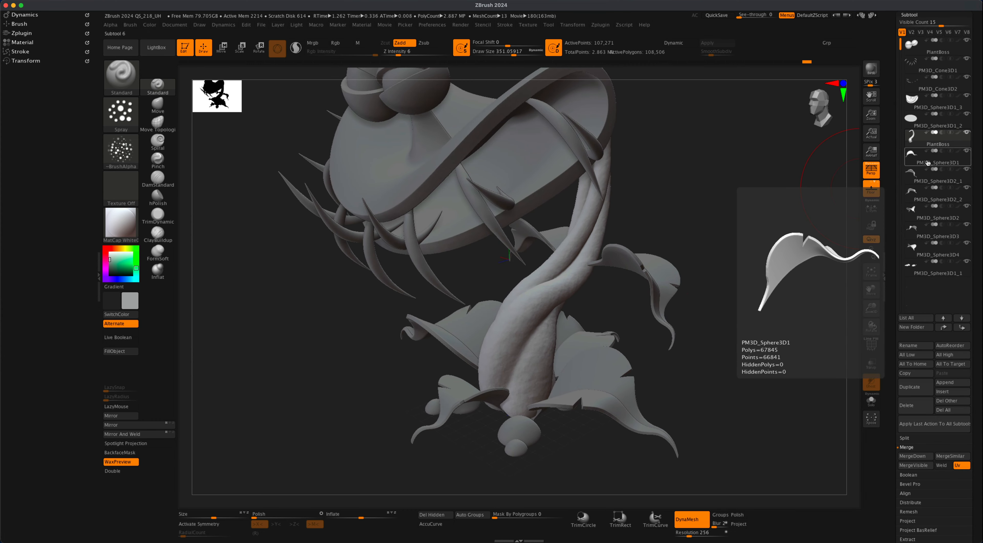
click(960, 161)
drag(770, 319, 792, 305)
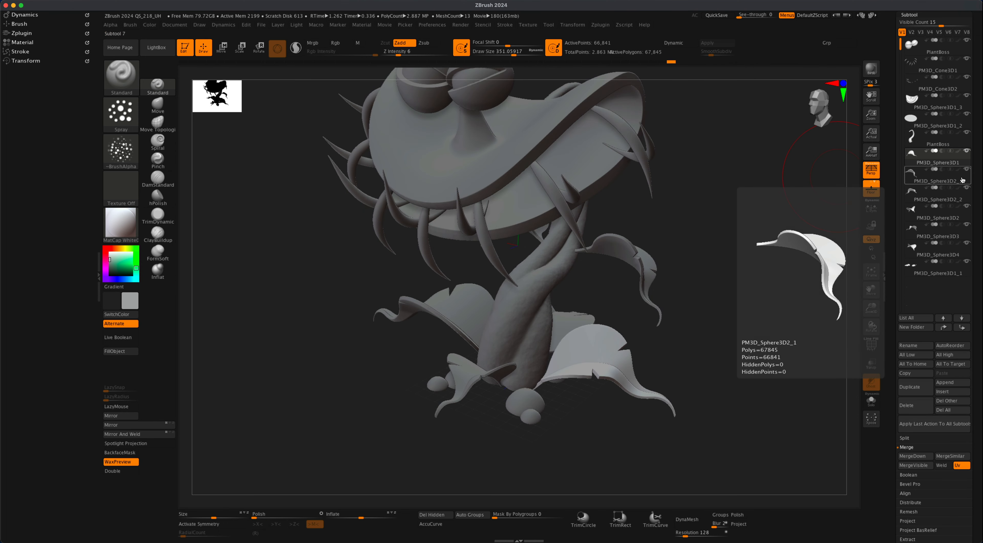
click(963, 180)
mouse_move(943, 235)
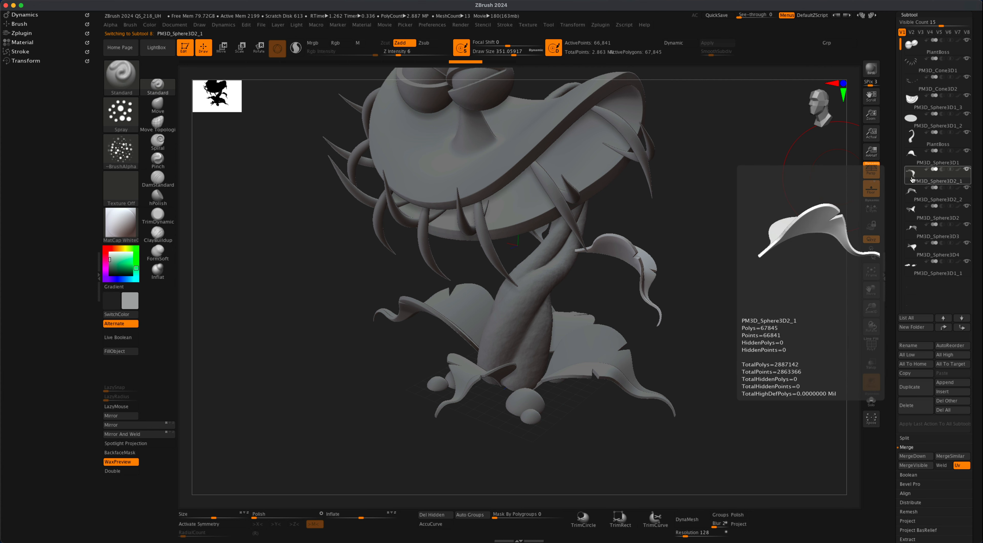
click(912, 154)
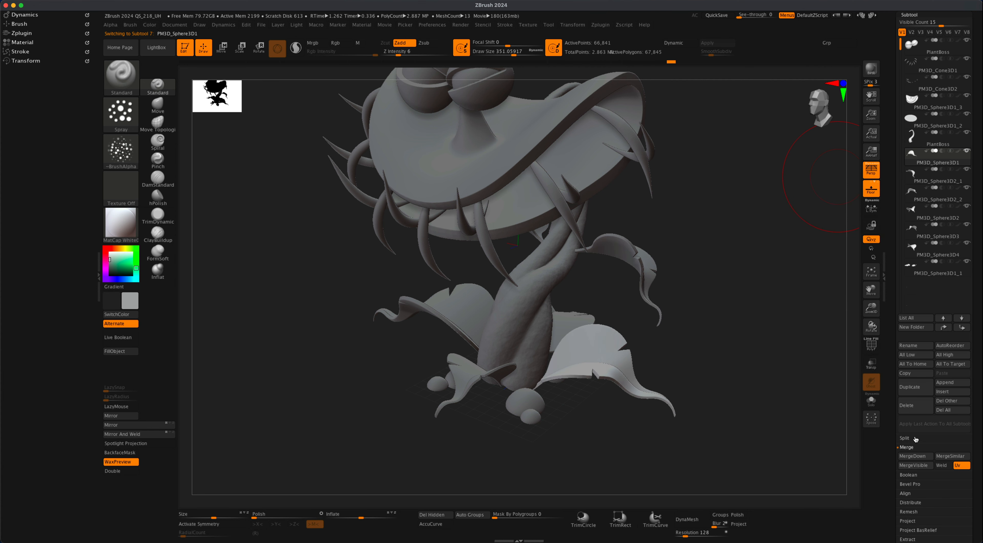
click(914, 457)
click(912, 456)
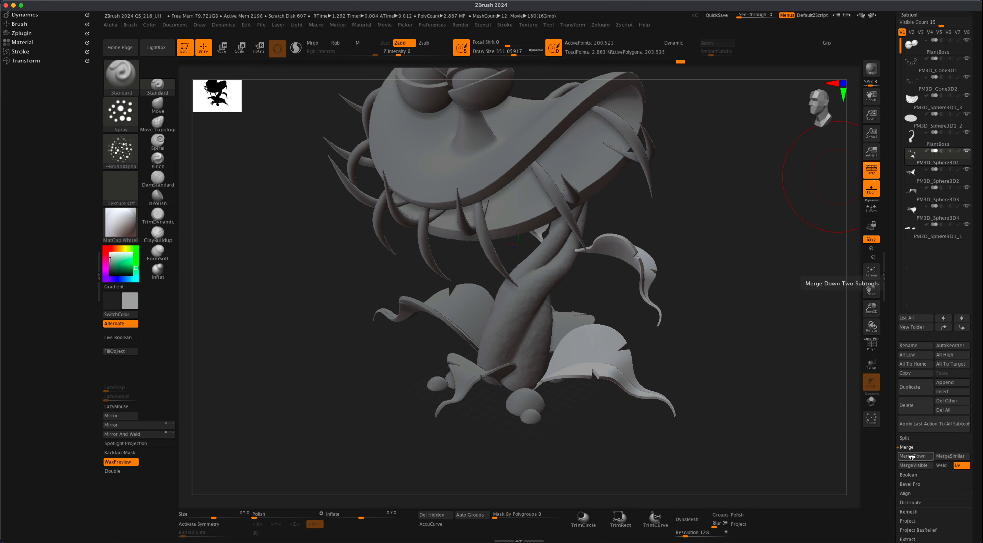
click(912, 456)
click(912, 457)
click(912, 457)
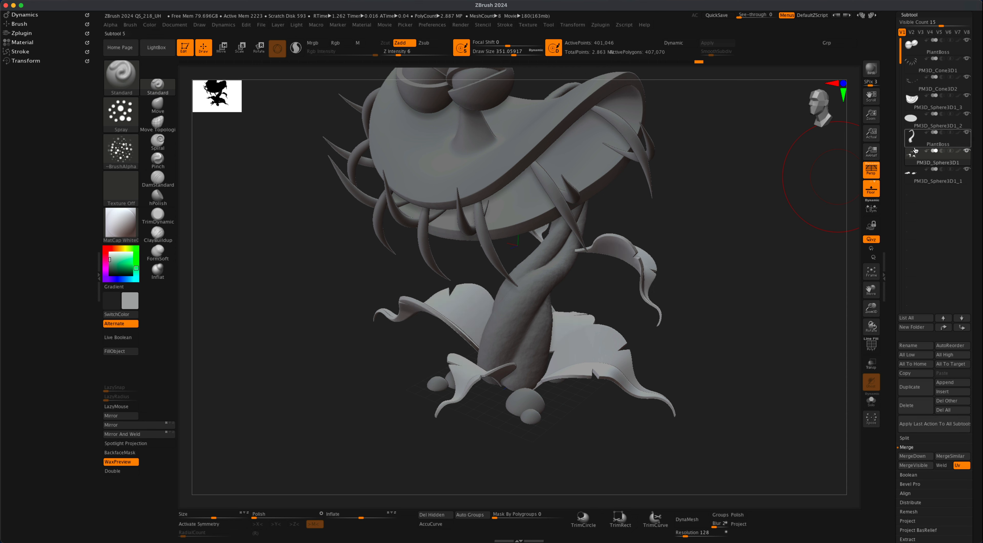
Select the rocks subtool PM3D_Sphere3D1_1 and toggle the merged leaves' visibility to check what they contain.
click(968, 180)
click(967, 154)
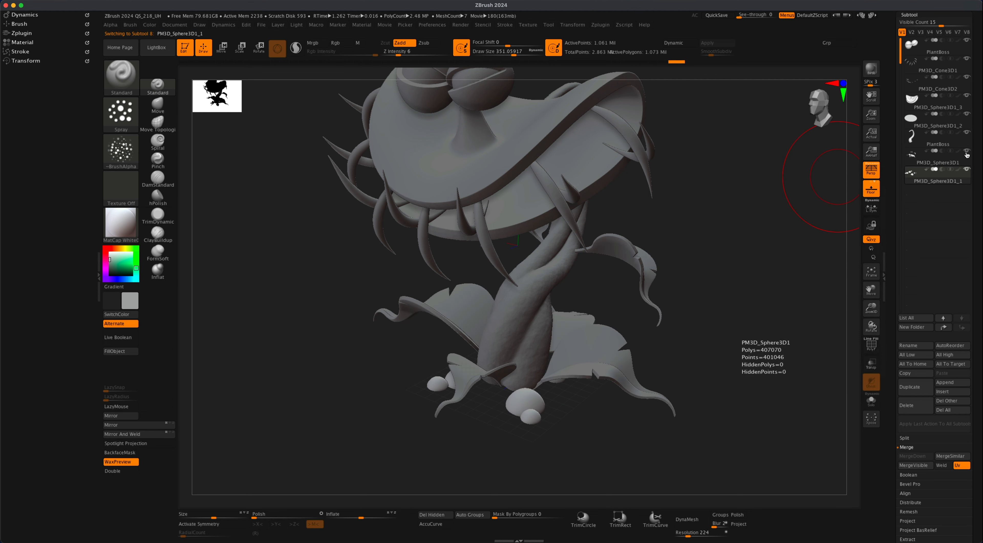
click(967, 154)
click(967, 154)
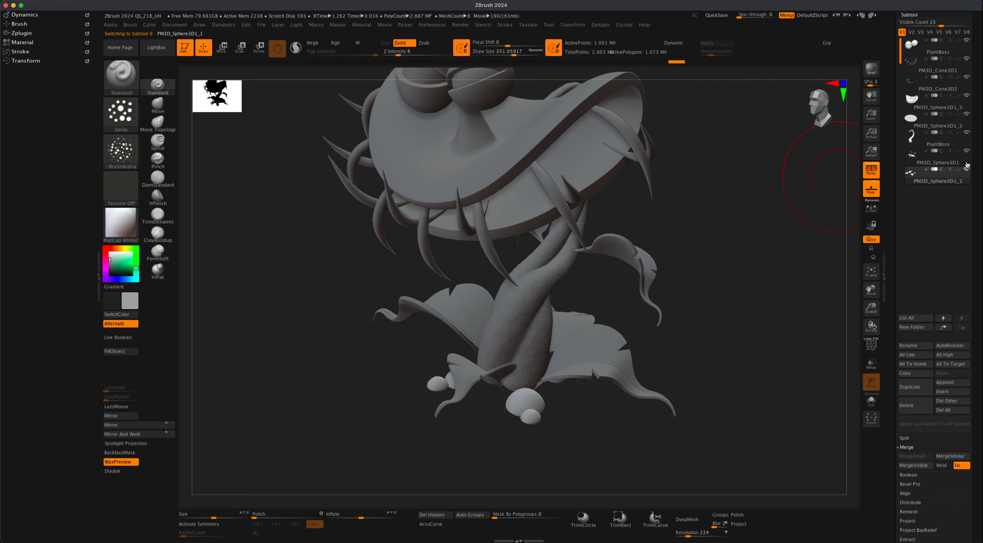
Add surface noise to the merged leaves subtool with a scale of about 54.1 and a strength of about -0.00014.
click(968, 163)
drag(825, 230, 976, 250)
click(916, 431)
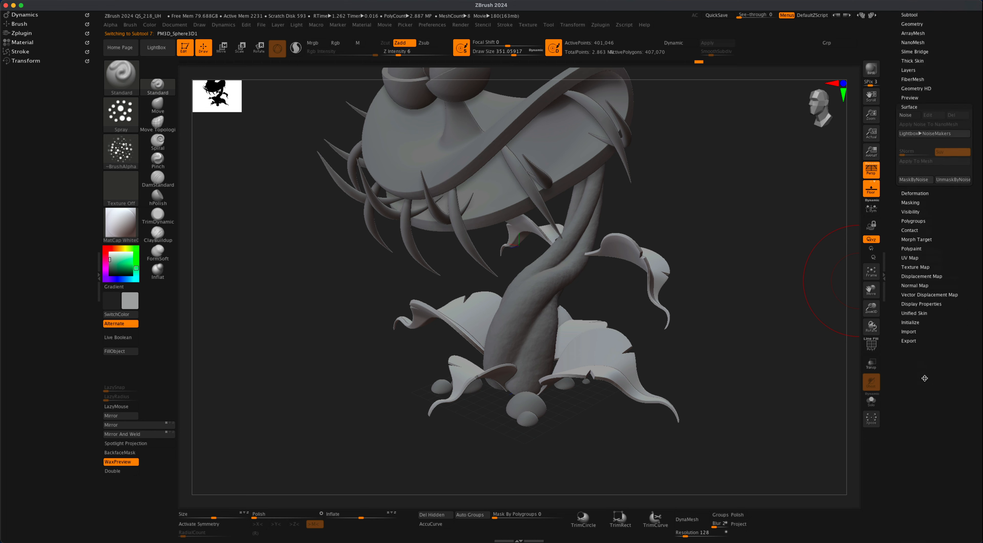
click(906, 115)
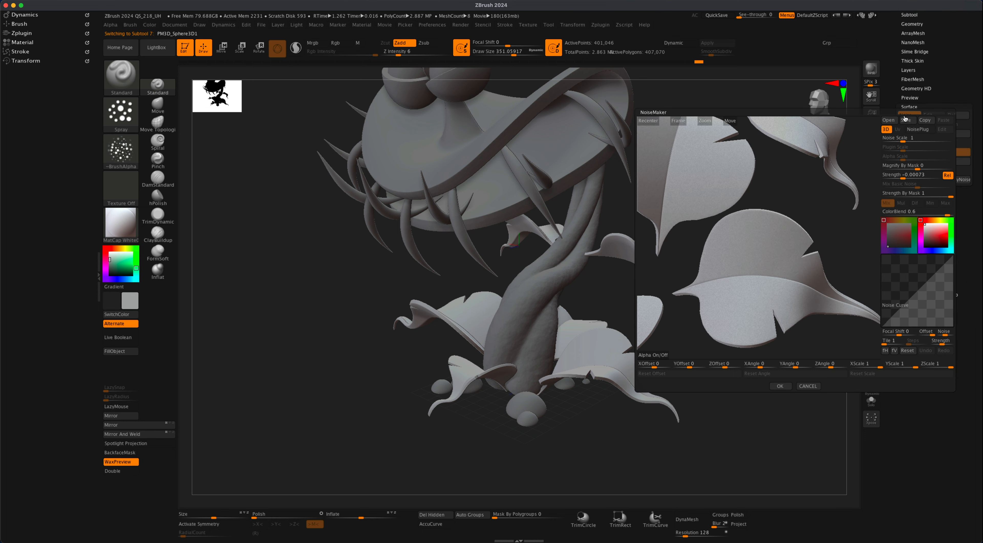
drag(903, 142, 927, 145)
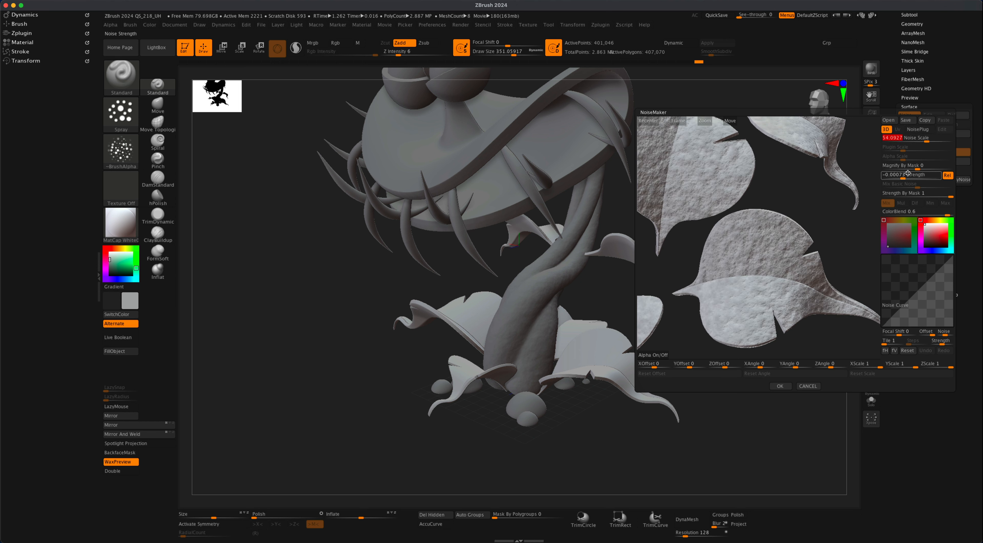
drag(903, 176, 905, 178)
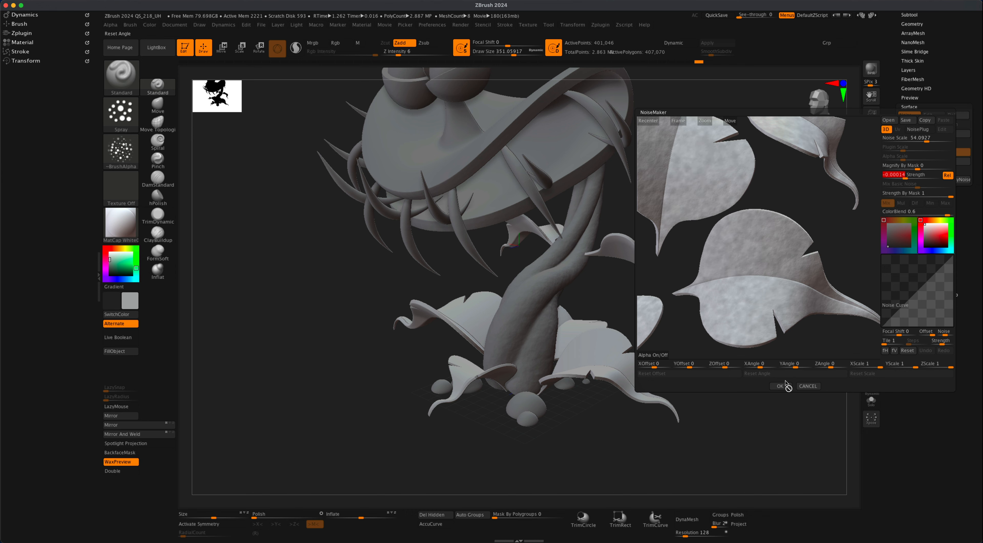
click(781, 387)
Select the plant's head subtool PM3D_Sphere3D1_3 and open its surface noise settings.
mouse_move(781, 386)
mouse_down()
mouse_move(720, 378)
mouse_move(731, 373)
mouse_move(706, 366)
mouse_move(713, 332)
mouse_move(702, 391)
mouse_move(696, 375)
mouse_move(679, 375)
mouse_move(682, 387)
mouse_move(712, 383)
mouse_move(705, 347)
mouse_up()
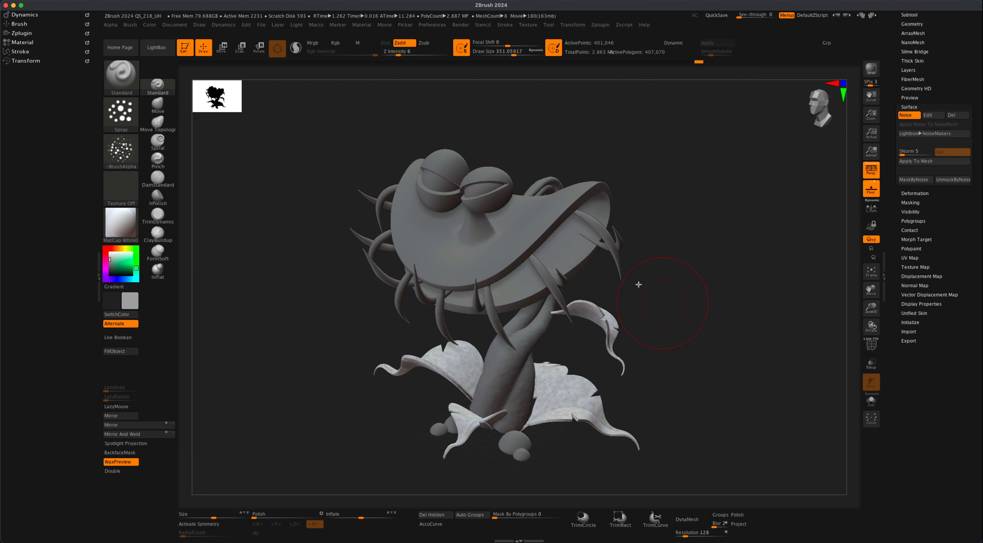
drag(634, 343, 693, 343)
drag(707, 284, 568, 416)
mouse_move(648, 392)
mouse_down()
mouse_move(676, 369)
mouse_move(672, 361)
mouse_up()
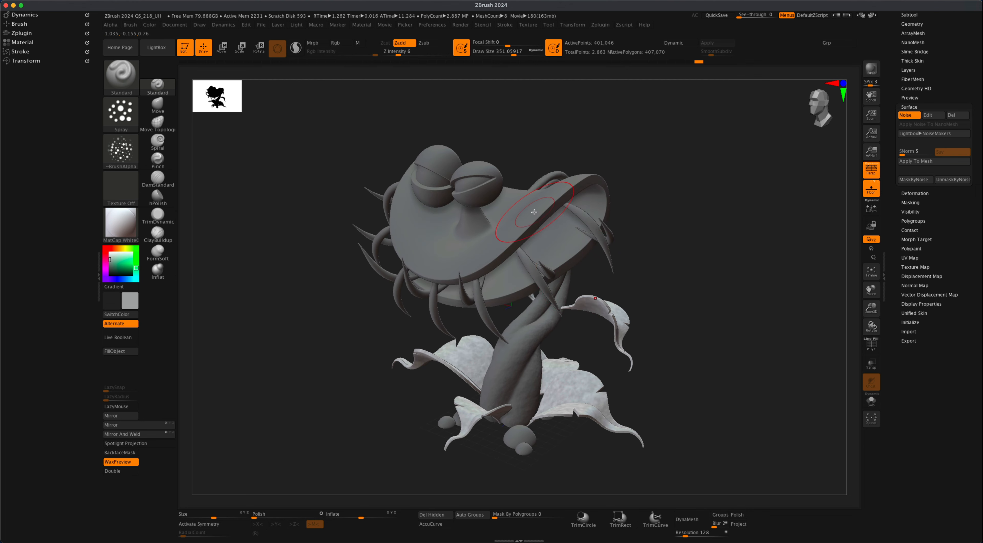
alt+click(534, 212)
drag(680, 252, 711, 276)
drag(975, 238, 976, 306)
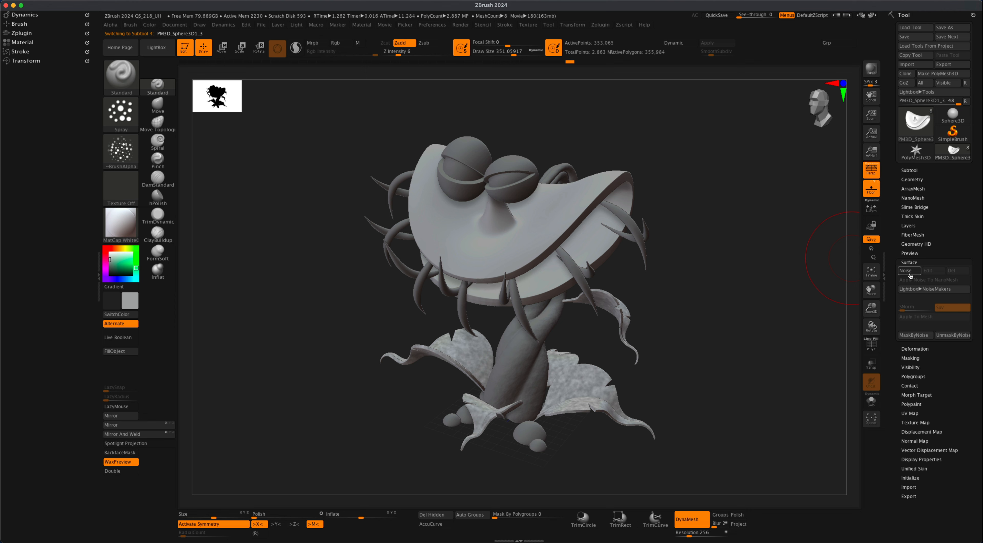
click(910, 271)
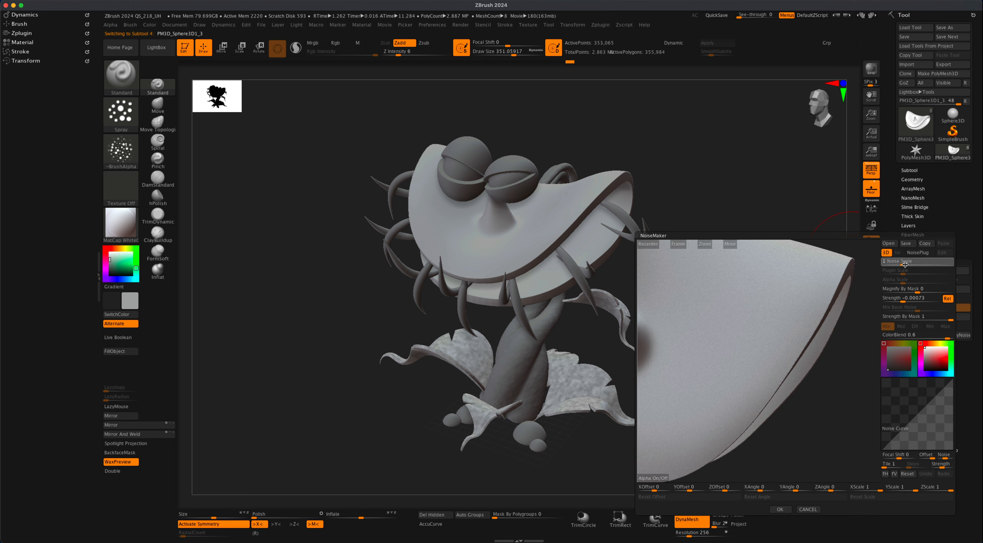
Set the head's noise scale to about 42.96 and its strength to about 0.00004, and apply the noise to the mesh.
drag(915, 265, 925, 265)
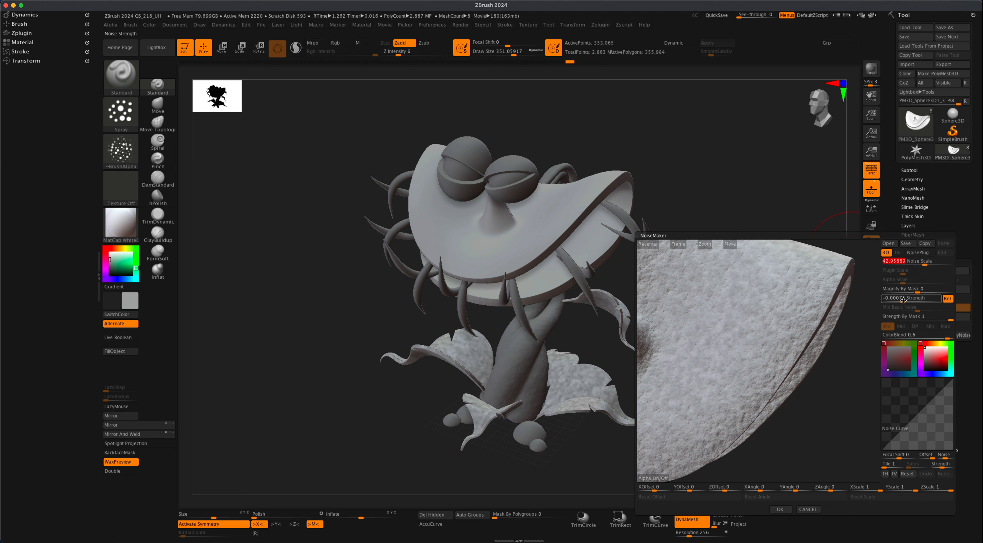
drag(904, 300, 911, 301)
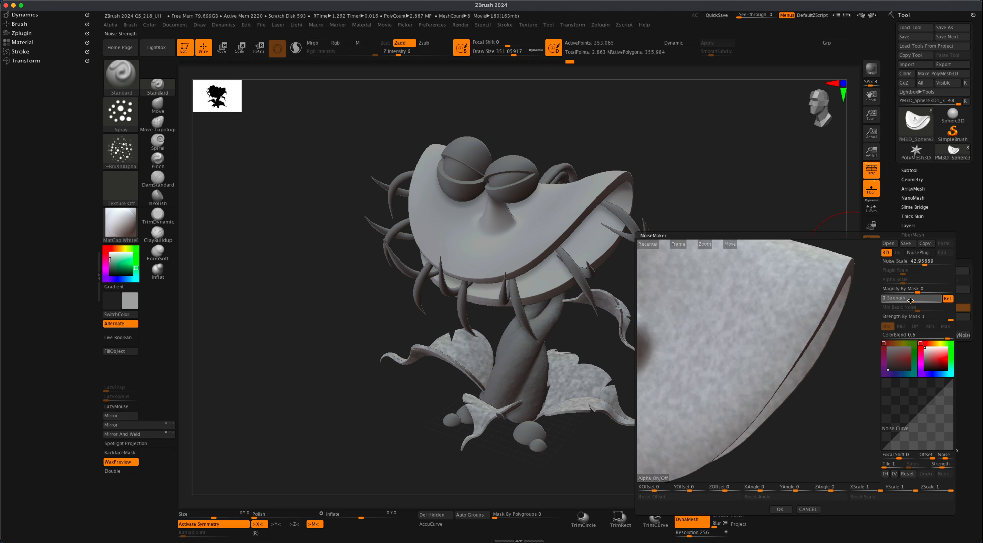
click(911, 301)
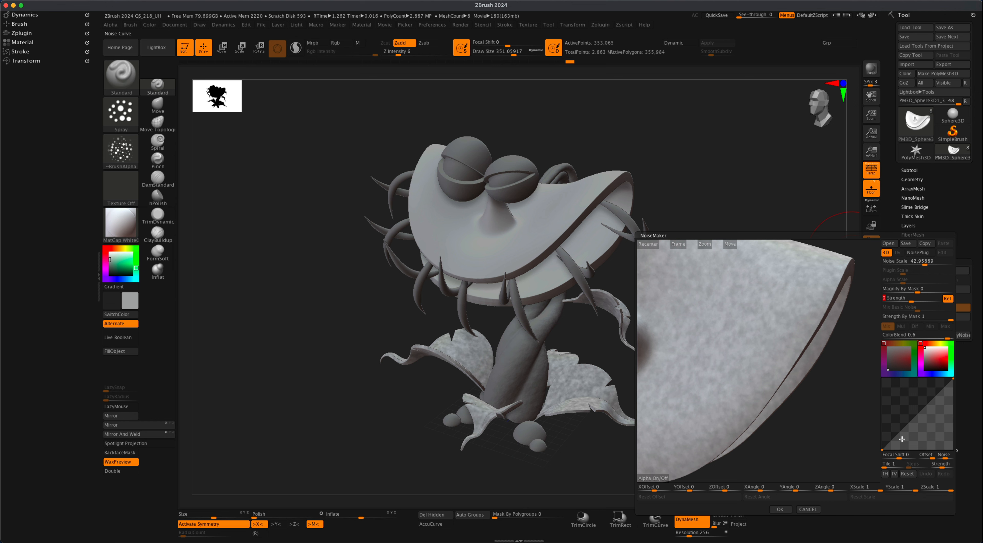
click(912, 301)
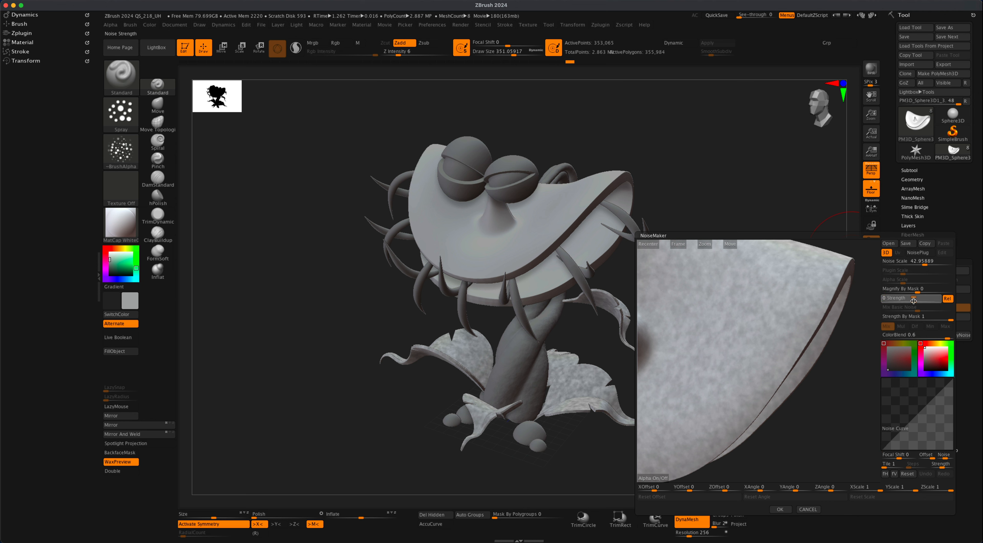
click(916, 301)
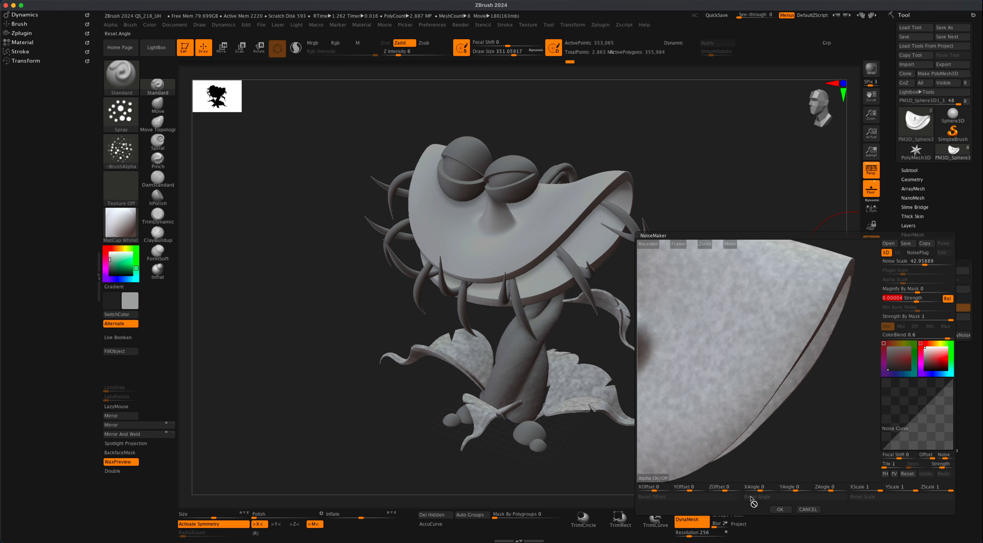
click(780, 510)
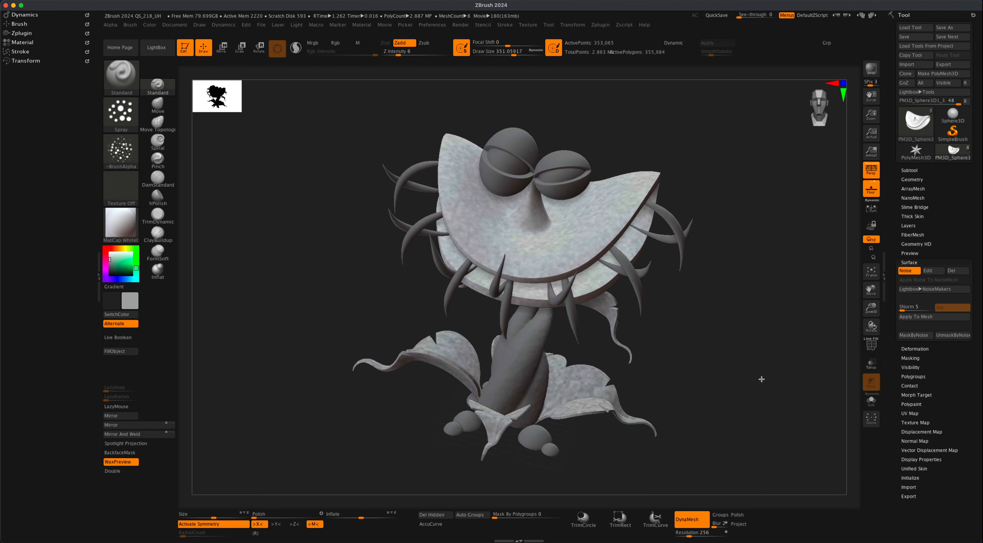
click(917, 318)
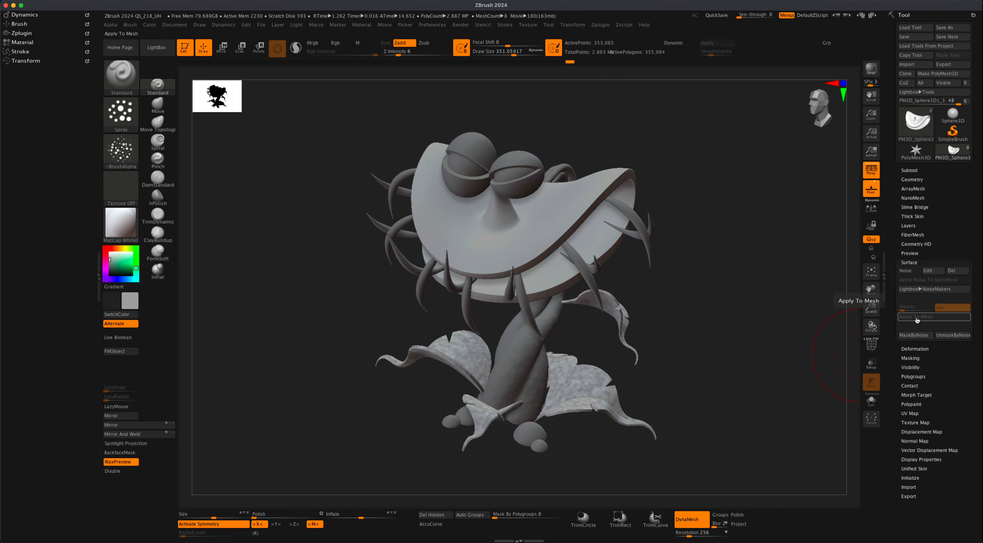
Select the merged leaves subtool and apply its surface noise to the mesh.
mouse_move(783, 352)
mouse_down()
mouse_move(784, 404)
mouse_move(747, 361)
mouse_move(773, 363)
mouse_up()
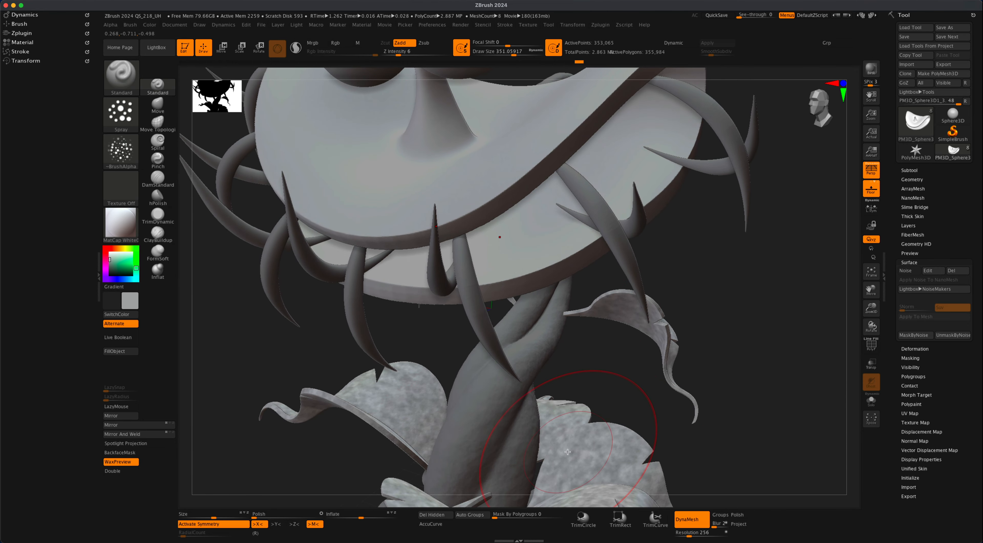
alt+click(603, 439)
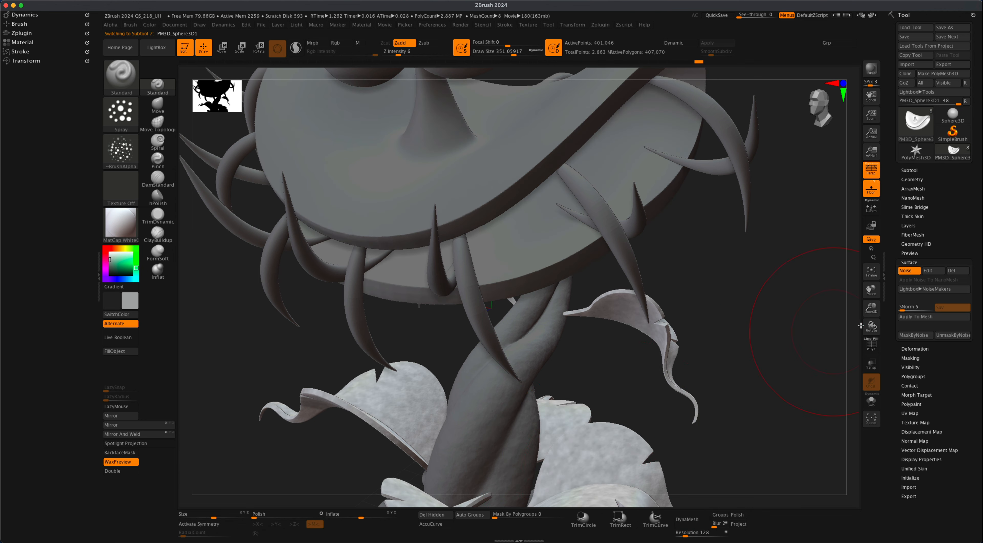
click(914, 320)
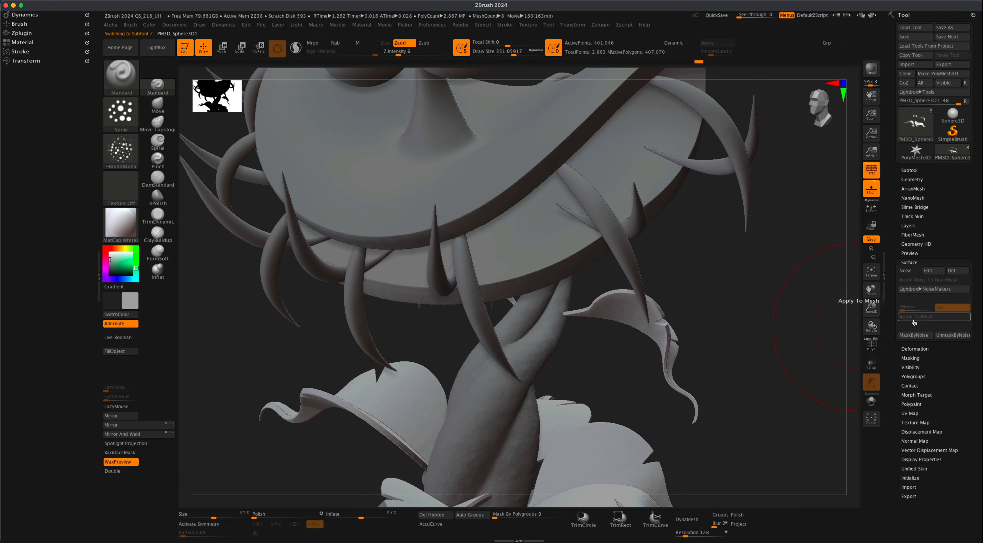
Select the head subtool, try a stronger surface noise strength of about 0.00071, and apply it to the mesh.
mouse_move(761, 434)
mouse_down()
mouse_move(751, 395)
mouse_move(722, 398)
mouse_move(766, 398)
mouse_move(760, 377)
mouse_move(765, 419)
mouse_move(764, 369)
mouse_move(740, 365)
mouse_move(733, 344)
mouse_move(731, 362)
mouse_move(744, 374)
mouse_move(711, 367)
mouse_up()
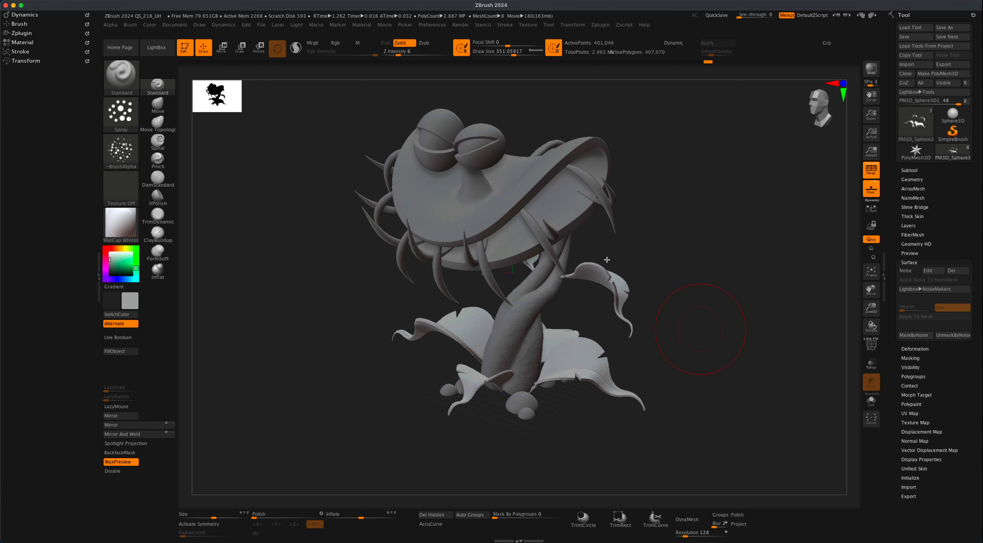
alt+click(518, 183)
key(f)
click(917, 271)
click(928, 270)
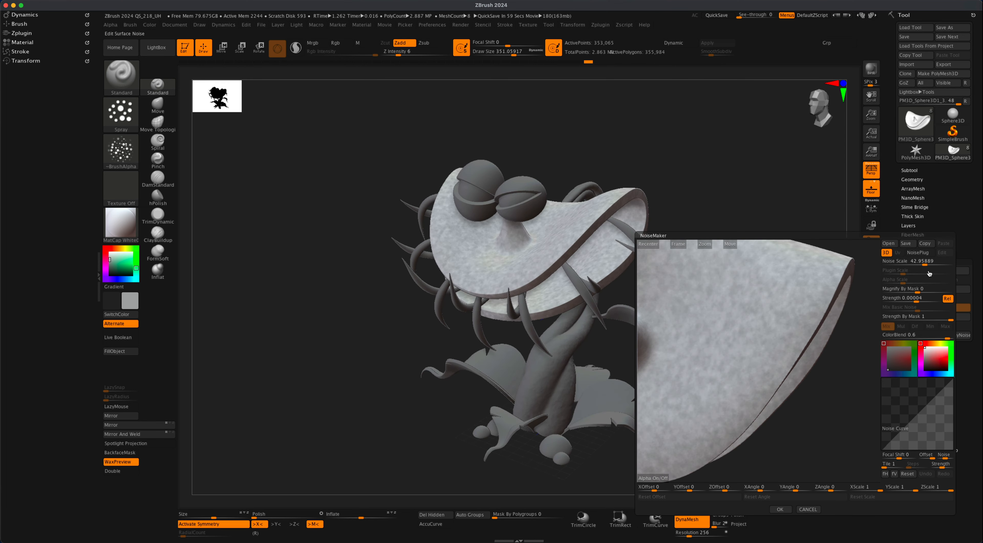
click(916, 299)
drag(916, 300, 919, 300)
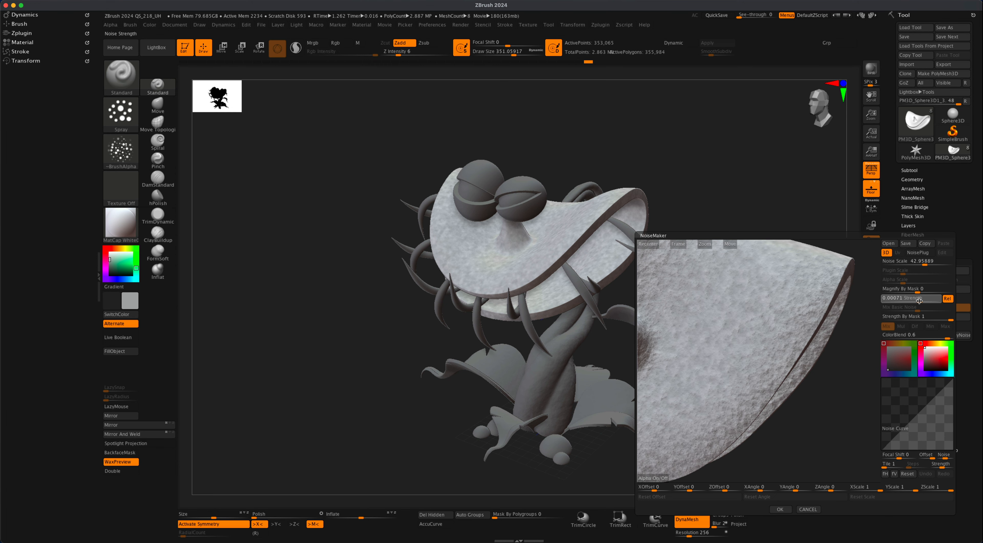
click(915, 303)
click(781, 510)
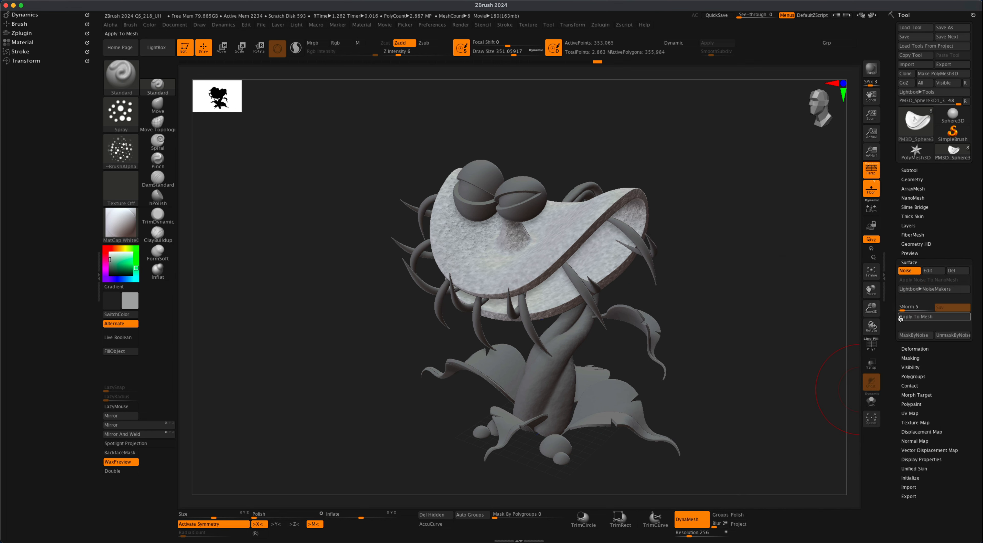
Inspect the noise applied to the head and undo it.
mouse_move(694, 276)
mouse_down()
mouse_move(735, 277)
mouse_move(712, 268)
mouse_up()
drag(761, 307, 734, 305)
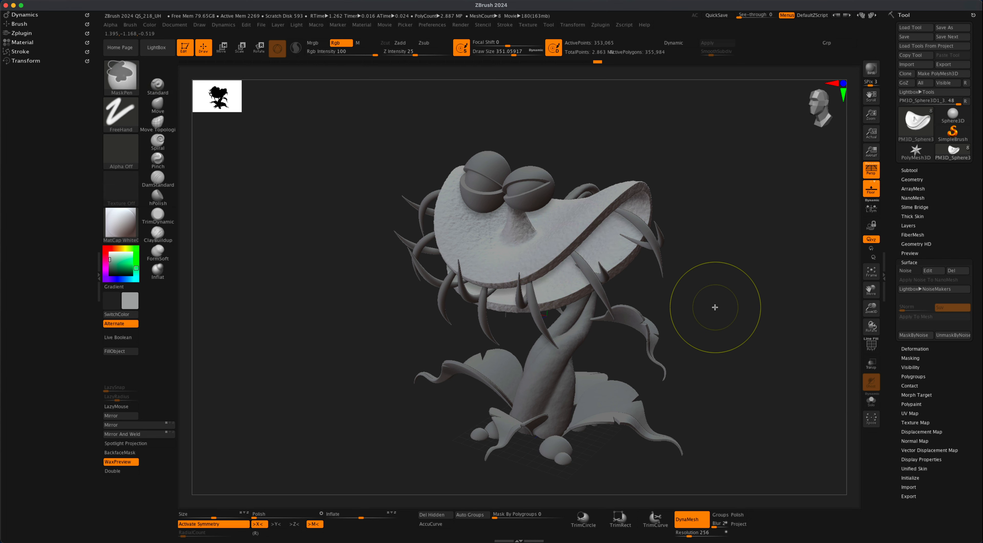
key(ctrl+z)
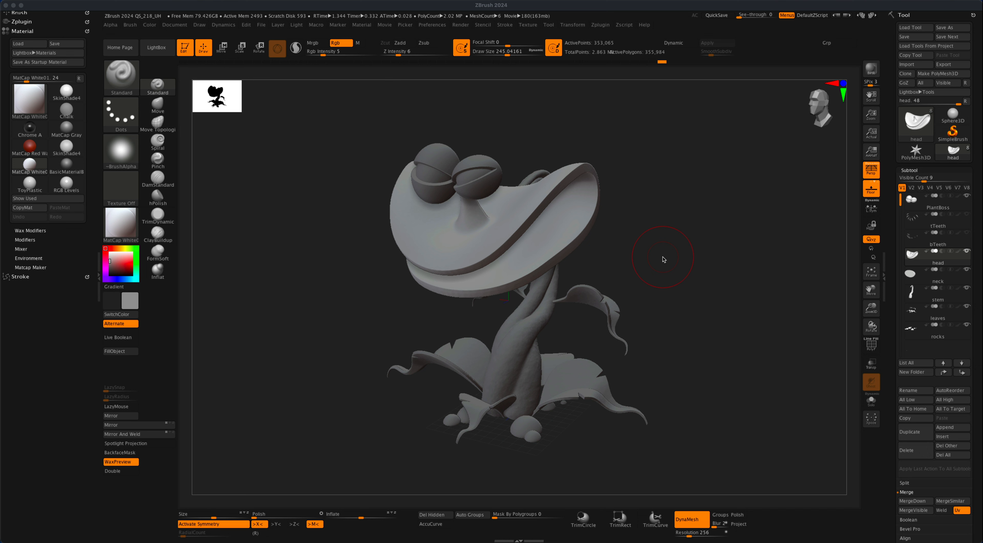
Switch the model's material to SkinShade4.
key(alt)
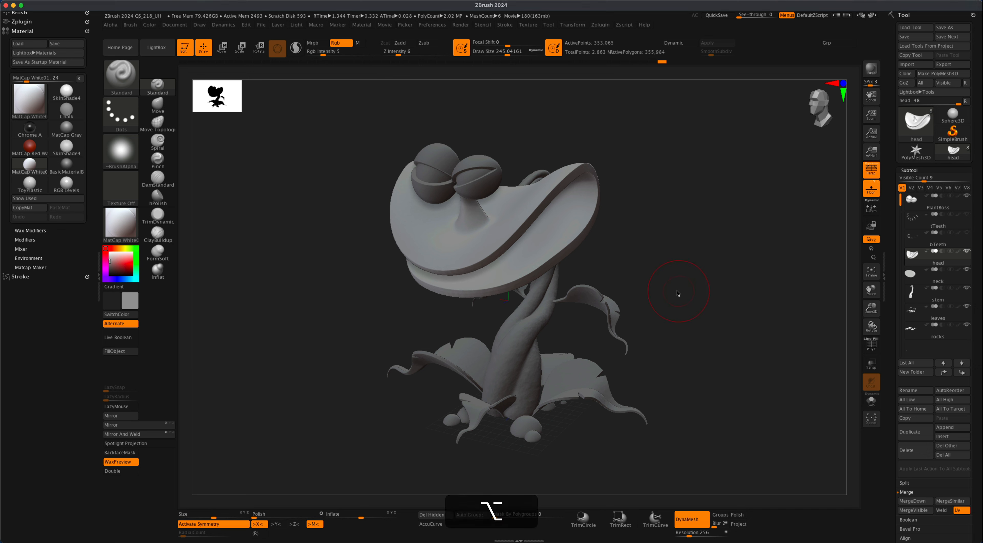
mouse_move(680, 290)
mouse_down()
mouse_move(694, 286)
mouse_move(685, 288)
mouse_up()
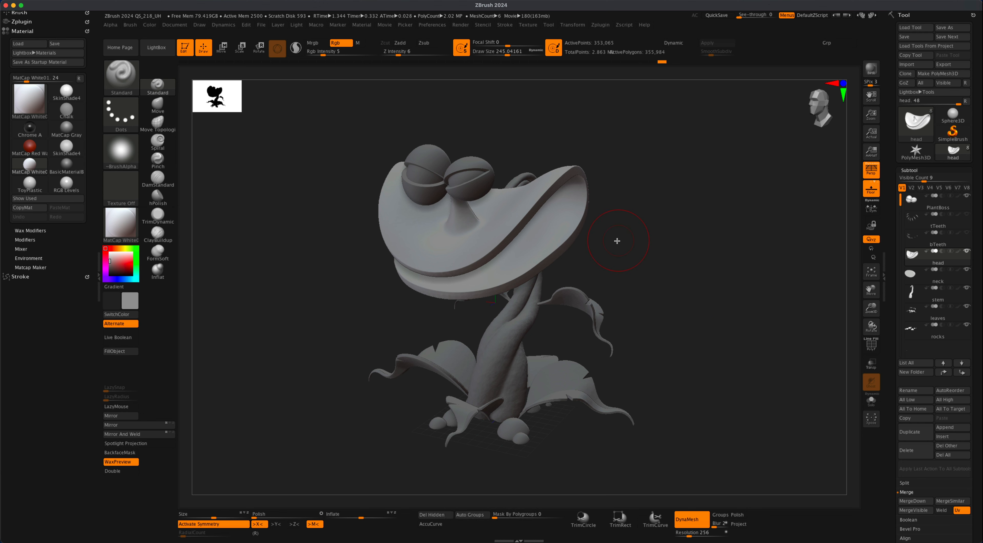
alt+drag(322, 250, 319, 253)
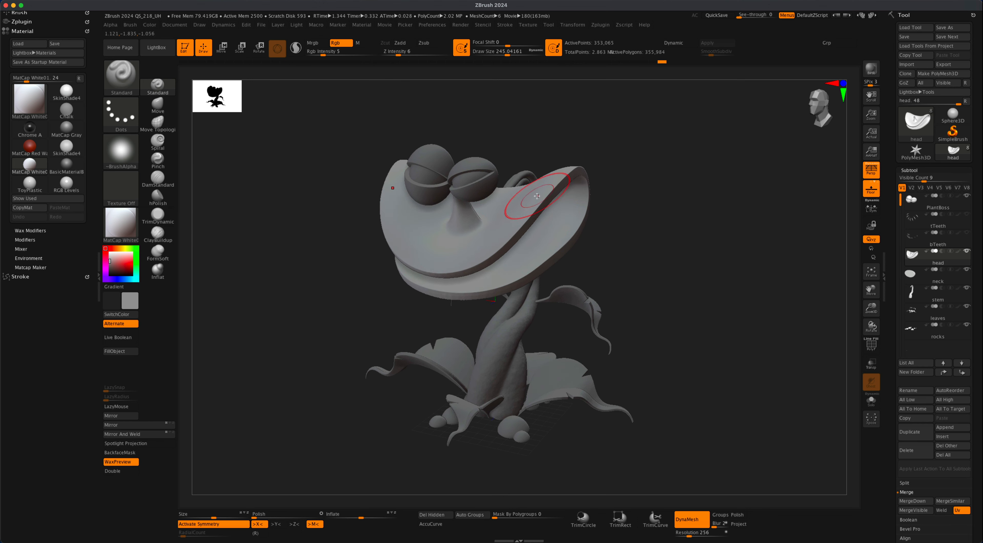
drag(652, 314, 229, 268)
click(120, 223)
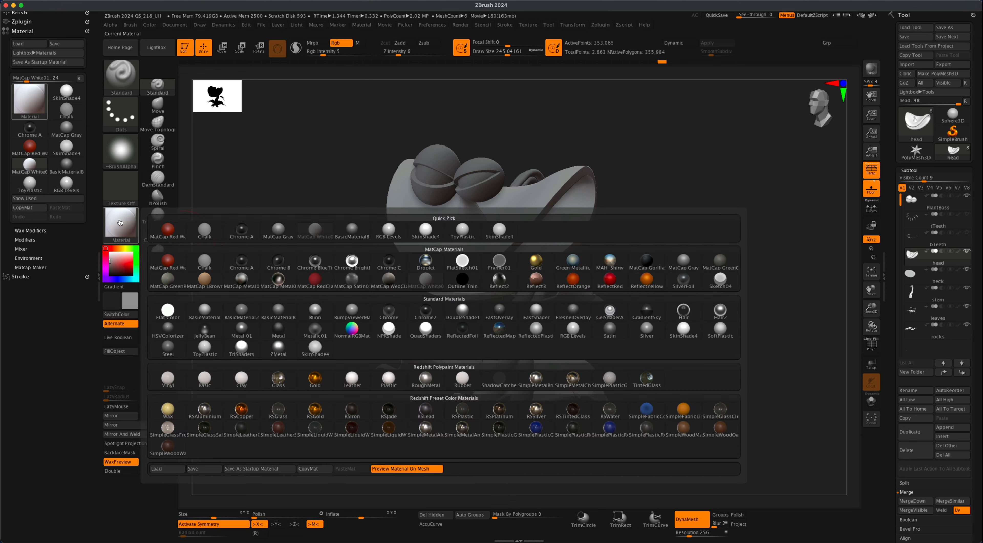
mouse_move(684, 329)
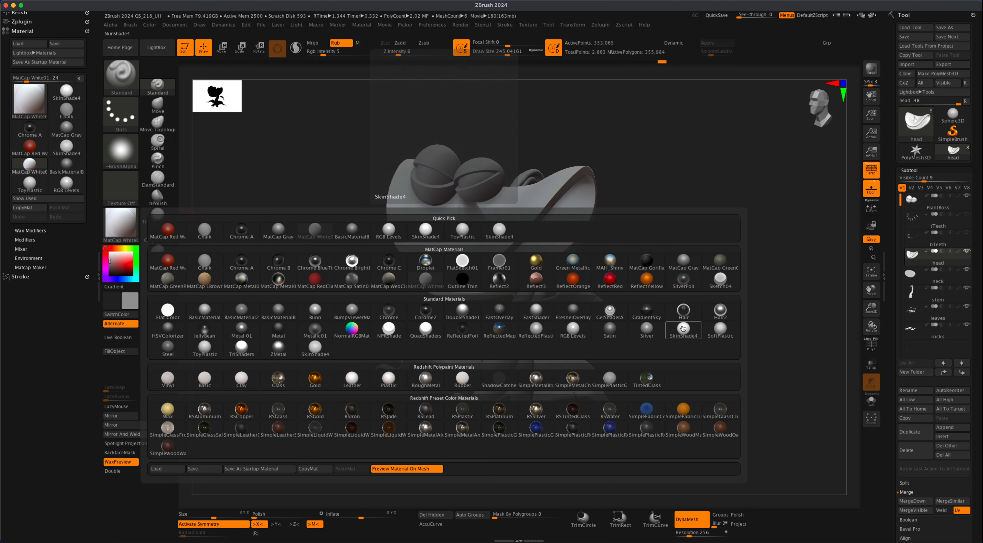
click(684, 328)
drag(653, 258, 673, 270)
alt+drag(681, 308, 630, 313)
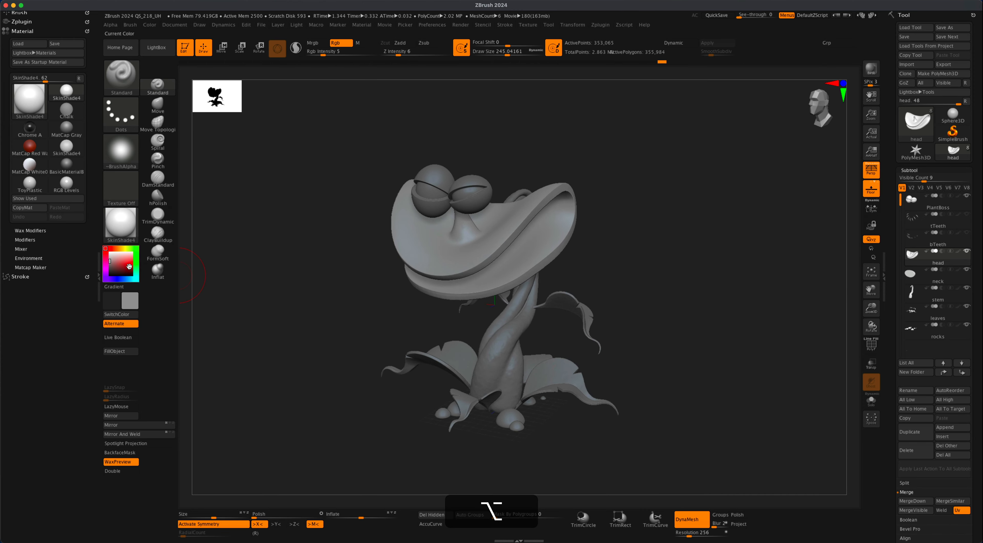
Set the active color to white and select the rocks subtool.
drag(109, 253, 109, 252)
drag(652, 340, 569, 345)
alt+drag(568, 346, 693, 348)
alt+click(529, 424)
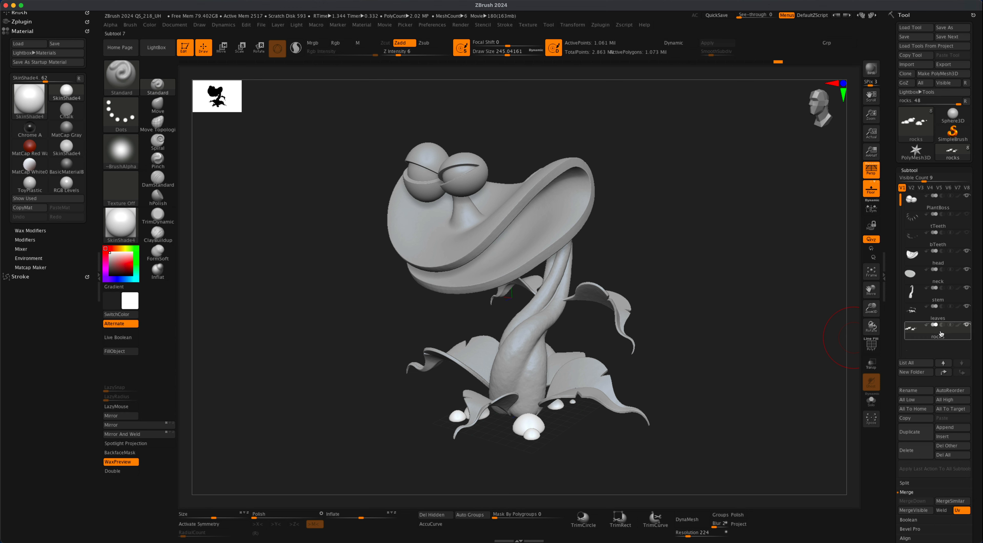
mouse_move(962, 334)
alt+drag(760, 360, 725, 382)
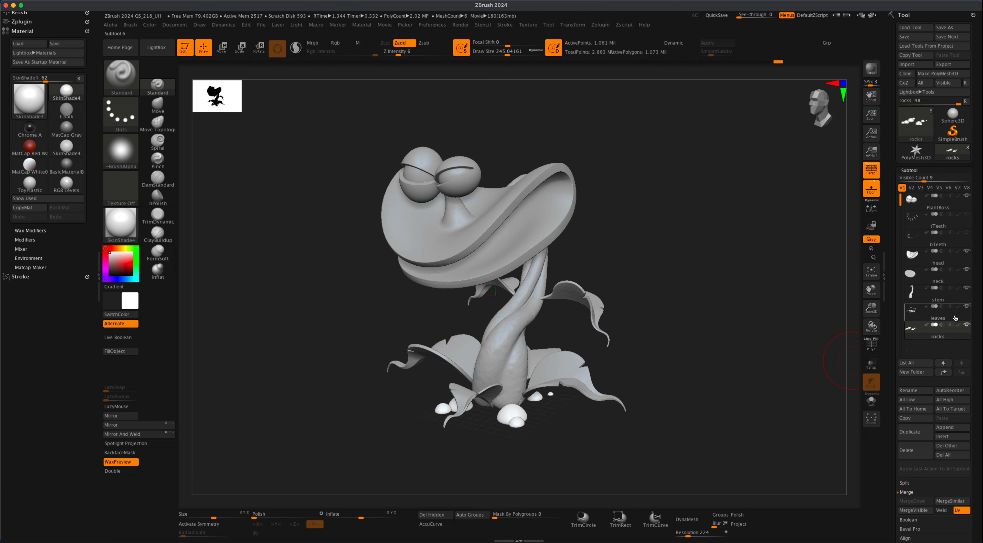
click(959, 327)
alt+drag(654, 378, 660, 367)
alt+drag(371, 310, 366, 308)
Try different red tones as the active color, ending with a muted red of RGB 149, 102, 102.
drag(113, 257, 102, 279)
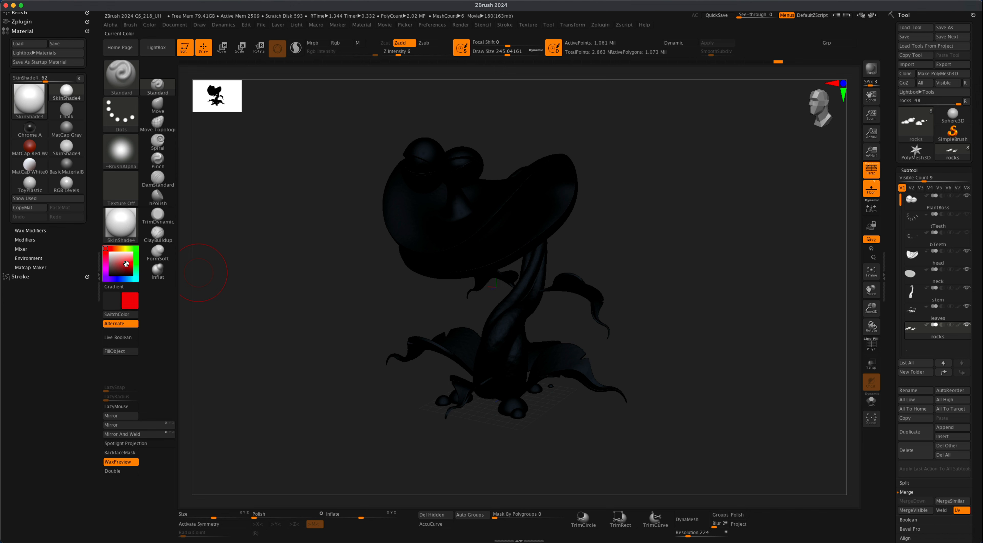
click(126, 264)
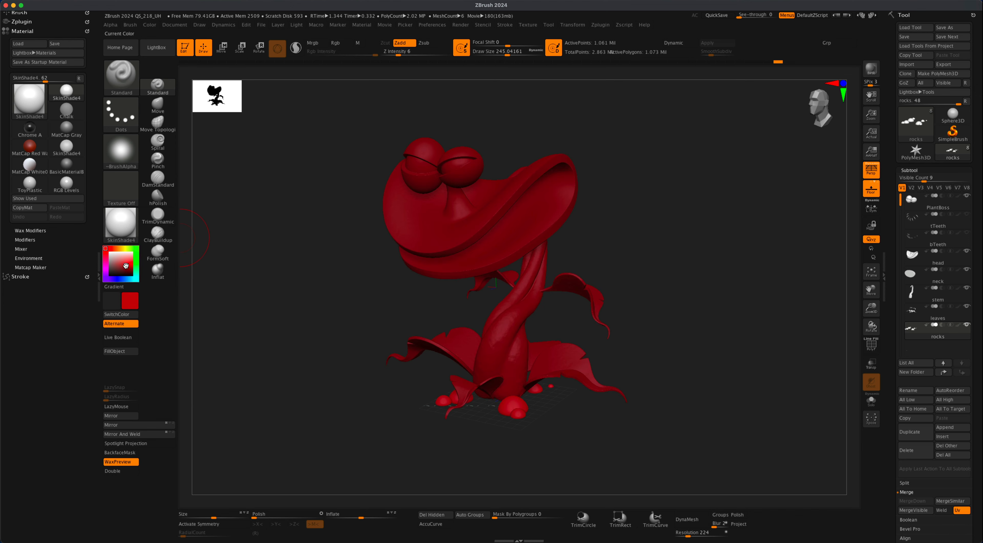
click(113, 264)
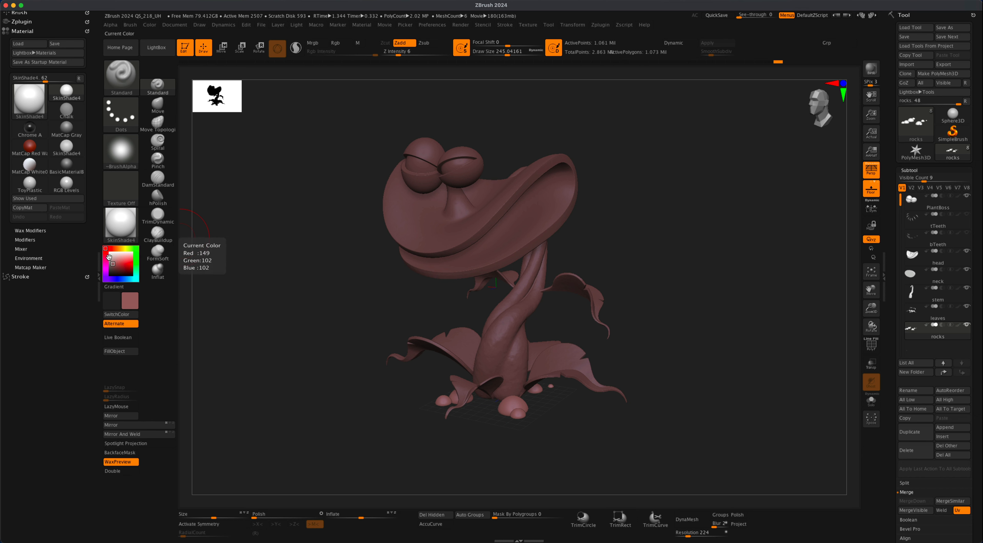
Reset the active color to white, select the PlantBoss eyes subtool, and fill it using Rgb only at intensity 100 without Zadd.
mouse_move(963, 341)
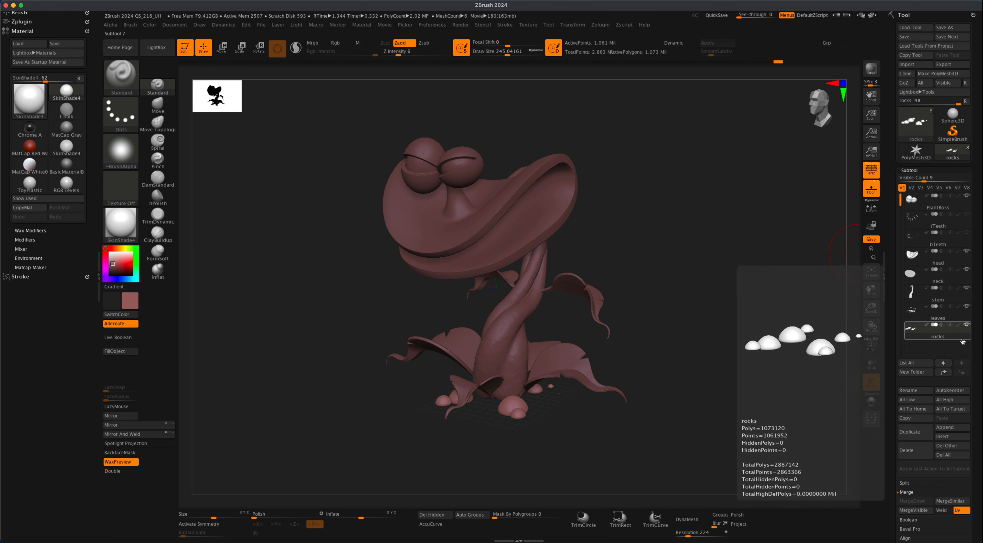
click(968, 237)
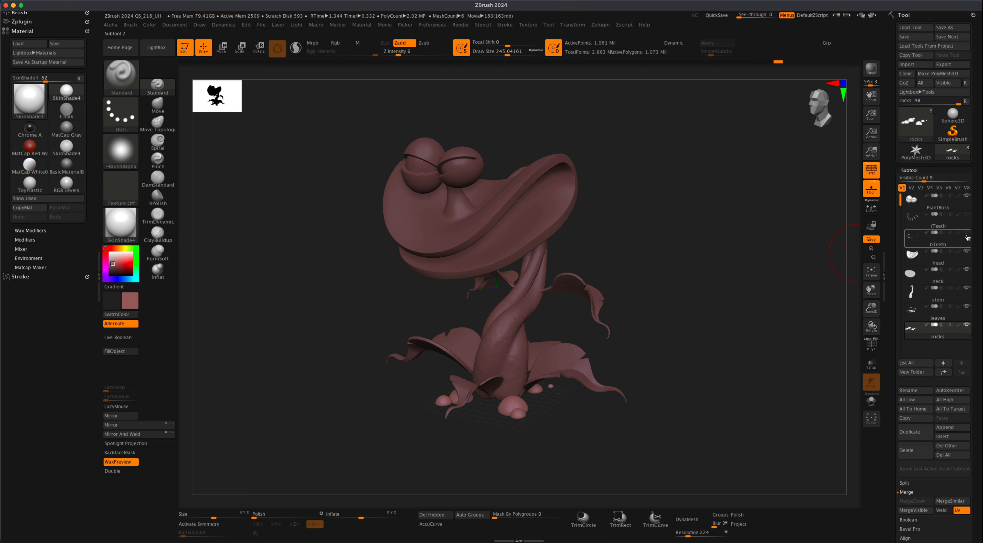
click(960, 205)
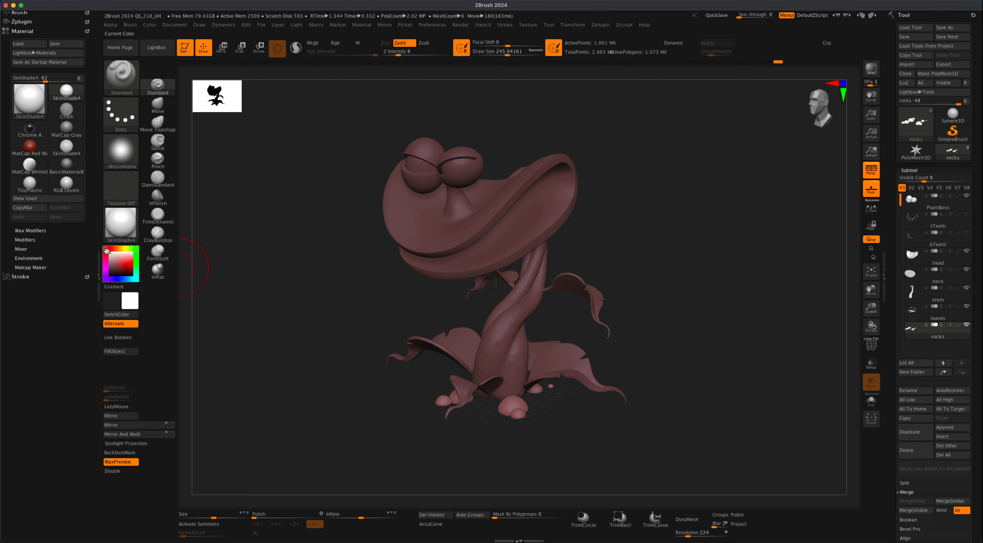
click(958, 204)
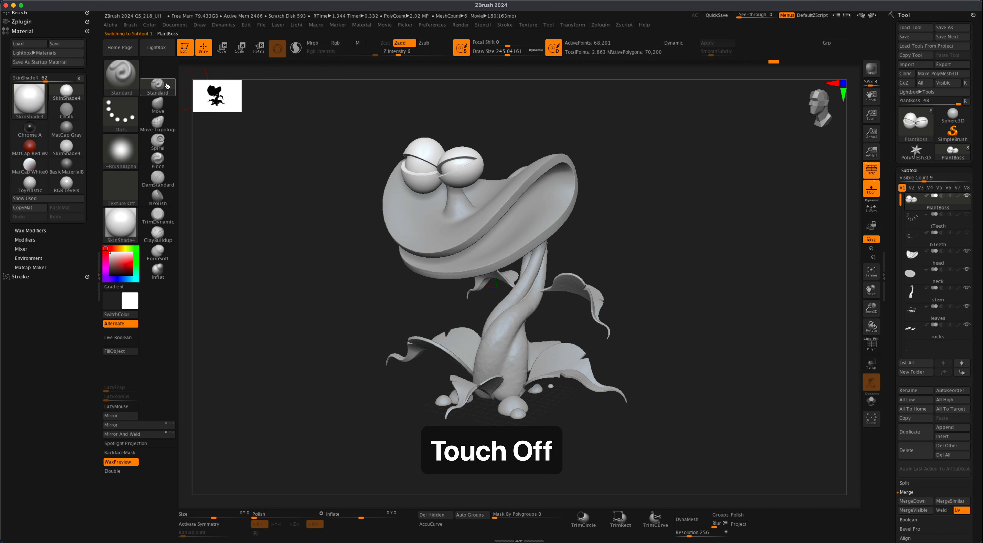
click(404, 43)
click(339, 43)
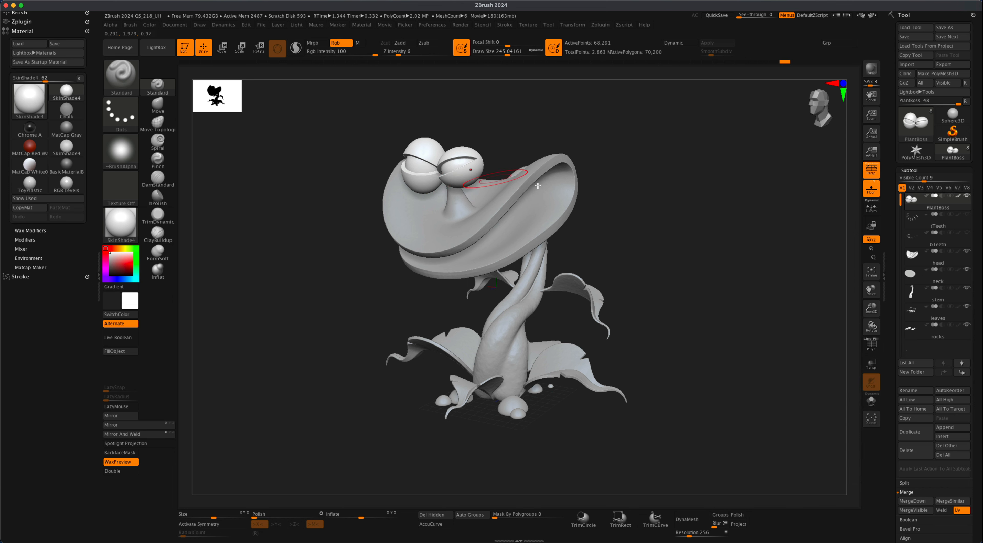
Show the tTeeth and bTeeth subtools and fill both with white.
mouse_move(959, 198)
key(super)
click(970, 217)
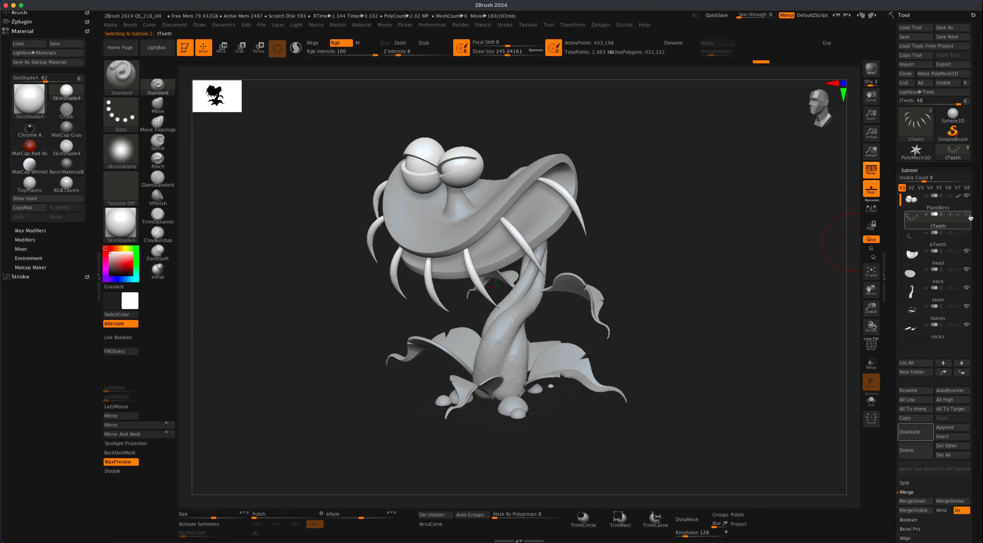
shift+click(968, 215)
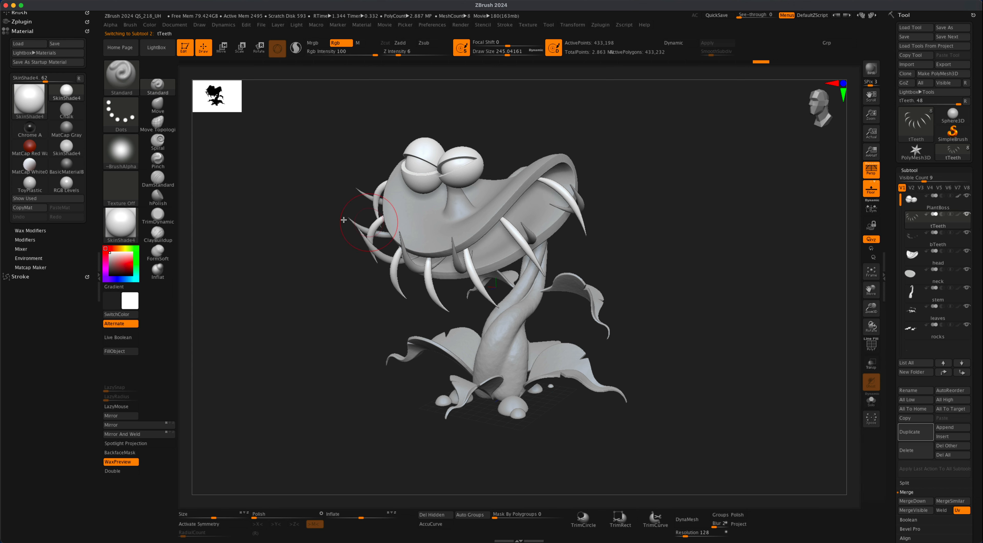
click(959, 246)
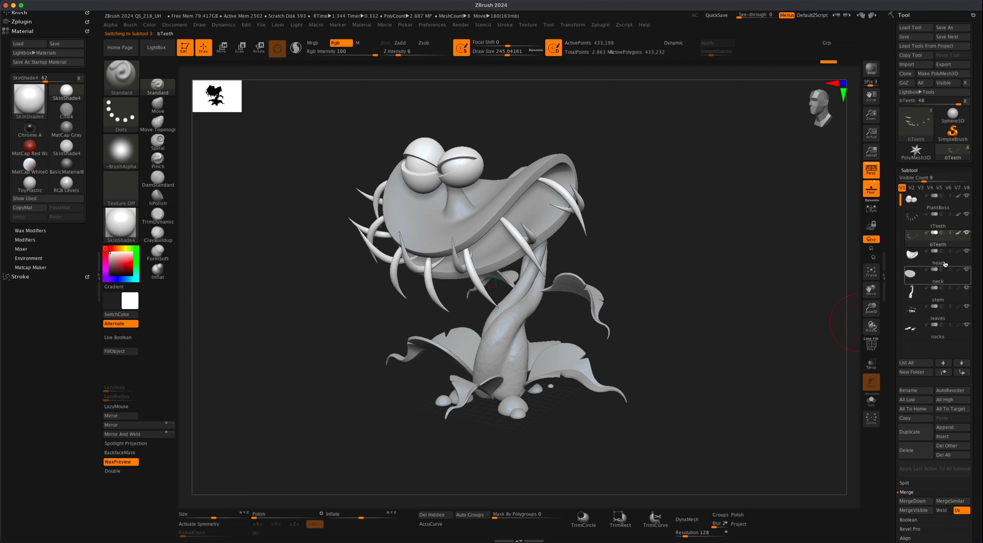
Fill the head, neck, stem and leaves subtools with white one after another.
click(967, 262)
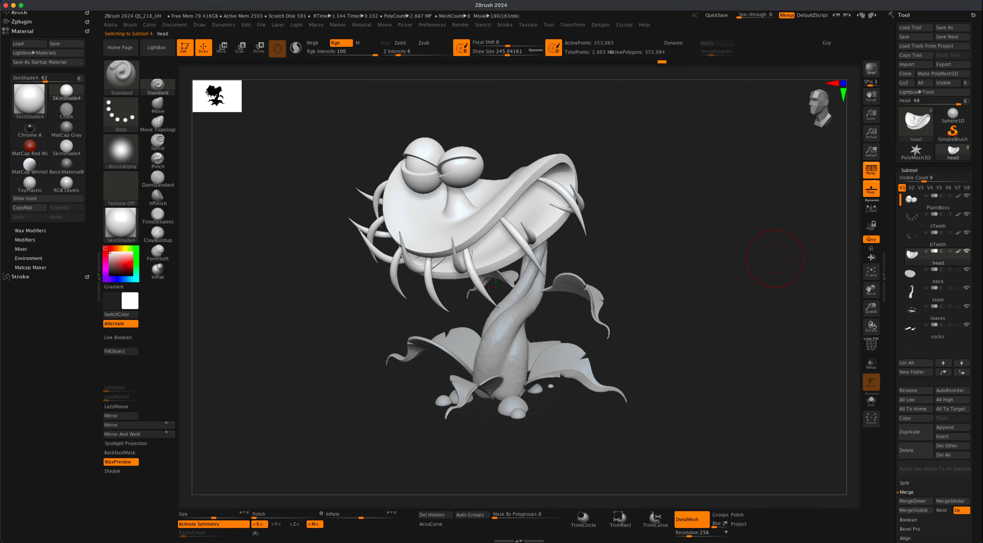
click(959, 278)
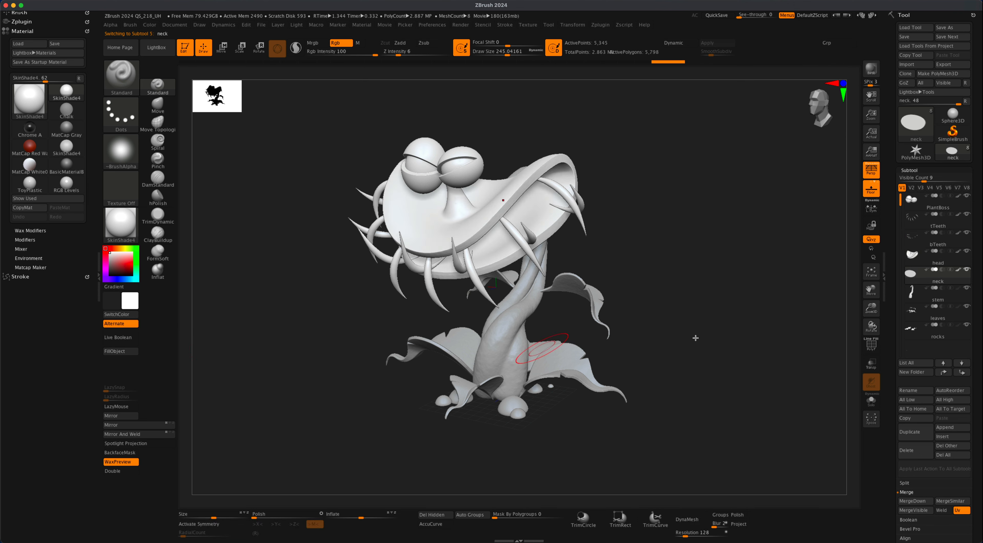
click(954, 296)
click(119, 351)
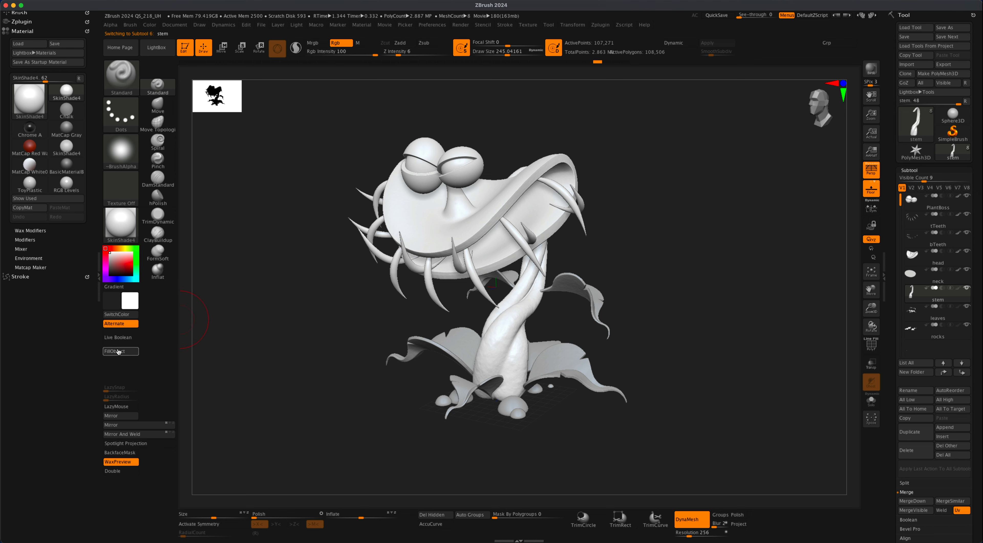
click(961, 317)
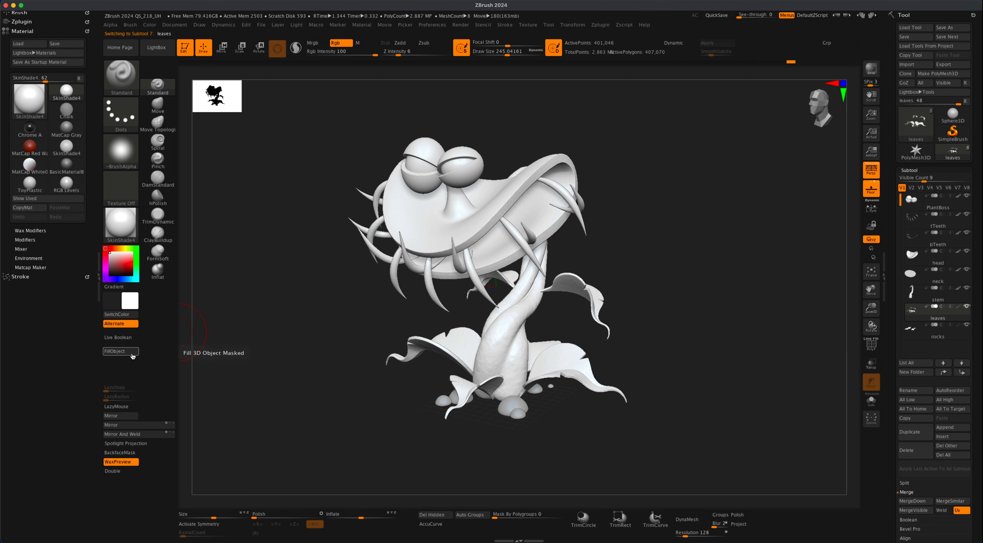
Select the rocks subtool, choose a dark grey color, and fill the rocks with it.
click(960, 333)
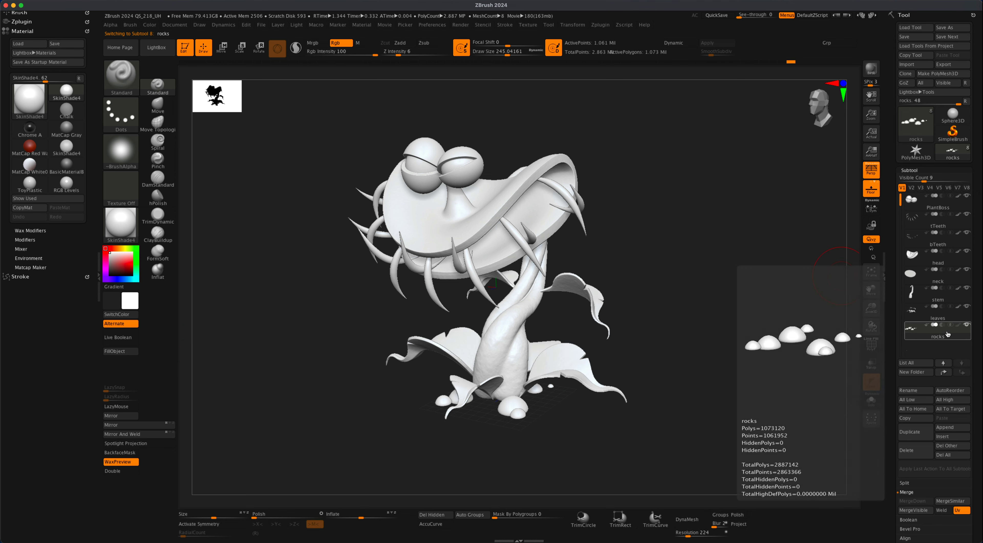
click(107, 267)
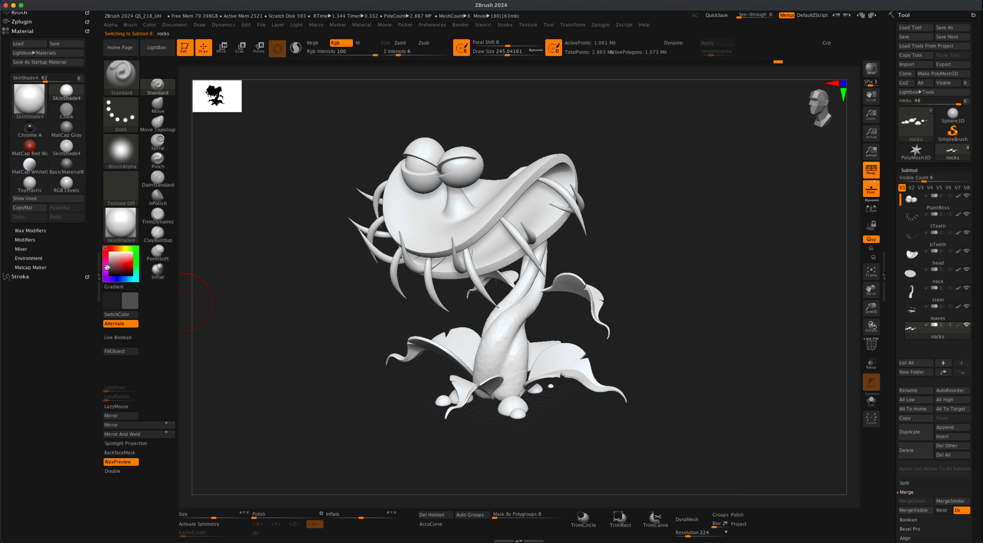
drag(102, 268, 100, 270)
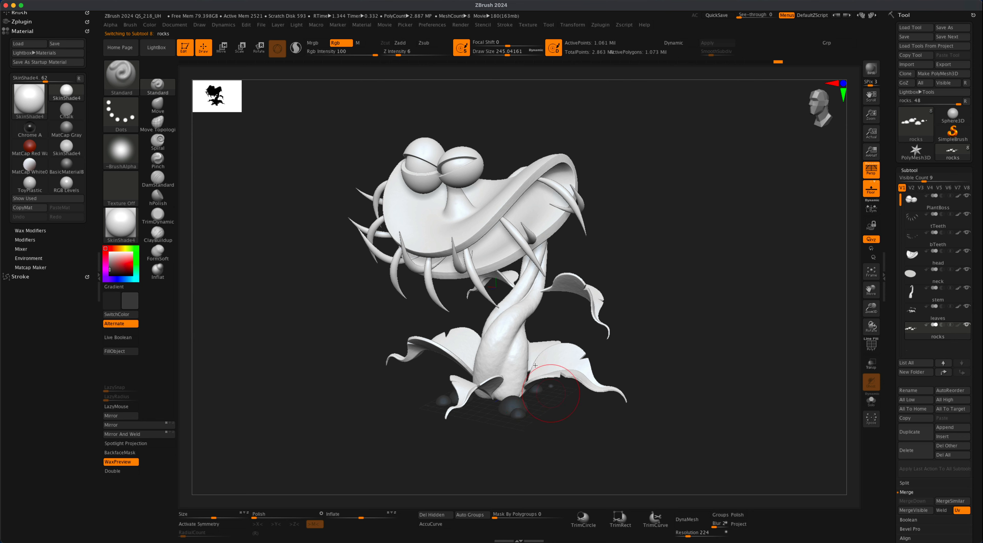
Check the rocks around the stem's base up close and refill them with the dark grey color.
mouse_move(377, 429)
mouse_down()
mouse_move(466, 439)
mouse_move(425, 442)
mouse_move(399, 420)
mouse_move(419, 409)
mouse_move(387, 415)
mouse_up()
alt+drag(670, 321, 649, 331)
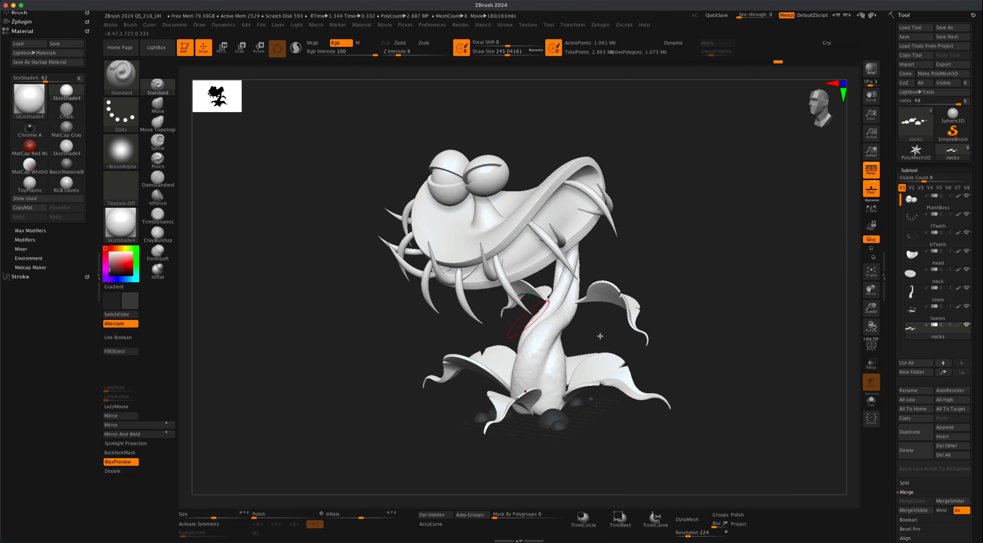
mouse_move(704, 344)
mouse_down()
mouse_move(711, 393)
mouse_move(694, 270)
mouse_move(722, 324)
mouse_move(652, 380)
mouse_move(617, 383)
mouse_up()
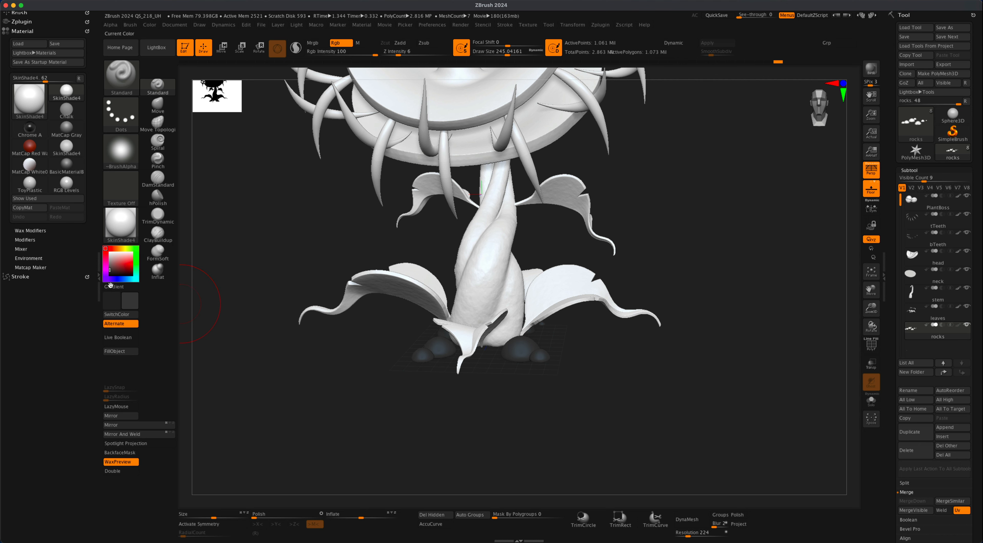
click(129, 351)
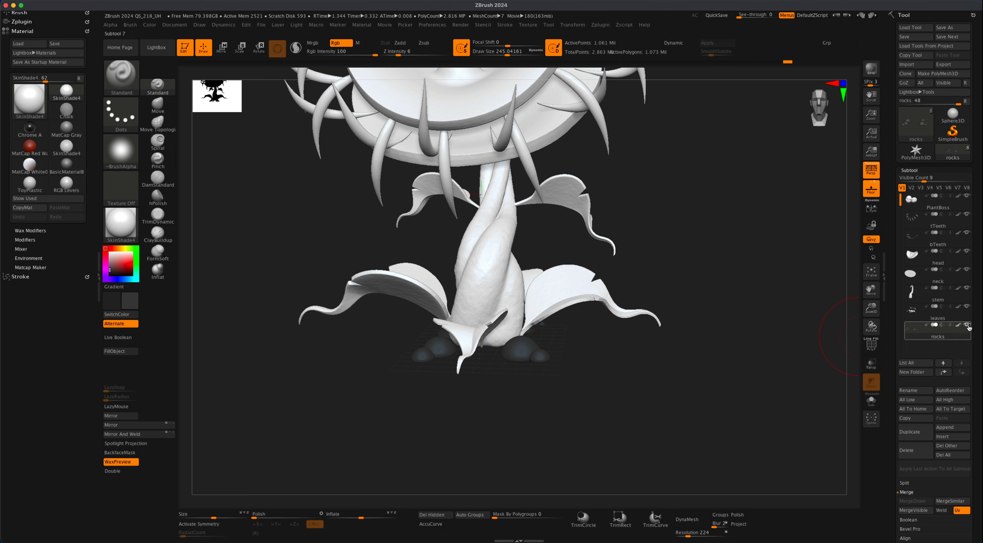
Show only the rocks subtool and frame the rocks in a view from above.
mouse_move(969, 327)
key(shift)
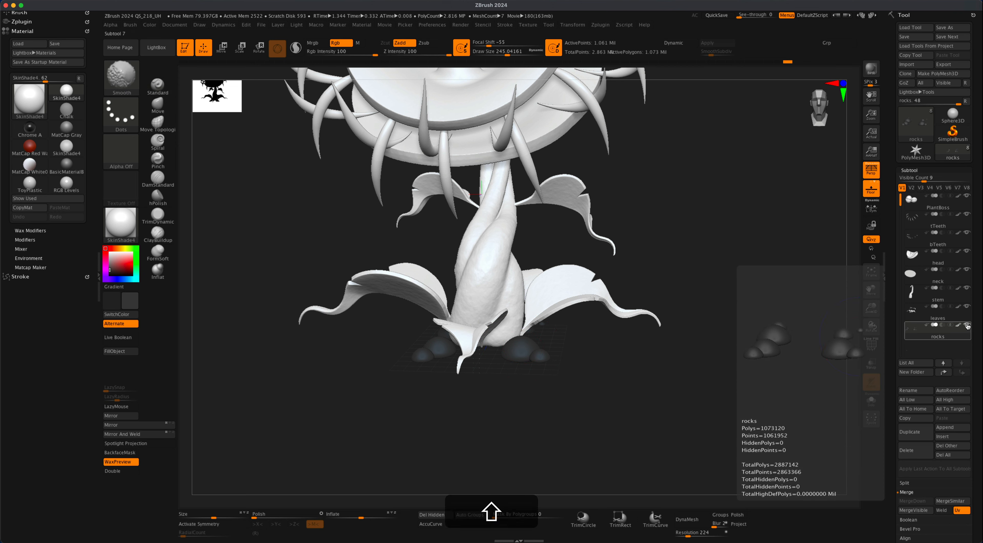
shift+click(968, 325)
drag(698, 303, 703, 361)
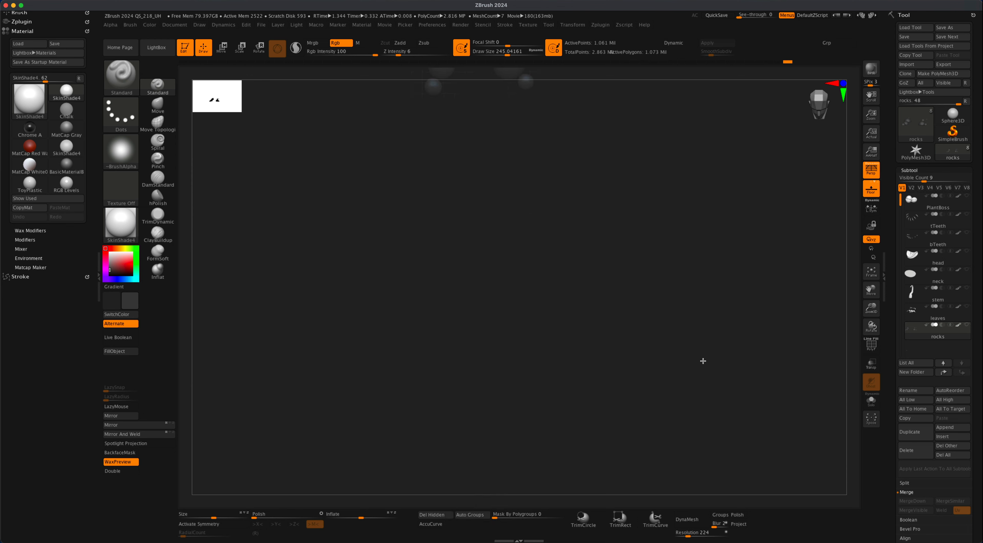
key(shift)
key(f)
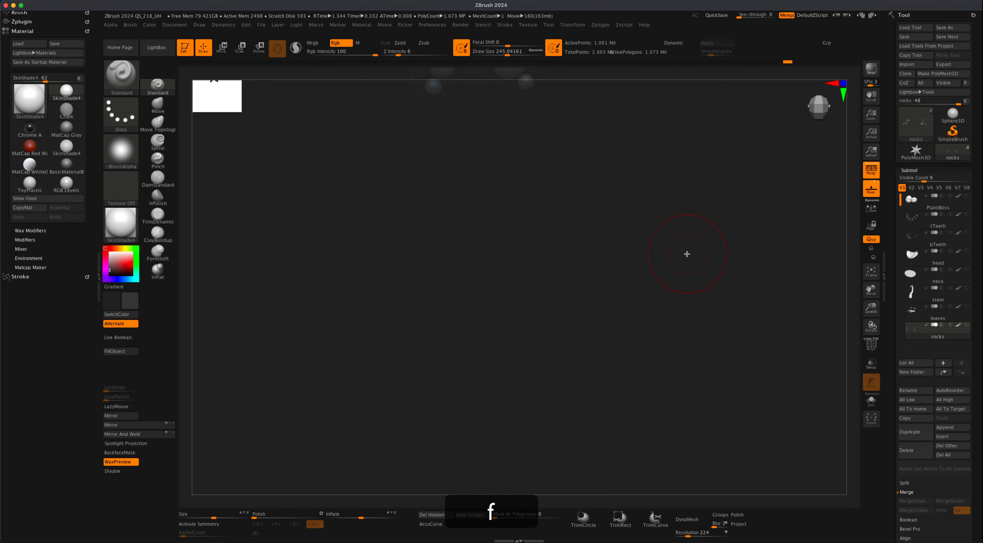
key(alt+f)
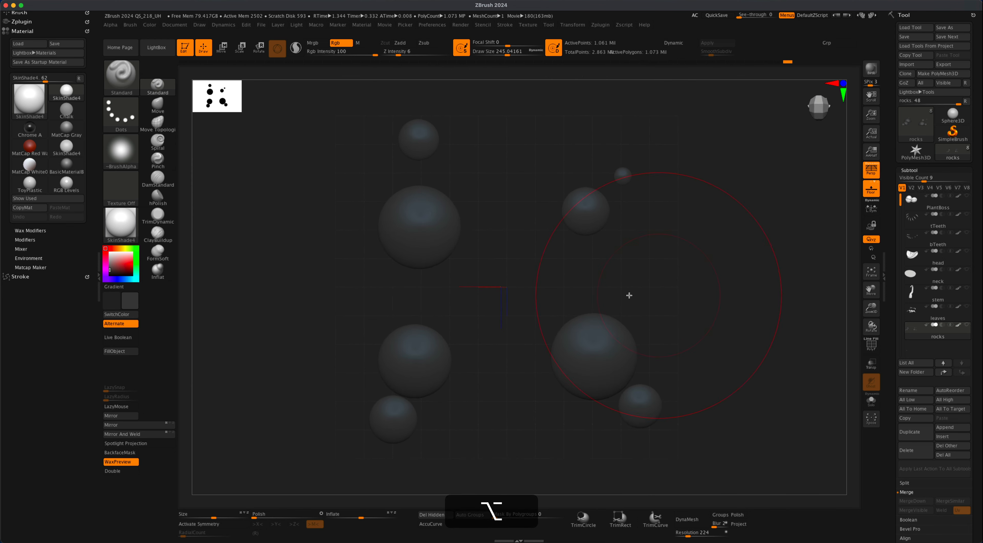
Choose a mid grey of RGB 125, 125, 125 and set the draw size to about 108 for painting the rocks.
key(s)
drag(299, 260, 273, 260)
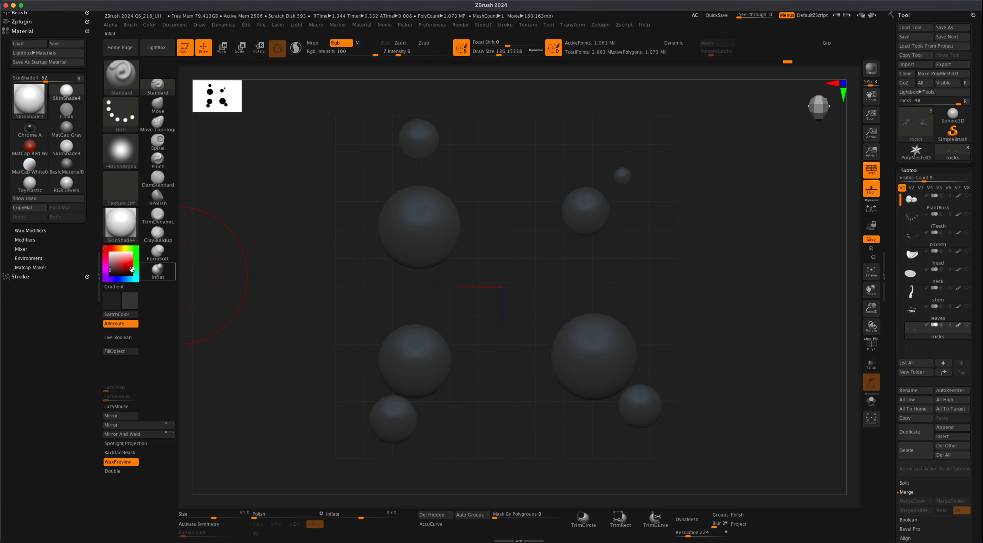
drag(114, 265, 105, 264)
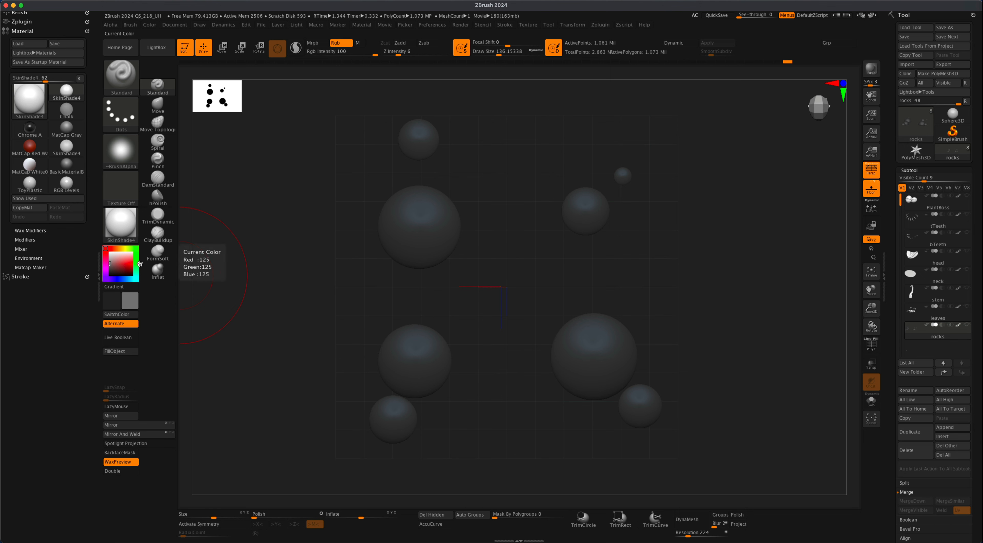
key(s)
drag(263, 270, 253, 271)
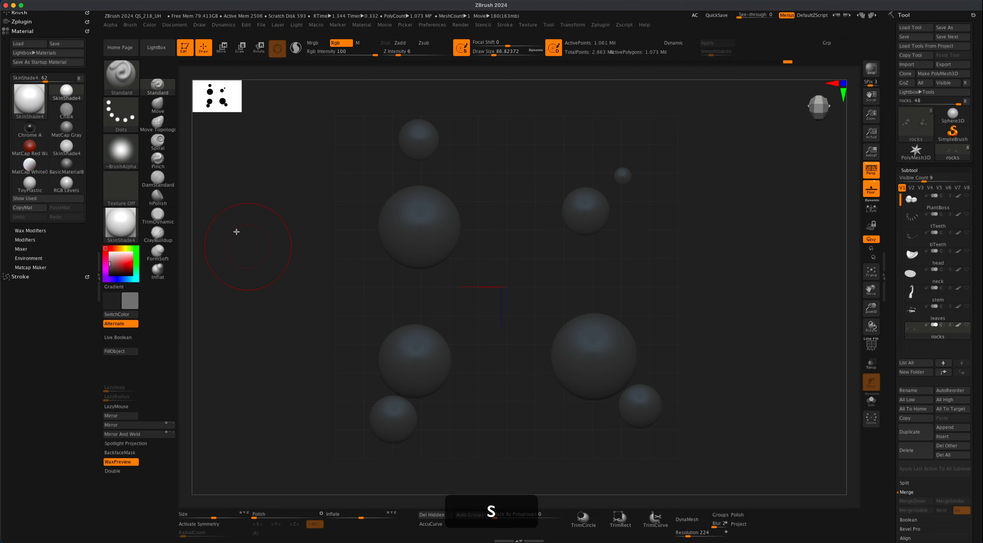
click(418, 224)
key(super+z)
key(s)
drag(327, 221, 332, 221)
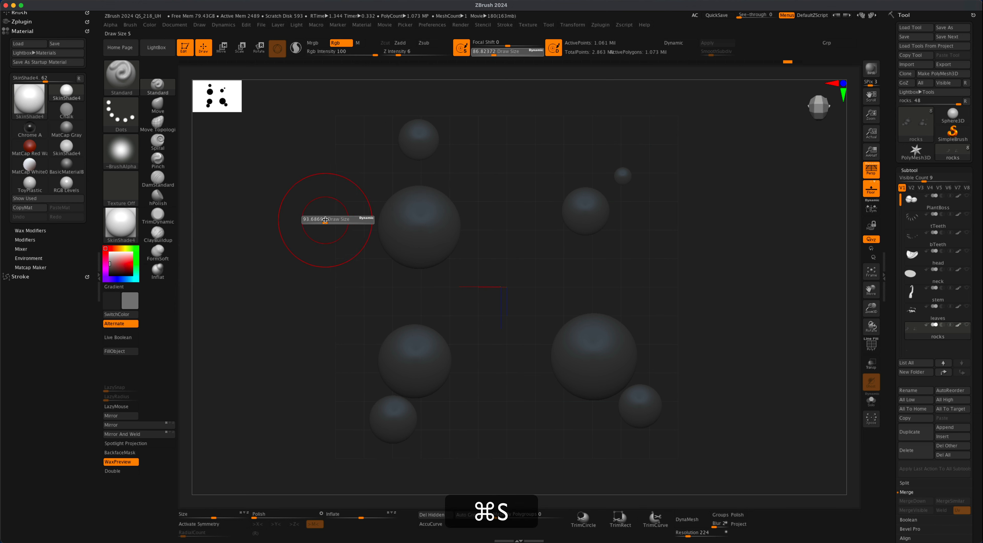
Try mid-grey dabs at full RGB intensity on one of the large rocks, undoing each one.
click(419, 221)
key(super+z)
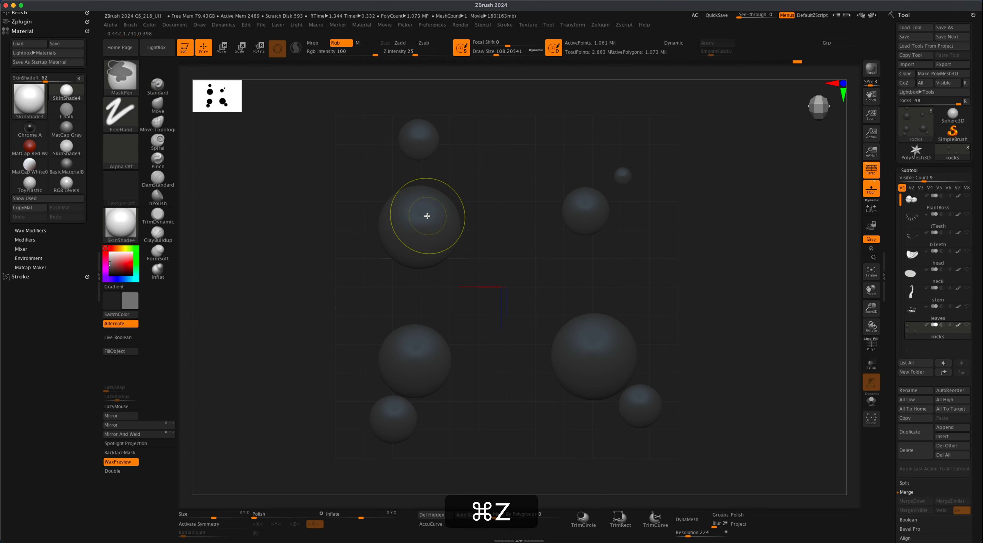
click(420, 216)
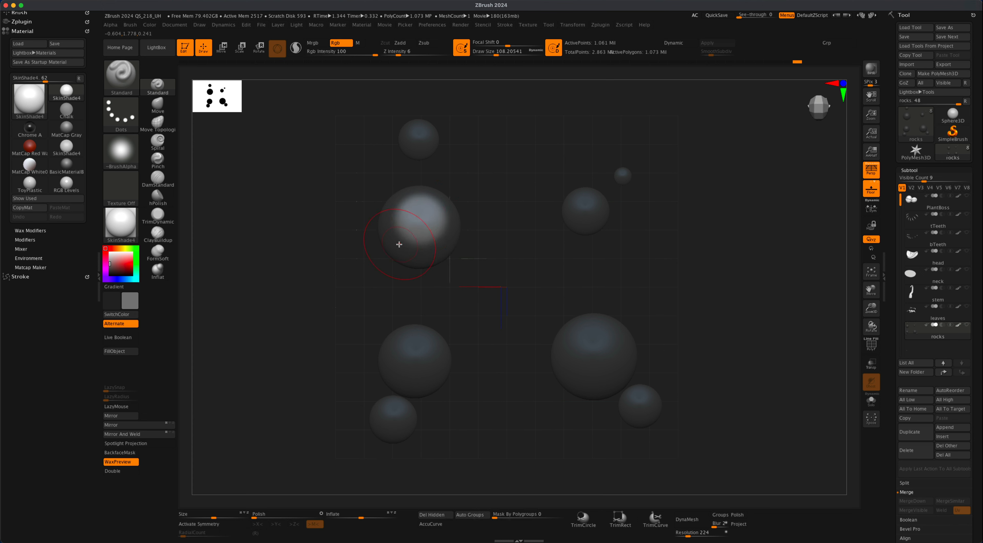
key(super+z)
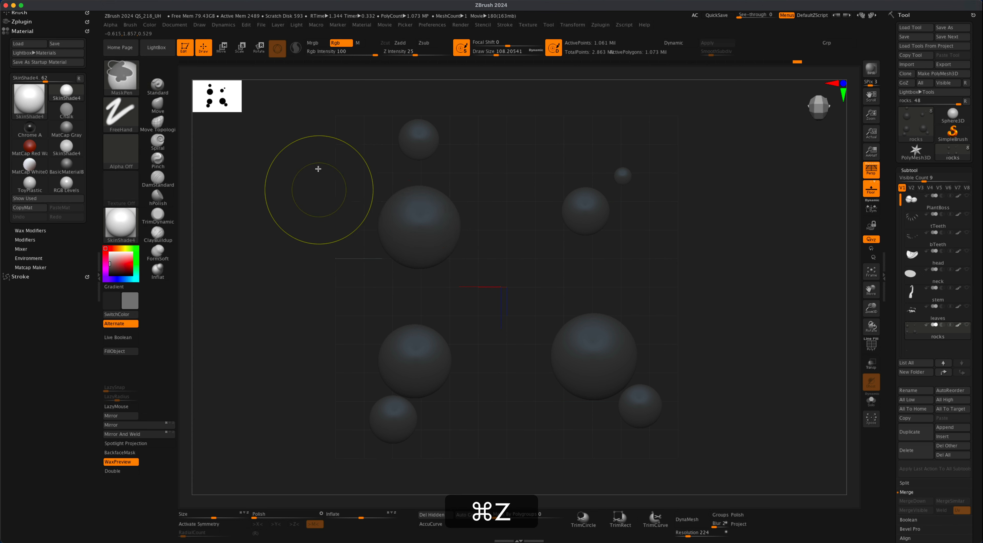
Set the RGB intensity to 10 and paint soft mid-grey highlights on the tops of the large rocks.
drag(373, 56, 369, 56)
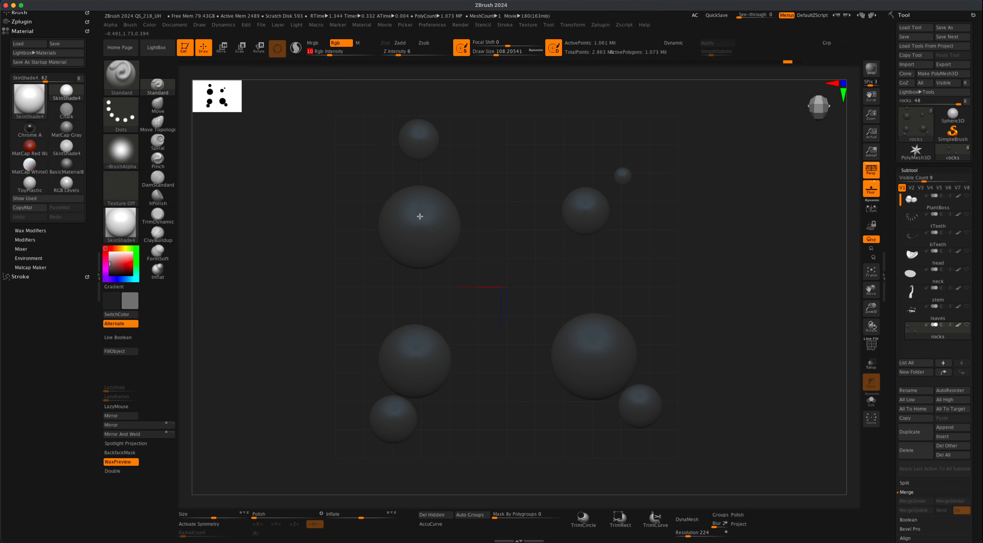
drag(420, 216, 417, 220)
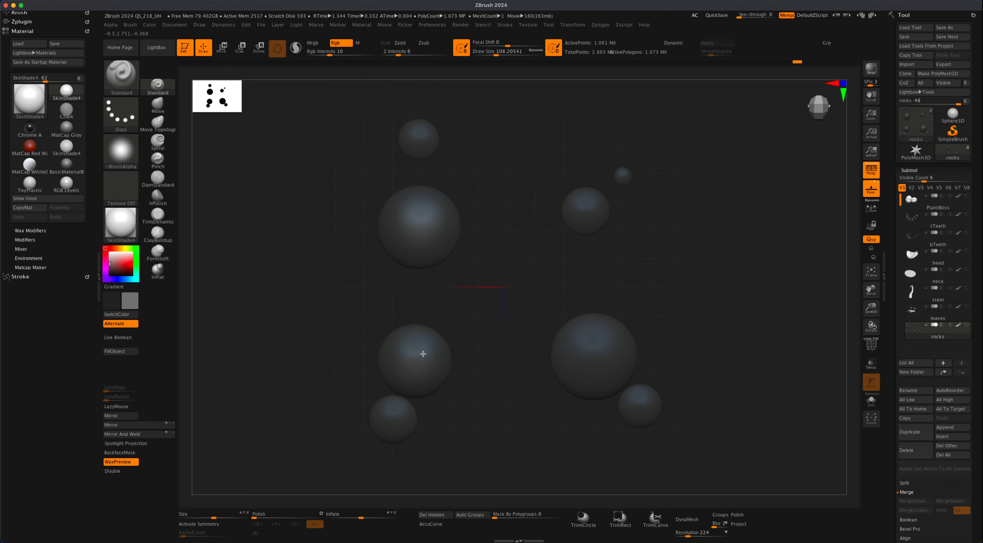
mouse_move(597, 362)
mouse_down()
mouse_move(582, 346)
mouse_move(593, 342)
mouse_up()
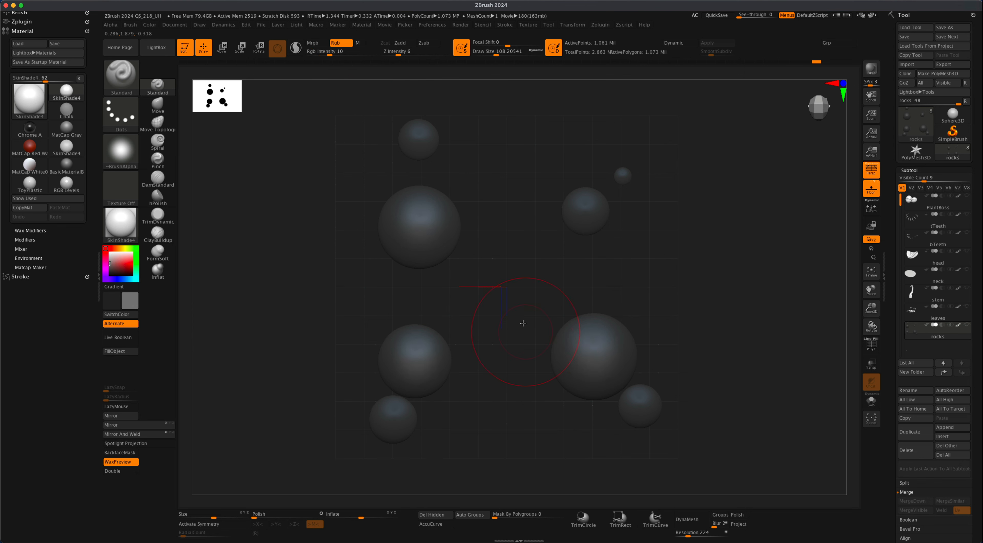
Paint soft grey highlights on the medium-sized rocks, adjusting the draw size between about 51 and 68.
key(s)
drag(517, 318, 510, 318)
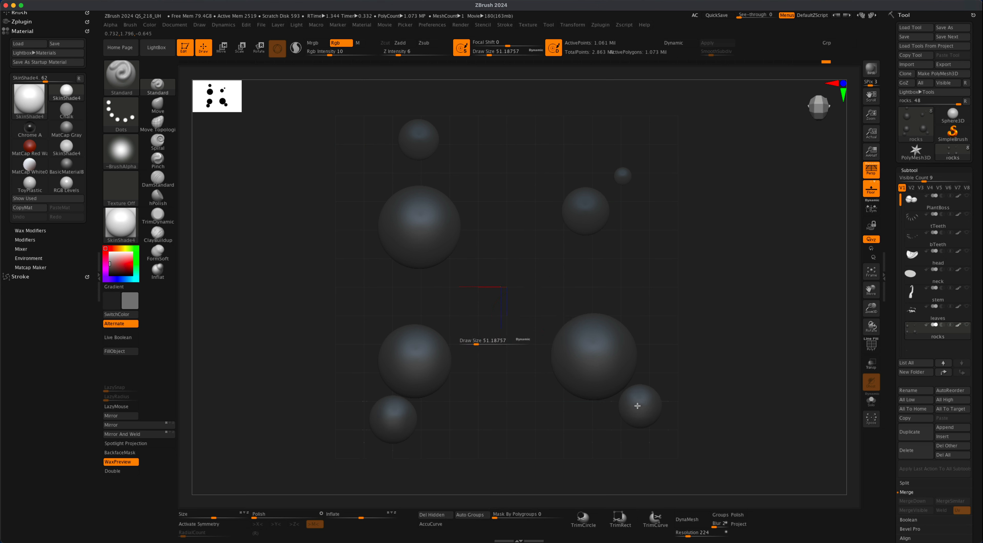
key(s)
key(shift+s)
drag(527, 248, 525, 248)
key(s)
drag(513, 284, 526, 278)
key(s)
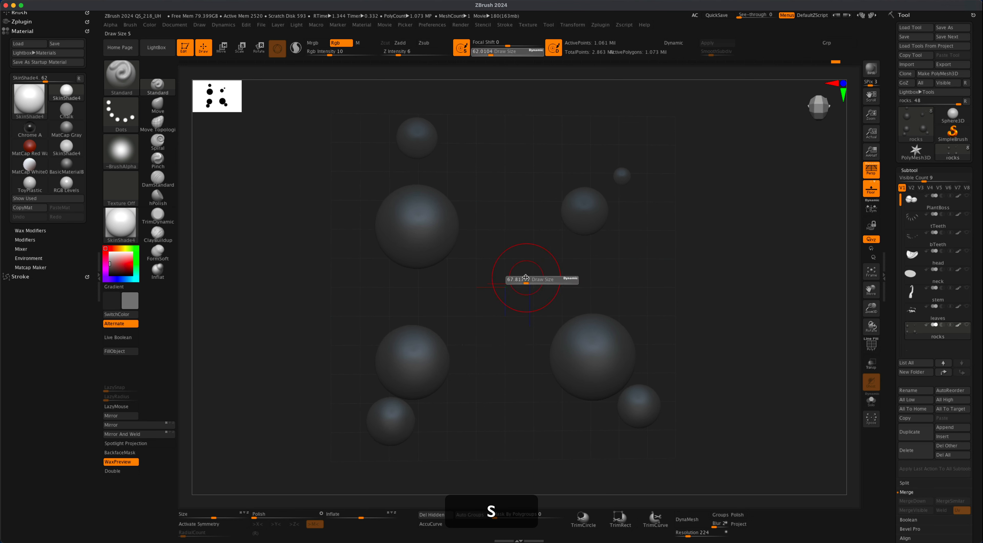
key(shift)
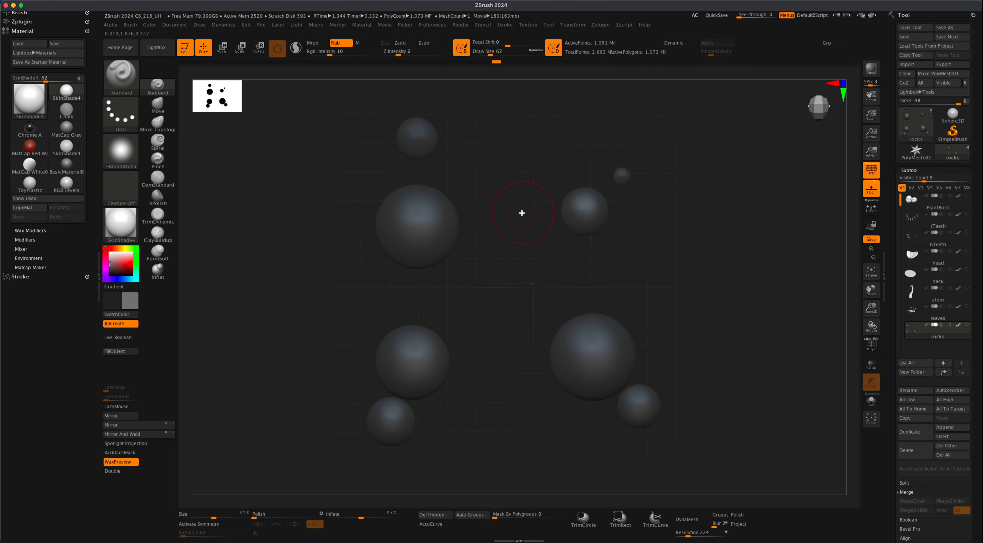
Highlight the smallest rocks with the soft grey, reducing the draw size to about 44 and about 25.
key(s)
click(518, 203)
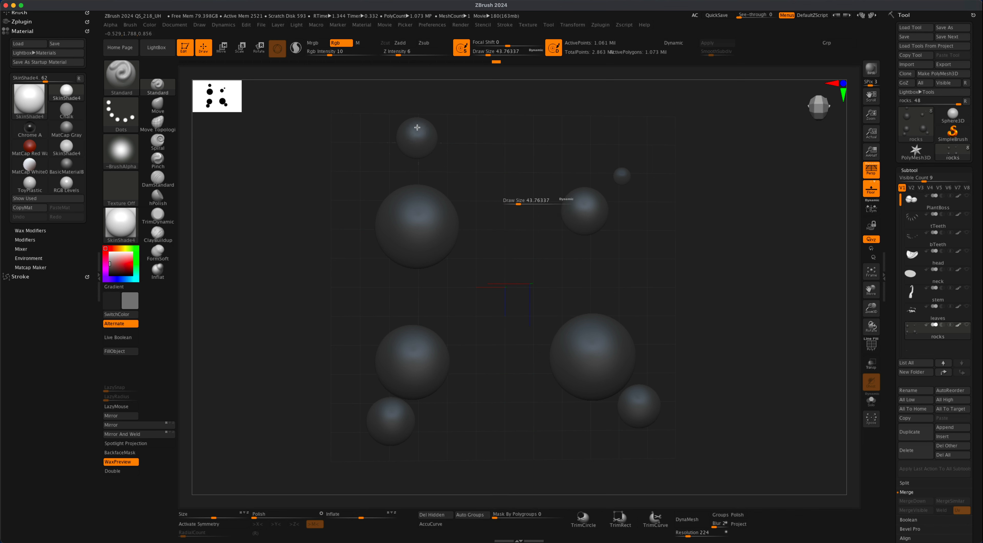
key(s)
key(shift)
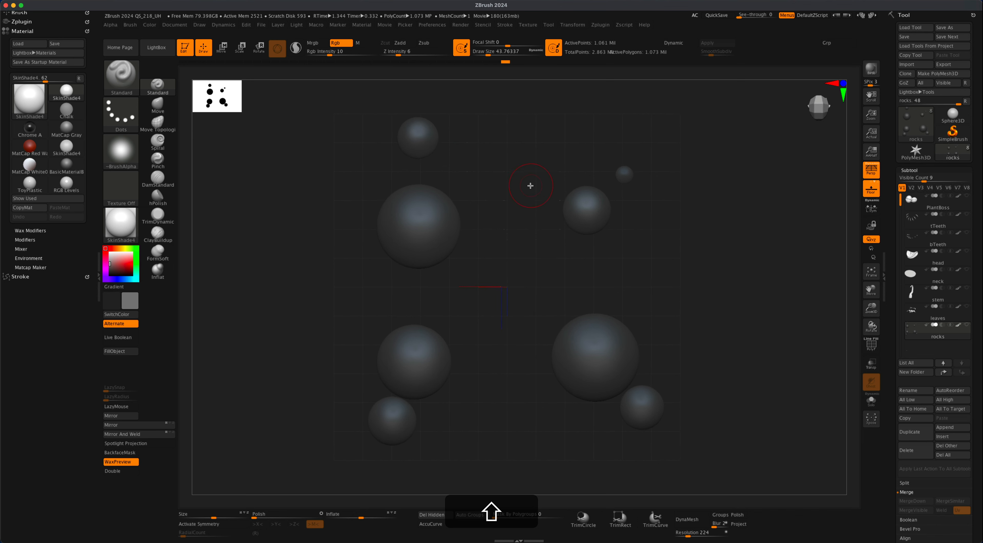
key(s)
click(527, 186)
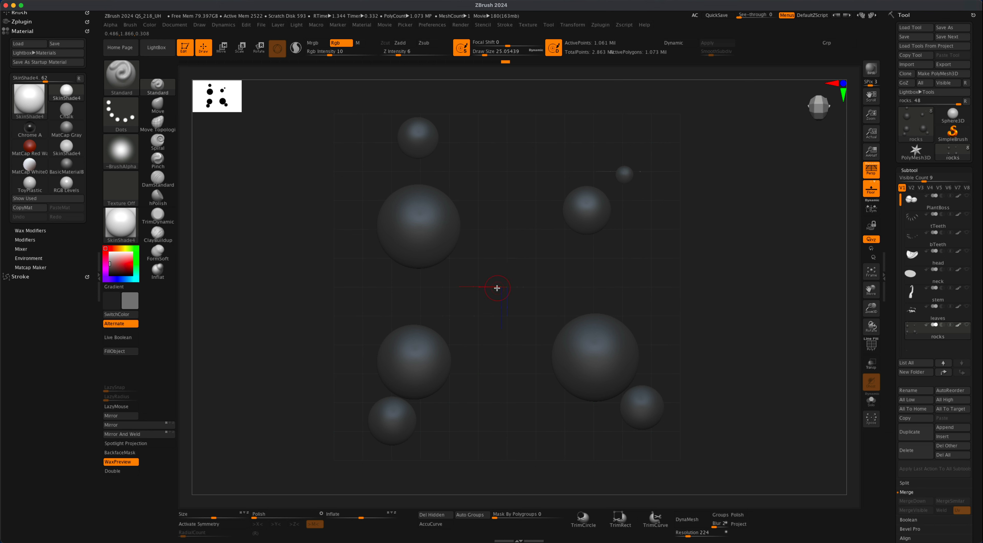
Choose a light grey of RGB 210, 210, 210 and paint brighter highlights at the rocks' centers with draw sizes of about 68 and 44.
key(s)
click(506, 287)
drag(111, 264, 103, 256)
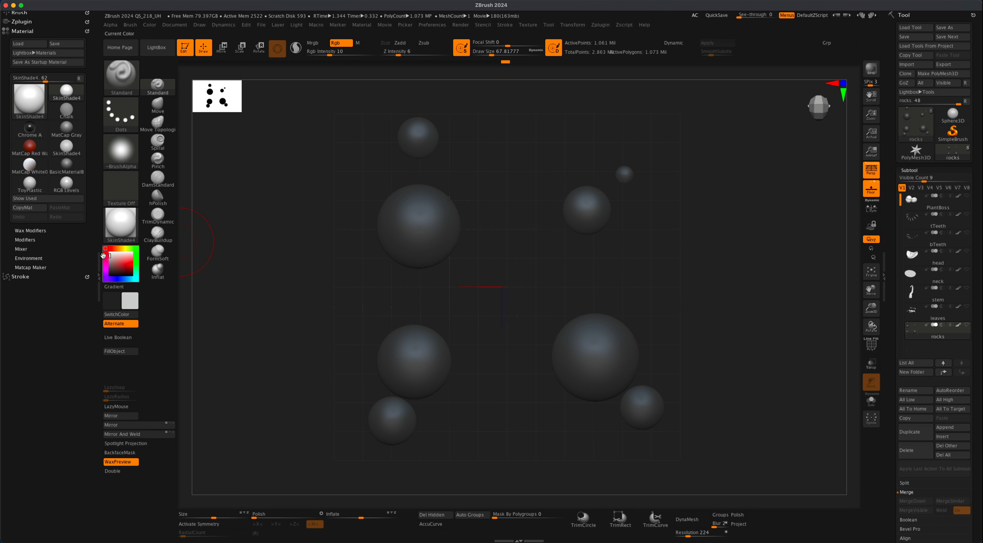
key(s)
click(285, 289)
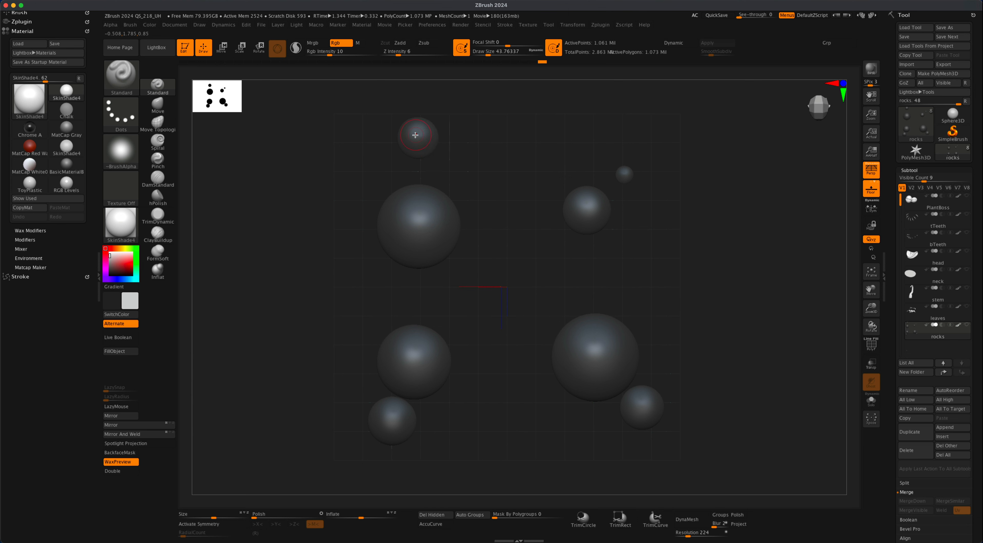
Set the draw size to 112 and undo the last light grey stroke on the rocks.
mouse_move(675, 240)
mouse_down()
mouse_move(676, 224)
mouse_move(684, 280)
mouse_move(690, 261)
mouse_move(660, 278)
mouse_move(695, 286)
mouse_up()
key(s)
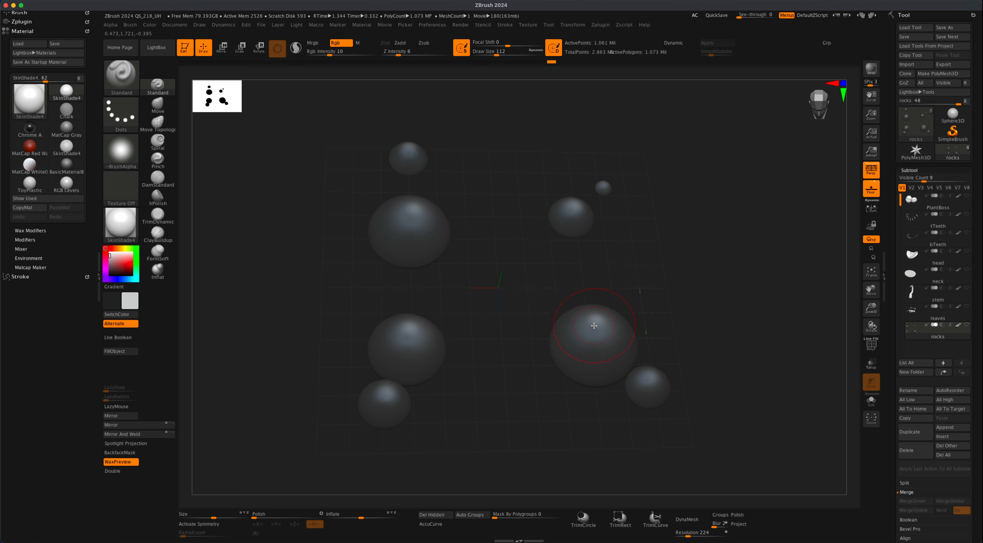
key(super+z)
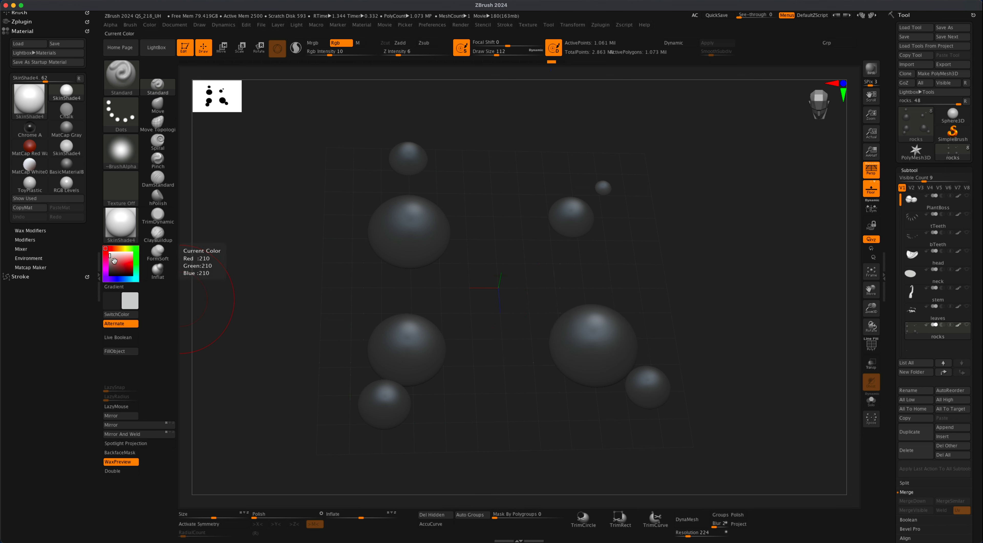
Pick a dark grey, set the RGB intensity to 5, and fill the rocks with it twice to mute the highlights.
click(108, 267)
mouse_move(108, 267)
mouse_down()
mouse_move(100, 255)
mouse_move(119, 262)
mouse_move(103, 267)
mouse_up()
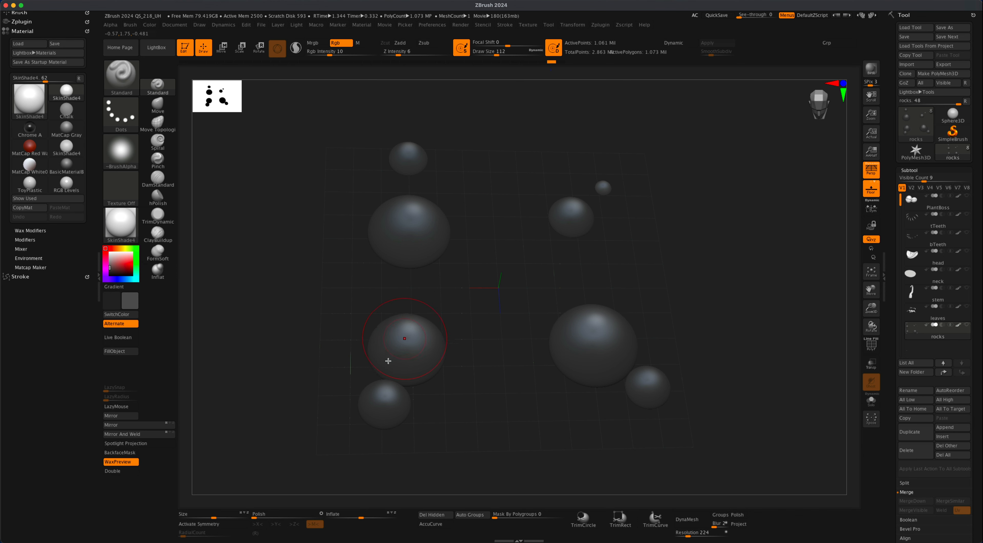
key(alt)
drag(329, 53, 312, 53)
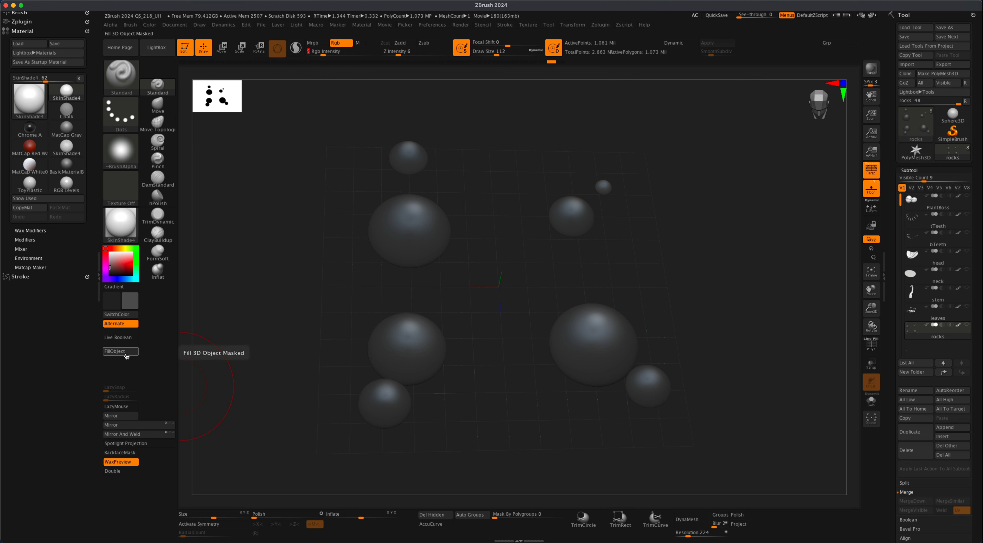
click(126, 355)
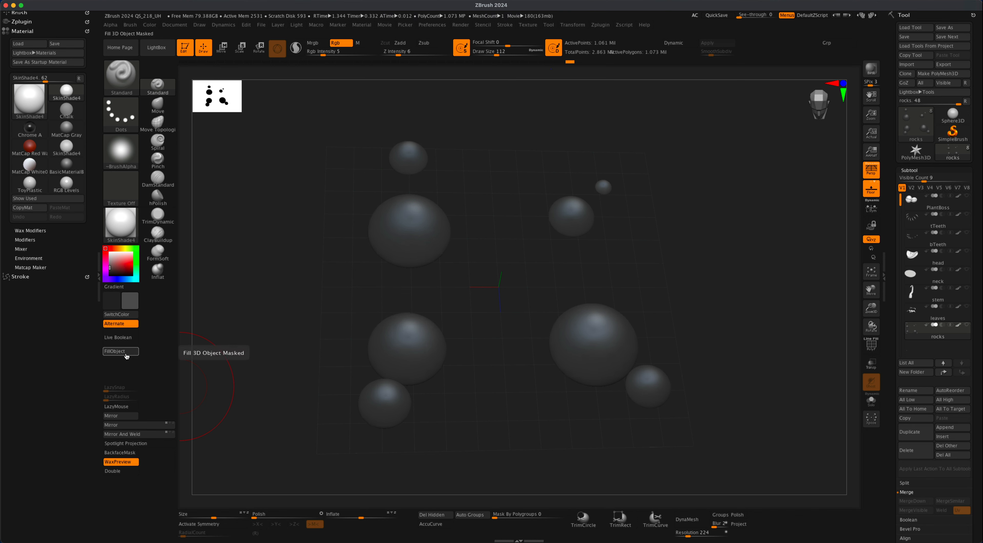
click(126, 355)
Darken the rocks slightly by filling them with a near-black color at RGB intensity 5.
mouse_move(488, 427)
mouse_down()
mouse_move(498, 384)
mouse_move(492, 397)
mouse_up()
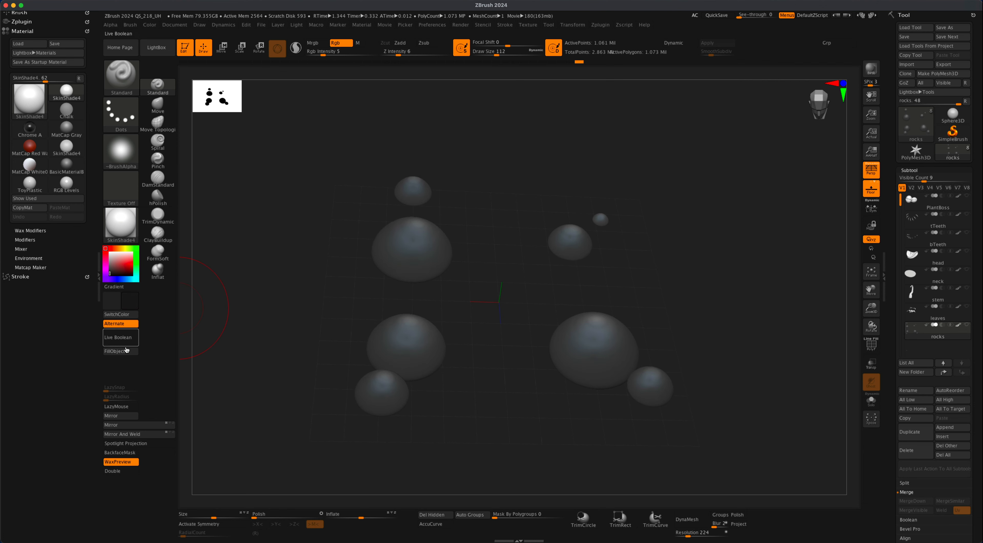
click(126, 352)
mouse_move(287, 325)
mouse_down()
mouse_move(283, 362)
mouse_move(295, 321)
mouse_up()
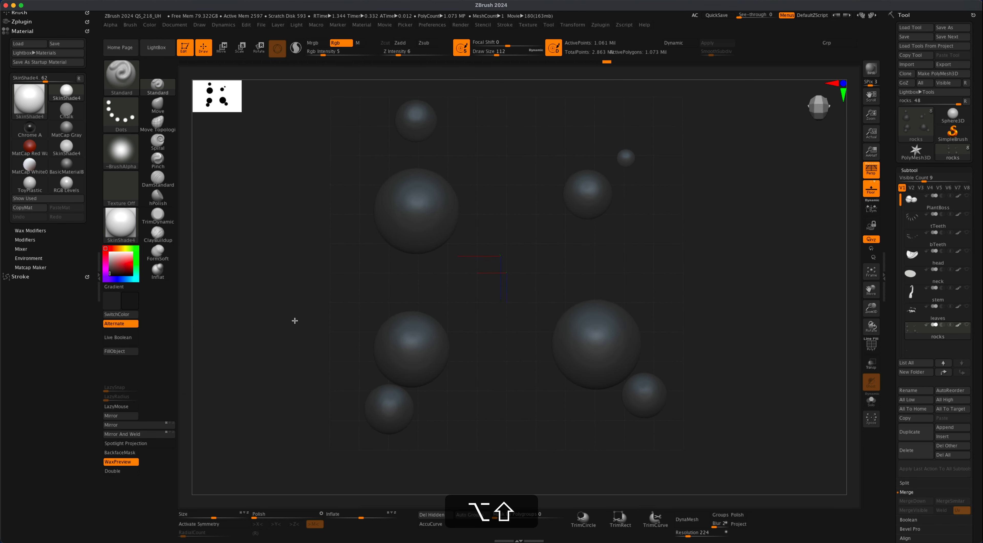
mouse_move(478, 359)
mouse_down()
mouse_move(500, 343)
mouse_move(500, 310)
mouse_move(489, 338)
mouse_up()
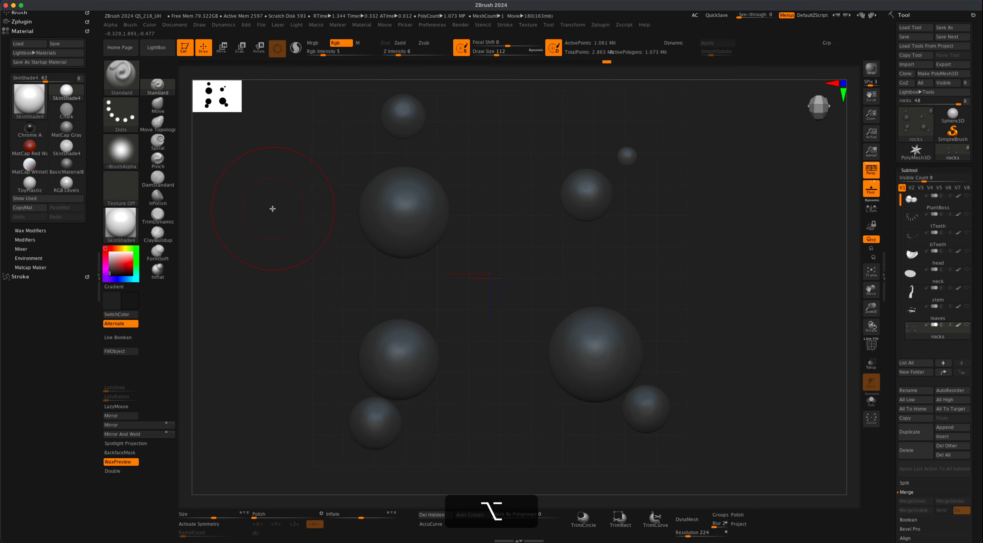
Set the brush to the Spray stroke with Alpha 08 and a draw size of about 177.
click(122, 114)
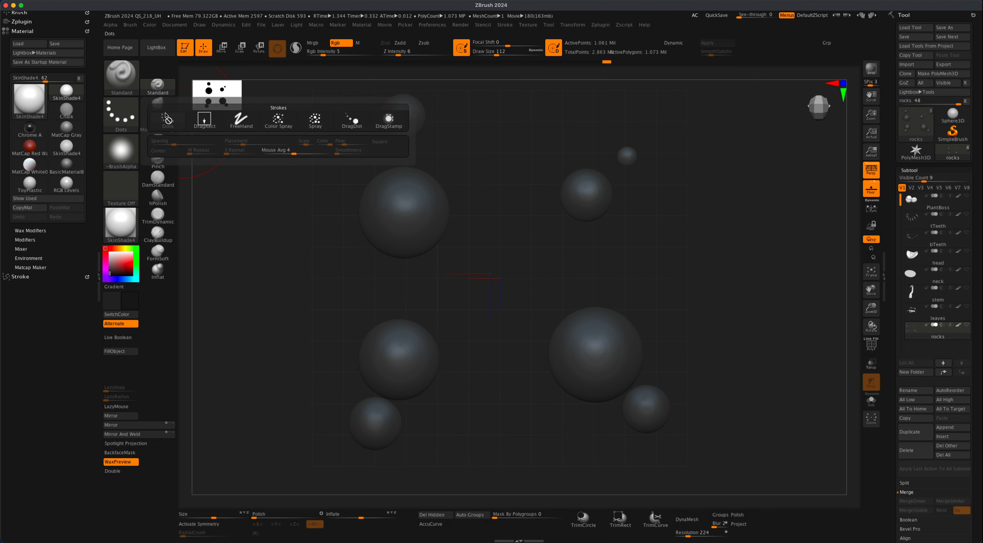
click(317, 121)
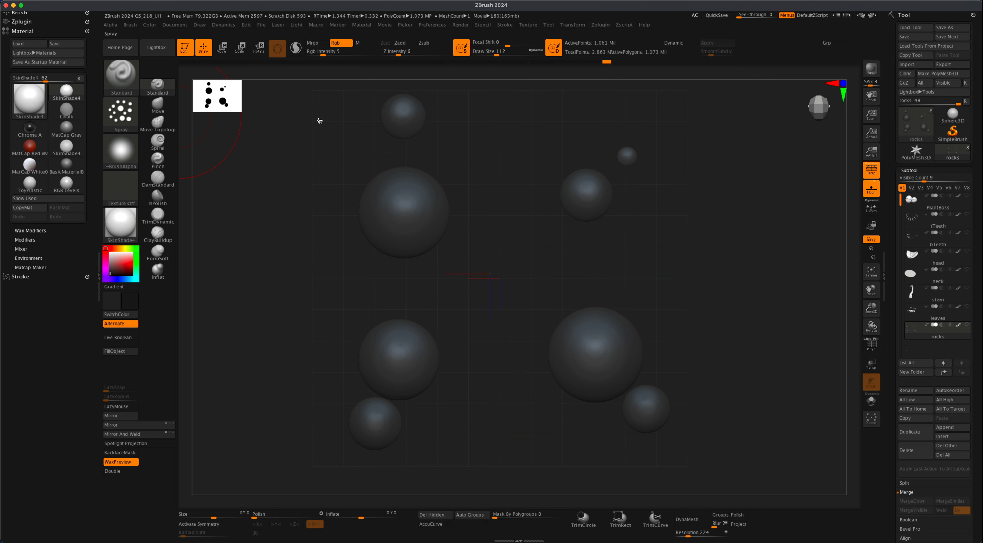
click(128, 151)
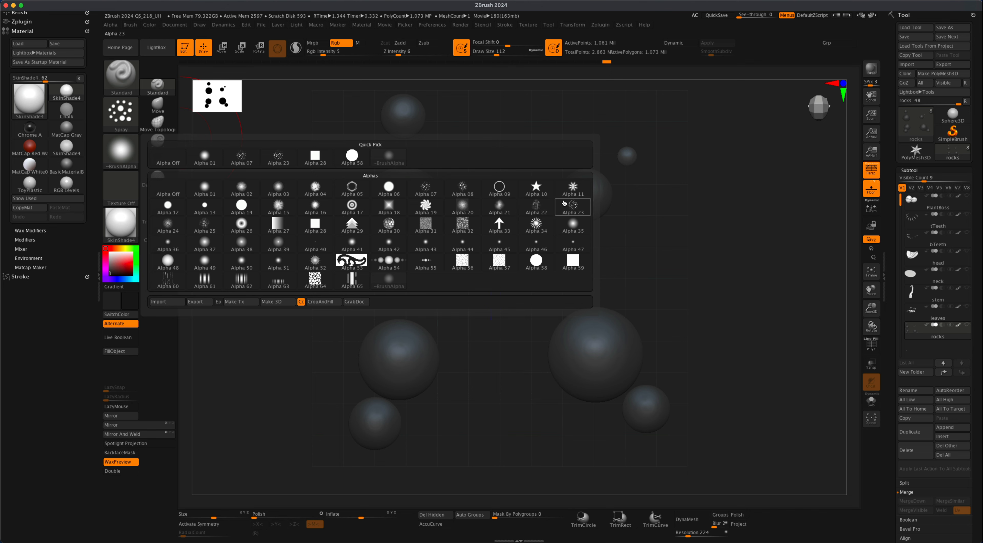
mouse_move(456, 189)
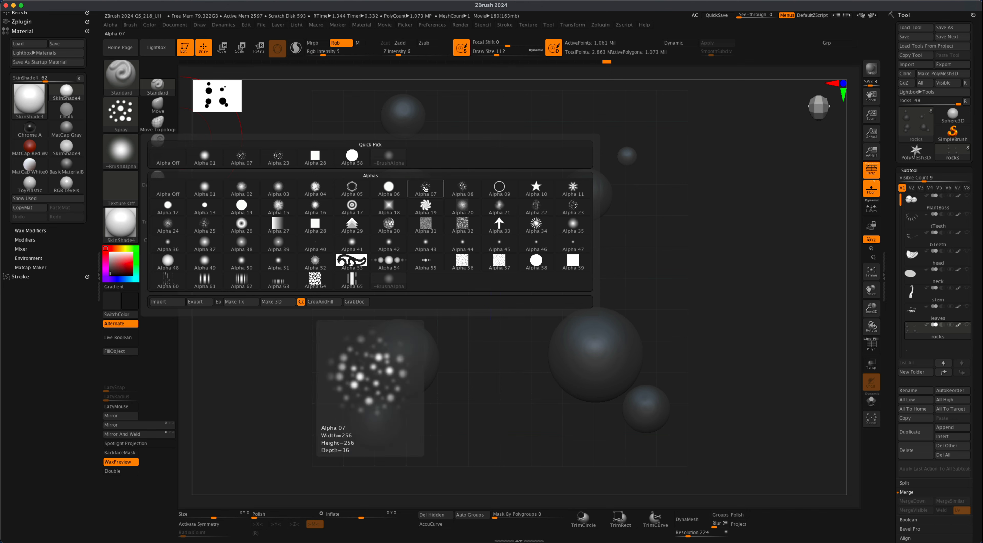
click(458, 189)
key(s)
drag(408, 212, 413, 212)
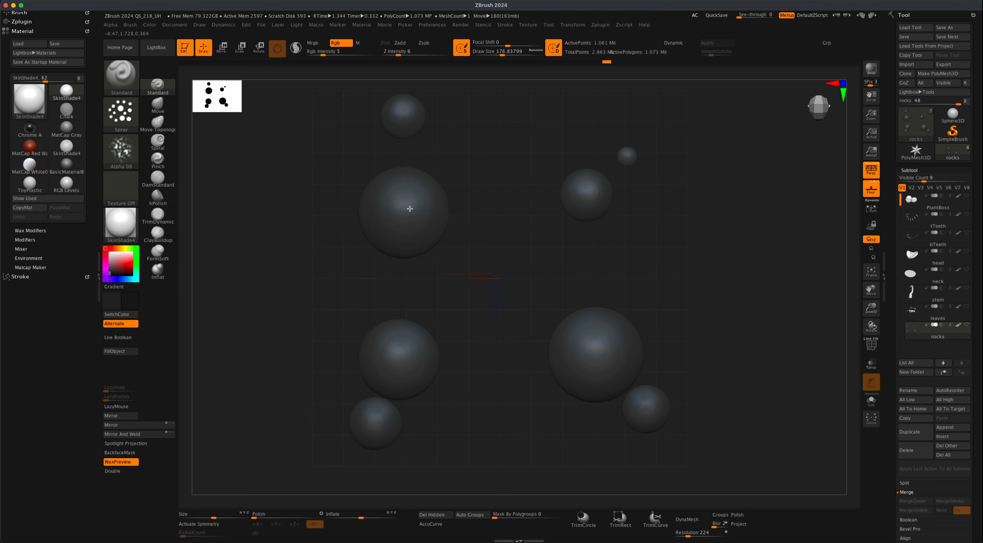
Set the Spray brush to medium grey with a draw size of about 116 and RGB intensity 10 for the rocks.
key(s)
drag(410, 208, 405, 208)
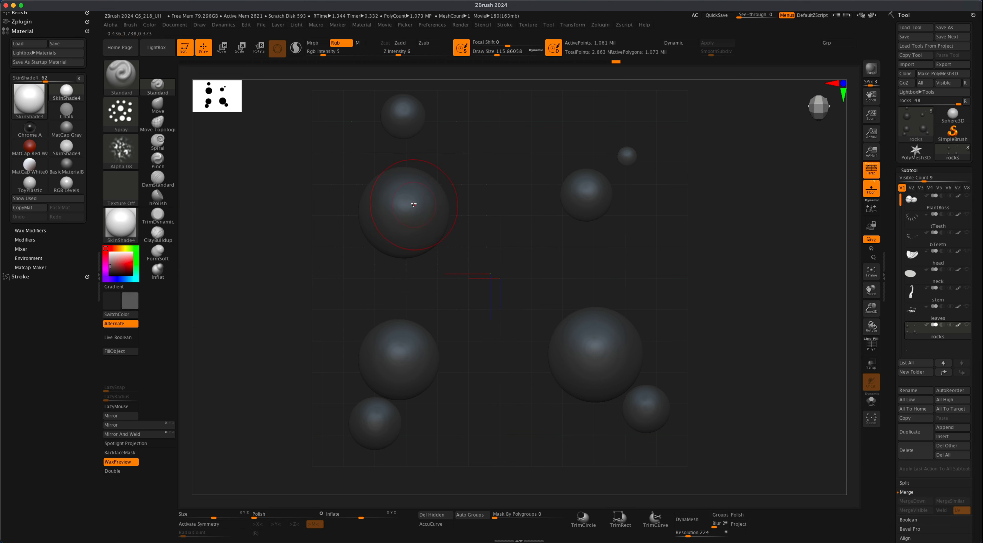
click(328, 53)
text(10)
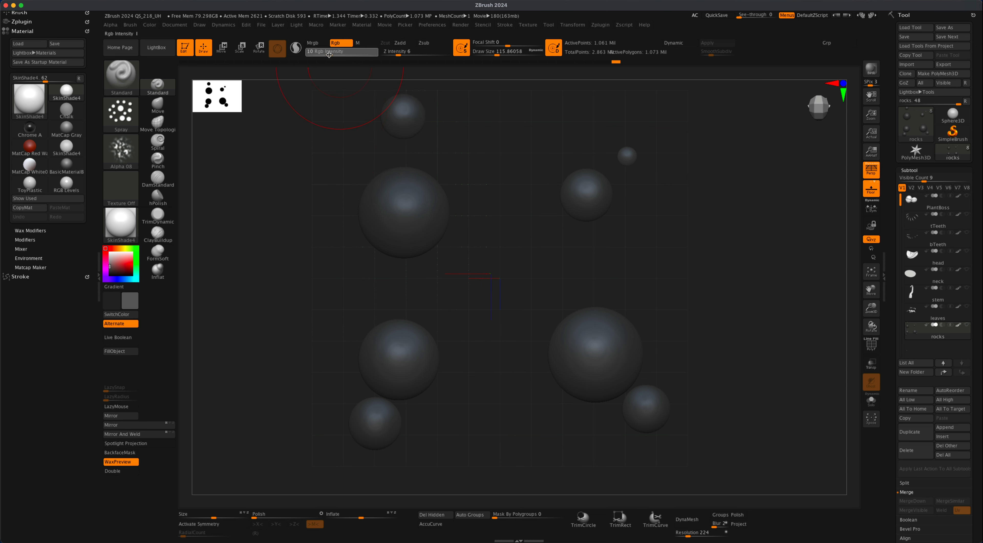
key(Return)
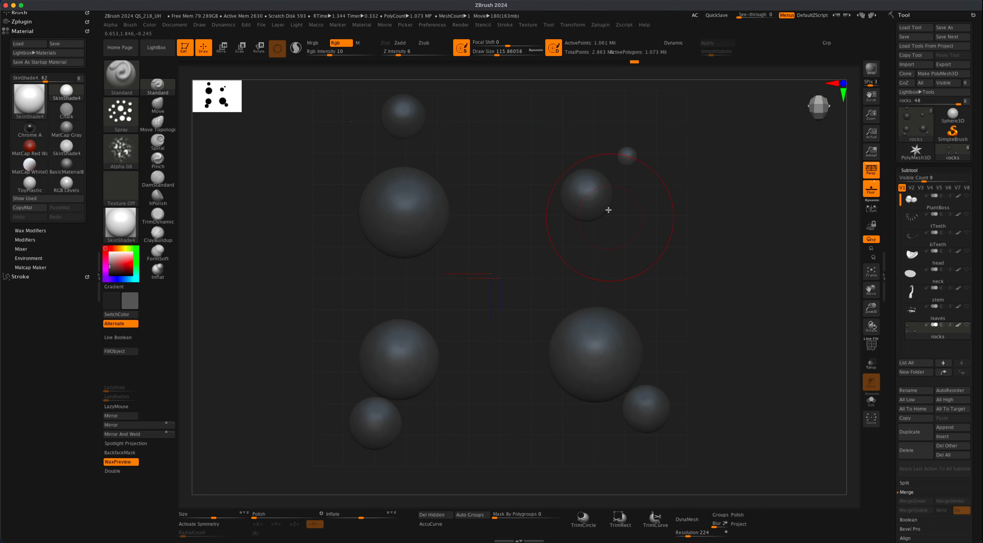
mouse_move(551, 143)
mouse_down()
mouse_move(389, 213)
mouse_move(412, 176)
mouse_move(305, 231)
mouse_move(305, 253)
mouse_move(299, 243)
mouse_up()
mouse_move(457, 330)
alt+mouse_down()
mouse_move(470, 330)
mouse_move(478, 303)
mouse_move(470, 325)
mouse_move(531, 345)
mouse_move(498, 346)
mouse_move(522, 342)
mouse_move(487, 355)
mouse_move(490, 369)
mouse_move(487, 357)
mouse_move(379, 334)
alt+mouse_up()
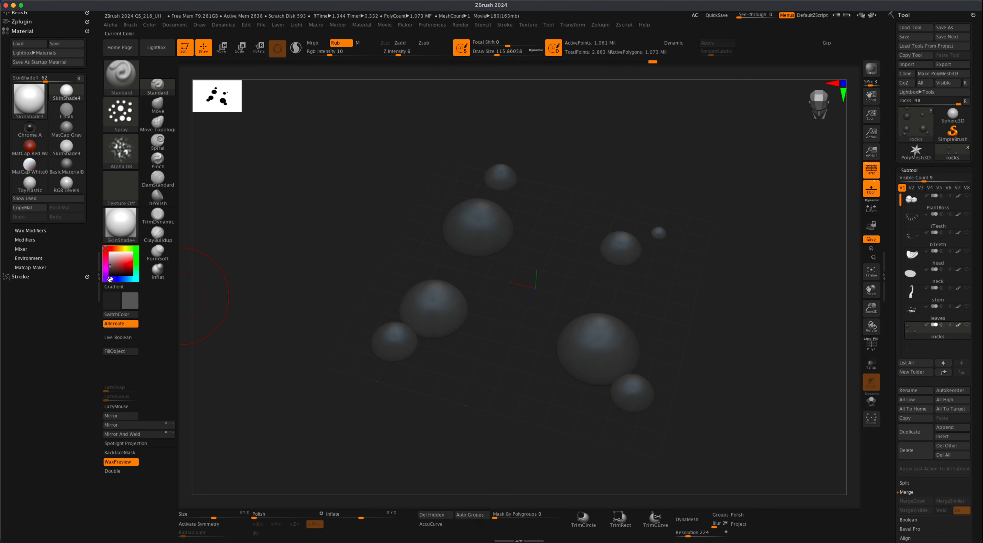
Pick a dark desaturated blue, set the RGB intensity to 5, and fill the rocks to tint them.
drag(128, 282, 125, 283)
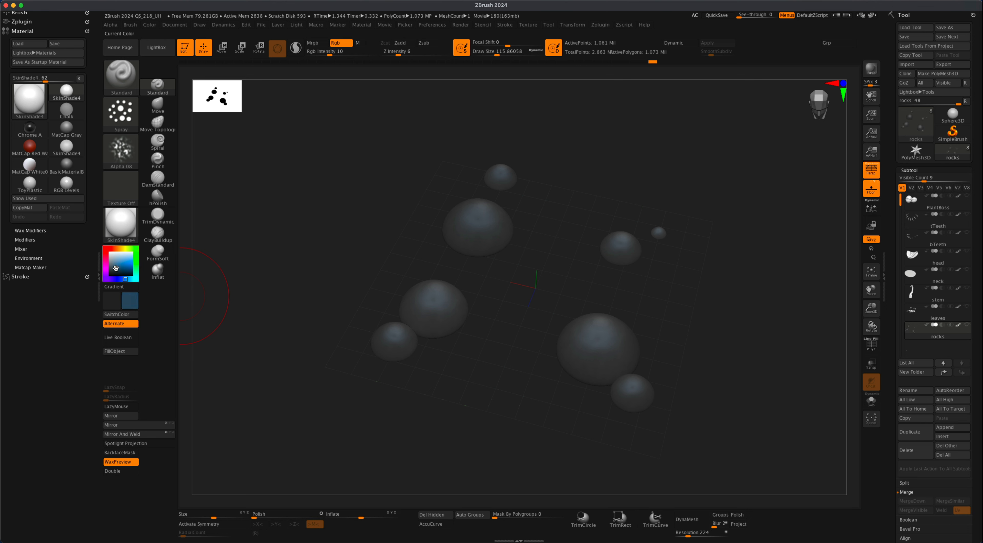
drag(328, 53, 328, 54)
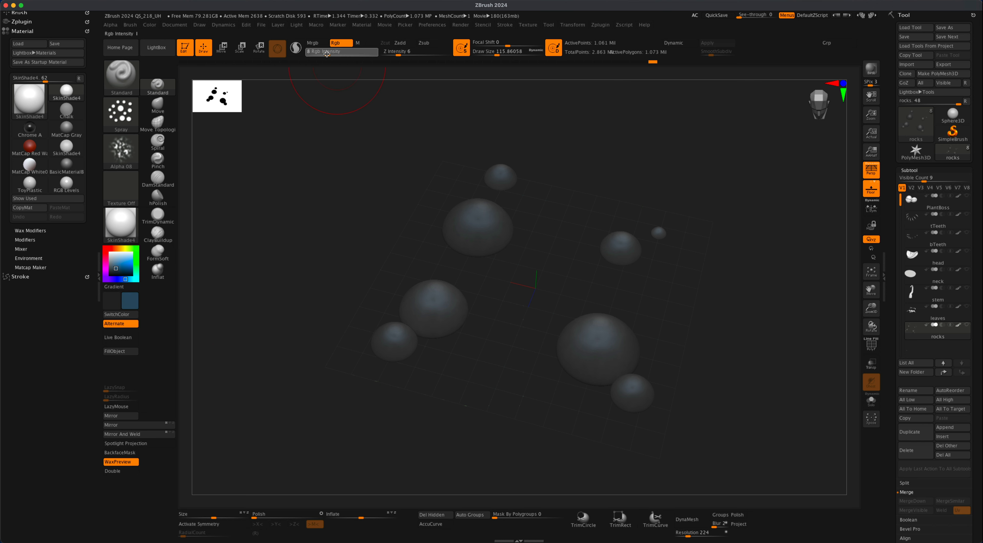
drag(323, 52, 324, 53)
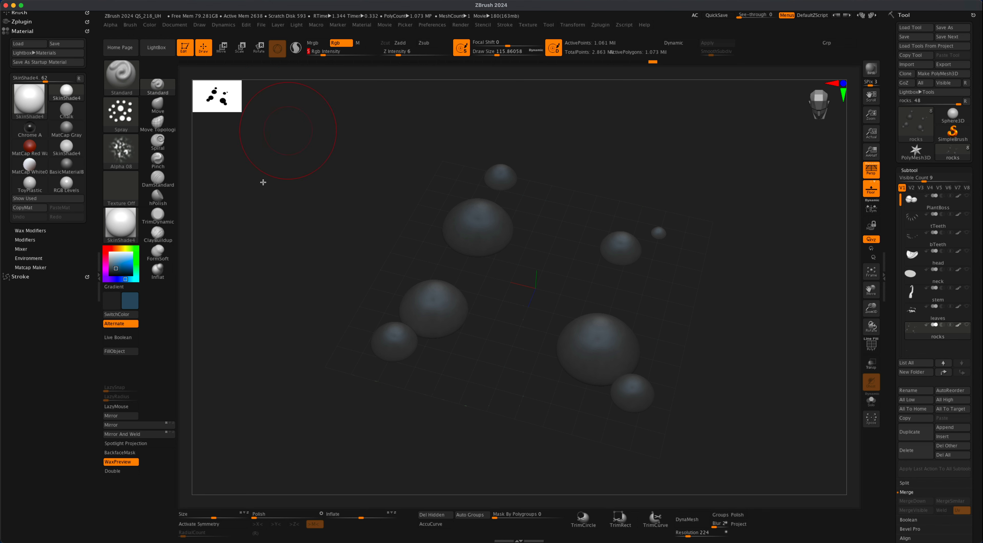
click(131, 353)
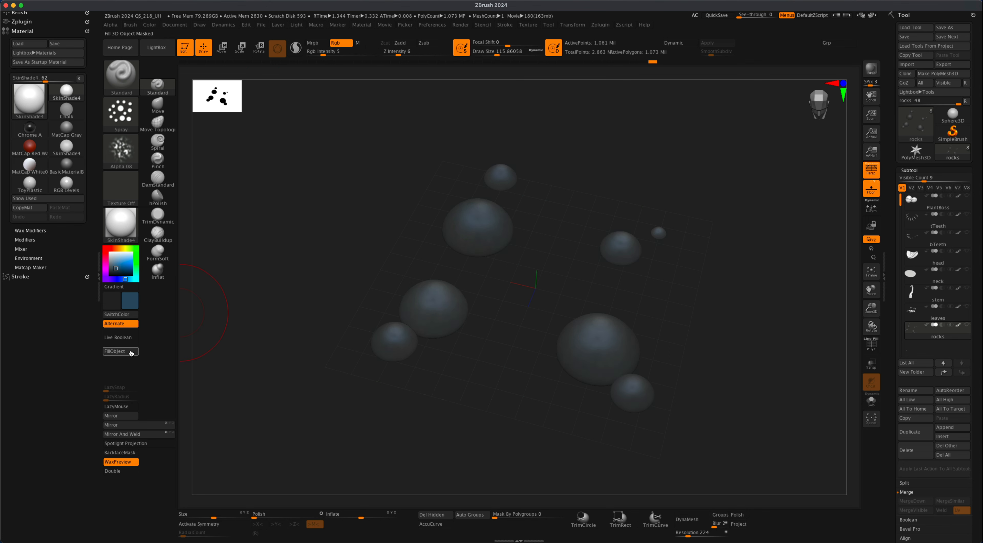
drag(364, 389, 362, 385)
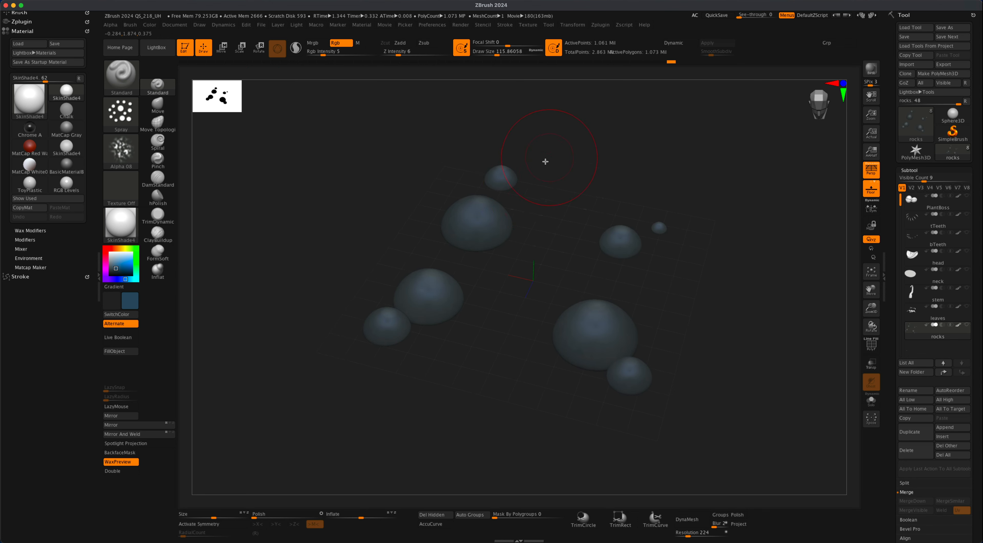
drag(504, 334, 486, 383)
drag(692, 369, 757, 338)
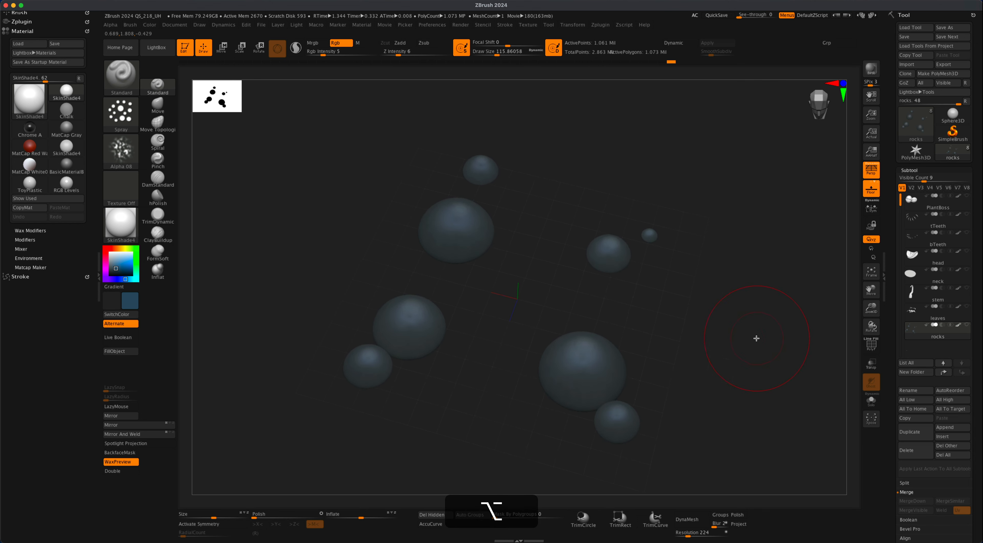
Make the leaves the active subtool and keep the rocks visible beside them.
mouse_move(963, 316)
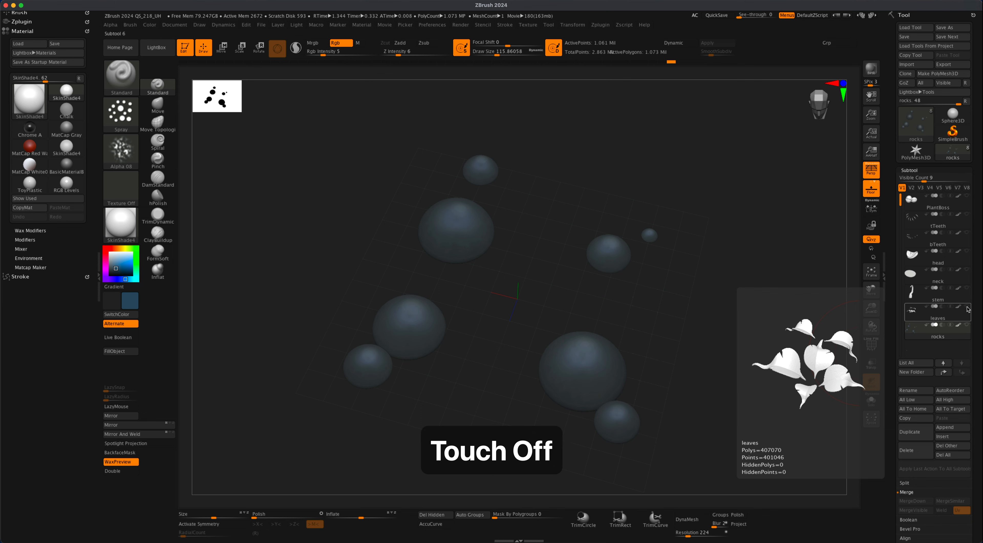
click(950, 317)
drag(759, 402, 763, 367)
click(967, 324)
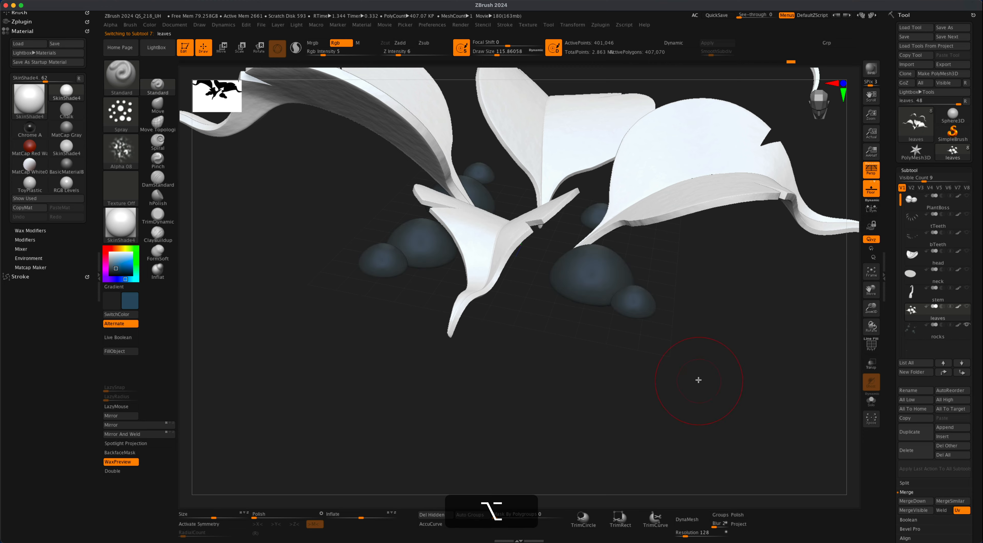
alt+drag(698, 378, 842, 352)
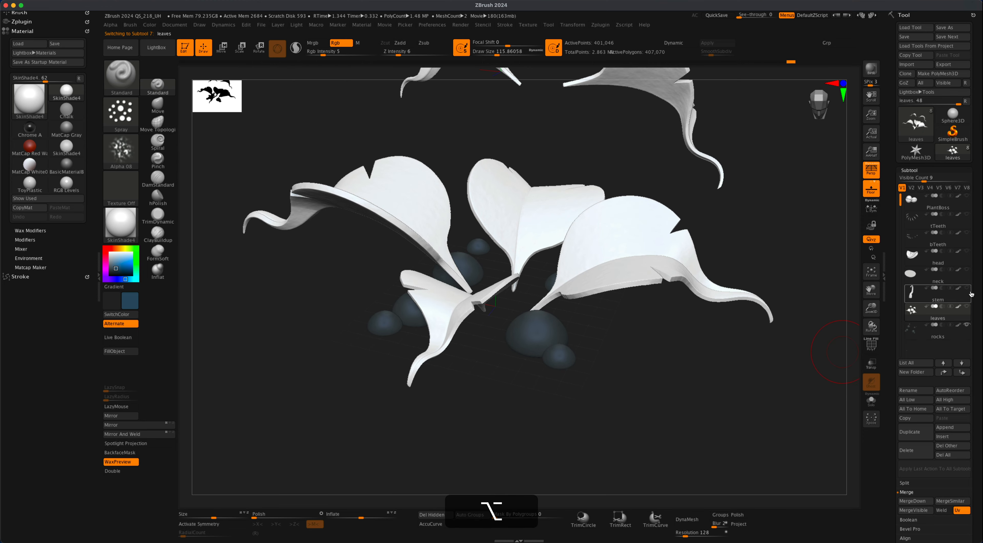
Show the stem, neck, head and PlantBoss eye subtools so the plant is visible without its teeth.
click(967, 289)
mouse_move(779, 378)
alt+mouse_down()
mouse_move(777, 352)
mouse_move(768, 421)
mouse_move(746, 356)
mouse_move(764, 408)
mouse_move(723, 397)
mouse_move(754, 388)
mouse_move(756, 372)
mouse_move(771, 365)
alt+mouse_up()
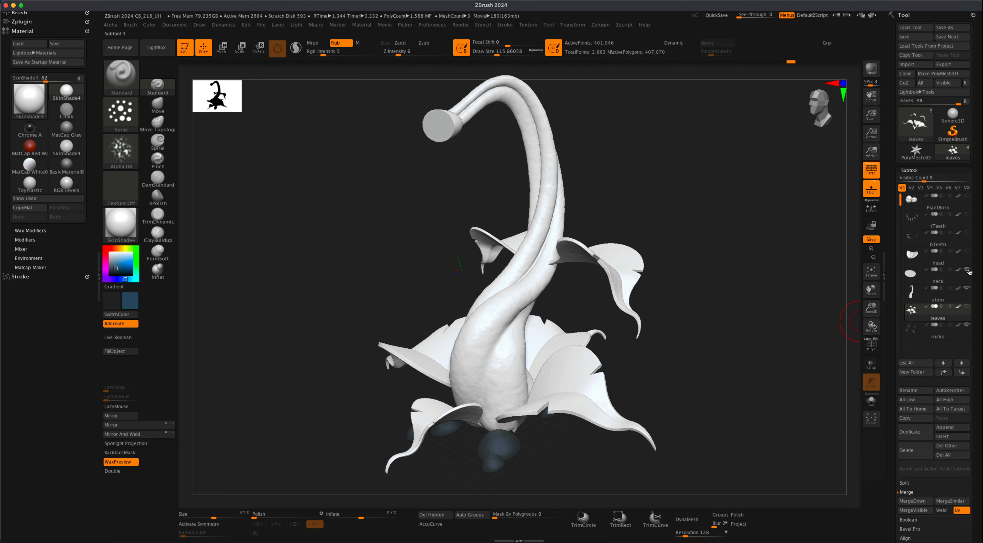
click(967, 252)
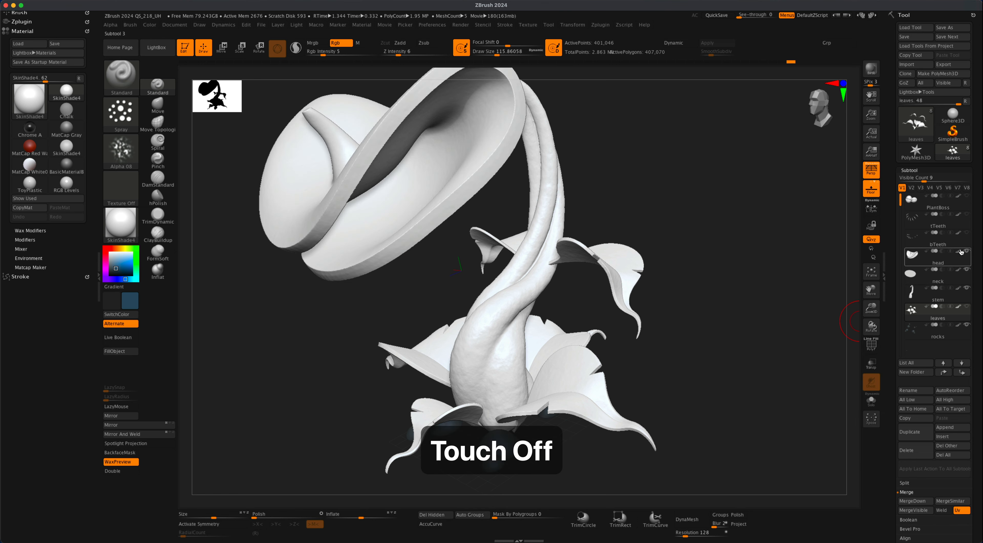
click(967, 195)
drag(718, 360, 745, 323)
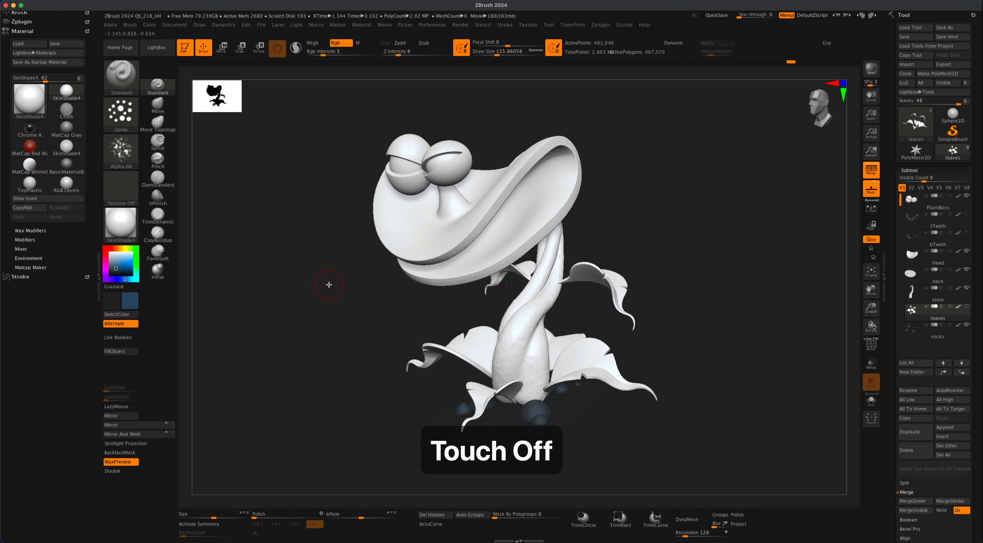
drag(329, 284, 474, 294)
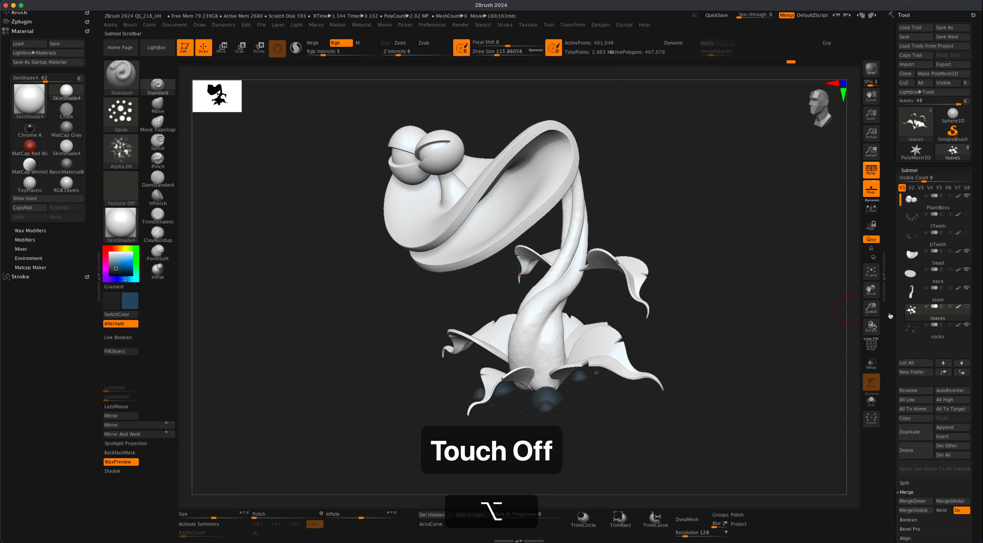
Pick a dark grey-green of RGB 81, 89, 73, set the RGB intensity to 100, and fill the leaves.
click(133, 252)
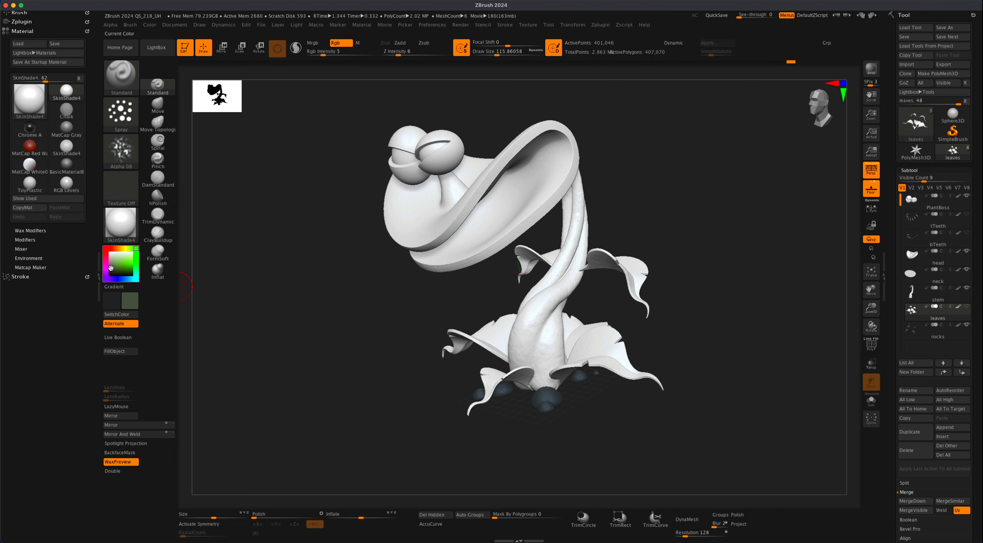
mouse_move(111, 268)
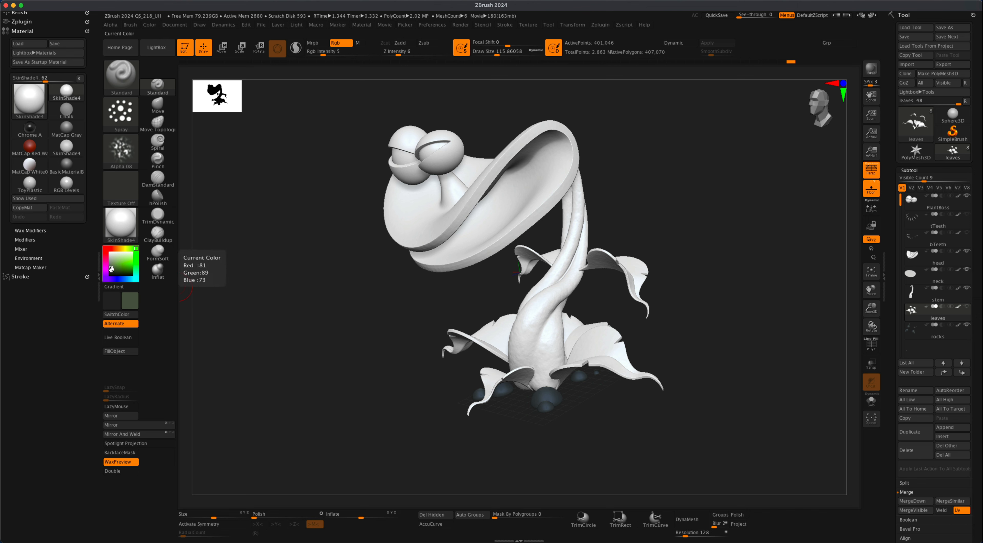
alt+drag(347, 314, 355, 324)
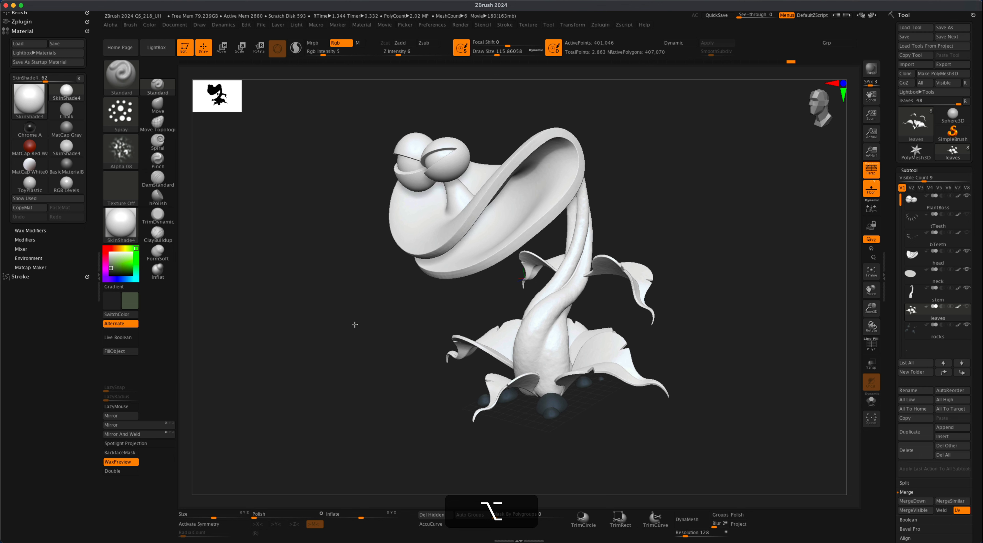
drag(324, 55, 386, 56)
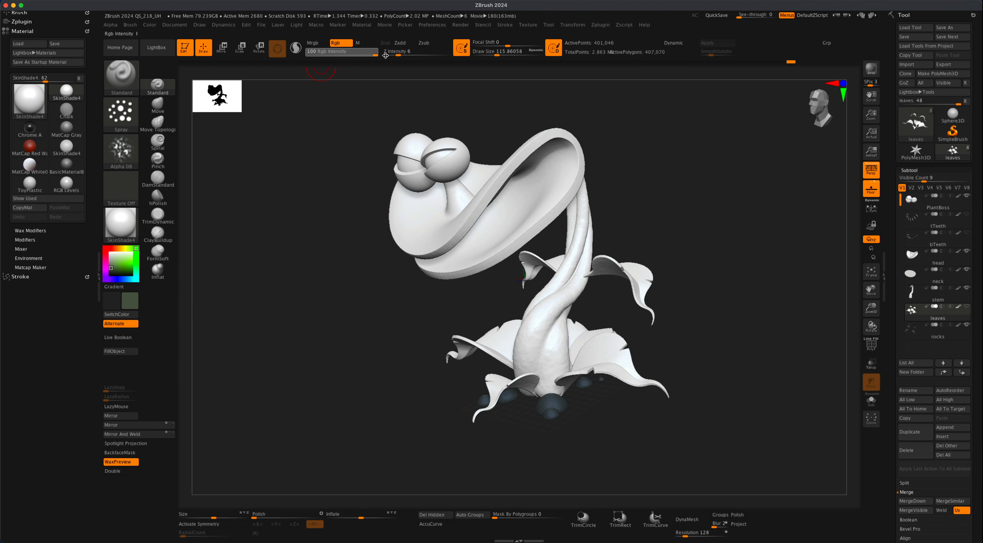
click(115, 351)
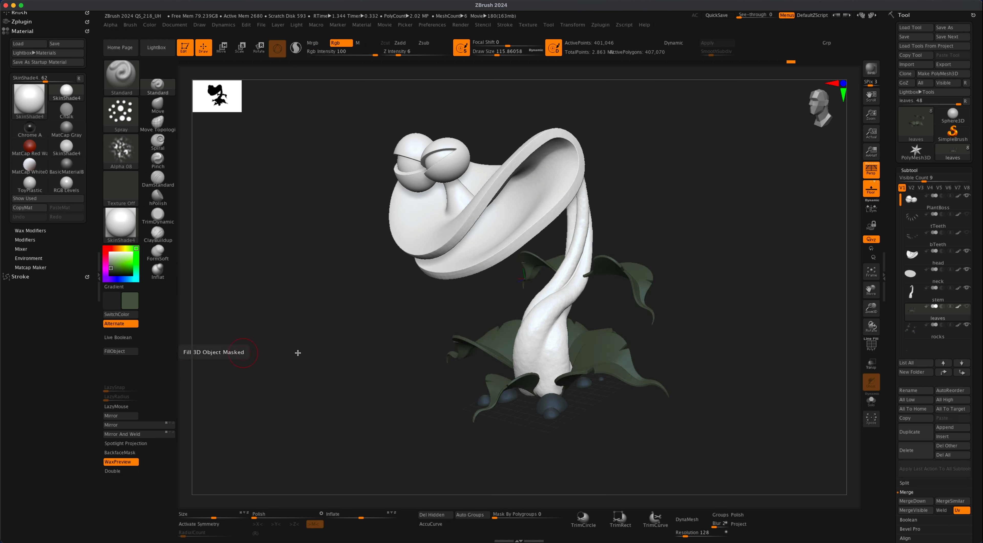
mouse_move(297, 347)
alt+mouse_down()
mouse_move(326, 355)
mouse_move(309, 354)
alt+mouse_up()
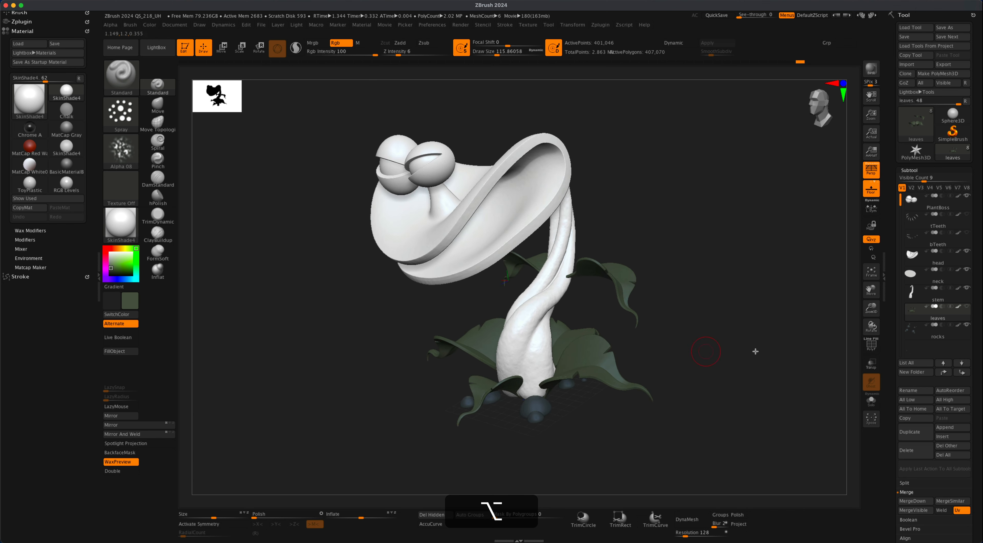
Fill the stem and neck subtools with the same dark green and show the leaves again.
click(965, 297)
click(116, 351)
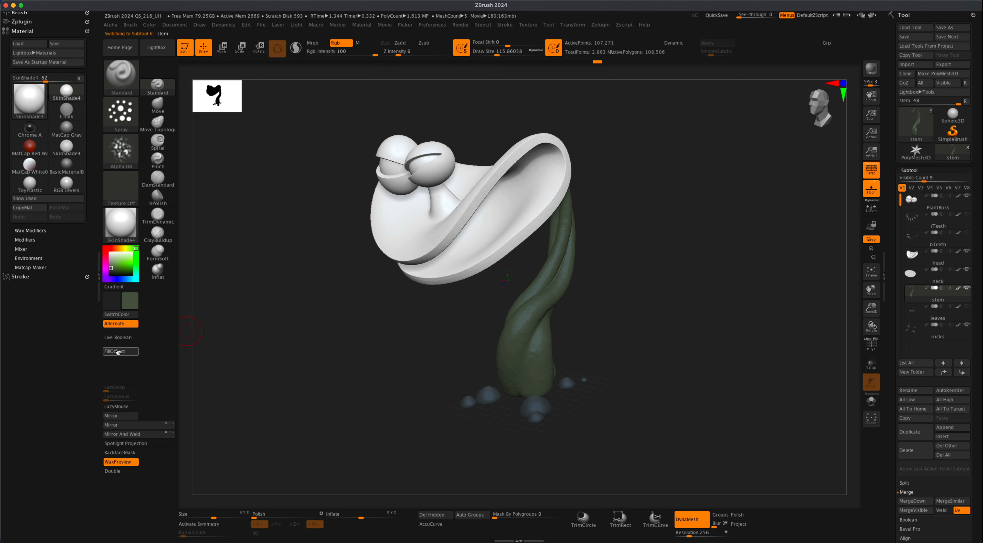
click(968, 307)
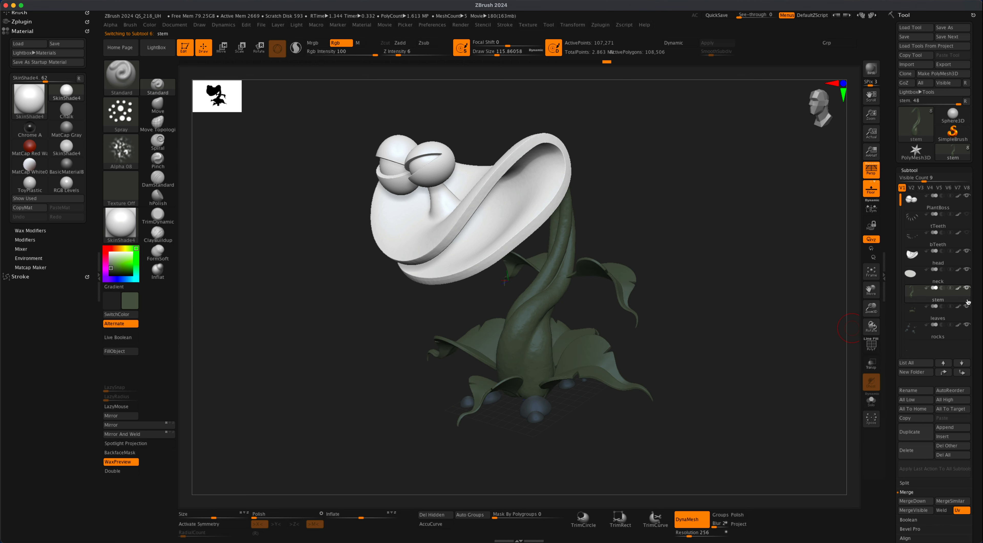
click(966, 280)
click(120, 353)
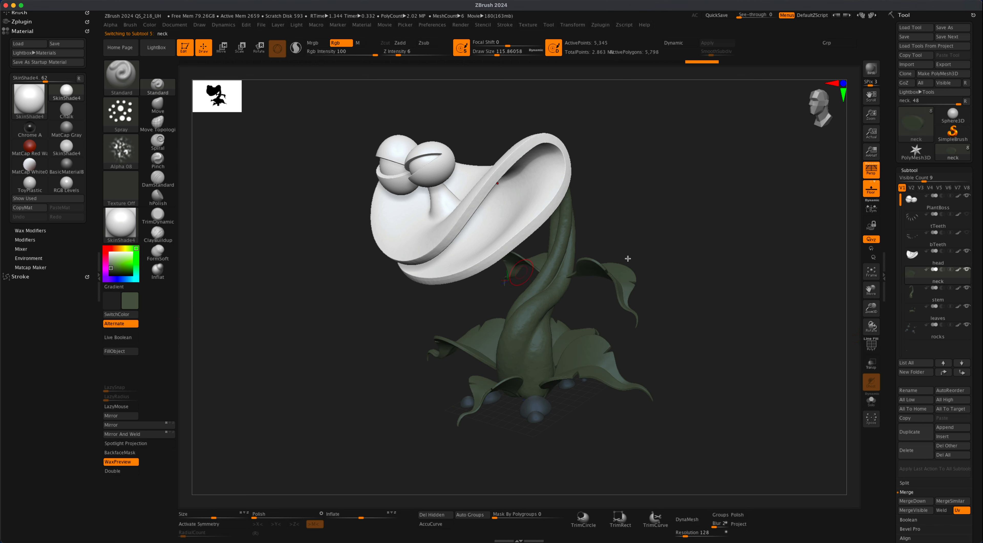
Fill the head and PlantBoss eye subtools with the same dark grey-green.
click(942, 258)
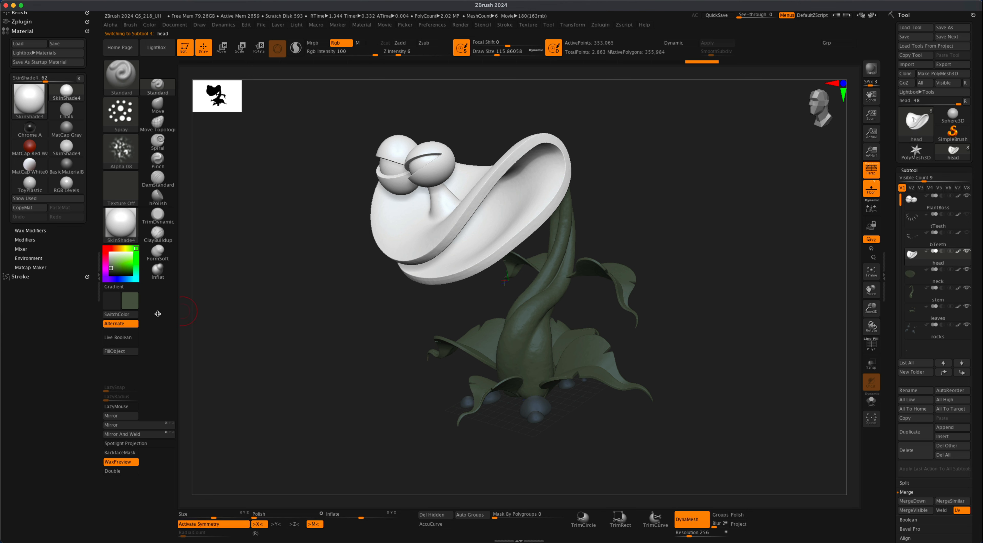
click(120, 351)
click(939, 203)
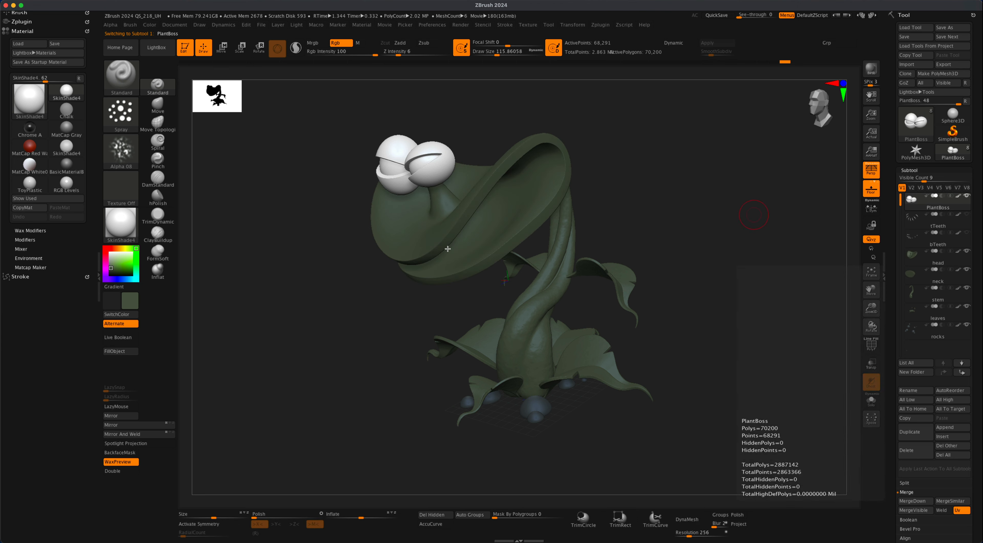
click(127, 352)
mouse_move(328, 351)
mouse_down()
mouse_move(325, 366)
mouse_move(340, 333)
mouse_move(321, 335)
mouse_up()
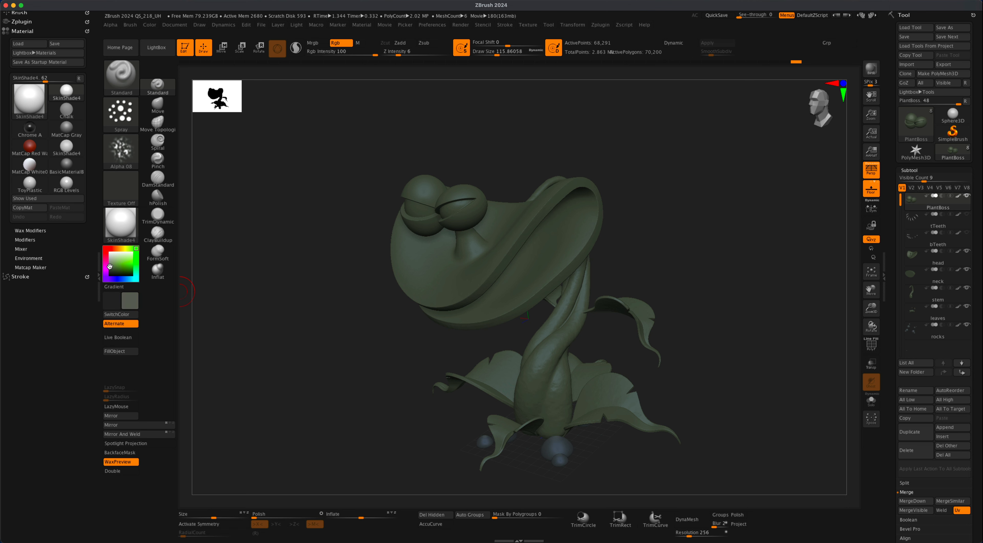
Pick a greyer green, set the draw size to about 239, and undo the test spray stroke on the eyes.
key(s)
drag(327, 281, 329, 280)
mouse_move(363, 202)
mouse_down()
mouse_move(345, 310)
mouse_move(394, 175)
mouse_up()
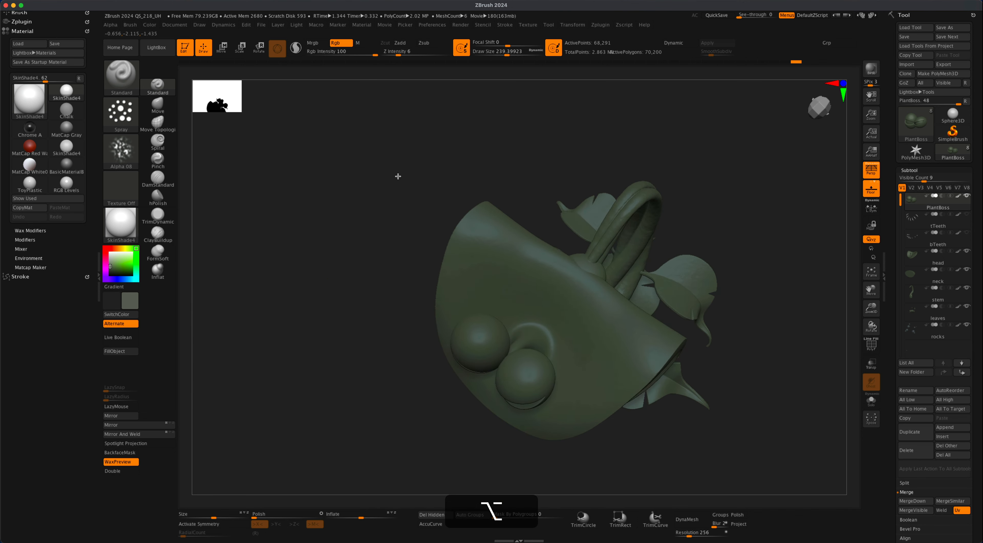
alt+drag(478, 333, 452, 341)
key(super+z)
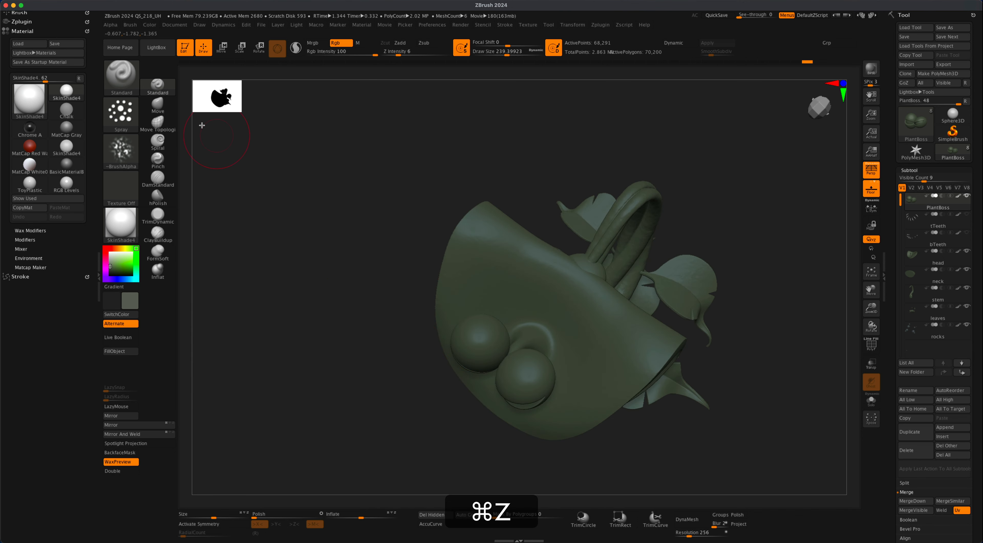
Switch the brush to the soft Alpha 01 with the Dots stroke.
click(120, 150)
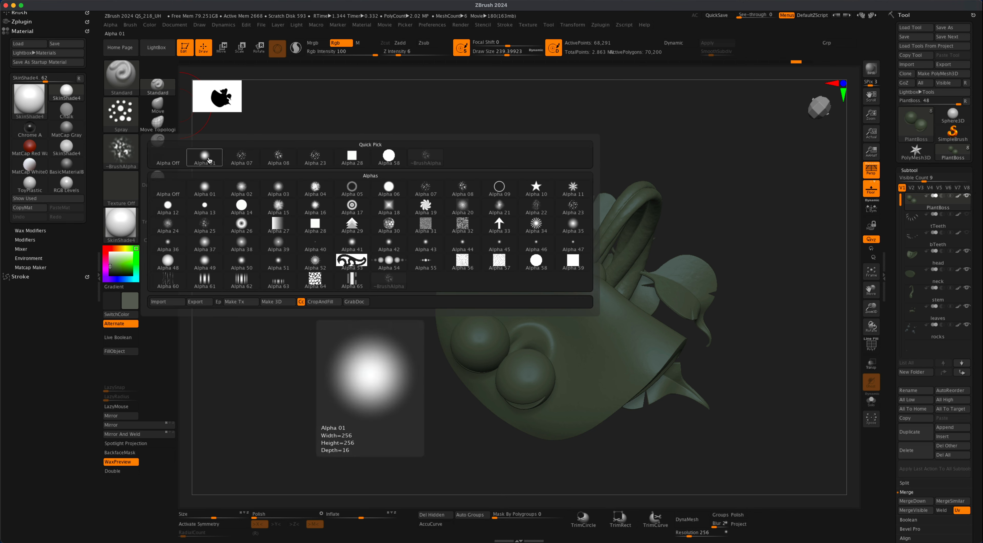
click(216, 163)
click(138, 122)
click(205, 121)
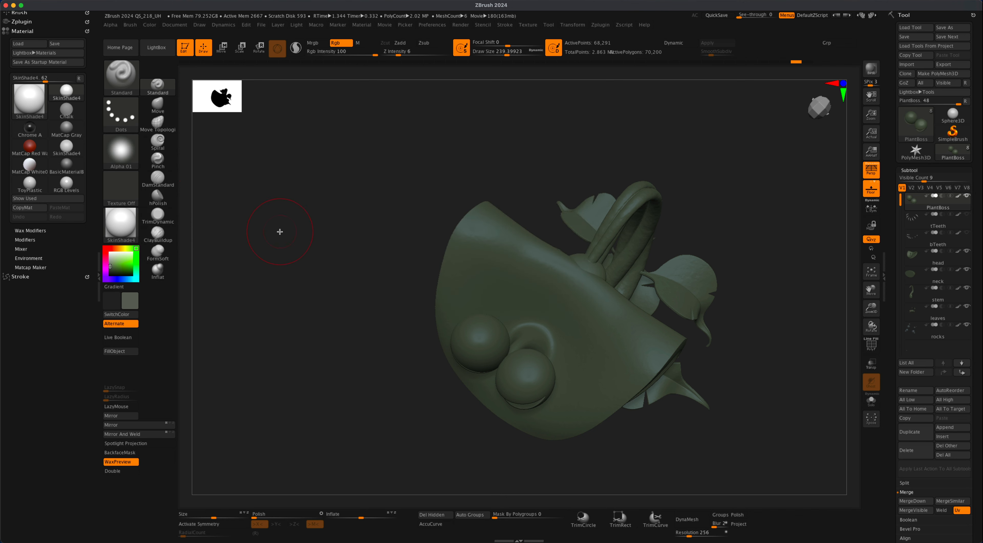
Pick a slightly lighter green of RGB 93, 105, 81 and undo the last test strokes on the eyes.
drag(369, 343, 362, 307)
key(super+z)
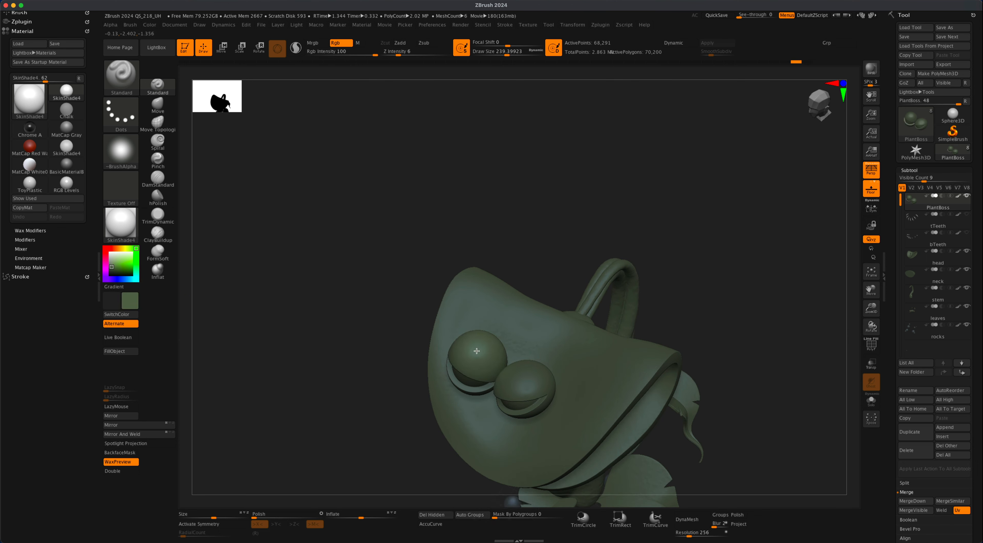
key(super+z)
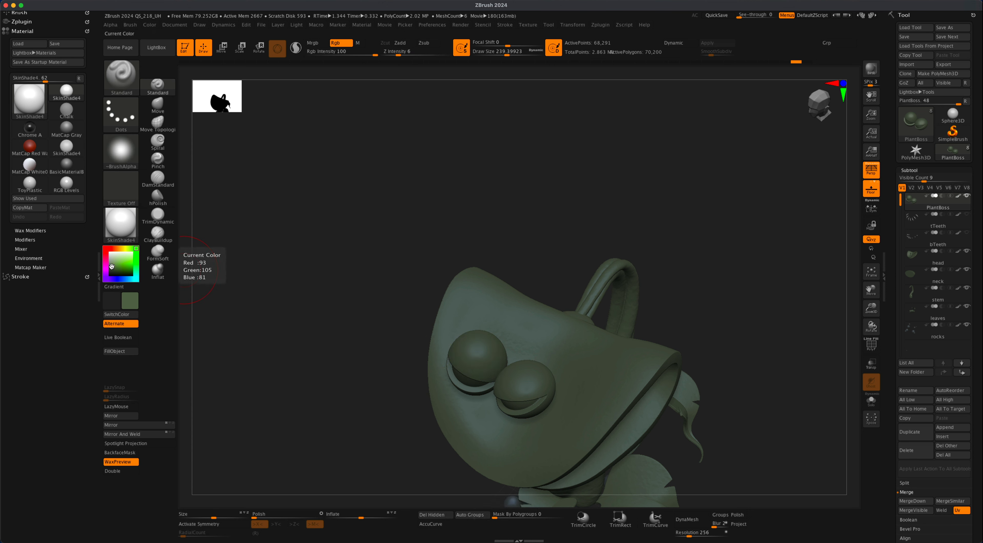
Pick a greyer green for the lighter shading and undo the test spray strokes on the eyes.
key(super+z)
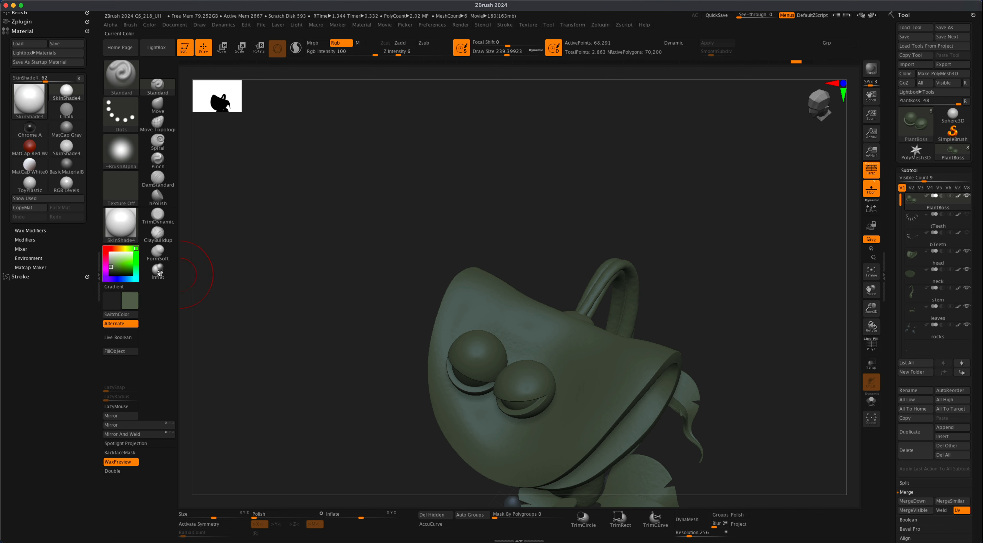
key(super+z)
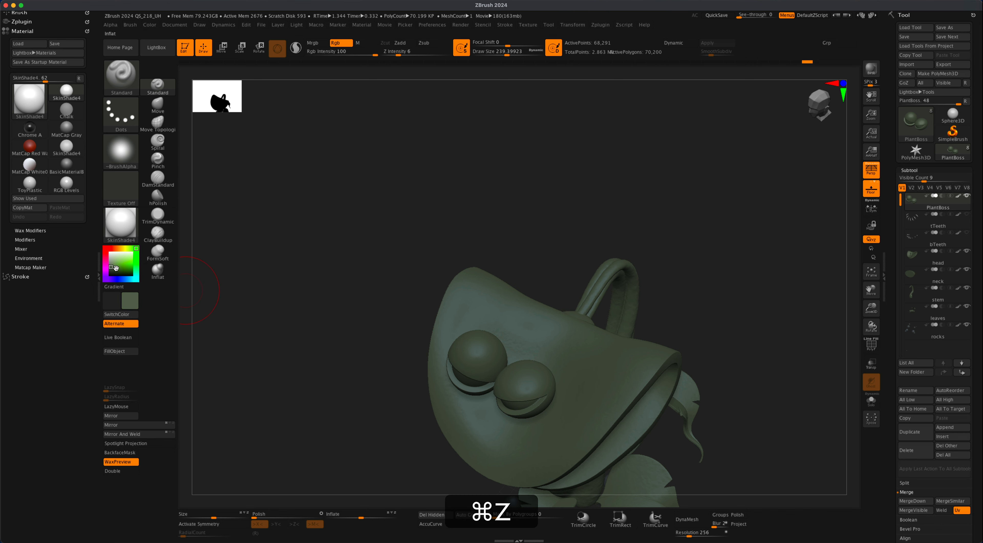
click(477, 347)
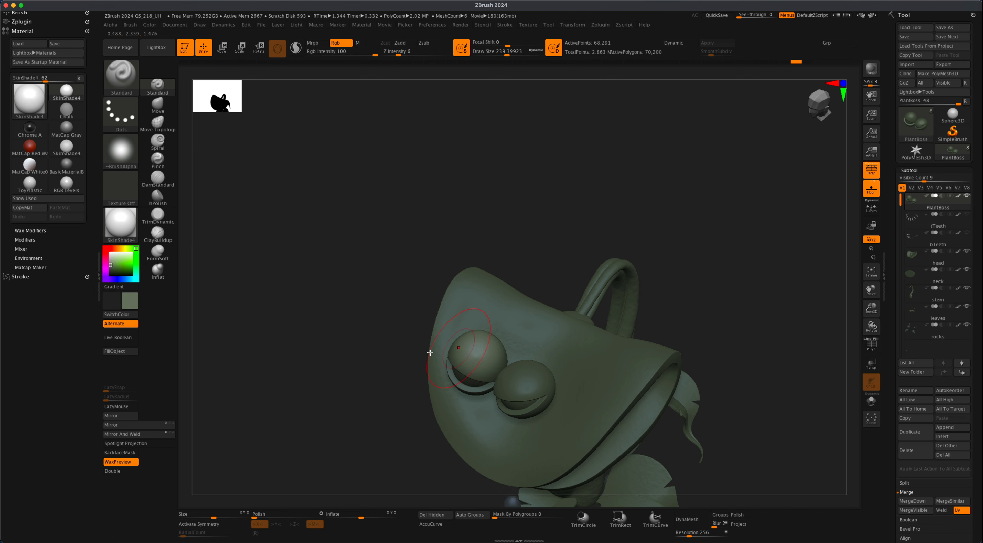
mouse_move(404, 354)
mouse_down()
mouse_move(362, 360)
mouse_move(369, 367)
mouse_move(365, 357)
mouse_up()
key(super+z)
Set the draw size to about 187 and undo the new test spray strokes on the eye.
key(s)
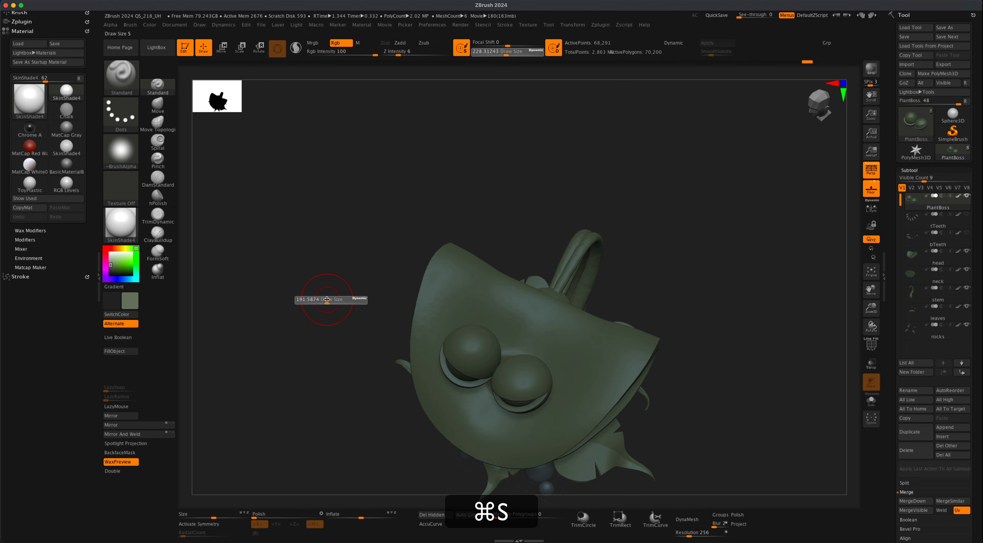
drag(330, 301, 327, 301)
click(472, 348)
key(super+z)
click(473, 346)
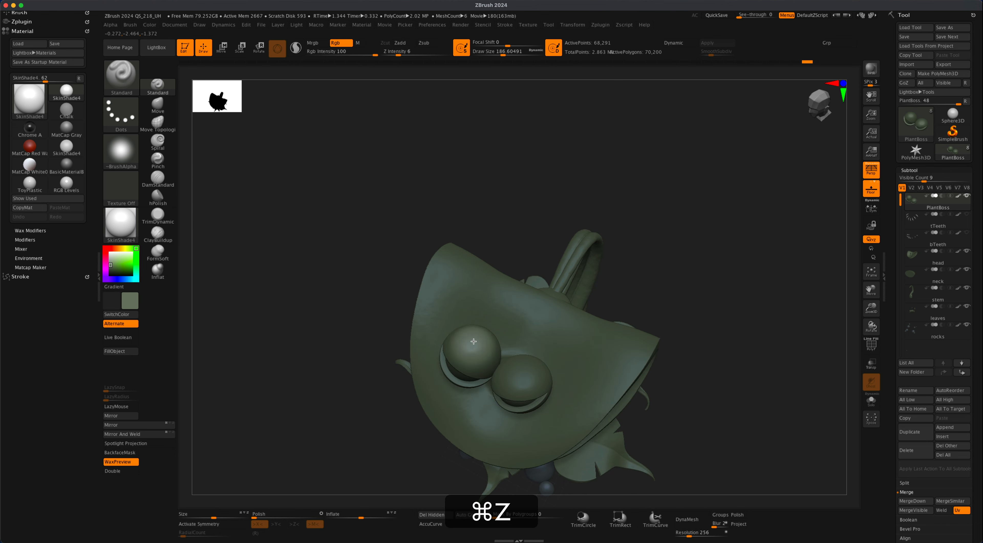
key(super+z)
Lower the RGB intensity to 34 and spray the grey-green onto the upper surface of both eyes.
drag(372, 55, 349, 55)
click(472, 340)
click(524, 369)
mouse_move(336, 395)
mouse_down()
mouse_move(309, 323)
mouse_move(332, 343)
mouse_up()
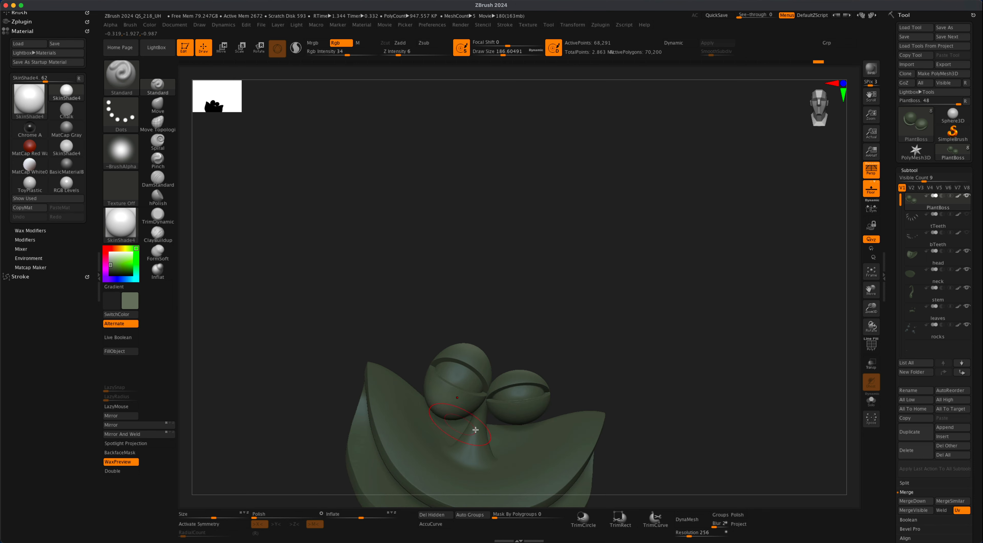
Select the head subtool, set the draw size to about 567 and spray the lighter grey-green over the head.
mouse_move(702, 374)
mouse_down()
mouse_move(626, 391)
mouse_move(679, 394)
mouse_move(720, 335)
mouse_move(472, 383)
mouse_up()
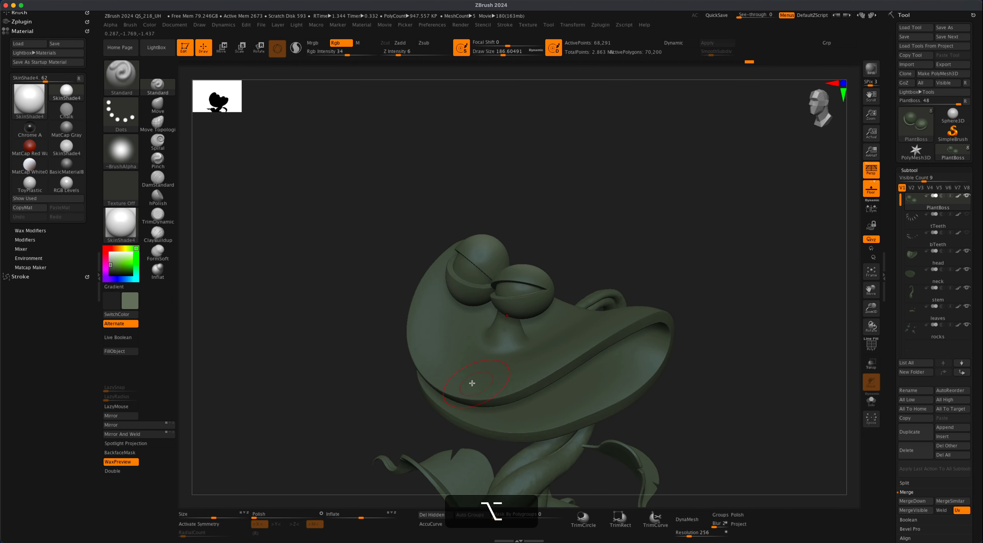
alt+click(465, 361)
mouse_move(351, 336)
mouse_down()
mouse_move(349, 351)
mouse_move(342, 336)
mouse_move(366, 332)
mouse_up()
key(s)
drag(491, 346, 504, 336)
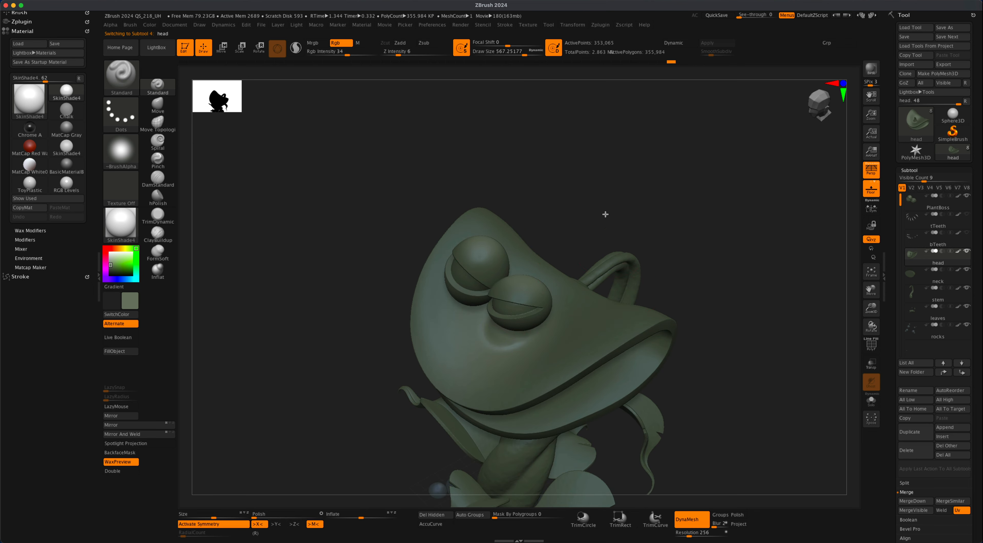
drag(605, 215, 564, 286)
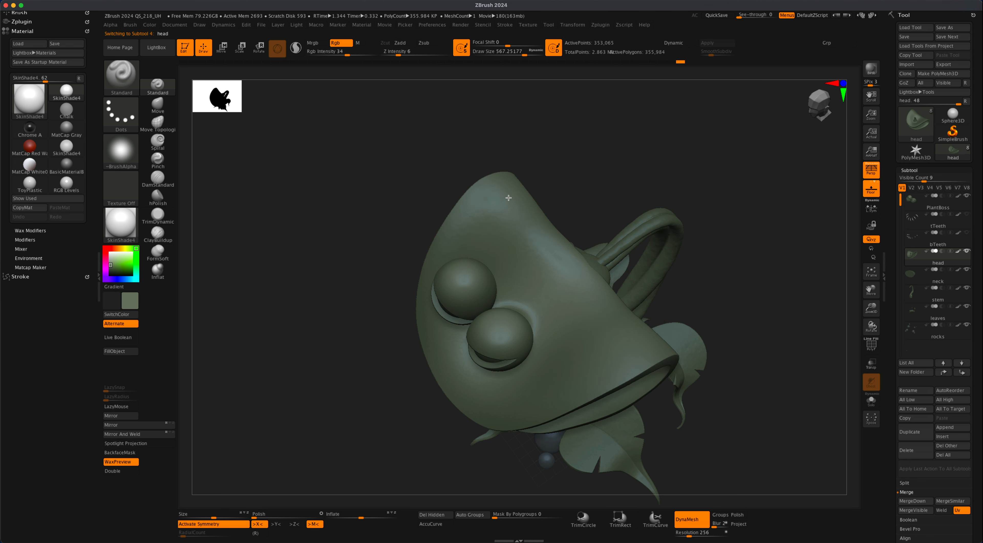
Select the neck subtool behind the head and reduce the draw size for shading it with the grey-green.
mouse_move(750, 303)
mouse_down()
mouse_move(749, 292)
mouse_move(681, 280)
mouse_move(691, 307)
mouse_move(696, 292)
mouse_move(493, 277)
mouse_up()
alt+click(604, 255)
alt+click(516, 276)
key(alt+s)
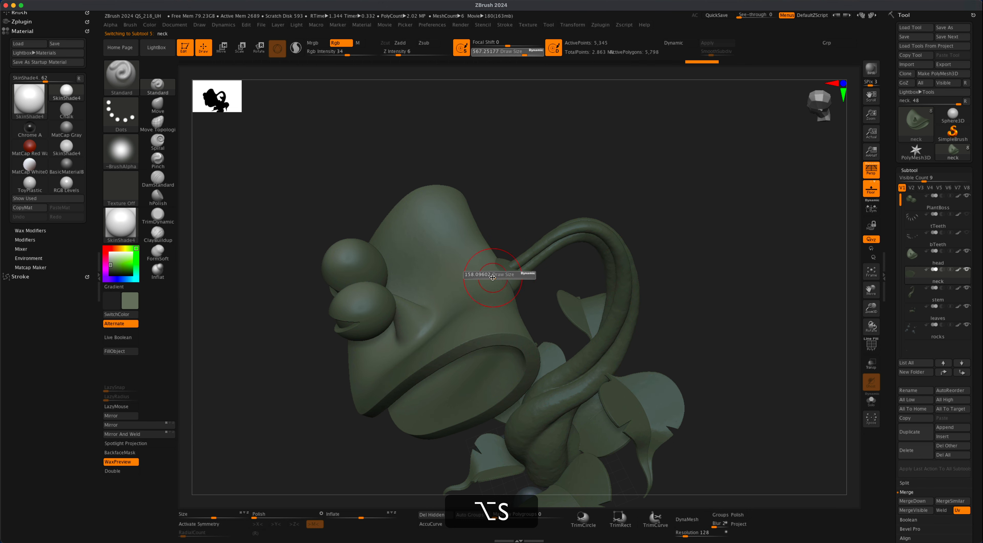
Select the stem subtool, set the draw size to about 585 and spray the lighter grey-green along the stem.
alt+click(544, 251)
key(alt+s)
mouse_move(672, 264)
mouse_down()
mouse_move(696, 265)
mouse_move(683, 272)
mouse_move(690, 298)
mouse_up()
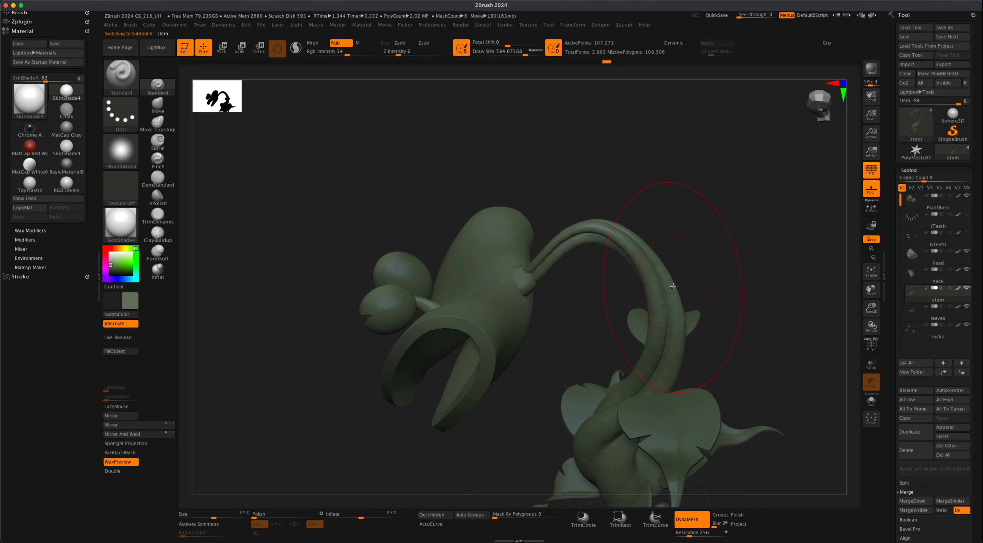
alt+drag(740, 333, 738, 267)
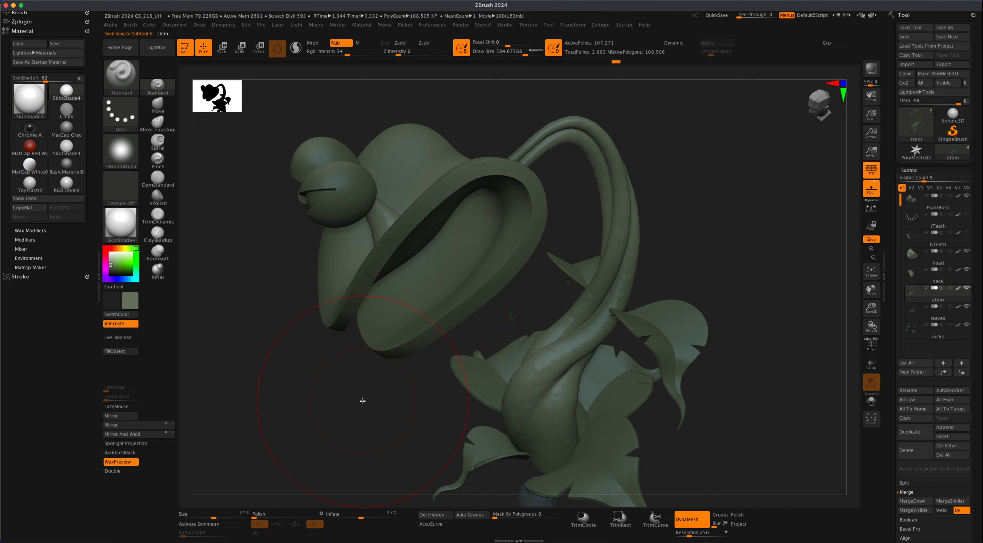
drag(363, 401, 387, 396)
key(super+z)
drag(494, 355, 514, 387)
mouse_move(665, 400)
mouse_down()
mouse_move(641, 408)
mouse_move(657, 211)
mouse_move(609, 156)
mouse_up()
alt+drag(720, 250, 675, 276)
Select the leaves subtool and spray the lighter grey-green over the leaves from several sides.
alt+click(603, 308)
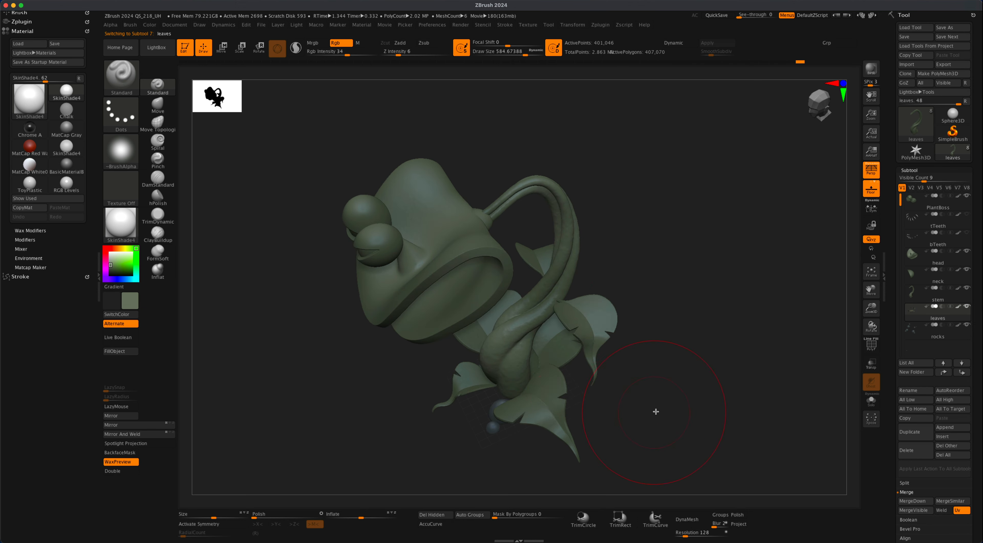
drag(656, 411, 481, 409)
drag(426, 324, 422, 319)
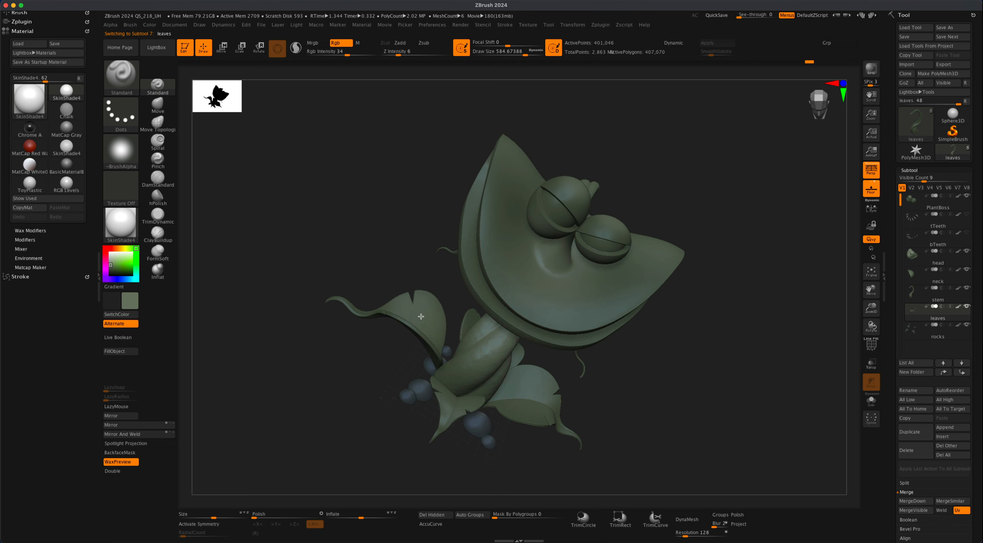
drag(343, 356, 342, 409)
drag(337, 369, 297, 386)
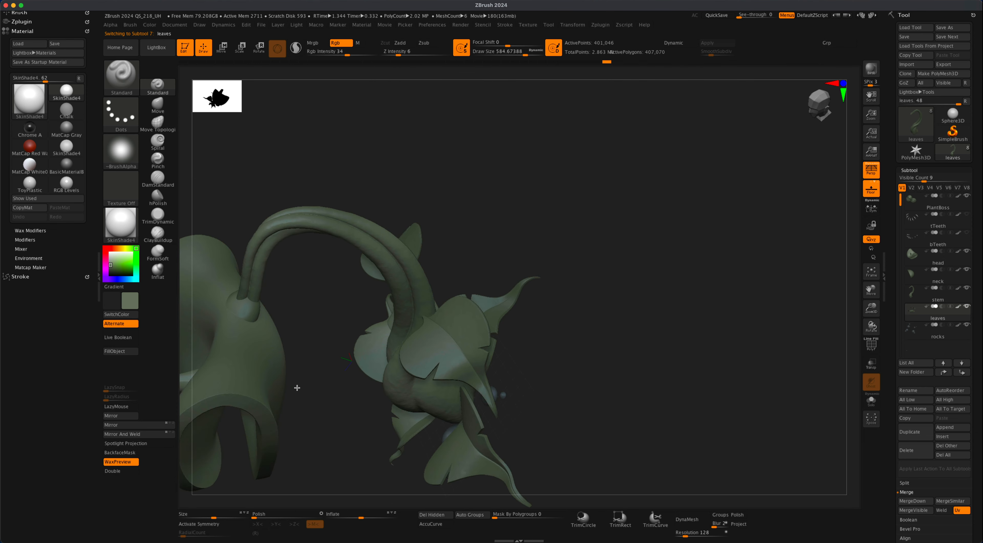
drag(544, 323, 542, 376)
mouse_move(578, 343)
mouse_down()
mouse_move(602, 301)
mouse_move(639, 297)
mouse_move(666, 330)
mouse_move(650, 345)
mouse_move(656, 362)
mouse_move(706, 369)
mouse_move(694, 371)
mouse_move(709, 360)
mouse_up()
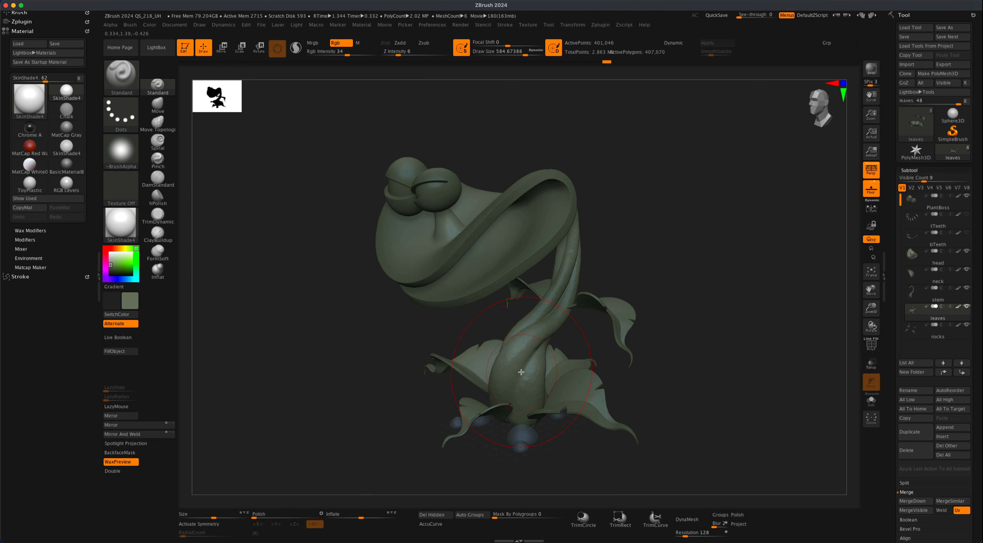
Select the stem subtool, pick a dark muted red and undo the test stroke on the stem.
alt+click(508, 338)
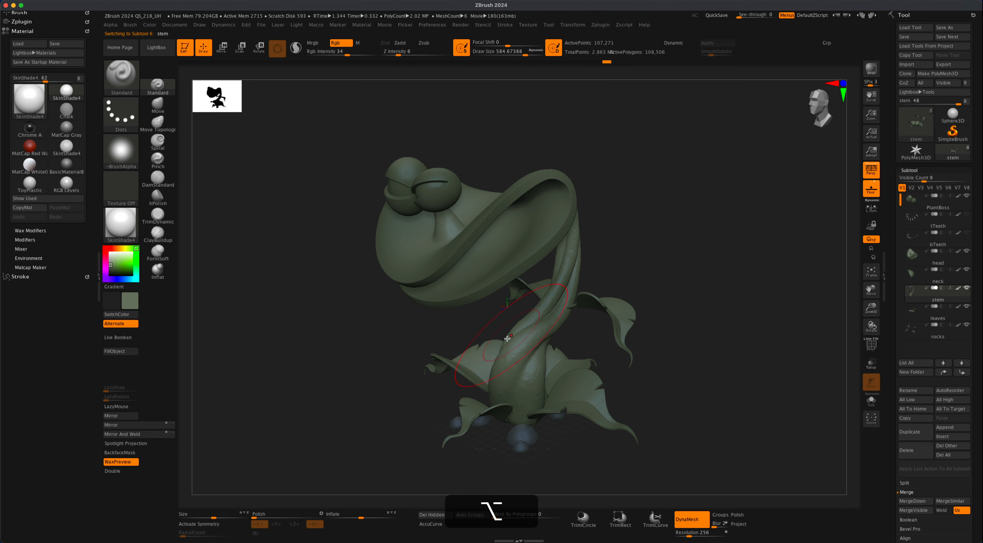
click(103, 246)
drag(113, 264, 114, 268)
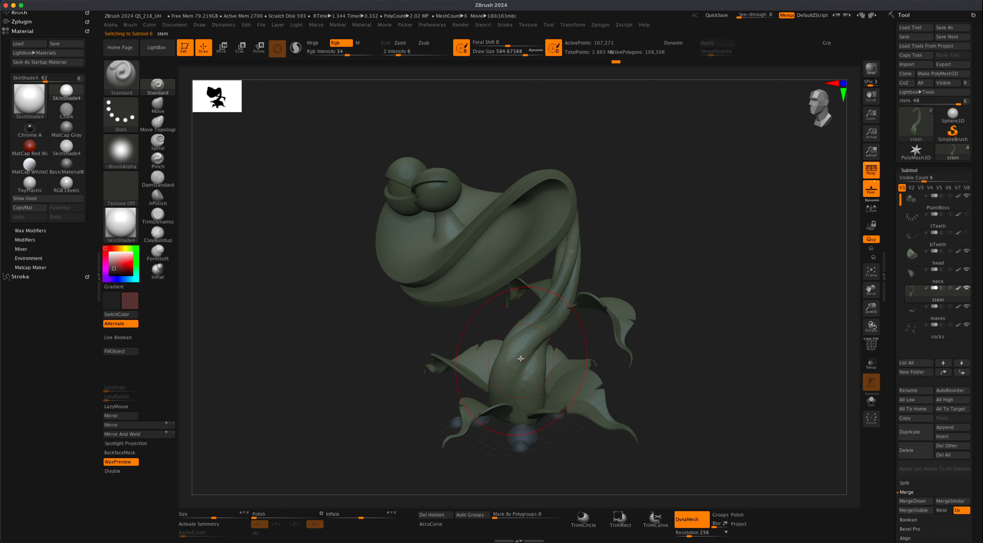
drag(521, 359, 514, 354)
key(super+z)
Set the draw size to about 794 and spray a muted red tint over the stem.
key(s)
drag(369, 350, 378, 349)
key(s)
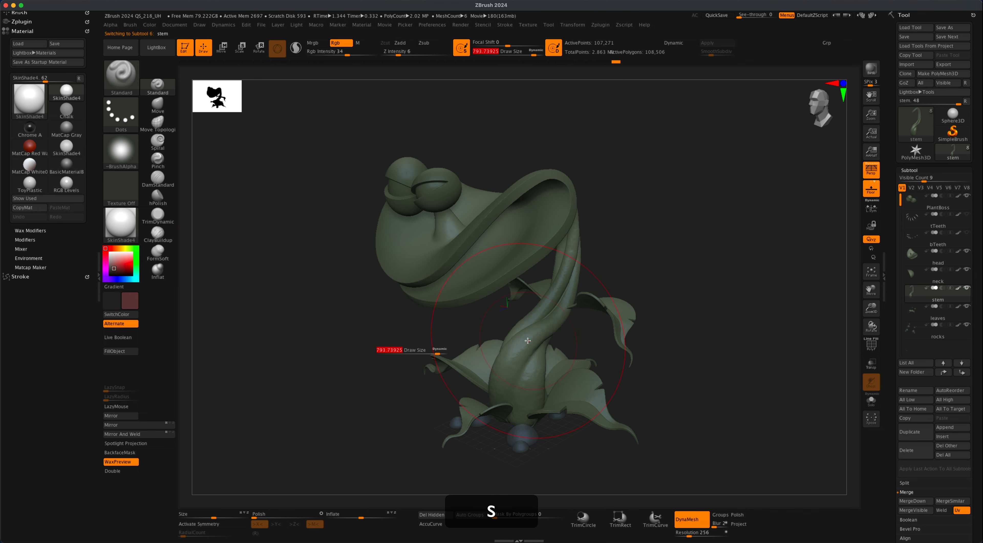
drag(706, 261, 664, 263)
drag(597, 203, 601, 205)
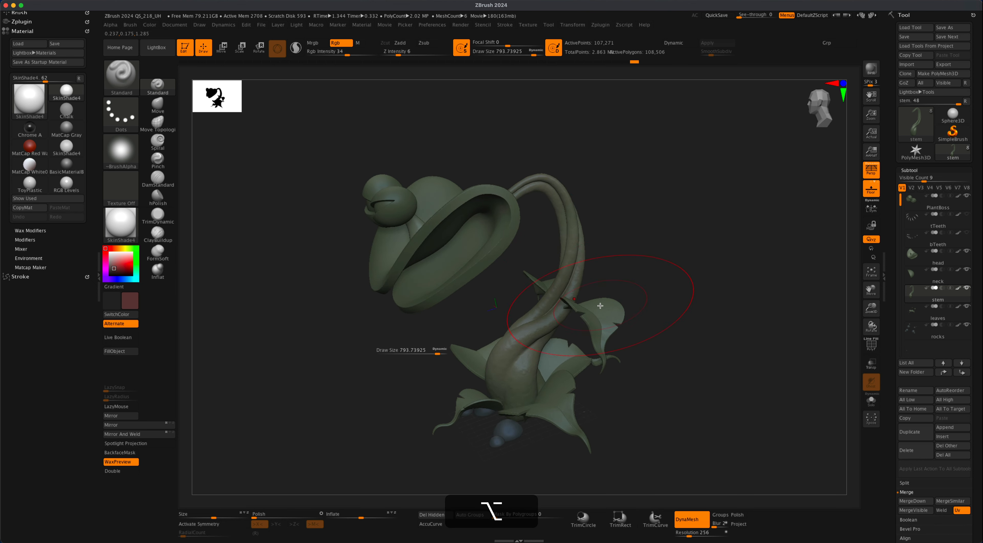
Tint the leaves subtool with the muted red at an RGB intensity of 23, undoing the first stronger stroke.
alt+click(603, 315)
key(super+z)
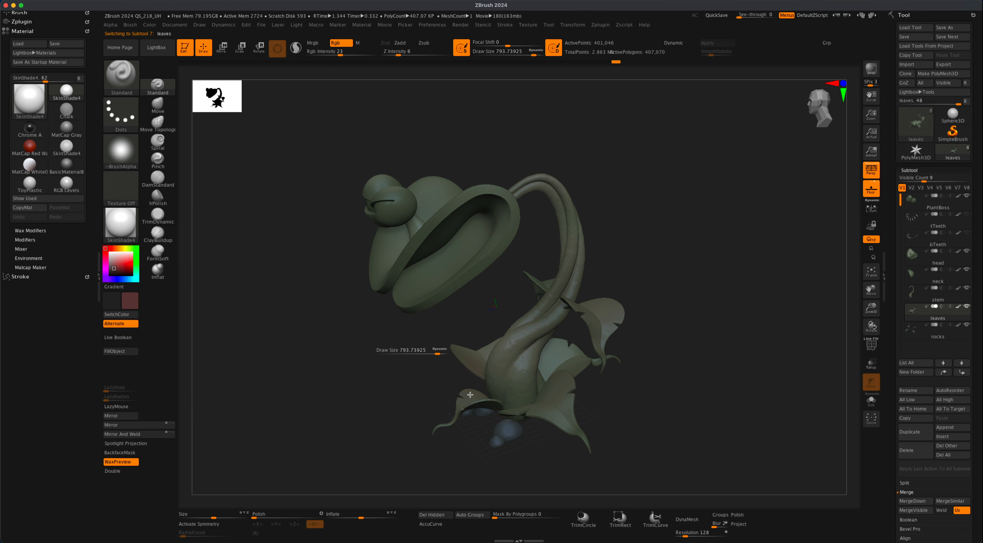
drag(687, 394, 600, 315)
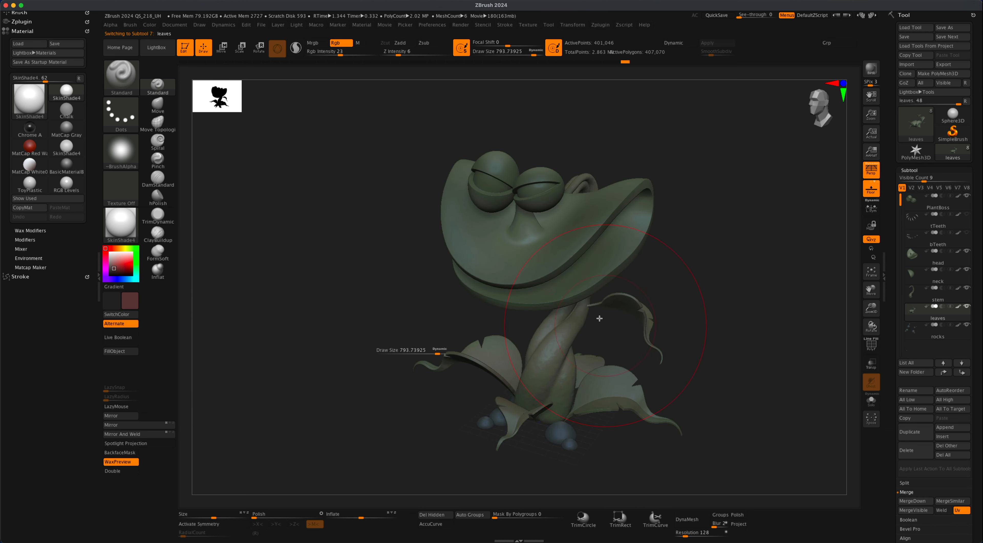
Spray the same muted red tint over the head and the PlantBoss eye subtools.
alt+click(573, 283)
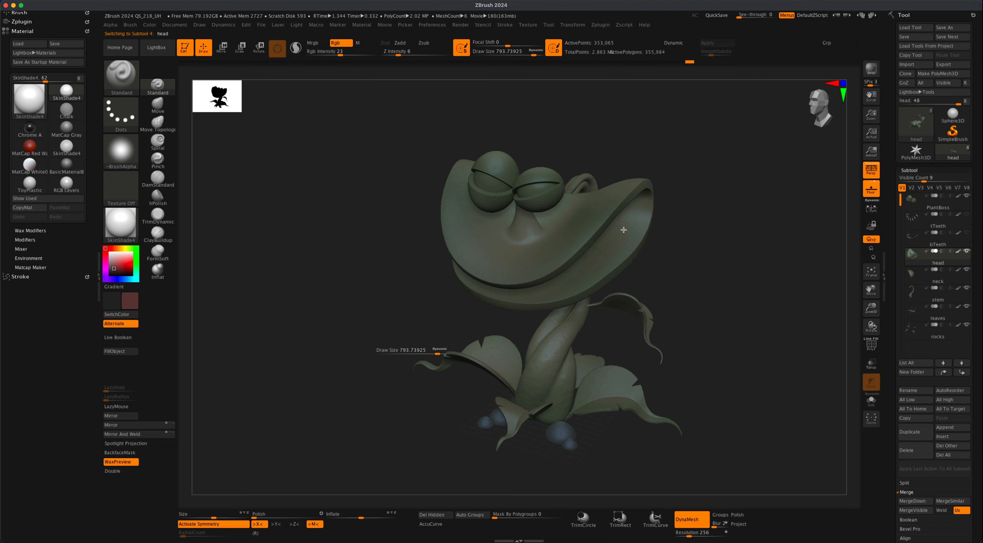
alt+click(539, 181)
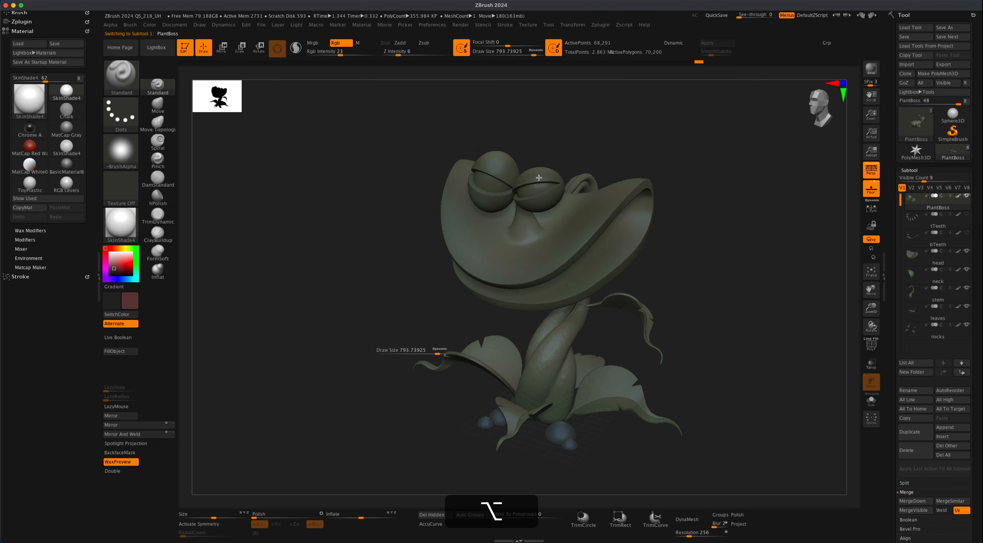
drag(684, 172, 635, 197)
Tint the neck and stem subtools with the muted red and render a preview of the whole plant.
alt+click(698, 153)
alt+click(720, 124)
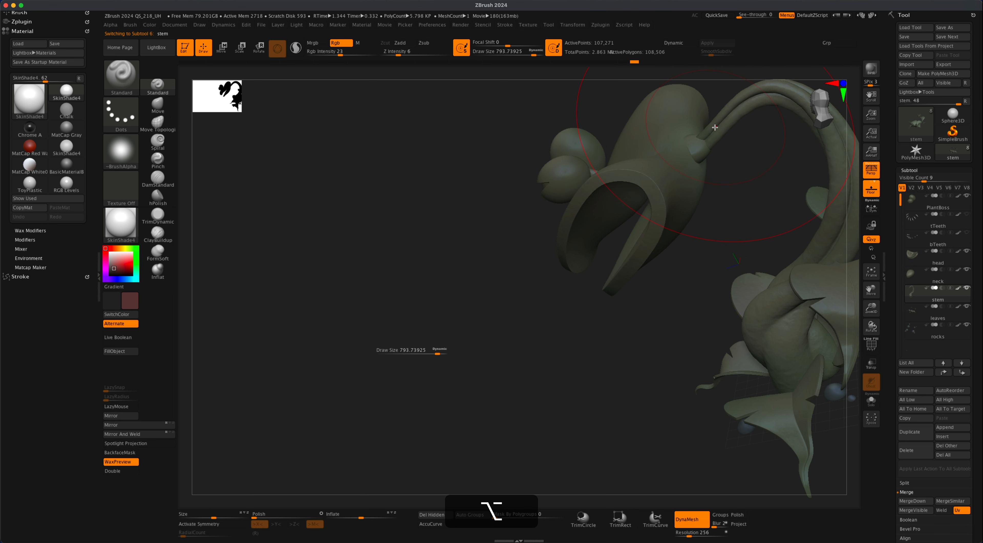
drag(623, 343, 433, 407)
mouse_move(803, 363)
mouse_down()
mouse_move(769, 363)
mouse_move(688, 409)
mouse_move(699, 371)
mouse_move(701, 379)
mouse_up()
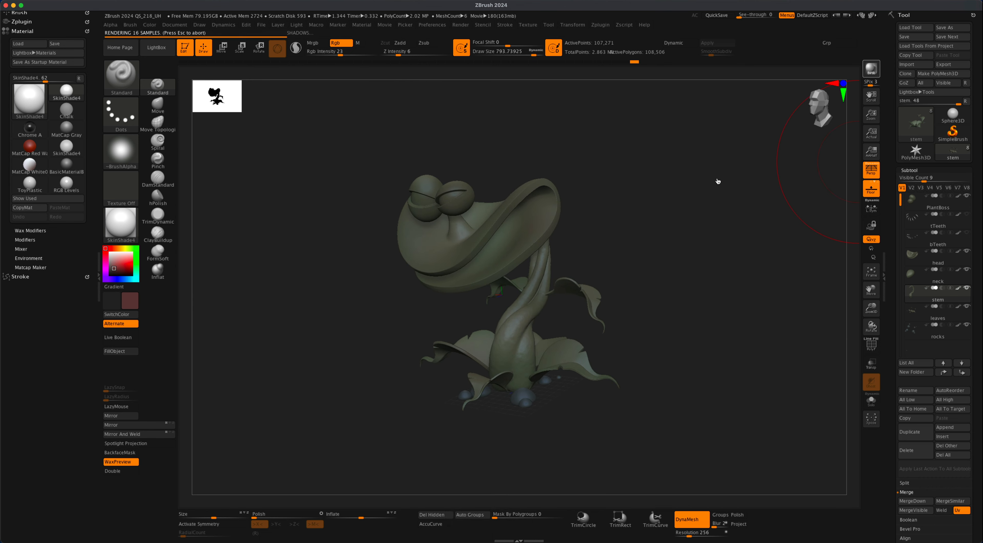
drag(693, 309, 700, 294)
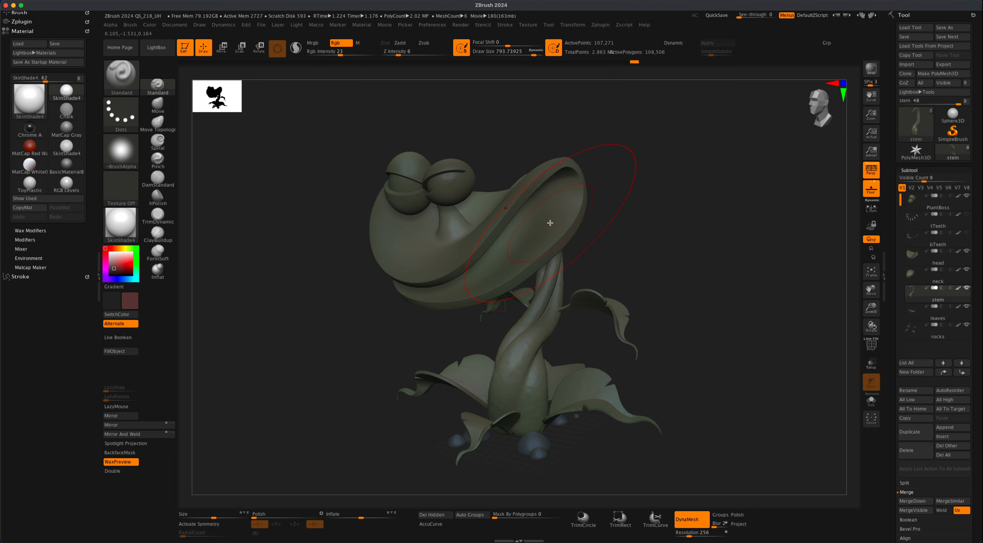
Set the draw size to about 331 and select the head subtool.
key(s)
drag(550, 224, 530, 223)
mouse_move(623, 210)
mouse_down()
mouse_move(675, 217)
mouse_move(652, 222)
mouse_move(648, 210)
mouse_up()
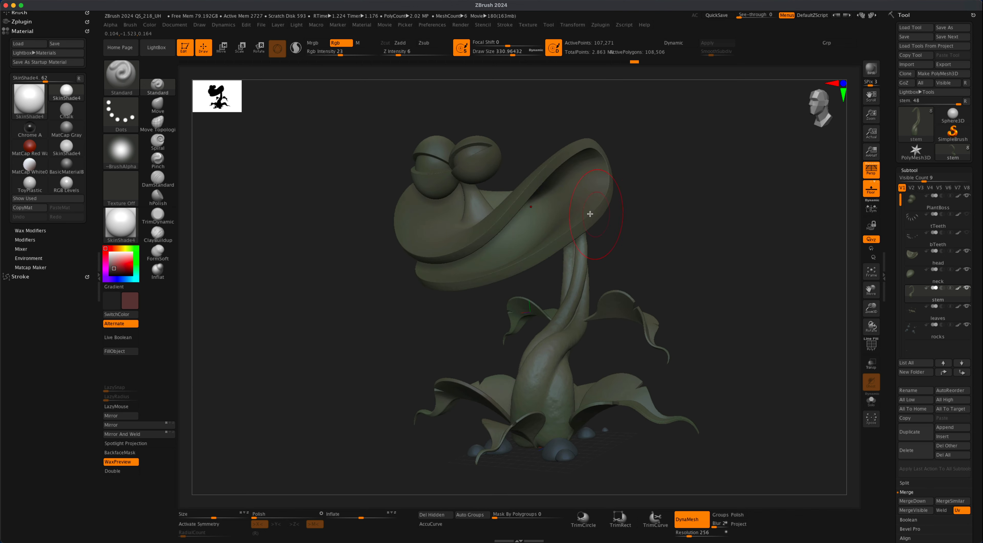
alt+drag(706, 237, 720, 246)
alt+click(607, 207)
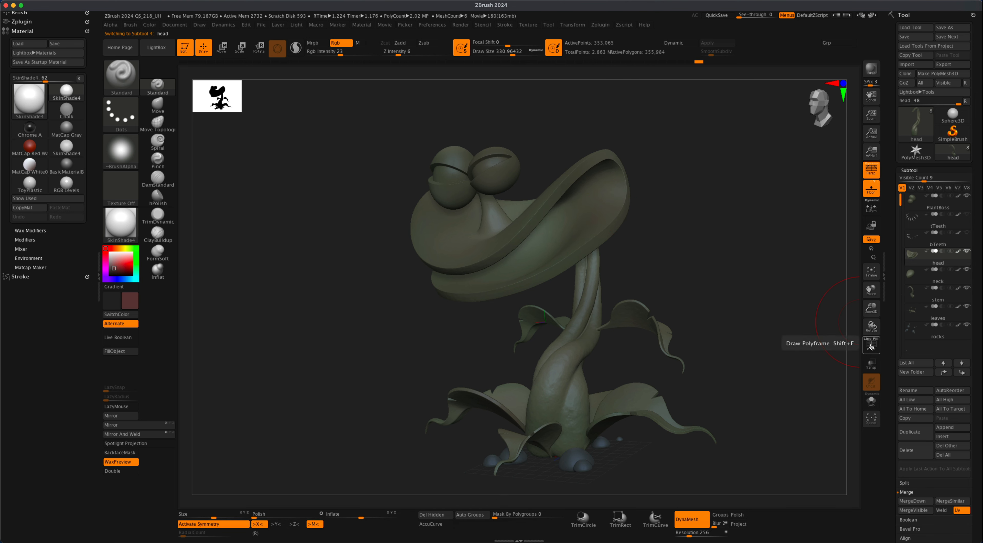
Turn on the polyframe display and isolate the head's teal inner-mouth polygroup.
click(873, 345)
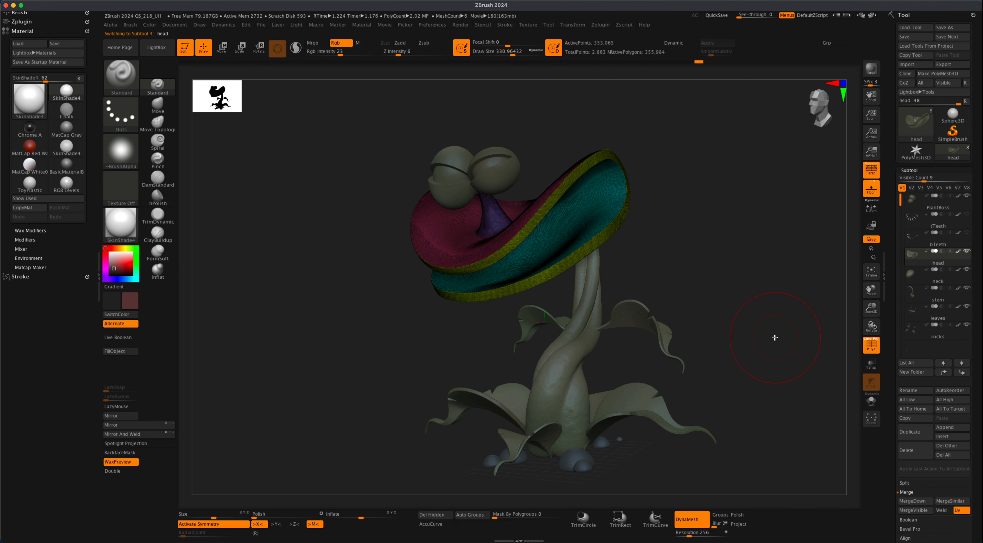
mouse_move(775, 337)
mouse_down()
mouse_move(764, 338)
mouse_move(815, 340)
mouse_move(770, 344)
mouse_up()
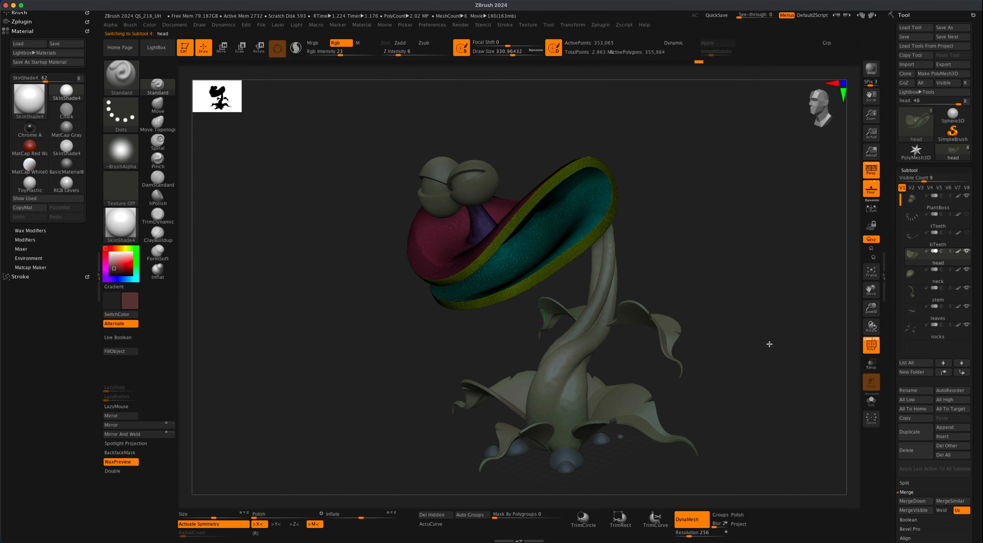
mouse_move(664, 203)
alt+mouse_down()
mouse_move(682, 214)
mouse_move(683, 203)
alt+mouse_up()
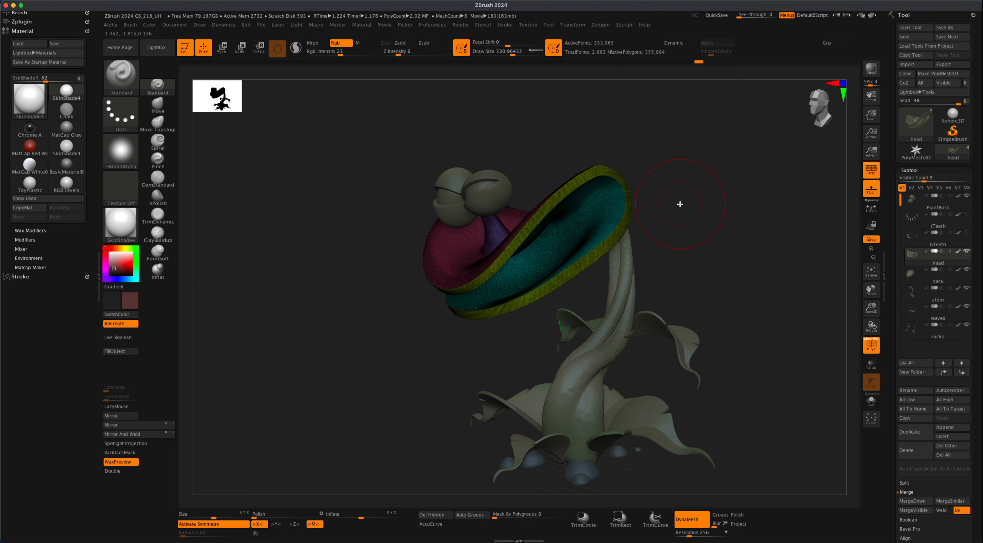
shift+super+click(605, 206)
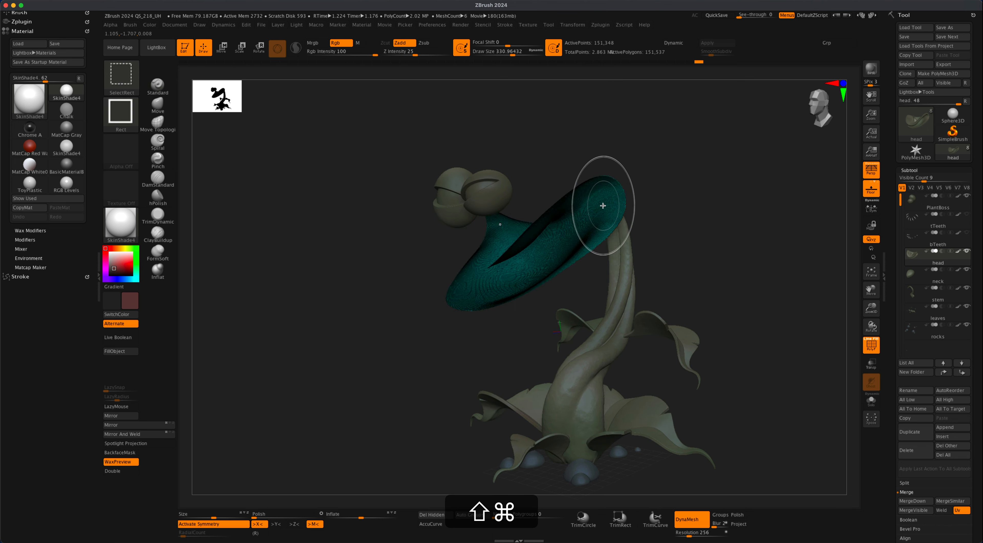
Mask the entire isolated inner-mouth polygroup of the head.
mouse_move(694, 213)
shift+mouse_down()
mouse_move(707, 220)
mouse_move(700, 213)
shift+mouse_up()
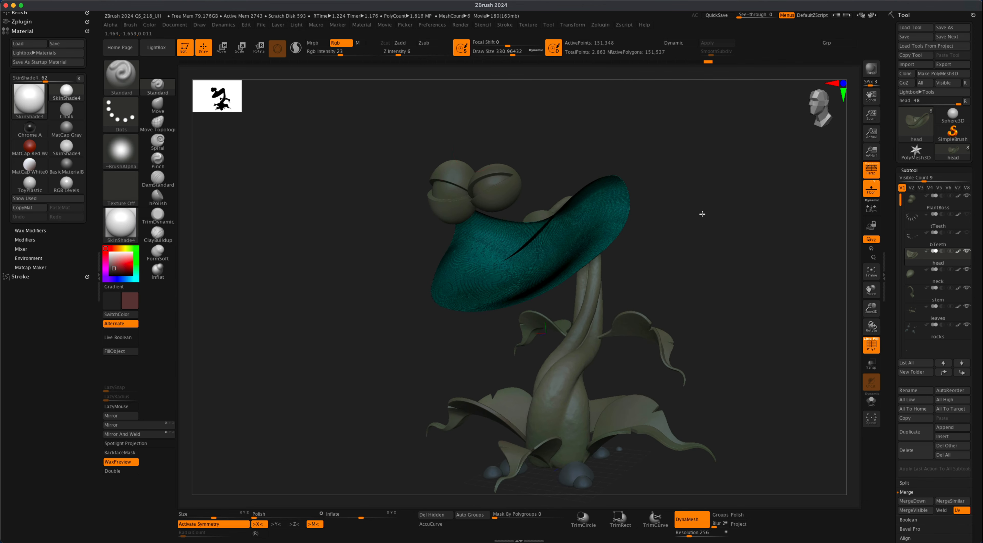
key(super)
super+drag(332, 116, 685, 382)
mouse_move(735, 331)
mouse_down()
mouse_move(715, 308)
mouse_move(729, 325)
mouse_up()
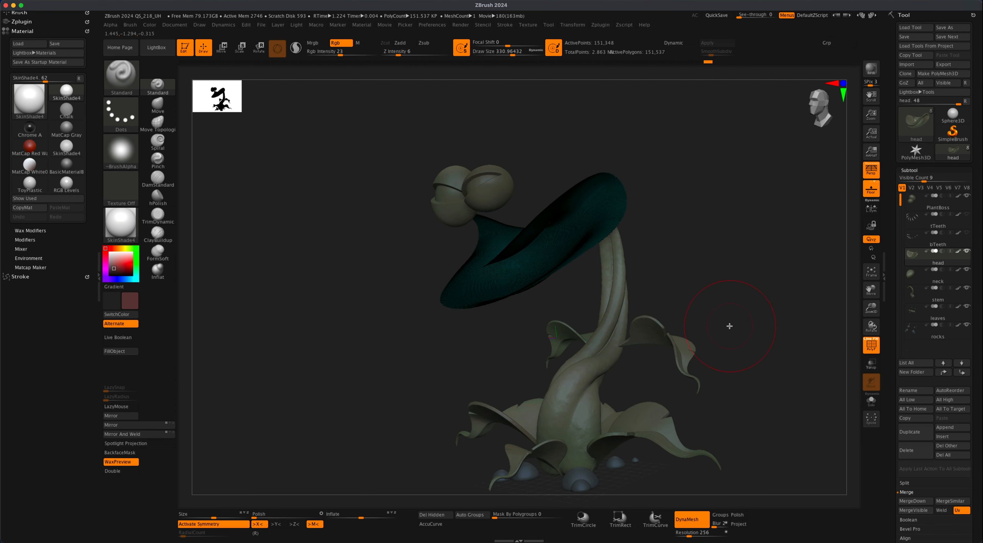
Show the whole head again, invert the mask so only the inner mouth stays unmasked, and turn off the polyframe display.
key(super)
key(shift+super)
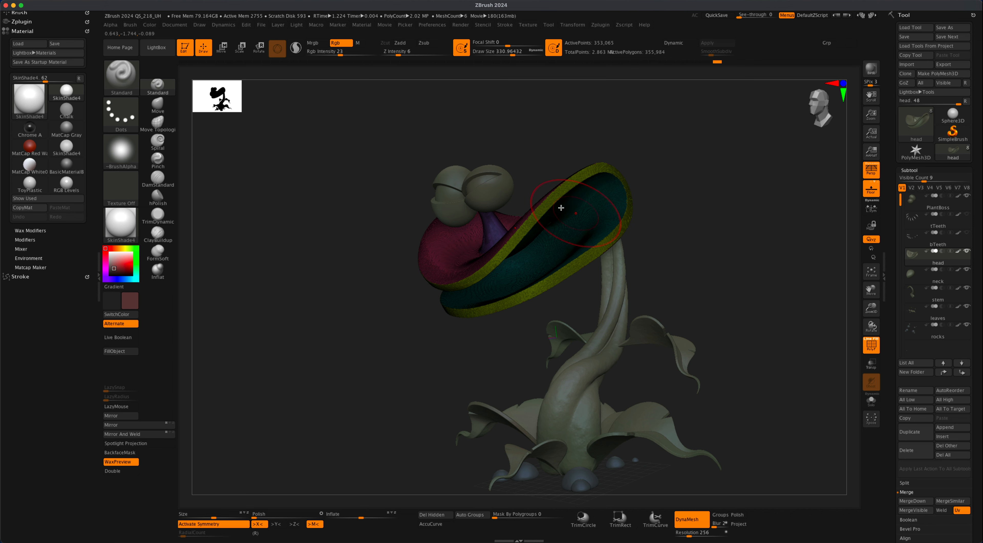
super+click(739, 231)
drag(714, 237, 692, 272)
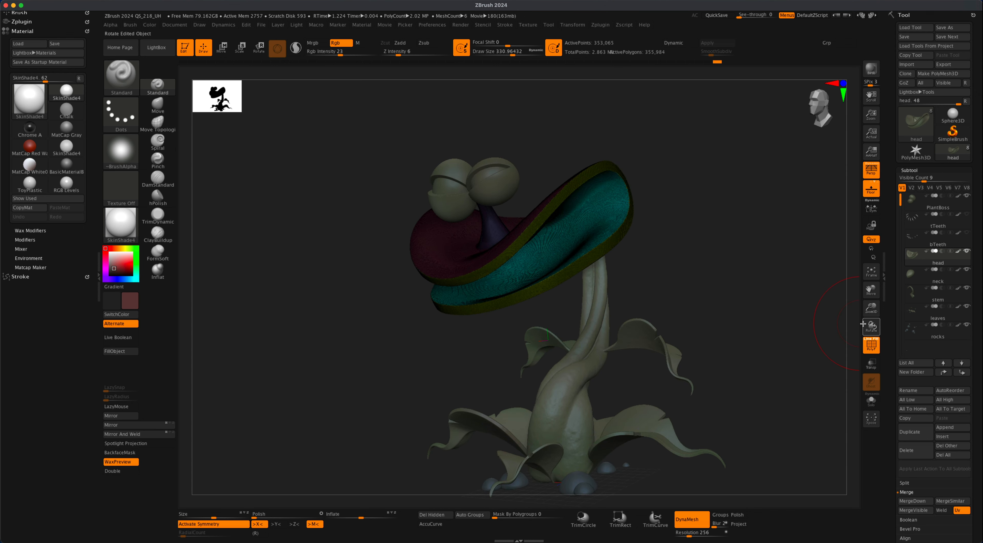
click(872, 345)
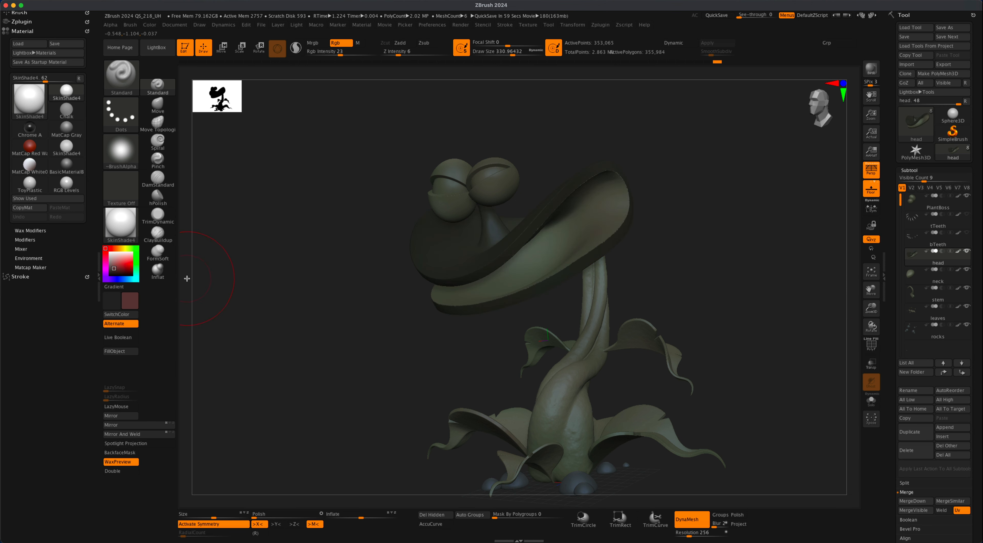
Fill the head's unmasked inner mouth with a dark red at an RGB intensity of 100.
click(128, 269)
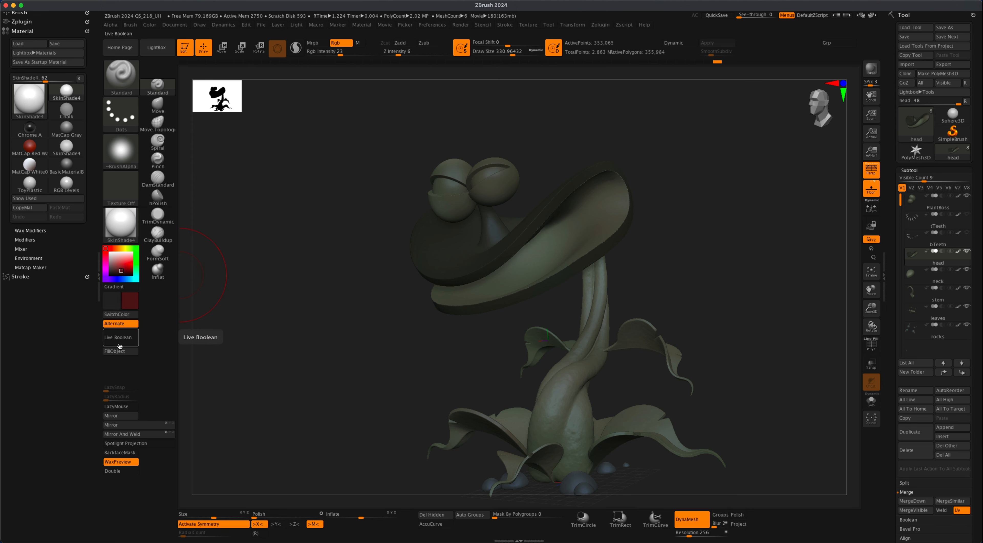
drag(341, 53, 390, 51)
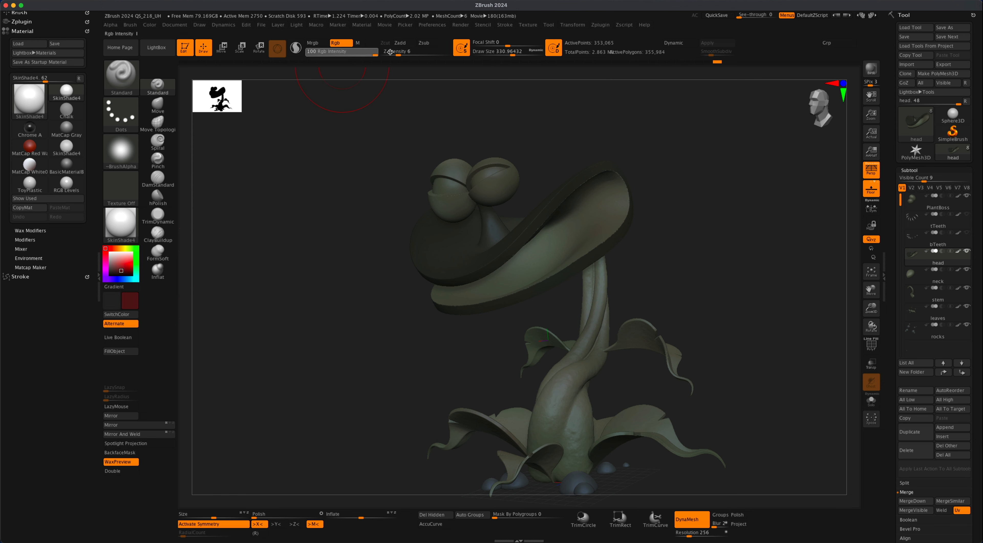
click(119, 351)
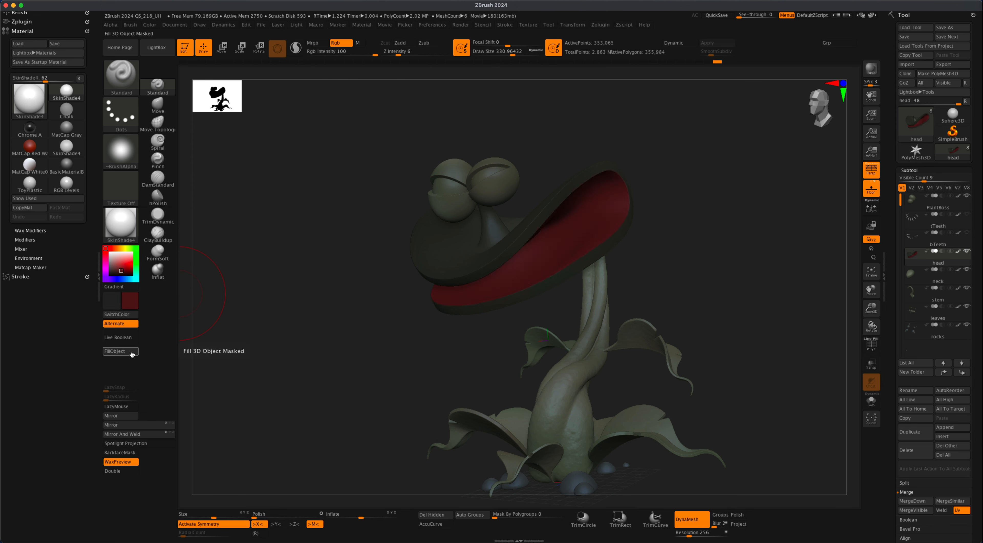
drag(285, 330, 307, 323)
drag(417, 297, 448, 294)
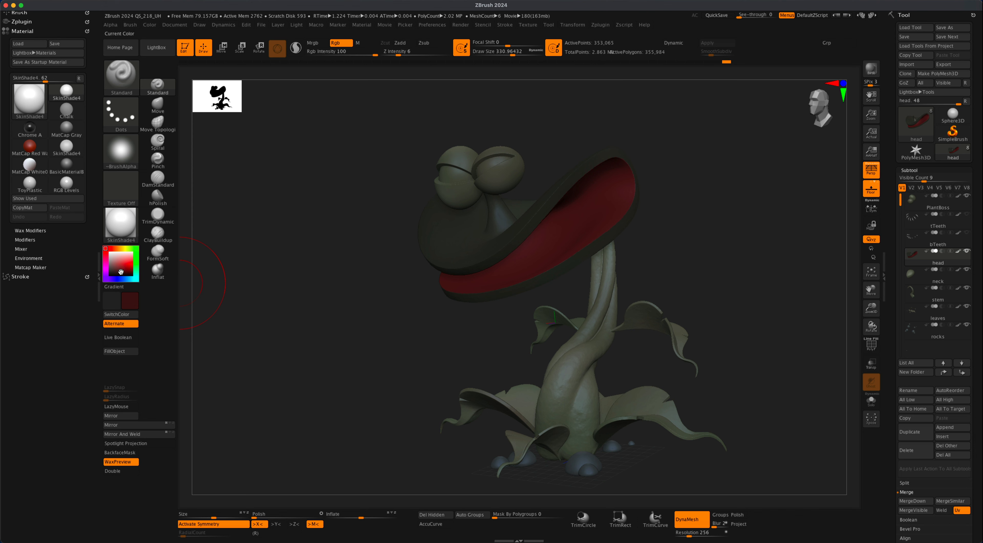
drag(281, 319, 288, 299)
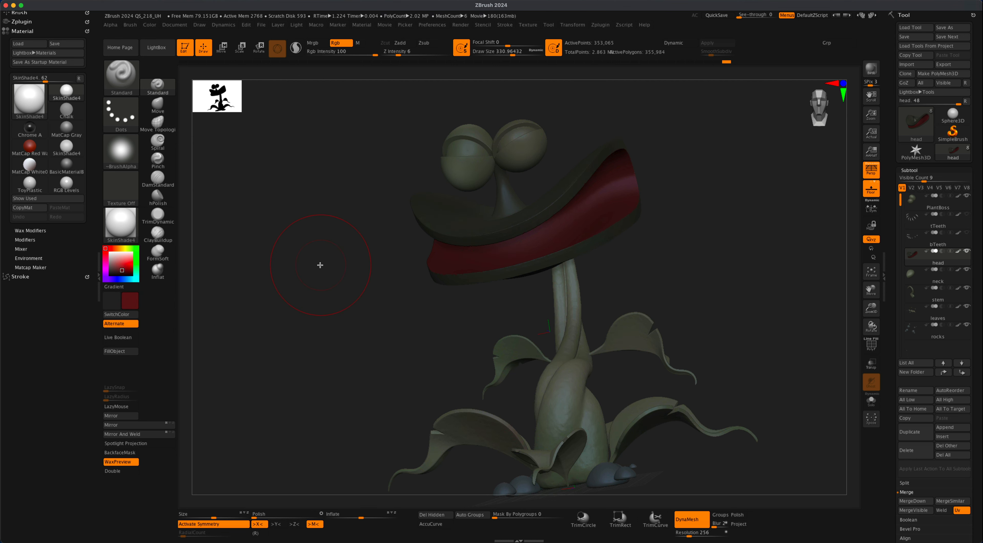
Try a shading stroke on the red inner mouth with a draw size of about 393 and undo it.
key(s)
drag(320, 265, 324, 265)
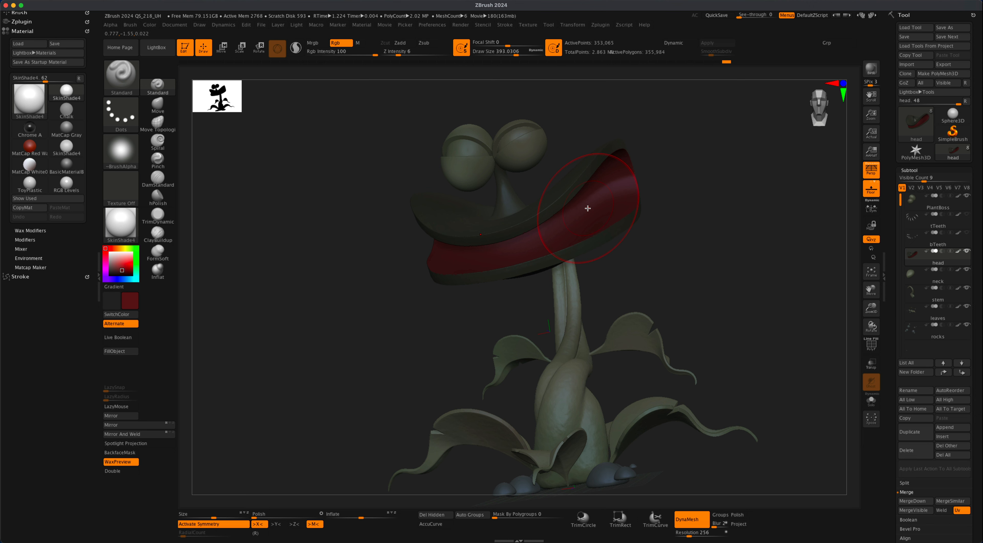
key(super+z)
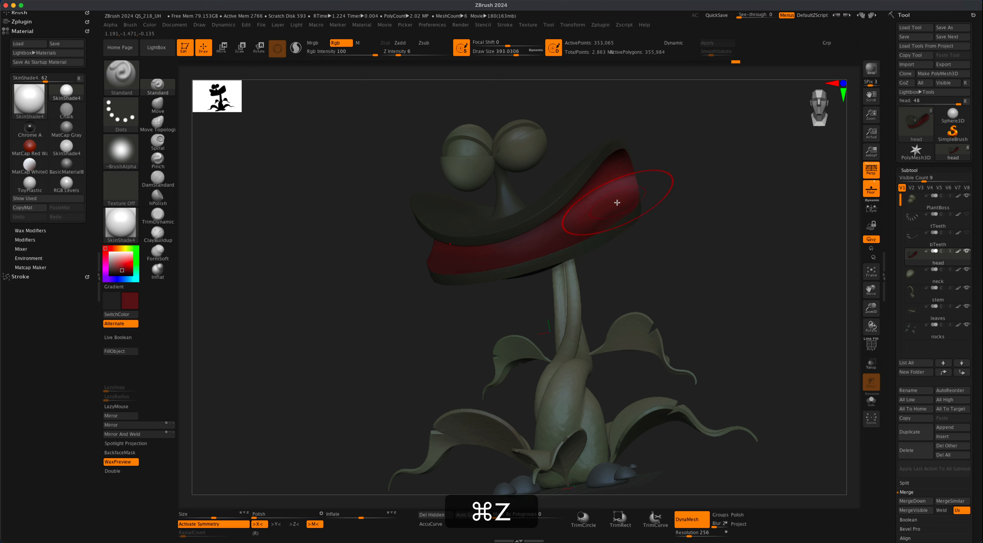
Clear the head's mask and set the draw size to about 286.
key(s)
mouse_move(680, 178)
mouse_down()
mouse_move(689, 178)
mouse_move(663, 227)
mouse_move(696, 221)
mouse_move(751, 272)
mouse_up()
key(s)
key(super+z)
drag(714, 233, 693, 295)
mouse_move(693, 295)
mouse_down()
mouse_move(711, 277)
mouse_move(687, 298)
mouse_move(684, 287)
mouse_move(706, 277)
mouse_move(632, 233)
mouse_up()
key(s)
drag(703, 255, 698, 255)
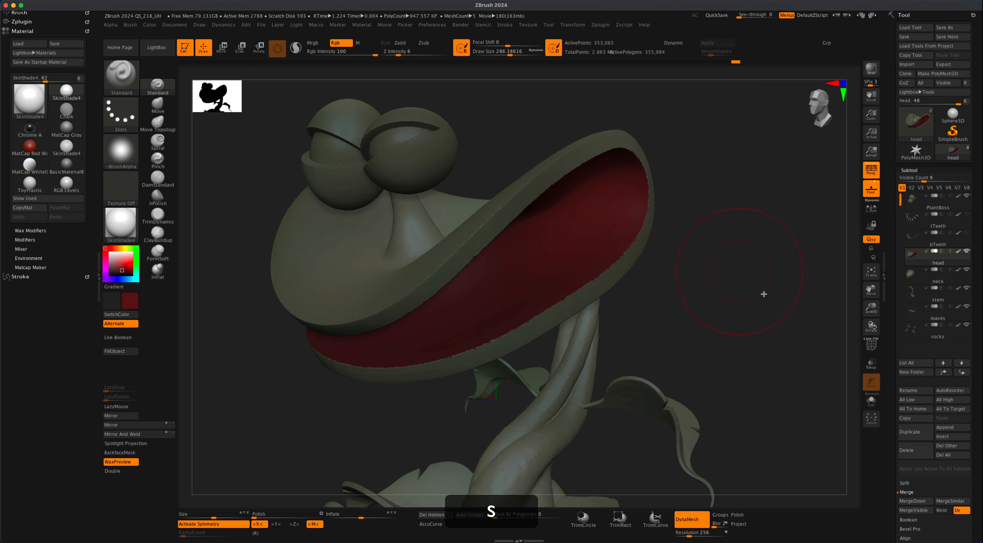
Enable KeepGroups in the ZRemesher settings for the head.
scroll(979, 390, down, 5)
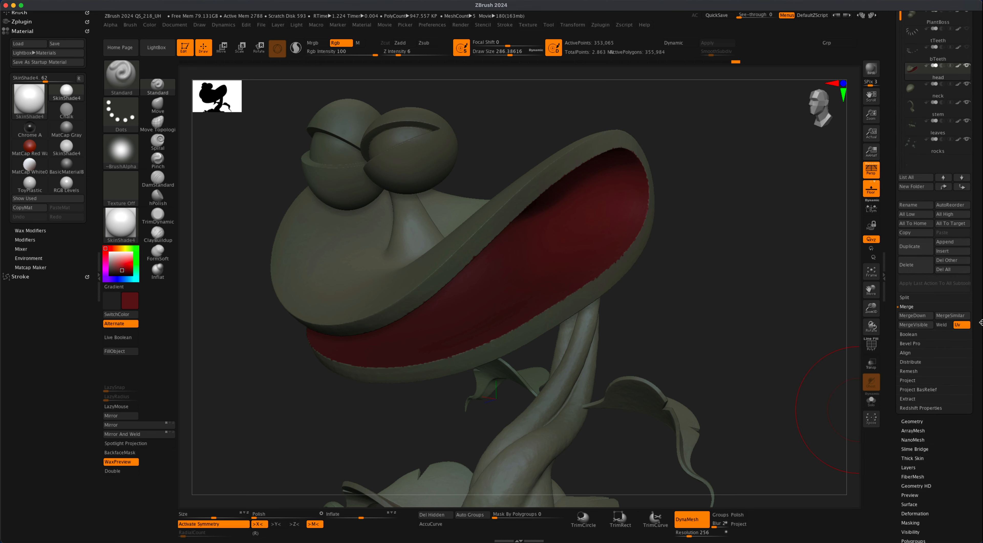
click(921, 421)
click(918, 335)
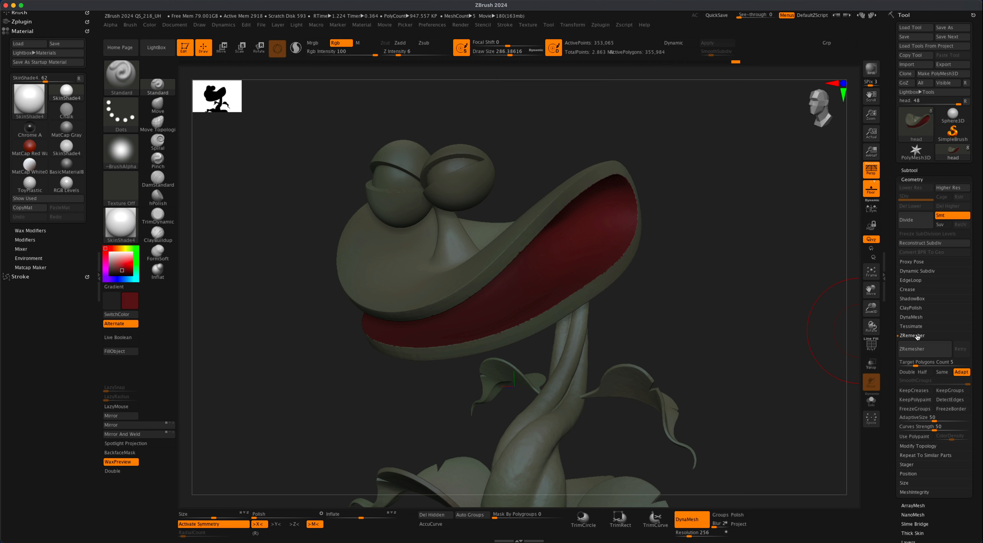
click(955, 393)
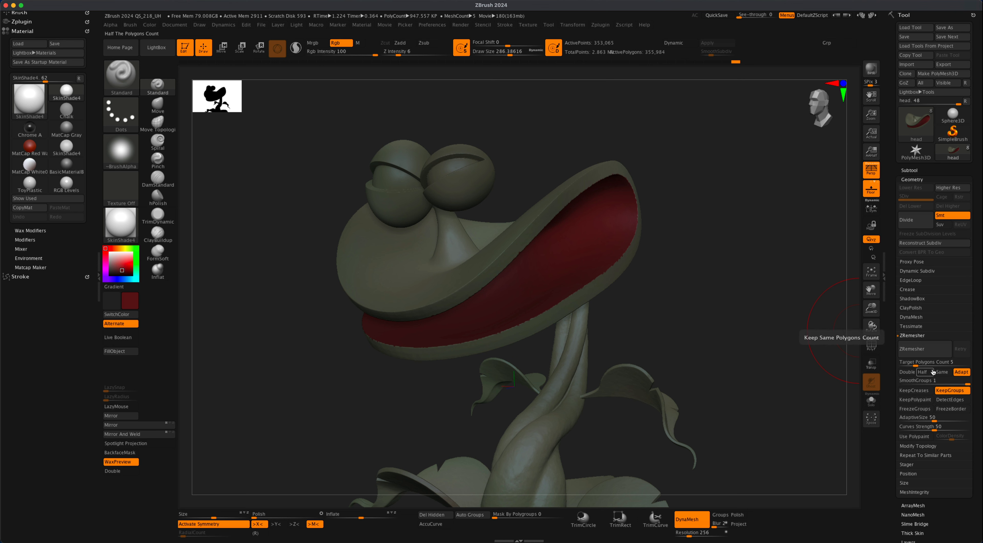
Try to remesh the head with ZRemesher at a target polygon count of 15.
click(917, 362)
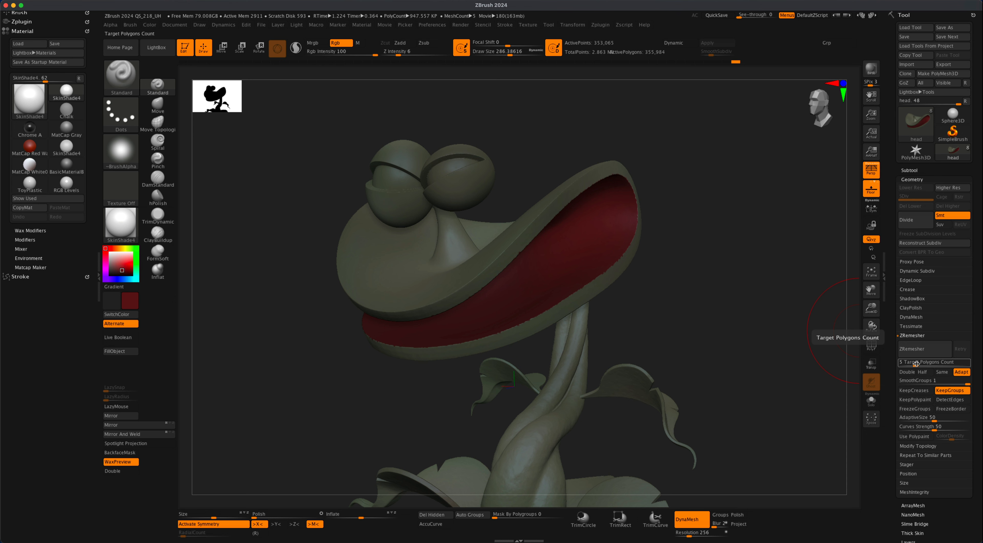
text(1)
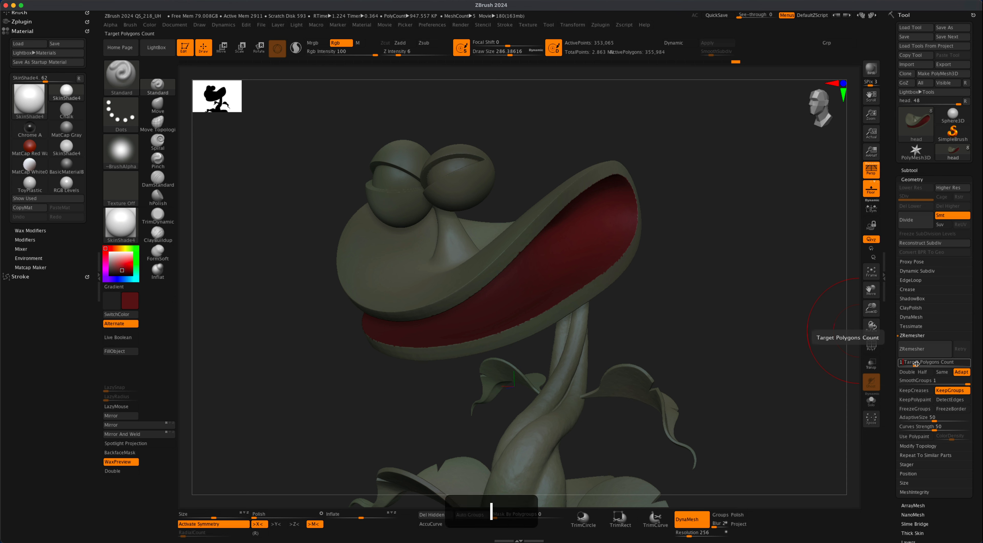
key(Return)
click(917, 349)
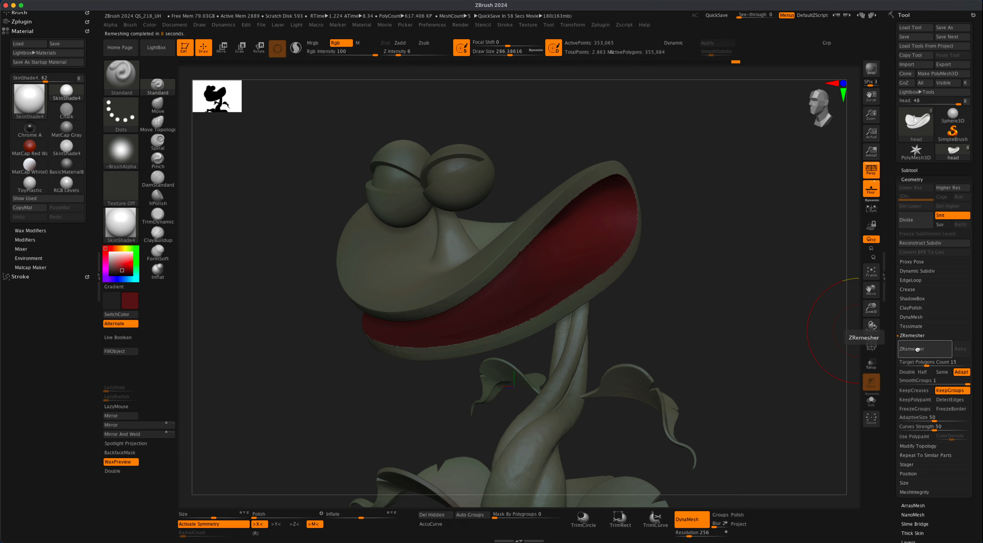
Enable KeepPolypaint and DetectEdges for ZRemesher and turn off symmetry.
click(917, 401)
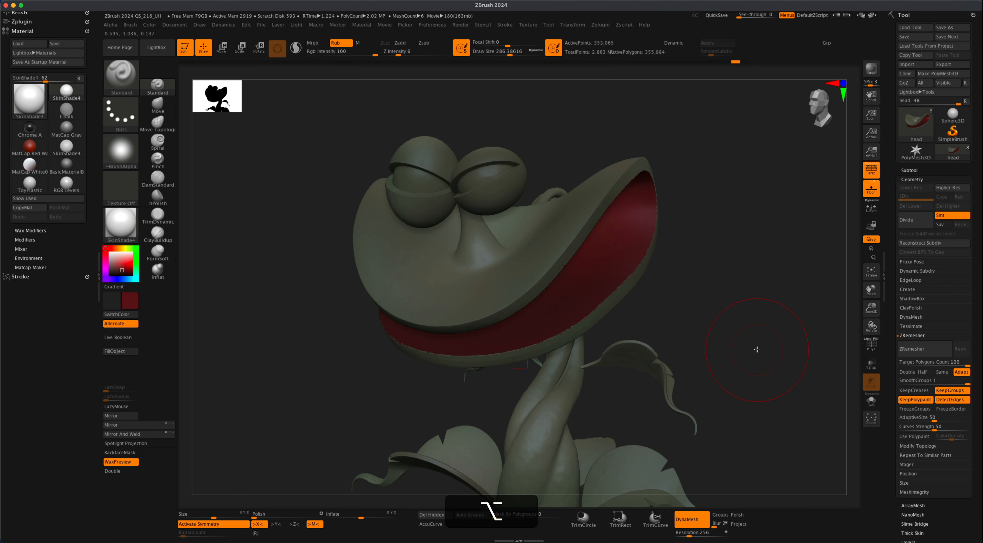
alt+drag(757, 349, 760, 345)
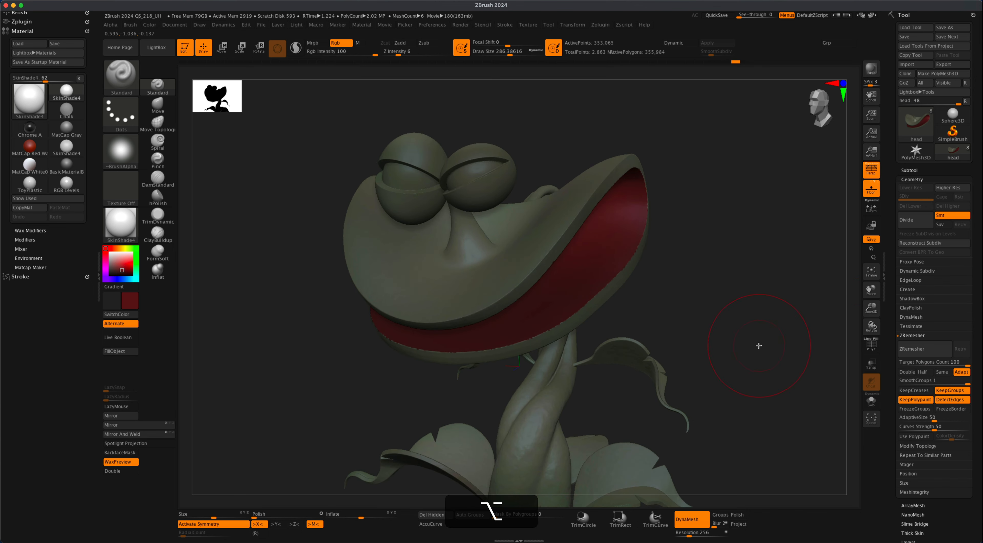
click(220, 526)
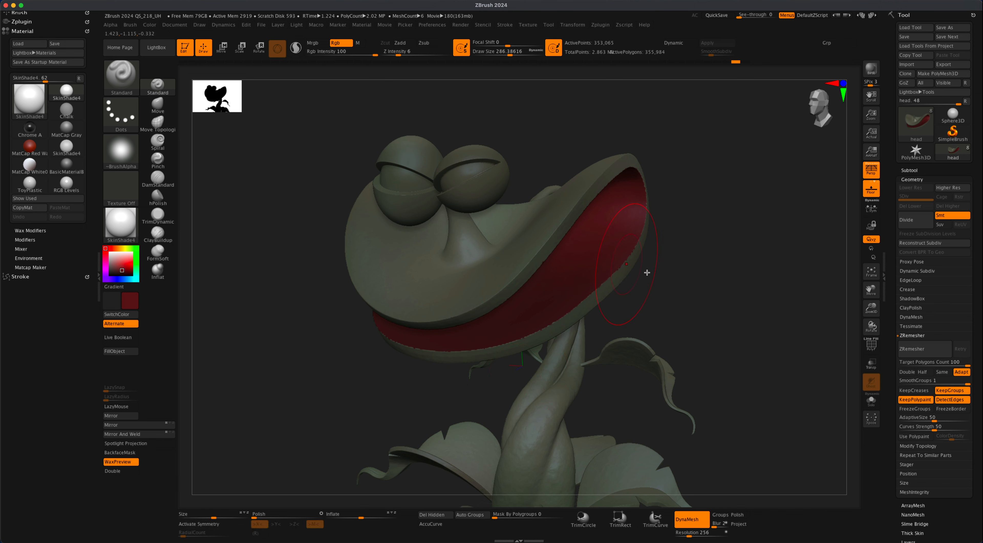
Remesh the head at a target polygon count of 15 and show its polyframe.
drag(651, 272, 703, 295)
click(925, 364)
text(15)
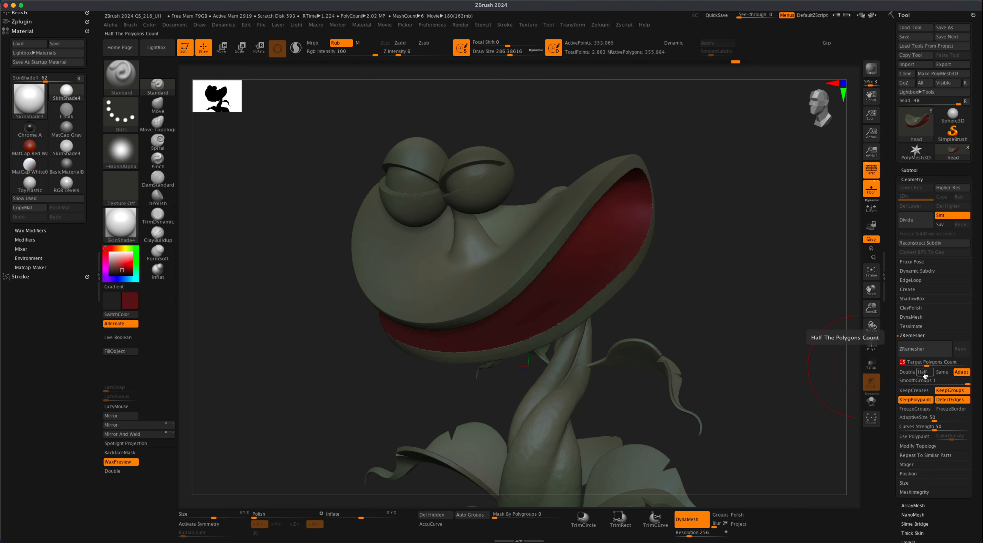
click(923, 349)
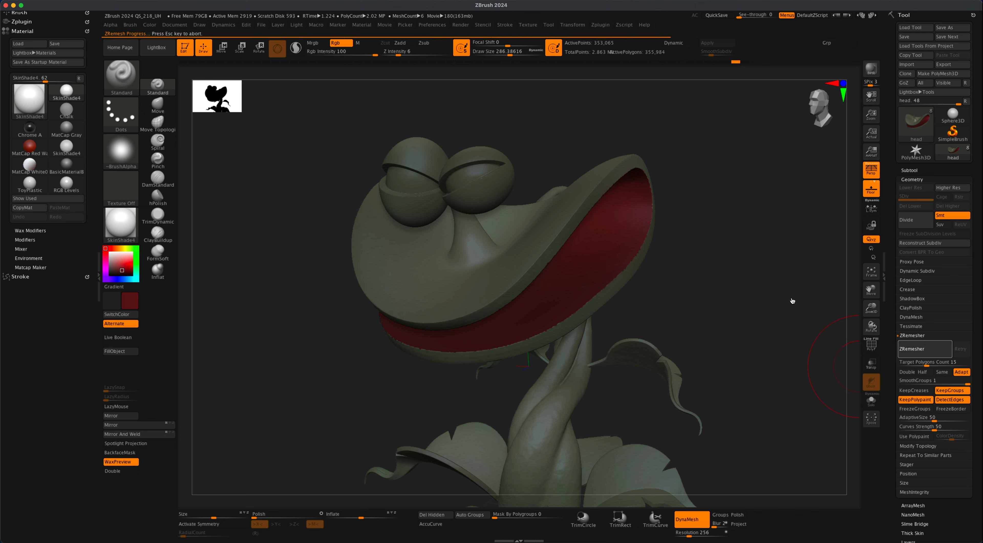
click(871, 345)
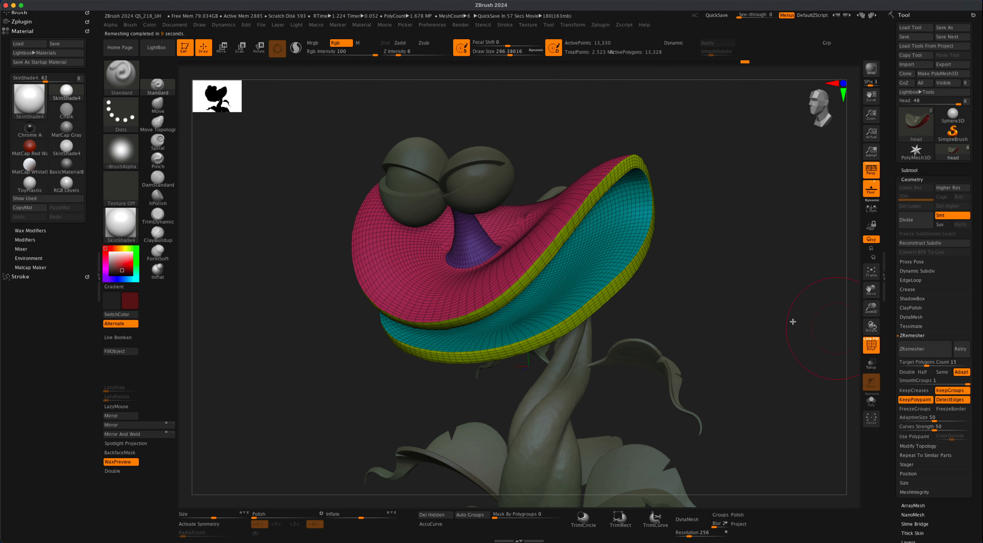
Remesh the head again at half its polygon count and hide the polyframe.
click(924, 372)
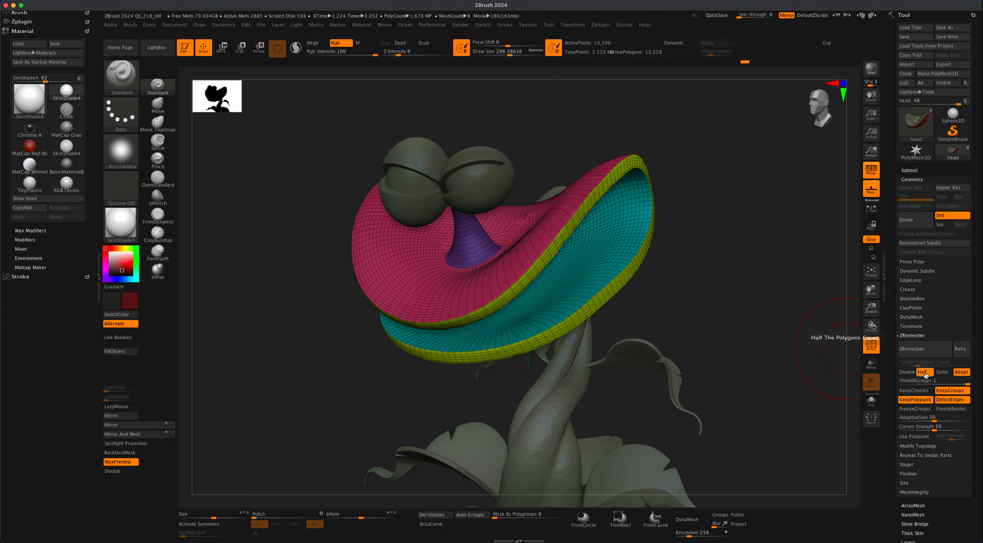
click(923, 350)
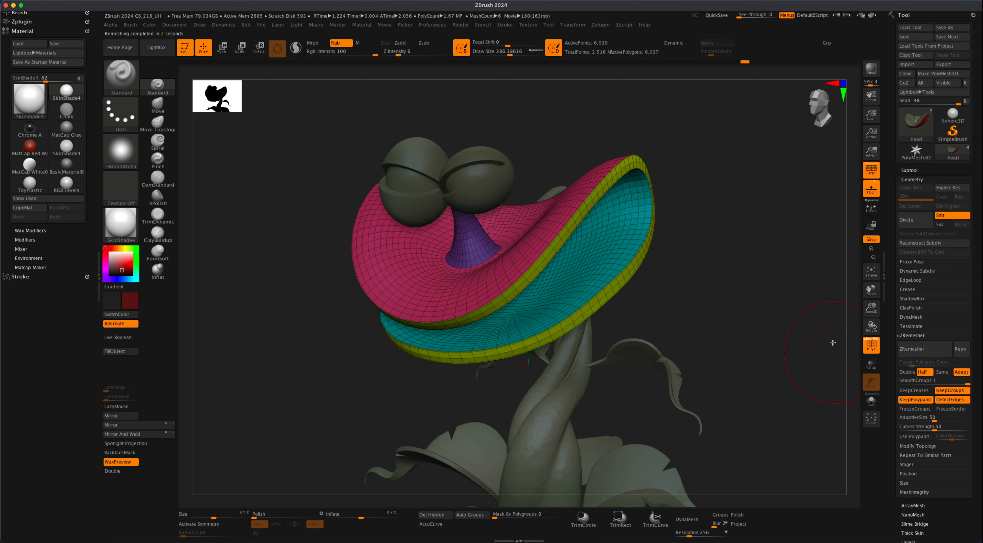
click(871, 346)
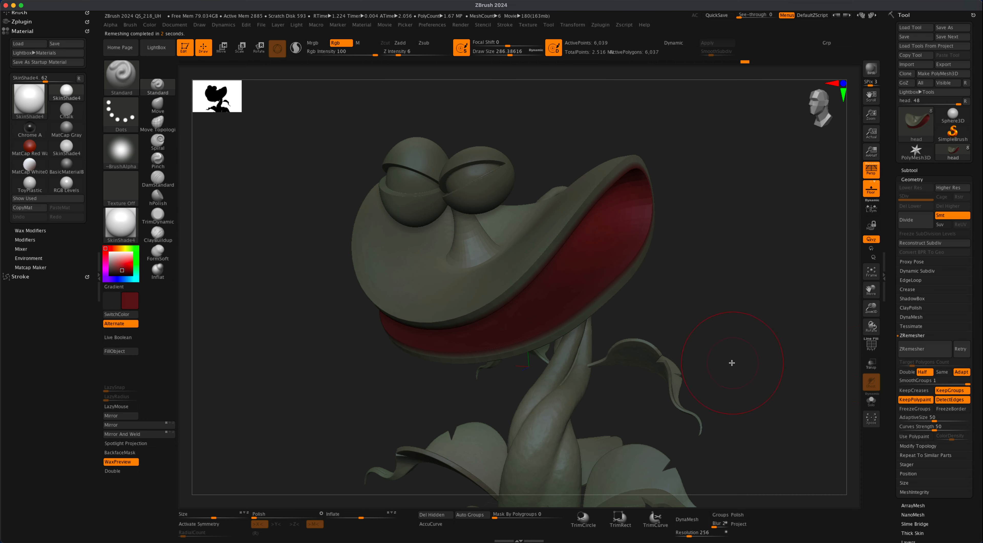
Subdivide the remeshed head twice to subdivision level 3 and check its mouth edges from several sides.
mouse_move(731, 358)
mouse_down()
mouse_move(744, 358)
mouse_move(735, 363)
mouse_move(720, 345)
mouse_move(737, 361)
mouse_up()
key(super)
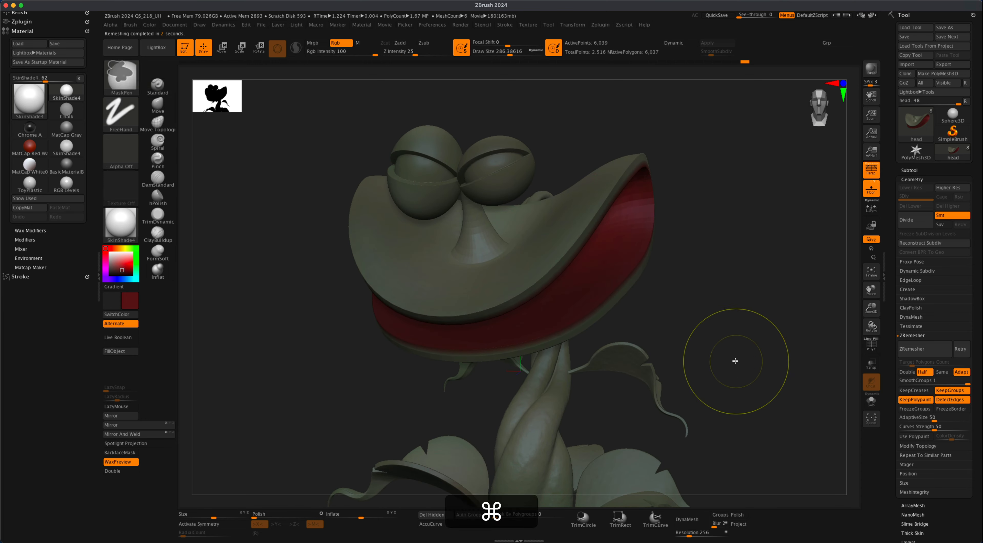
key(super+d)
key(super+d)
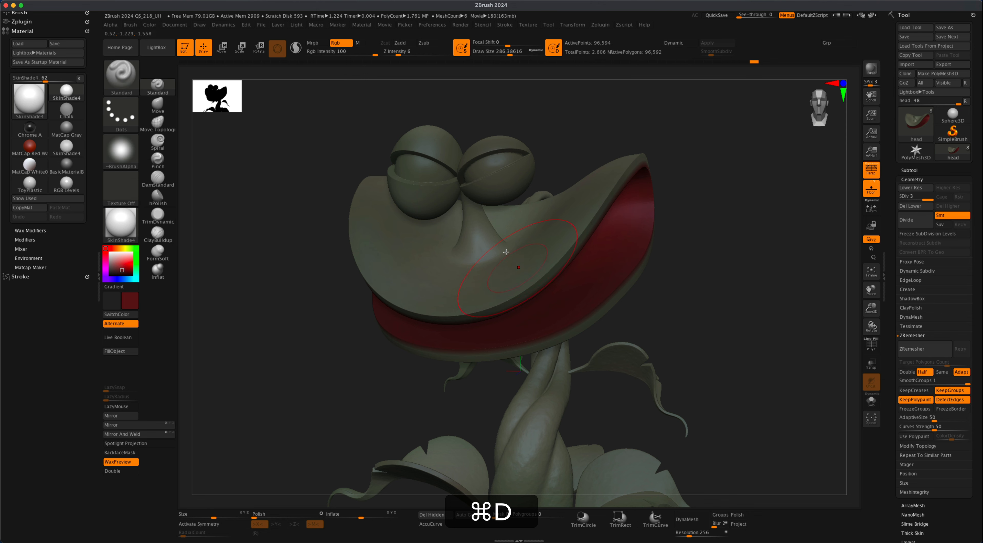
drag(708, 315, 667, 320)
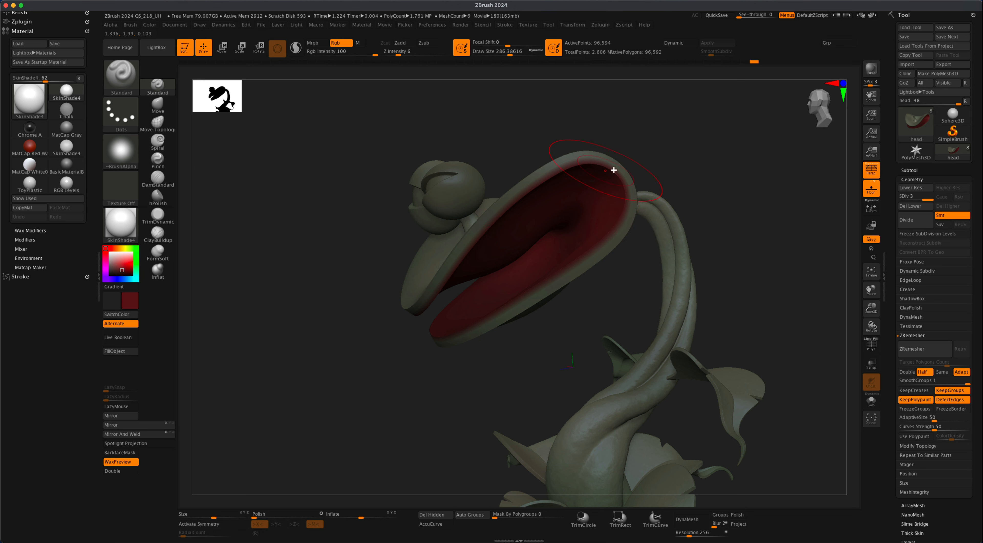
mouse_move(440, 376)
mouse_down()
mouse_move(451, 386)
mouse_move(508, 319)
mouse_up()
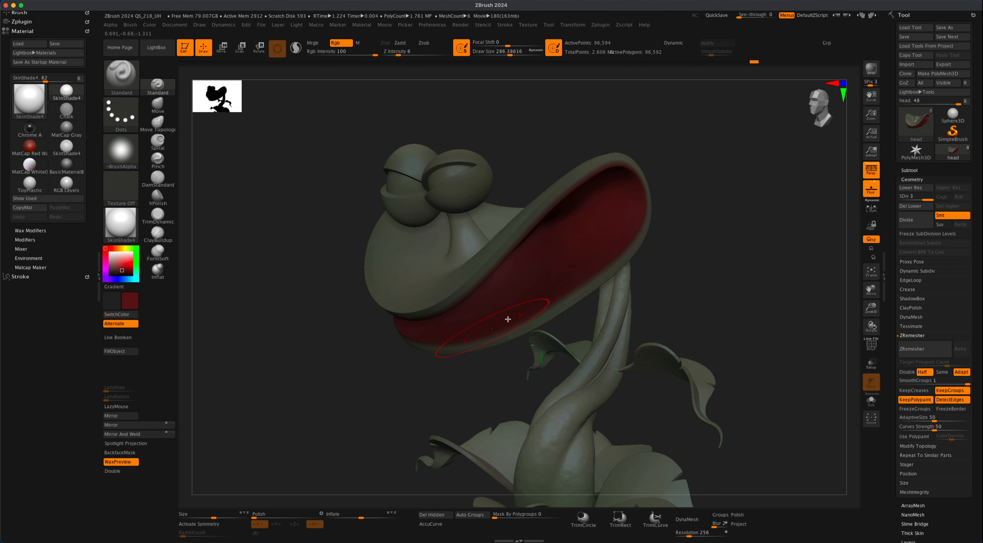
drag(719, 285, 738, 299)
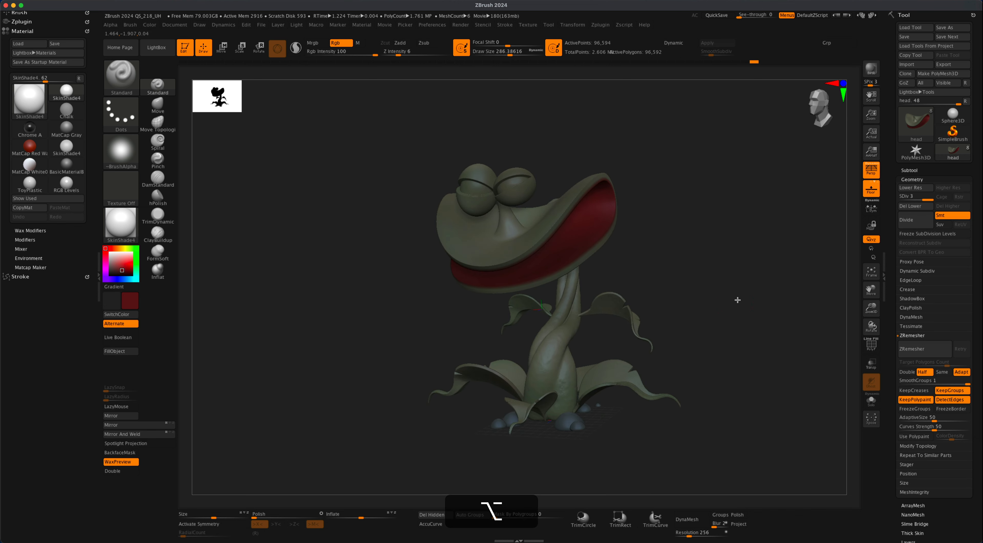
Make the tTeeth and bTeeth subtools visible.
click(909, 171)
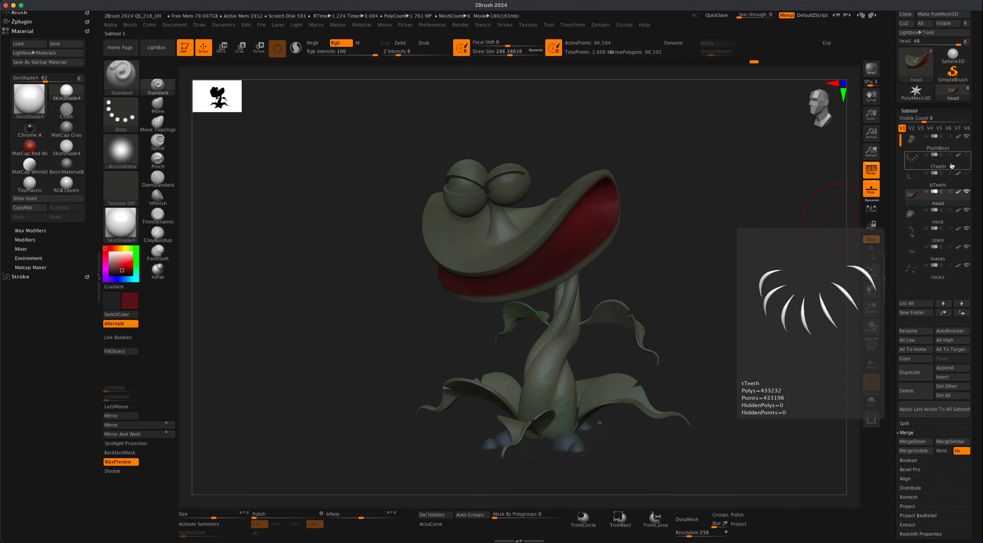
click(966, 156)
click(967, 173)
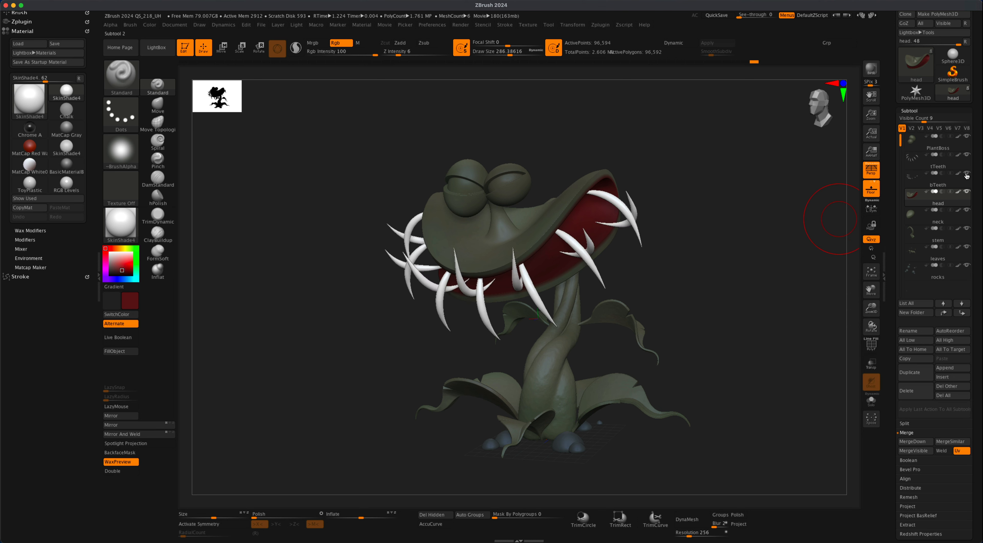
Fill the bTeeth subtool with a pale, muted yellow.
click(920, 183)
alt+drag(336, 318, 310, 325)
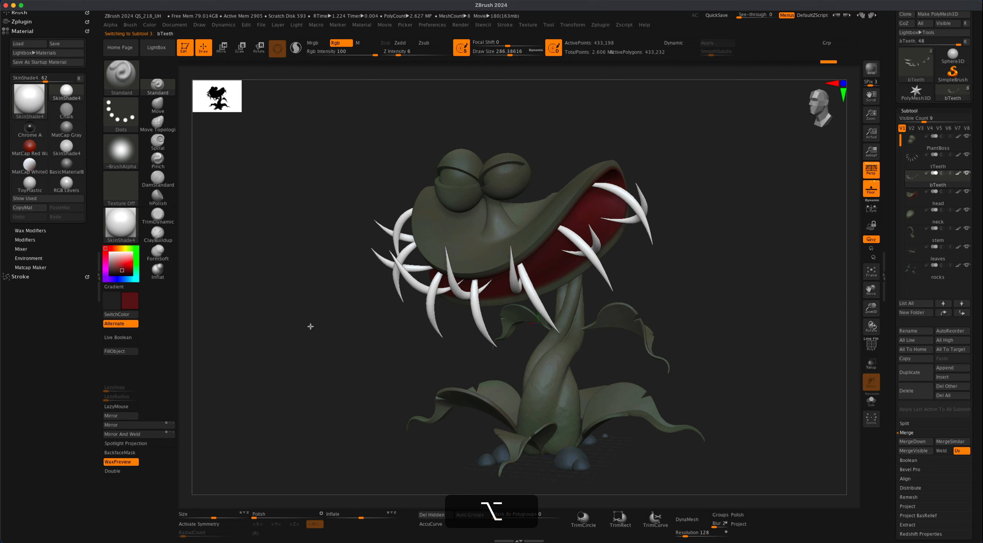
click(112, 258)
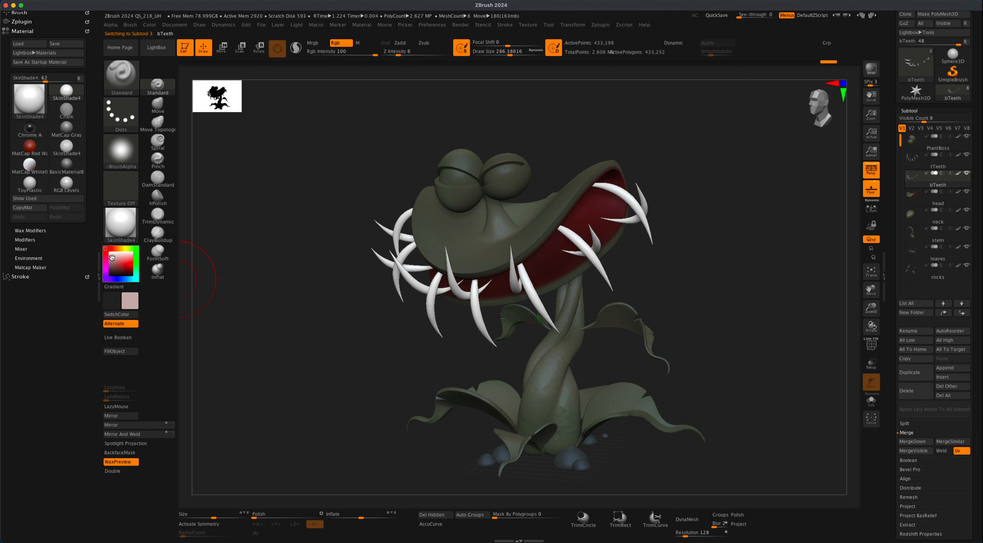
click(122, 248)
drag(112, 258, 113, 261)
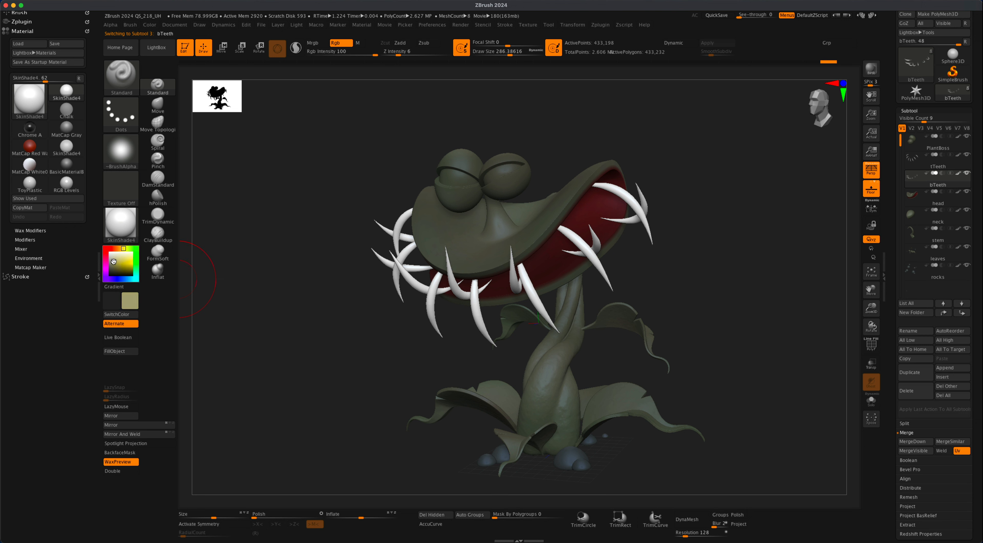
click(122, 351)
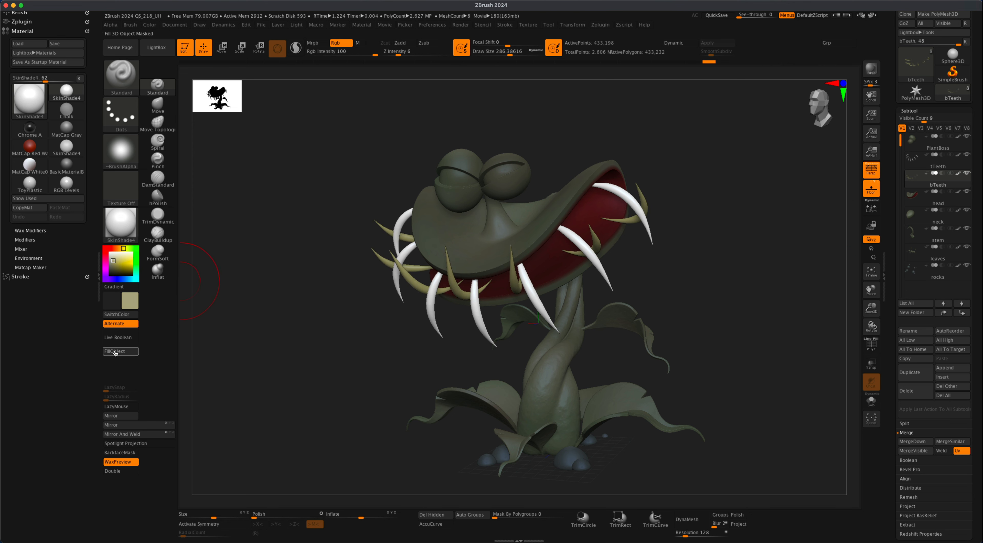
Fill the tTeeth subtool with the same muted yellow and run a BPR render of the whole plant.
key(Up)
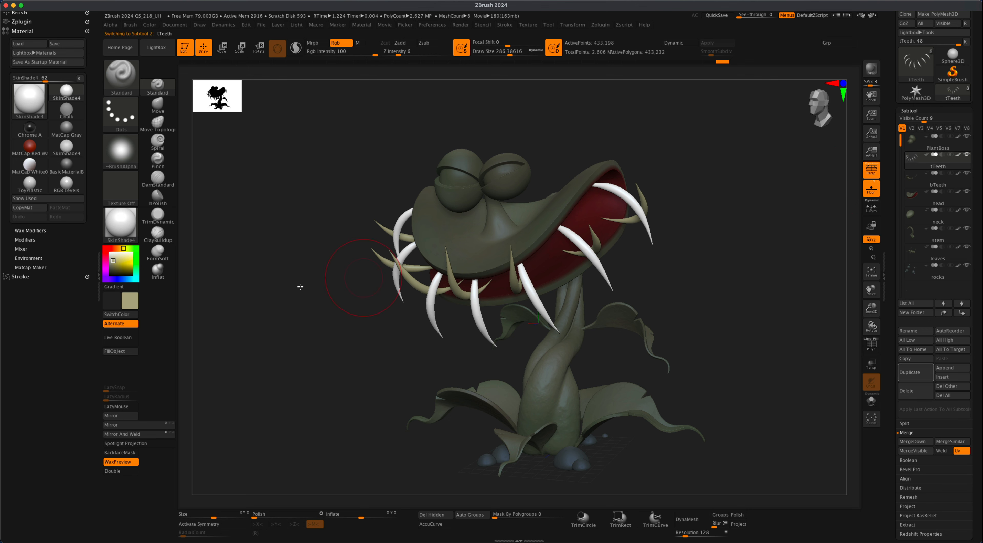
drag(281, 358, 320, 358)
drag(741, 349, 749, 313)
click(871, 69)
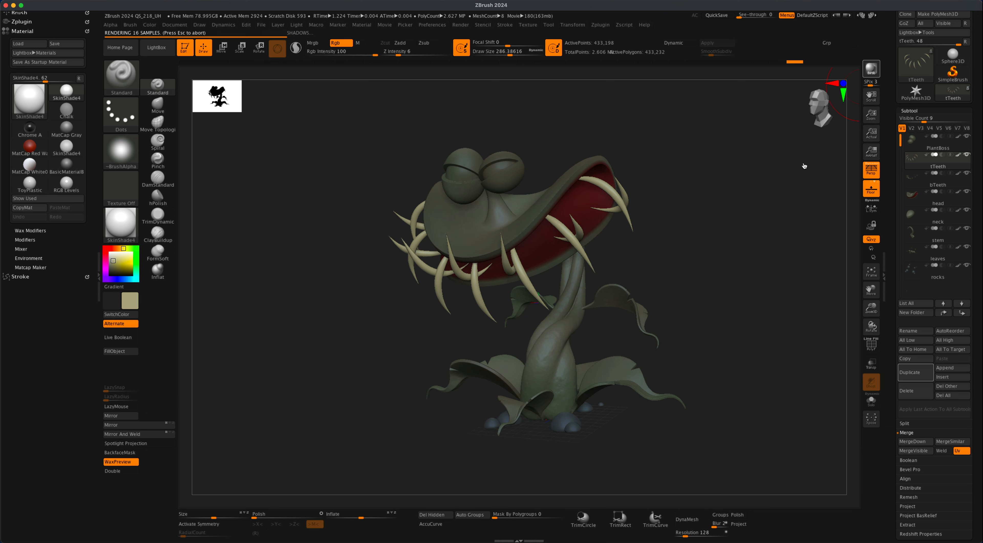
drag(721, 254, 684, 277)
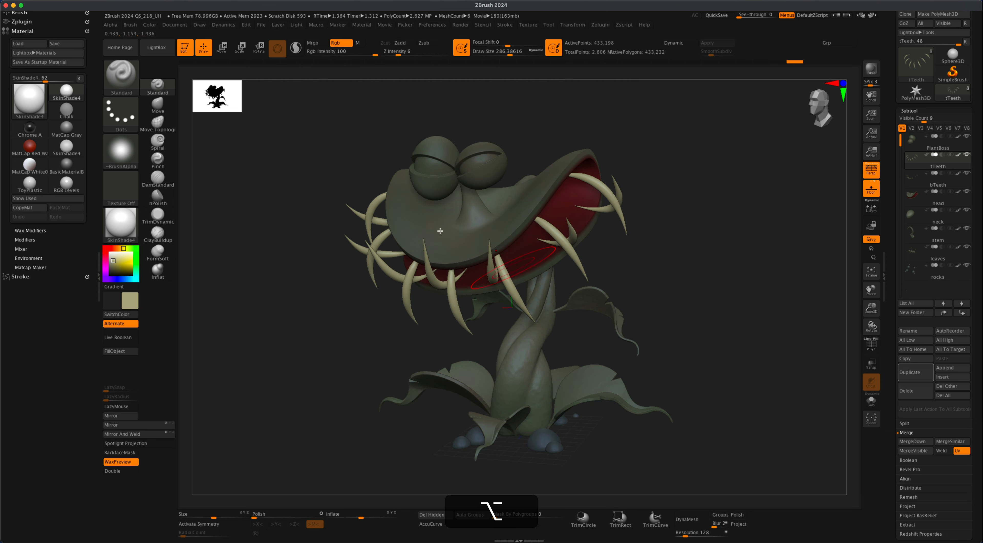
alt+drag(288, 324, 289, 321)
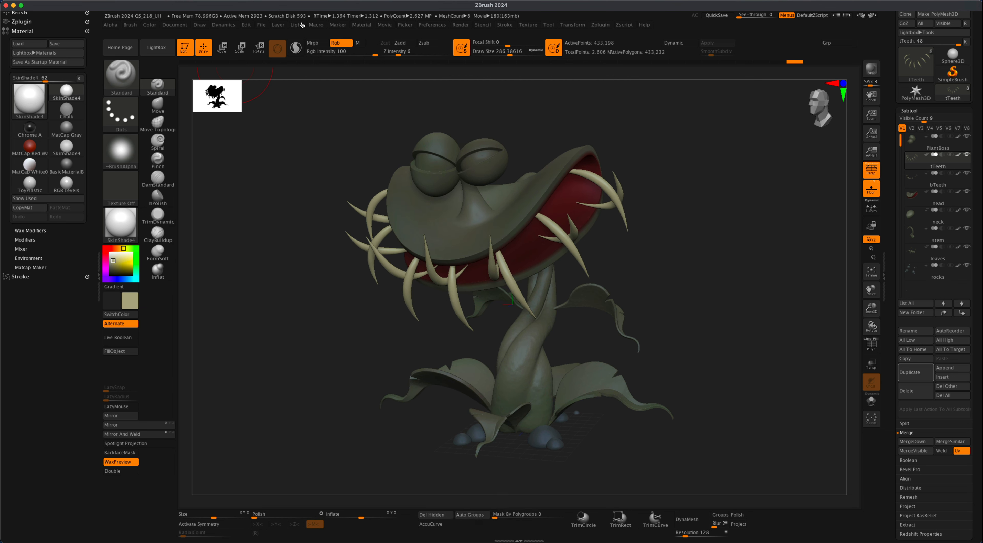
Try a muted green light color of about RGB 169, 183, 154 on the main light.
click(297, 25)
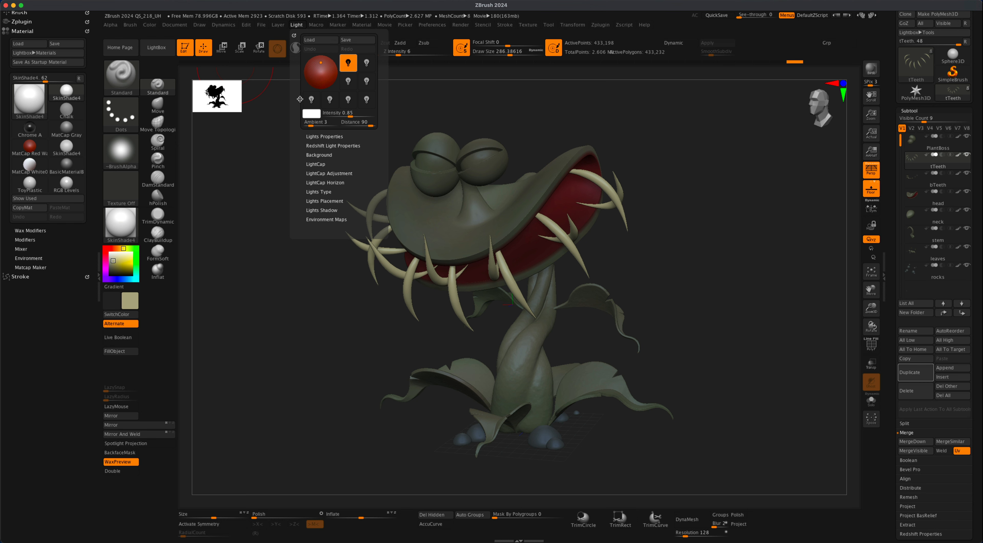
mouse_move(316, 115)
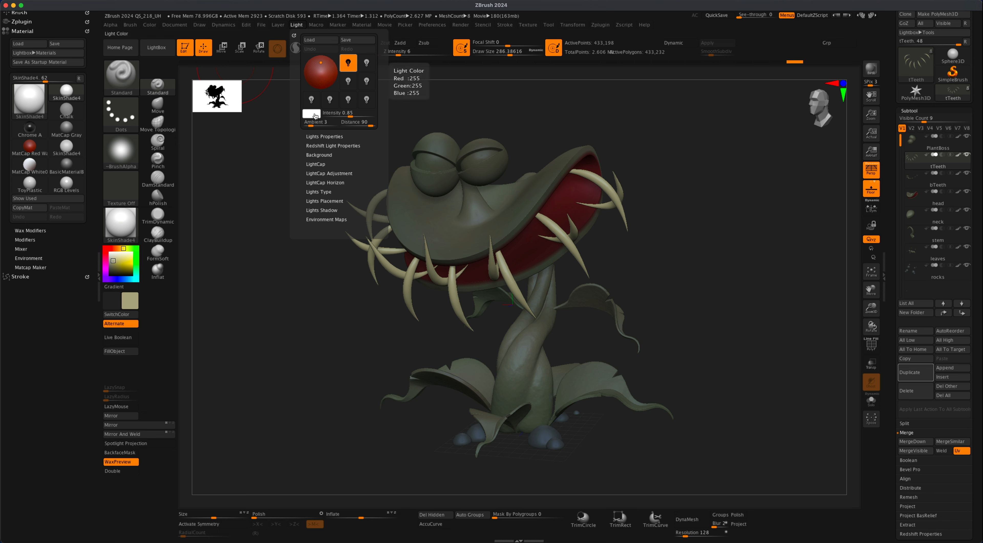
click(350, 114)
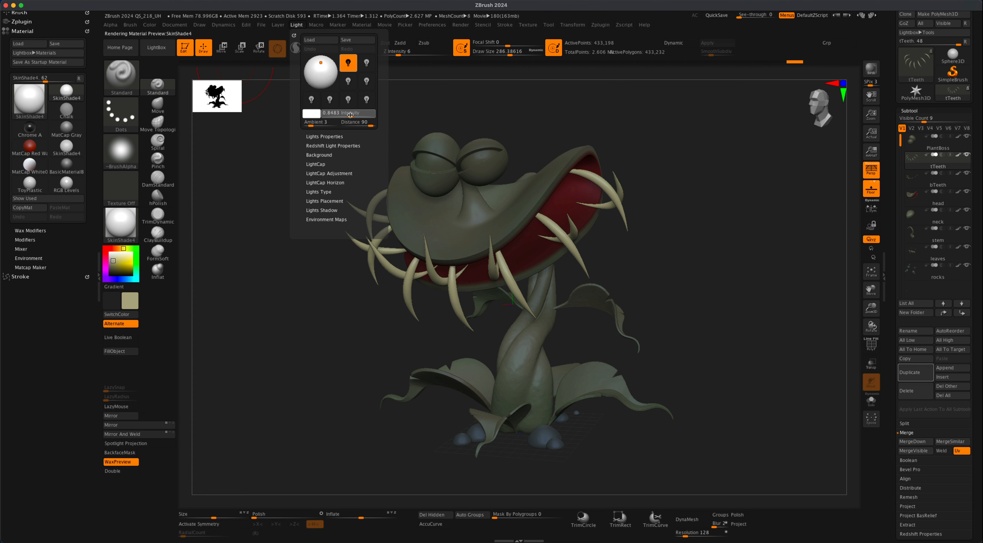
click(314, 113)
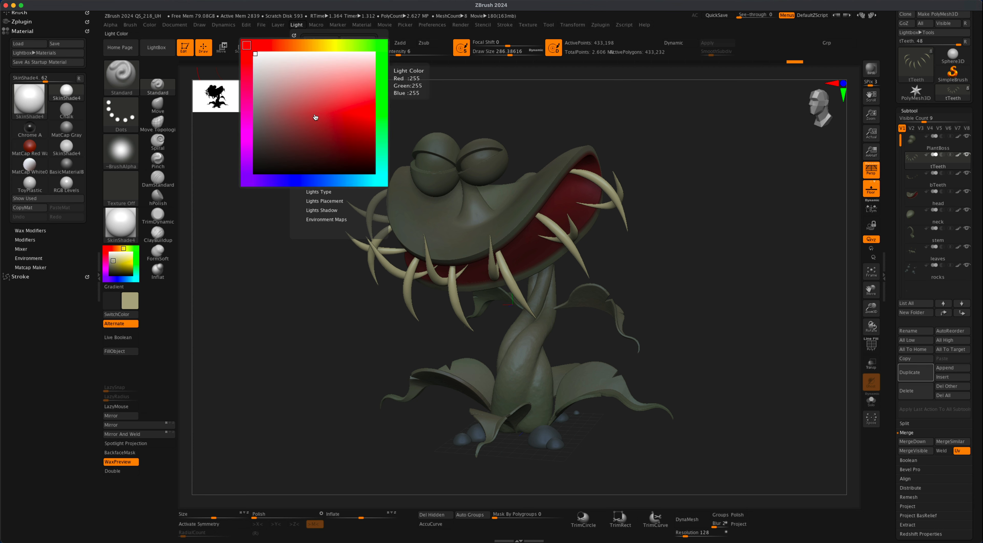
click(382, 44)
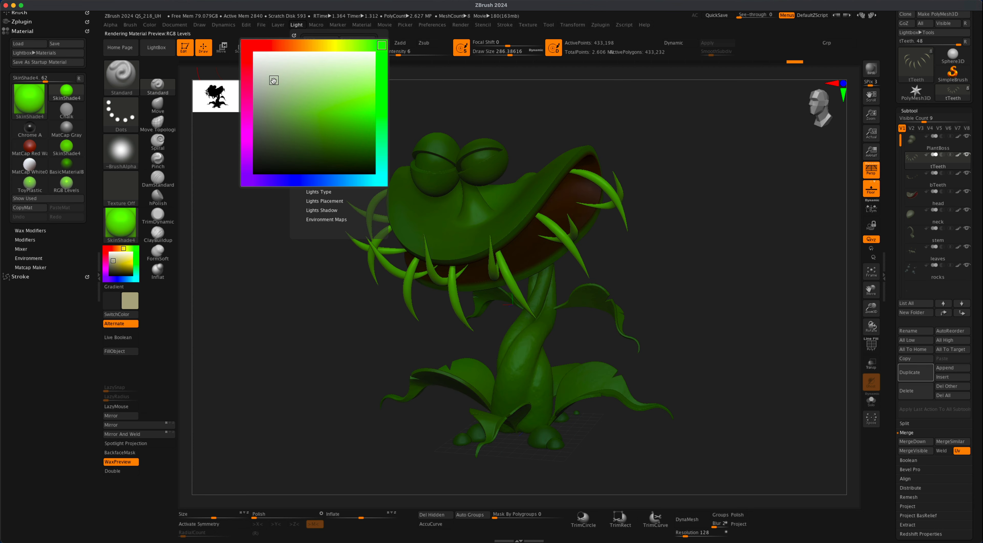
click(270, 77)
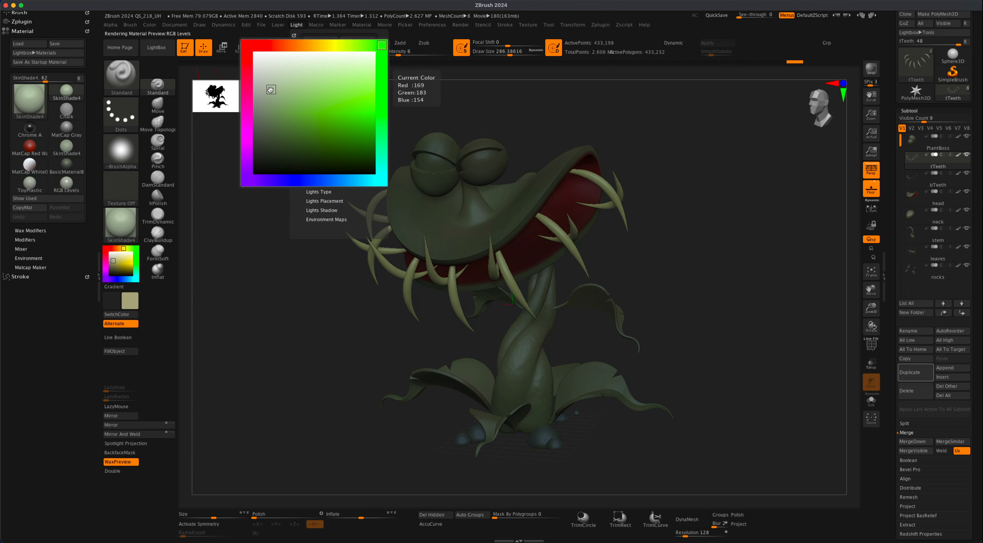
Try several lighter and darker magenta tints as the main light's color.
click(296, 24)
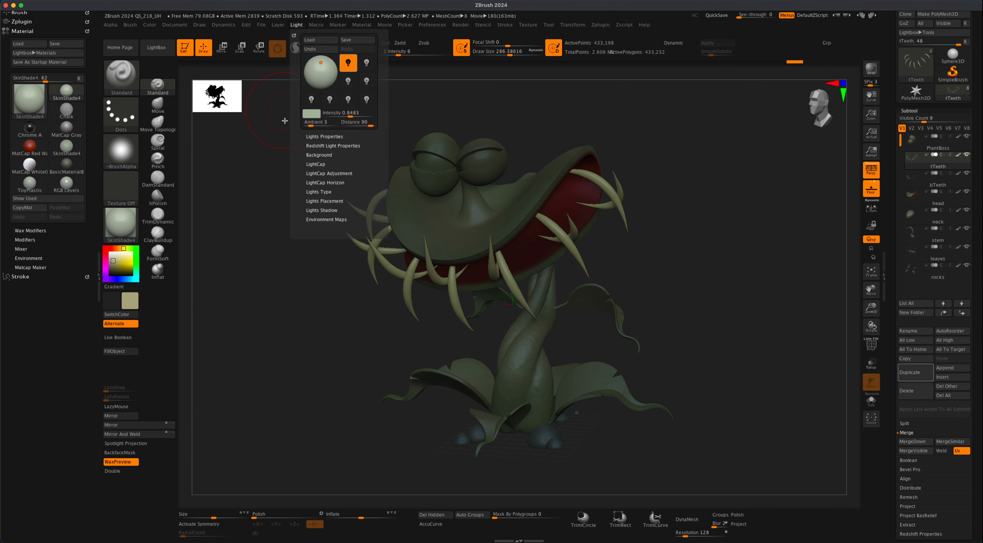
click(311, 114)
click(241, 137)
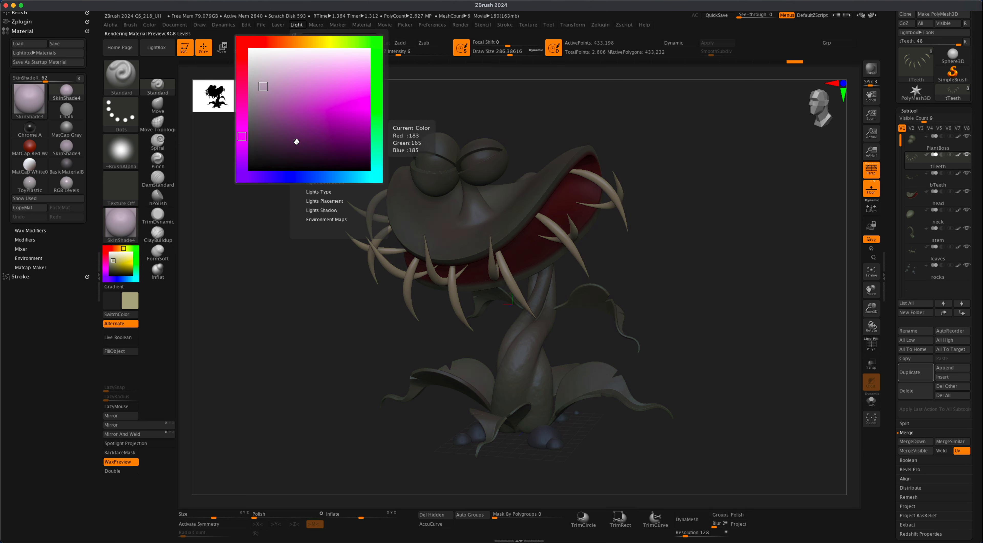
drag(268, 85, 312, 76)
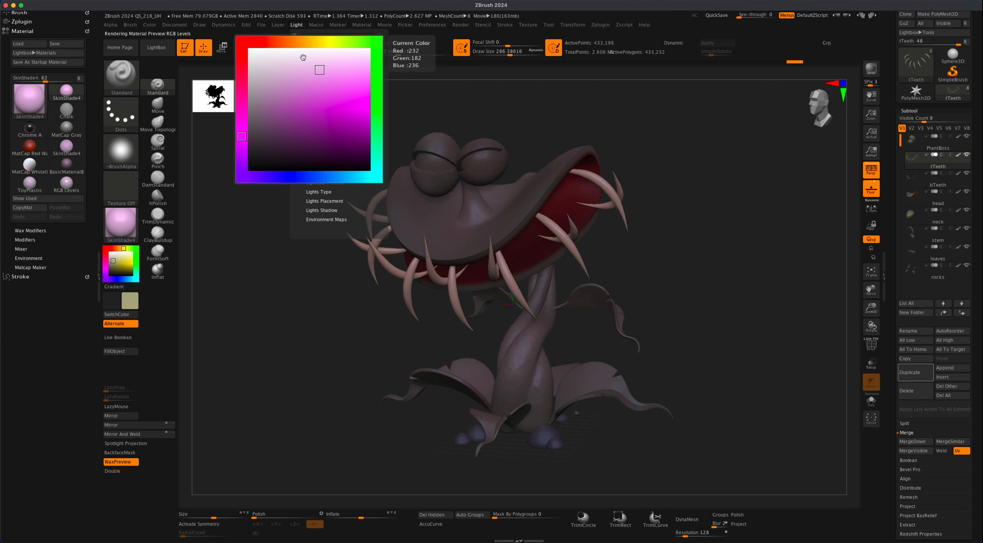
click(265, 109)
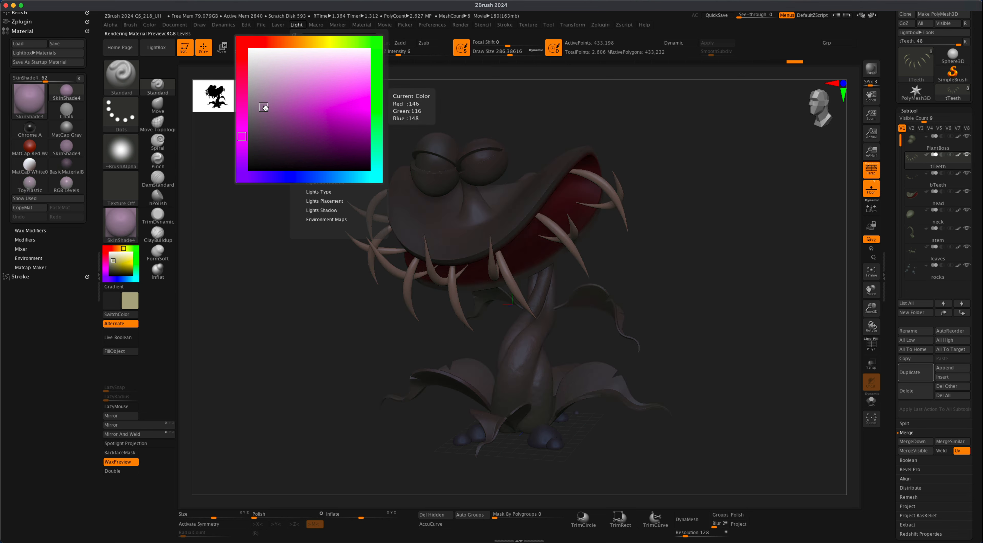
drag(269, 133, 345, 71)
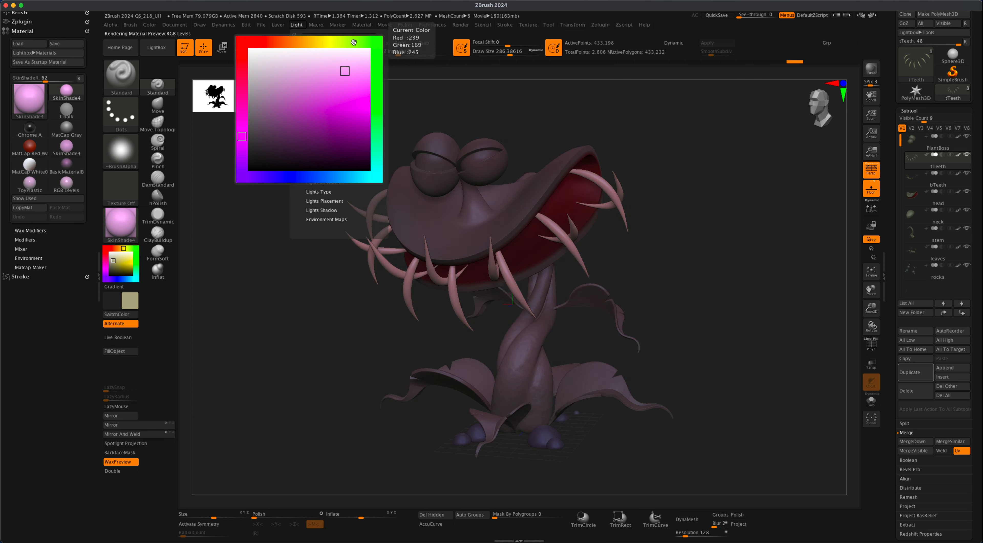
drag(343, 72, 265, 120)
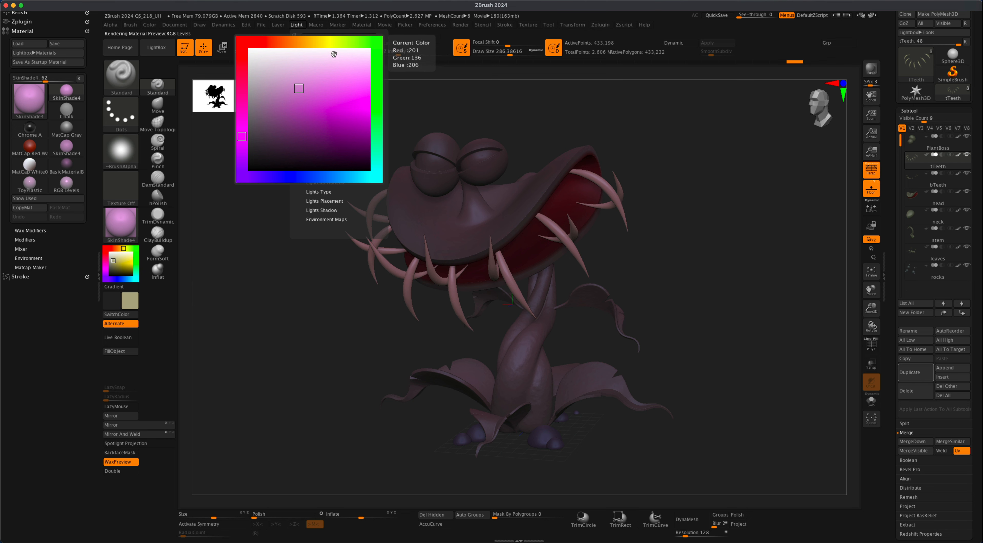
Set the main light's color to a muted yellow-green and render the plant with BPR.
click(344, 42)
drag(295, 83, 272, 89)
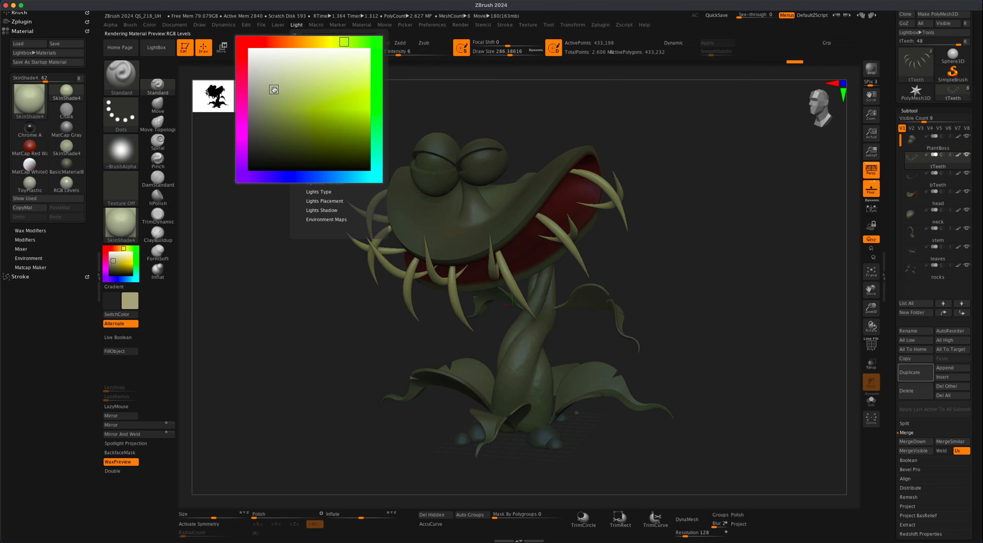
click(872, 69)
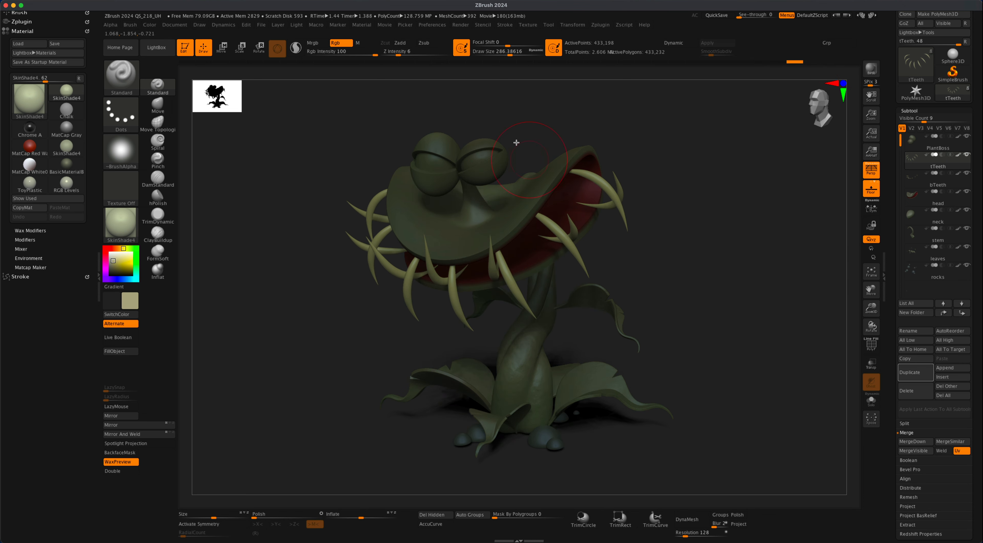
Enable the third BPR filter, Sharpen, in the render settings.
click(462, 26)
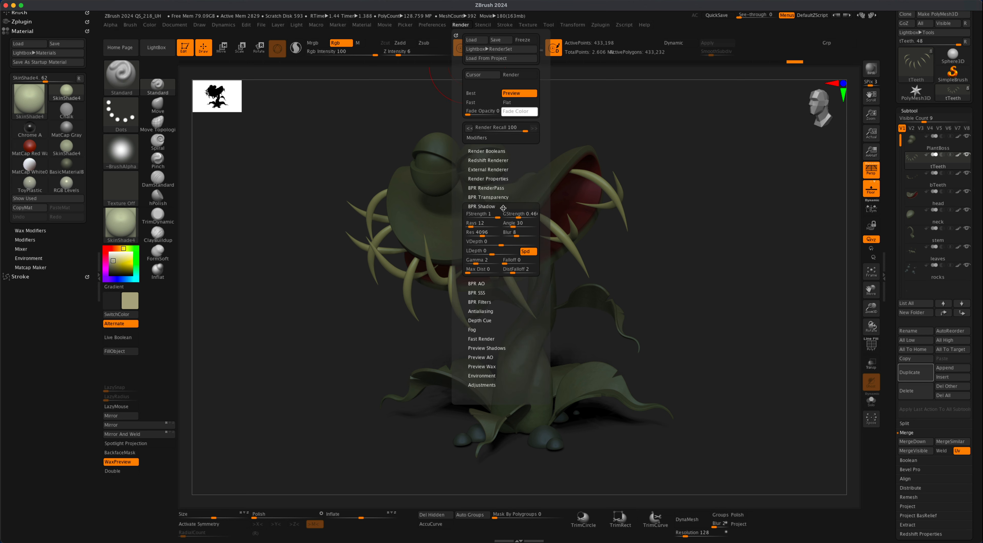
click(483, 301)
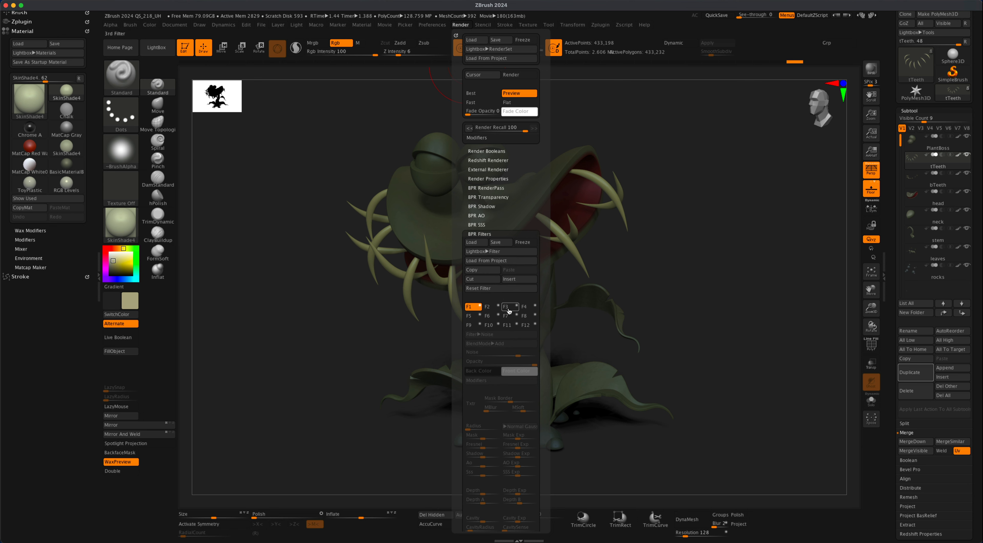
click(510, 309)
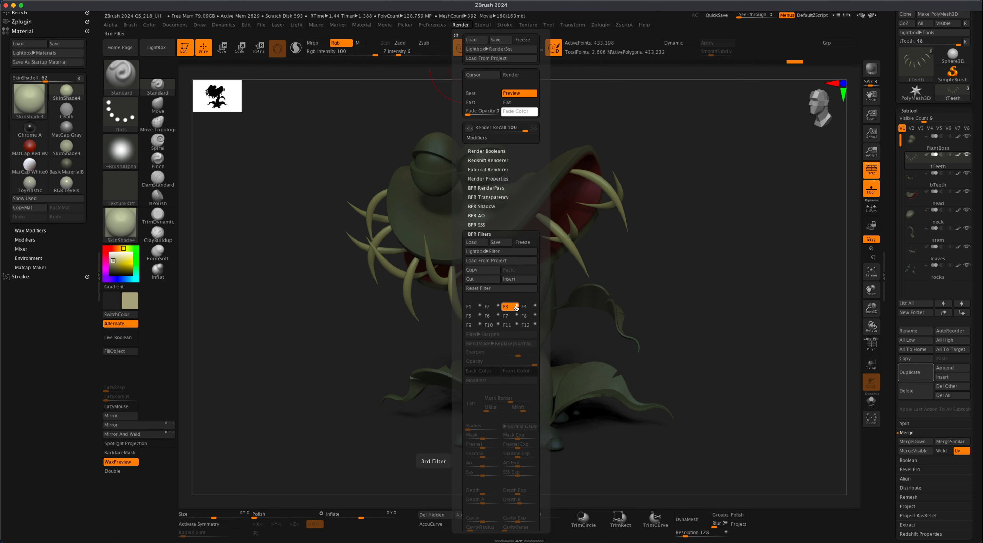
click(516, 306)
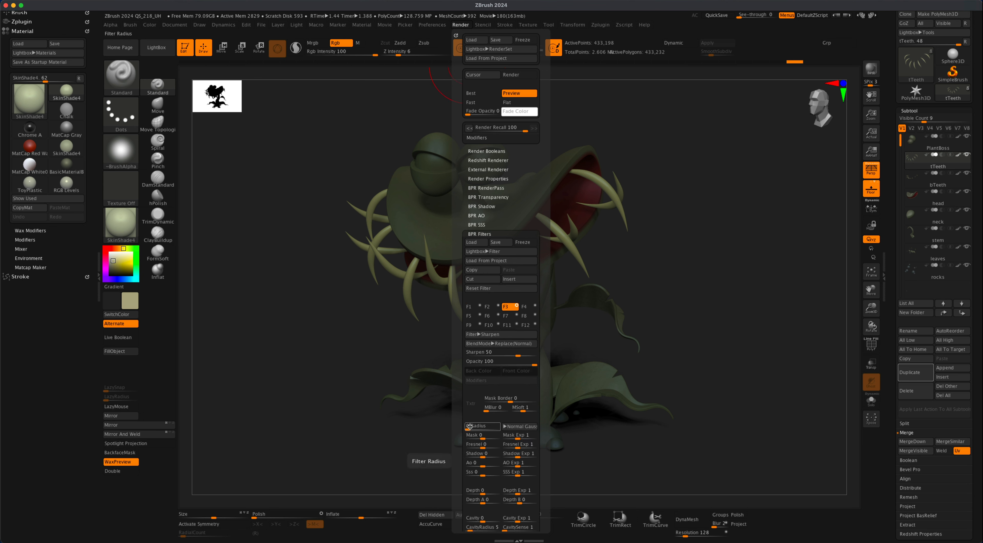
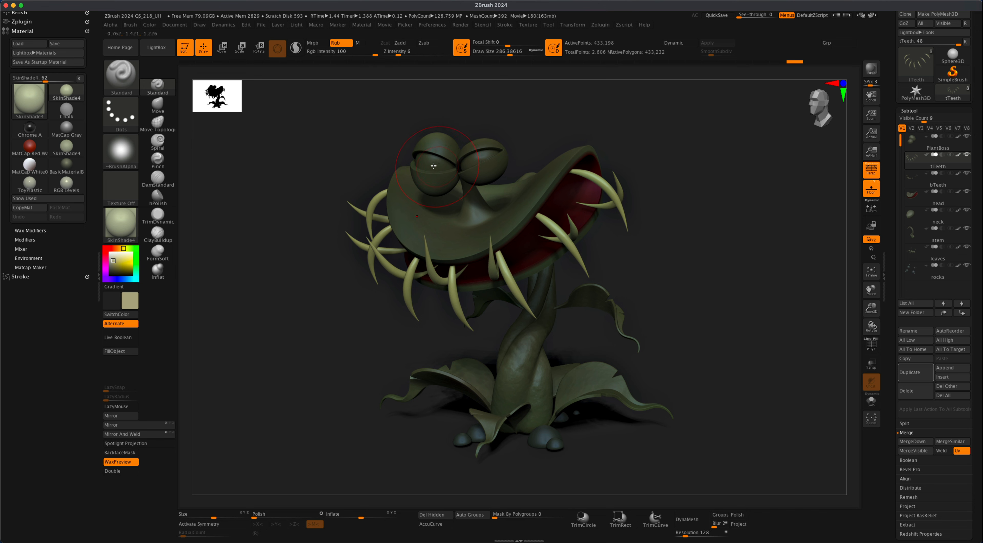
Make the PlantBoss subtool with the eyes active and reduce the brush draw size to about 187.
key(Up)
mouse_move(724, 245)
mouse_down()
mouse_move(697, 275)
mouse_move(704, 273)
mouse_up()
key(s)
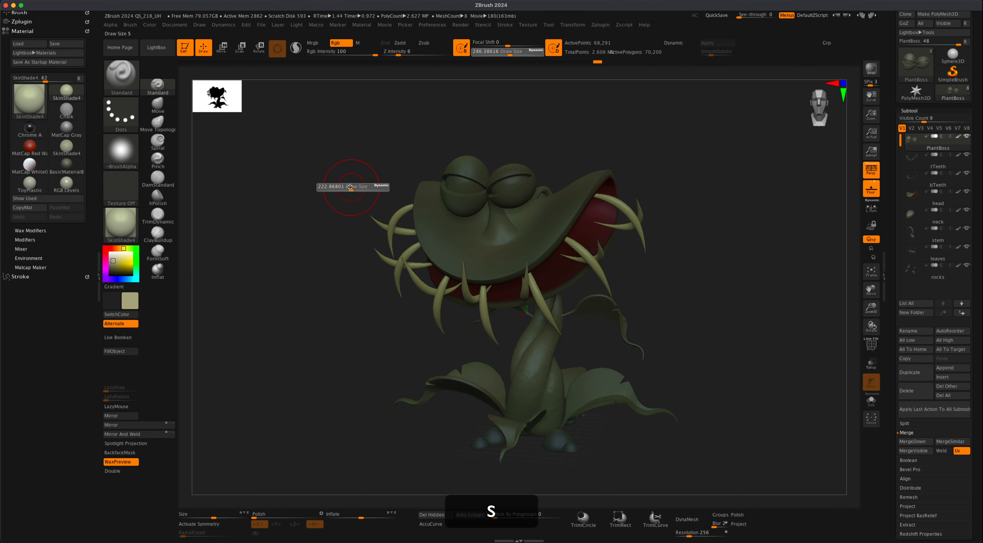
drag(349, 187, 322, 187)
mouse_move(674, 248)
alt+mouse_down()
mouse_move(627, 215)
mouse_move(709, 250)
alt+mouse_up()
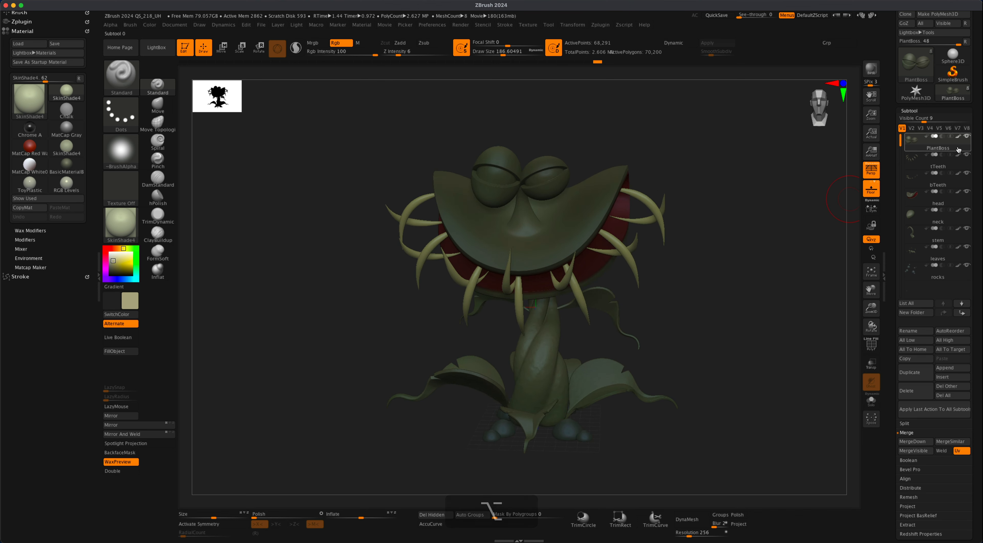
Show the polyframe of the PlantBoss subtool and assign new polygroups to its eye parts with Auto Groups.
click(872, 344)
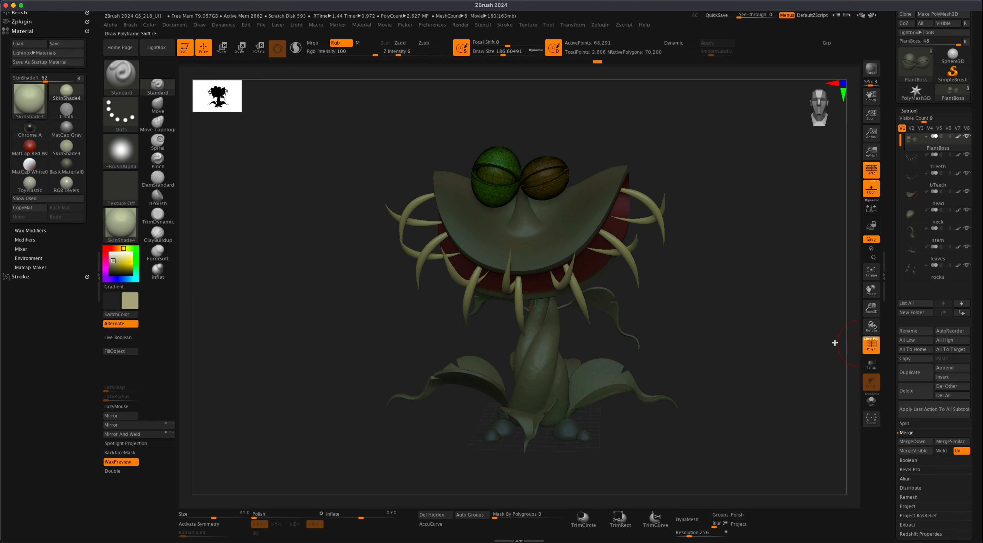
alt+drag(757, 346, 756, 403)
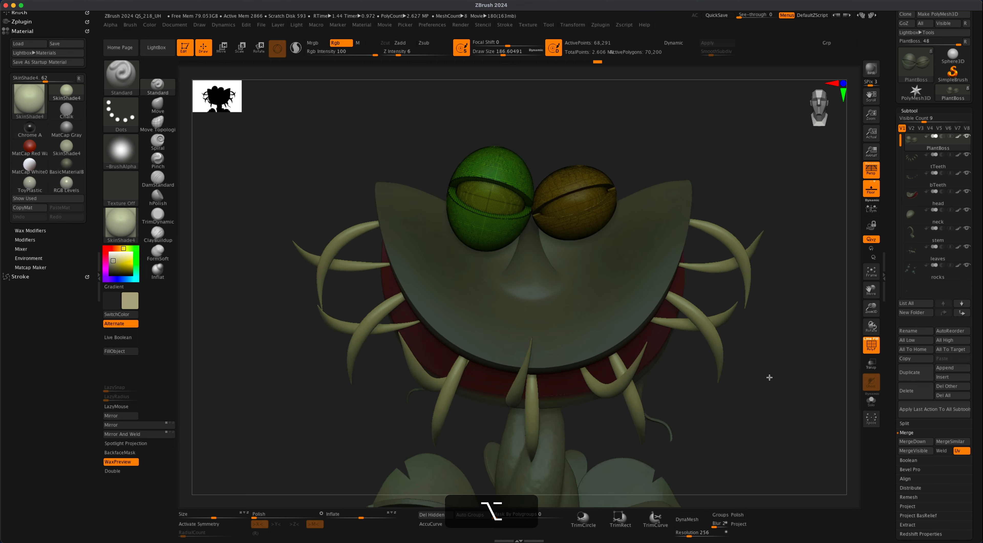
click(470, 515)
click(470, 514)
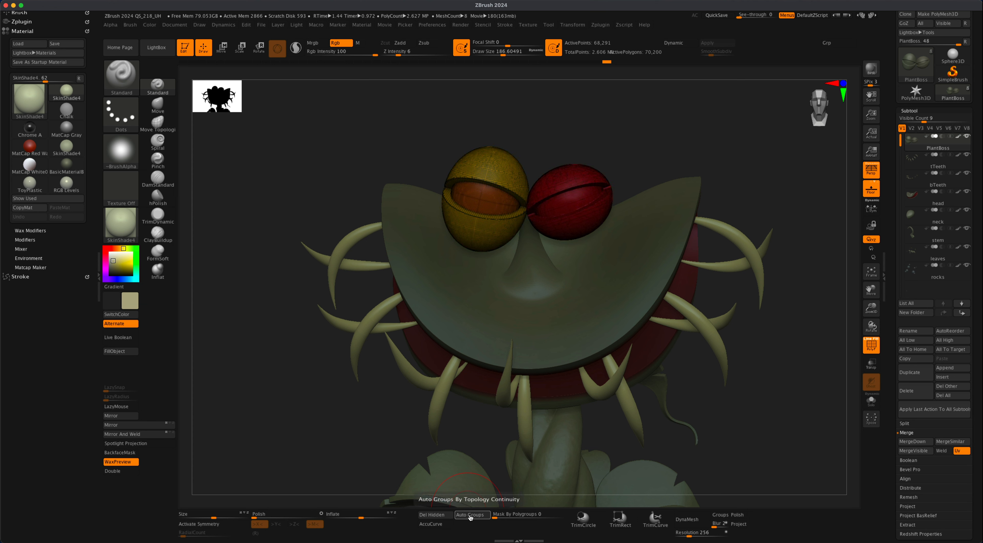
click(470, 514)
click(470, 515)
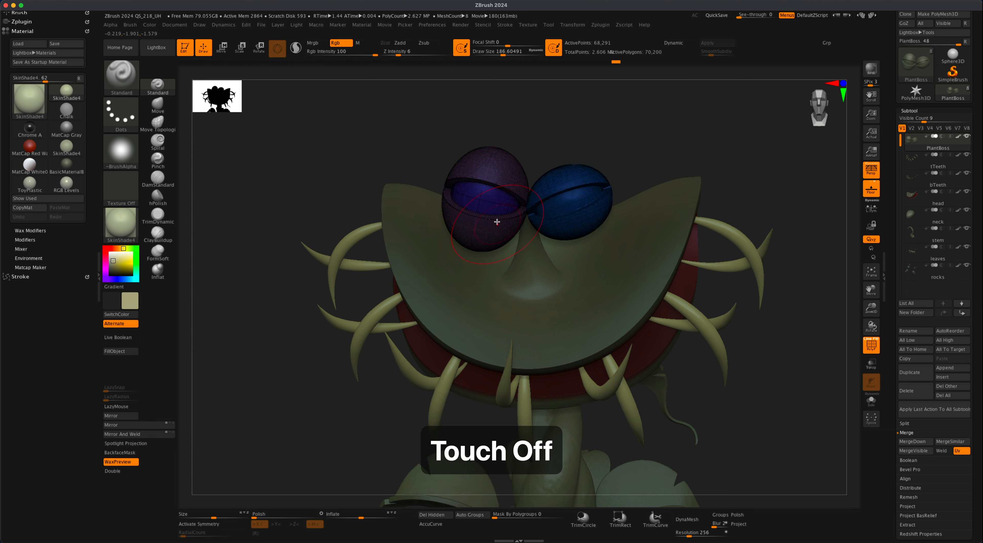
Reduce the brush draw size to about 116 and examine the eyes on top of the head from several angles.
key(s)
drag(298, 177, 292, 177)
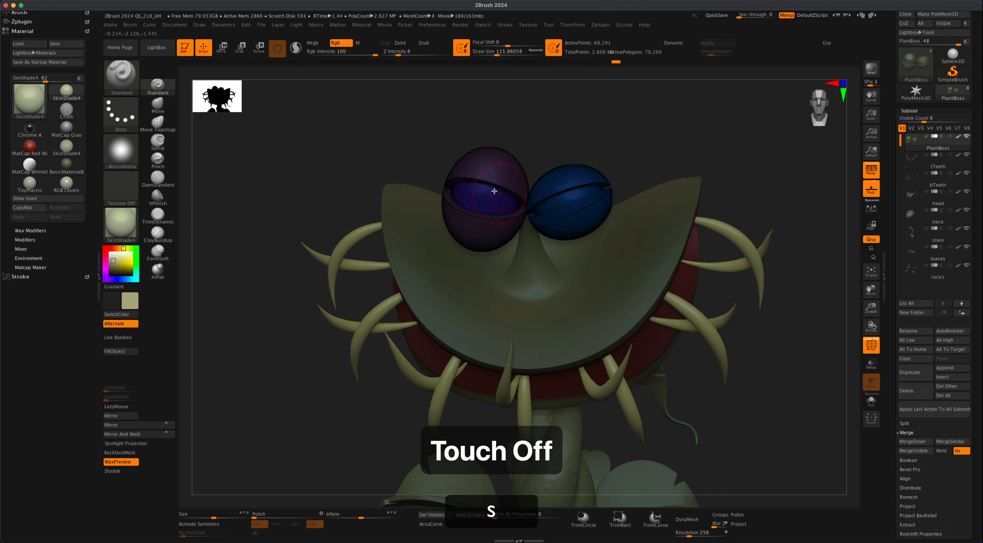
alt+drag(403, 142, 399, 147)
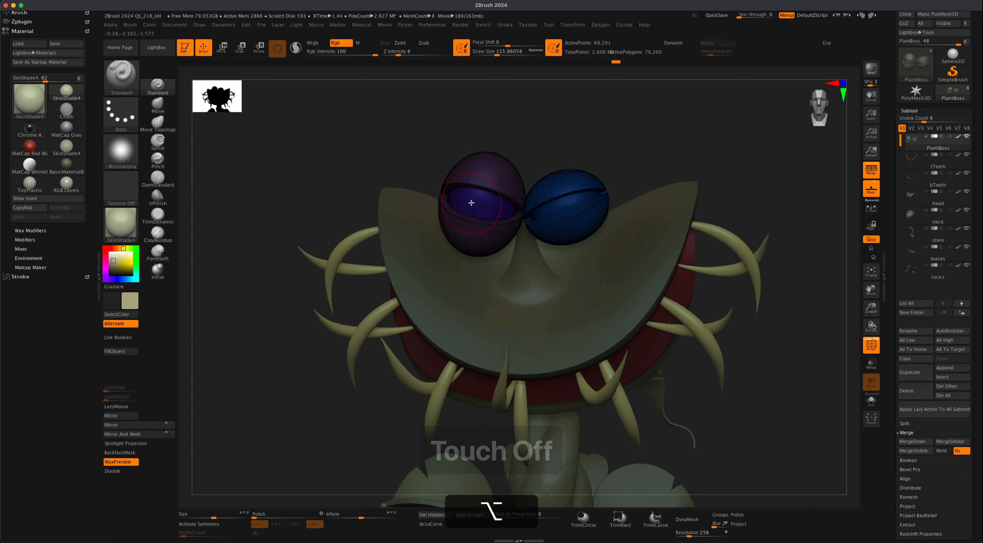
mouse_move(696, 152)
mouse_down()
mouse_move(709, 160)
mouse_move(700, 158)
mouse_up()
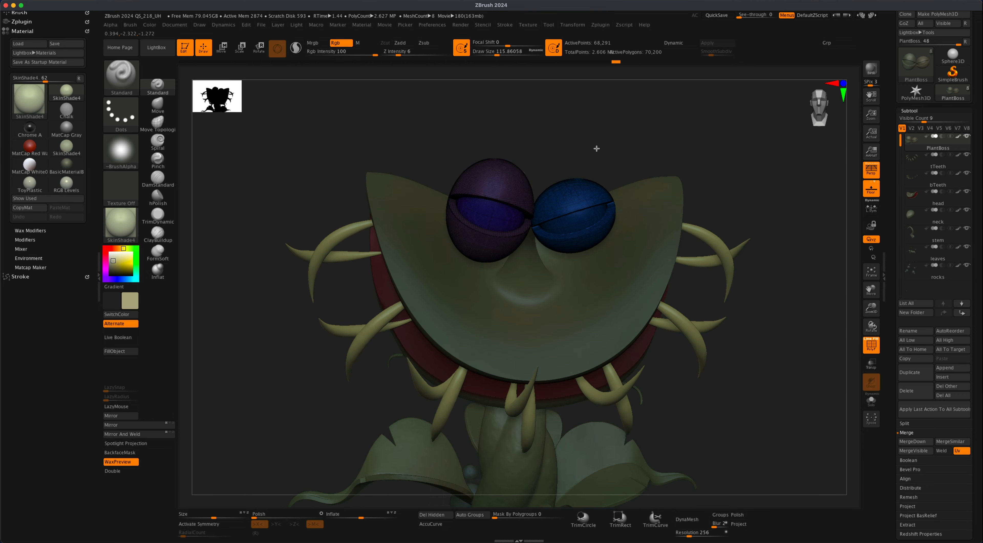
drag(595, 147, 571, 204)
drag(646, 134, 675, 171)
drag(541, 145, 533, 164)
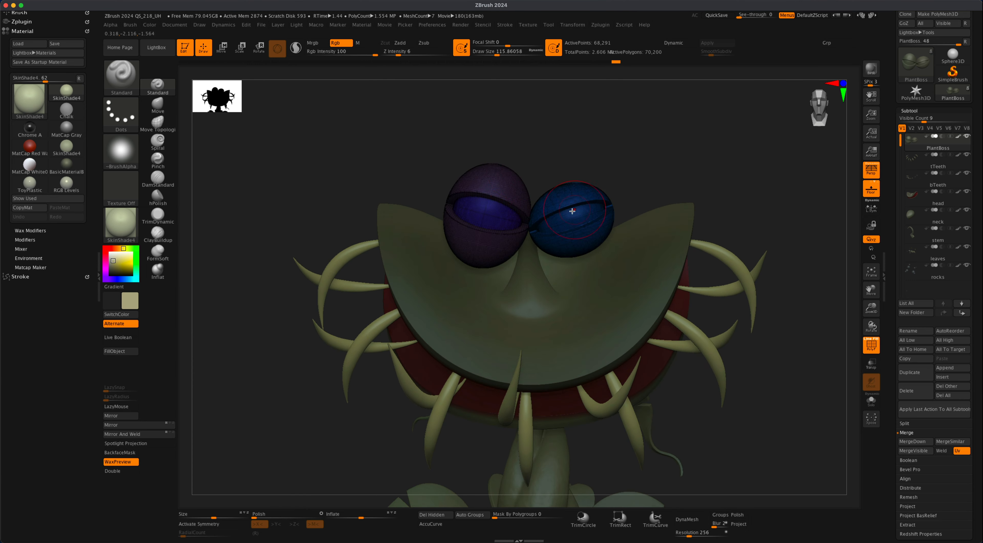
drag(637, 181, 639, 173)
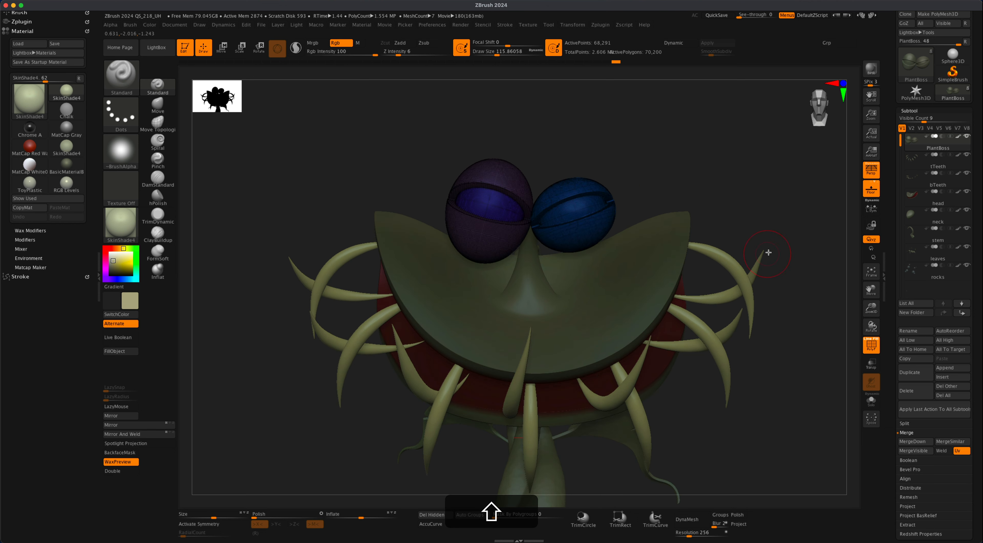
Hide every subtool except the PlantBoss eyes and turn off the perspective view.
mouse_move(971, 141)
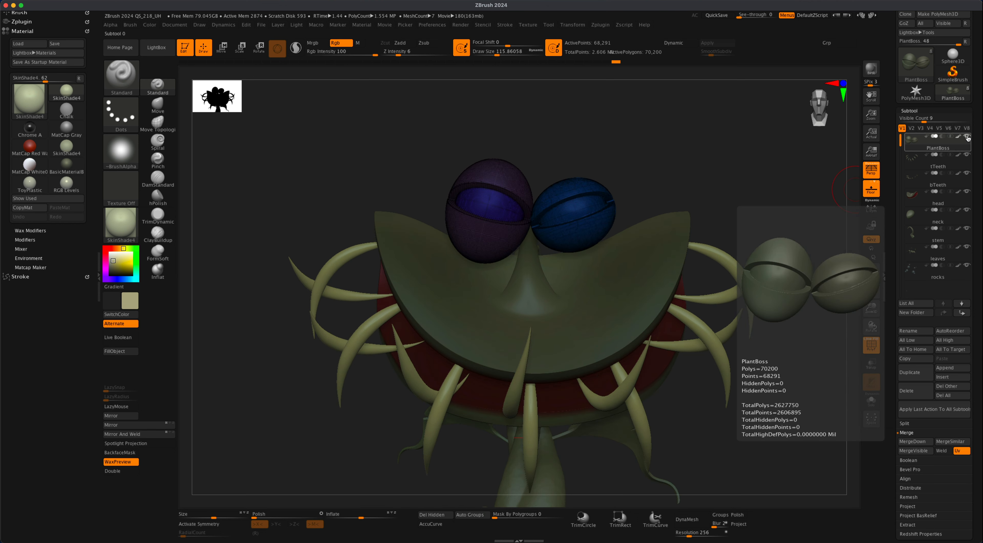
key(shift)
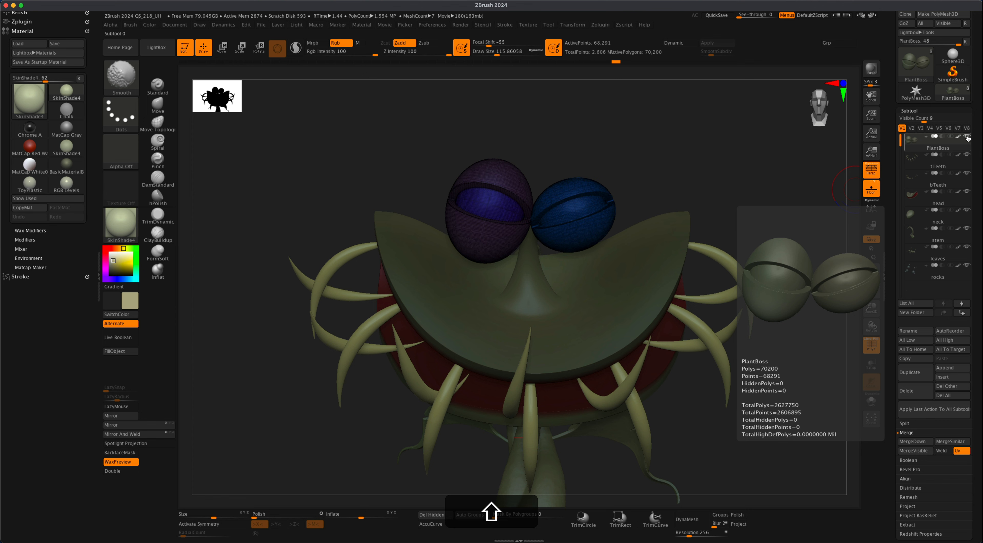
shift+click(968, 137)
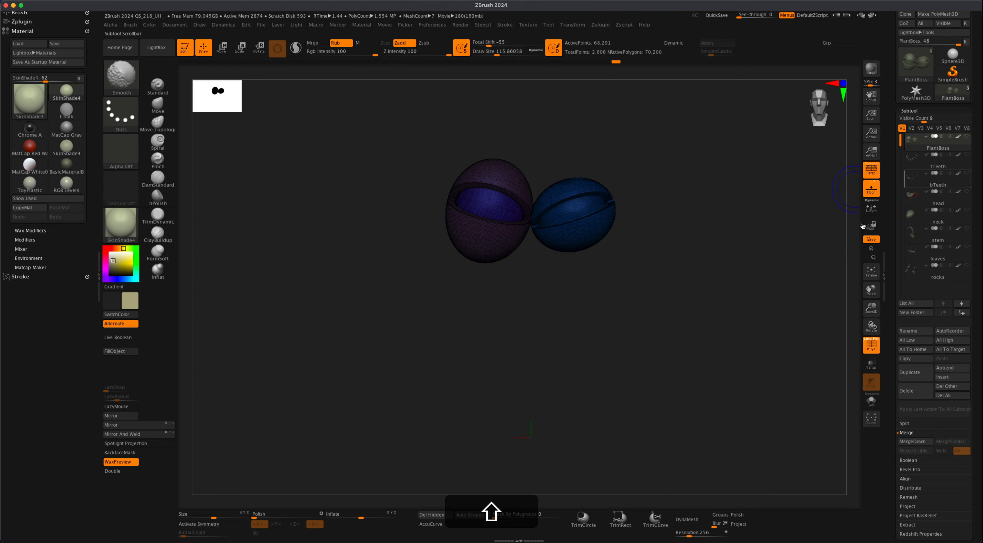
click(874, 169)
alt+shift+drag(696, 259, 667, 329)
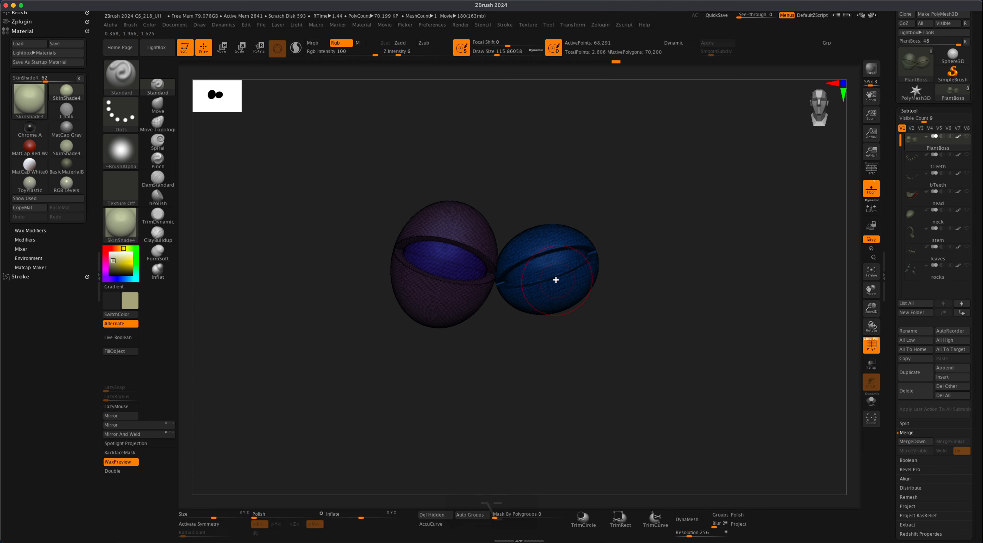
Isolate the larger purple eye and delete the hidden geometry of the smaller blue eye.
shift+super+click(547, 268)
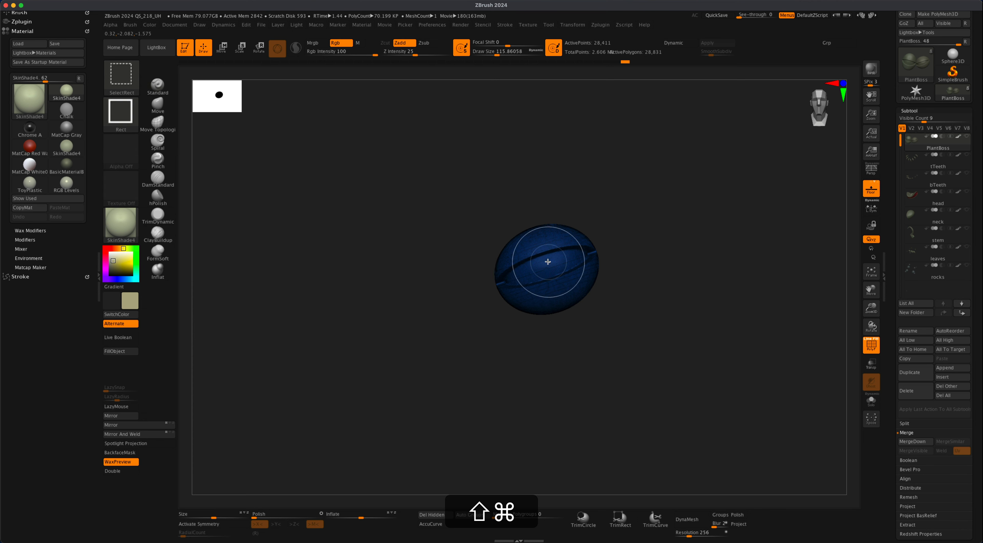
shift+super+click(555, 273)
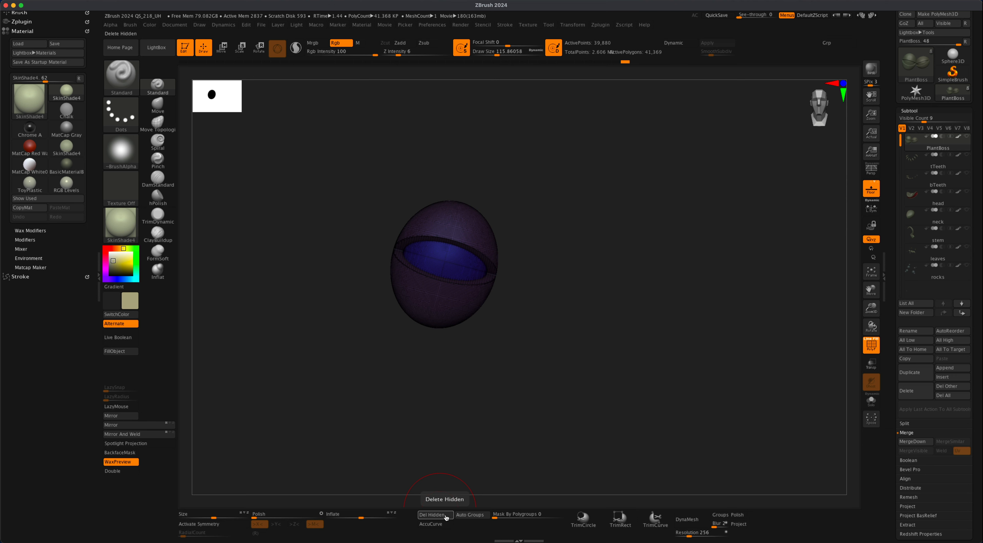
key(super)
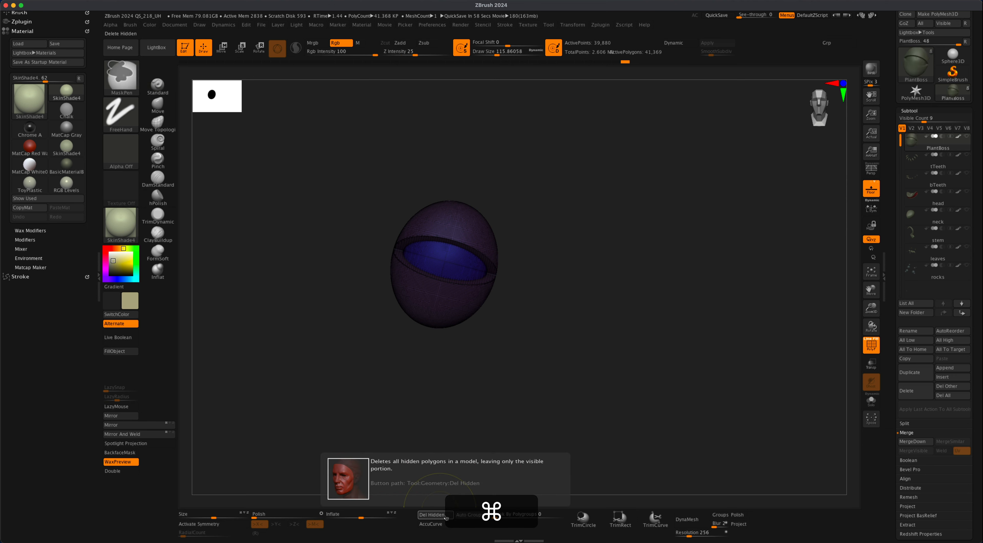
click(435, 515)
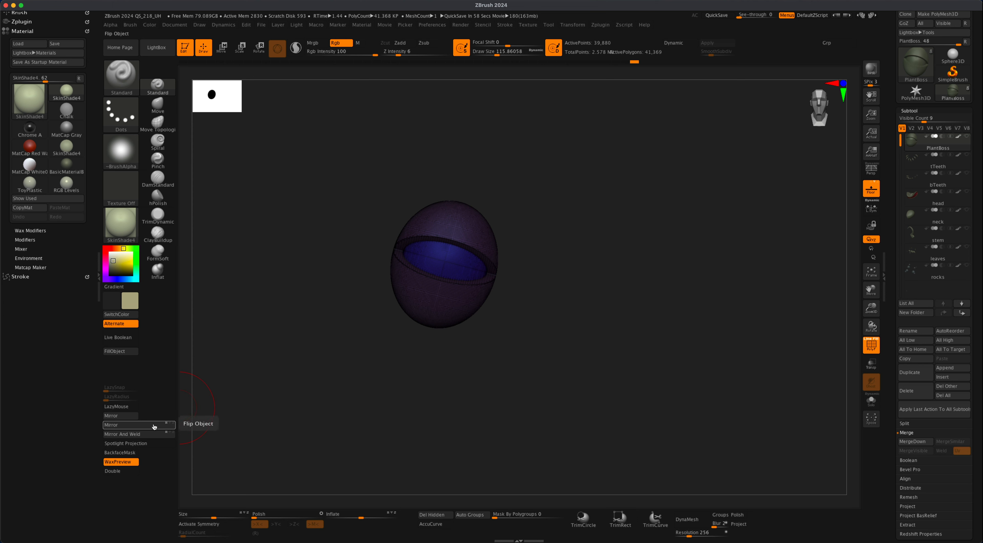
Duplicate the remaining eye subtool and mirror the copy to the opposite side.
click(914, 377)
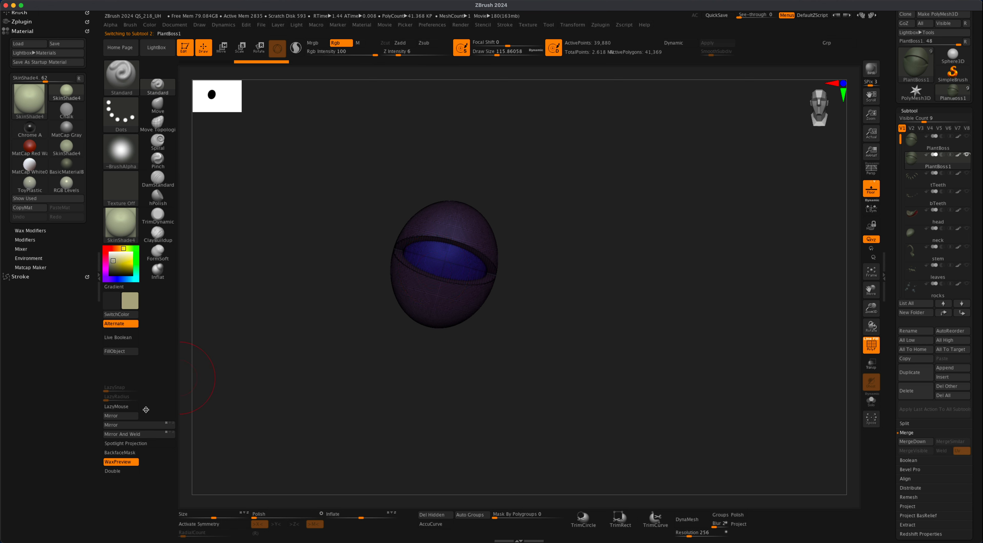
click(143, 425)
click(144, 424)
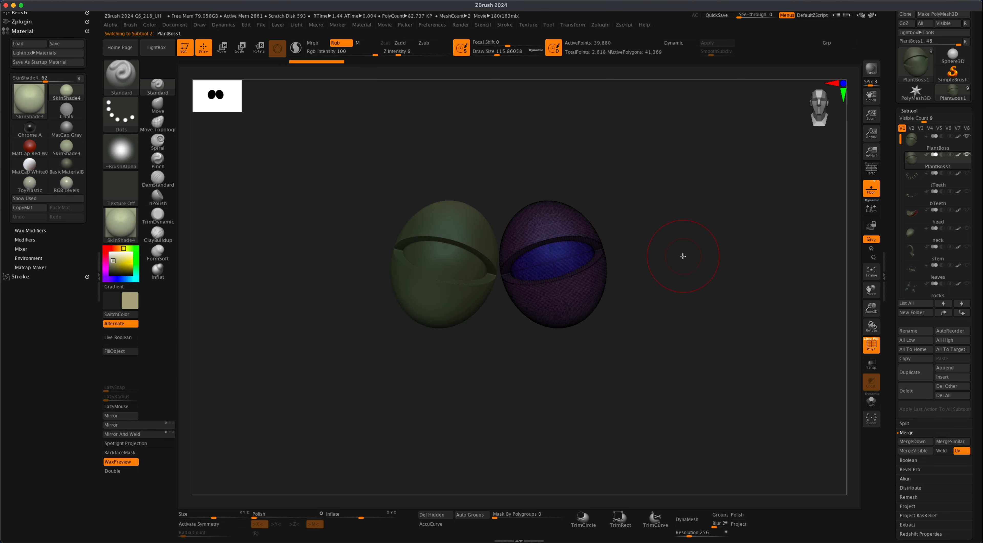
Center the gizmo on the mirrored eye, tilt the gizmo to match the eyelid slit and squash the eye into a flatter shape.
click(222, 47)
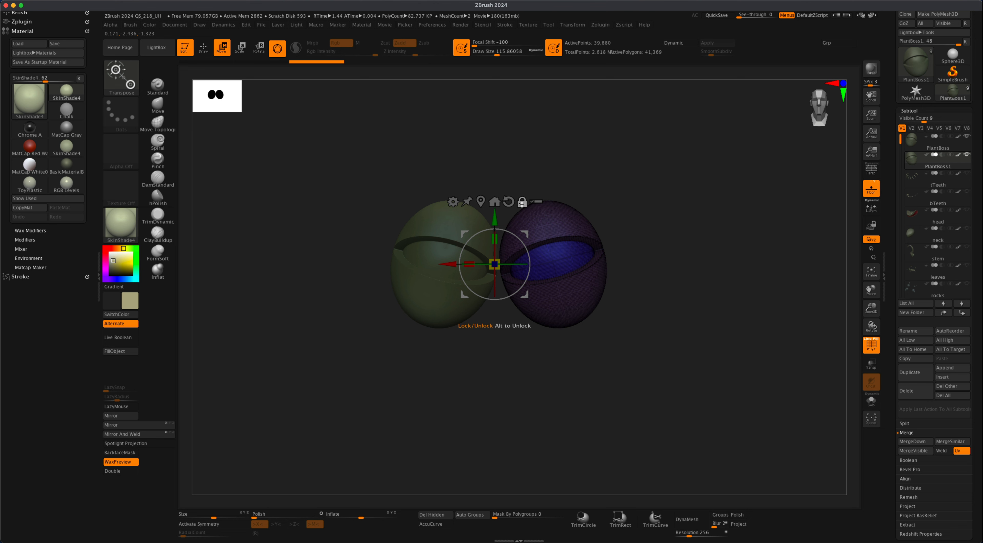
click(481, 201)
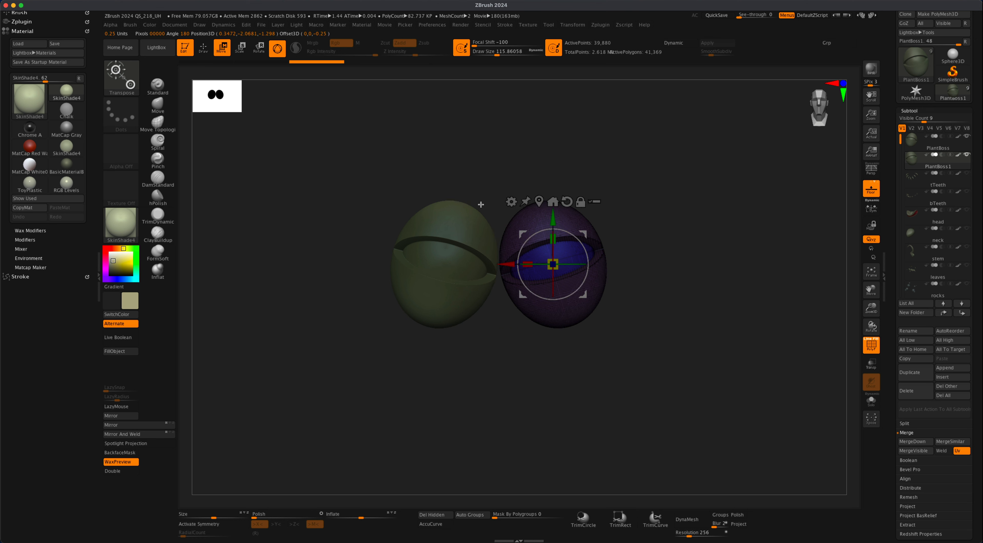
click(580, 203)
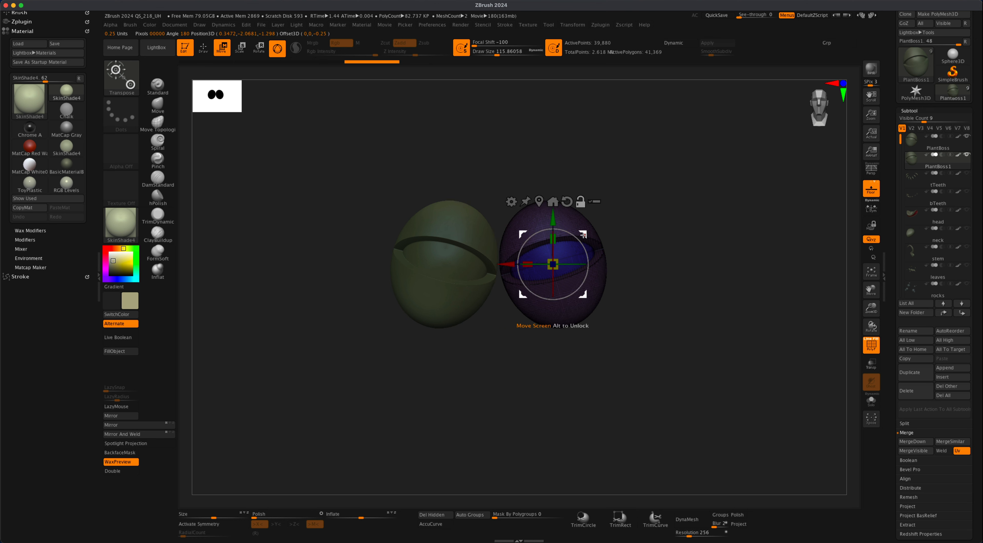
drag(581, 239, 555, 252)
click(581, 203)
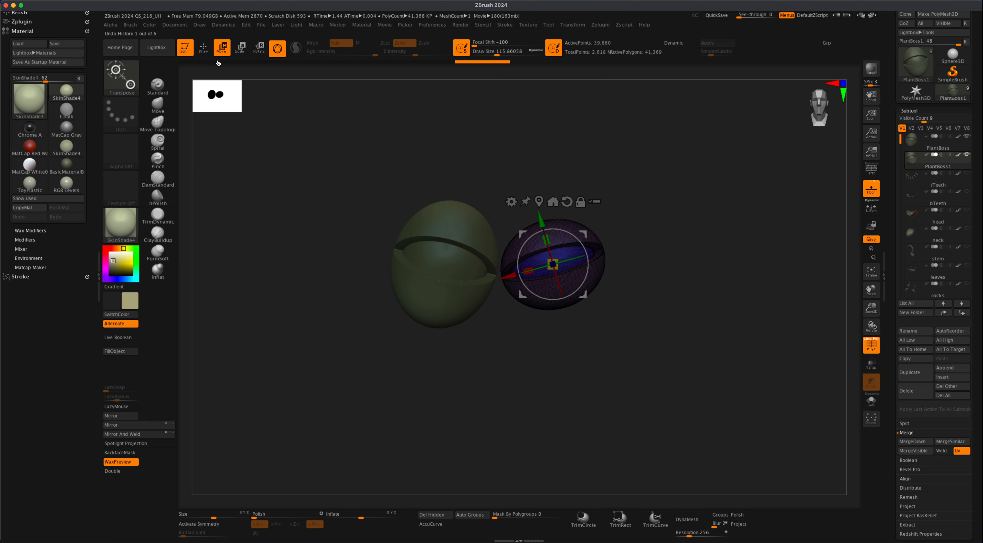
Isolate the mirrored eye's inner eyeball, fill it with the yellowish color, unhide the eyelids and turn off the polyframe.
key(q)
key(shift+super)
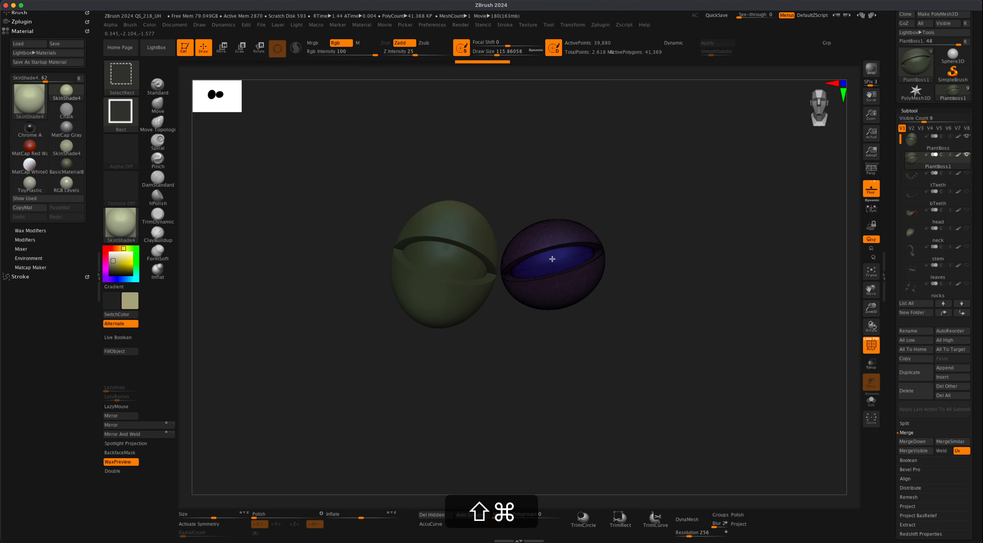
shift+super+click(552, 259)
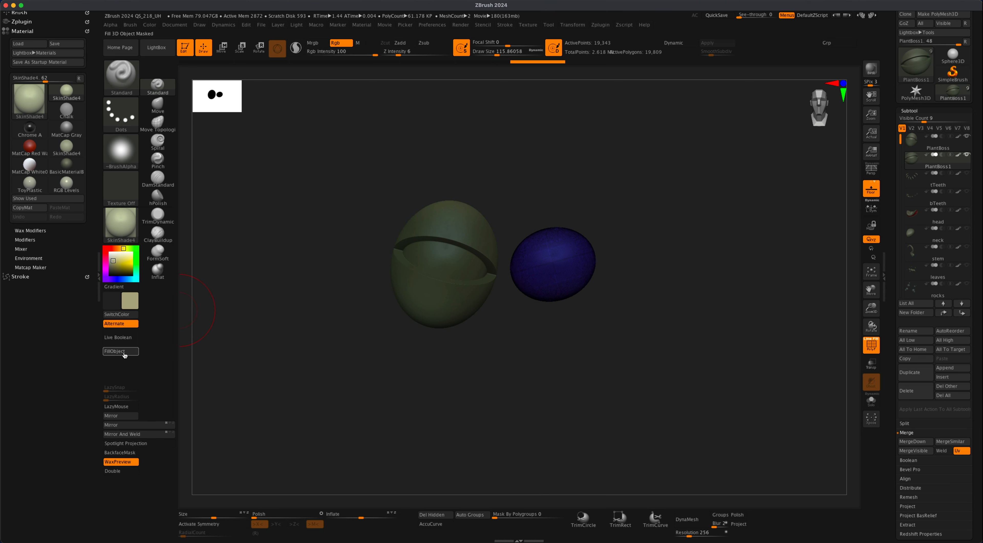
click(125, 352)
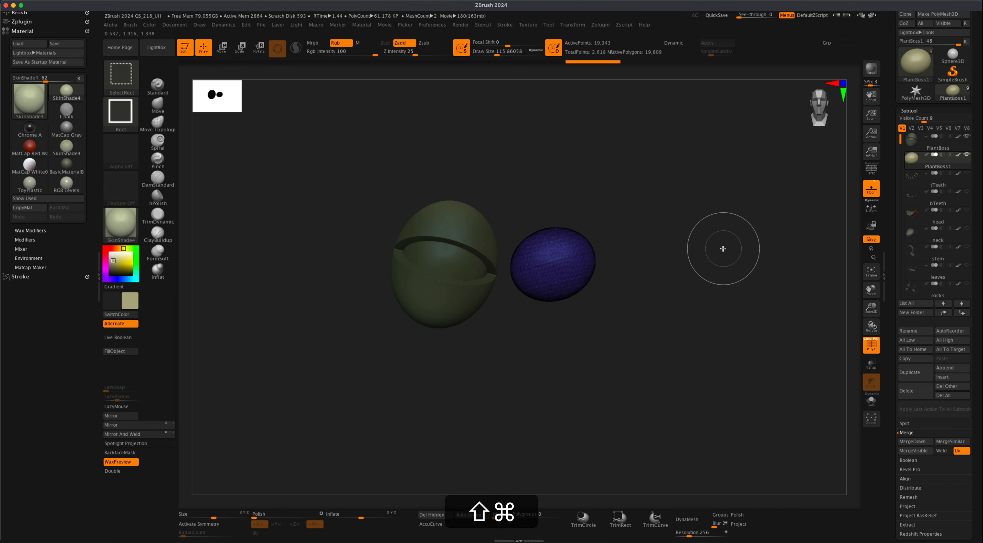
shift+super+click(706, 246)
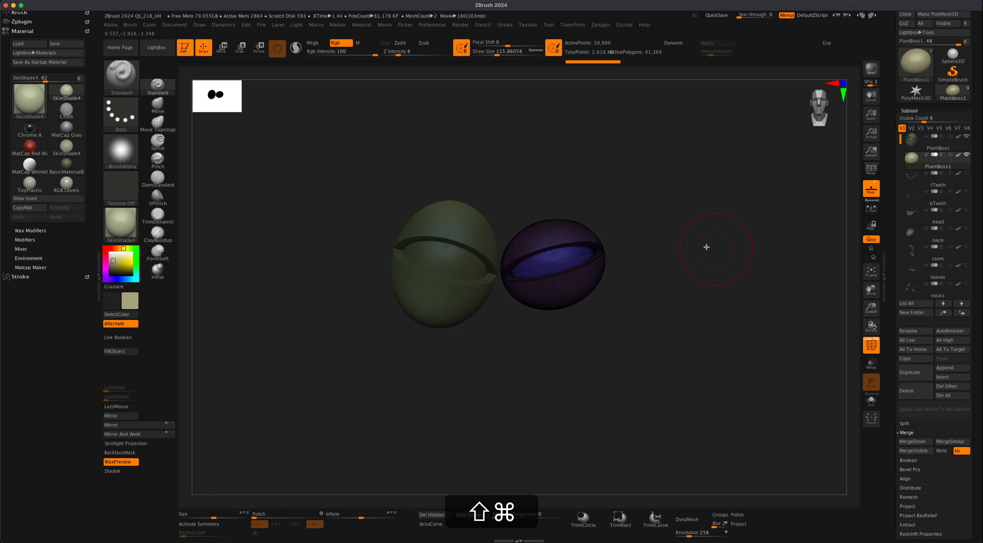
click(874, 344)
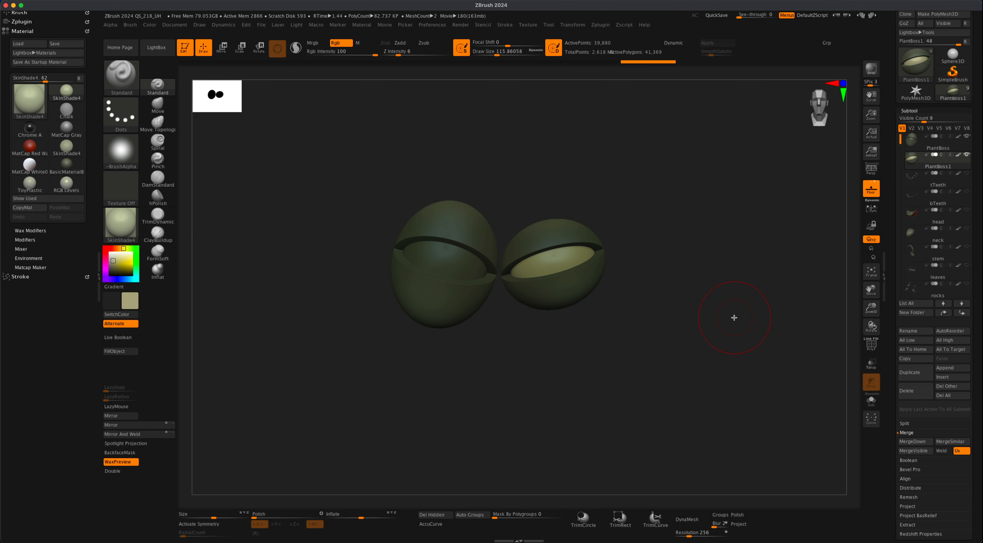
Fill the inner eyeball of the original PlantBoss eye with the same yellowish color and unhide its eyelids.
alt+click(455, 259)
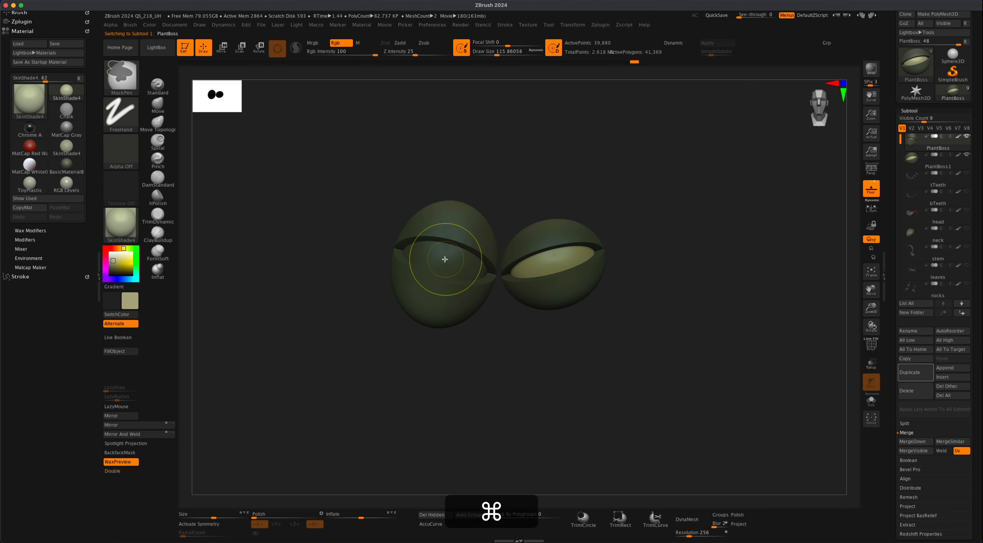
shift+super+click(445, 258)
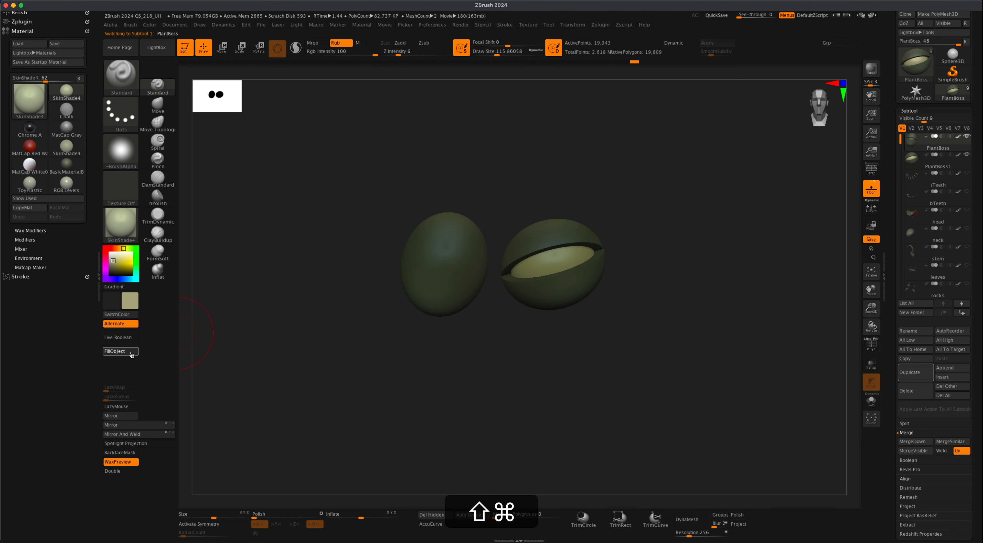
shift+super+click(313, 311)
shift+super+click(290, 290)
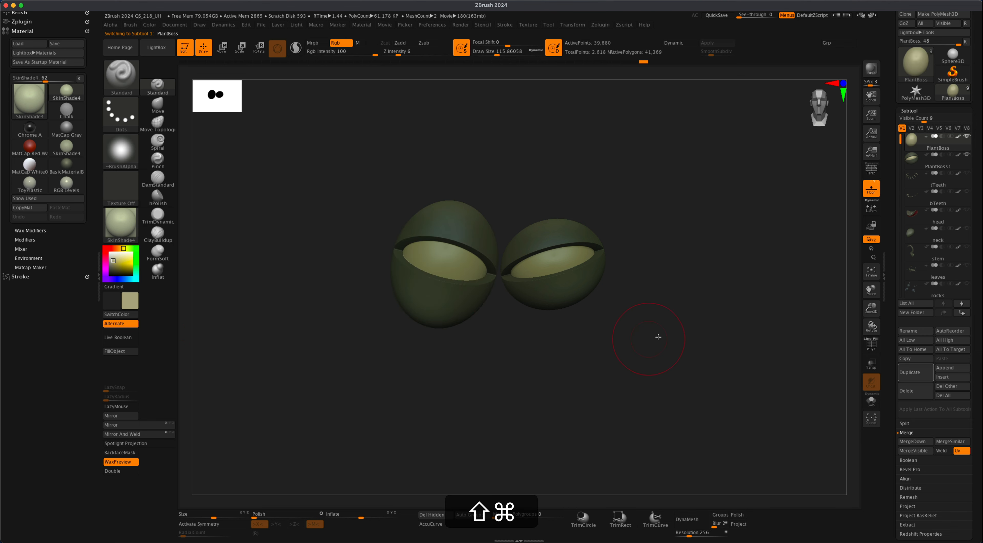
Make all the hidden plant subtools visible around the two eyes again.
click(969, 174)
key(shift)
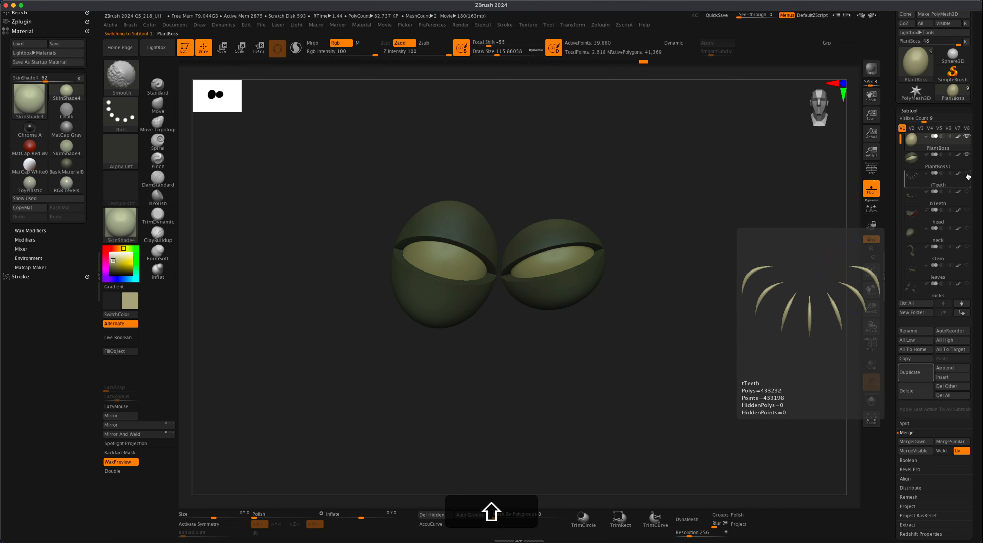
shift+click(969, 174)
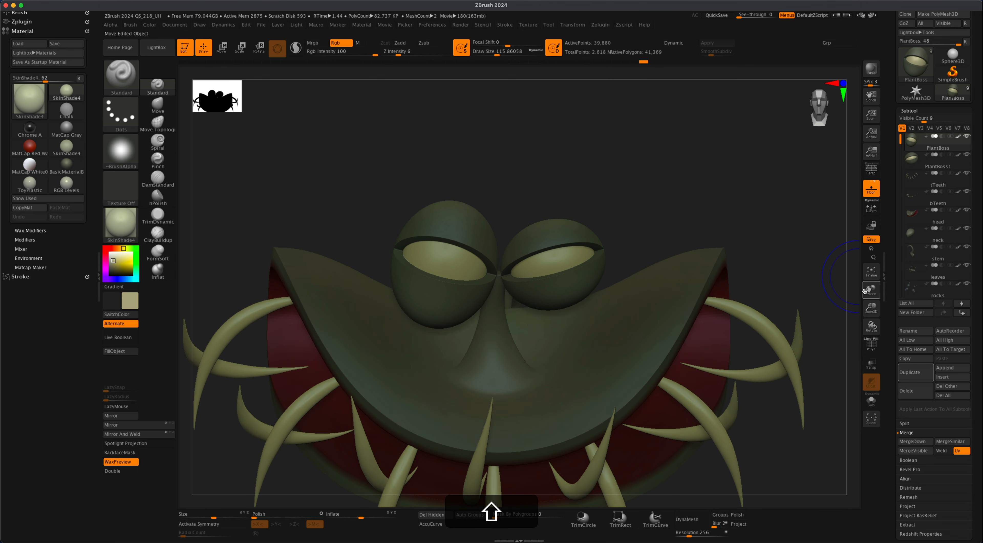
Select the PlantBoss1 eye, nudge it slightly toward the larger eye with the gizmo and return to draw mode.
key(alt)
mouse_move(778, 247)
mouse_down()
mouse_move(738, 292)
mouse_move(744, 288)
mouse_move(746, 324)
mouse_move(678, 160)
mouse_move(690, 152)
mouse_move(665, 176)
mouse_up()
alt+click(608, 188)
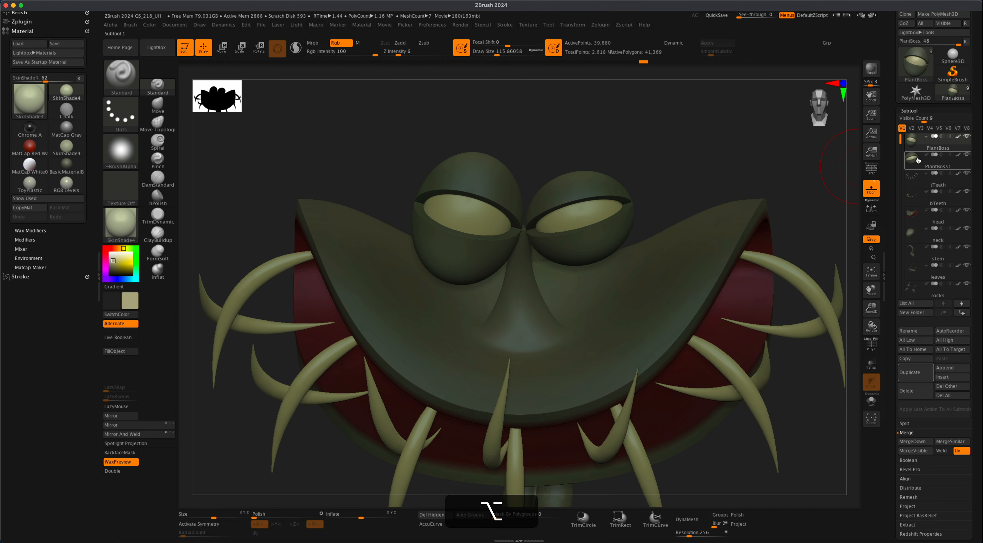
key(w)
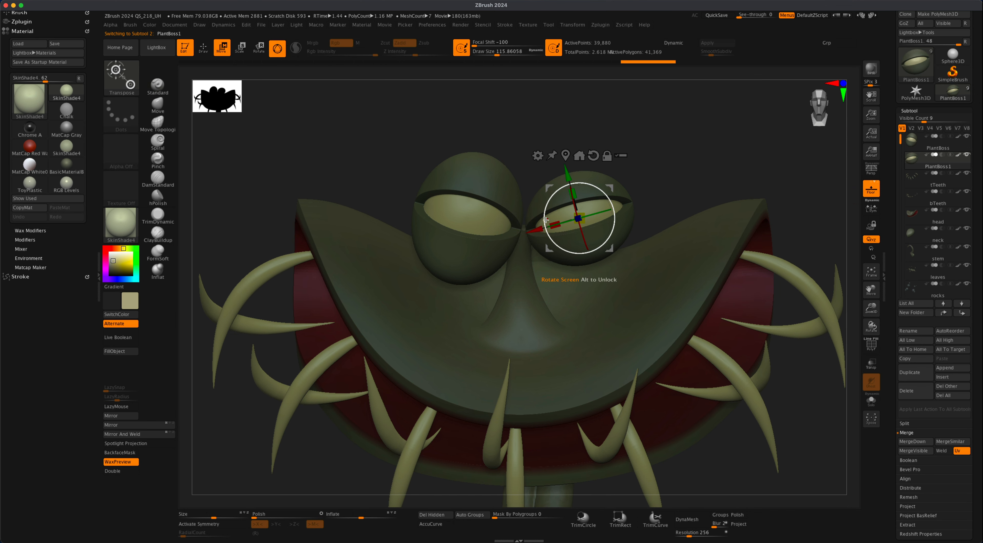
drag(533, 230, 527, 230)
drag(644, 173, 534, 286)
alt+drag(790, 240, 593, 206)
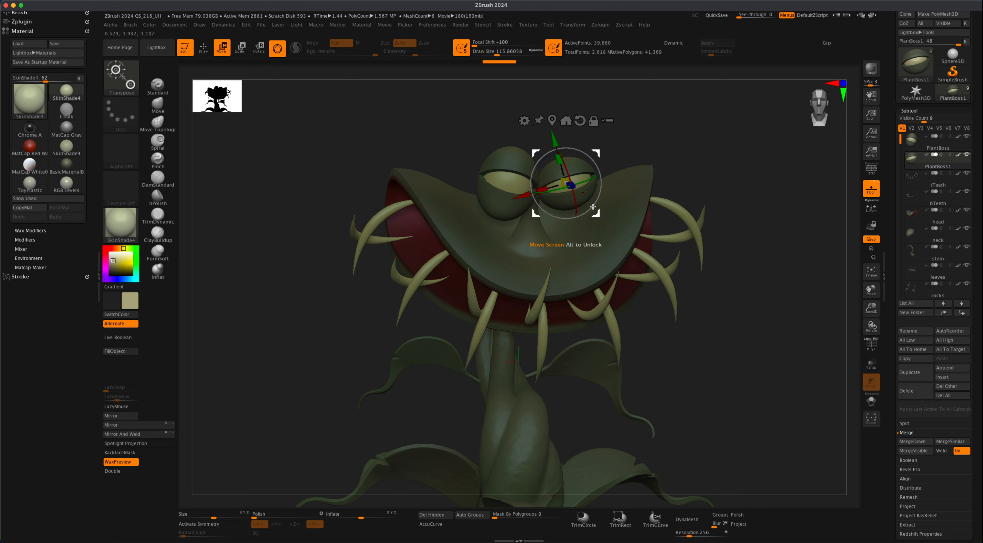
mouse_move(743, 359)
alt+mouse_down()
mouse_move(738, 333)
mouse_move(706, 323)
alt+mouse_up()
click(203, 48)
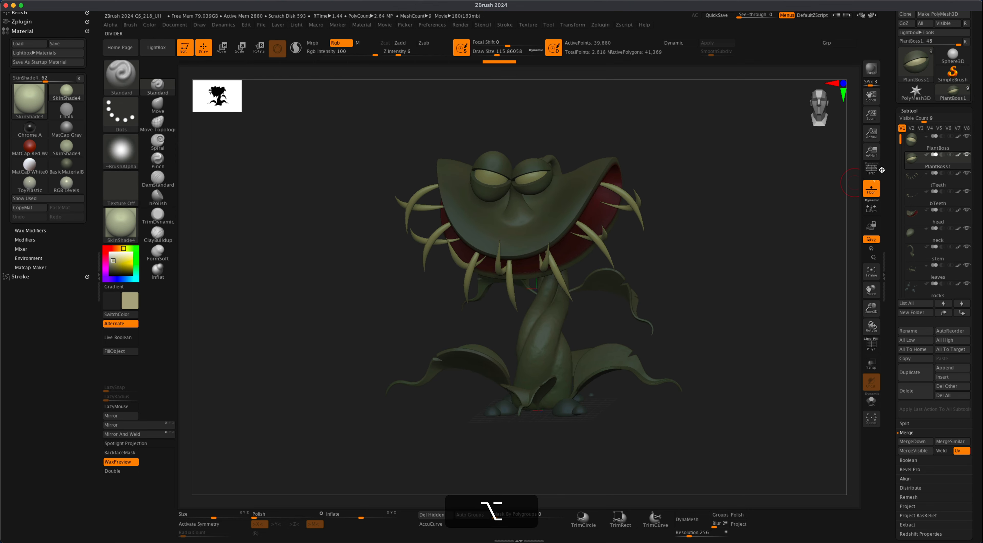
Turn perspective back on and render the whole plant with BPR to review the new eyes.
click(872, 169)
mouse_move(757, 259)
mouse_down()
mouse_move(725, 293)
mouse_move(748, 294)
mouse_move(722, 303)
mouse_move(756, 259)
mouse_up()
click(872, 68)
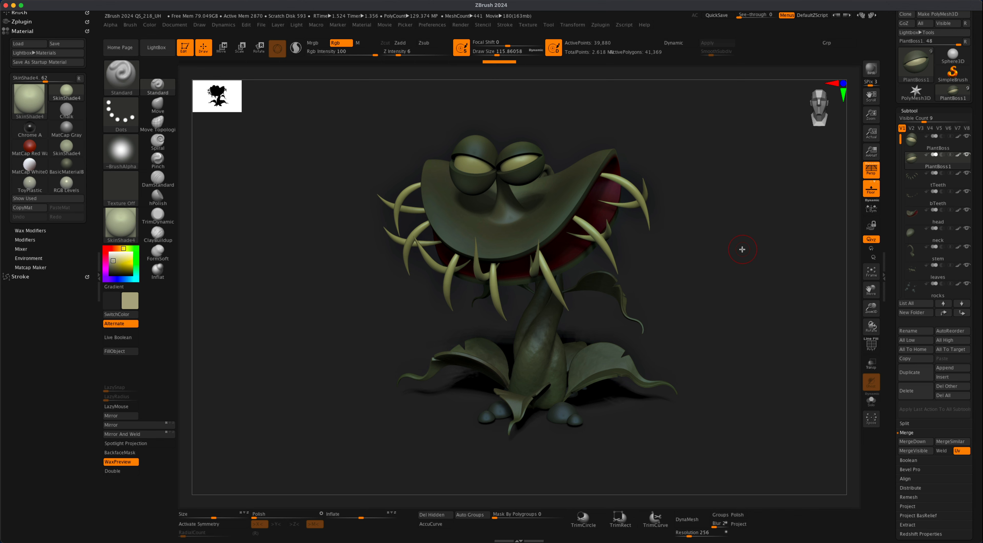
mouse_move(741, 251)
alt+mouse_down()
mouse_move(718, 279)
mouse_move(696, 281)
mouse_move(720, 280)
alt+mouse_up()
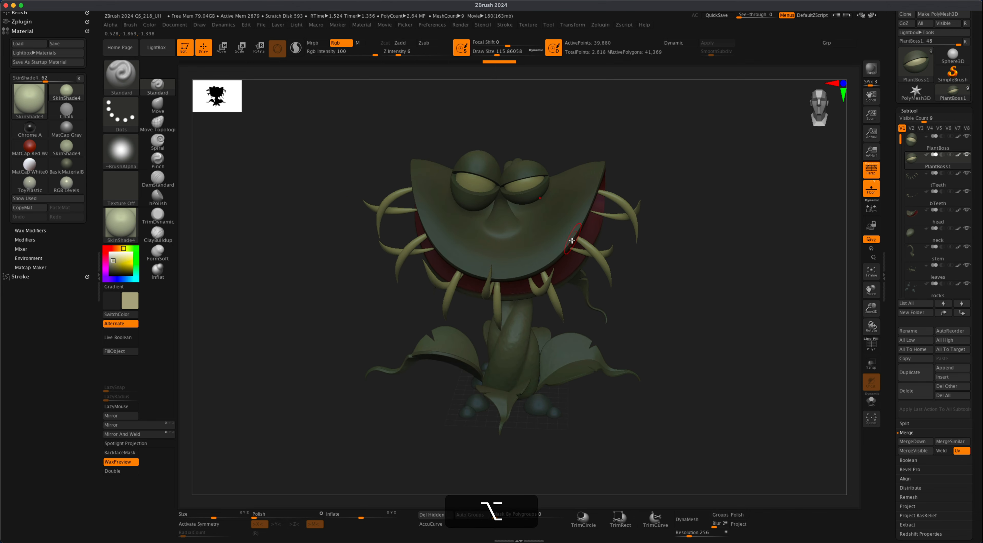
Select the head subtool and set up the Standard brush with a DragRect stroke, a round alpha and a Draw Size of 112.
alt+click(559, 229)
drag(687, 252, 691, 274)
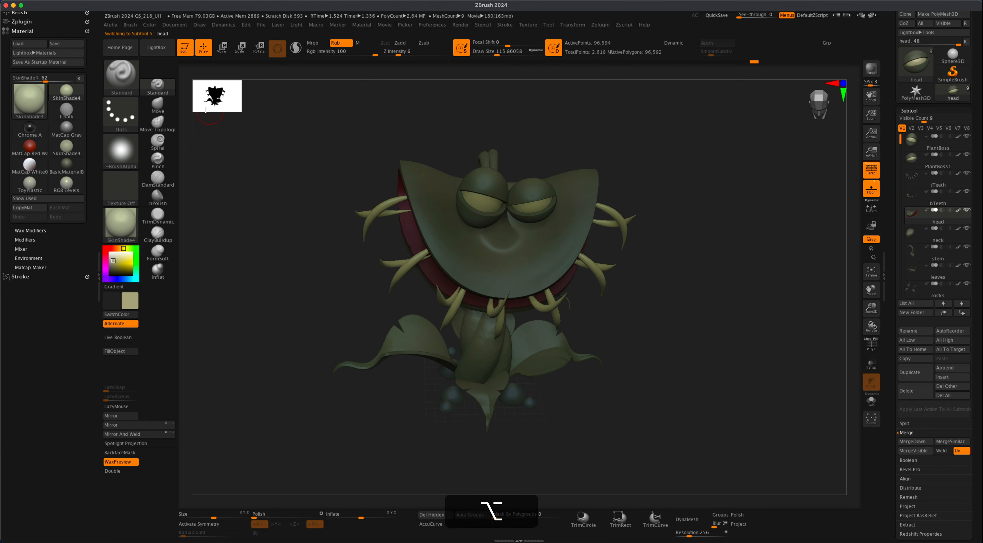
alt+drag(272, 140, 277, 144)
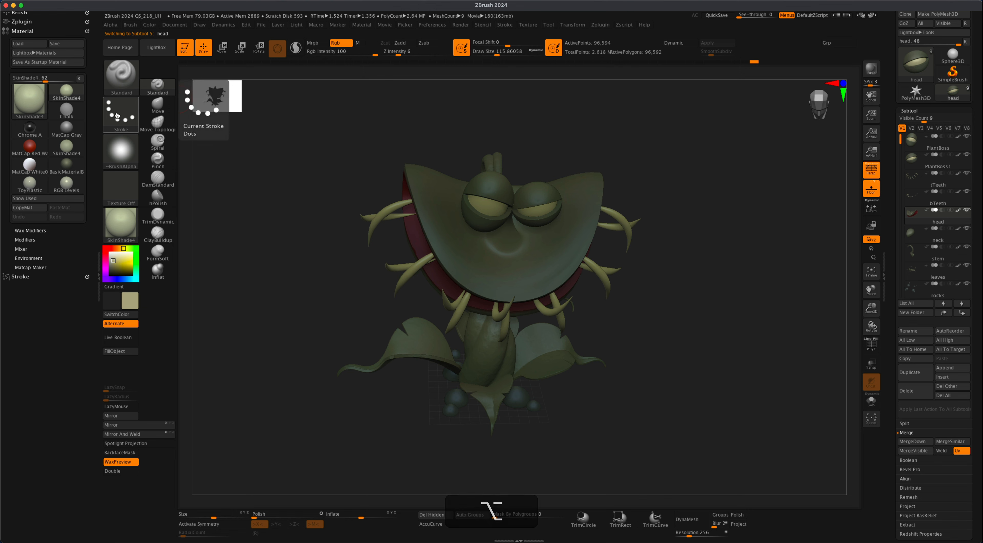
click(112, 113)
click(211, 118)
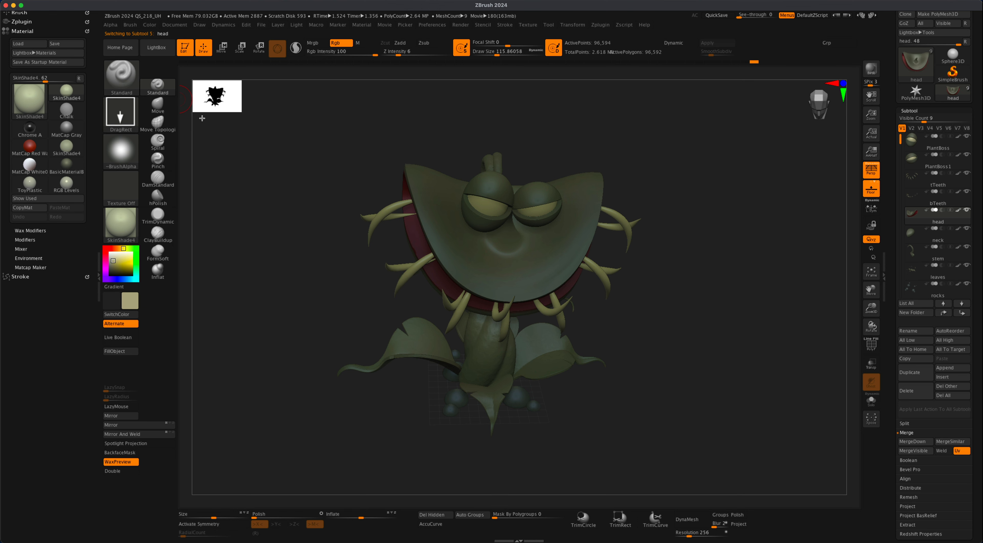
click(121, 151)
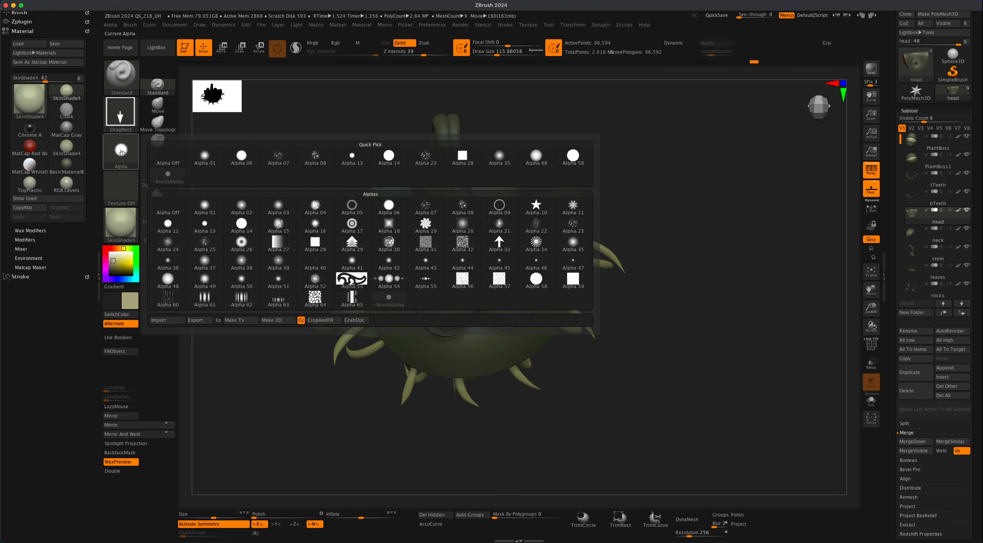
mouse_move(202, 224)
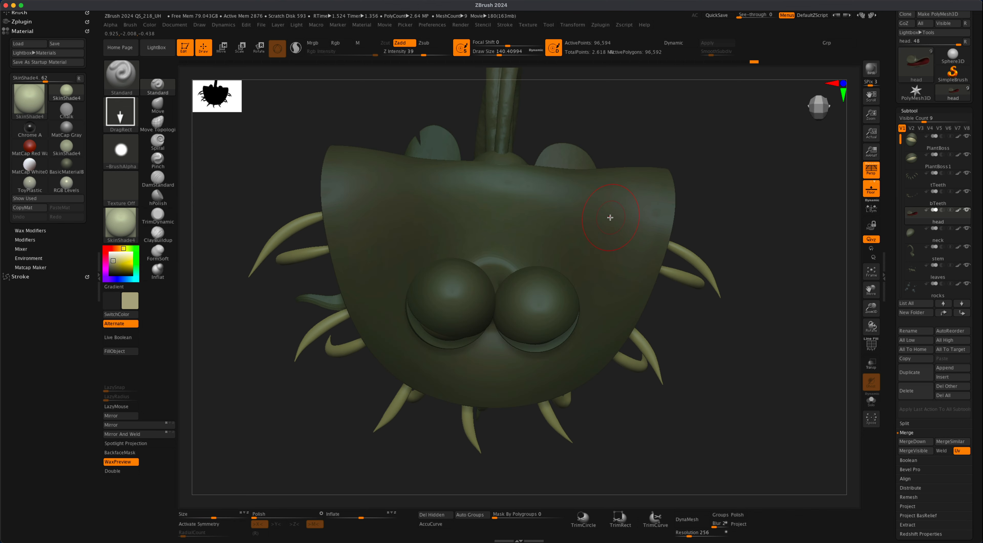
key(s)
drag(606, 219, 604, 220)
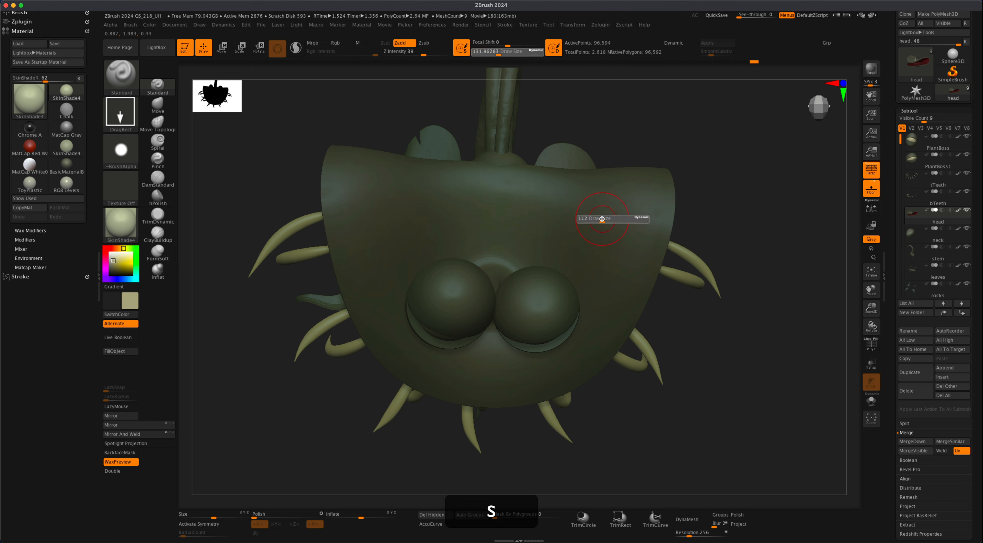
Try raising a single round bump on the upper side of the head and undo each attempt.
drag(717, 187, 728, 187)
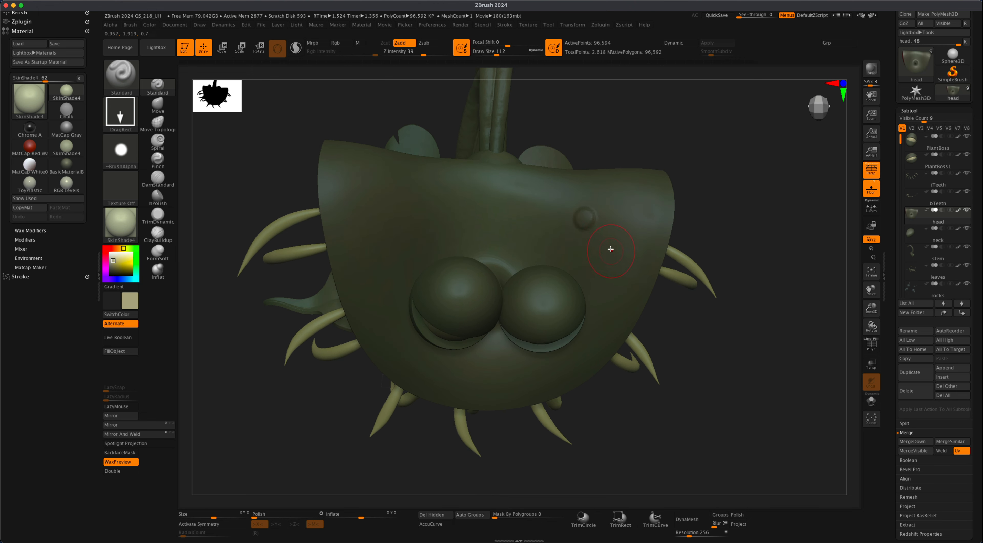
key(super+z)
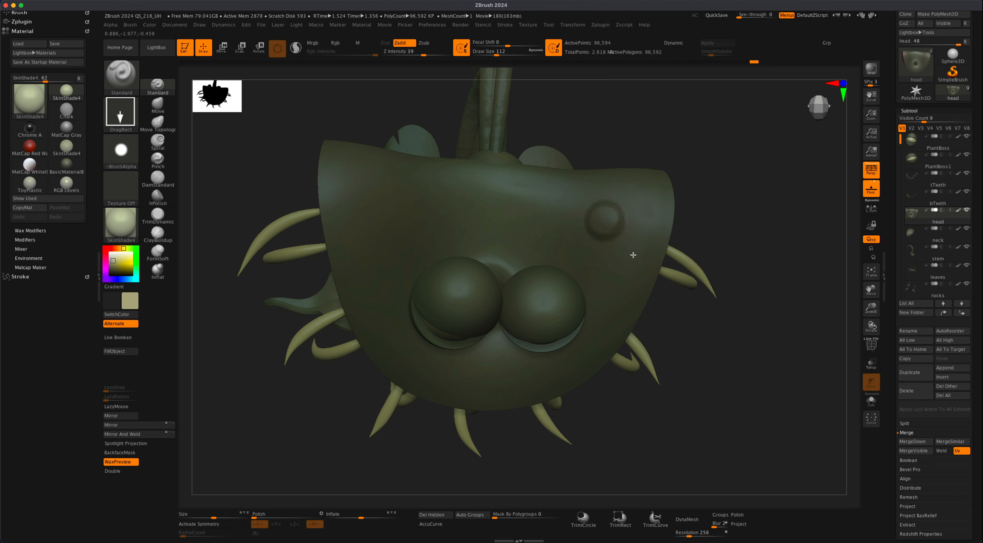
drag(621, 237, 629, 252)
drag(696, 228, 651, 203)
key(super+z)
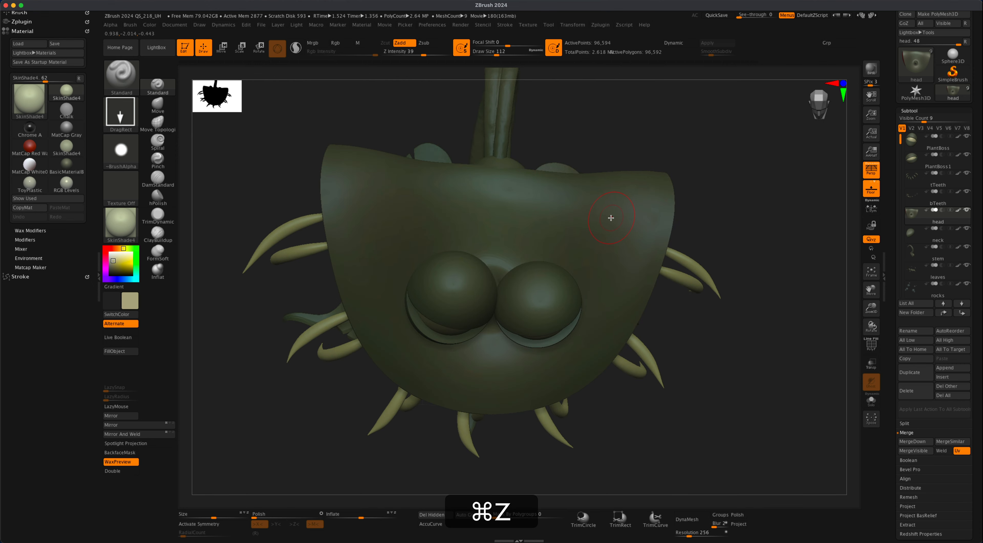
drag(610, 219, 625, 233)
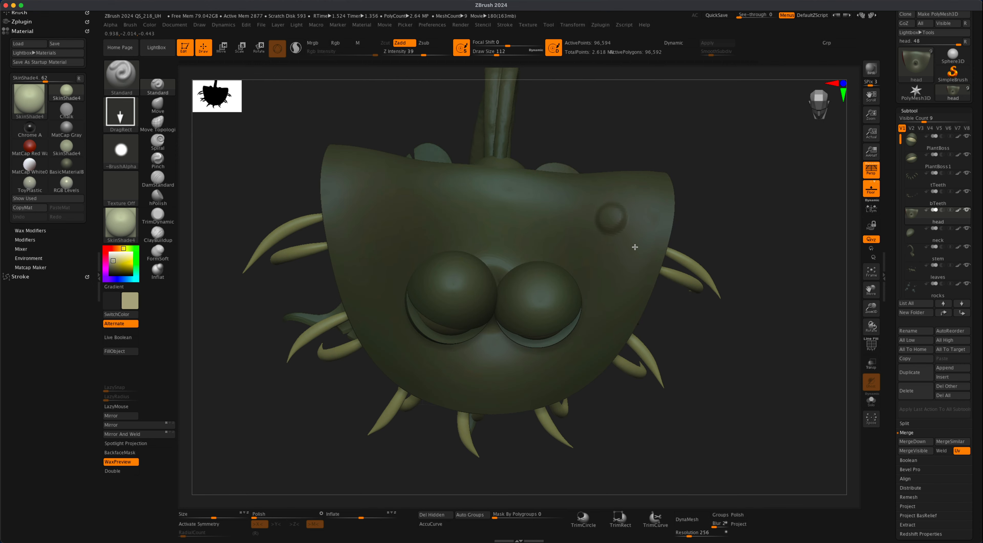
drag(709, 213, 662, 202)
key(super+z)
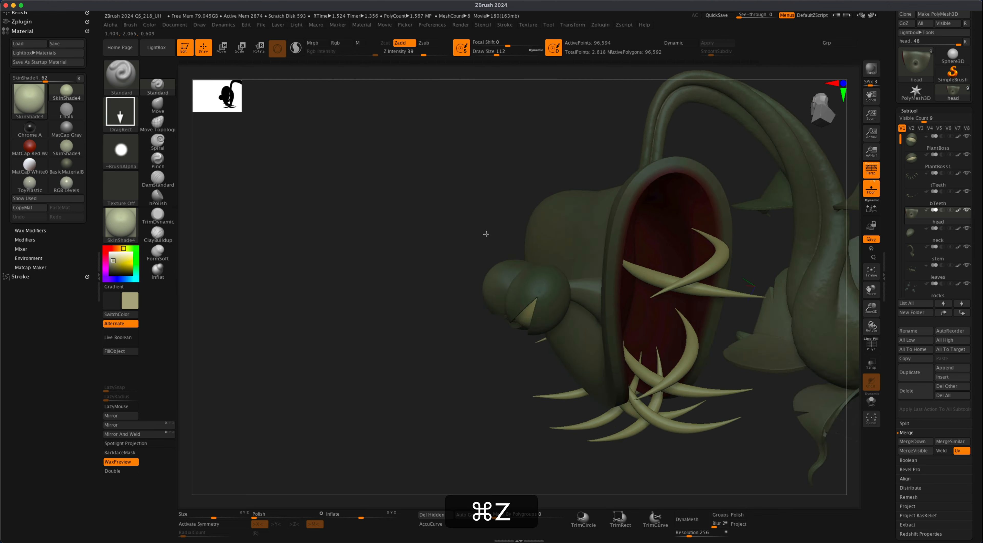
Turn on backface masking for the brush and raise a round bump on one side of the head above the eyes.
alt+drag(279, 334, 288, 329)
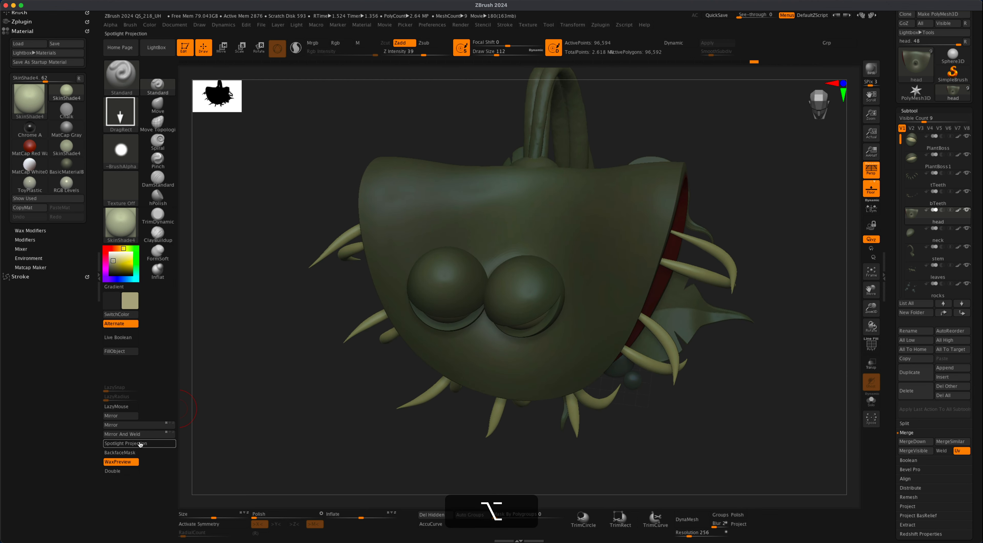
click(130, 455)
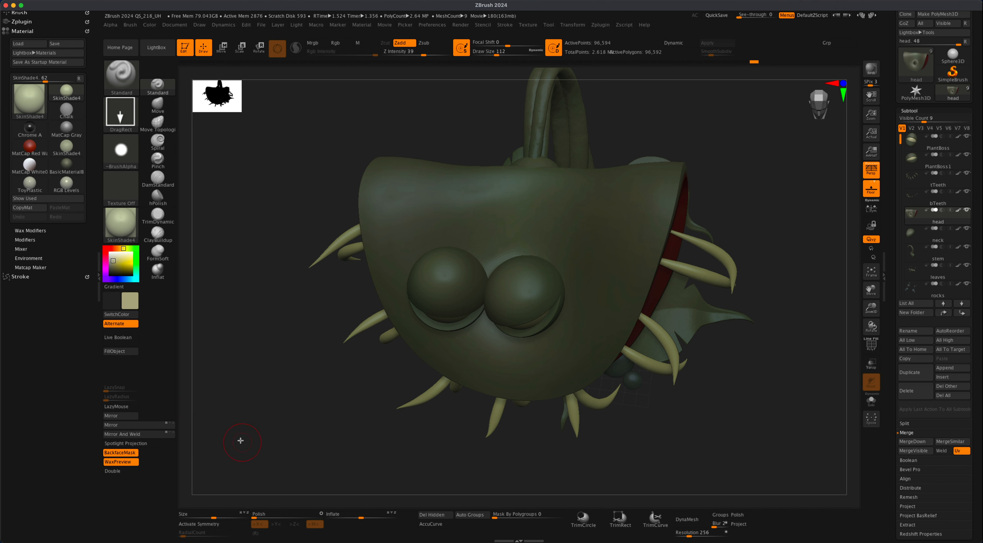
drag(241, 440, 603, 261)
drag(797, 243, 603, 201)
drag(503, 216, 535, 219)
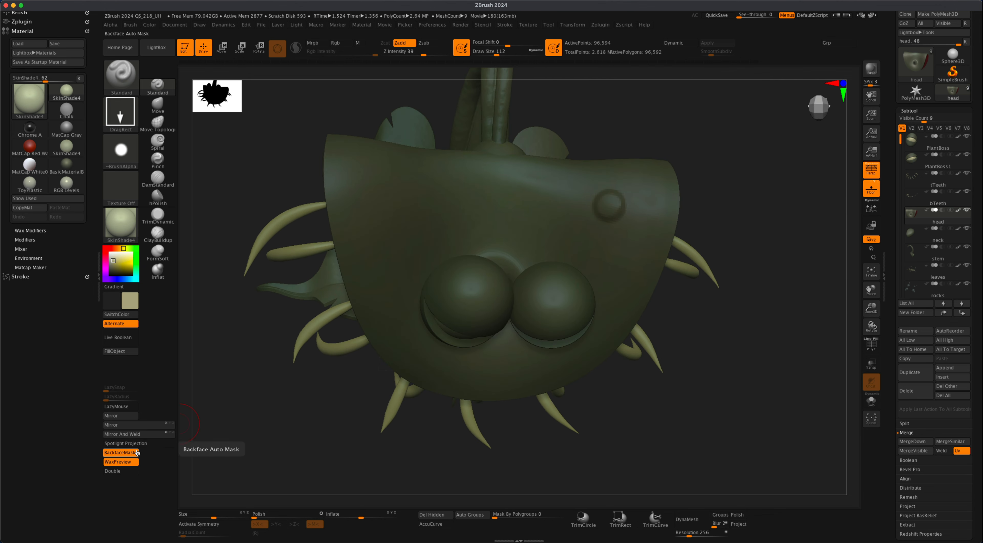
key(super)
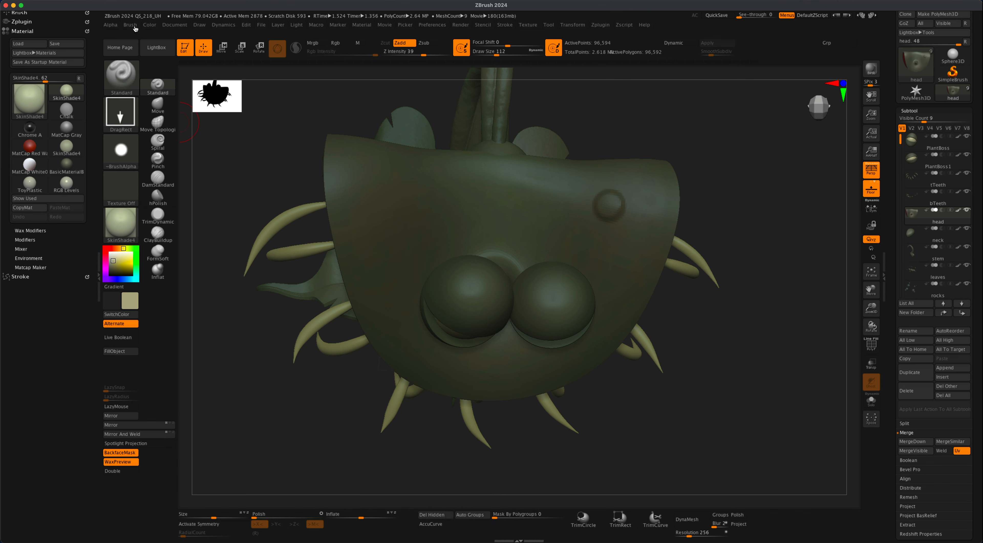
Add smaller bumps of varied sizes around the first one and raise a similar cluster on the opposite side of the head.
drag(757, 318, 746, 314)
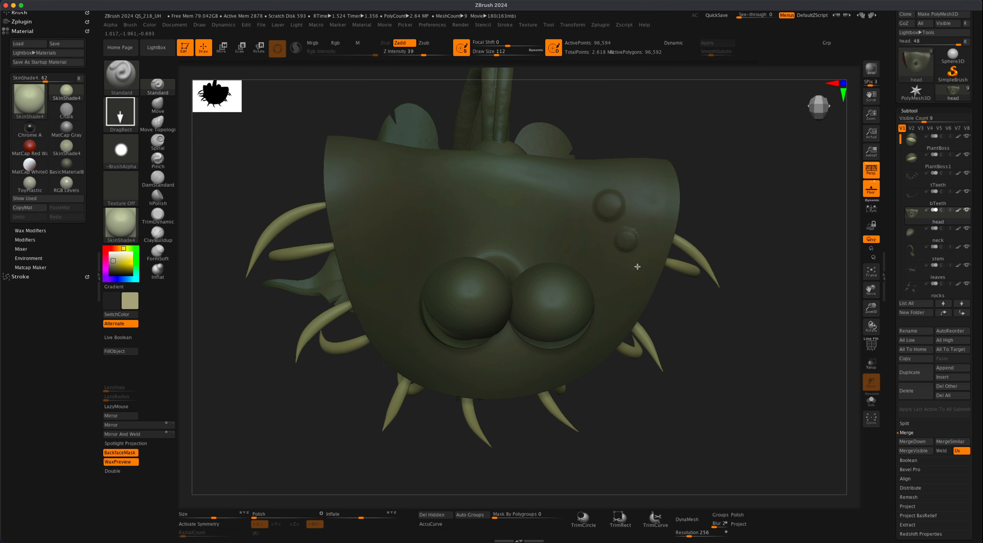
drag(639, 211, 647, 227)
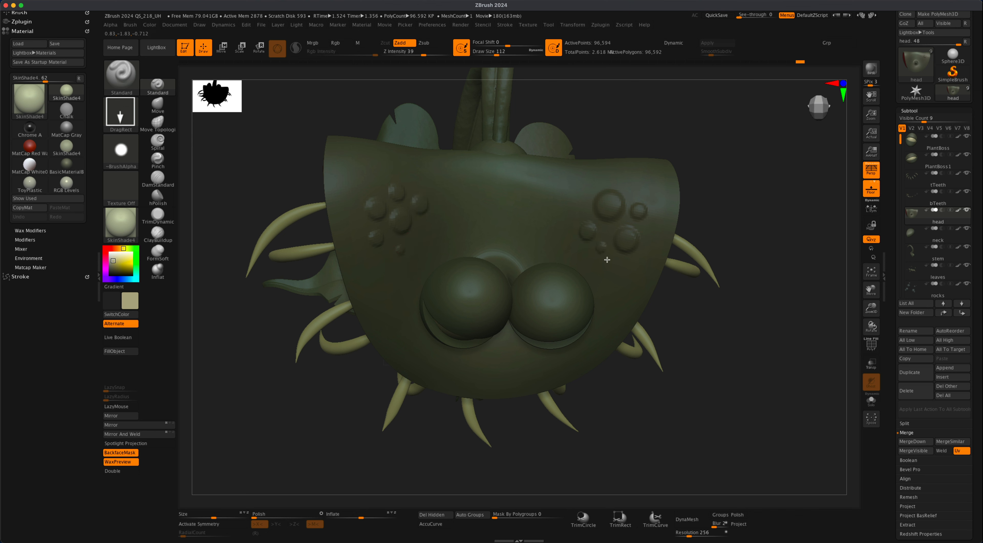
drag(749, 203, 746, 205)
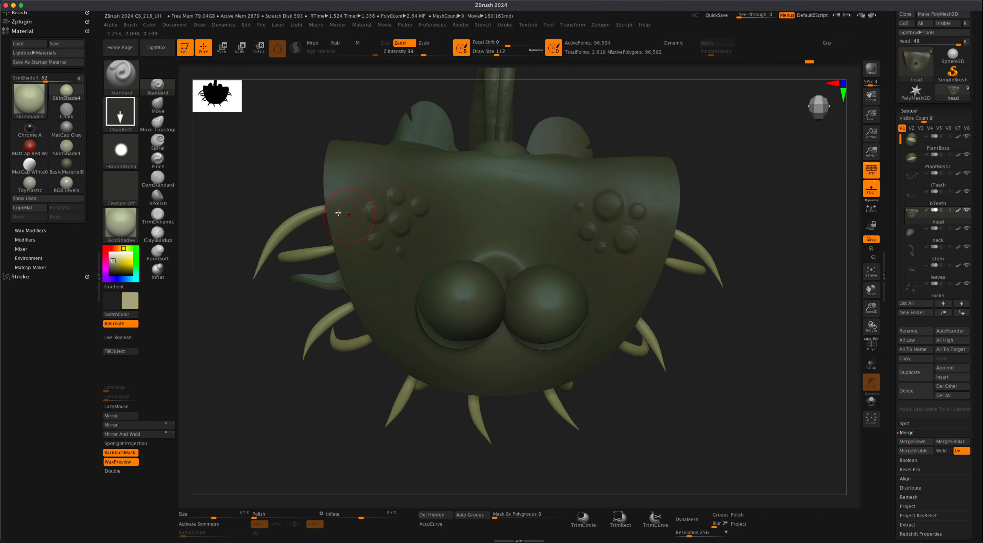
drag(275, 190, 269, 190)
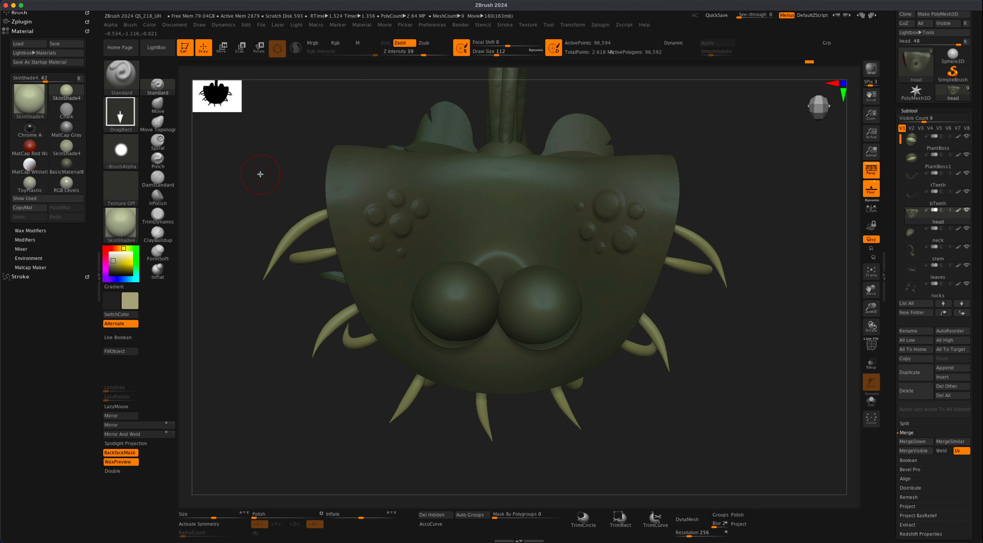
Soften both bump clusters above the eyes with the Smooth brush at Z Intensity 20.
key(s)
key(shift)
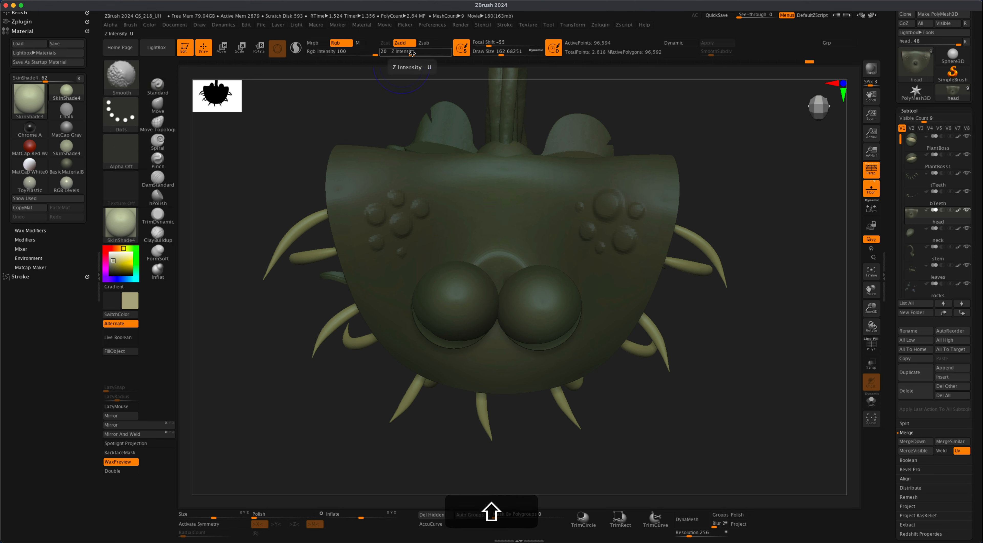
shift+drag(411, 54, 430, 53)
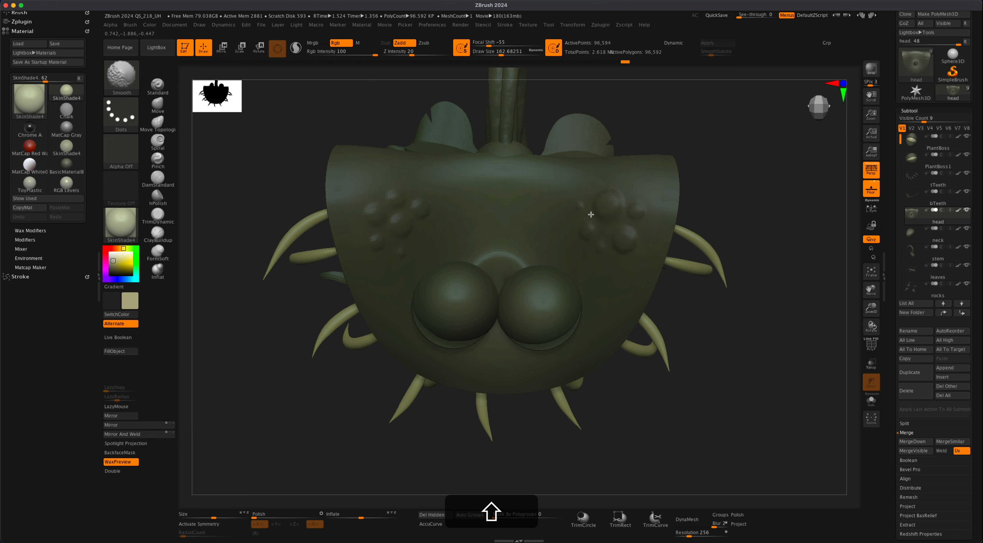
mouse_move(704, 187)
mouse_down()
mouse_move(753, 162)
mouse_move(747, 208)
mouse_move(742, 199)
mouse_move(754, 209)
mouse_move(688, 277)
mouse_move(717, 275)
mouse_move(726, 256)
mouse_move(674, 292)
mouse_move(705, 288)
mouse_move(707, 303)
mouse_move(677, 332)
mouse_move(659, 332)
mouse_move(714, 219)
mouse_up()
Reduce the Draw Size to about 120 and raise clusters of varied round bumps on both rear sides of the head beside the neck.
key(alt+s)
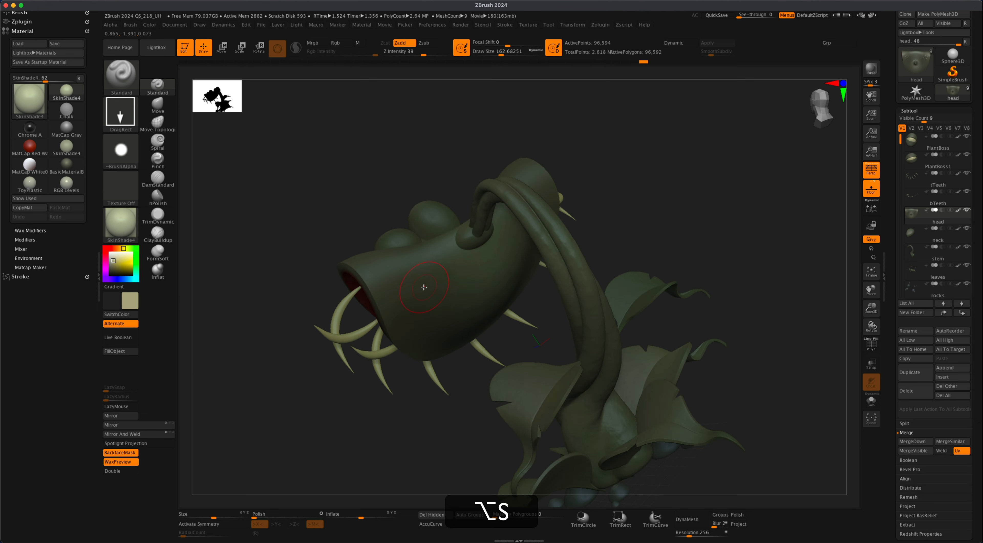
key(s)
drag(285, 239, 381, 299)
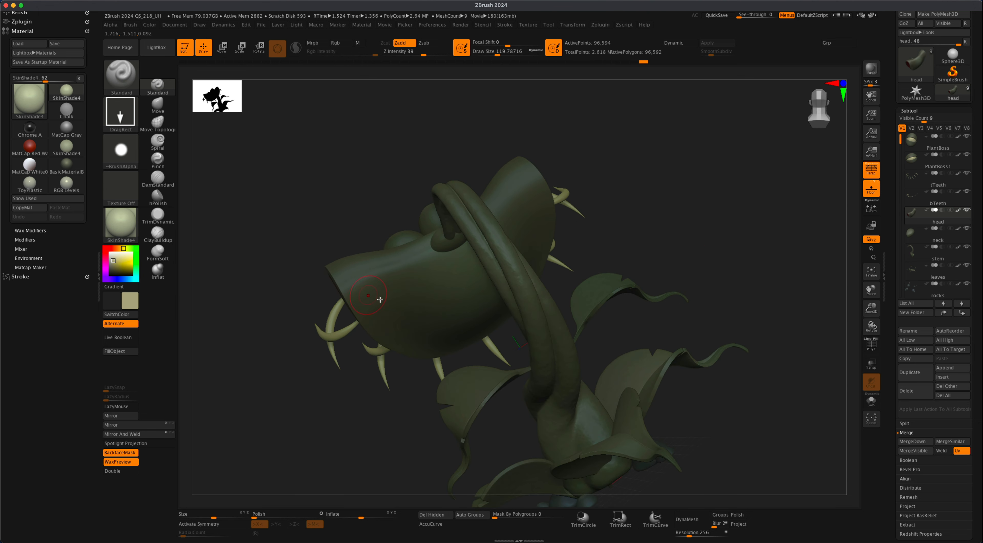
mouse_move(402, 272)
mouse_down()
mouse_move(420, 312)
mouse_move(408, 325)
mouse_move(376, 317)
mouse_up()
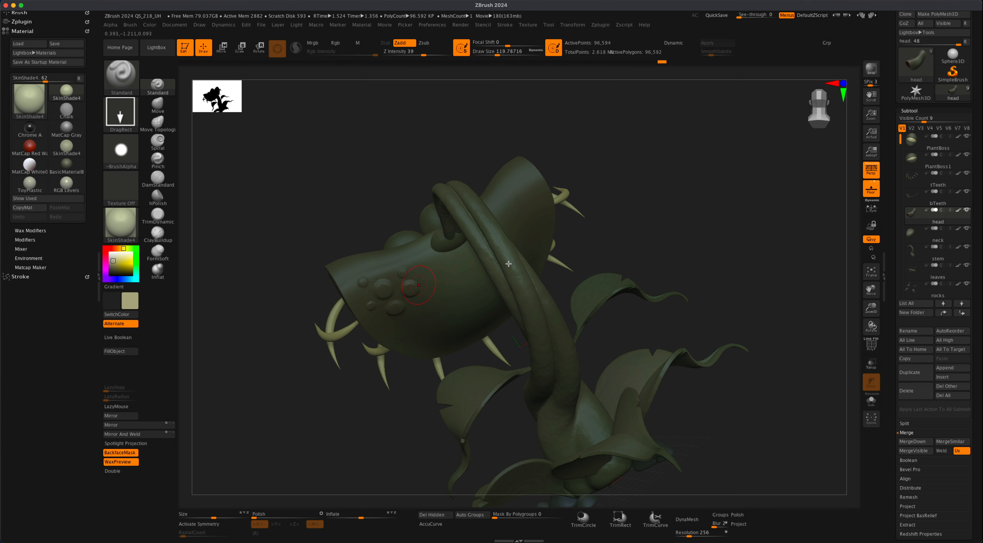
drag(645, 229, 547, 206)
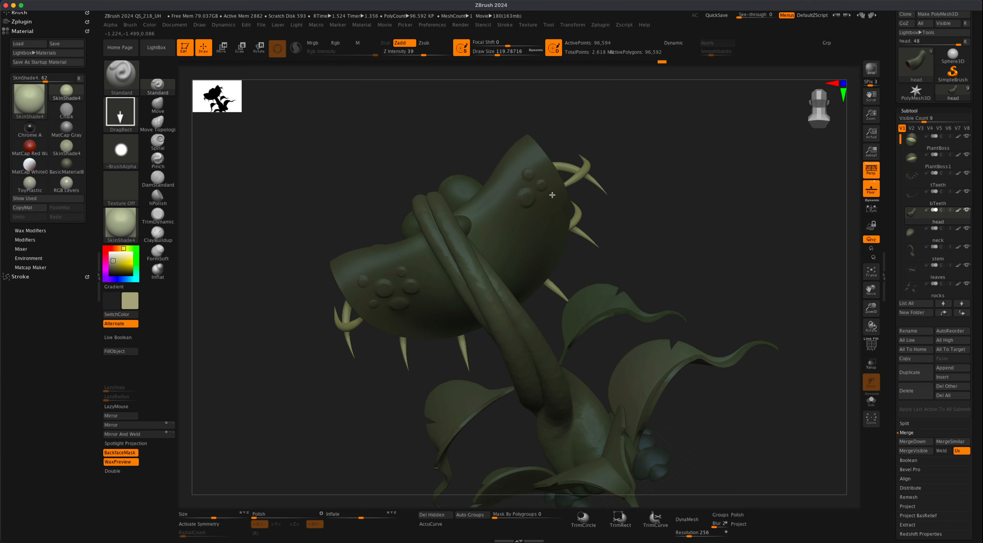
click(527, 220)
click(511, 187)
Enlarge the Draw Size to about 182 and soften the bump clusters on both rear sides of the head with the Smooth brush.
key(shift+s)
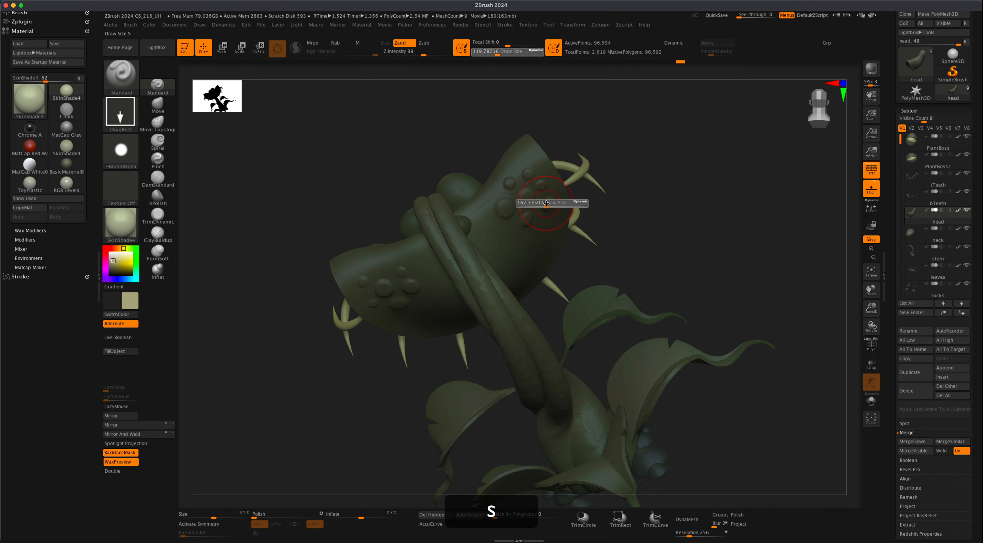
shift+drag(510, 192, 525, 178)
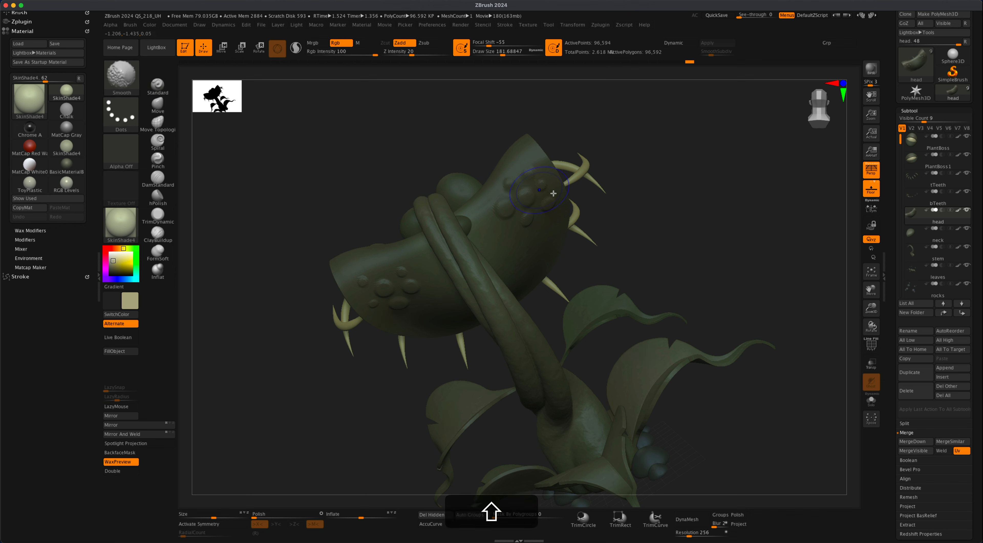
drag(547, 214, 684, 199)
key(shift)
shift+drag(392, 296, 400, 285)
drag(691, 187, 656, 147)
shift+drag(396, 285, 395, 290)
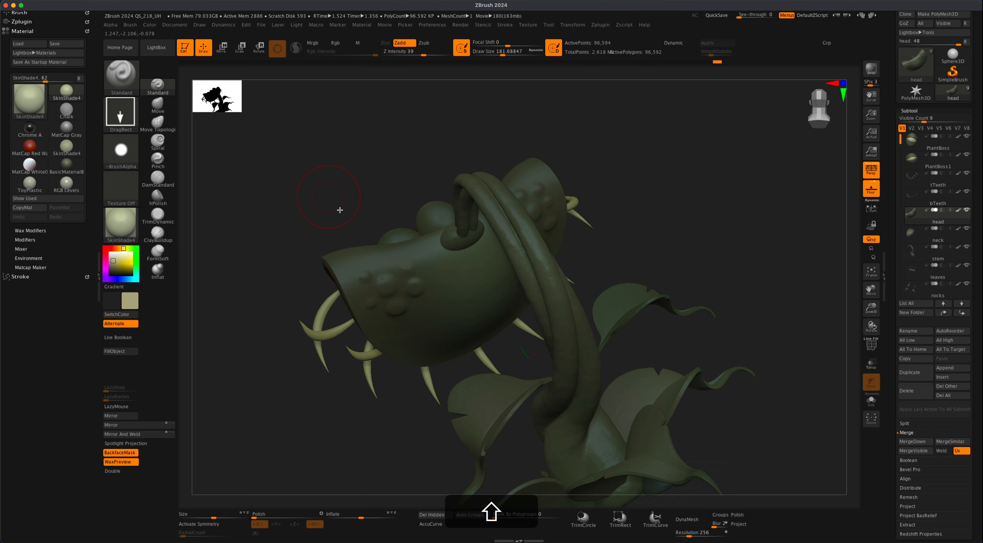
Render the whole plant with BPR from the front and review it from several angles.
mouse_move(341, 211)
mouse_down()
mouse_move(670, 233)
mouse_move(649, 204)
mouse_up()
mouse_move(649, 204)
mouse_down()
mouse_move(658, 228)
mouse_move(590, 286)
mouse_move(636, 294)
mouse_move(637, 316)
mouse_move(604, 326)
mouse_move(724, 311)
mouse_move(683, 335)
mouse_move(656, 314)
mouse_move(707, 302)
mouse_move(698, 290)
mouse_move(716, 271)
mouse_up()
drag(980, 144, 979, 177)
drag(731, 260, 765, 234)
click(871, 68)
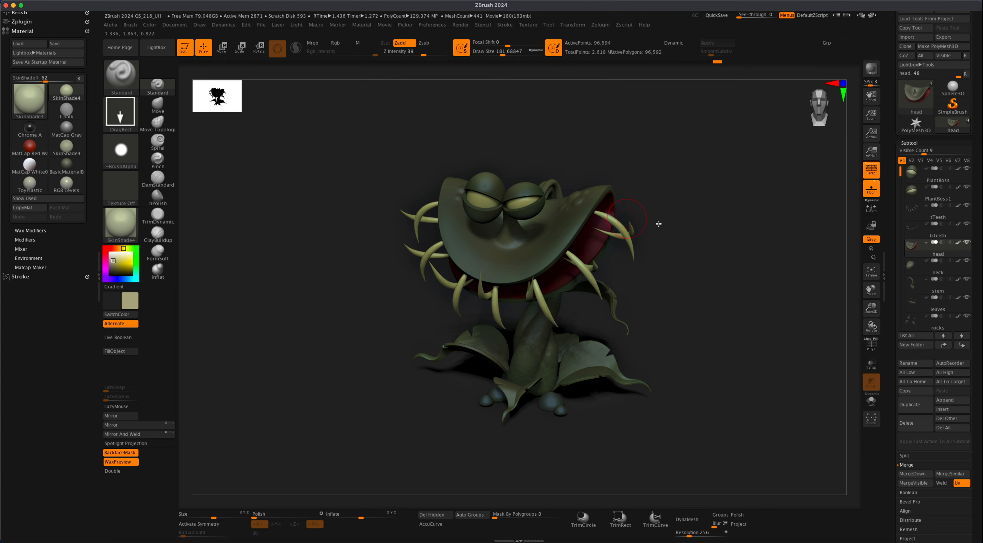
shift+drag(659, 224, 674, 243)
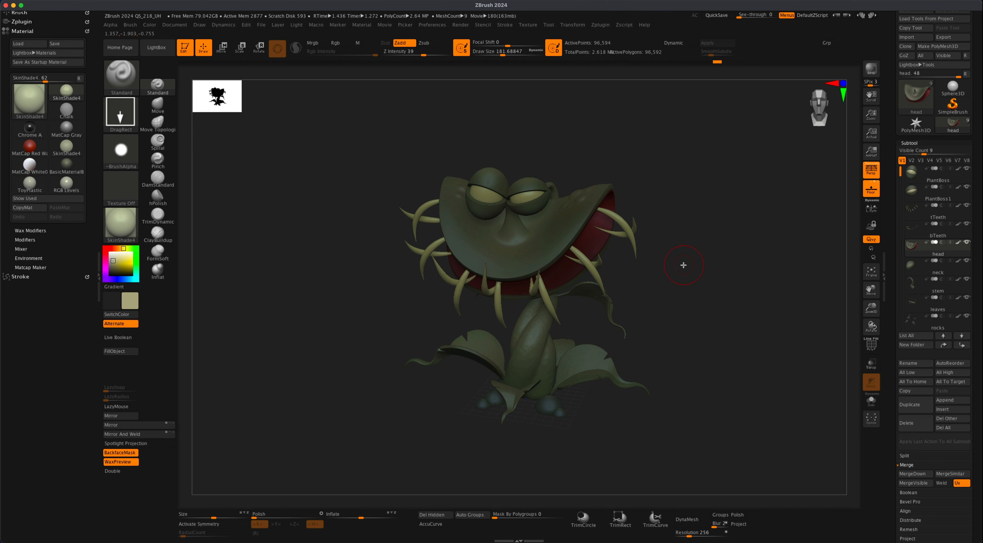
drag(683, 266, 676, 262)
alt+drag(711, 294, 699, 314)
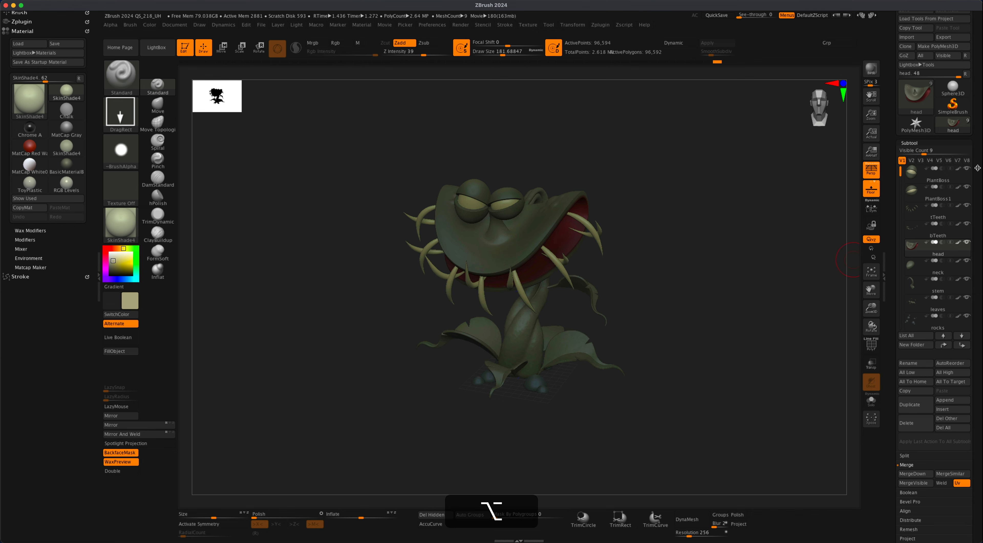
Save the tool as PlantBoss.ztl in the PlantBoss folder, replacing the existing file.
drag(978, 169, 976, 195)
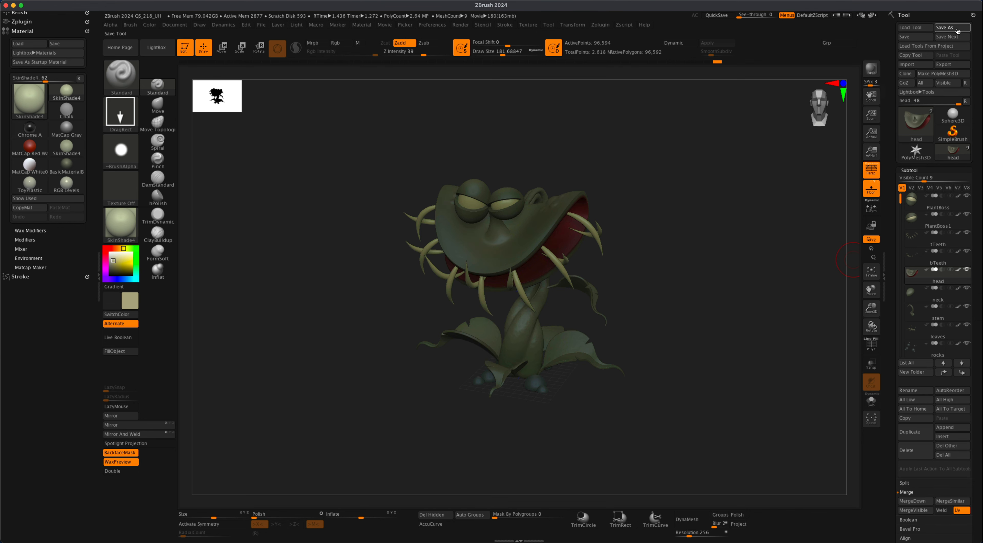
click(952, 28)
click(667, 418)
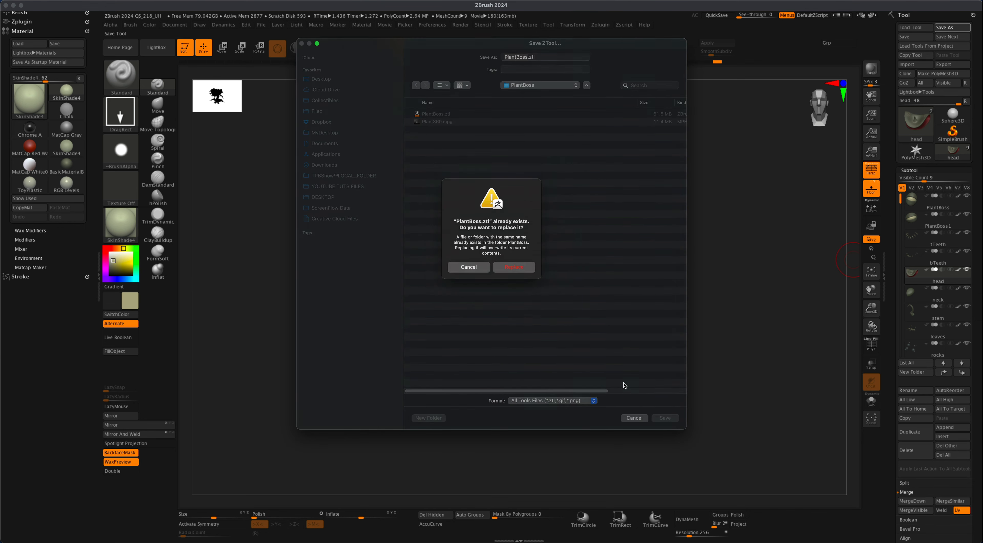
click(514, 273)
key(alt)
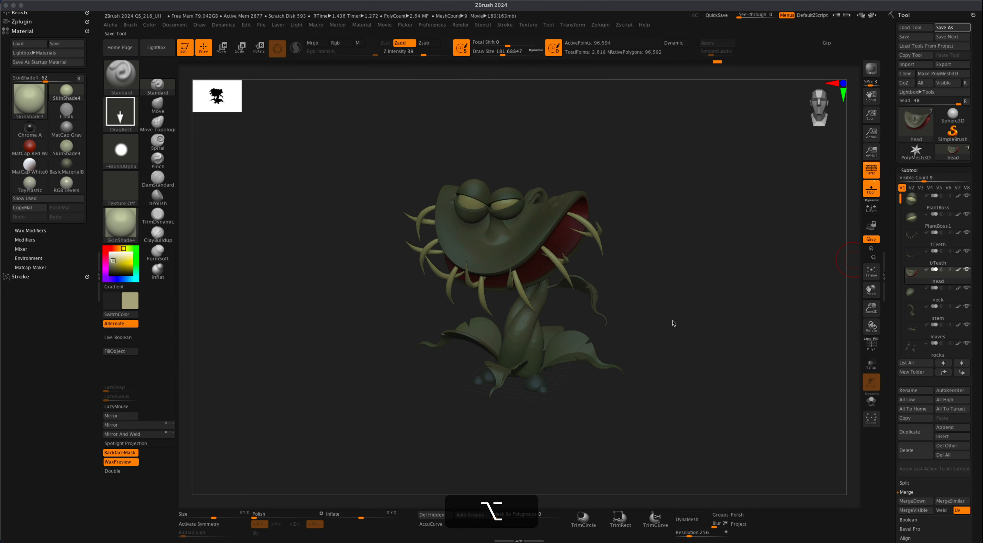
alt+drag(671, 321, 674, 324)
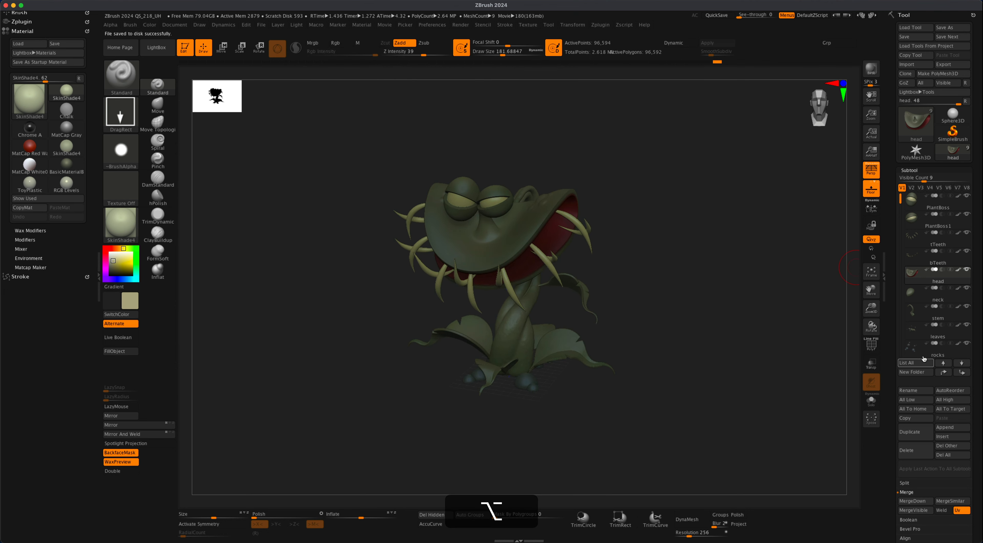
Set the subtool list's visible count to 11 and start exporting the head subtool as an OBJ mesh.
drag(926, 178, 930, 178)
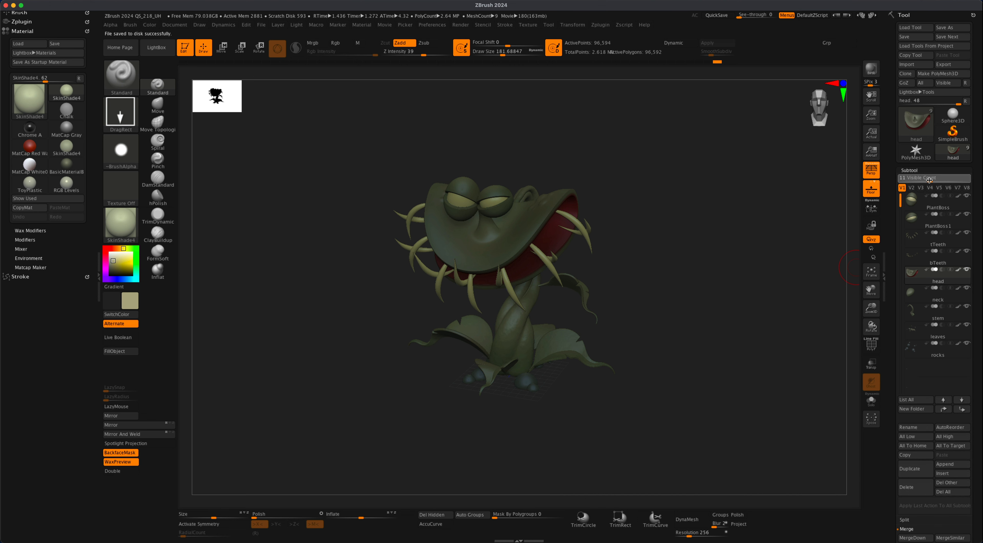
alt+drag(752, 241, 757, 250)
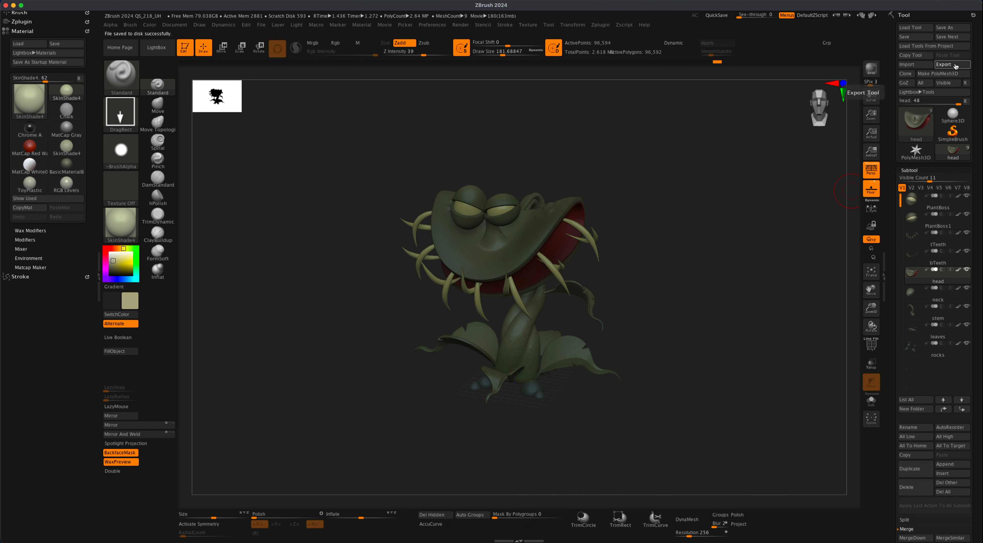
click(956, 66)
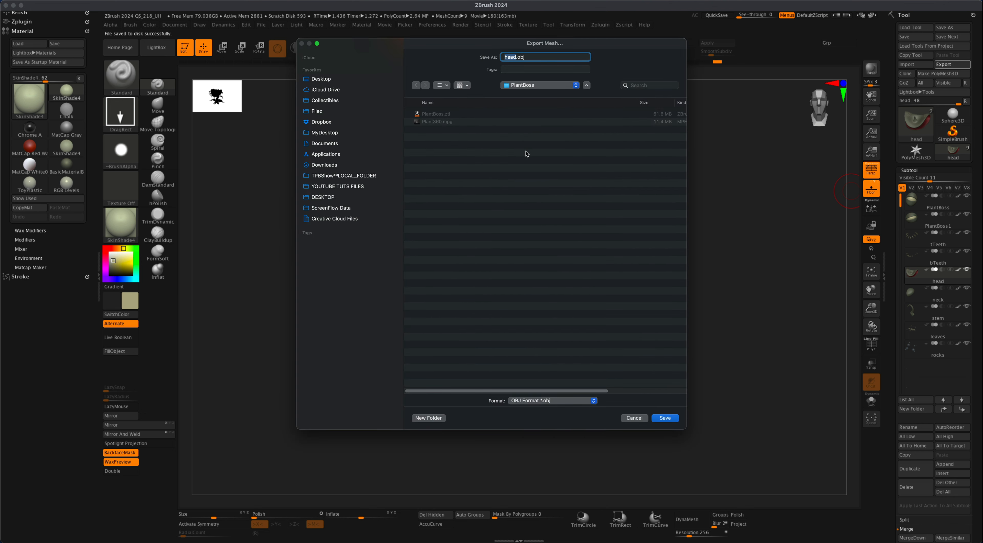
Export the model under the name Plant in FBX format, accepting the current FBX export options.
text(Plant)
click(567, 404)
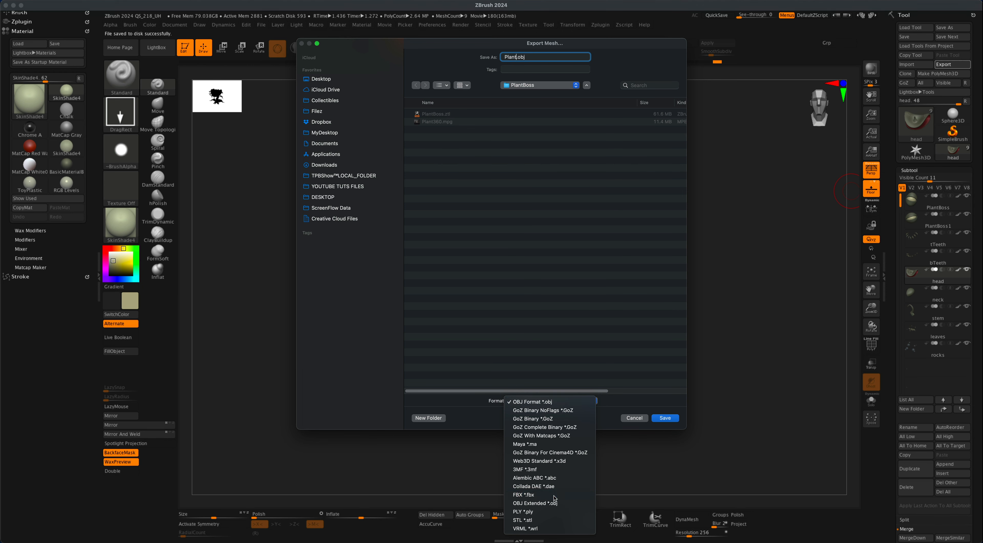
click(550, 495)
click(665, 418)
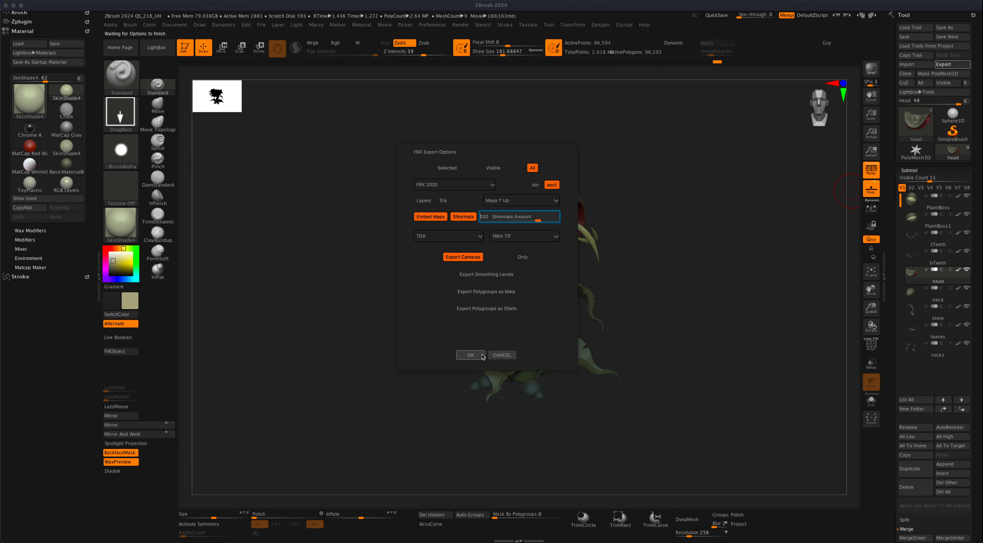
click(478, 354)
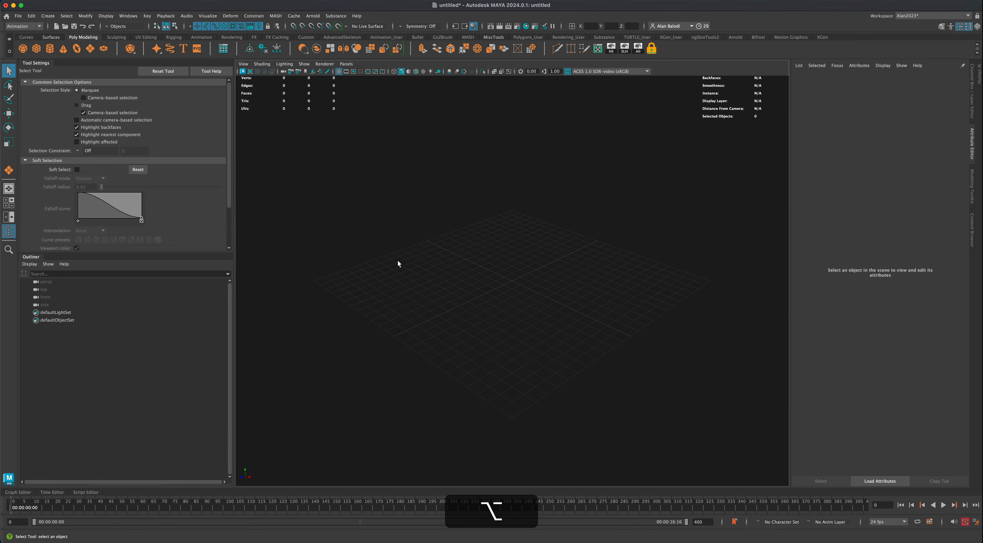
Switch to Maya and import Plant.fbx from the PlantBoss folder into the empty scene.
alt+drag(398, 261, 410, 262)
click(19, 16)
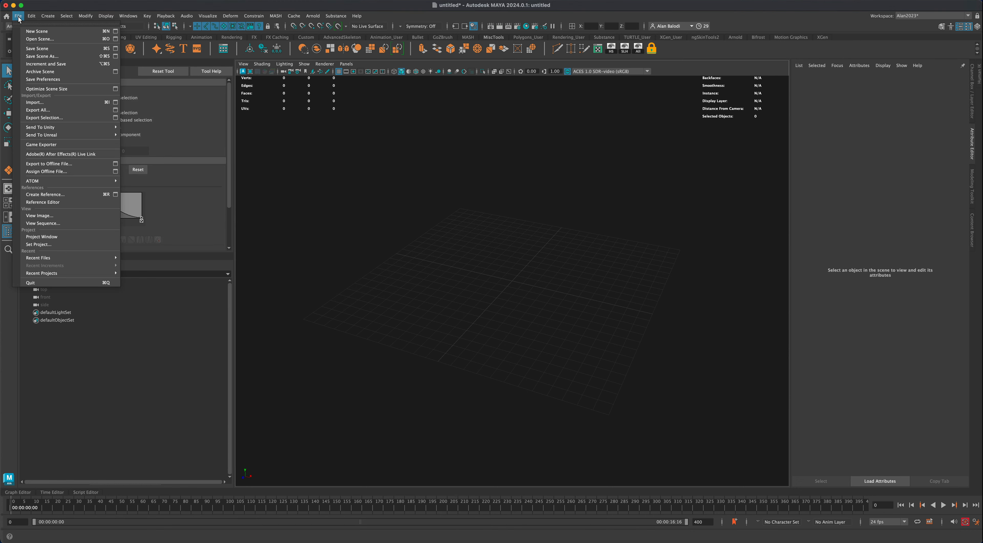
click(41, 103)
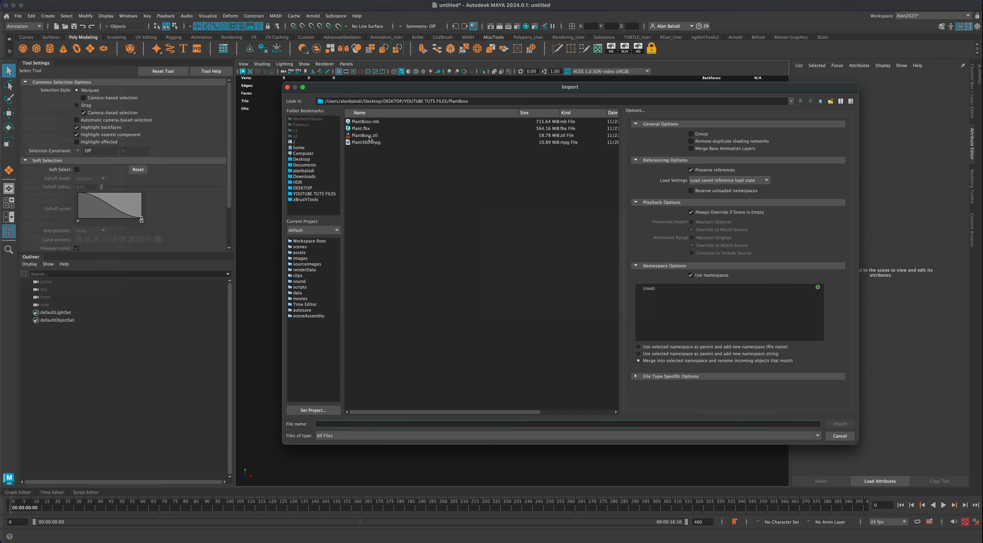
click(361, 129)
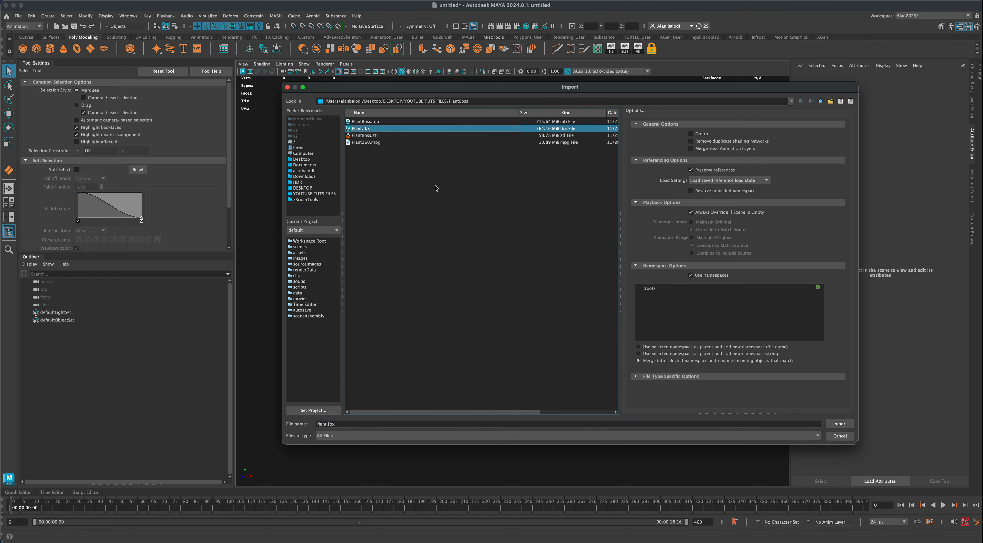
click(841, 425)
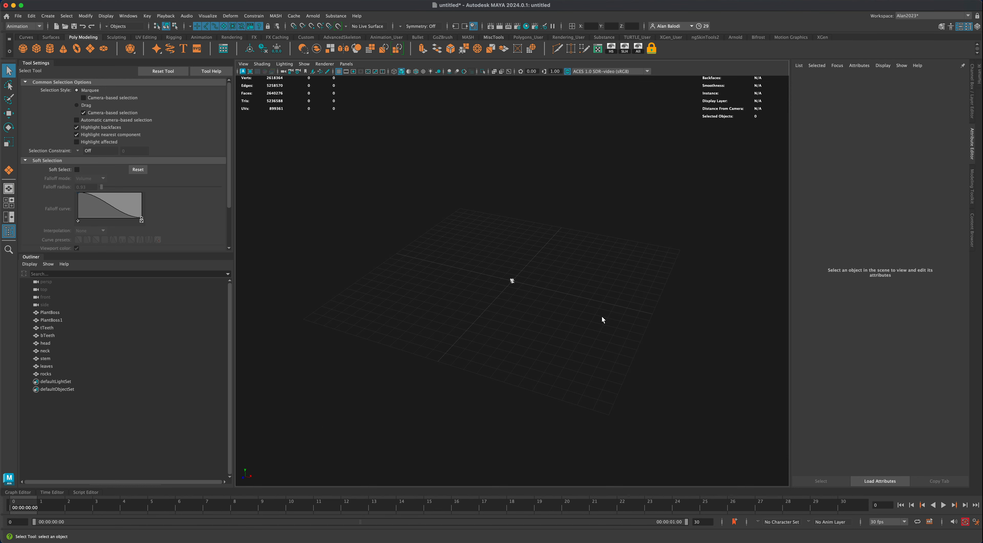
Examine the imported plant meshes up close, checking their size against the grid and their position in the scene.
alt+drag(545, 312, 519, 311)
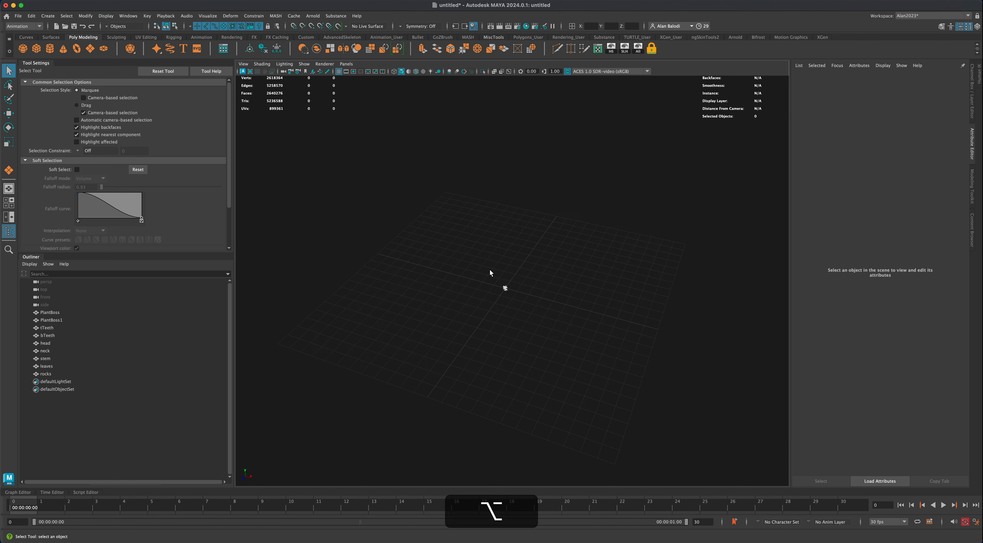
drag(495, 274, 520, 299)
alt+drag(440, 316, 439, 313)
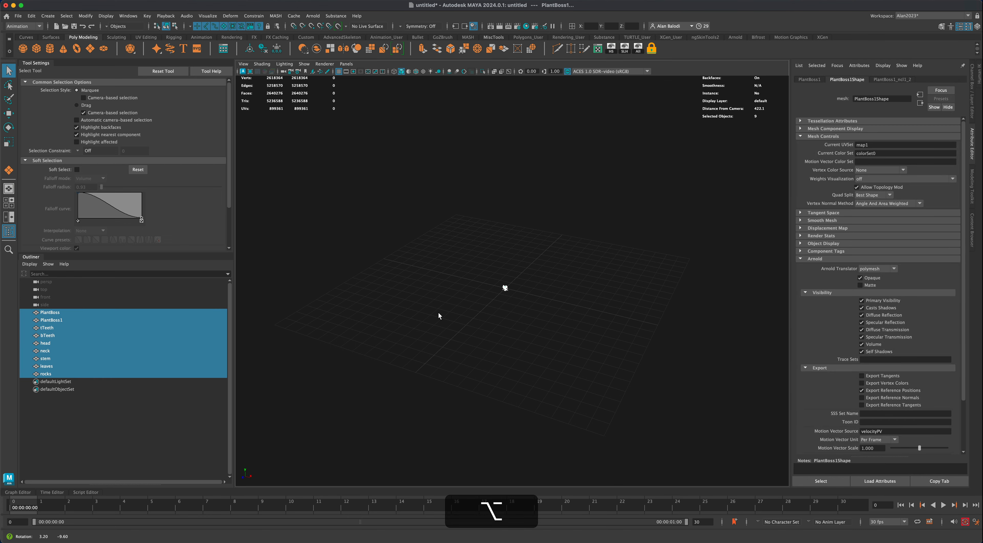
alt+right_drag(452, 311, 440, 346)
alt+middle_drag(440, 346, 454, 314)
alt+drag(455, 315, 452, 316)
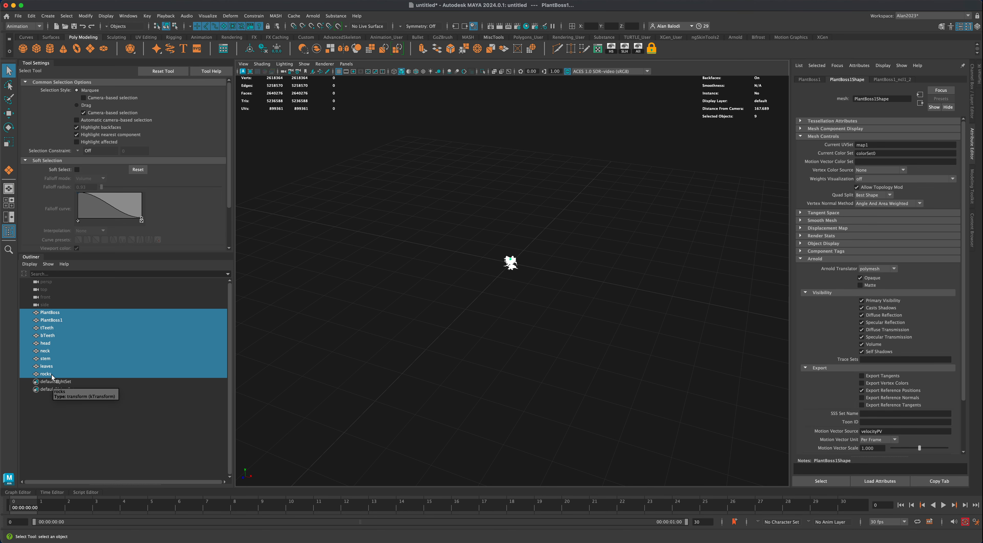
mouse_move(415, 321)
alt+mouse_down()
mouse_move(441, 319)
mouse_move(414, 322)
alt+mouse_up()
scroll(441, 315, up, 10)
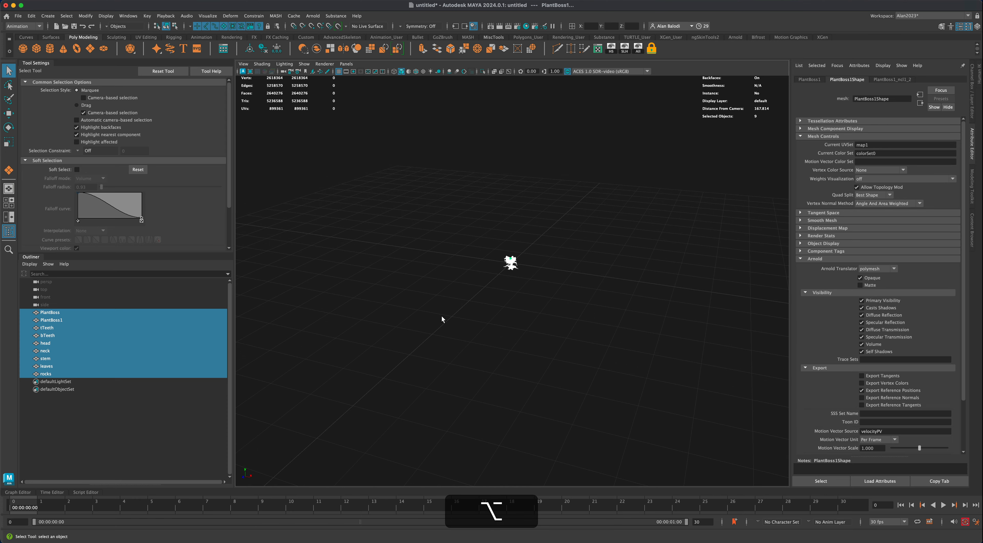
alt+drag(444, 361, 438, 302)
click(429, 318)
alt+middle_drag(443, 304, 445, 310)
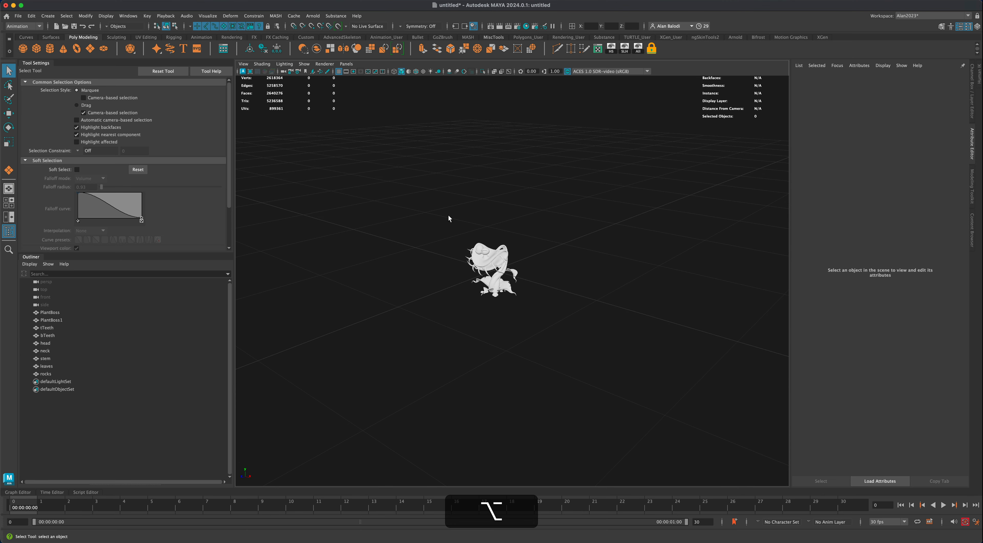
alt+middle_drag(397, 273, 405, 281)
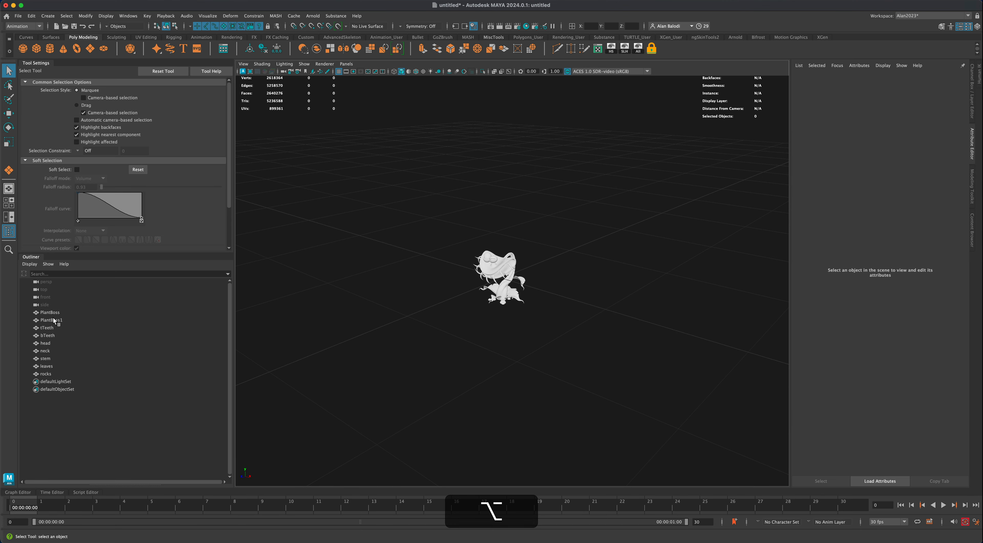
Combine all the imported plant meshes into one object and delete its construction history.
alt+drag(375, 277, 416, 275)
drag(442, 219, 599, 359)
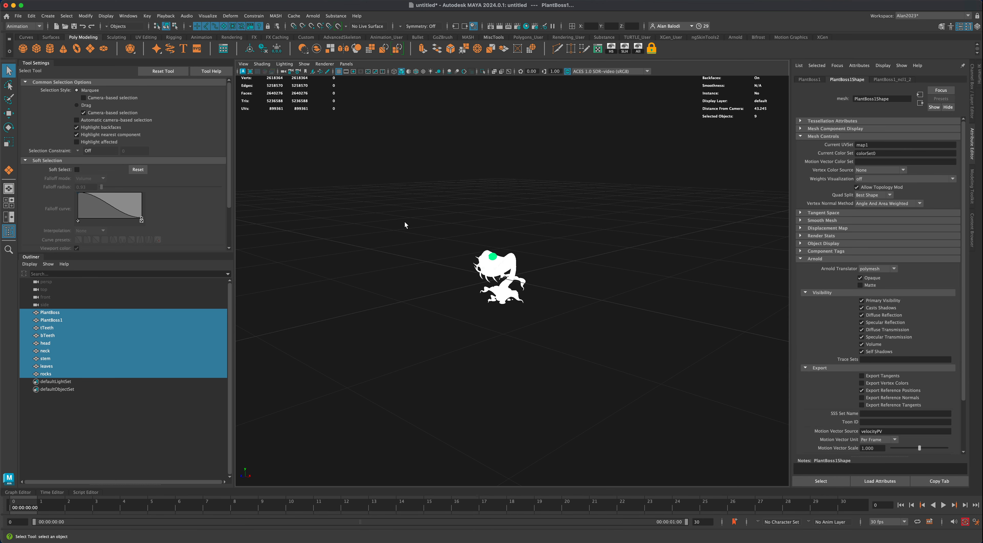
click(317, 49)
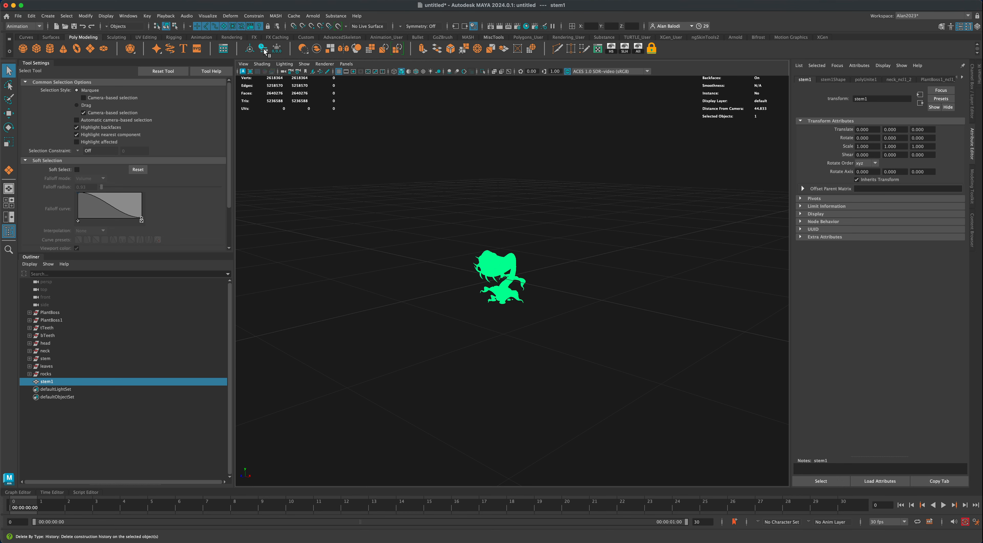
click(265, 51)
Rename the combined mesh as PlantMan.
double_click(57, 312)
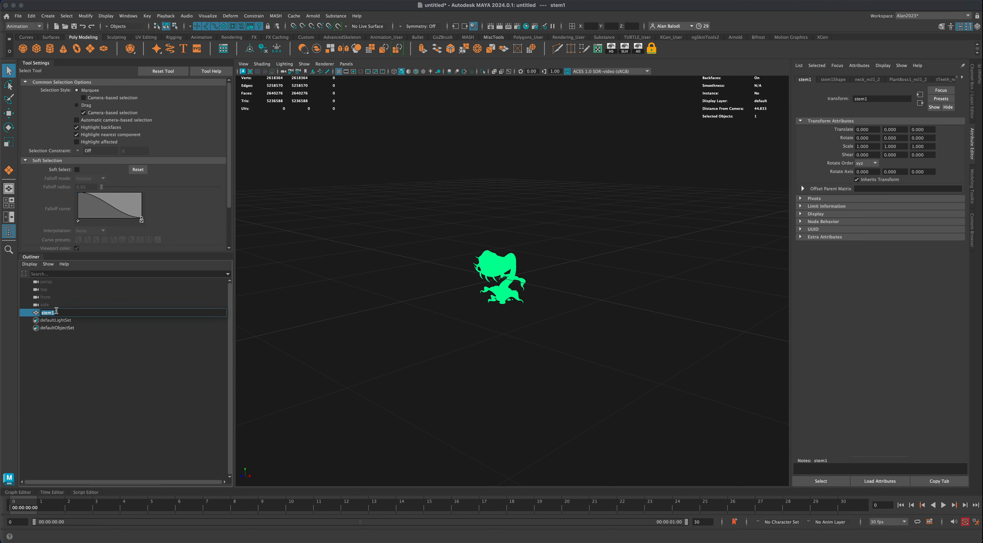
text(PlantB)
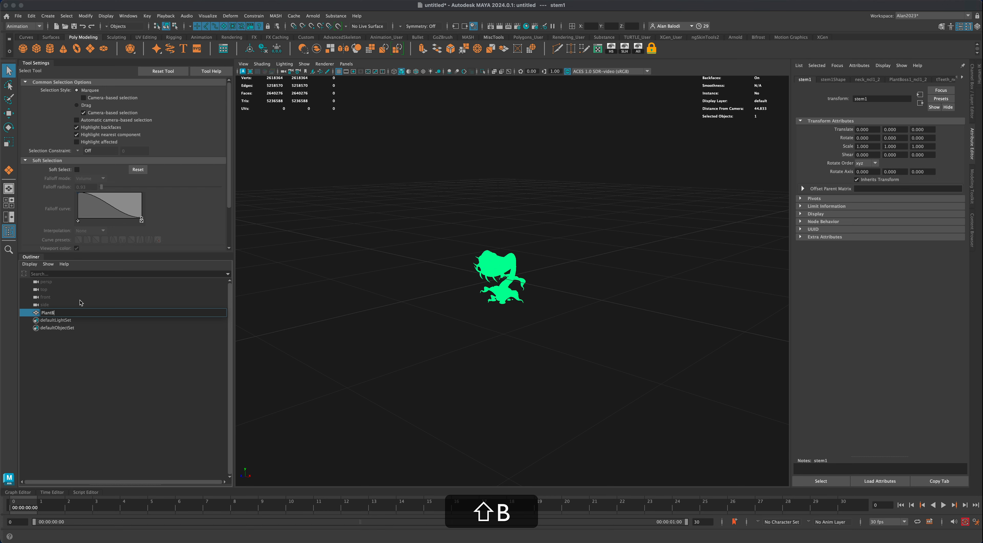
key(shift+BackSpace)
text(Man)
key(Return)
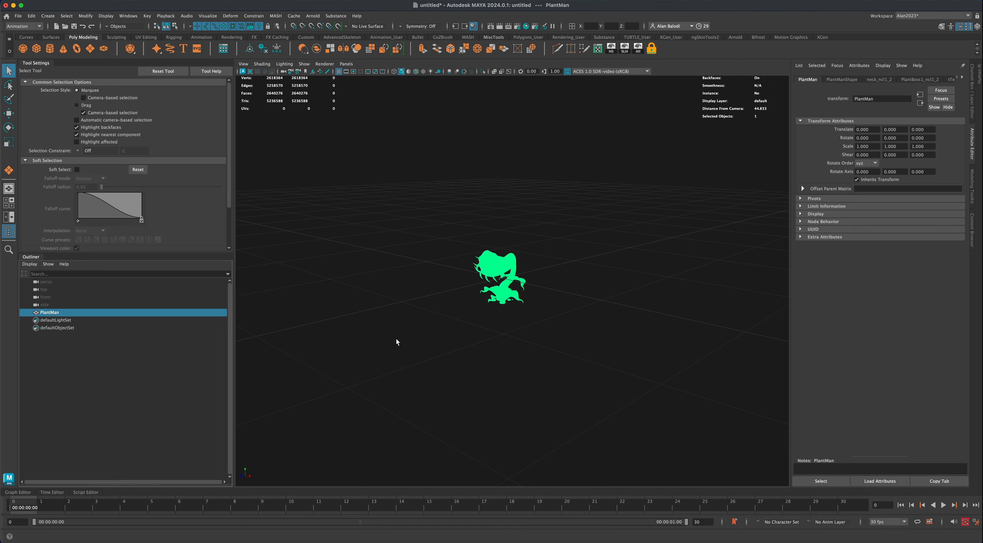
Scale PlantMan up uniformly to about 33.8 so that it fills the grid area.
scroll(302, 320, down, 12)
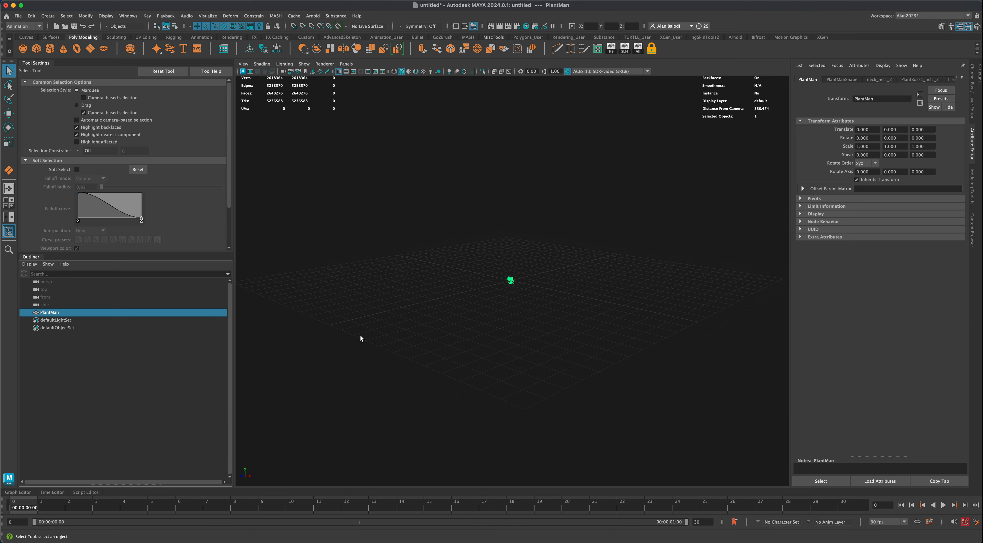
alt+drag(344, 337, 370, 337)
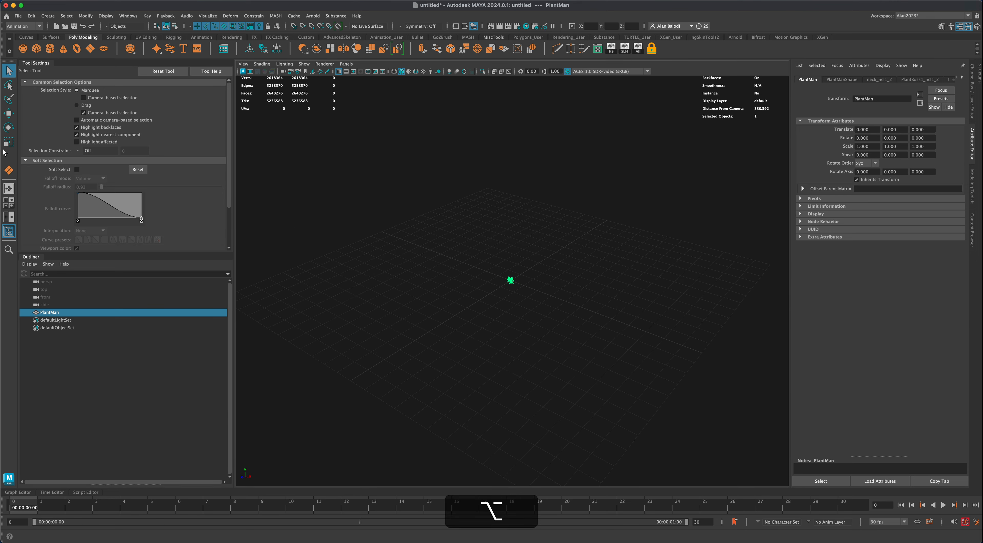
key(r)
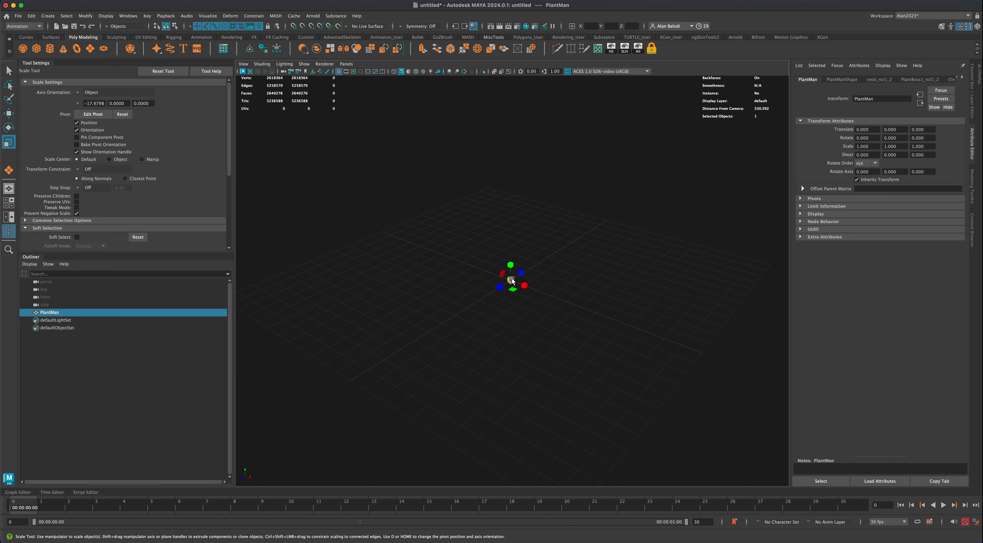
drag(510, 280, 726, 183)
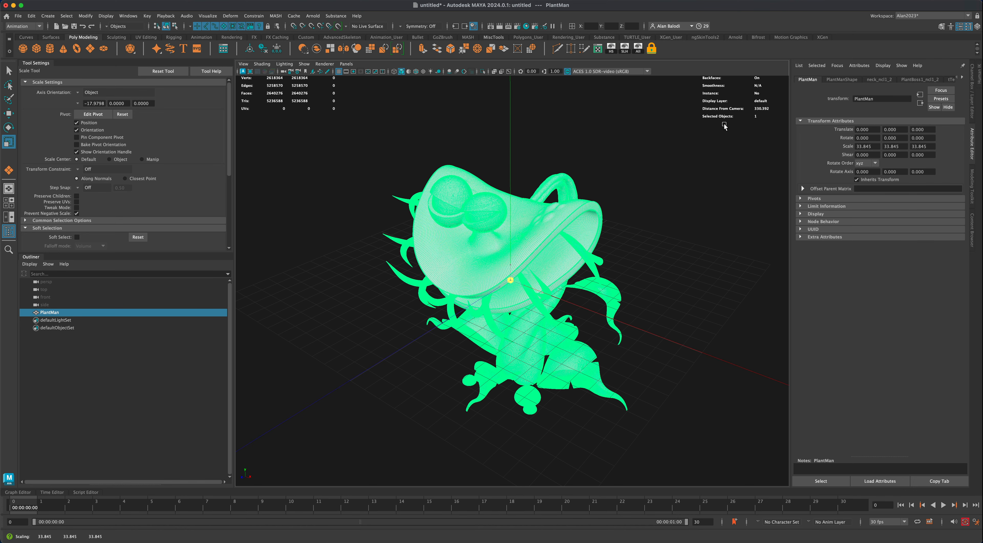
click(322, 307)
Move PlantMan straight up in the front view to about 75.2 on Y, resting its base on the ground grid.
key(space)
key(f)
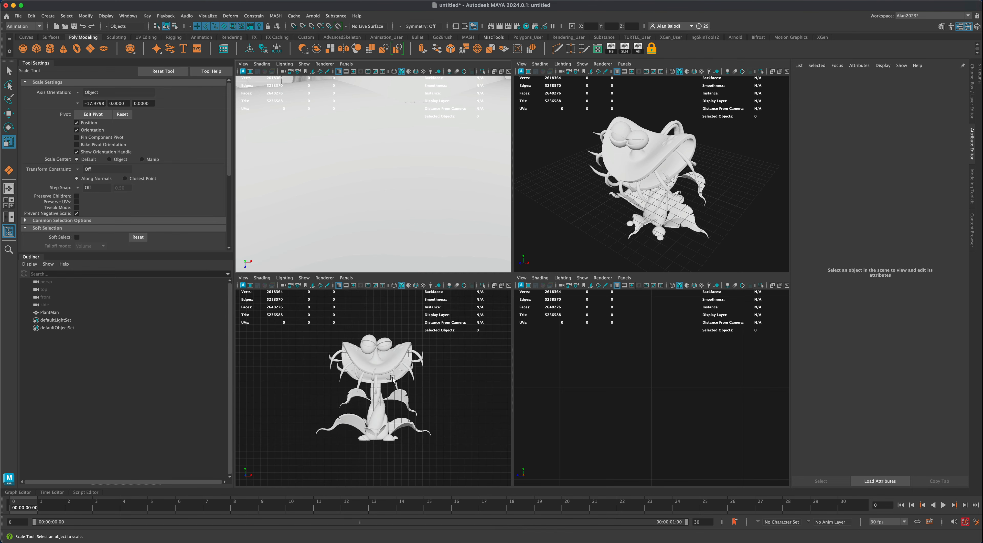
click(57, 313)
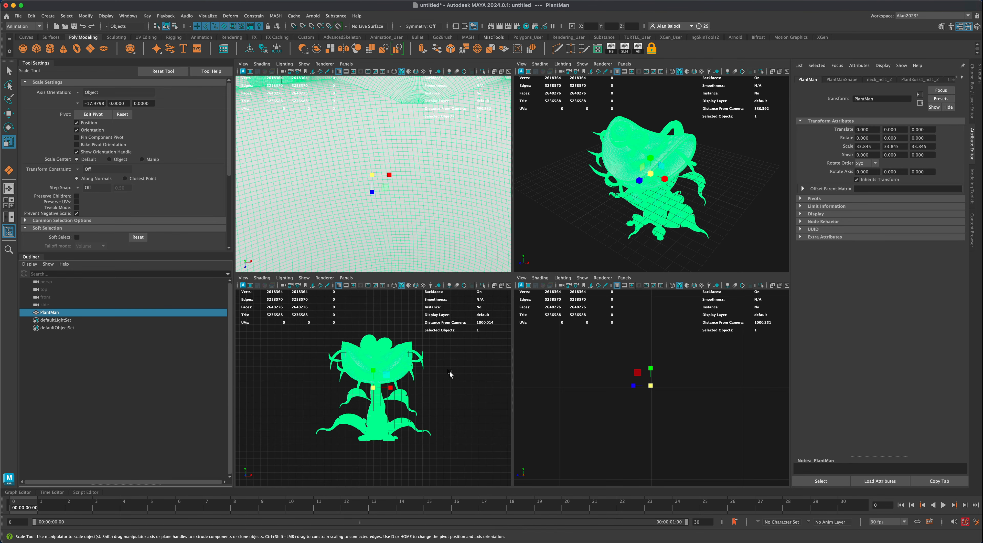
key(w)
drag(375, 371, 378, 318)
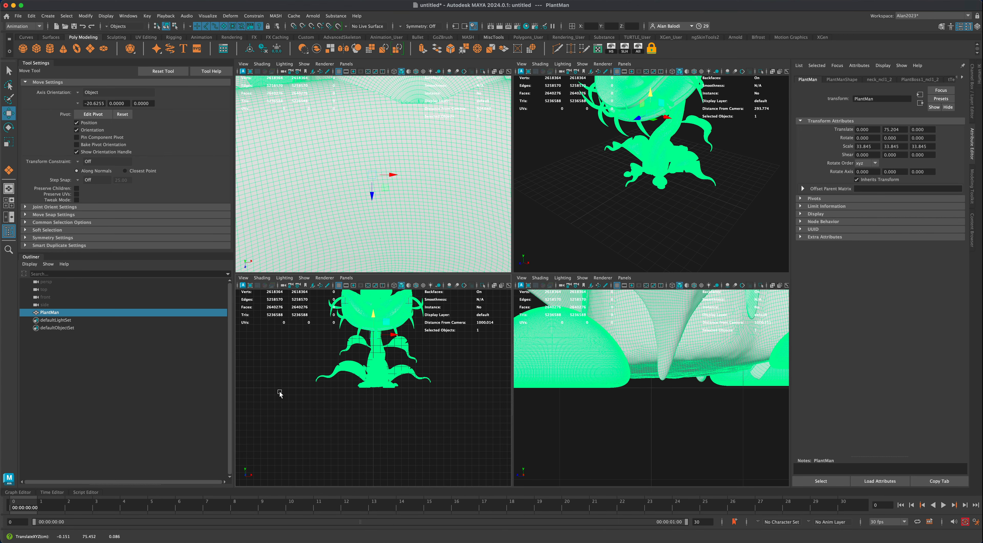
Examine the repositioned plant framed in all four views and from several angles in perspective.
mouse_move(649, 232)
alt+mouse_down()
mouse_move(638, 258)
mouse_move(638, 241)
alt+mouse_up()
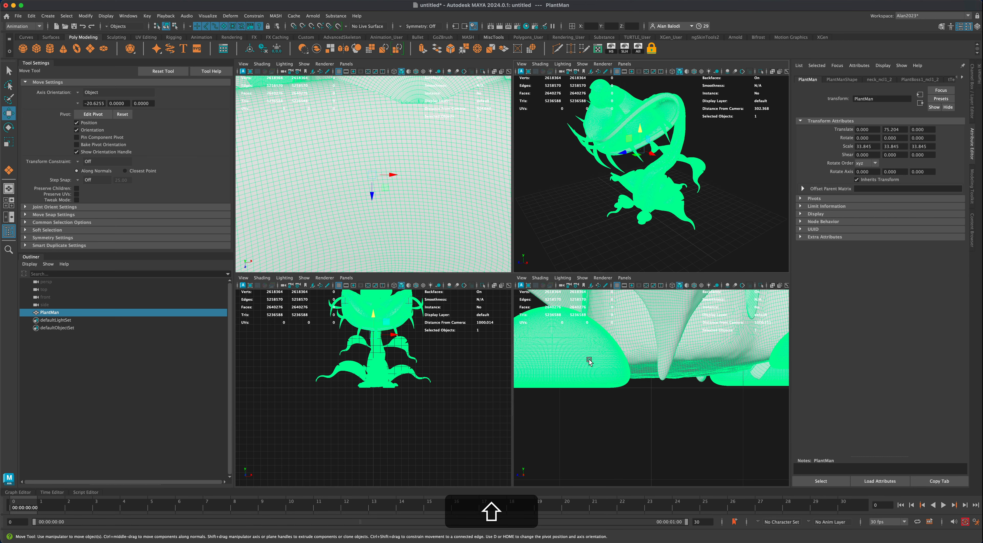
key(shift+a)
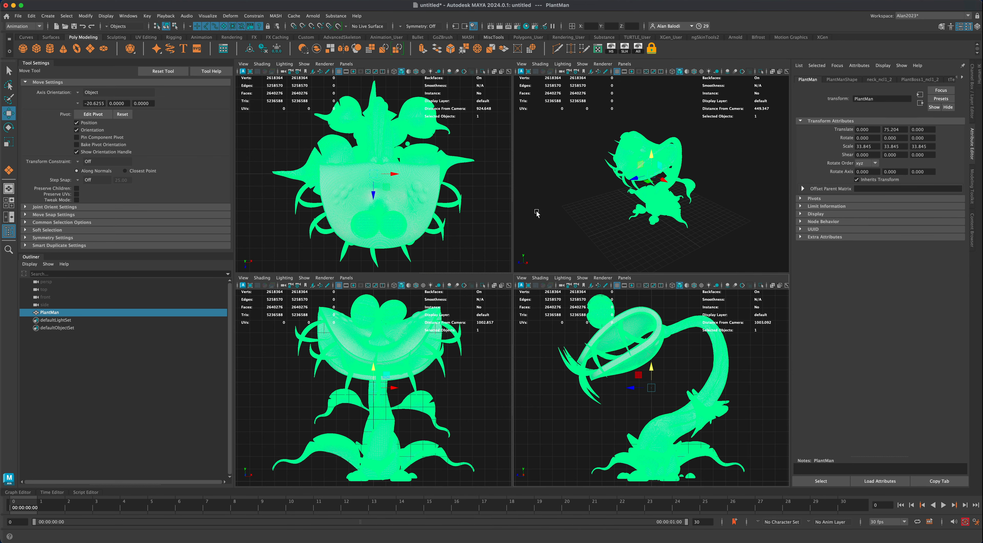
mouse_move(593, 254)
alt+mouse_down()
mouse_move(638, 248)
mouse_move(606, 242)
alt+mouse_up()
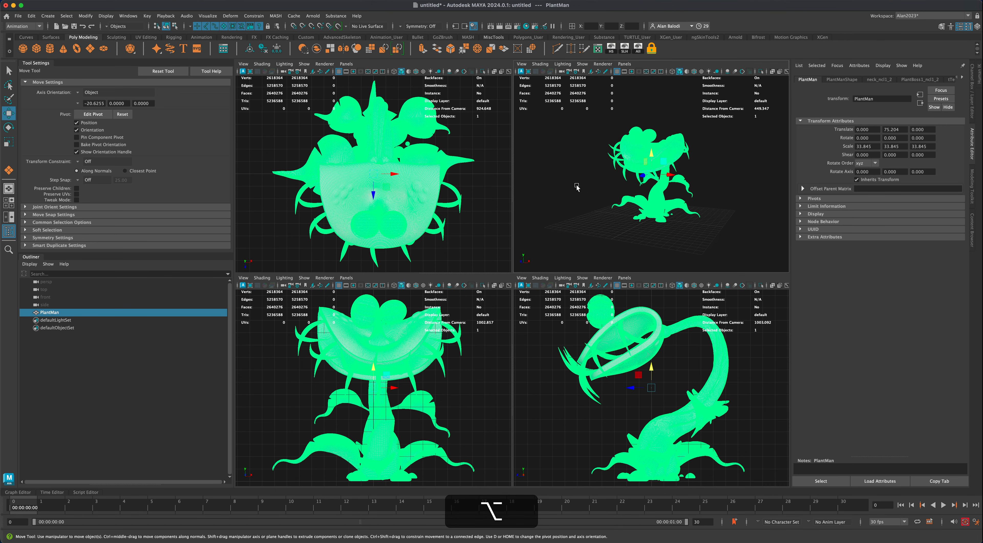
key(space)
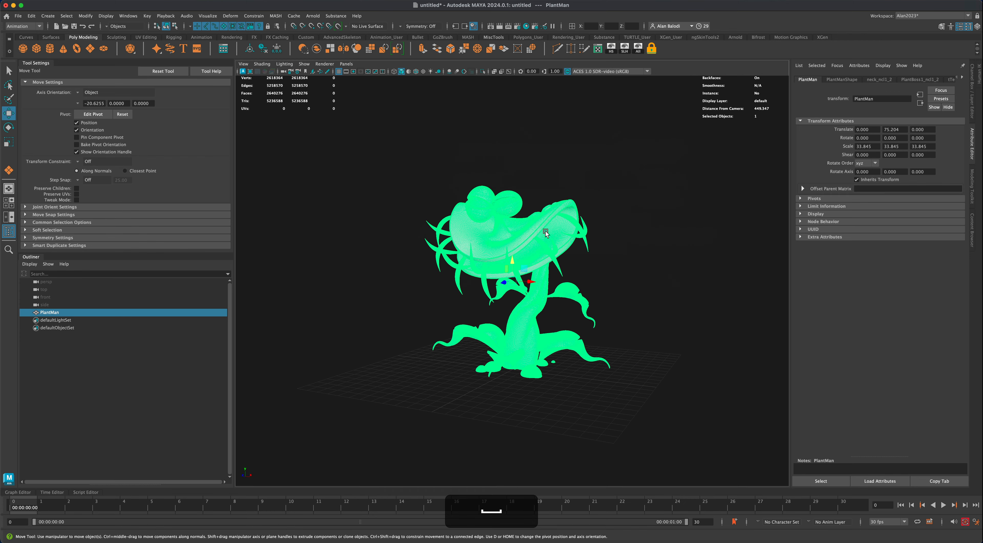
alt+drag(663, 321, 658, 326)
alt+right_drag(657, 327, 659, 339)
alt+drag(682, 333, 657, 310)
click(656, 309)
alt+middle_drag(639, 280, 635, 298)
alt+drag(635, 298, 487, 398)
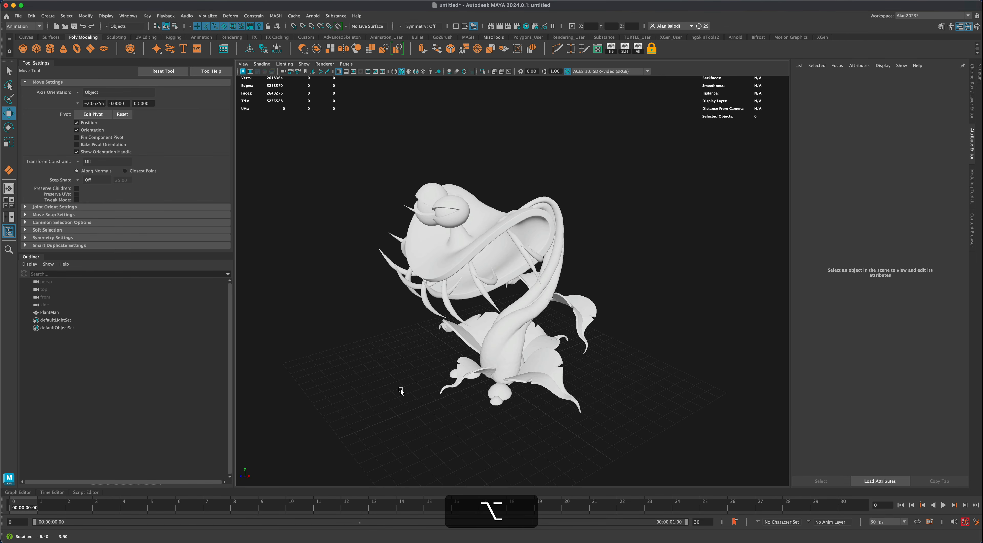
alt+drag(355, 341, 356, 345)
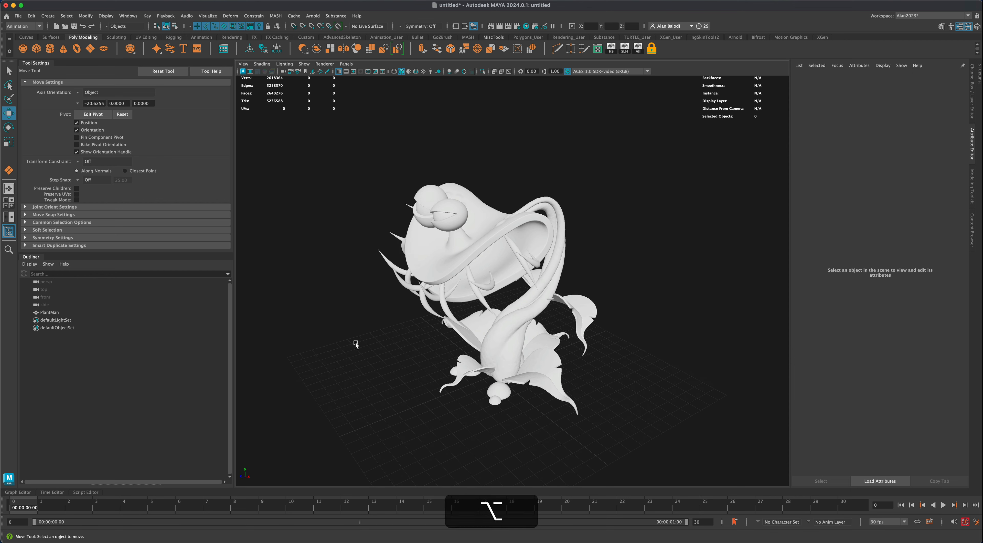
Assign an aiStandardSurface material to the PlantMan mesh.
key(q)
alt+drag(267, 219, 608, 274)
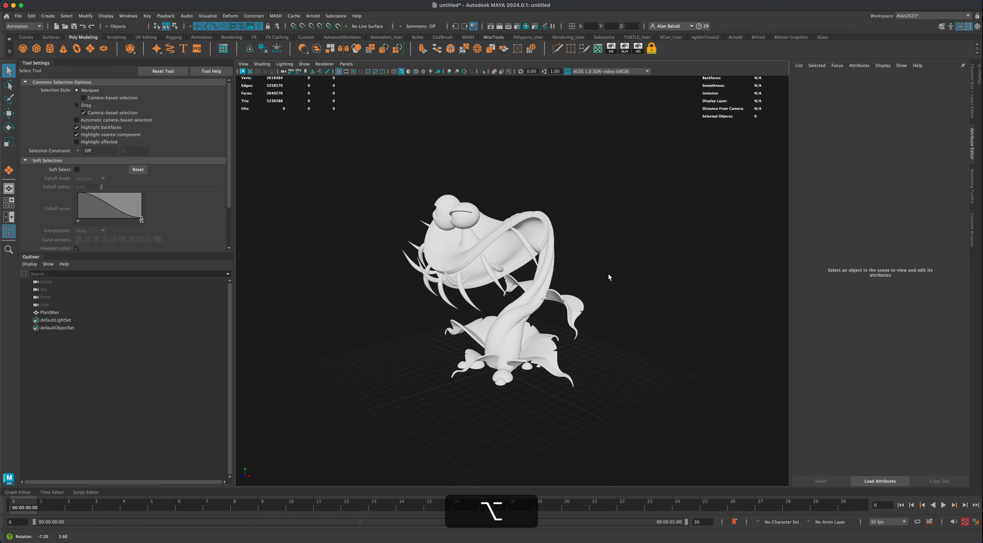
click(504, 247)
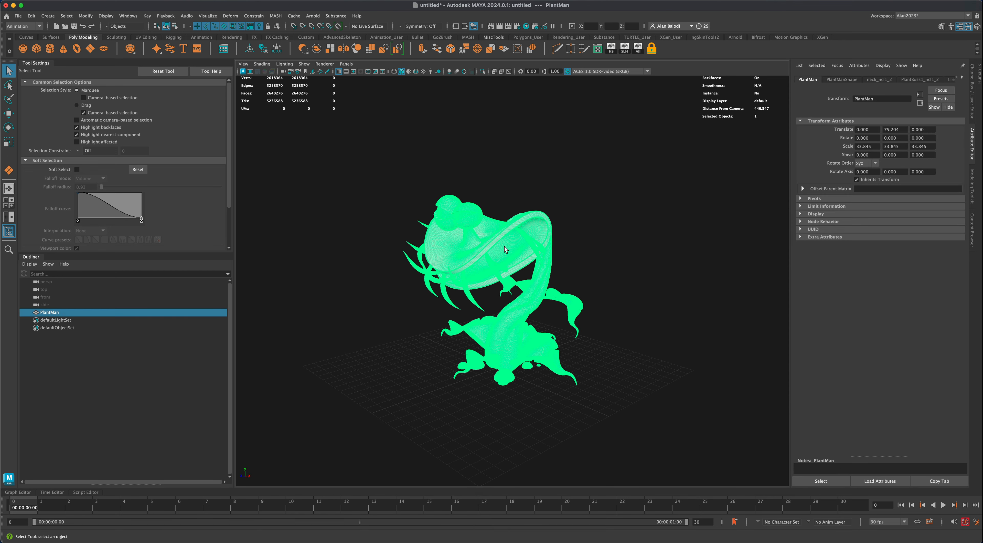
right_click(504, 246)
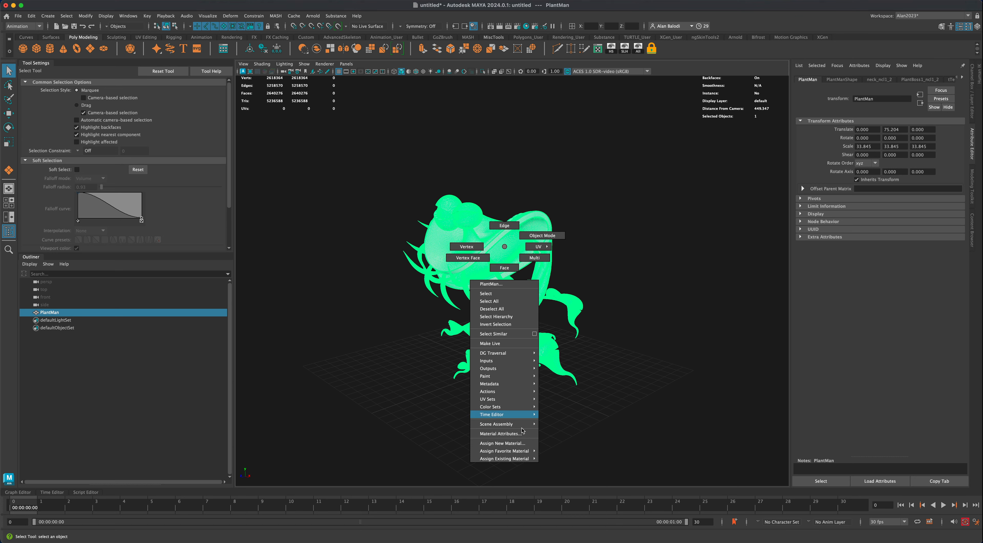
mouse_move(519, 452)
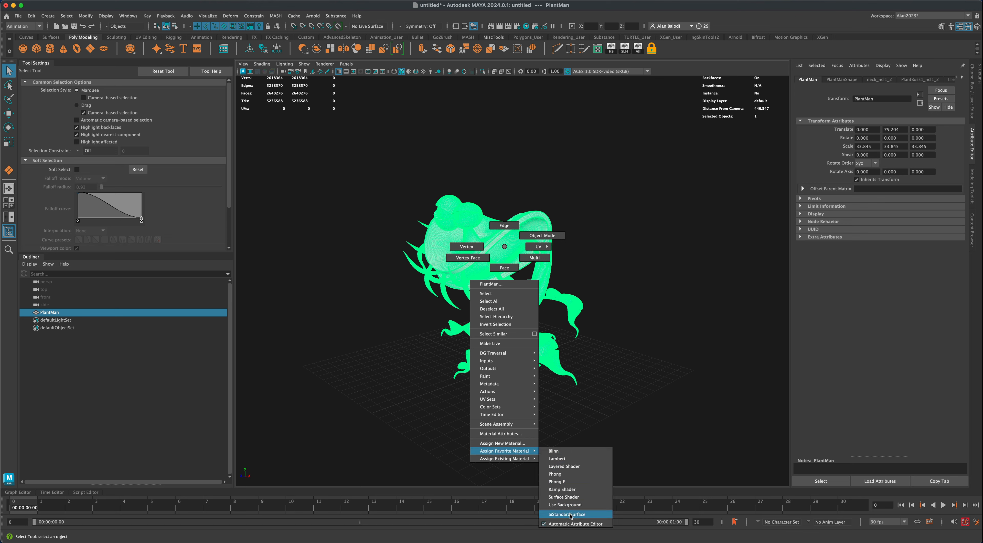
click(571, 514)
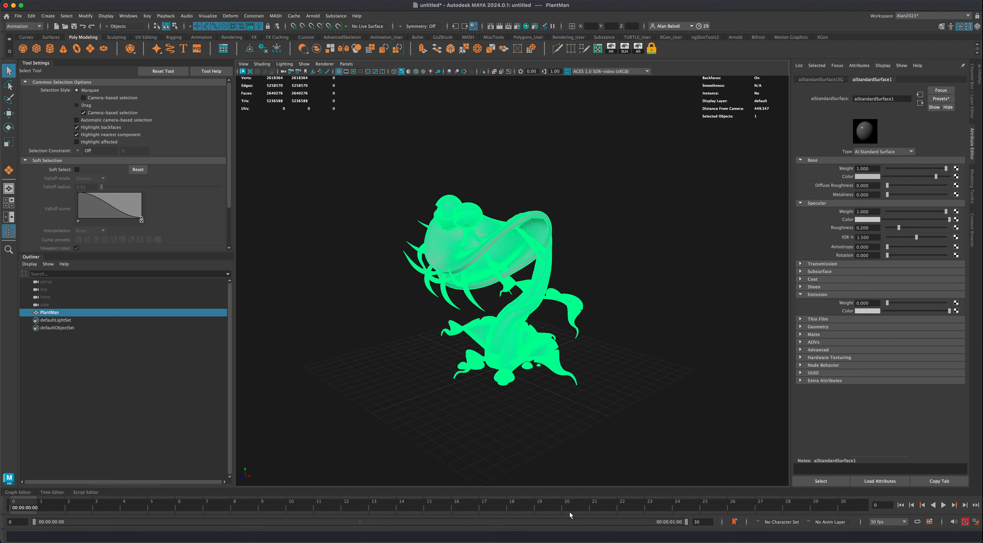
Add Arnold's aiStandardSurface shader to the favorite materials, leaving the material assigned to PlantMan as it is.
right_click(519, 246)
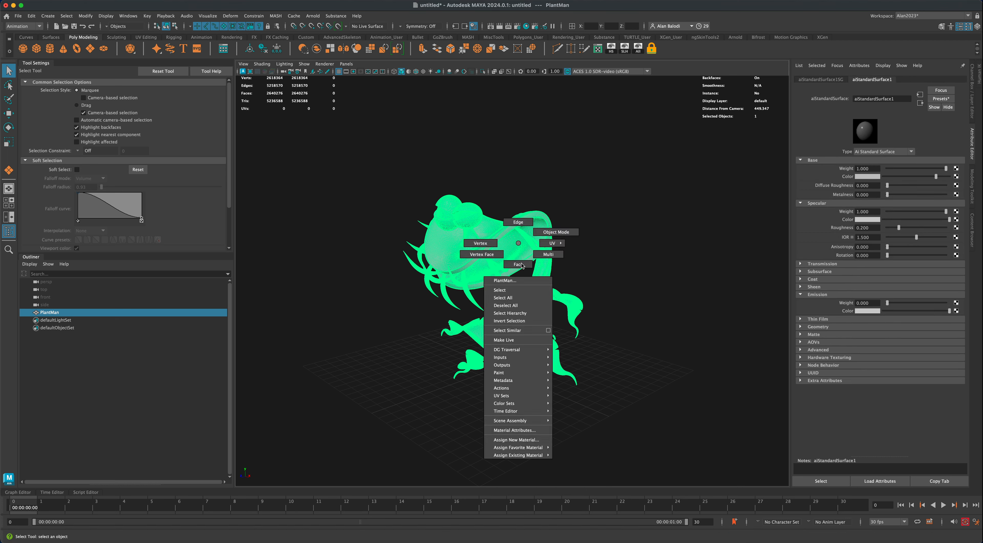
click(526, 441)
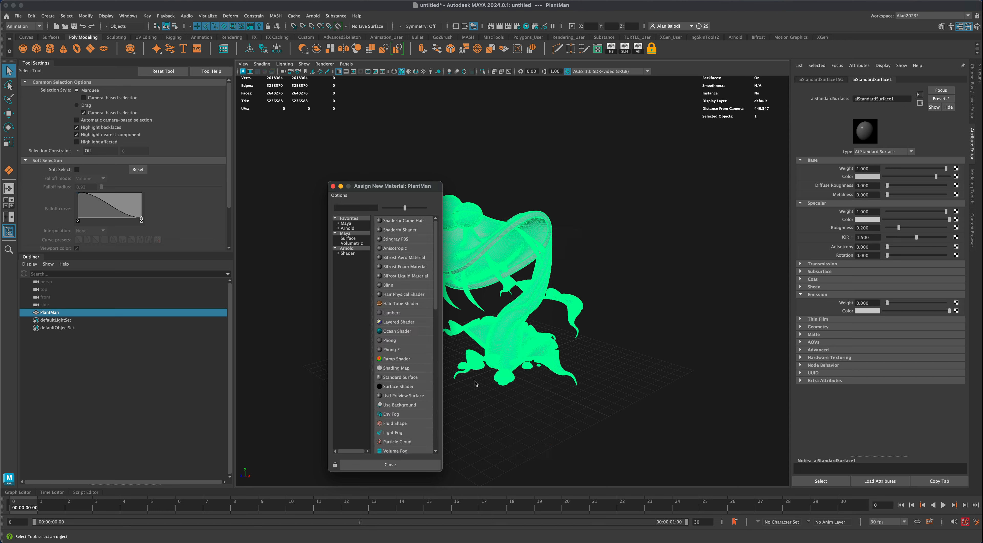
click(347, 248)
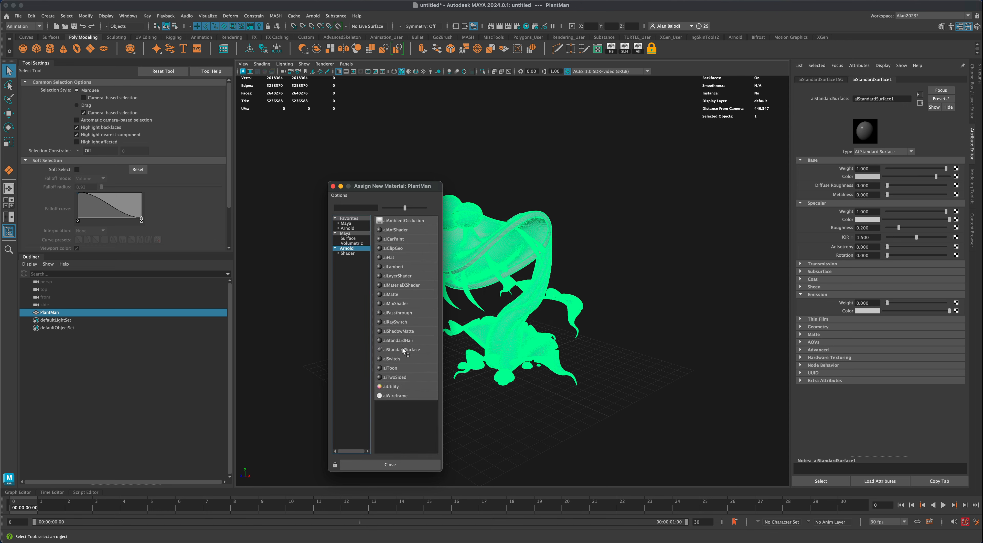
right_click(415, 351)
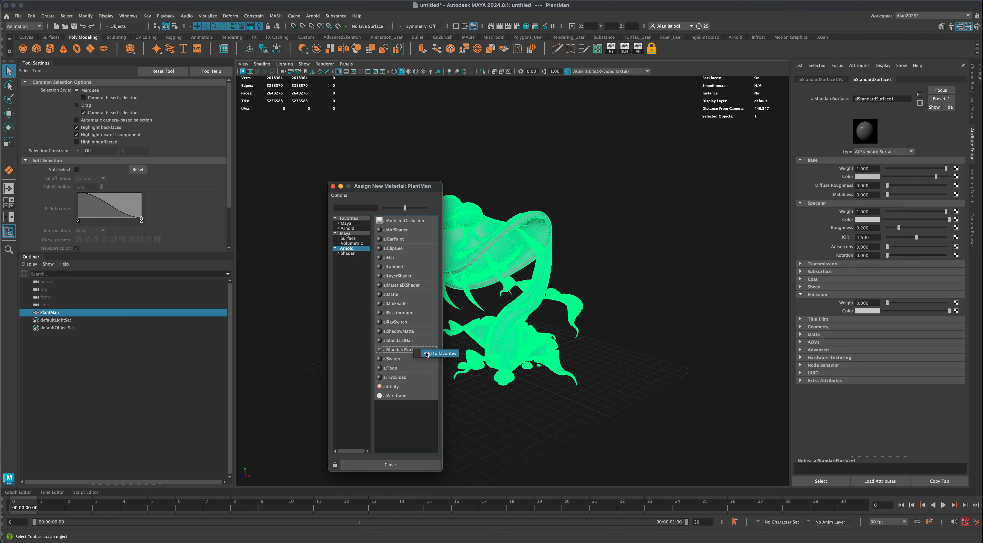
click(427, 354)
click(333, 187)
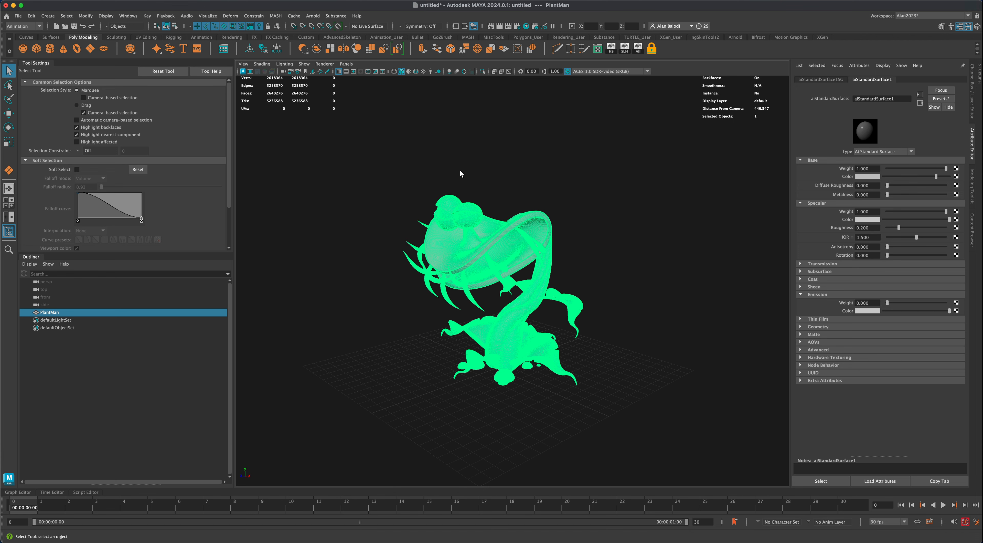
Raise the material's base color to full white and rename the material aiPlantMan.
alt+drag(575, 200, 649, 207)
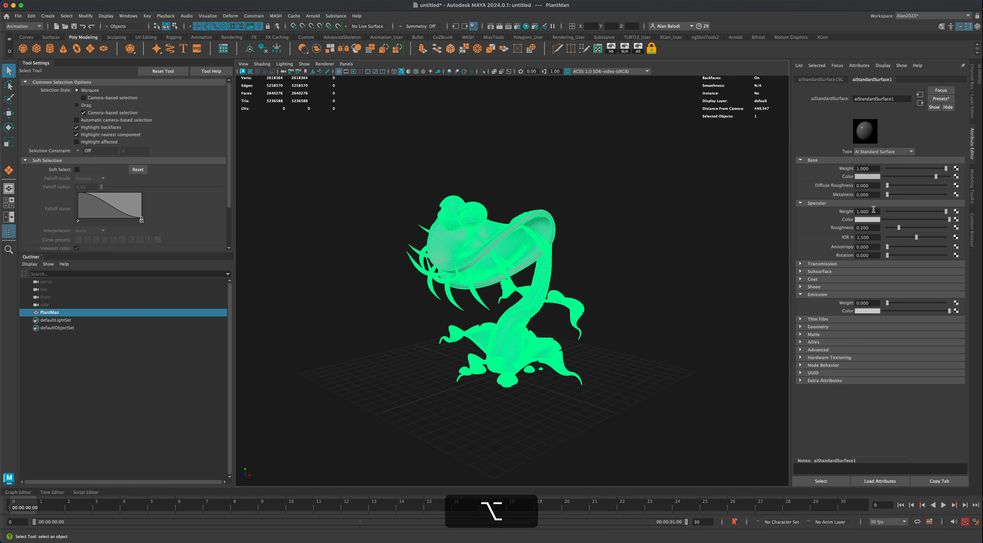
drag(937, 175, 949, 176)
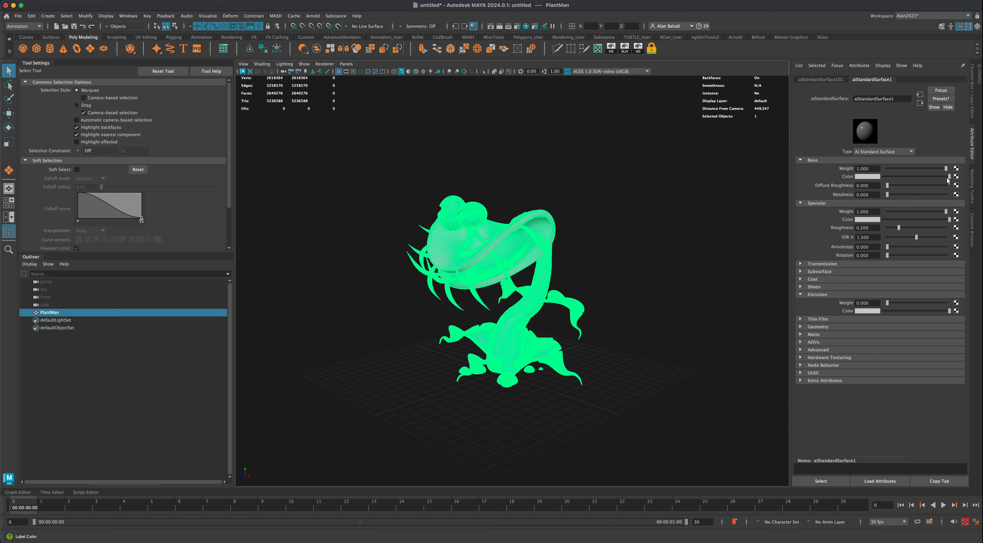
drag(897, 102, 849, 94)
text(aiPlantMan)
key(Return)
alt+drag(589, 259, 607, 250)
click(607, 247)
Enable Export Vertex Colors in the Arnold export settings of PlantMan's shape node.
click(531, 244)
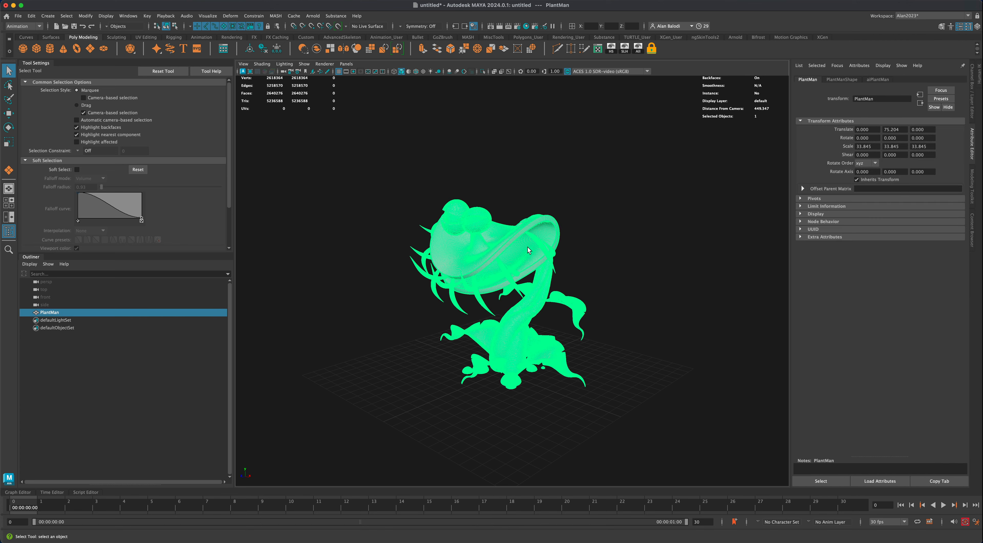
click(842, 79)
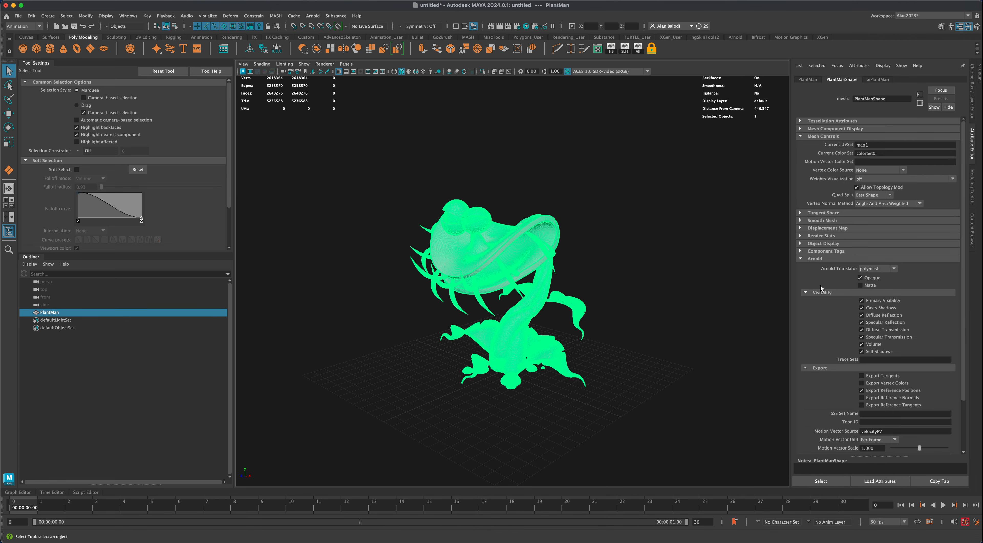
click(801, 259)
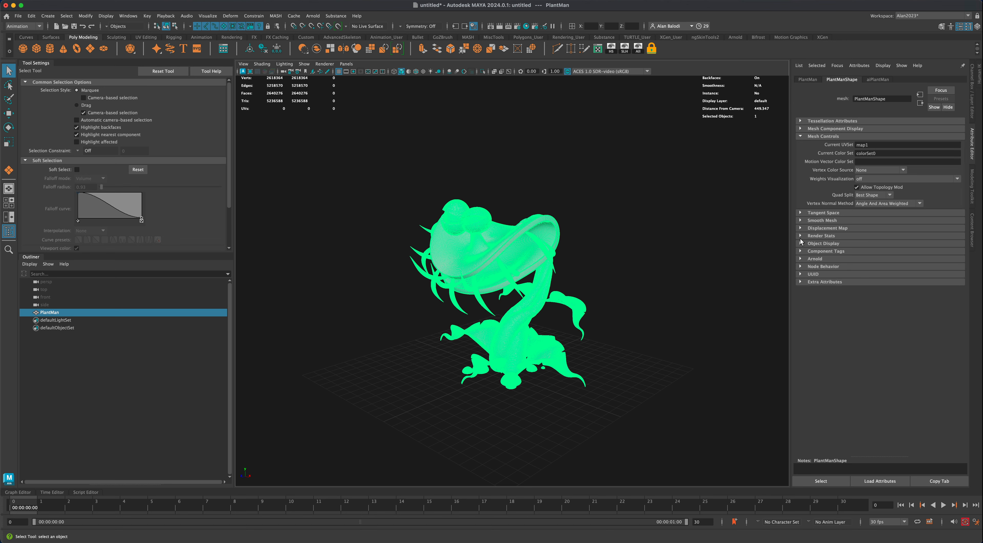
click(801, 136)
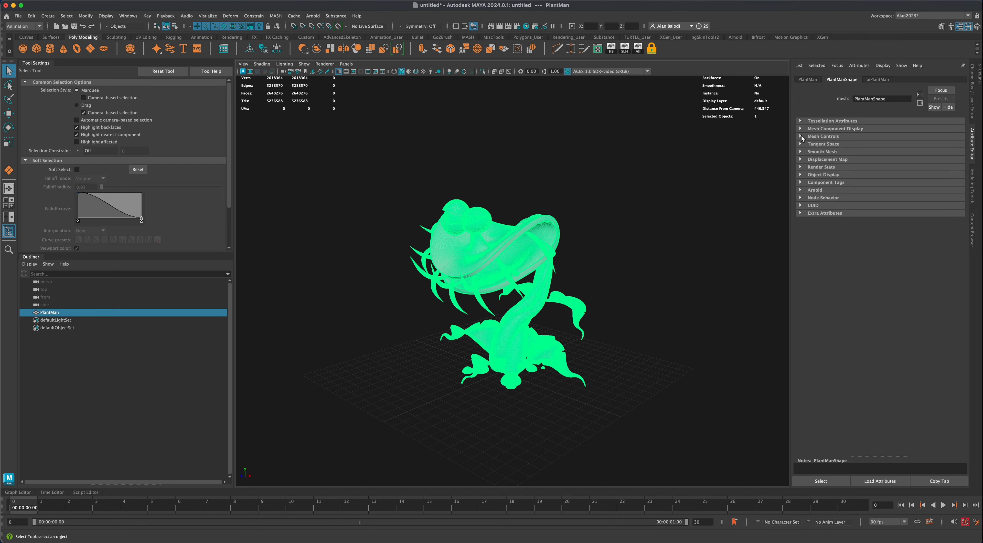
click(801, 190)
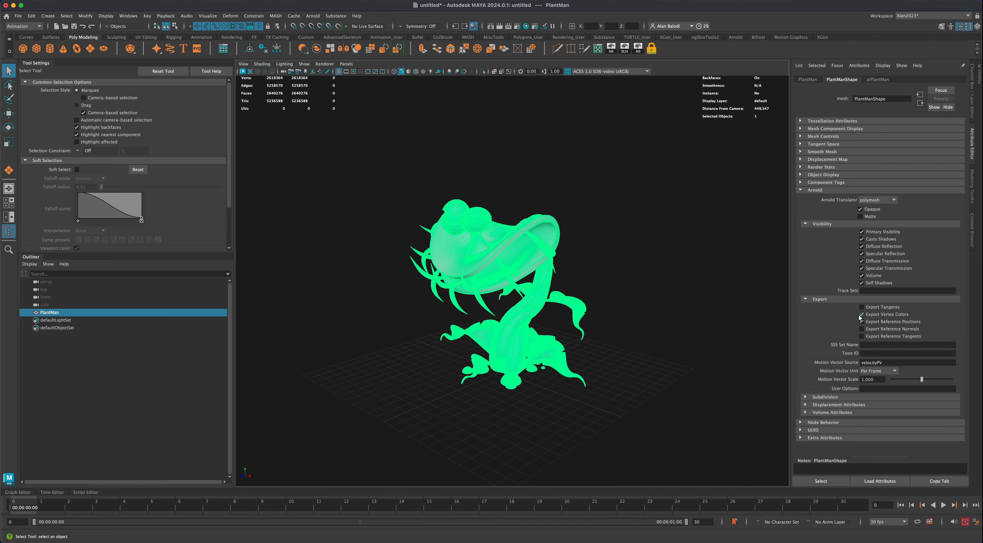
click(801, 191)
Copy the current color set name, colorSet0, from the mesh controls of PlantMan's shape node.
click(801, 136)
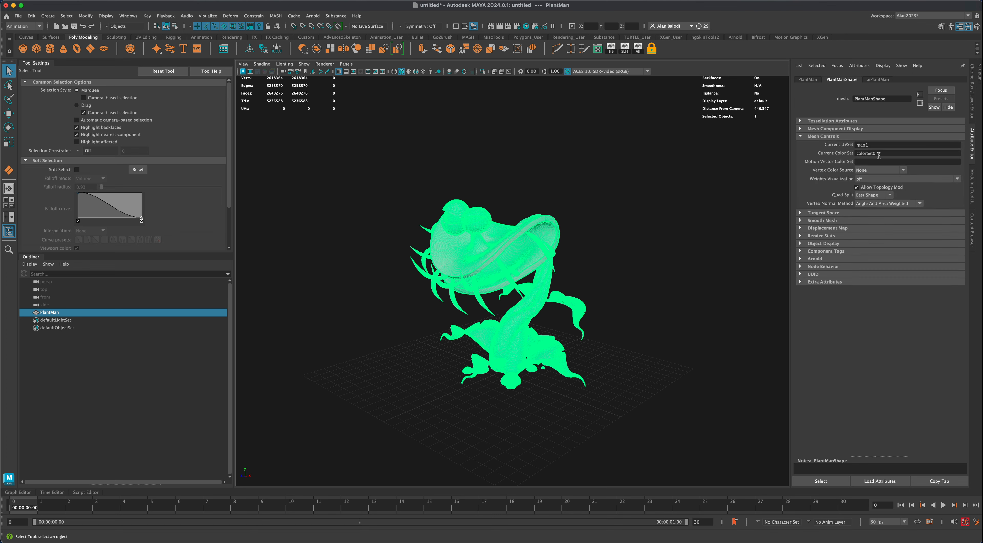
drag(881, 153, 854, 152)
key(super+c)
click(802, 136)
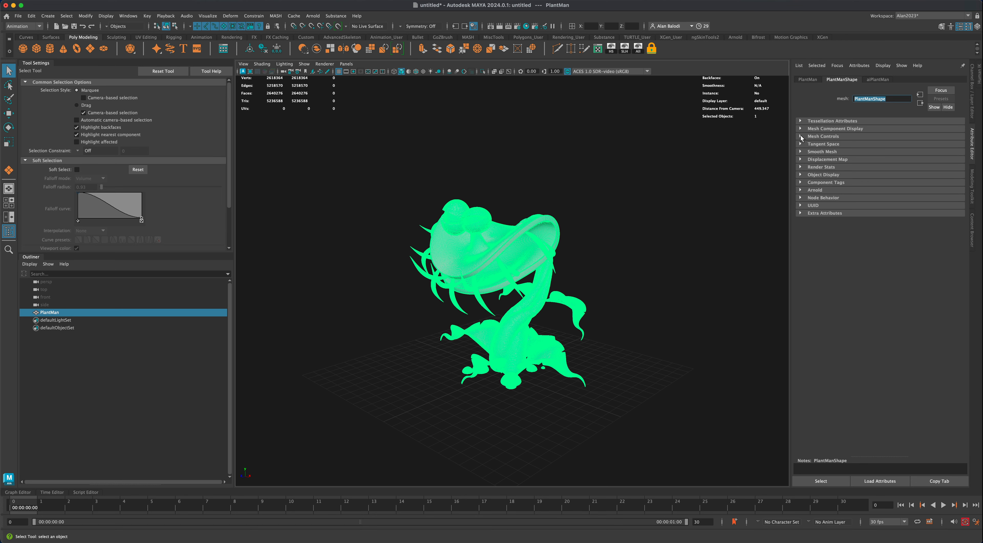
Connect an Arnold aiUserDataColor node to the base color of the aiPlantMan material.
right_drag(549, 237, 551, 424)
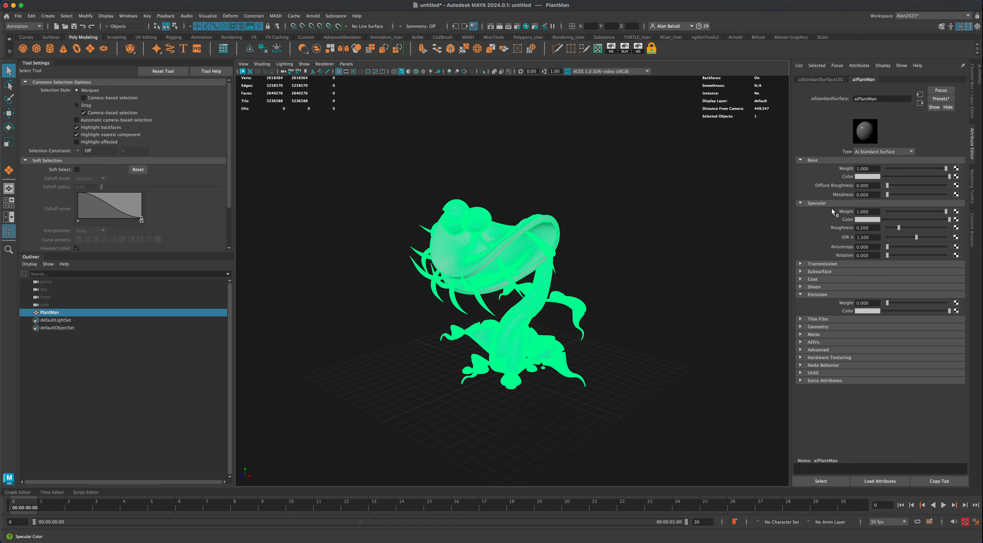
click(957, 177)
click(365, 207)
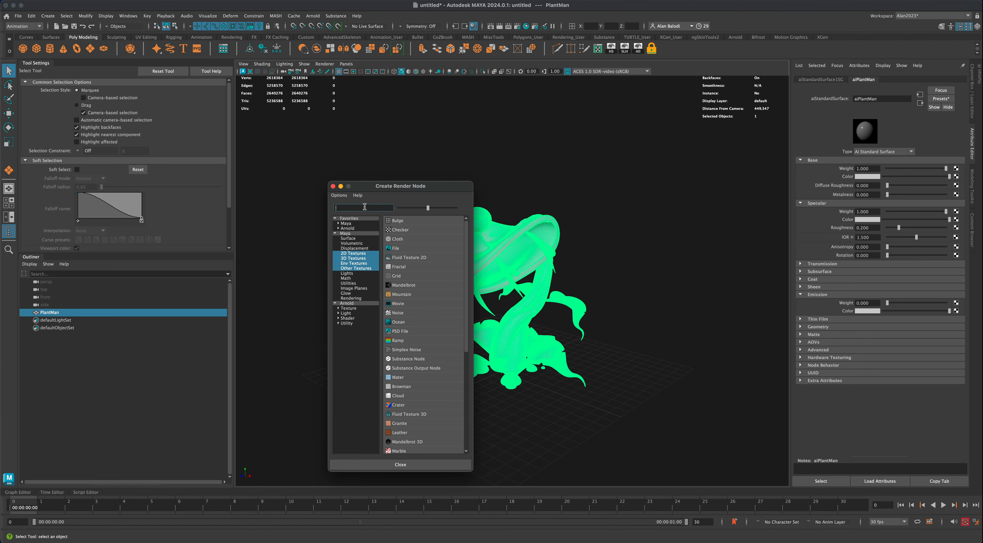
text(user)
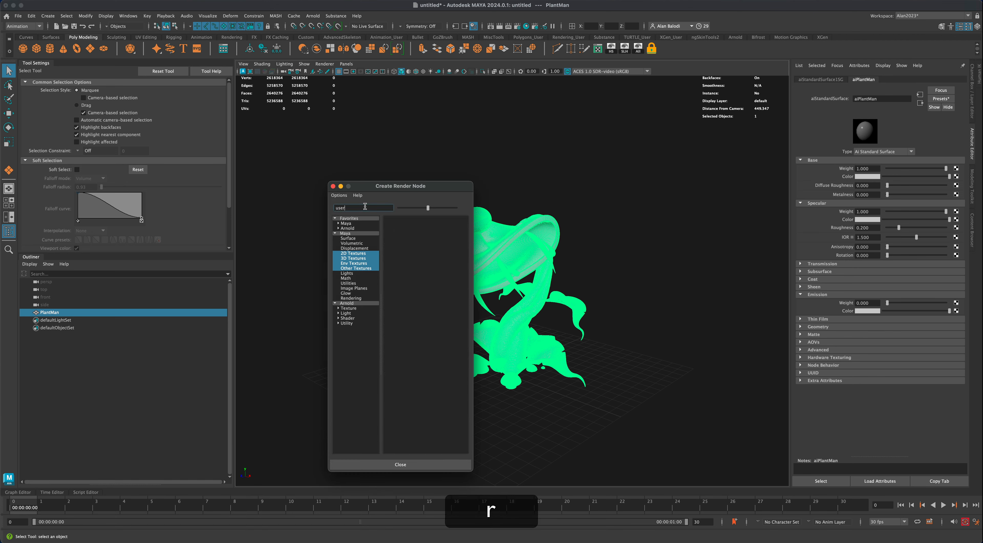
click(355, 303)
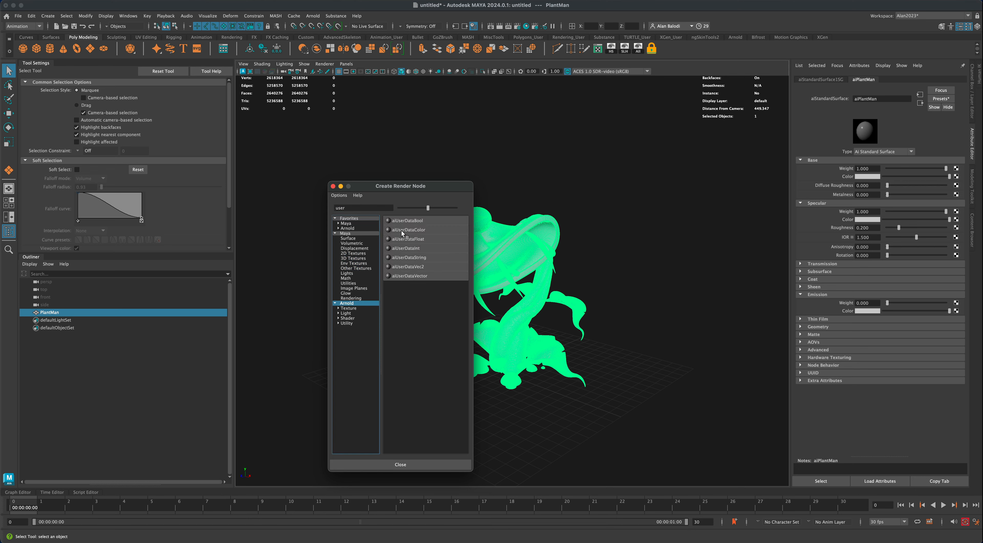
click(427, 230)
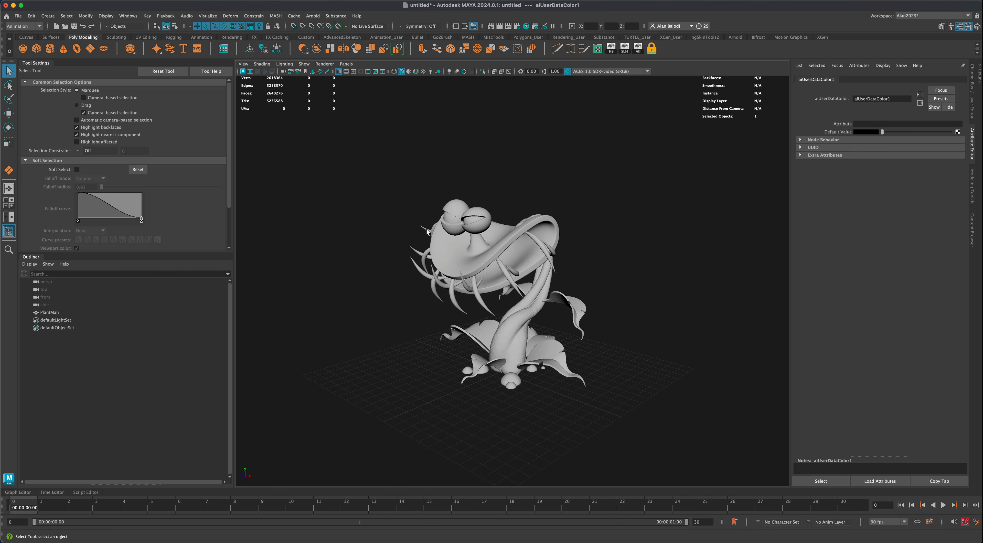
Set the aiUserDataColor node's Attribute to the copied color set name, colorSet0.
click(861, 124)
key(super+v)
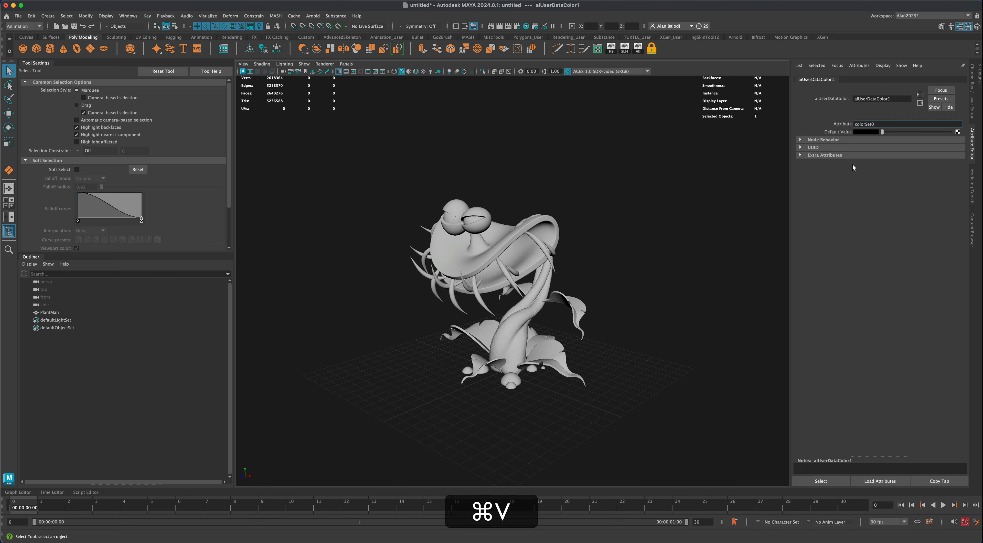
key(Return)
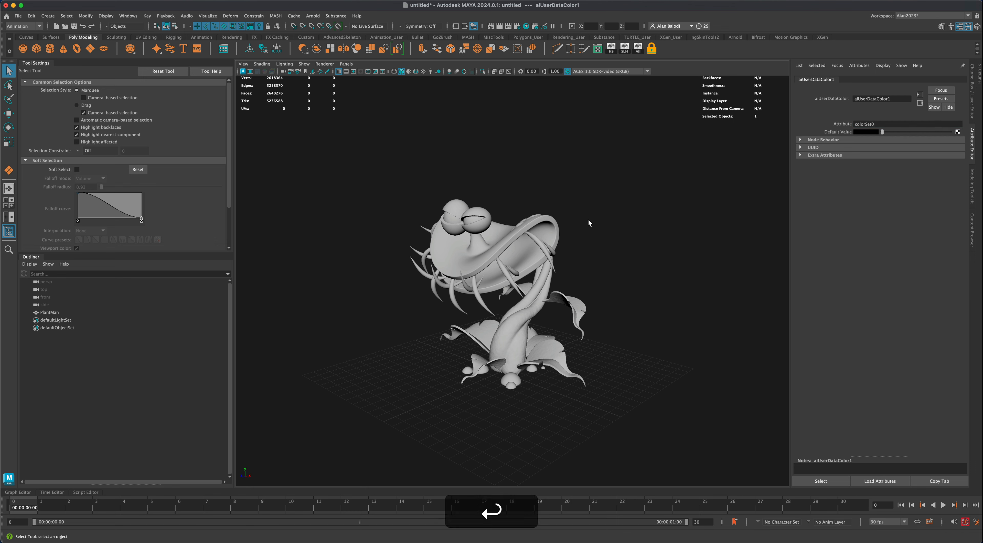
Switch the viewport to use all scene lights and deselect PlantMan.
alt+drag(507, 241, 516, 239)
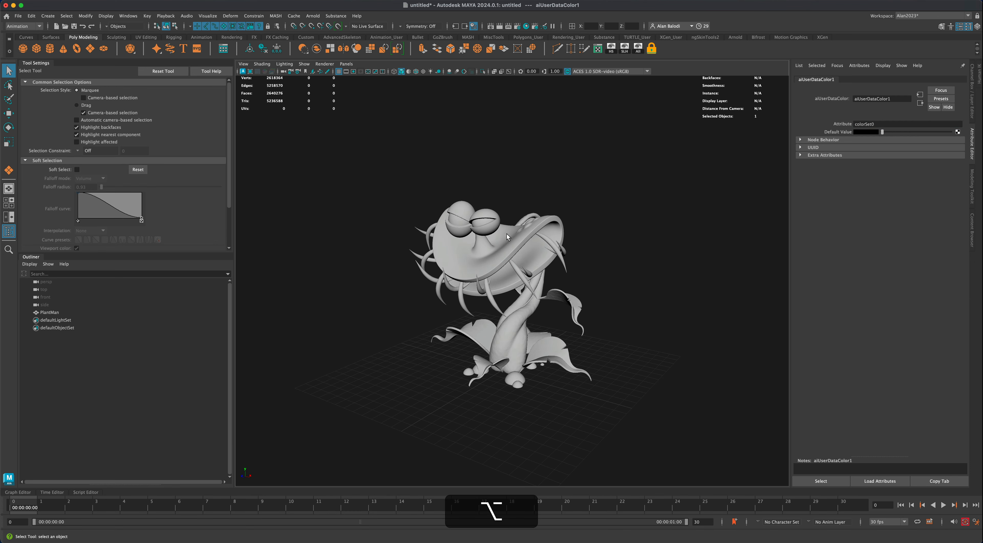
alt+drag(574, 261, 593, 238)
alt+drag(527, 231, 622, 269)
alt+drag(582, 190, 579, 193)
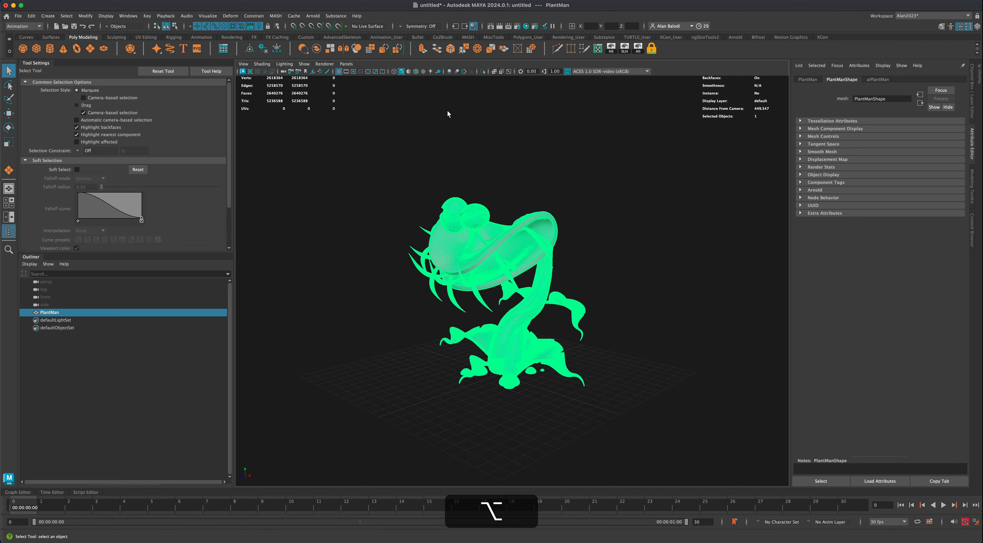
click(431, 72)
click(566, 195)
mouse_move(567, 196)
alt+mouse_down()
mouse_move(591, 195)
mouse_move(564, 197)
alt+mouse_up()
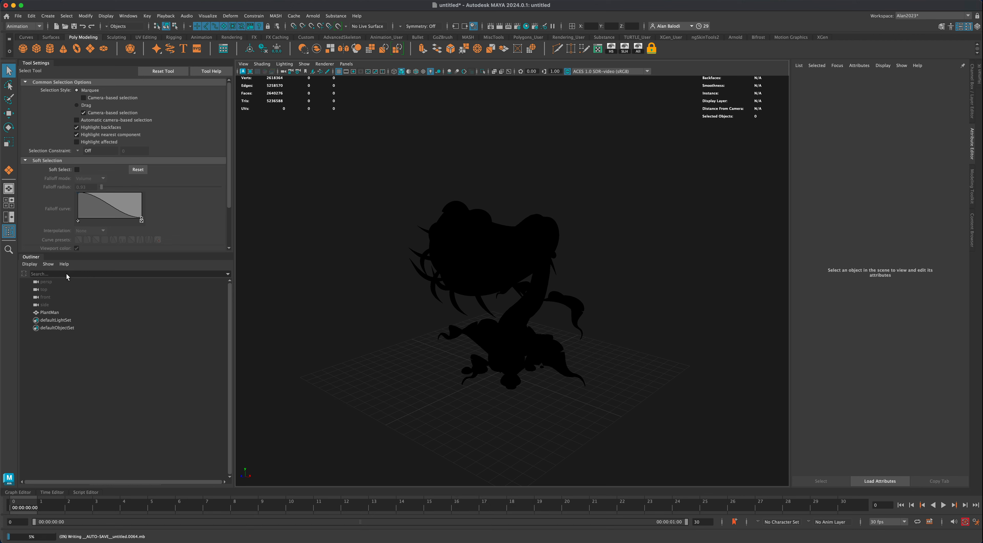
alt+drag(387, 181, 383, 180)
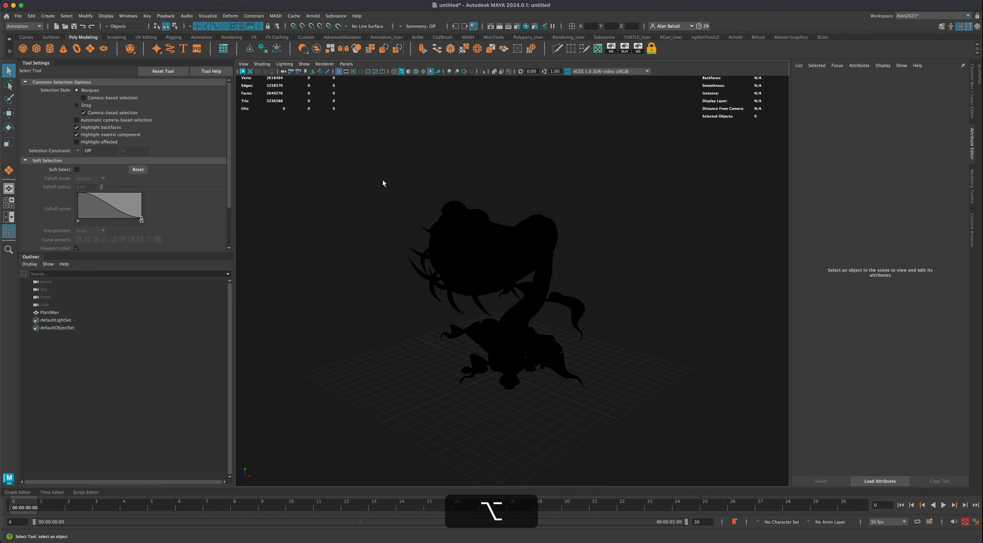
Create an Arnold Skydome Light around the plant.
click(313, 16)
mouse_move(321, 56)
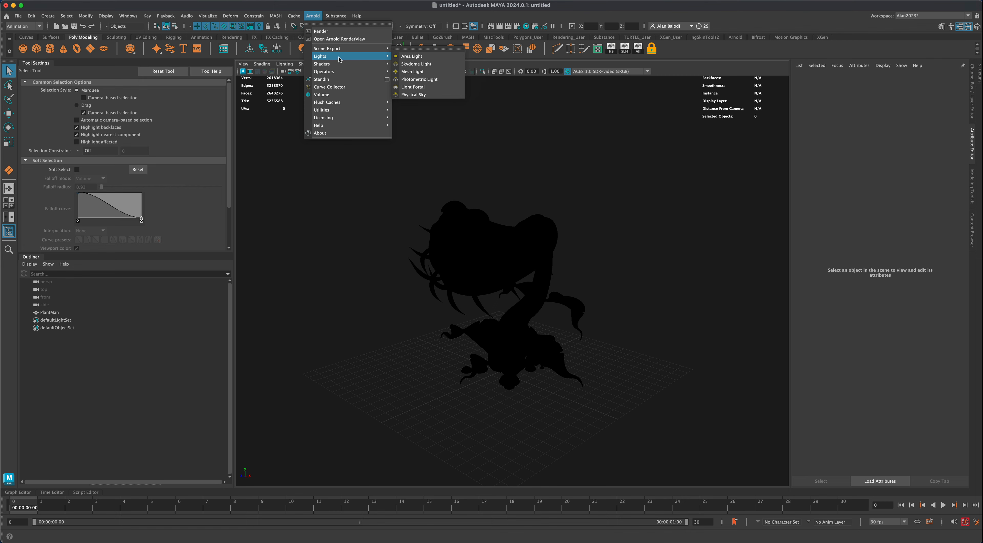
click(421, 64)
alt+drag(554, 191, 625, 213)
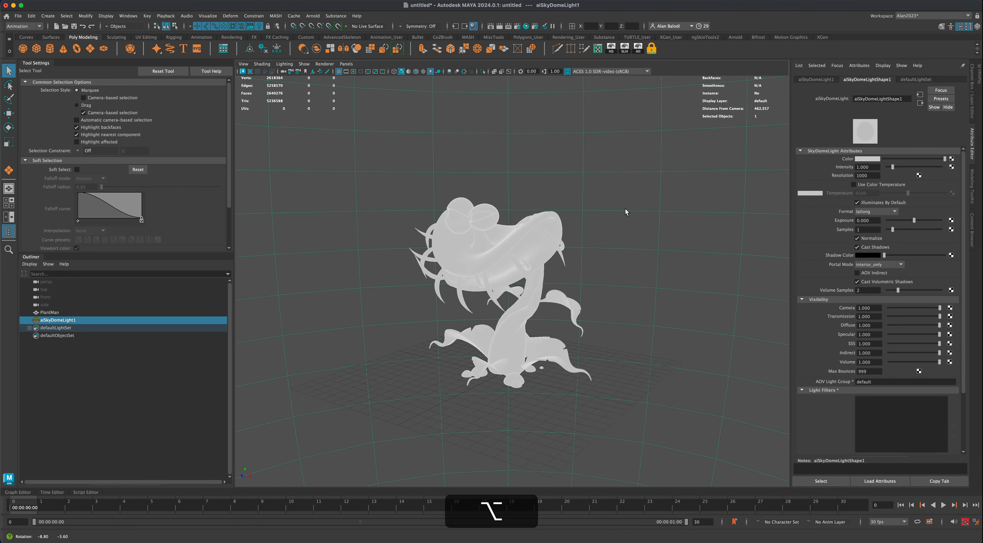
Clear the leftover node search filter and connect a File texture to the skydome light's color.
click(952, 159)
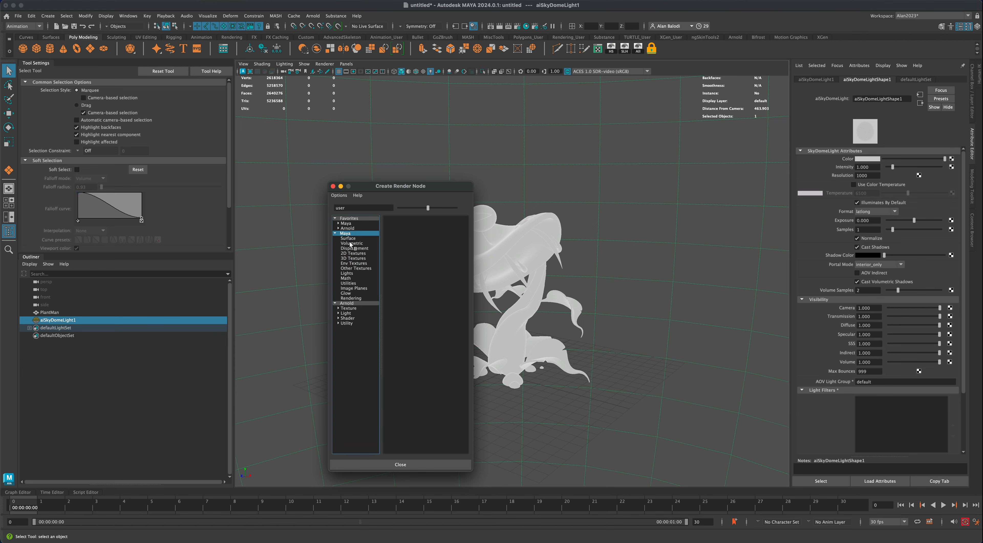
click(347, 303)
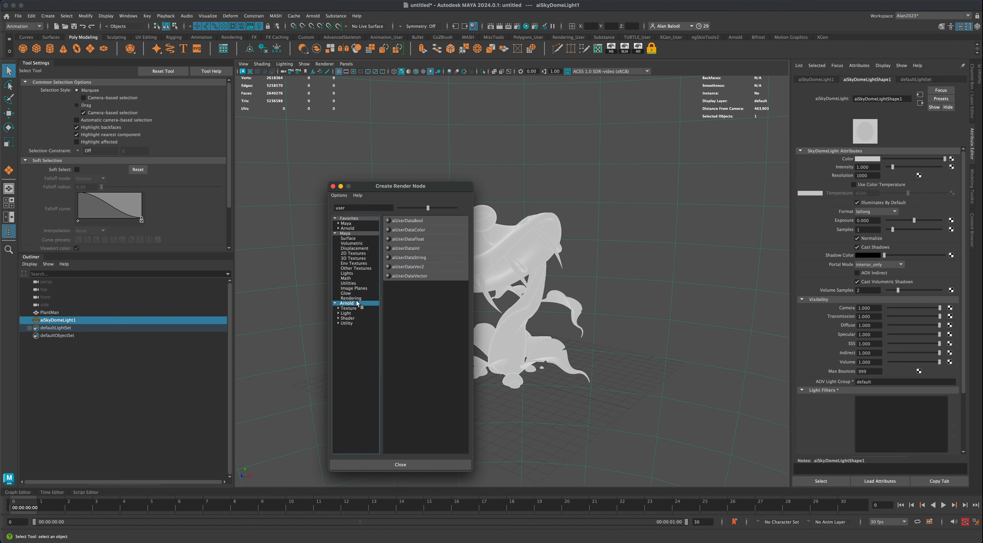
double_click(348, 207)
key(BackSpace)
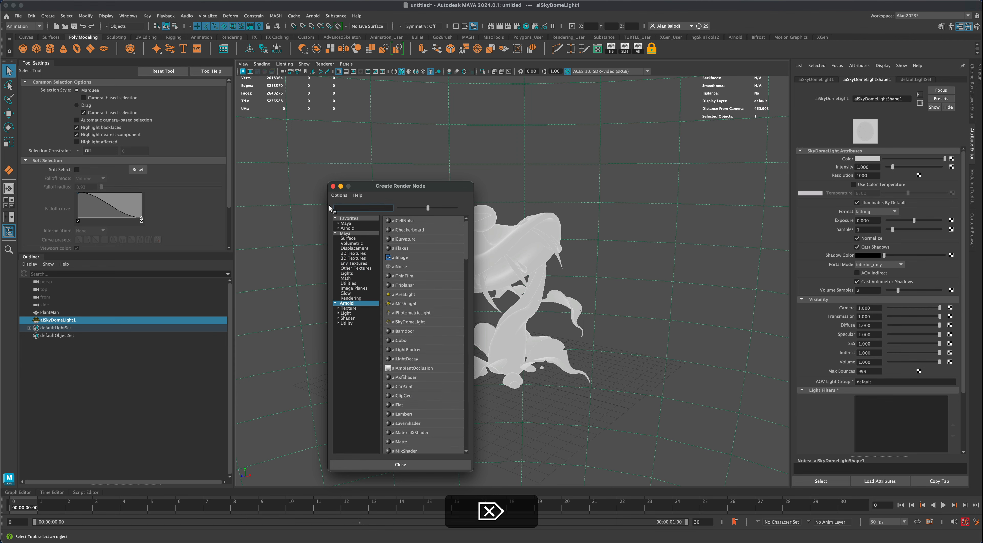
click(333, 186)
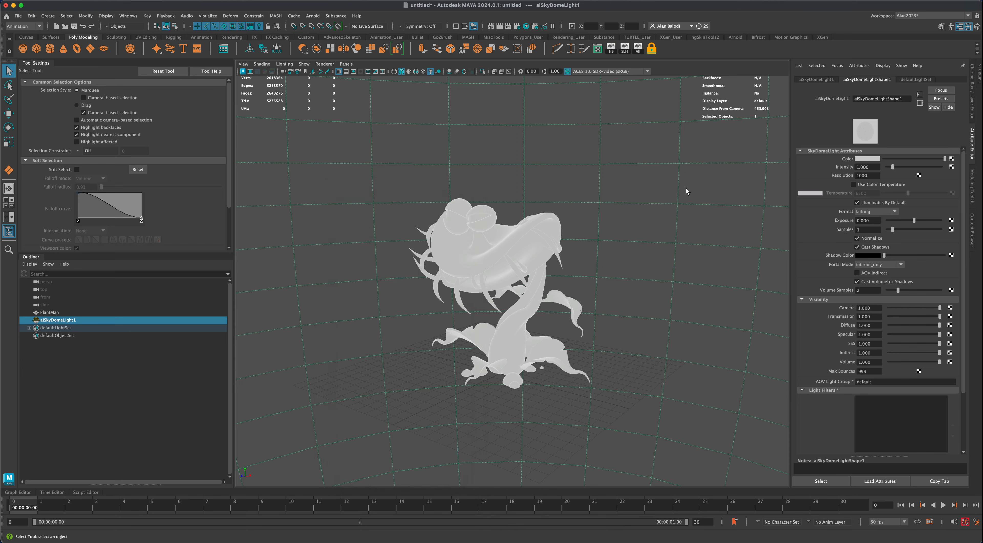
click(952, 159)
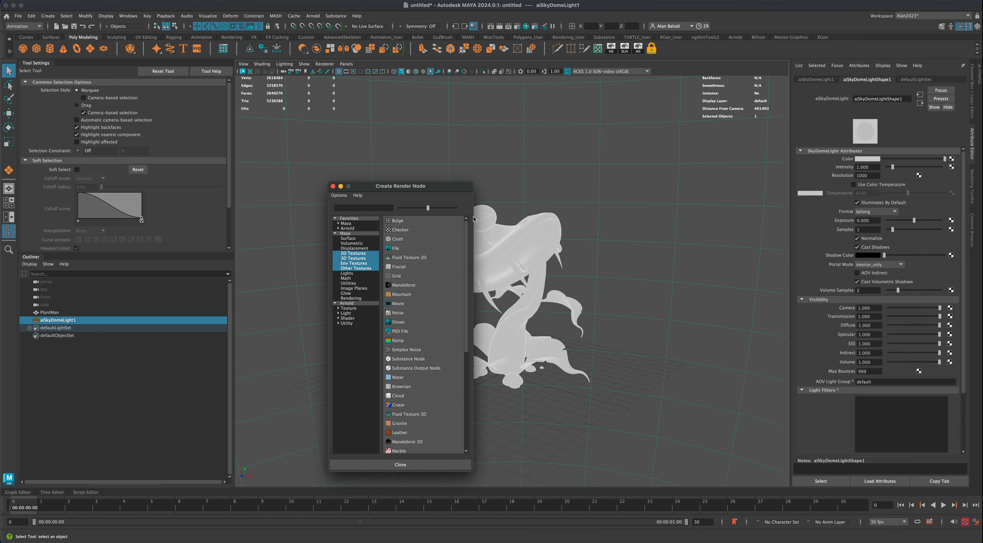
click(400, 248)
Load modern_buildings_2_2k.hdr from the HDR folder as the file texture's image.
click(957, 183)
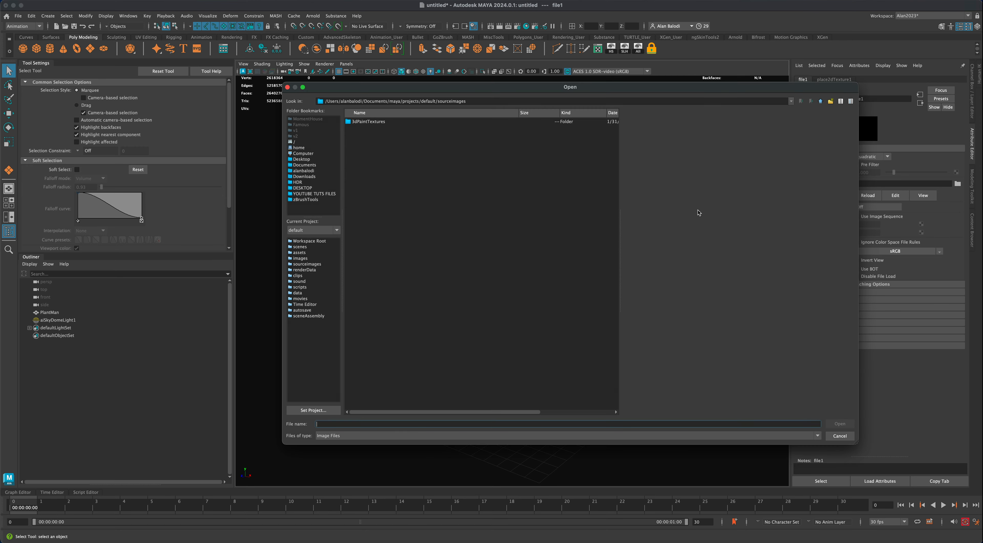
click(298, 183)
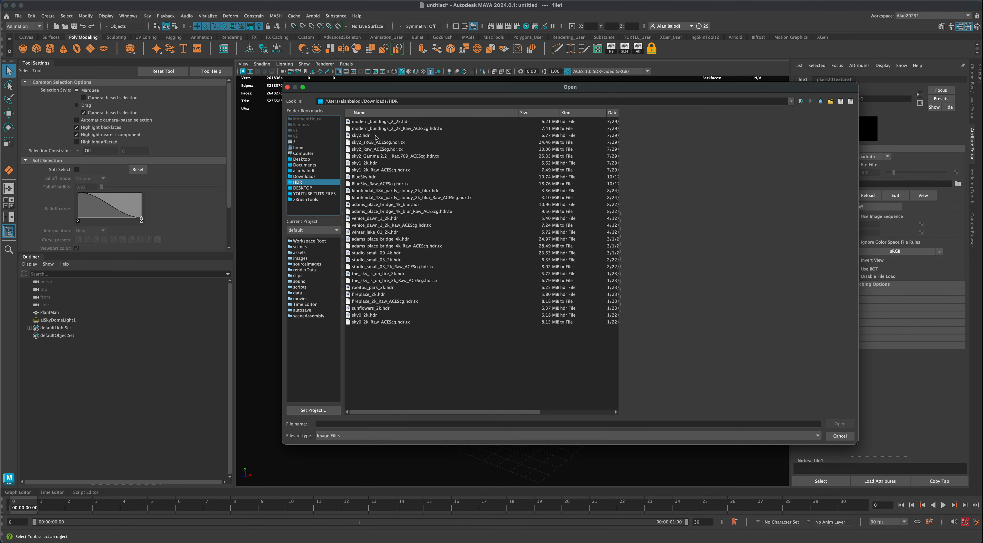
click(378, 123)
click(840, 424)
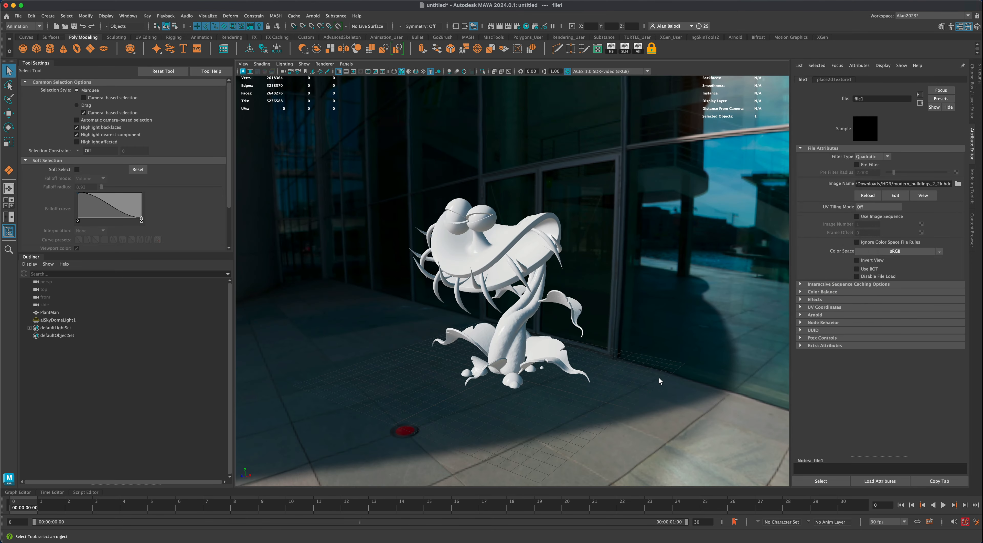
Set the skydome light's Camera visibility to 0 and both its Samples and Volume Samples to 4.
mouse_move(659, 378)
alt+mouse_down()
mouse_move(609, 397)
mouse_move(661, 395)
mouse_move(645, 388)
alt+mouse_up()
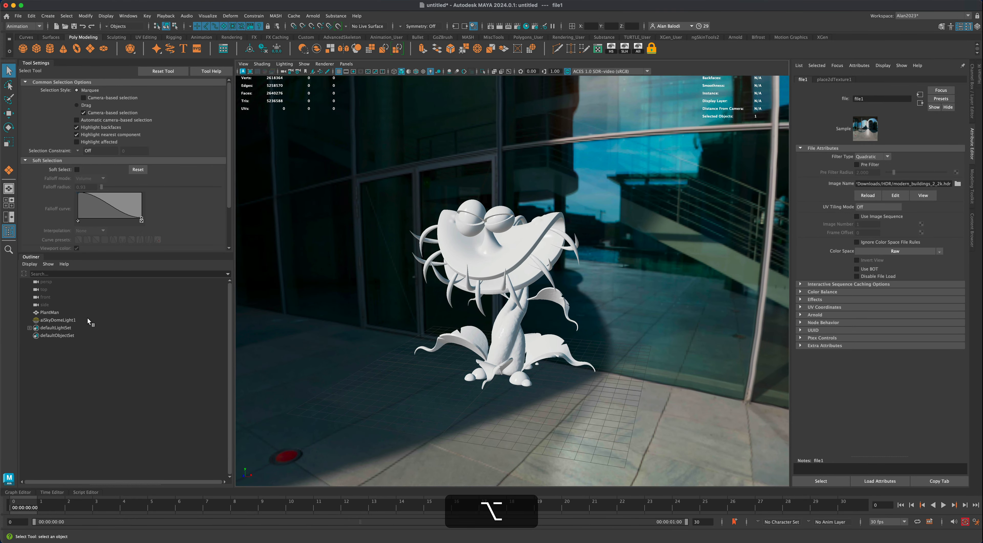
alt+drag(393, 334, 402, 342)
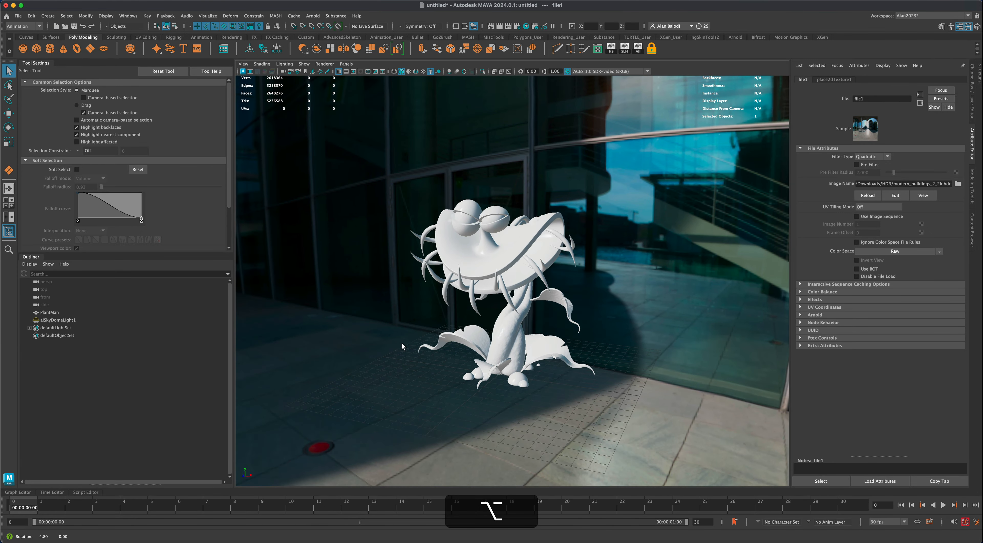
click(75, 319)
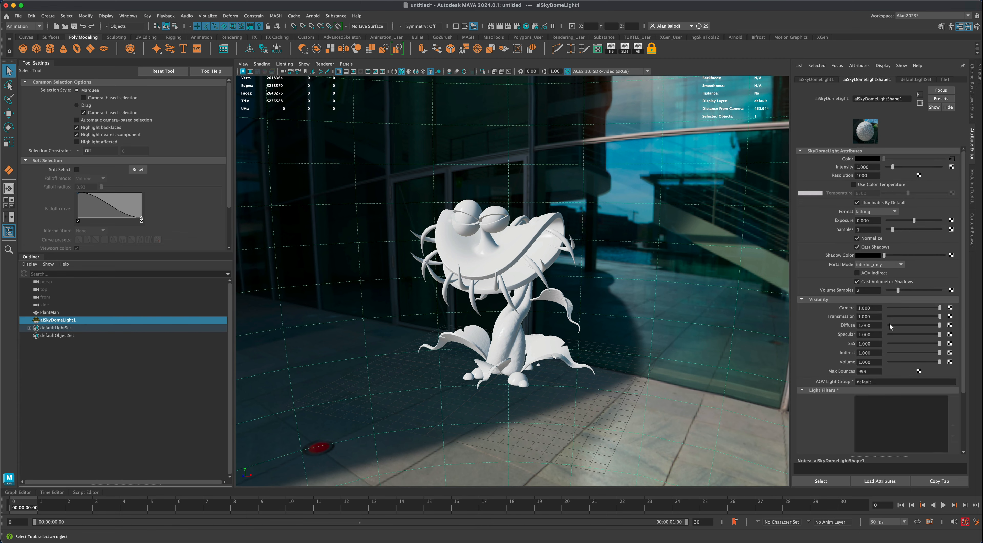
drag(923, 311, 886, 311)
double_click(861, 291)
text(4)
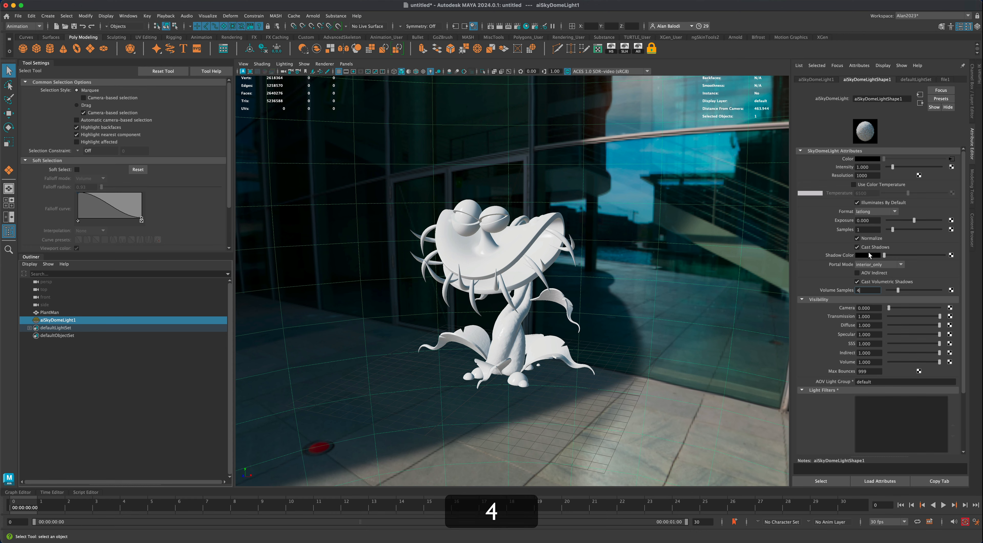
double_click(865, 230)
text(4)
key(Return)
Set the render image size to the 1k_Square preset with Arnold Renderer as the renderer.
alt+drag(622, 290, 620, 289)
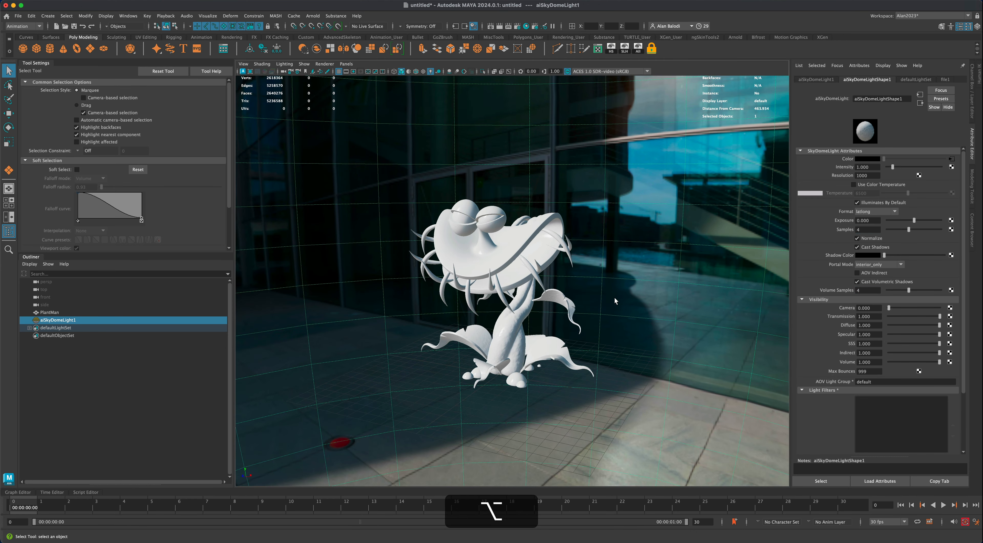
scroll(615, 298, up, 1)
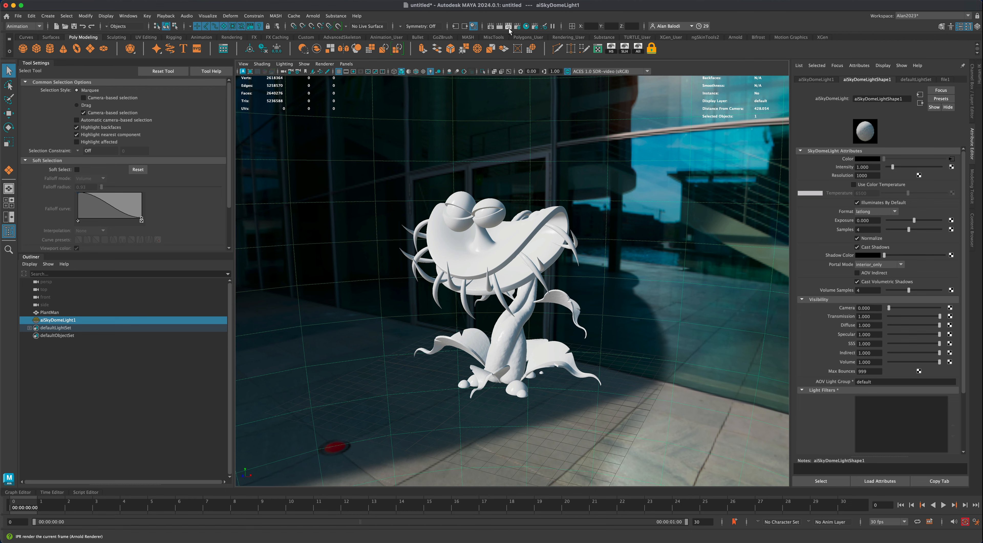
click(519, 28)
drag(597, 133, 503, 85)
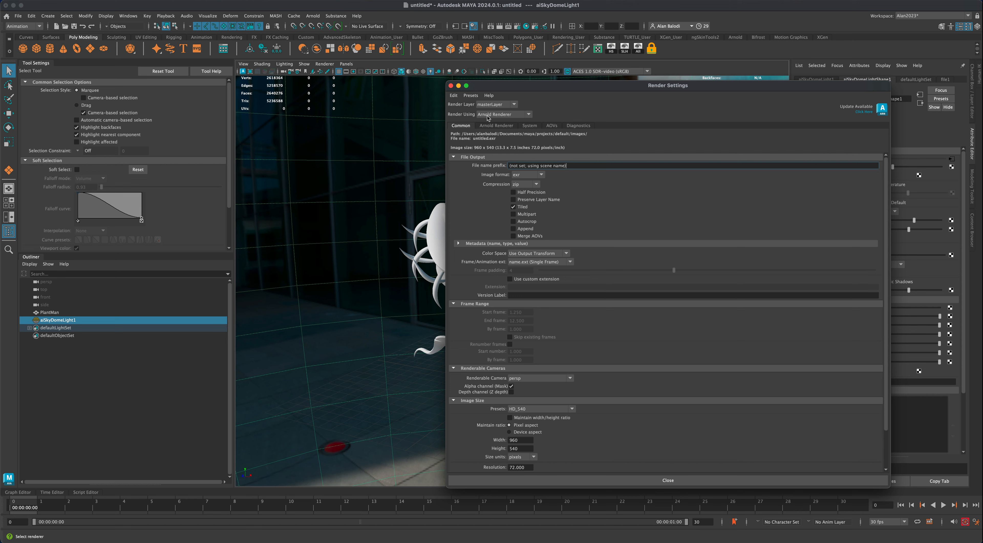
click(529, 114)
click(531, 114)
scroll(540, 365, down, 3)
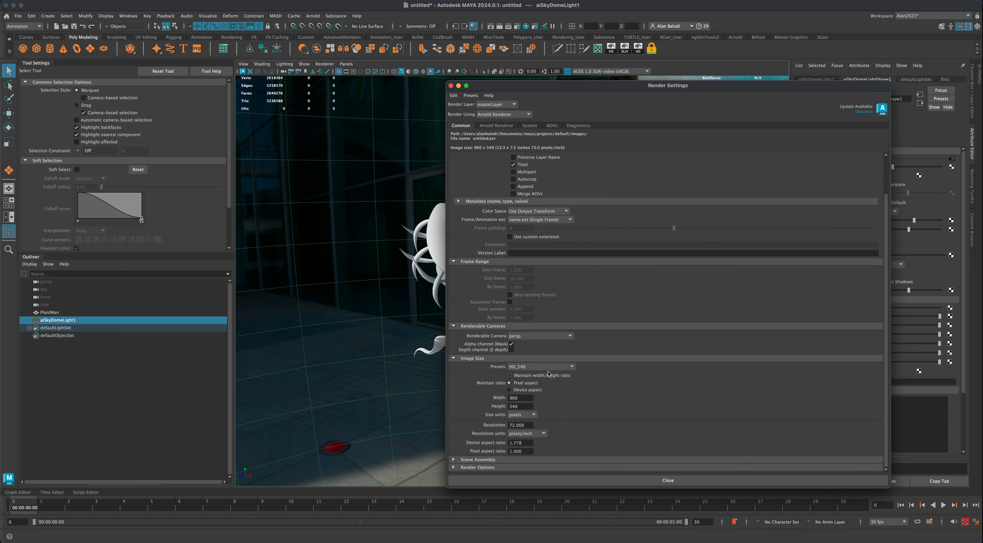
click(571, 367)
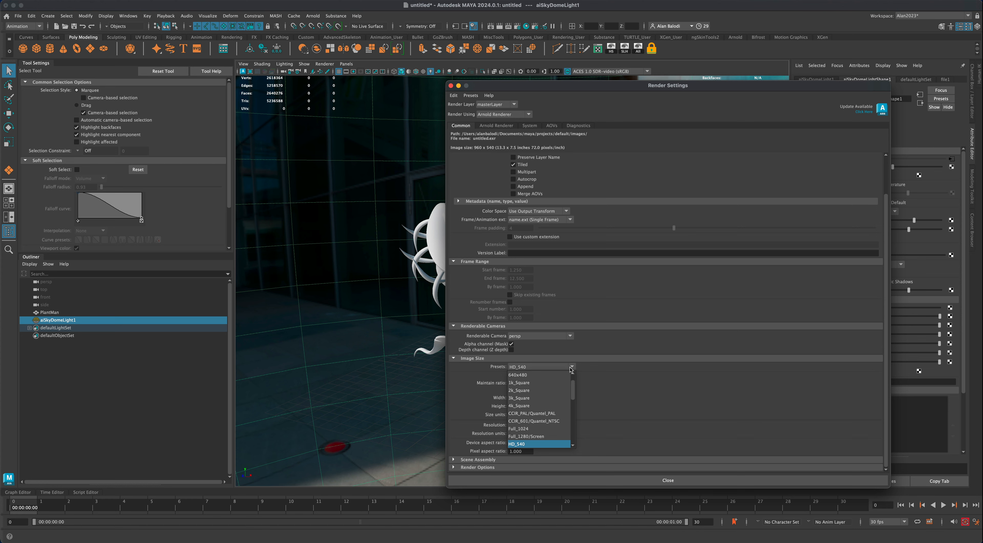
click(558, 387)
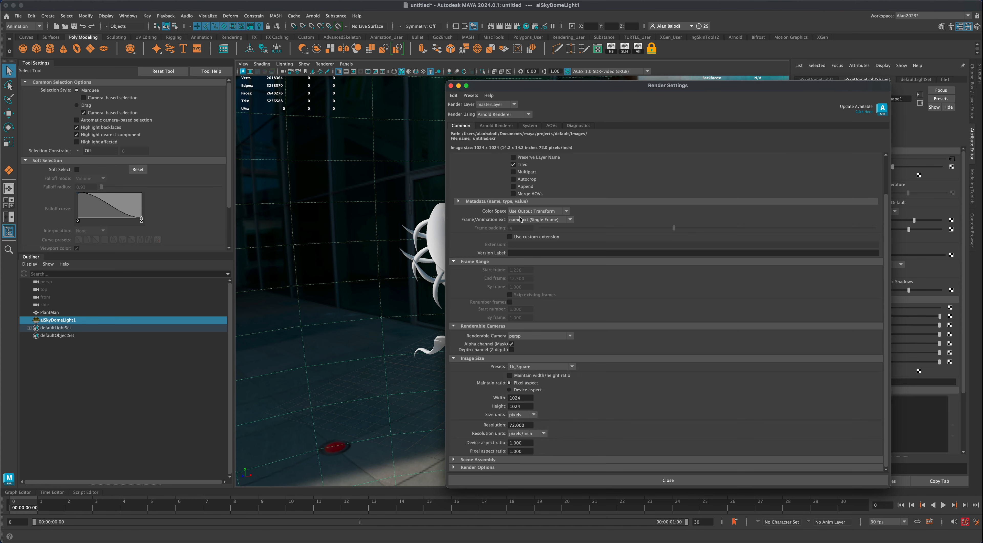
Set the Arnold sampling to Camera (AA) 4, Diffuse 4 and Specular 3, and close the render settings.
click(496, 126)
click(717, 166)
double_click(660, 174)
click(662, 183)
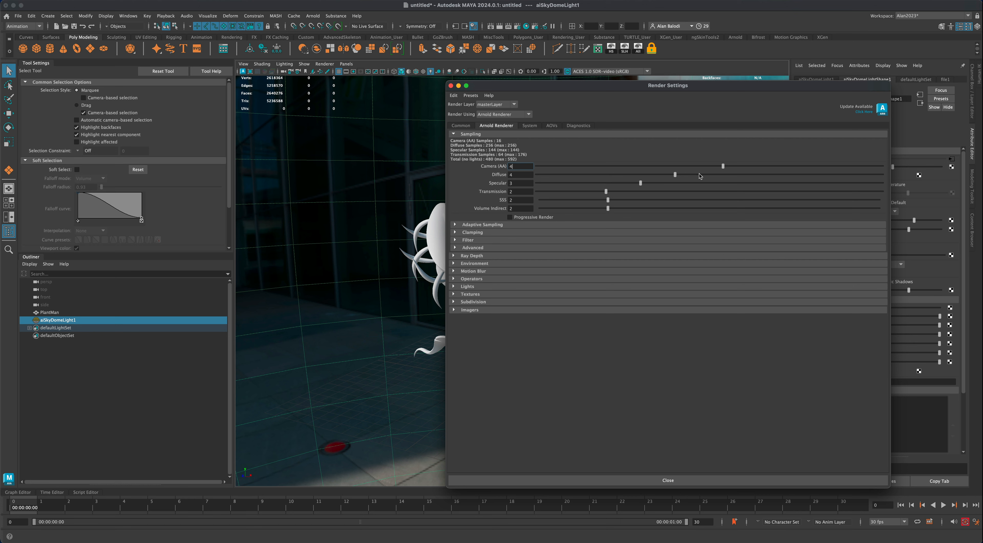
click(516, 166)
click(451, 86)
Run a live Arnold render of the plant and move the render window clear of the model.
click(491, 26)
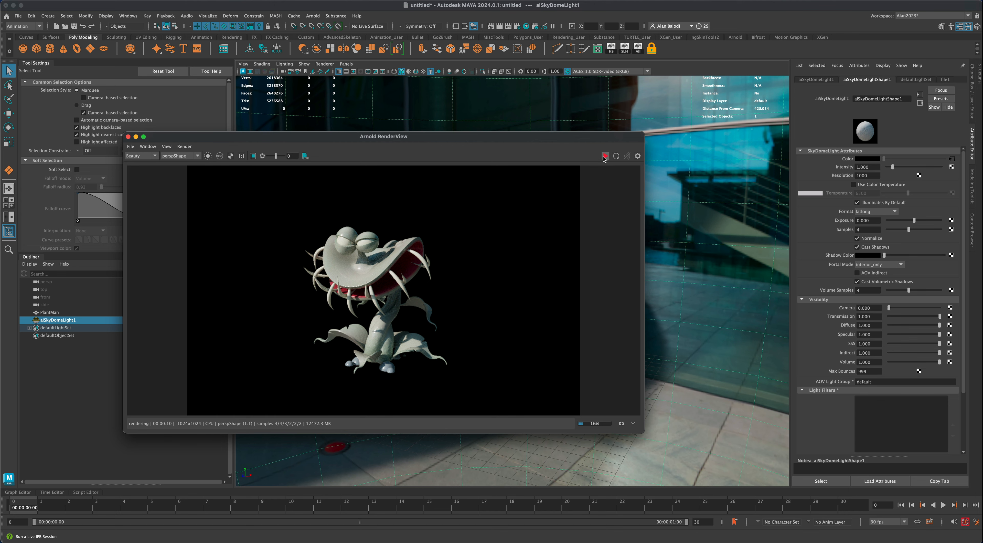
drag(577, 141, 314, 150)
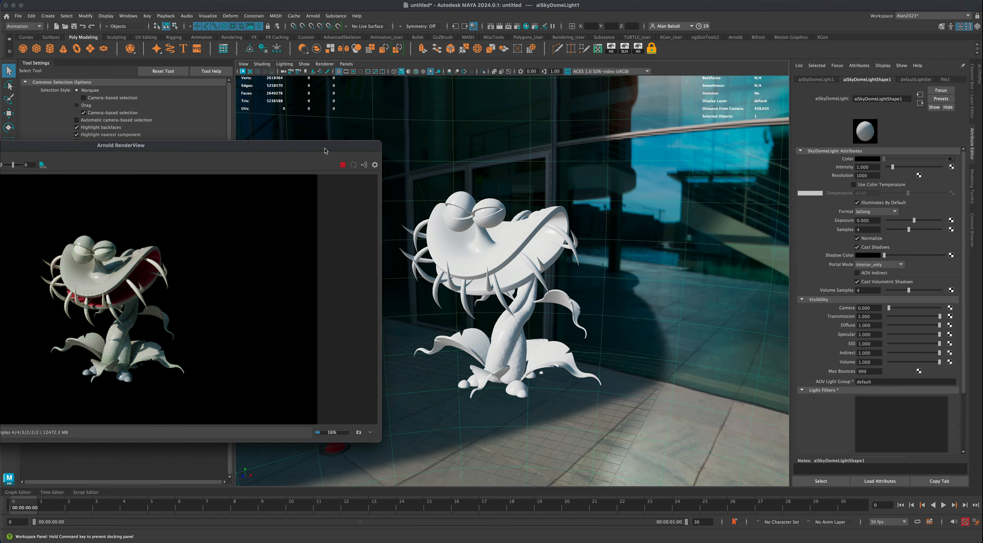
Delete all unused nodes from the scene in Hypershade.
click(526, 27)
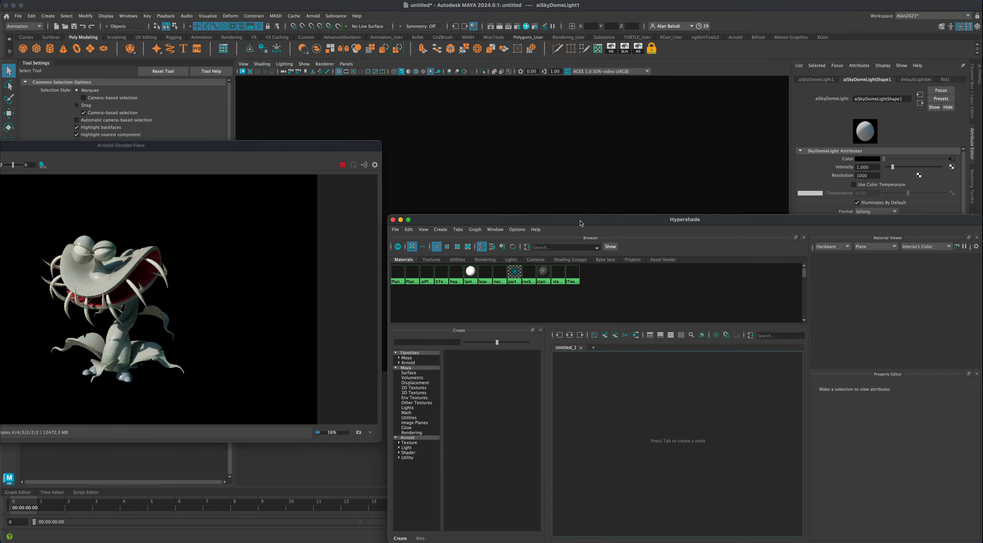
drag(576, 224, 635, 178)
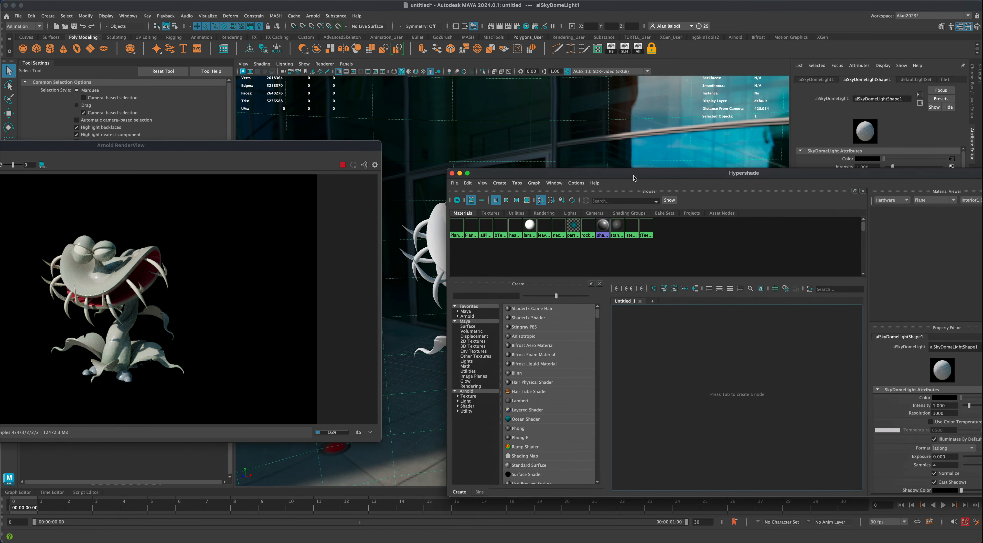
click(467, 183)
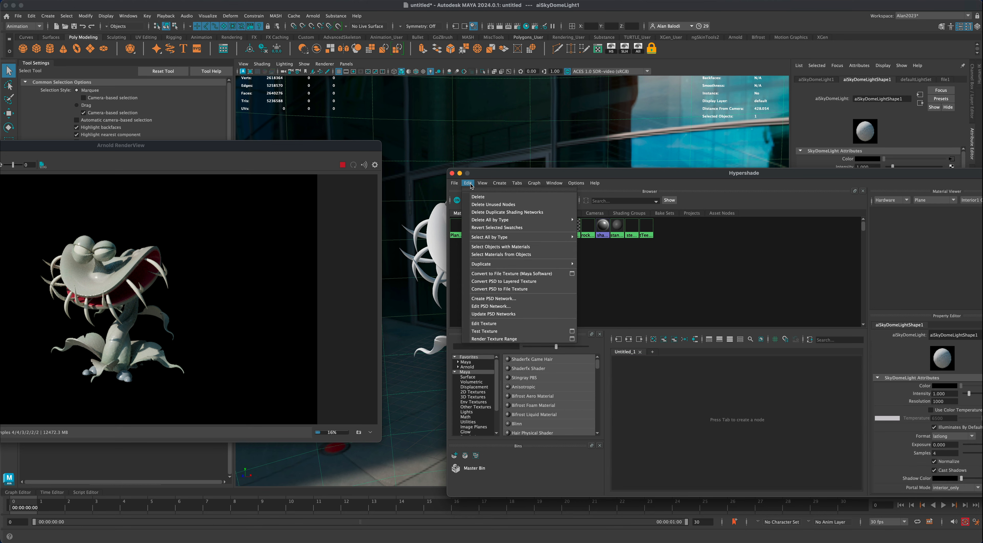
click(477, 205)
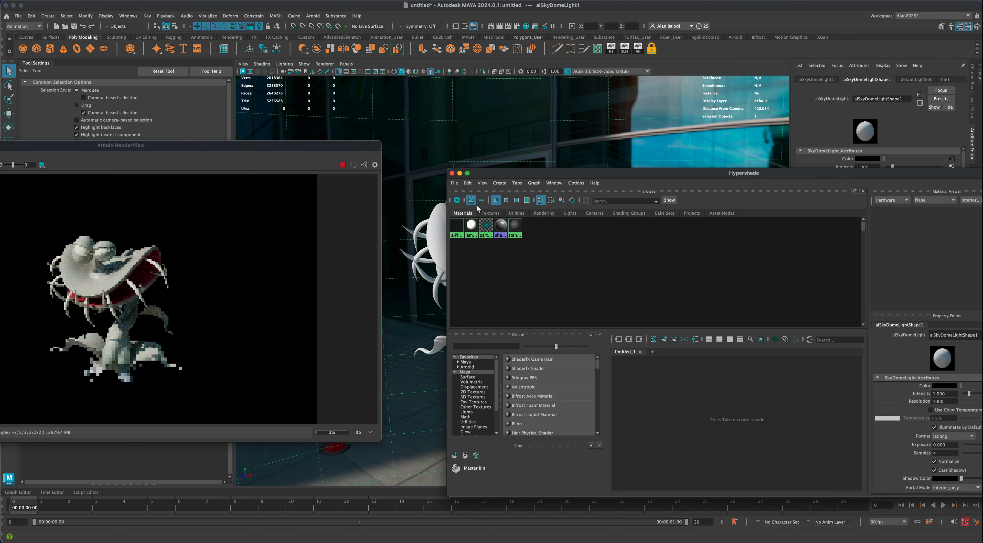
Graph the aiPlantMan material's input network and move its aiUserDataColor node farther away from the material.
click(459, 227)
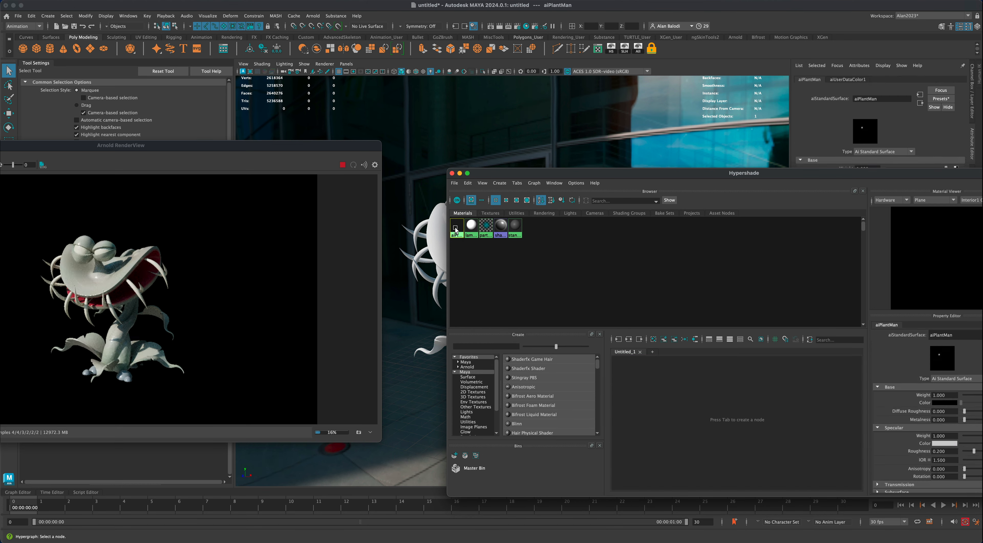
drag(482, 175, 445, 166)
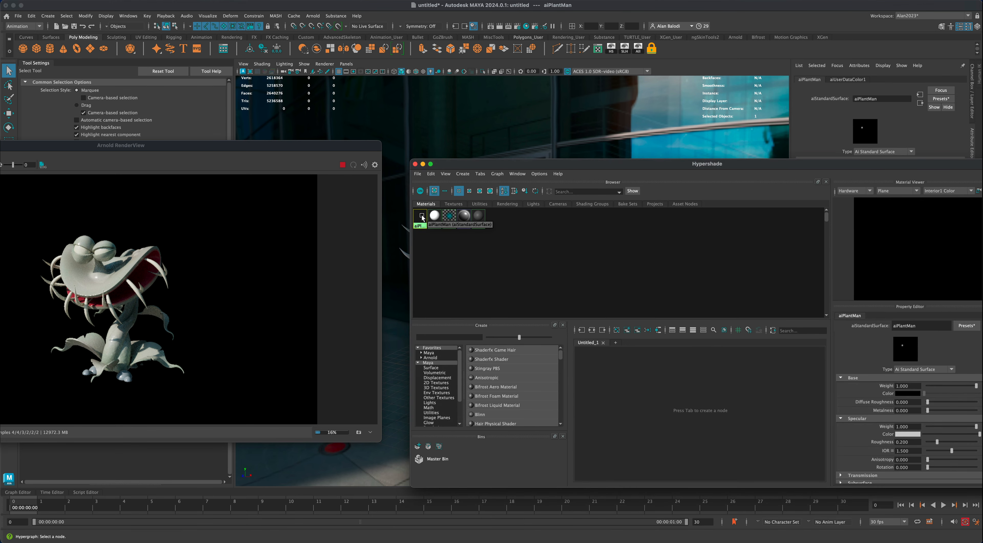
click(581, 330)
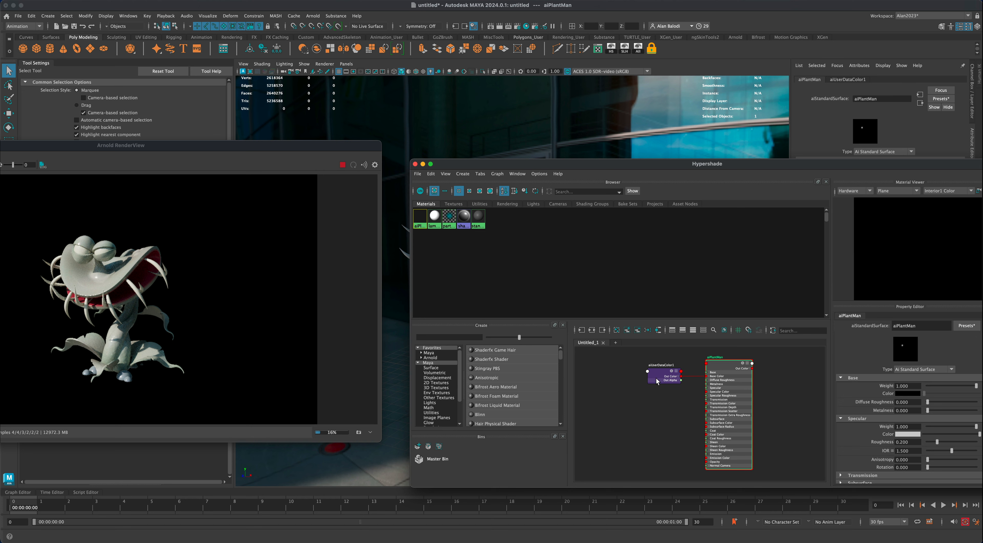
drag(651, 380, 617, 382)
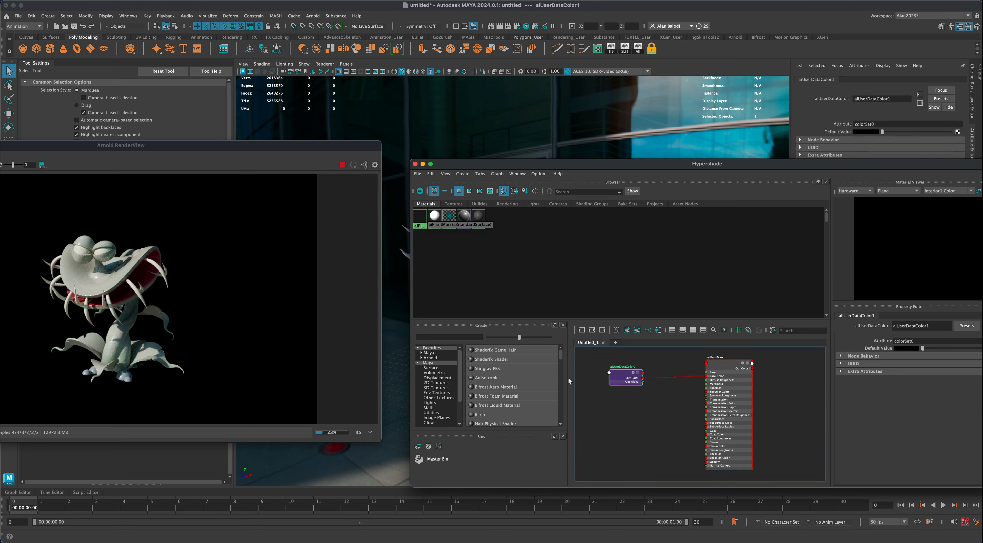
Add a Gamma Correct node to the aiPlantMan shading graph.
right_click(668, 407)
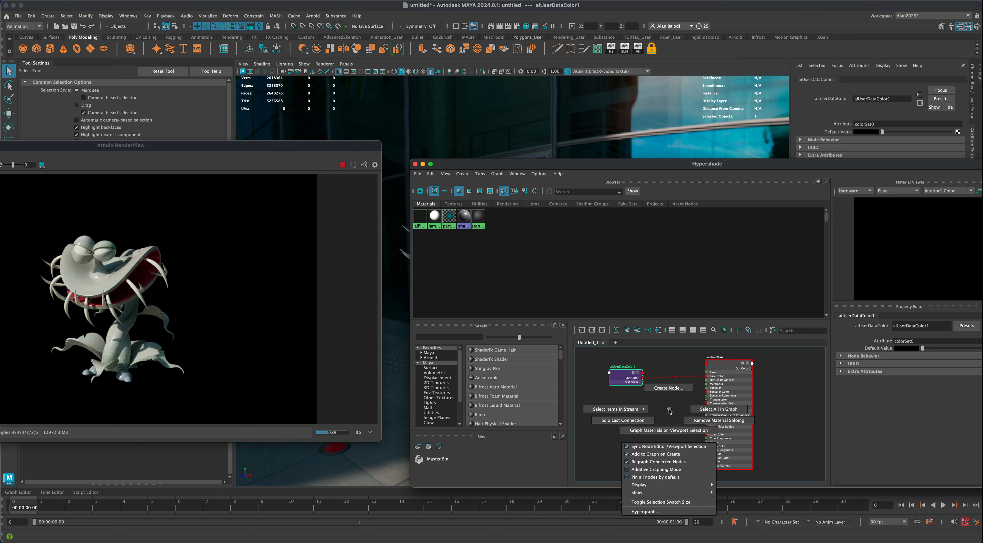
click(672, 394)
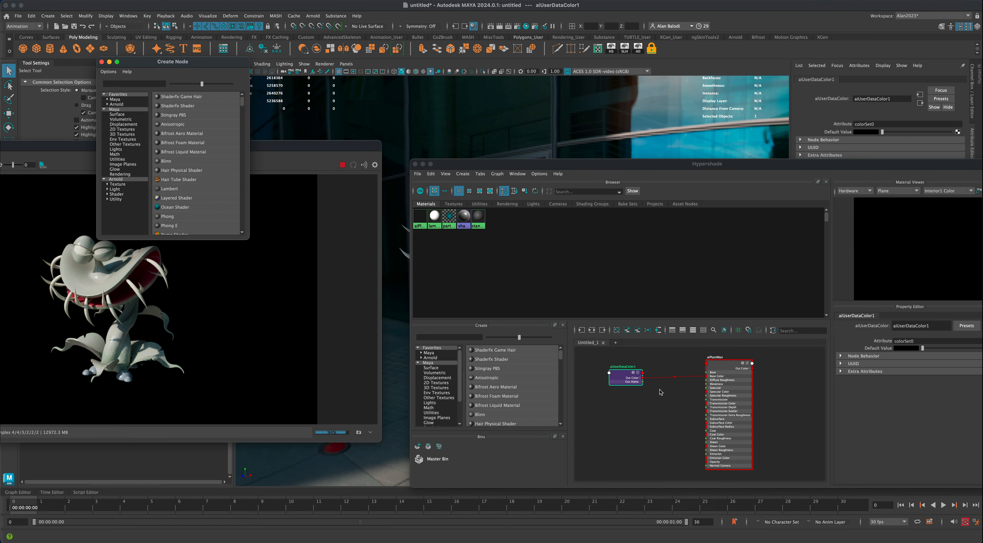
click(148, 83)
text(Gamm)
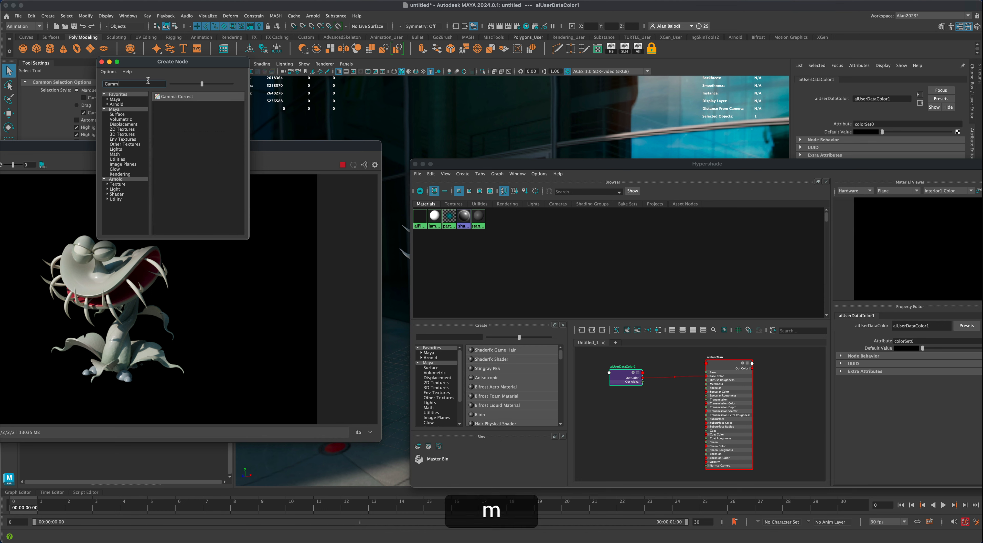
click(196, 95)
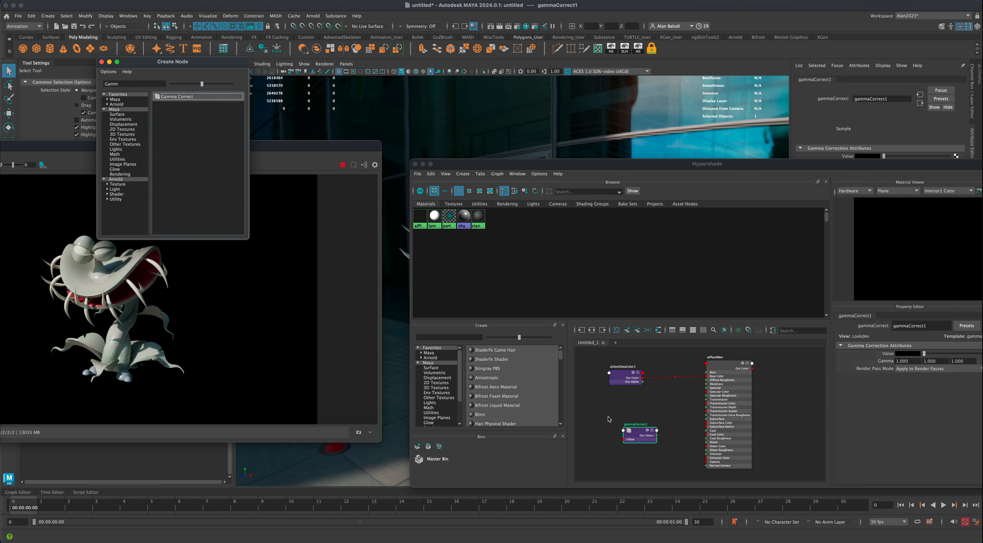
Place Gamma Correct between the two nodes, delete their direct connection, and connect its Out Value to aiPlantMan's base color.
drag(638, 437, 666, 385)
key(Delete)
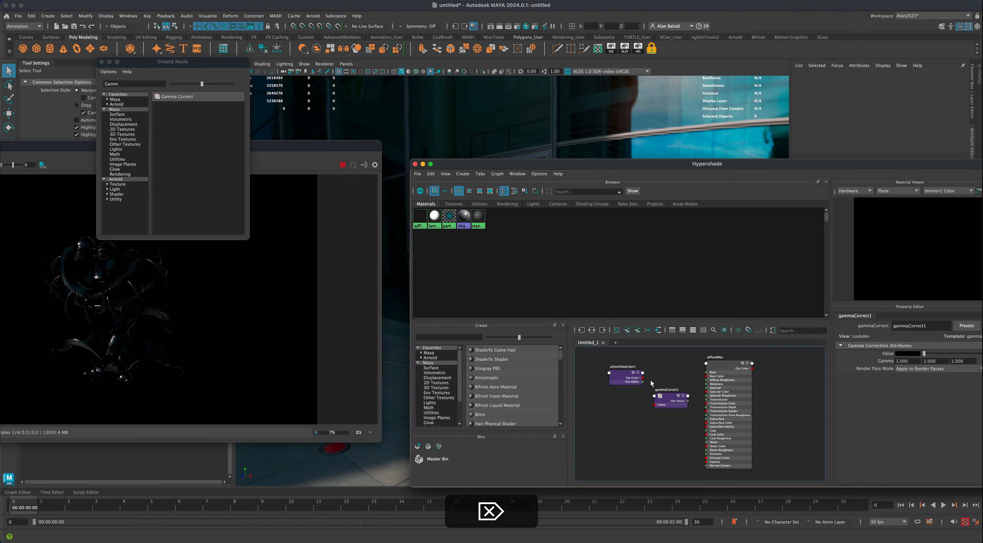
drag(654, 379, 706, 376)
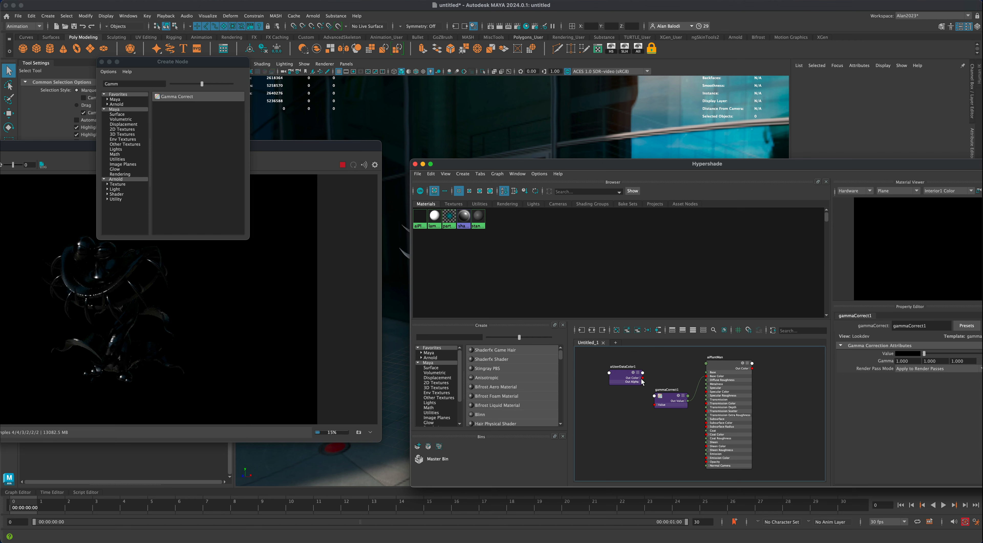
Connect aiUserDataColor1's Out Color to gammaCorrect1's Value and set all three Gamma channels to 0.5.
drag(643, 379, 654, 405)
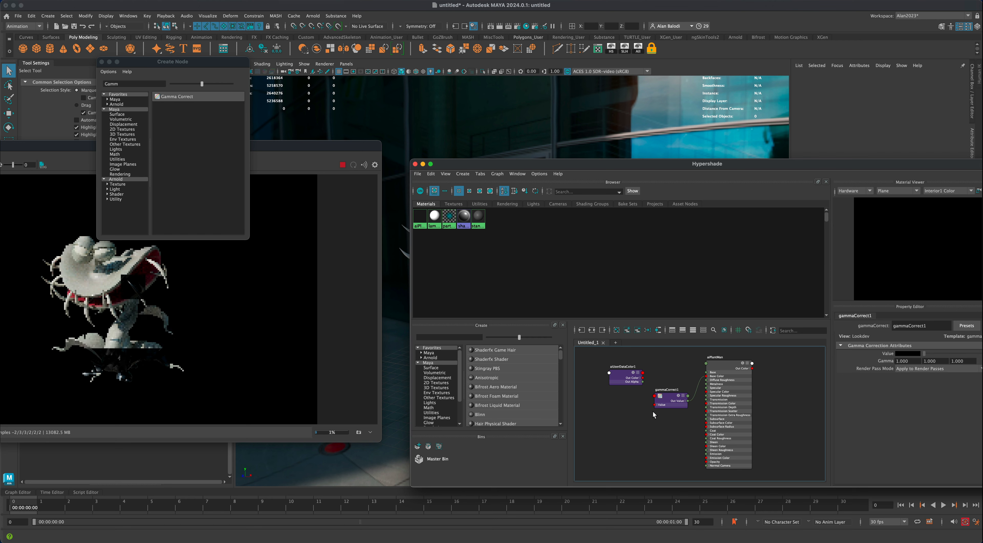
click(669, 399)
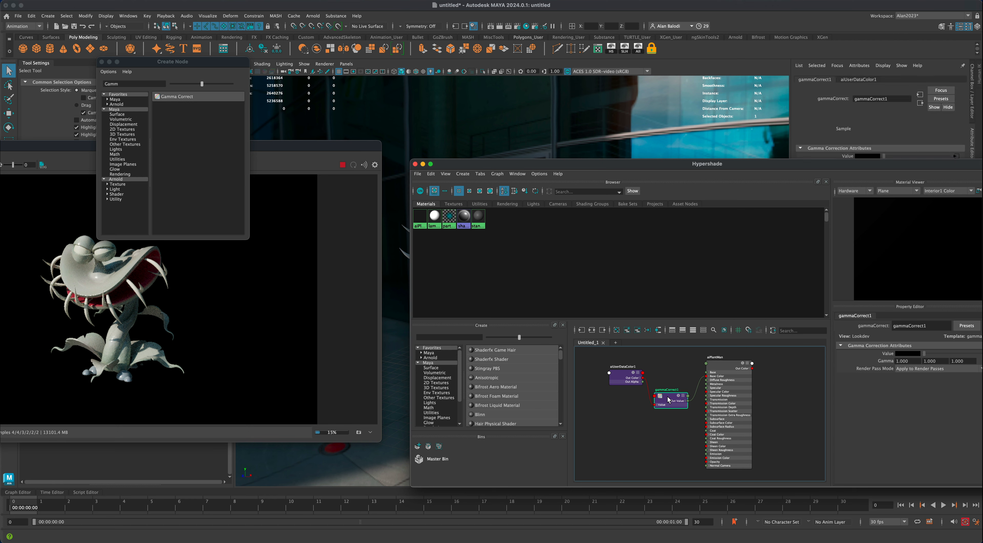
click(915, 361)
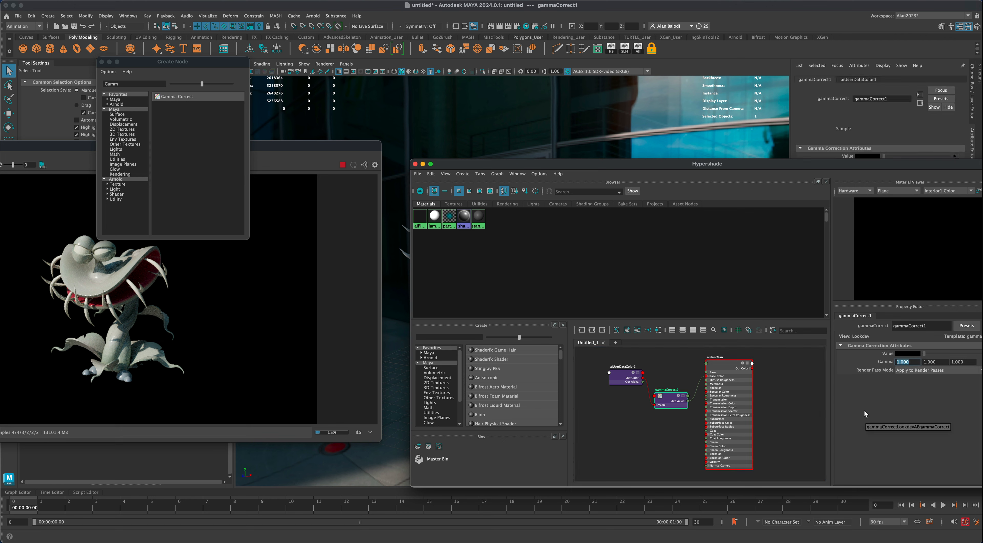
text(0.5)
key(Return)
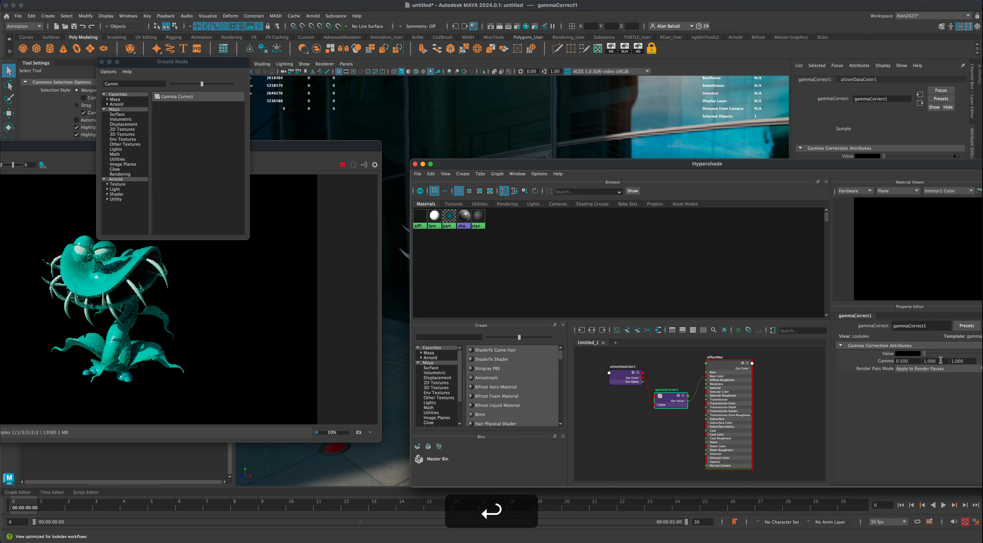
drag(941, 361, 915, 361)
text(0.5)
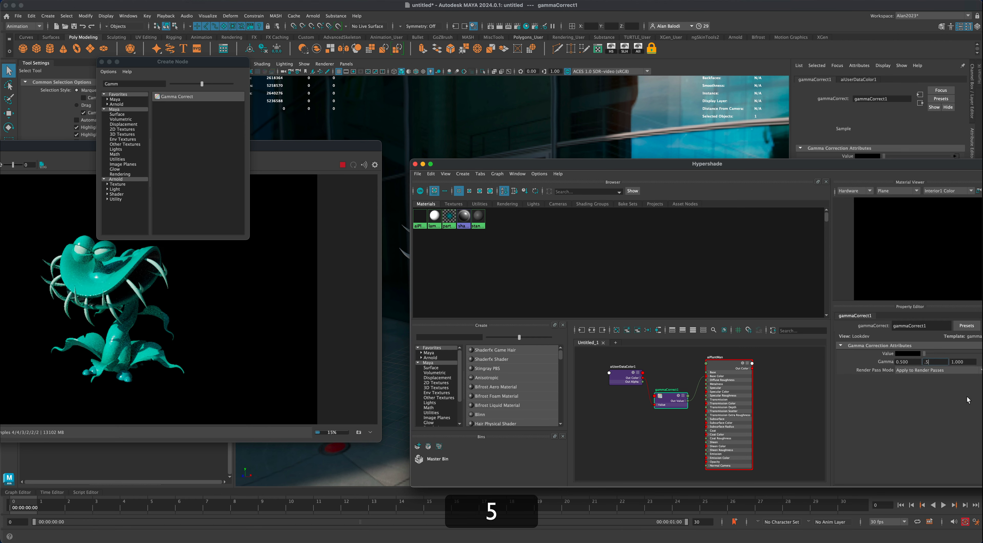
key(Return)
drag(962, 360, 932, 360)
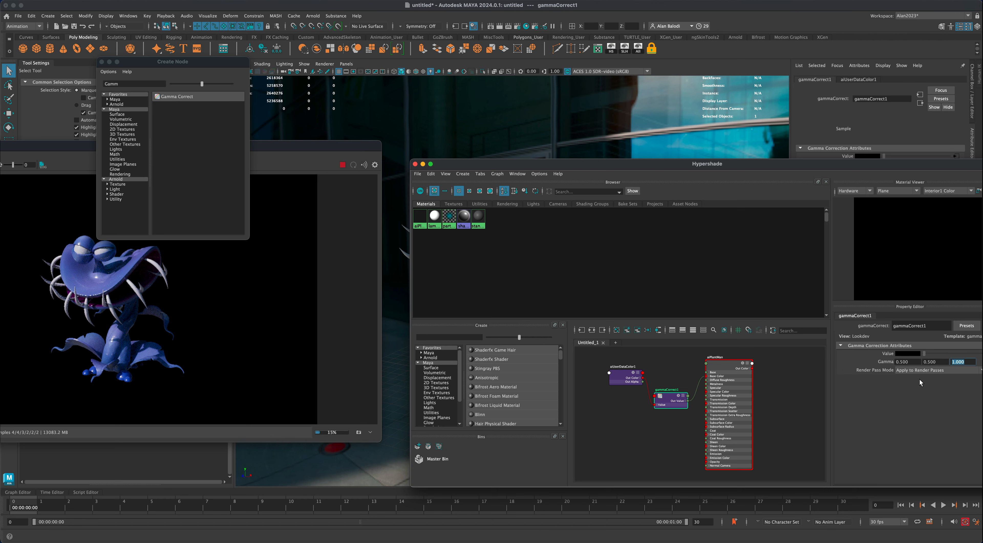
text(.5)
key(Return)
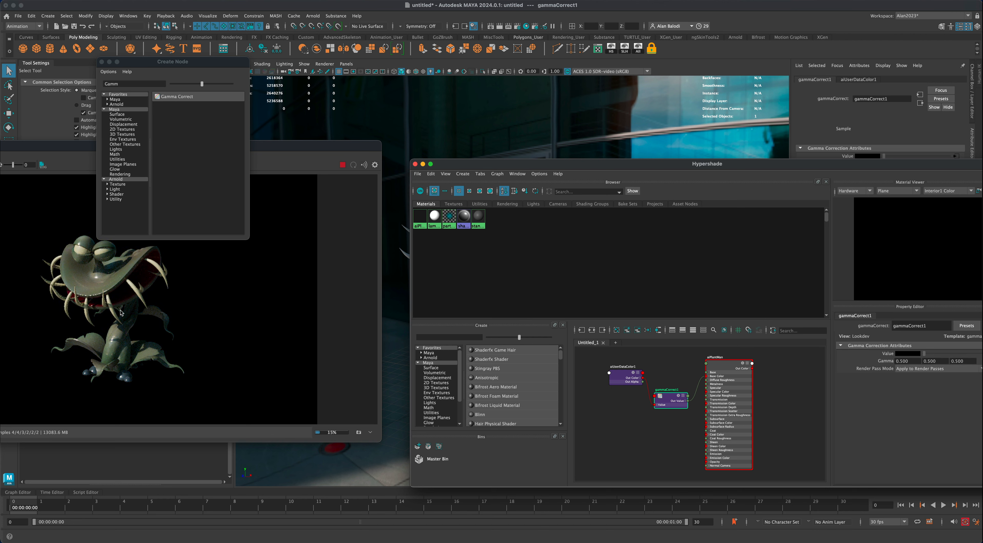
Space aiUserDataColor1 and gammaCorrect1 slightly farther apart in the shading graph.
drag(290, 149, 317, 162)
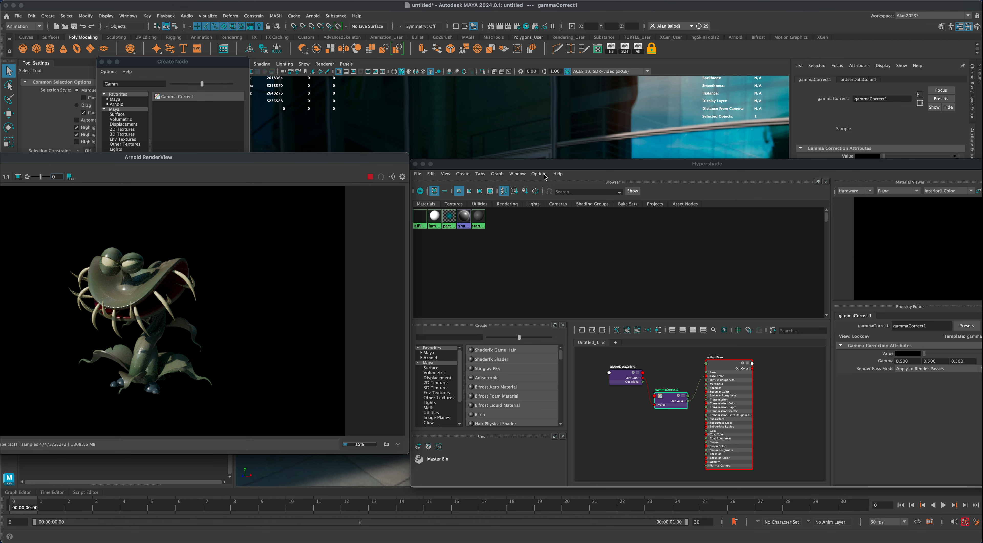
click(656, 357)
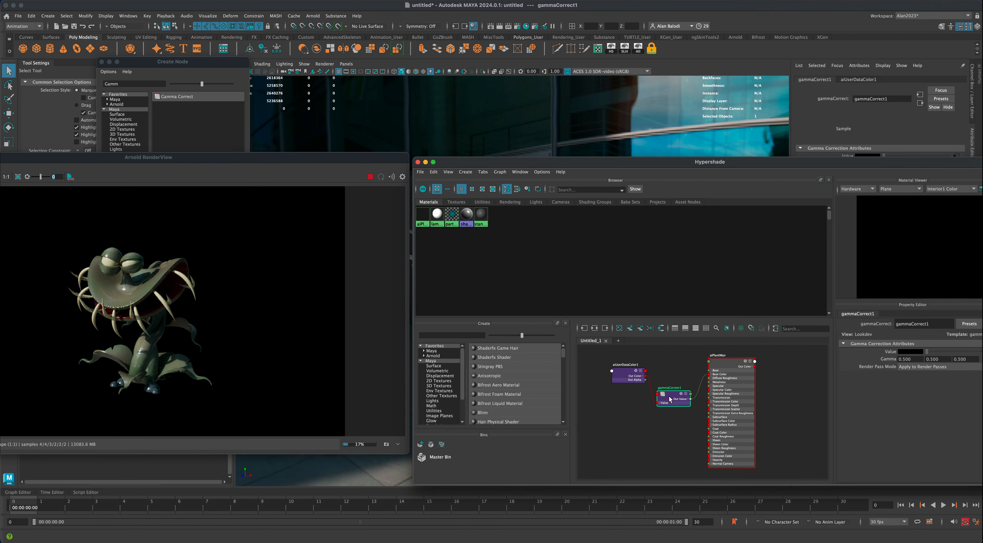
drag(671, 399, 672, 396)
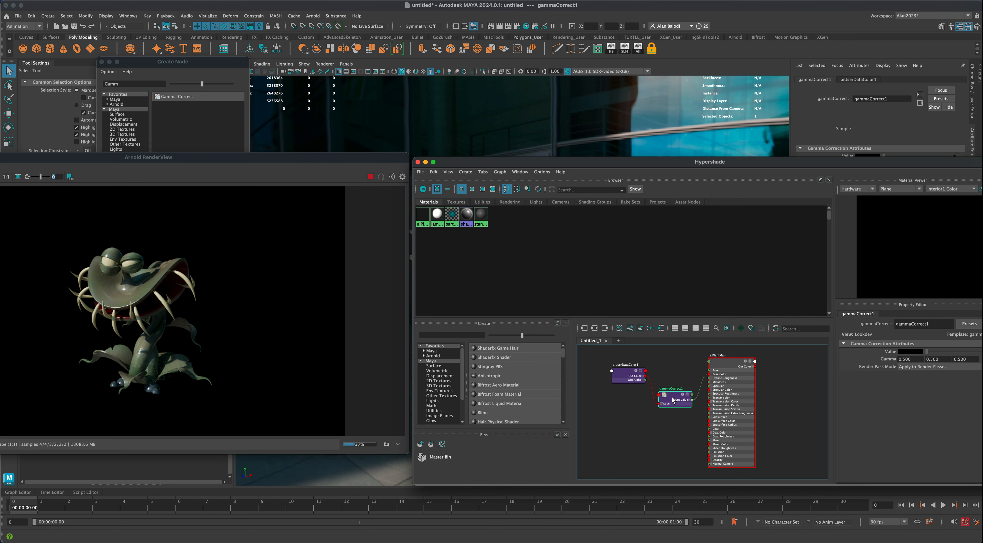
drag(627, 374, 621, 376)
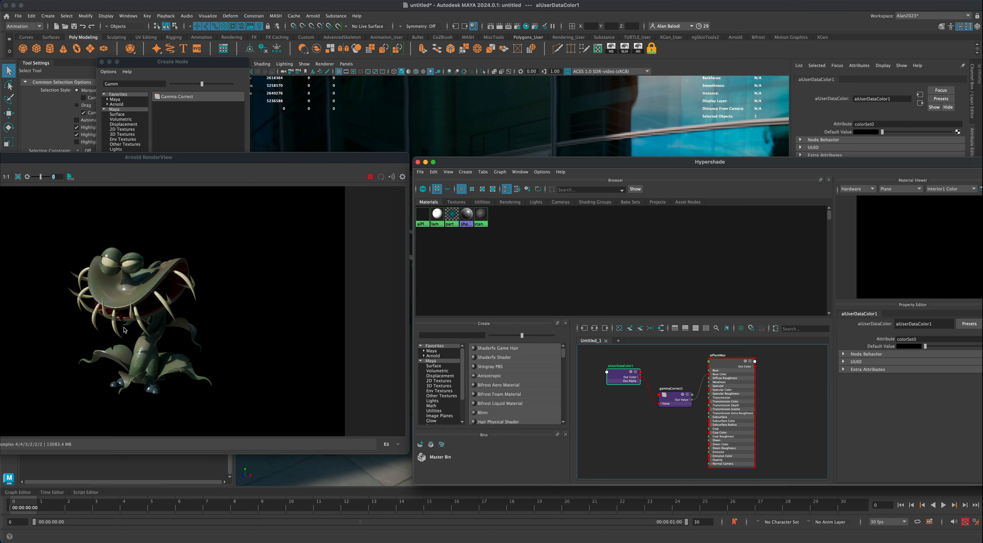
Reposition the Arnold RenderView to show the whole render, and close Hypershade.
double_click(228, 164)
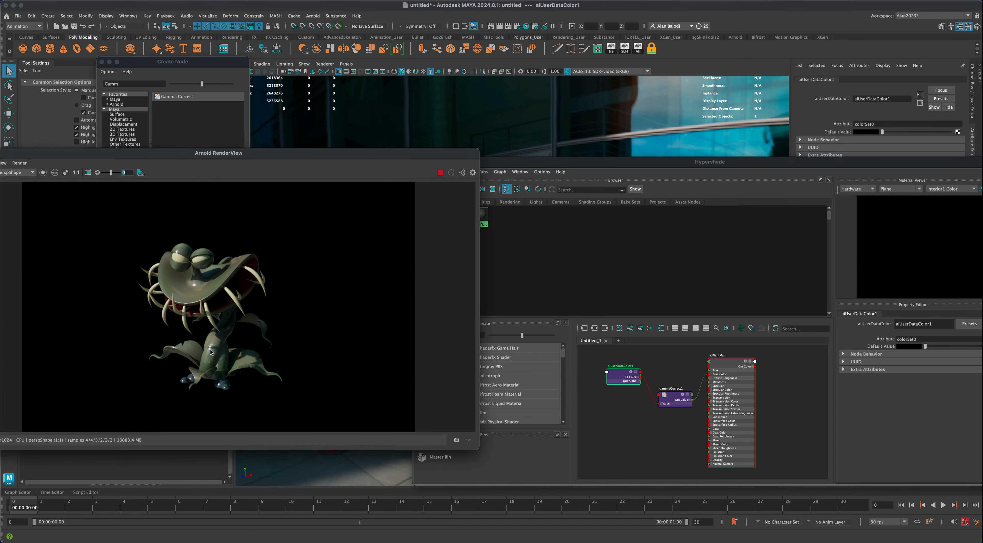
click(523, 164)
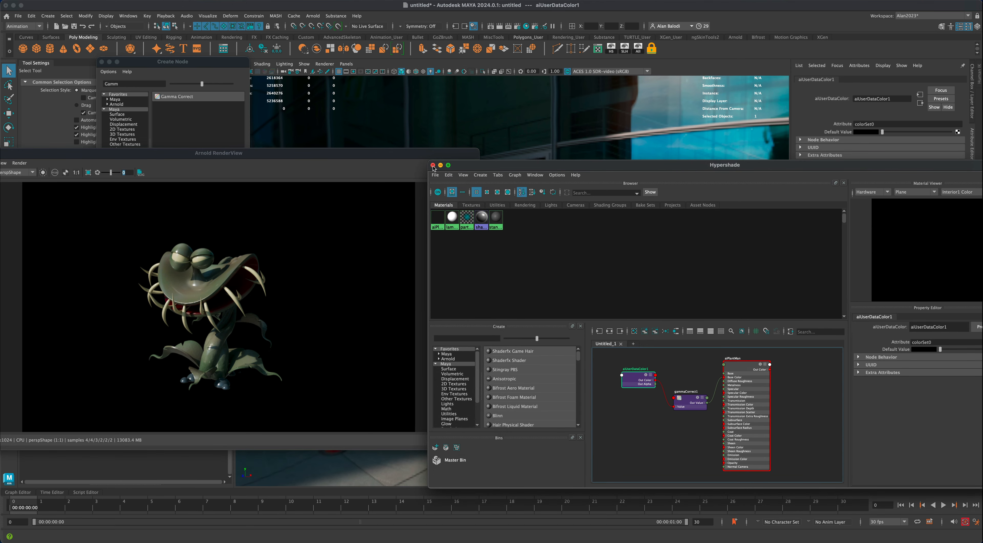
drag(537, 168, 518, 170)
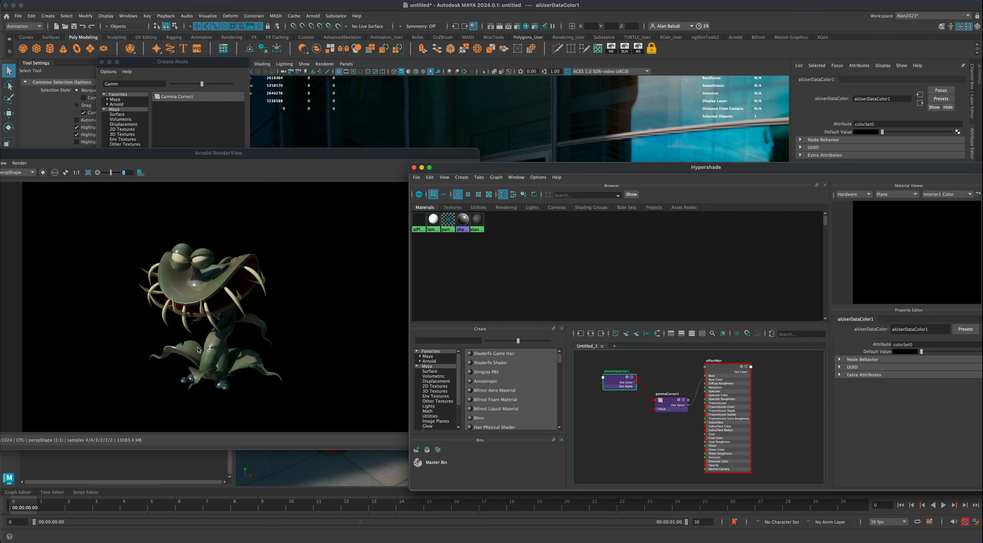
drag(462, 171, 458, 172)
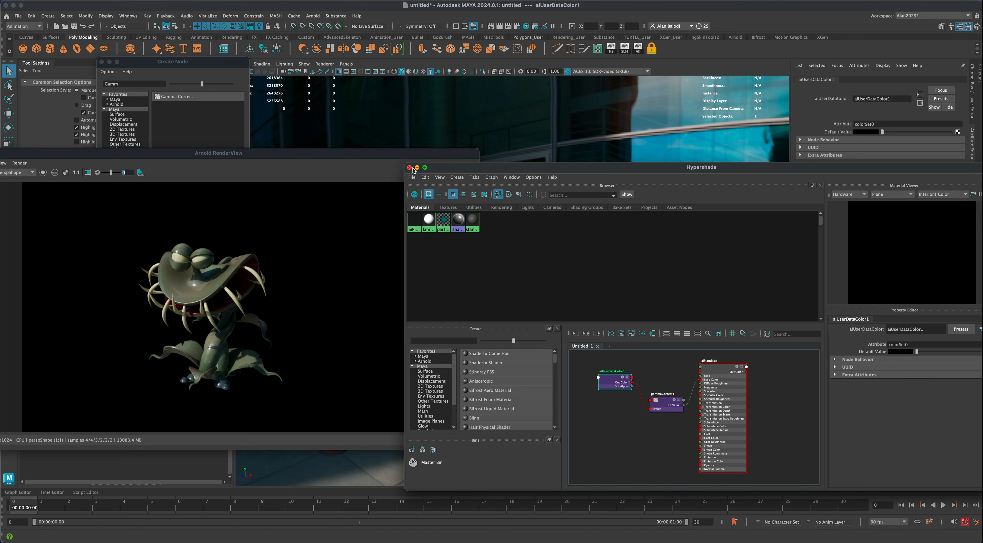
click(410, 167)
Create a RaySwitch shader as the legacy environment background in Arnold's render settings.
click(518, 27)
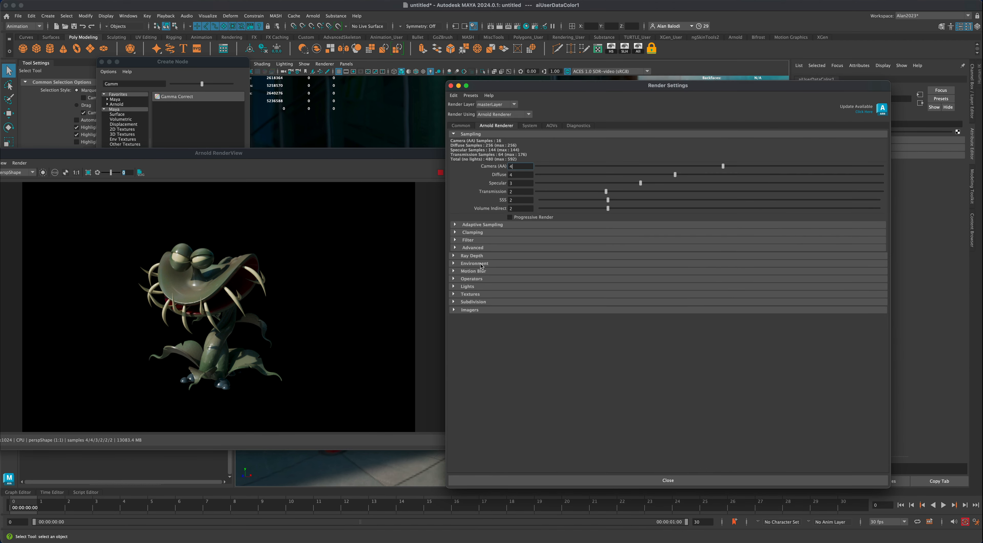
click(481, 266)
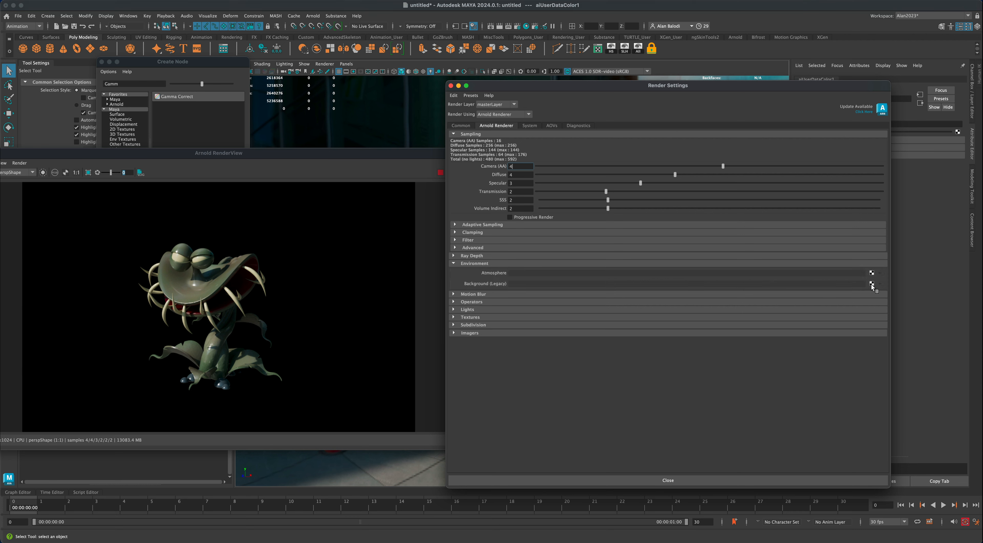
click(873, 284)
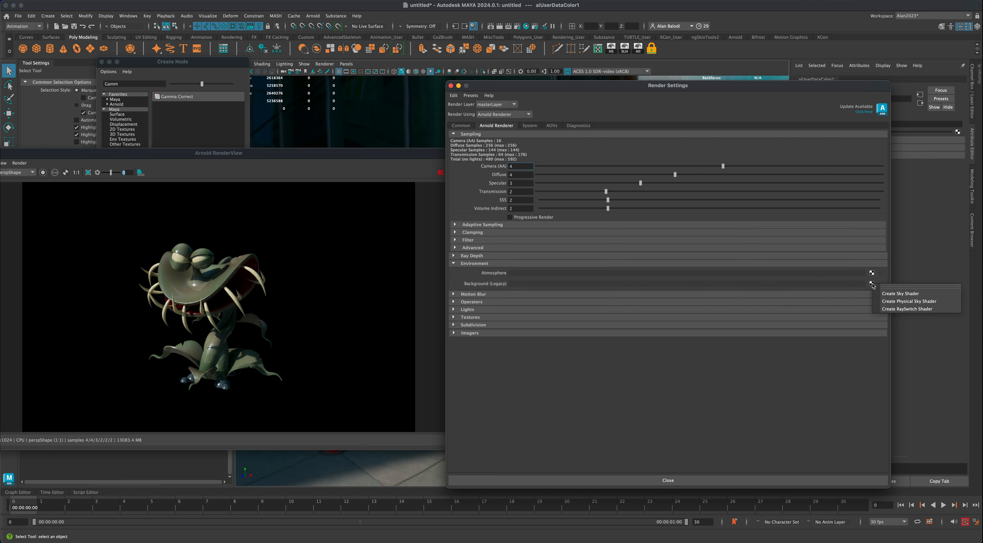
click(895, 311)
drag(828, 87, 749, 273)
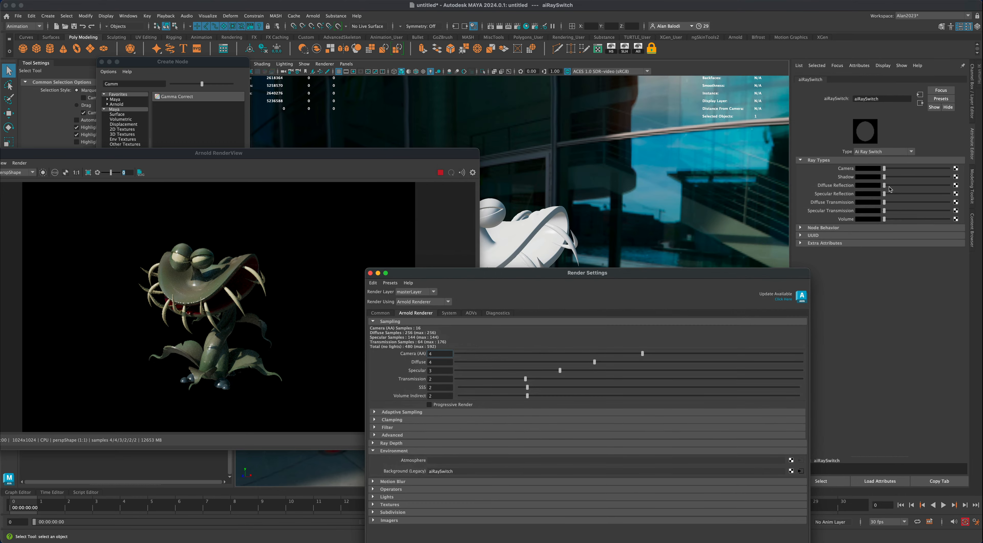
Set the aiRaySwitch Camera color to bright magenta.
mouse_move(889, 169)
mouse_down()
mouse_move(909, 169)
mouse_move(873, 175)
mouse_up()
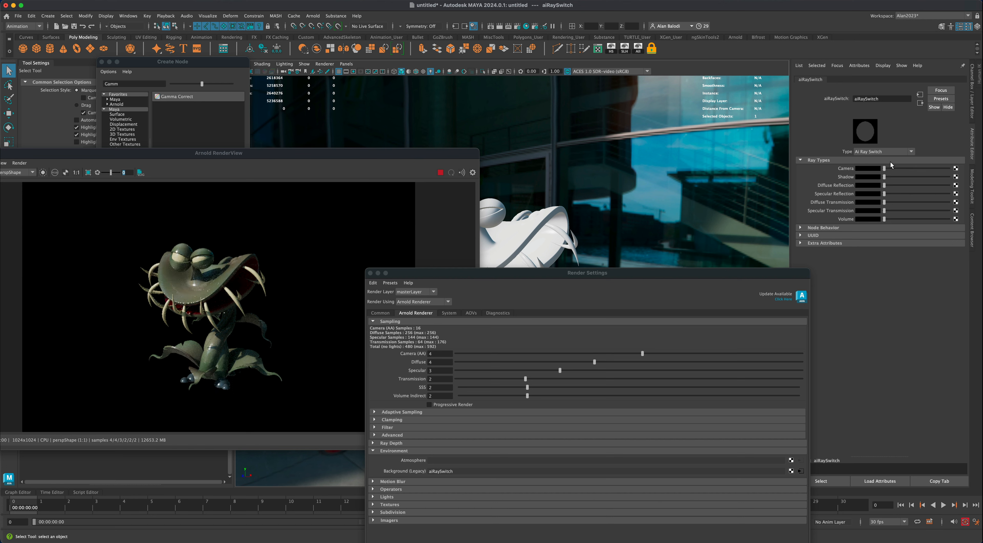
click(871, 170)
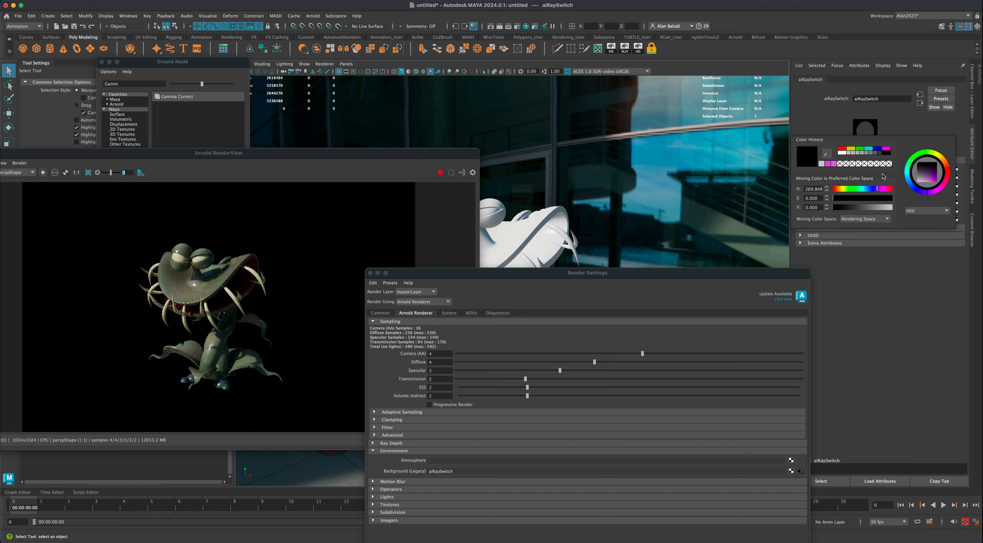
click(864, 188)
drag(929, 181, 940, 187)
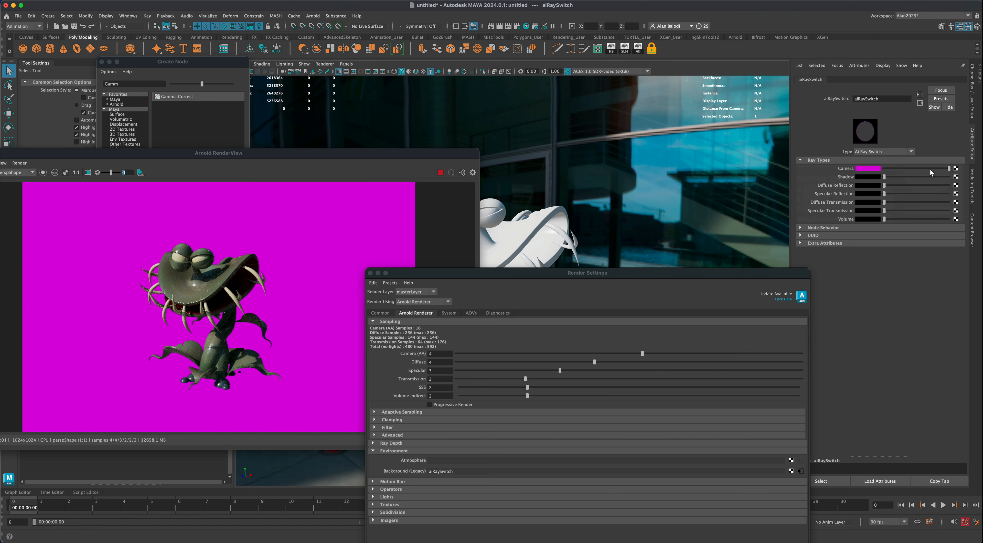
Map a Ramp texture to the aiRaySwitch Camera color and set its type to Circular Ramp.
click(956, 169)
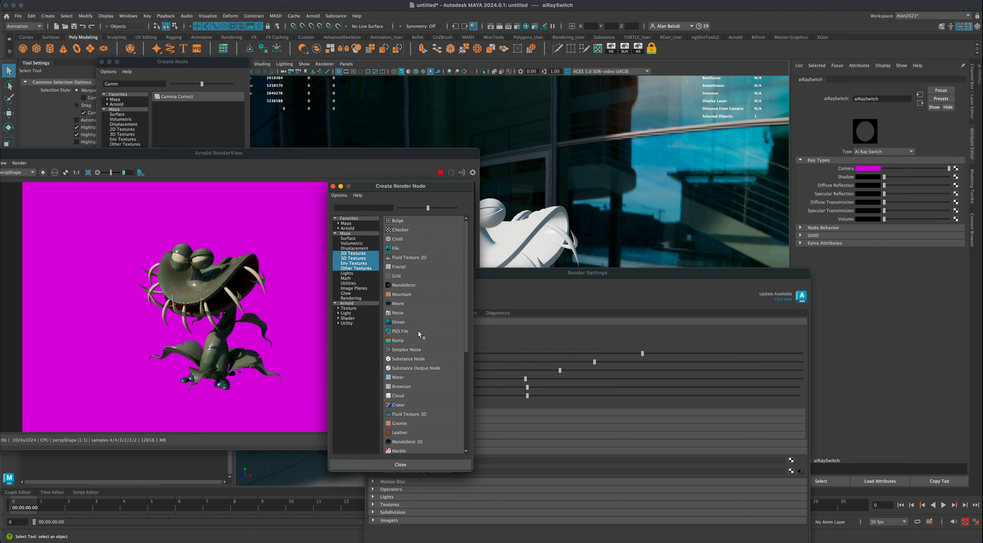
click(409, 341)
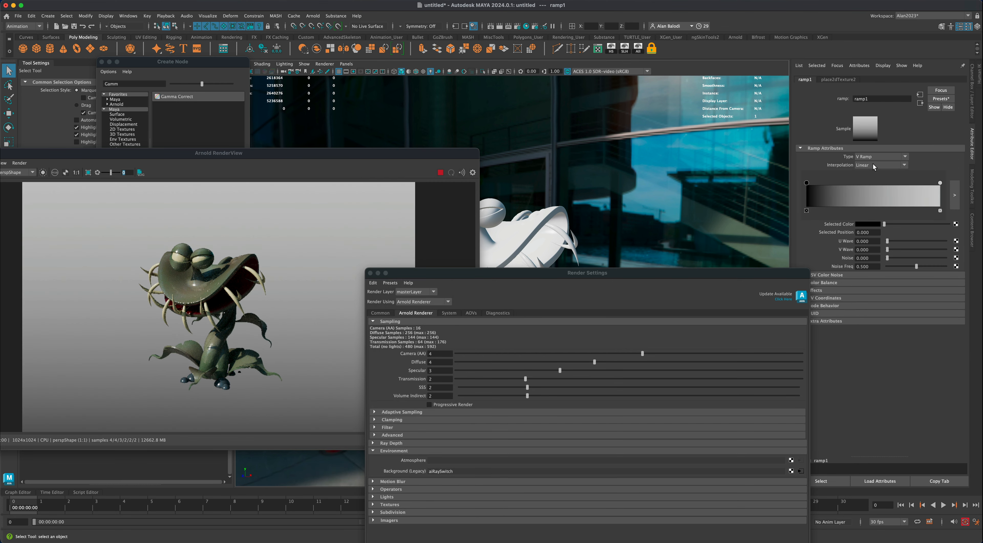
click(873, 165)
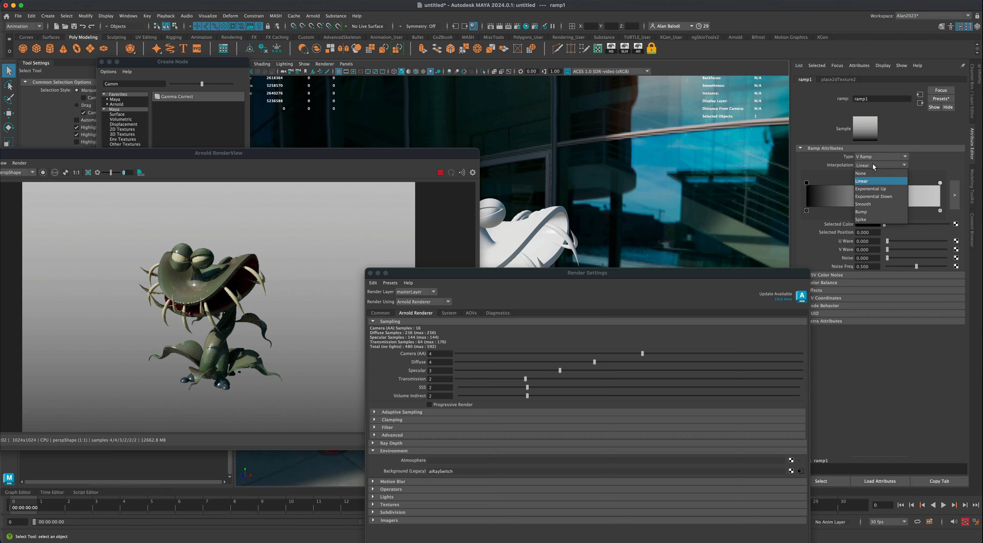
click(872, 164)
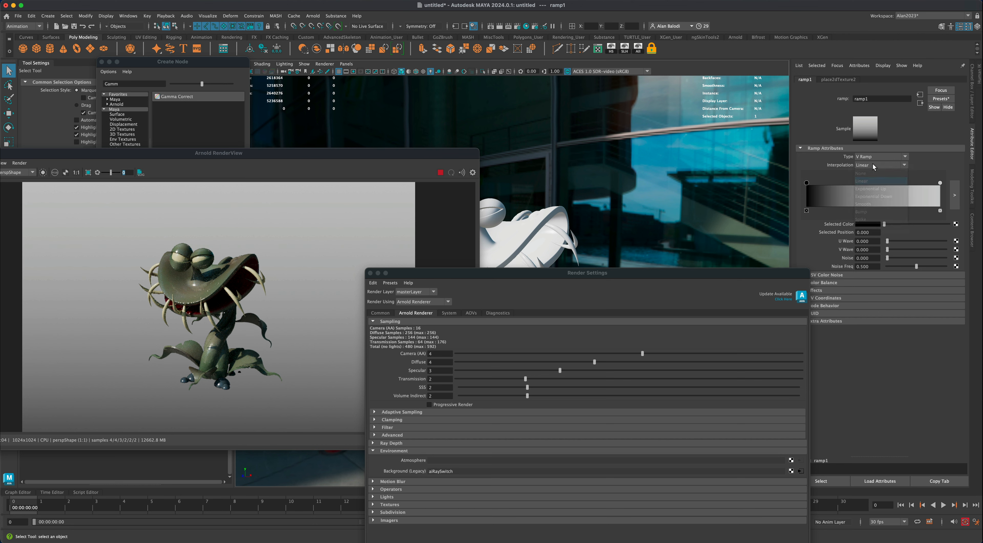
click(874, 156)
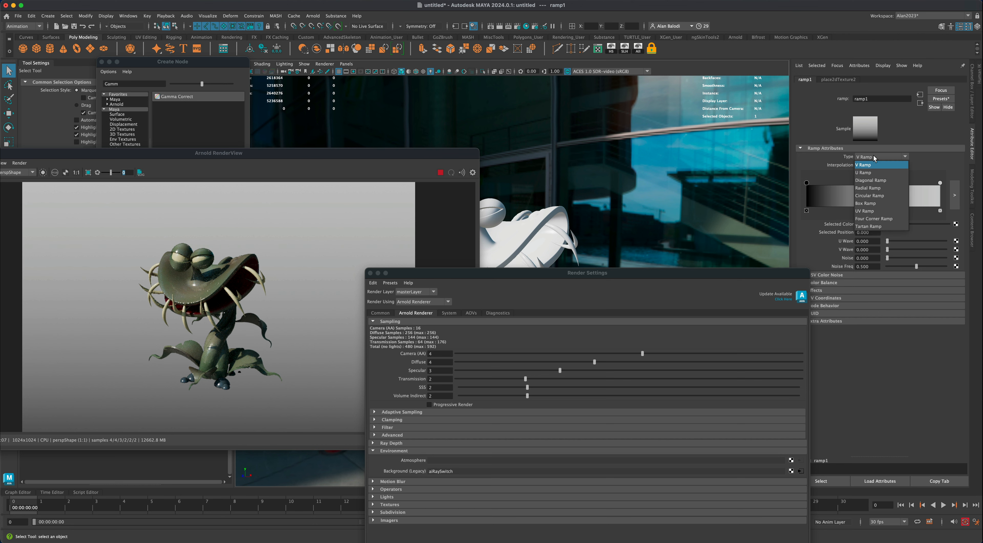
click(872, 196)
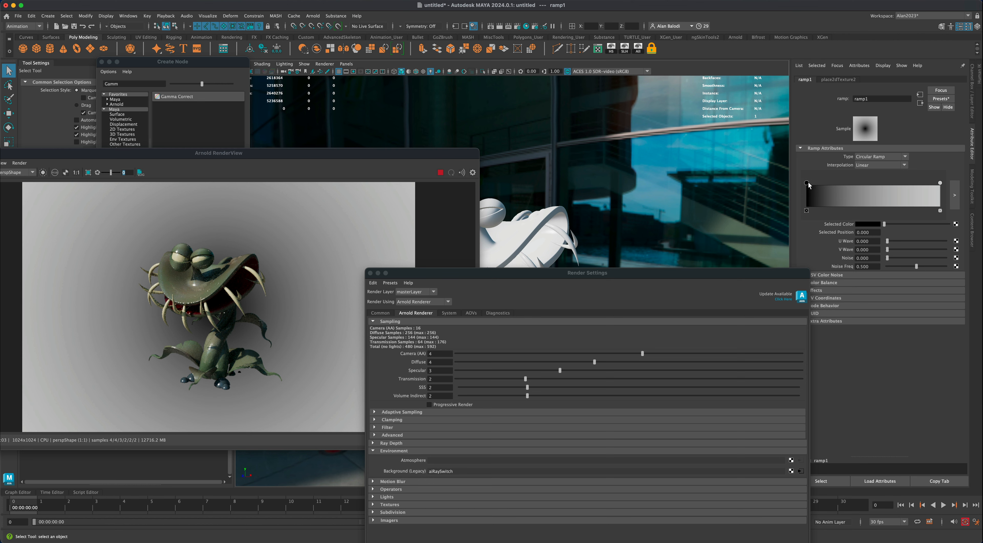
Set the circular ramp's center color to bright cyan with saturation and value of 1.000.
click(863, 224)
click(860, 243)
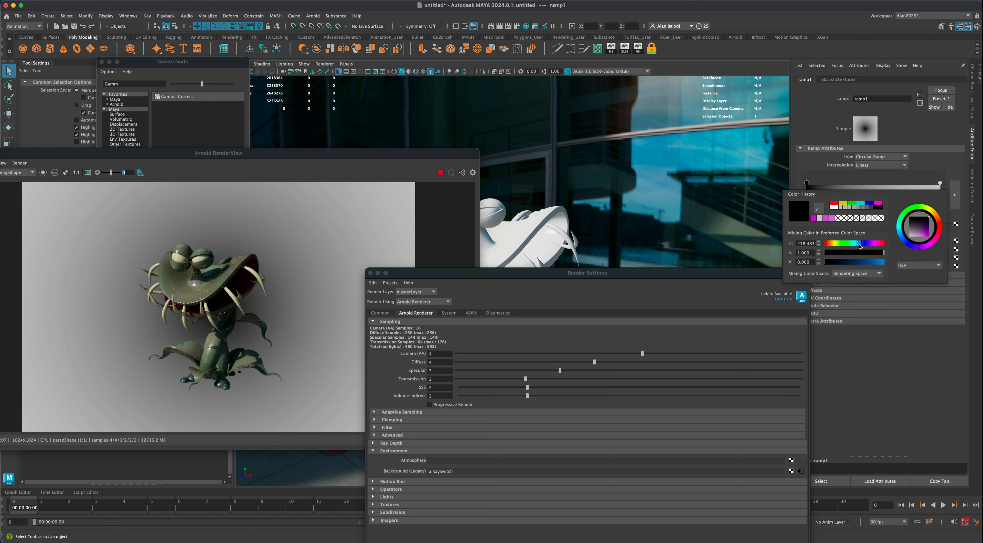
click(901, 236)
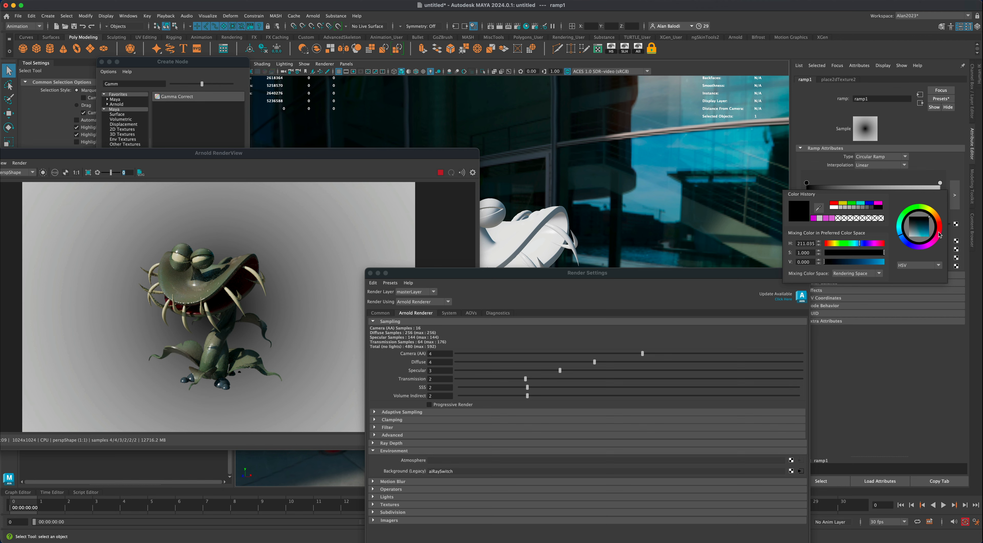
click(929, 235)
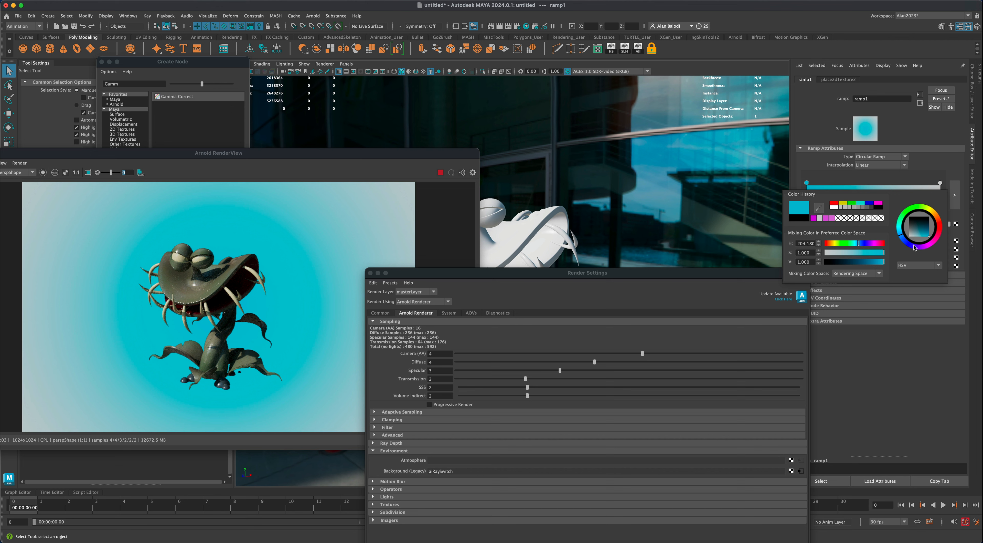
drag(900, 237, 899, 234)
Set the ramp's outer color, at position 1.000, to dark navy blue and close the render settings.
click(941, 183)
click(874, 223)
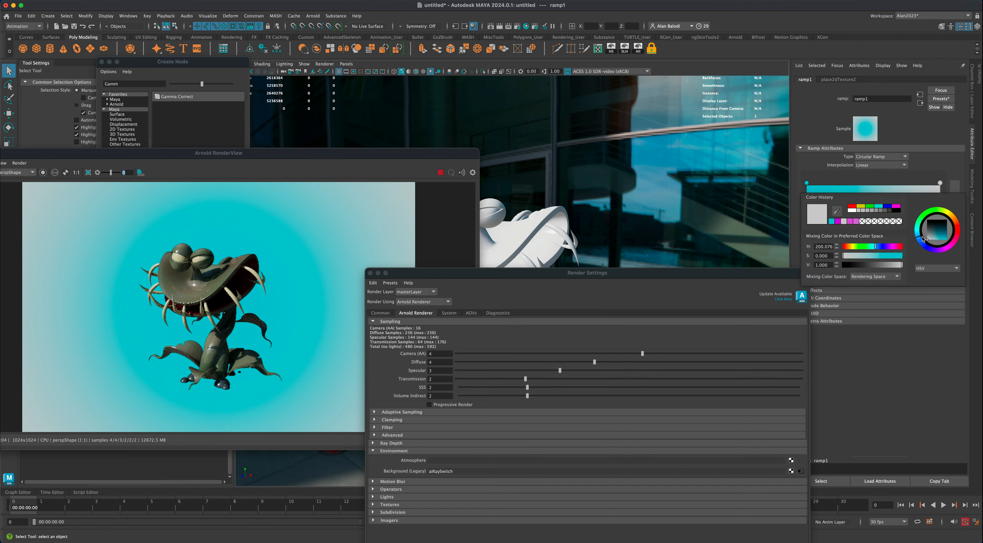
drag(939, 231, 945, 228)
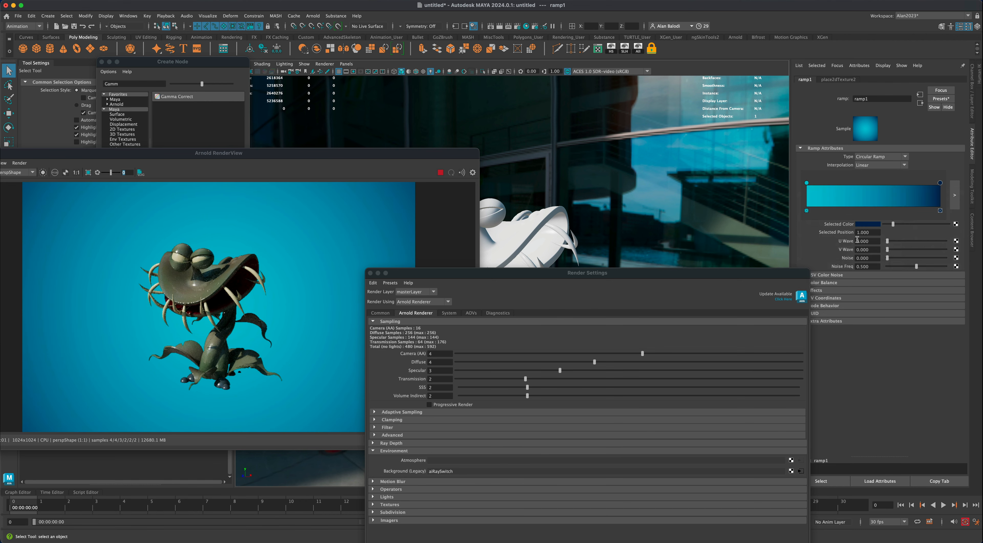
drag(887, 258, 864, 266)
drag(452, 274, 511, 263)
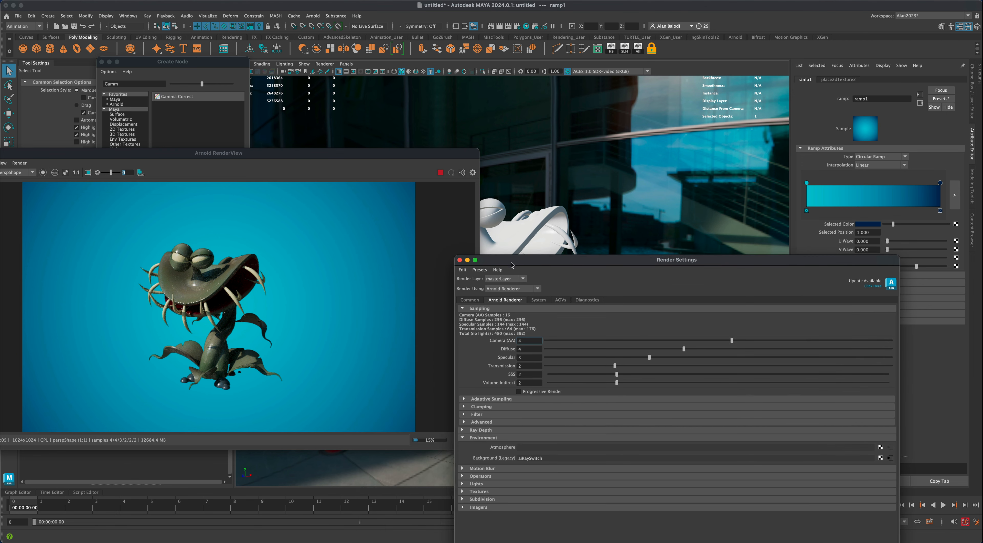
click(460, 260)
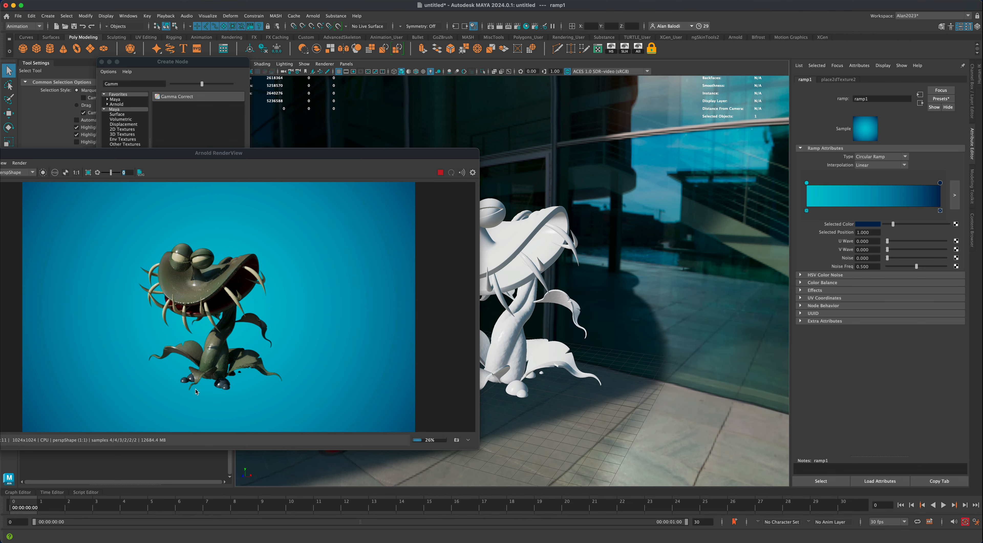
Create a large polygon plane on the grid beneath the plant character to serve as the ground.
mouse_move(595, 393)
alt+mouse_down()
mouse_move(554, 397)
mouse_move(609, 396)
alt+mouse_up()
alt+right_drag(603, 397, 610, 358)
alt+drag(610, 359, 610, 369)
drag(368, 151, 283, 187)
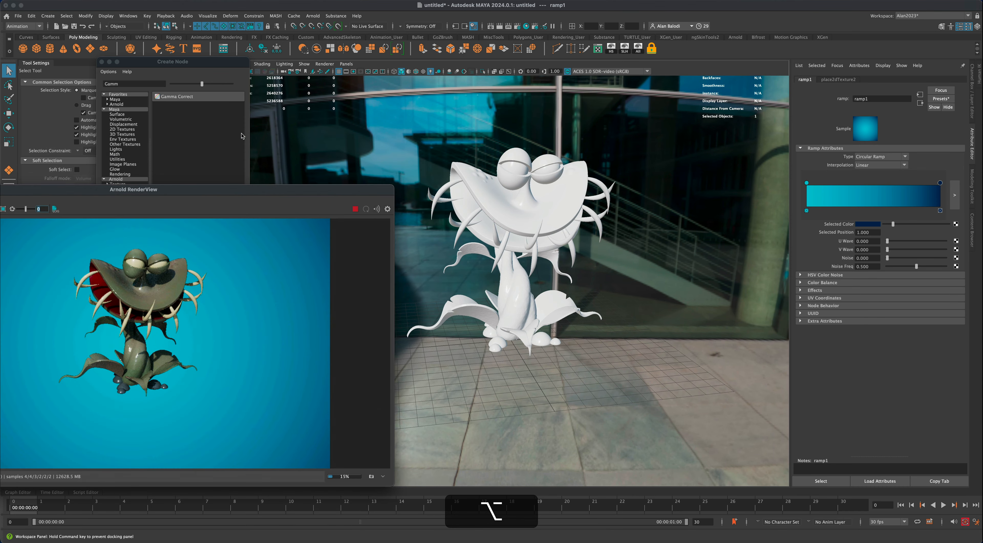
click(91, 50)
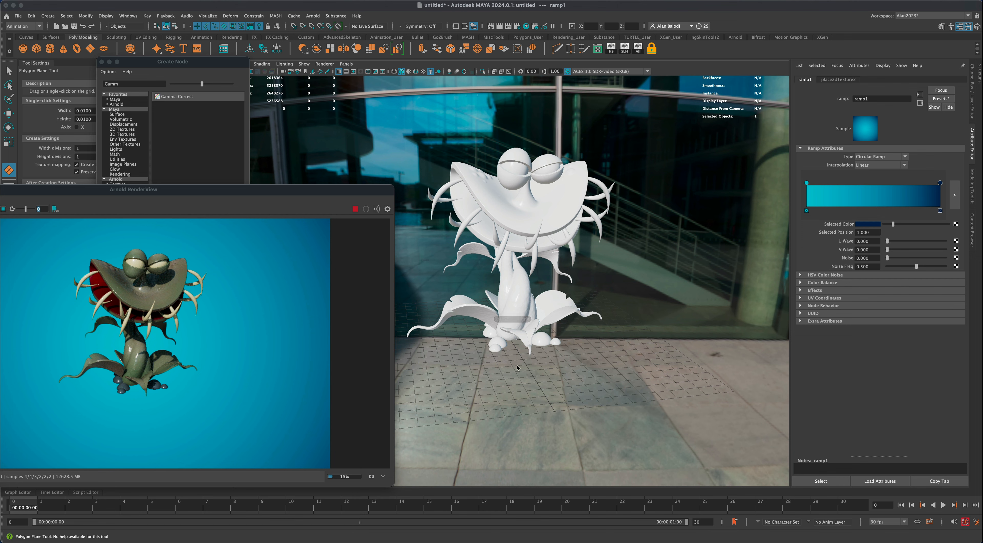
key(shift)
shift+drag(562, 399, 642, 477)
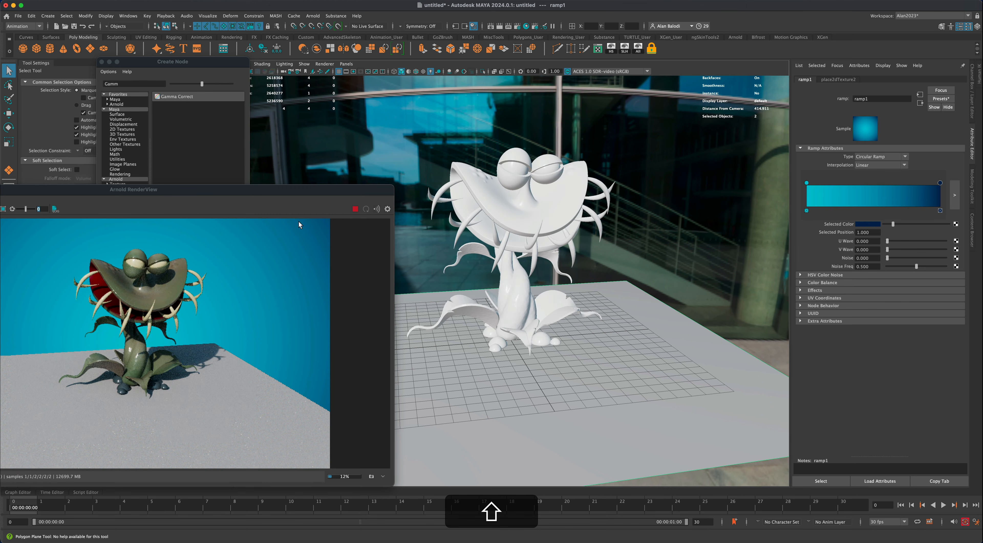
Scale the ground plane uniformly to about 2.07, then widen it along X to about 3.22.
click(8, 113)
alt+drag(539, 387, 532, 321)
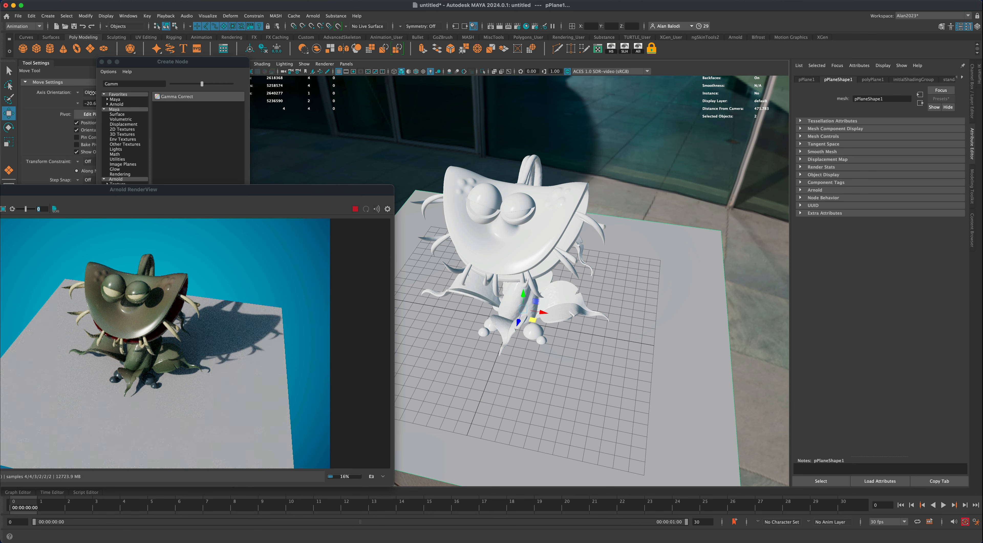
key(r)
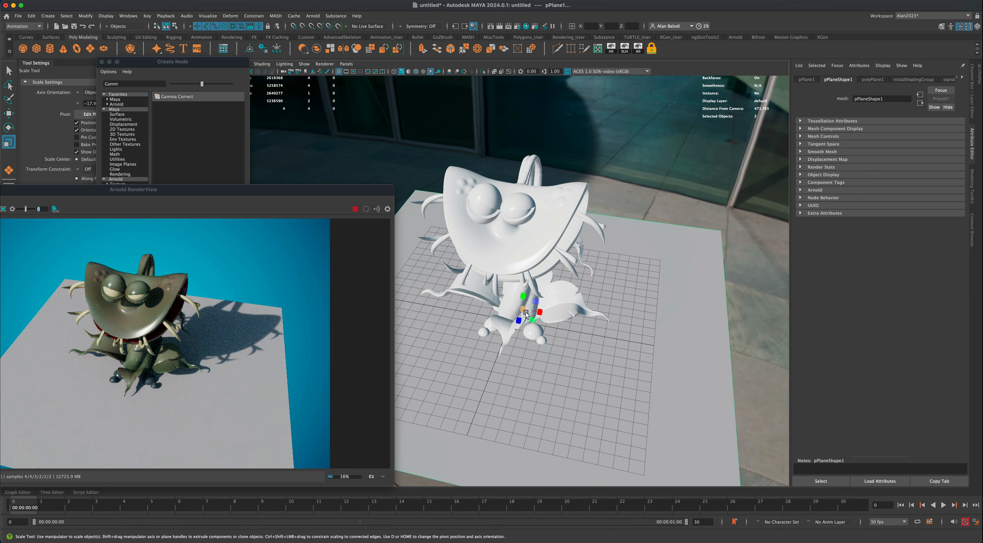
drag(524, 309, 826, 174)
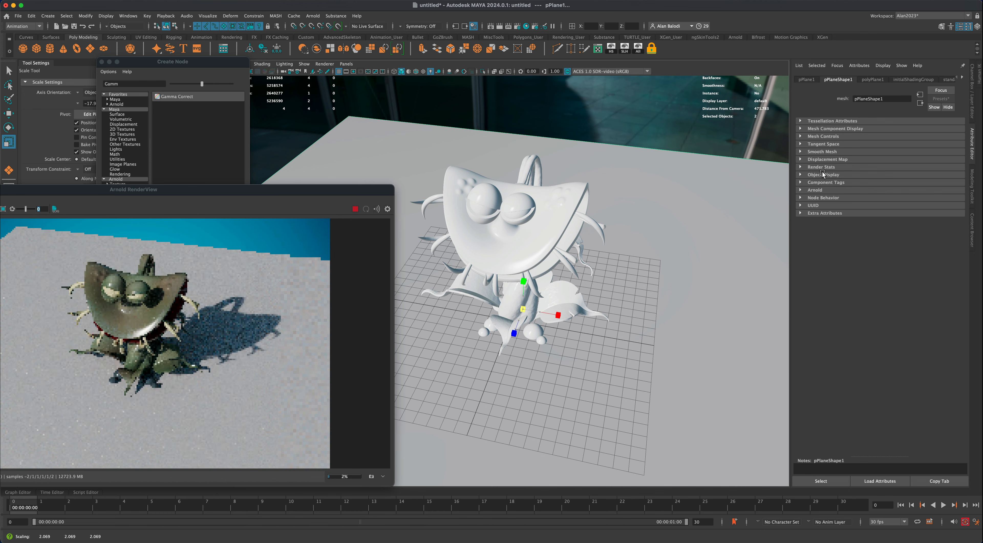
drag(340, 189, 348, 169)
alt+drag(606, 376, 624, 332)
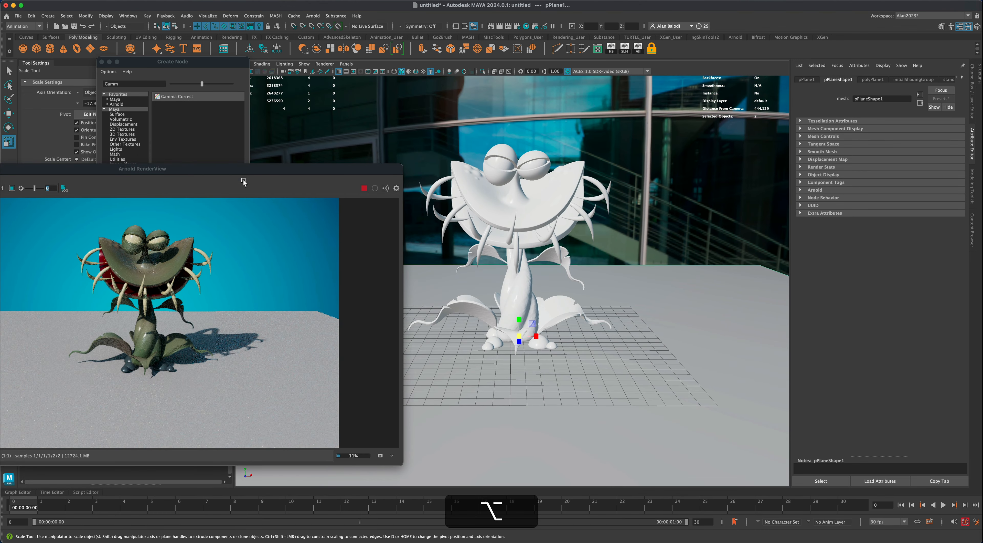
click(537, 336)
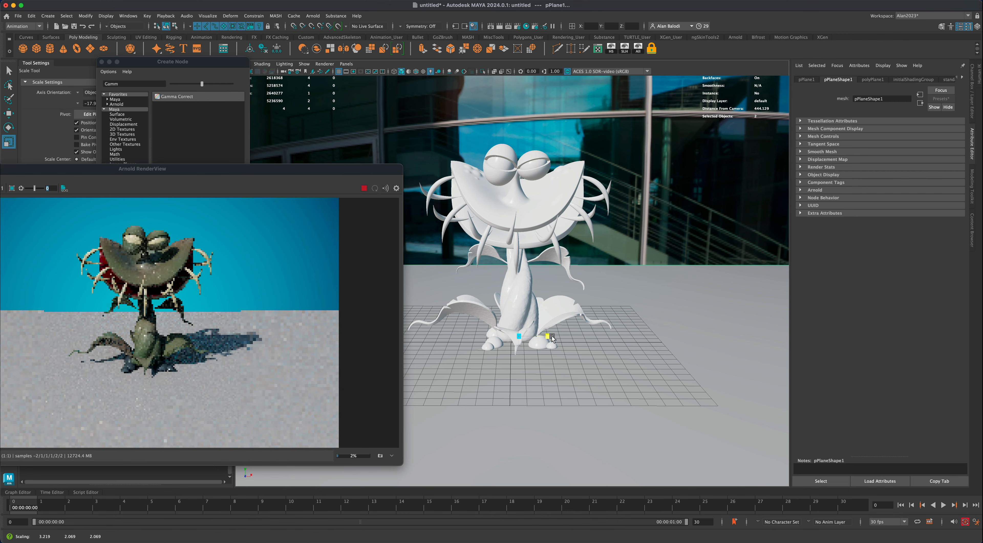
alt+drag(608, 354, 604, 364)
Assign a new Arnold aiShadowMatte material to the ground plane and check its shadows in the render.
click(8, 70)
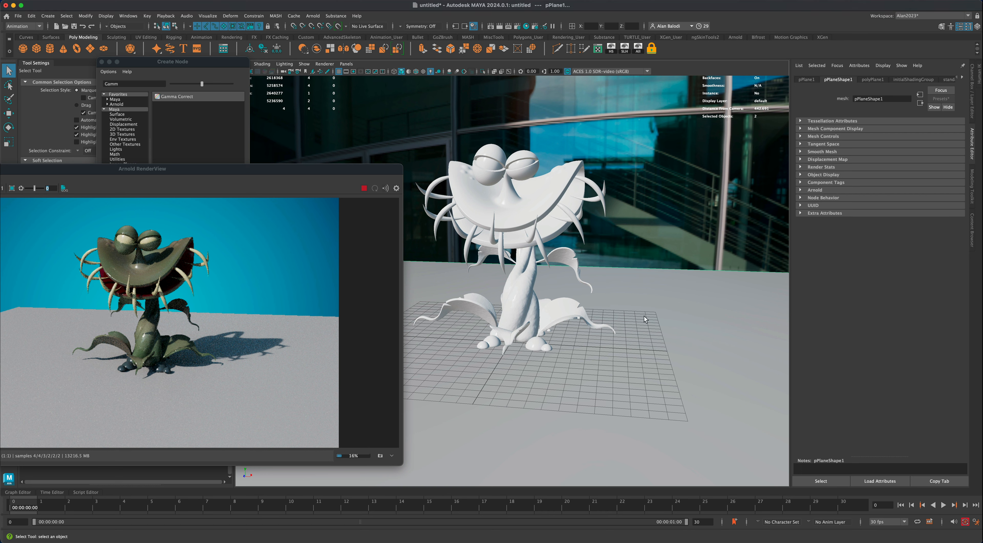
right_click(638, 294)
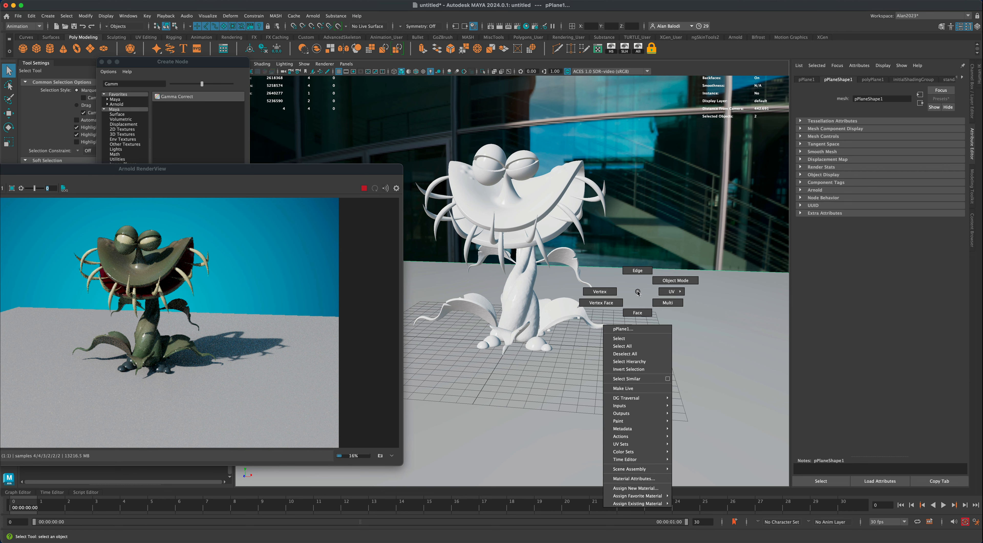
click(636, 488)
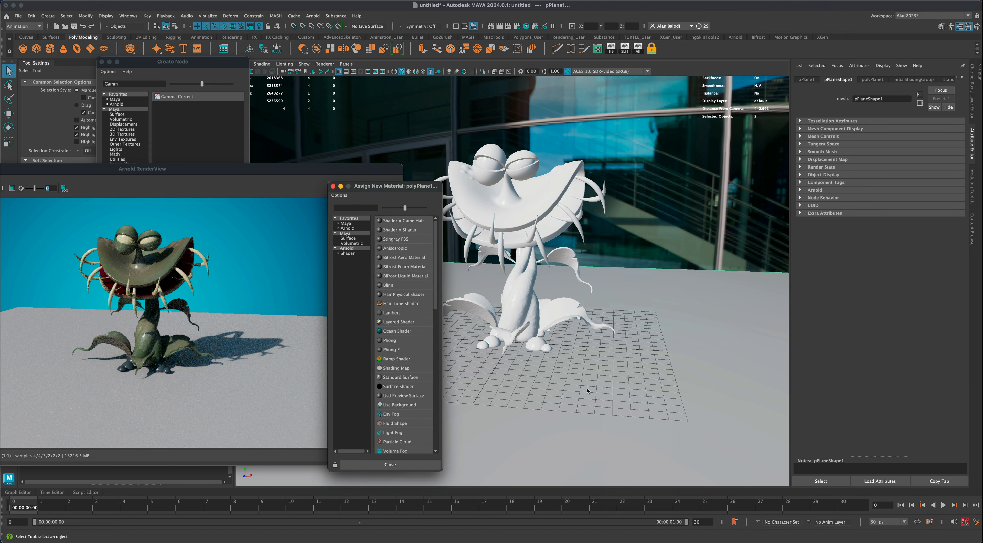
click(347, 249)
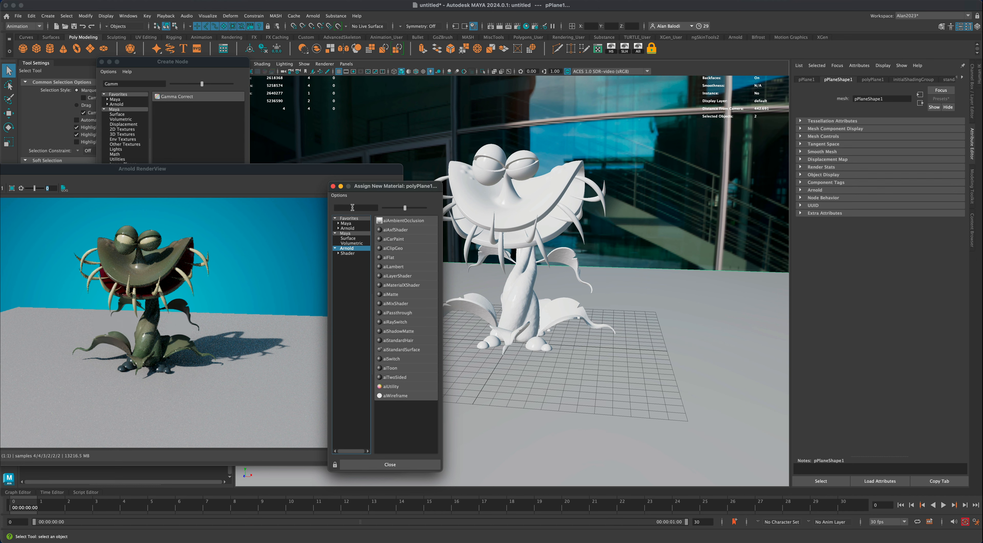
click(352, 207)
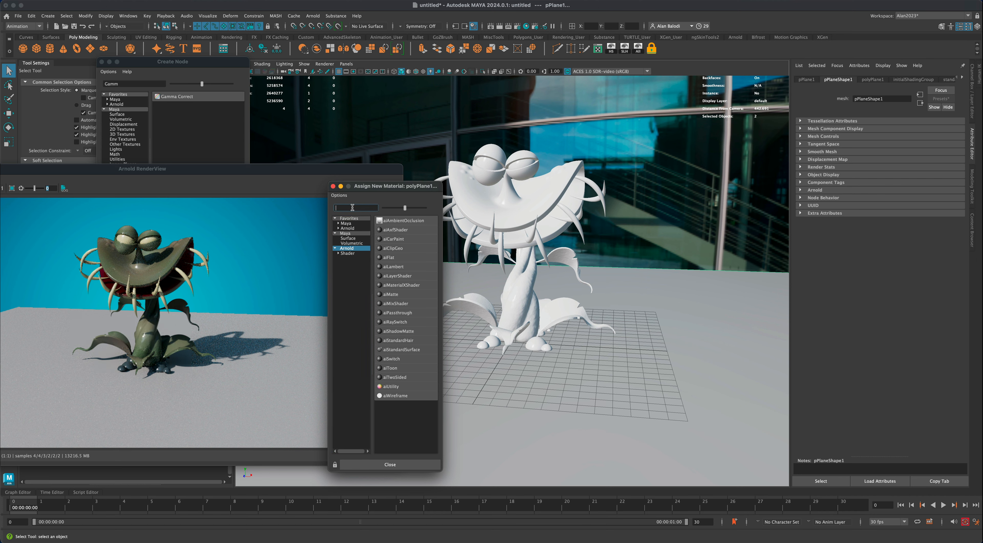
text(shadow)
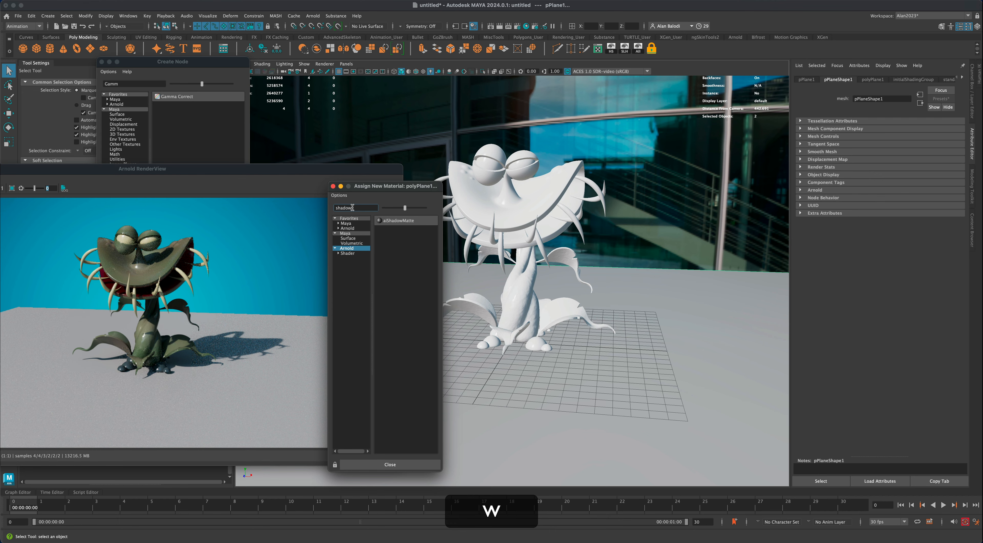
click(404, 221)
alt+drag(457, 234, 651, 243)
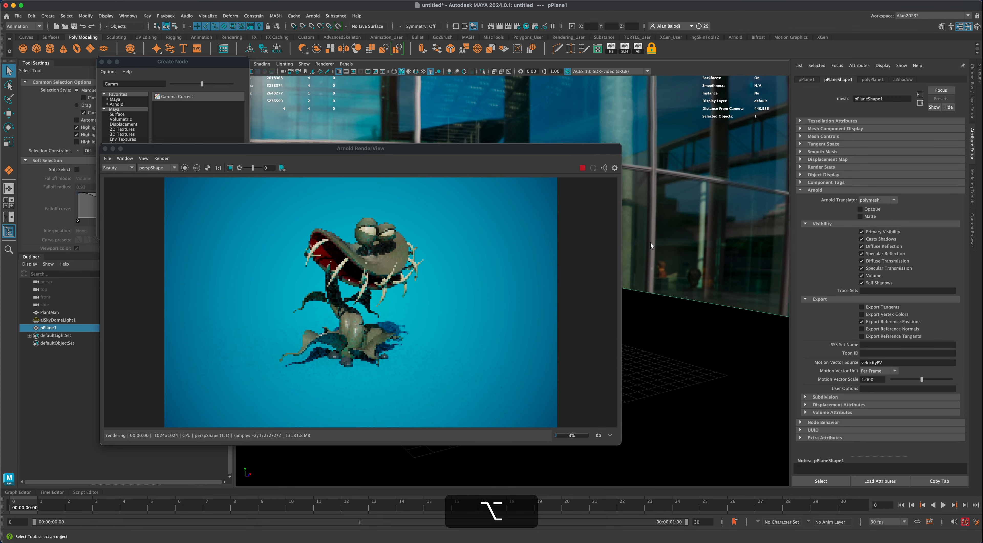
alt+right_drag(651, 243, 671, 252)
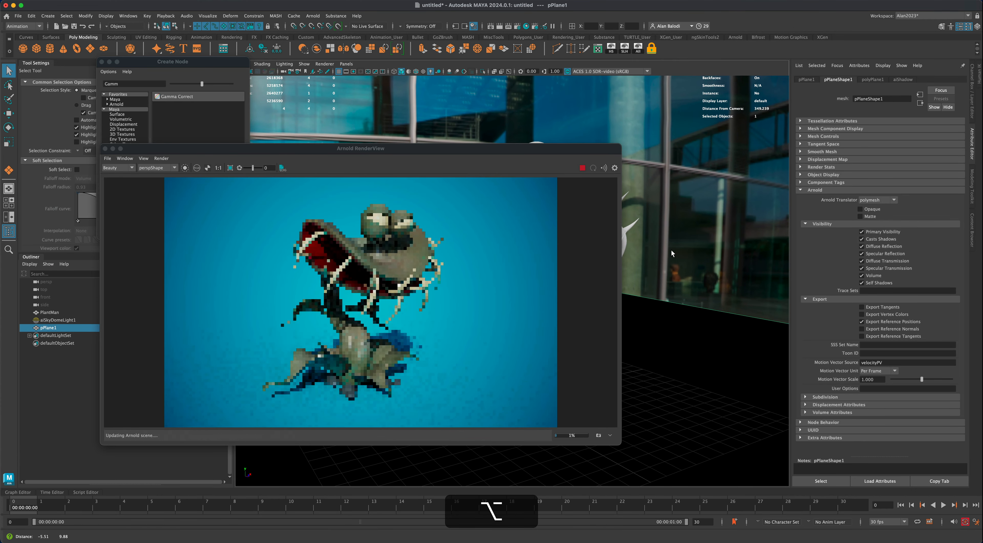
drag(493, 151, 533, 155)
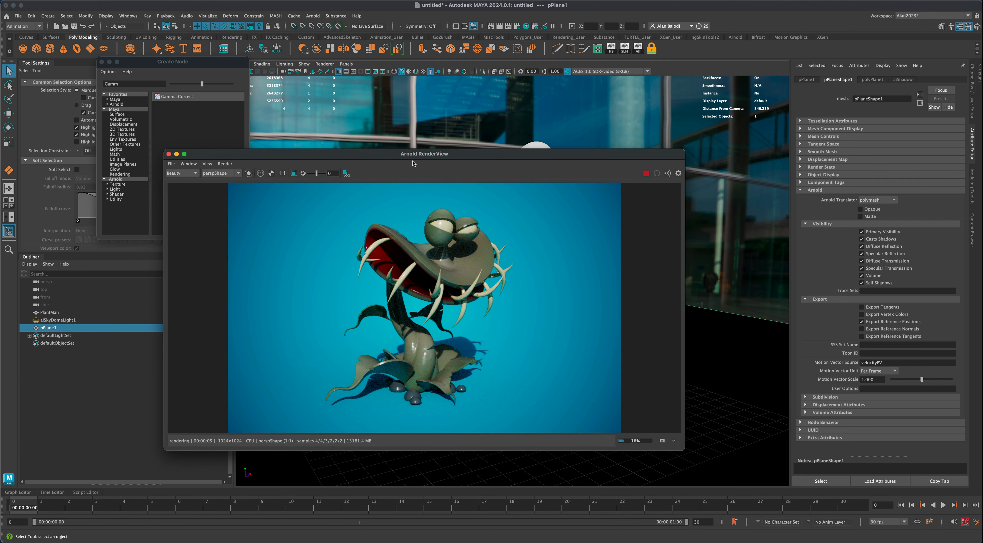
drag(388, 156, 382, 180)
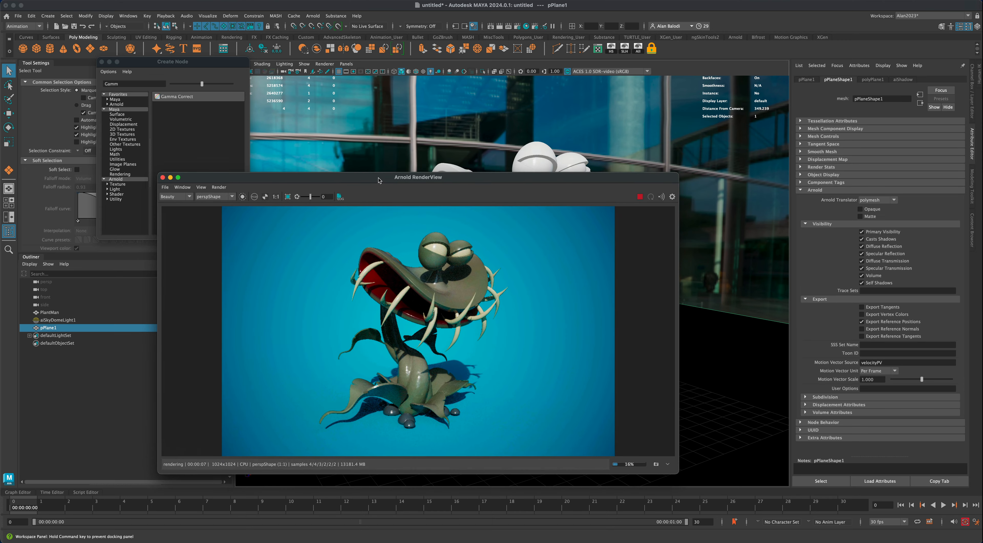
Create an Arnold Area Light and raise it straight up to the height of the character's head.
click(313, 15)
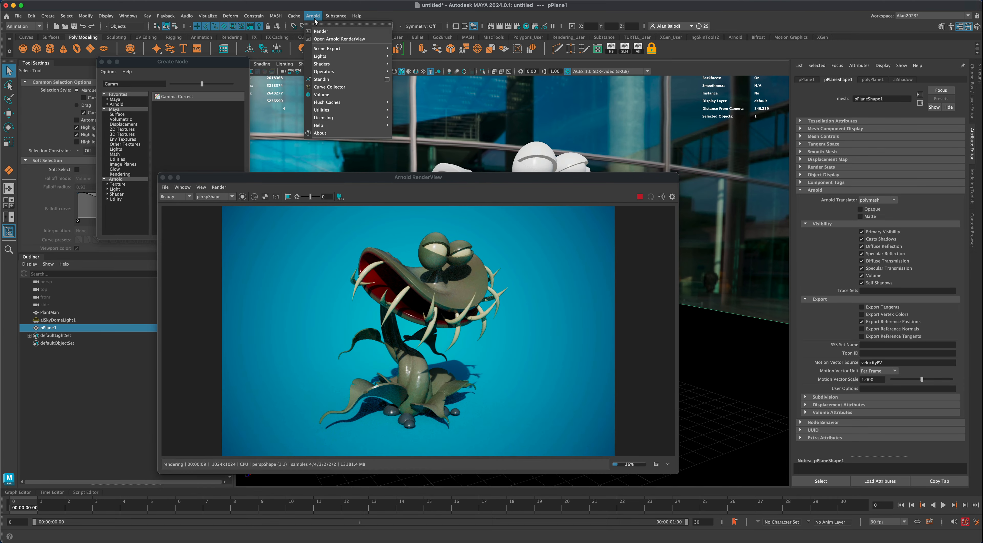
mouse_move(333, 66)
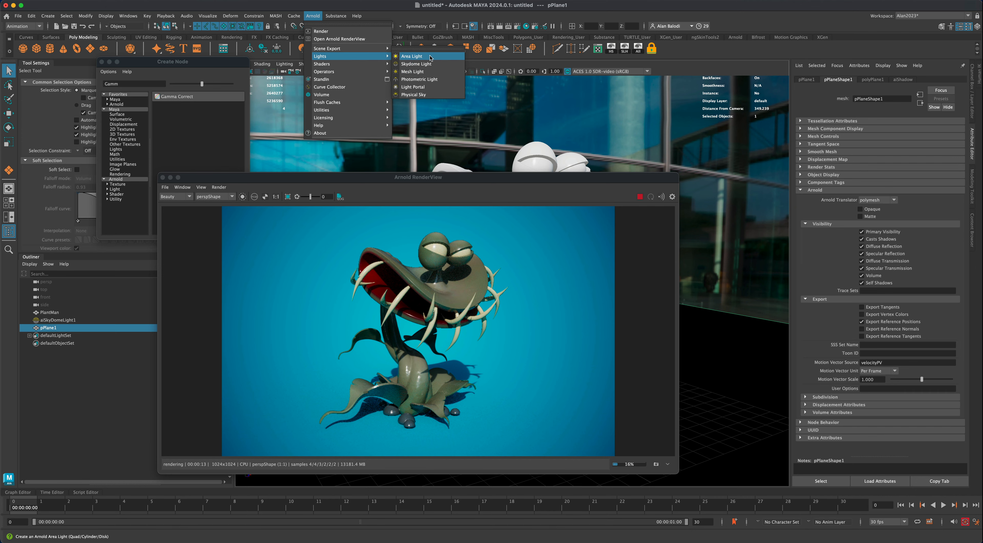
click(431, 57)
drag(362, 180, 808, 192)
scroll(498, 238, down, 5)
alt+drag(498, 238, 487, 256)
key(w)
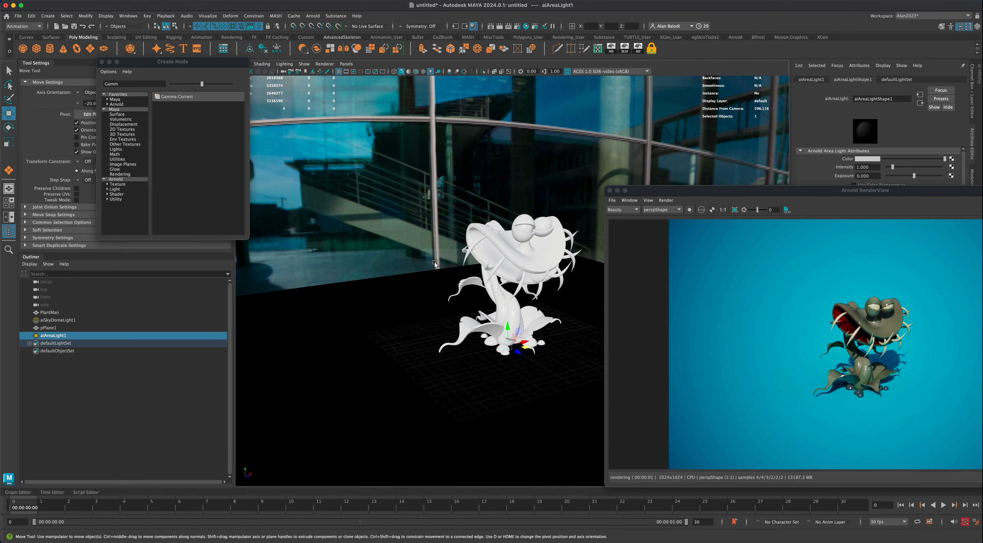
drag(507, 327, 507, 221)
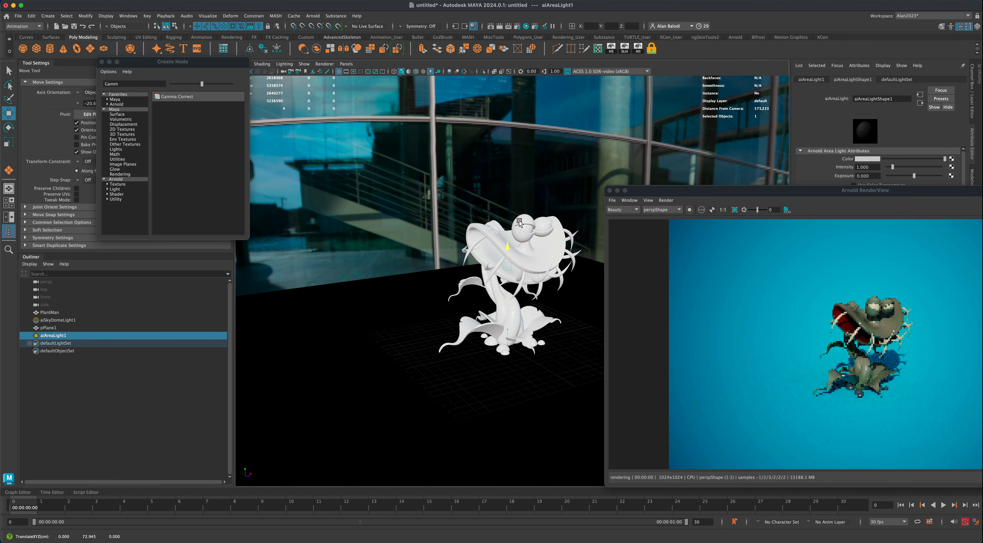
Scale the area light uniformly to about 154 and rotate it to change its facing direction.
click(13, 142)
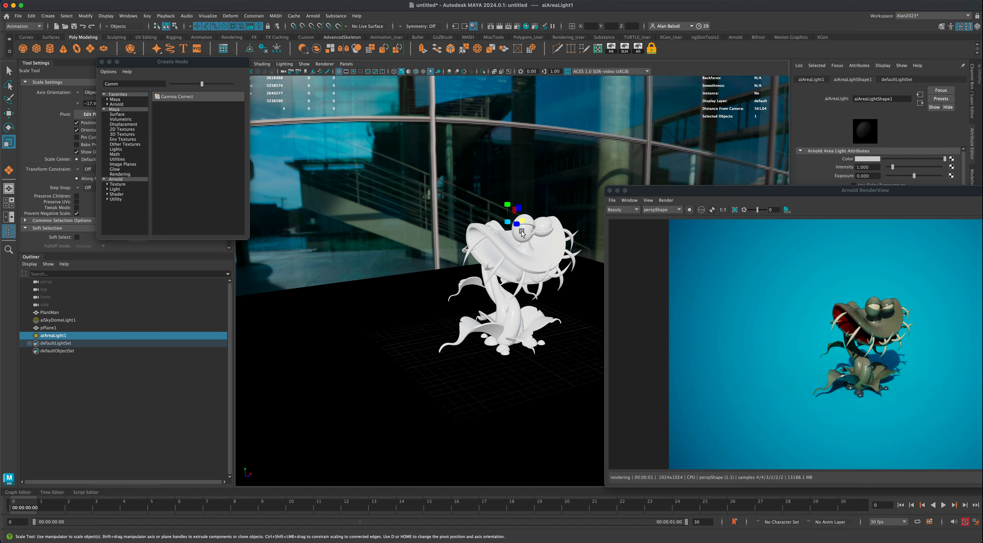
drag(508, 223, 764, 55)
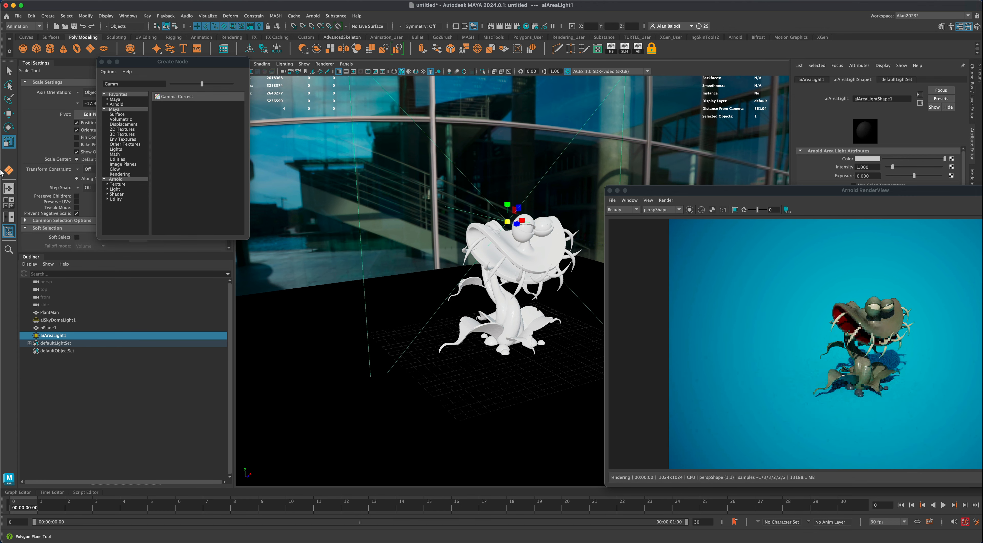
click(10, 130)
alt+drag(317, 325, 402, 301)
drag(504, 258, 516, 259)
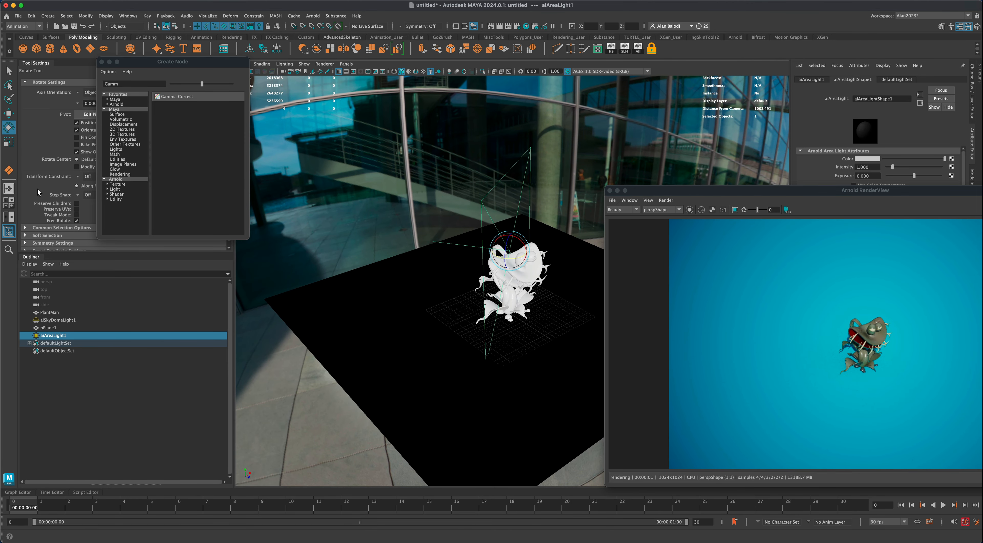
Position the area light out in front of and above the character at about 102, 196, 255, angled down toward it.
click(10, 114)
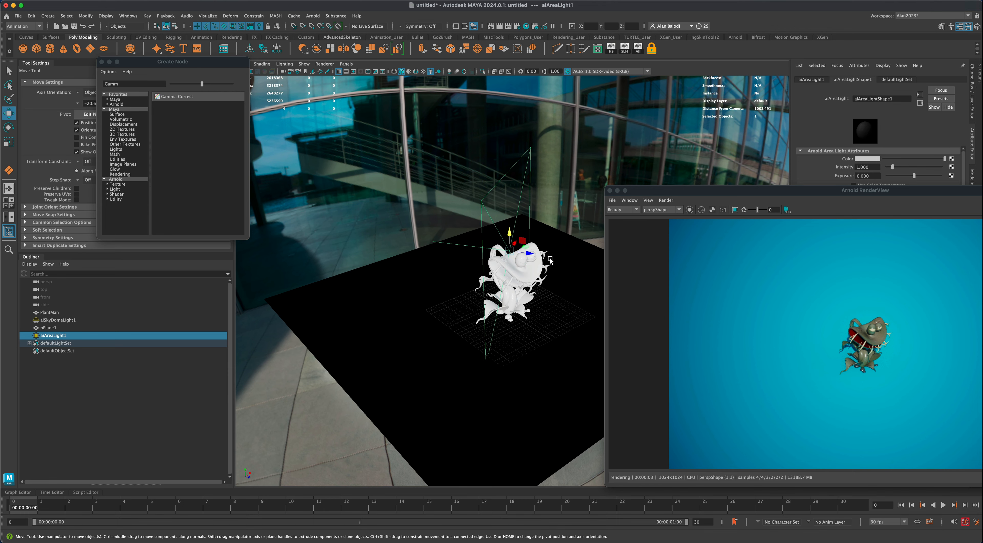
drag(527, 256, 638, 289)
scroll(484, 294, down, 5)
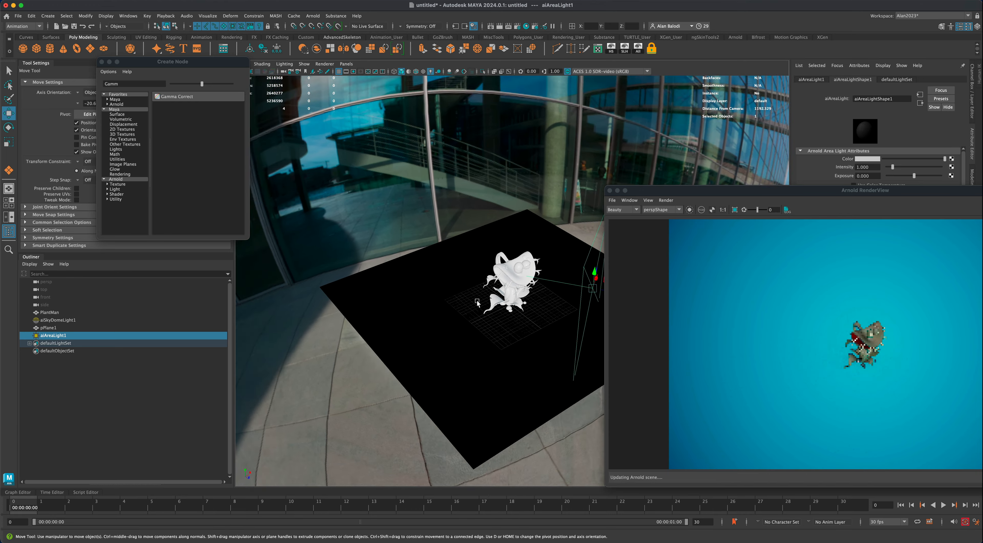
alt+middle_drag(483, 294, 463, 290)
alt+drag(463, 291, 573, 278)
key(e)
key(w)
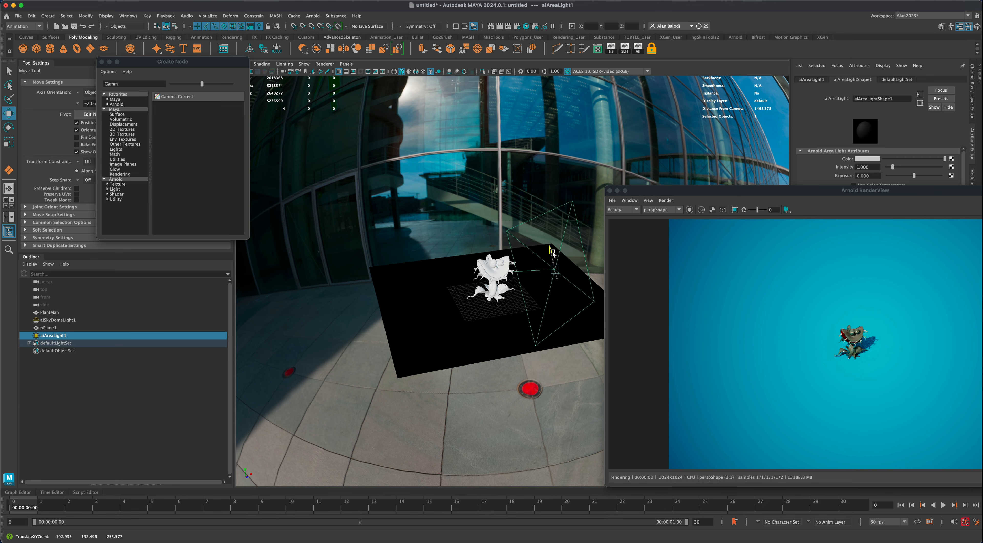
alt+drag(554, 264, 455, 274)
alt+scroll(466, 274, up, 4)
alt+scroll(452, 279, up, 3)
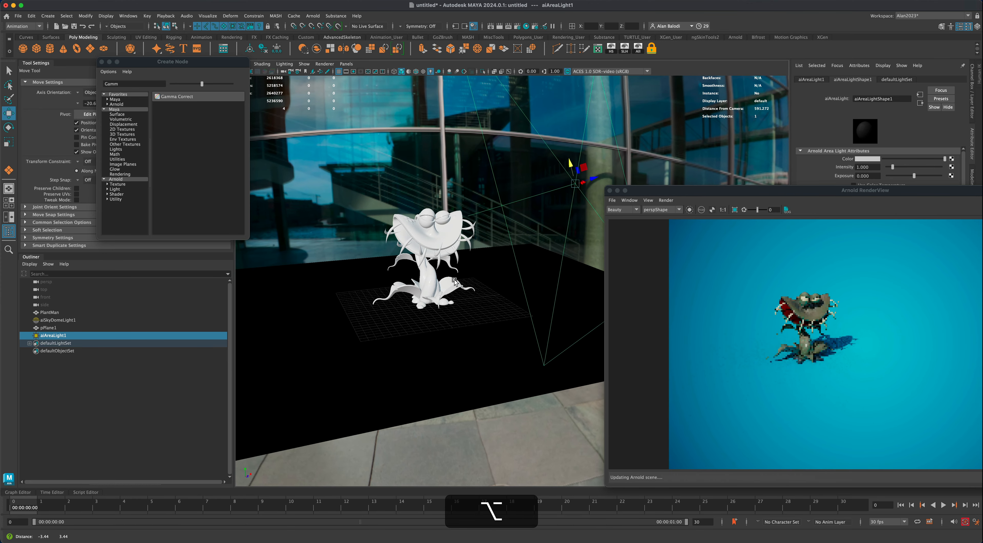
Disable the skydome light in the Light Editor and select the area light there.
drag(775, 193, 455, 162)
scroll(610, 103, up, 4)
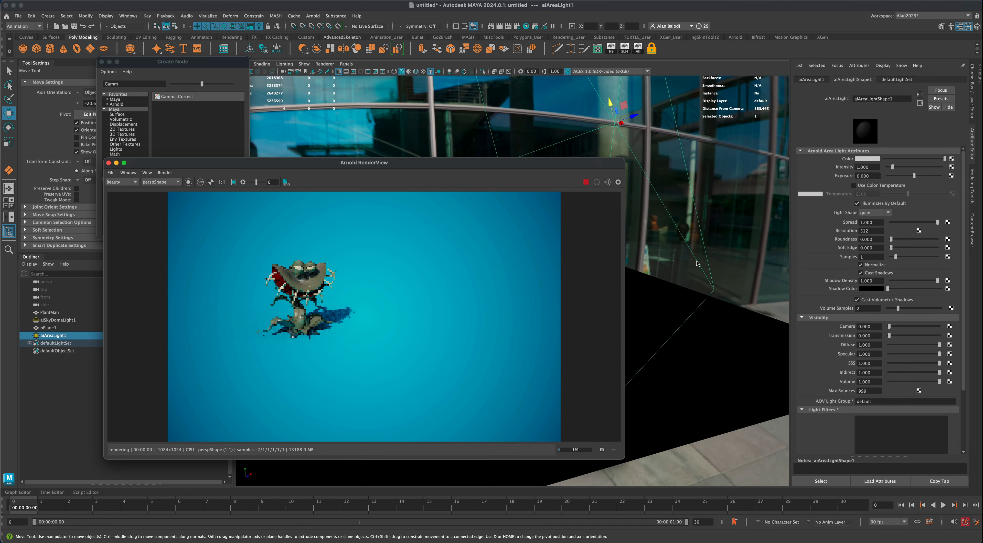
alt+middle_drag(614, 127, 657, 137)
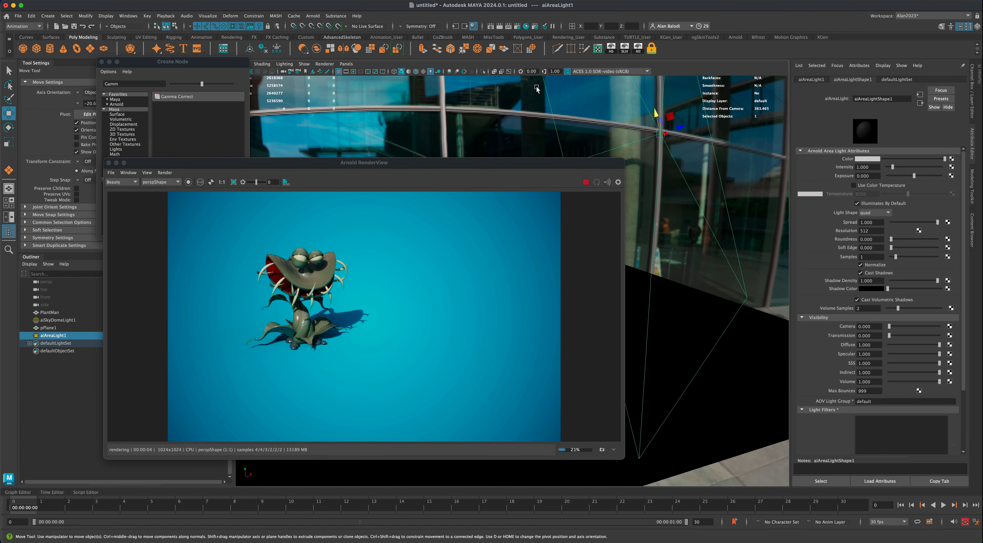
click(547, 27)
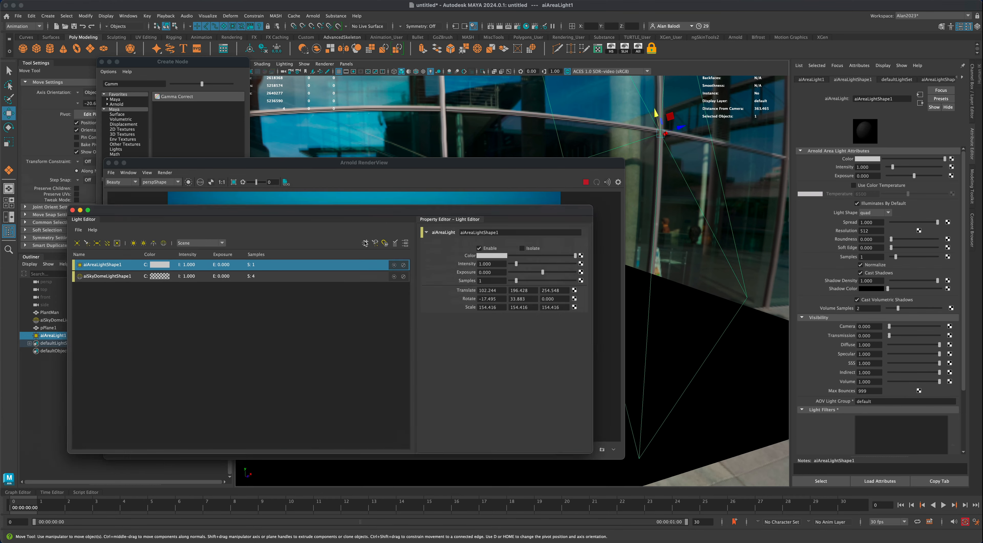
drag(233, 185, 643, 331)
click(452, 392)
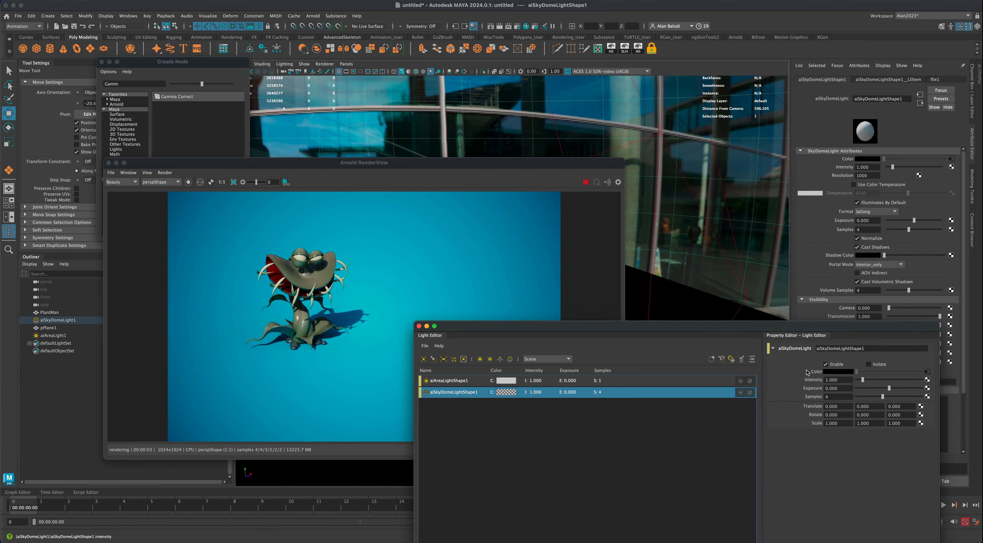
click(827, 365)
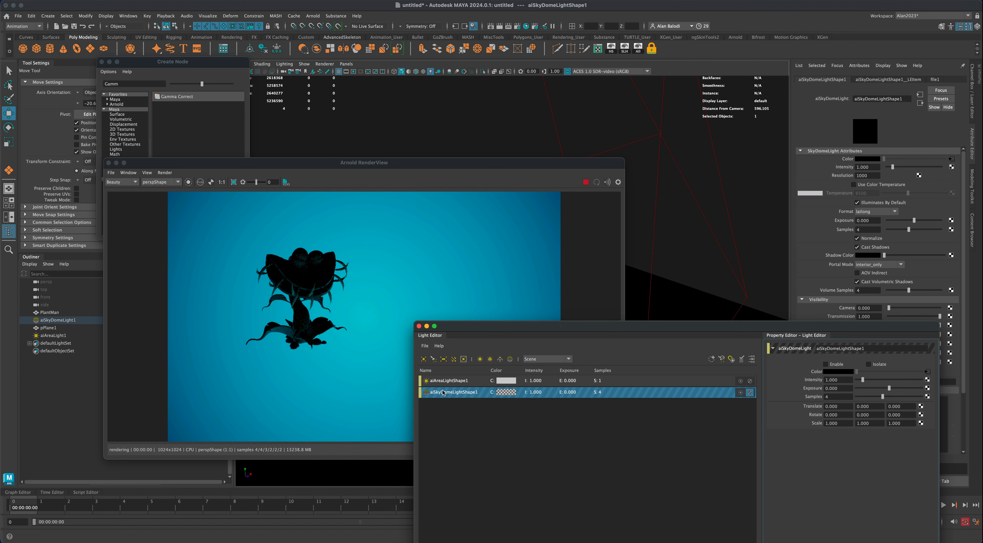
click(447, 382)
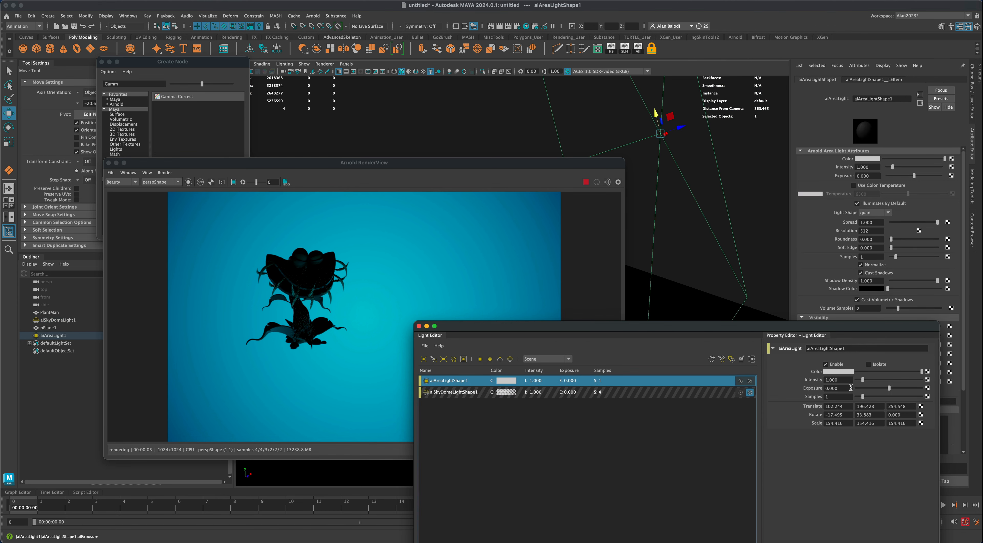
Set the area light's intensity to 900000.
drag(843, 379, 817, 376)
text(90)
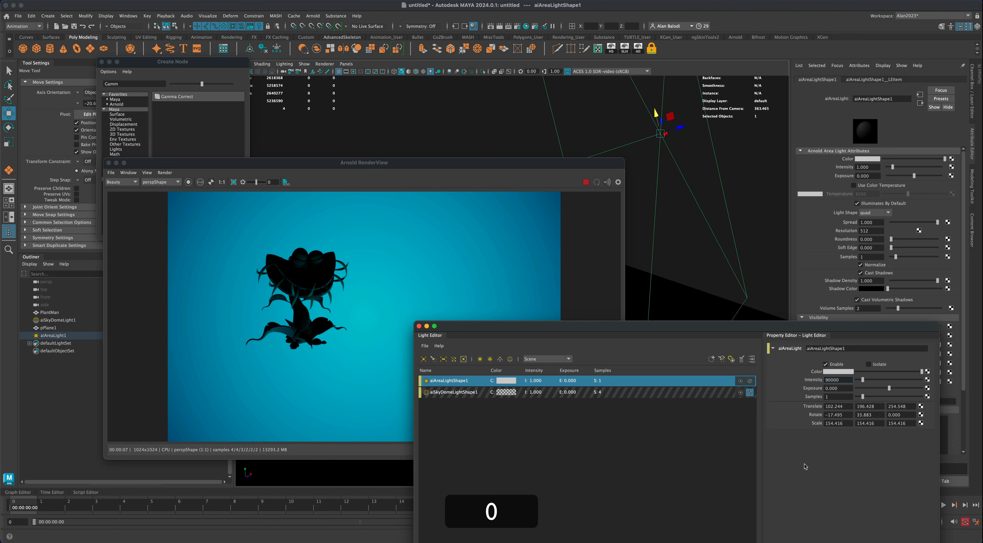
key(Return)
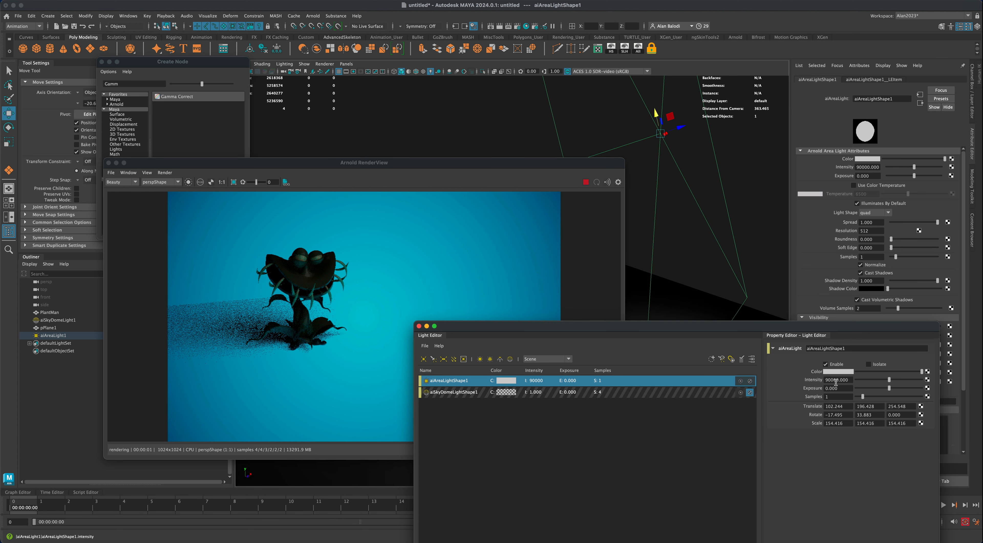
text(0)
key(Return)
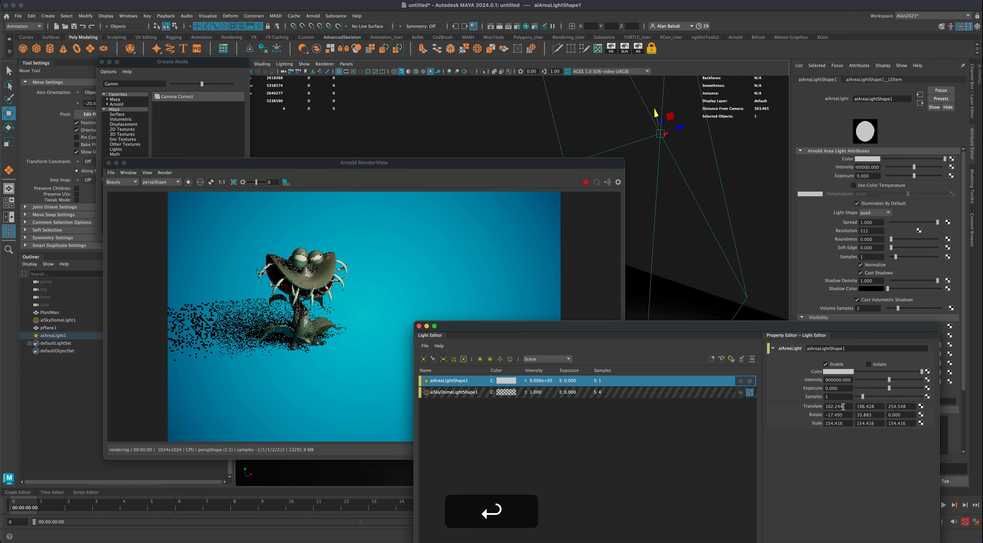
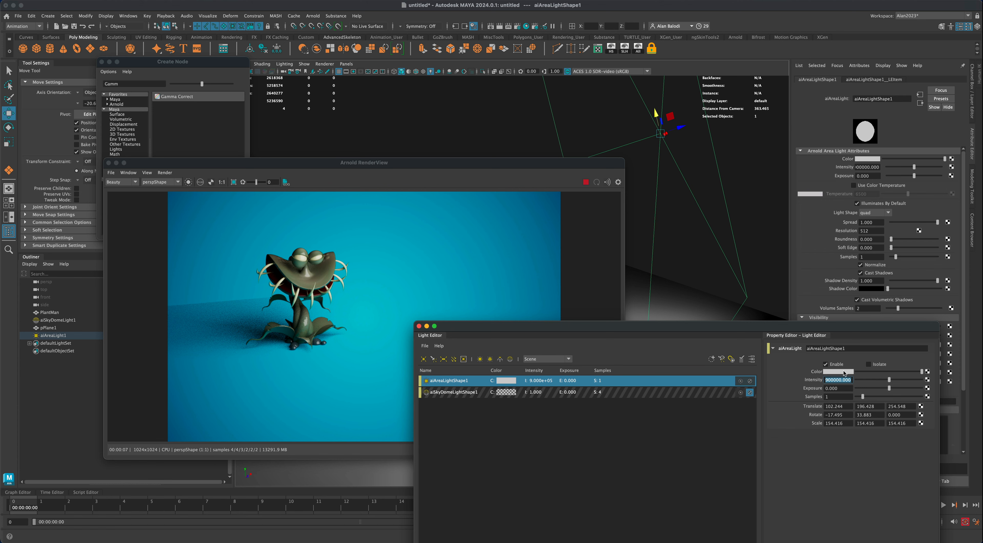
Tint the area light a pale warm orange, hue about 31 and saturation about 0.47, and close the Light Editor.
click(843, 372)
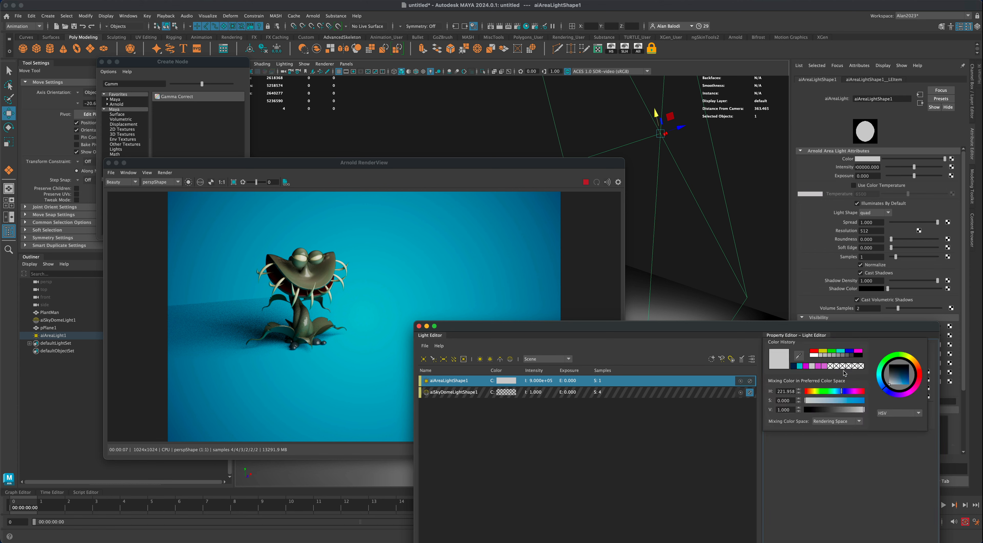
click(920, 369)
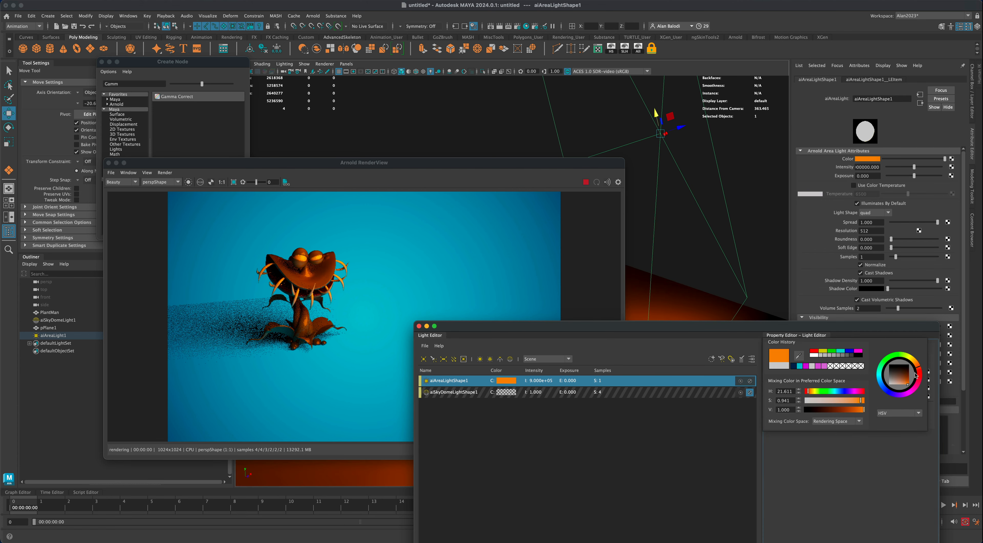
drag(920, 371, 899, 388)
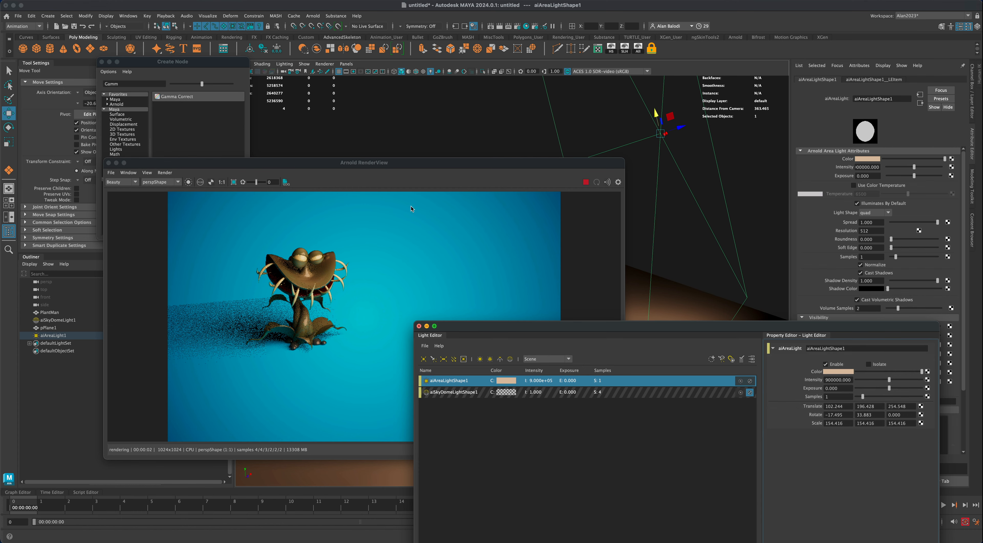
click(419, 326)
Duplicate the warm area light and close the Create Node window.
drag(417, 169, 916, 194)
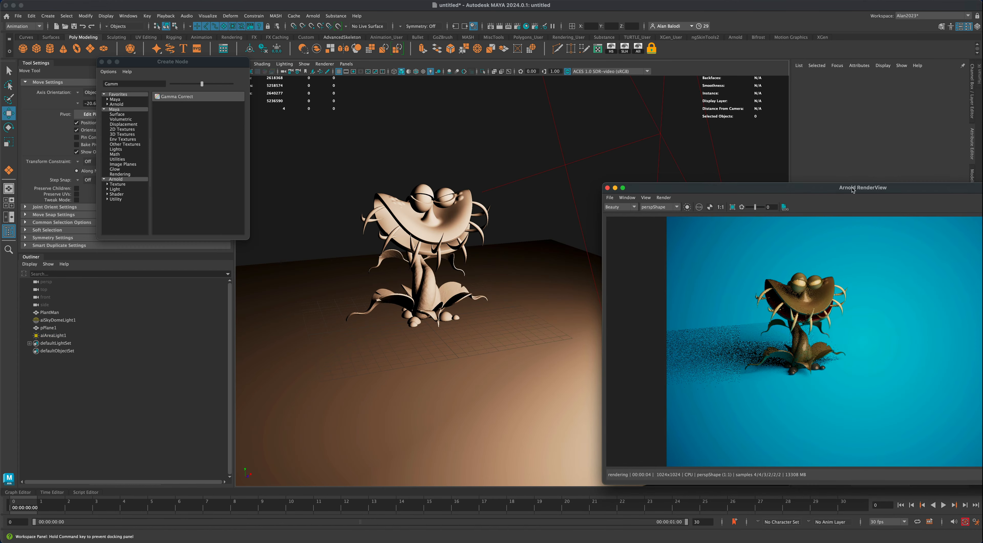
alt+drag(480, 351, 105, 175)
key(q)
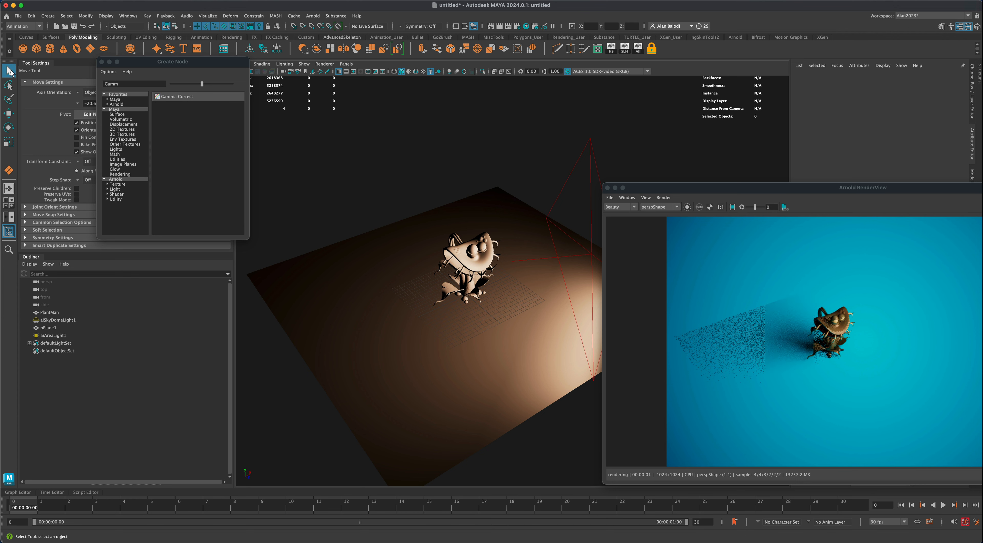
click(566, 172)
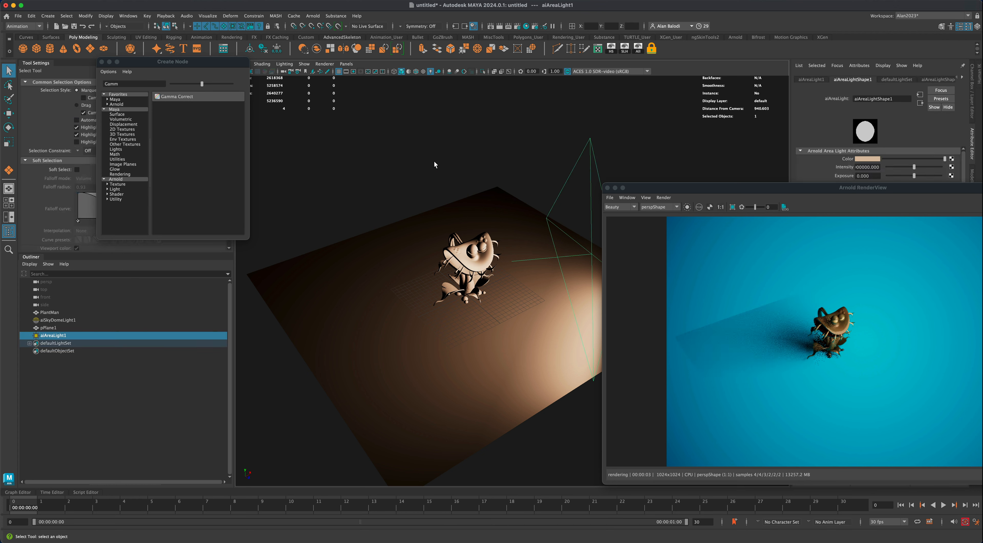
key(super+d)
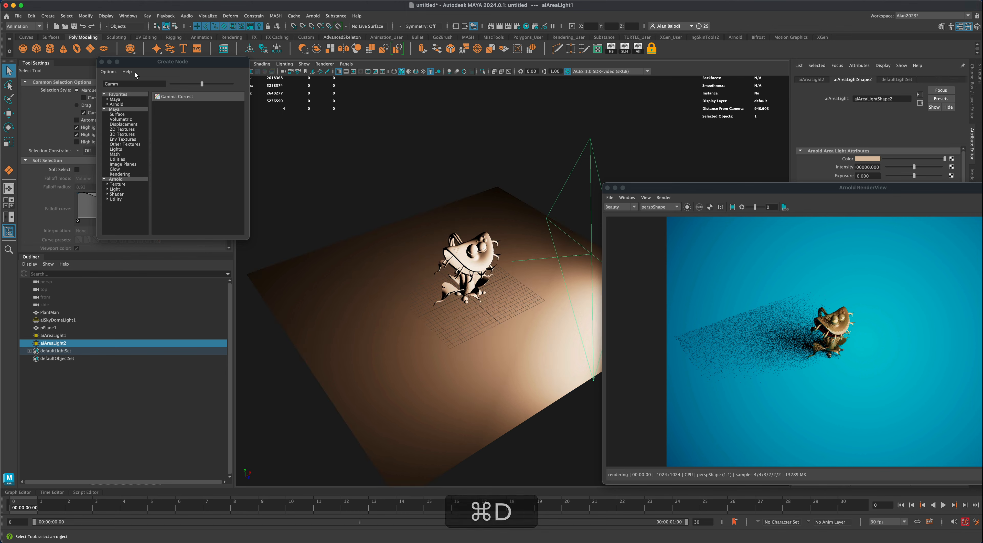
click(102, 62)
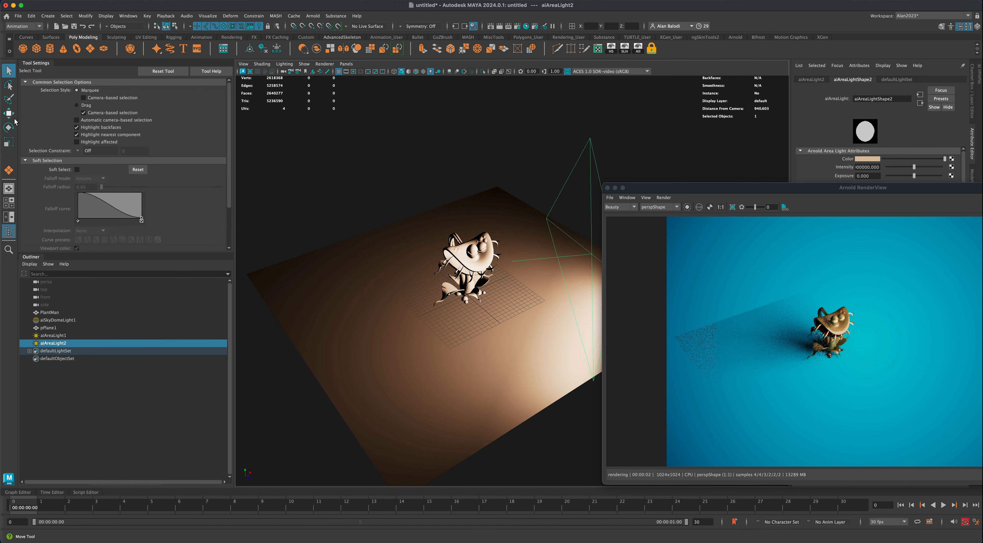
Rotate the duplicated area light in World orientation to about -43° around Y so it faces the character from the opposite side.
click(9, 127)
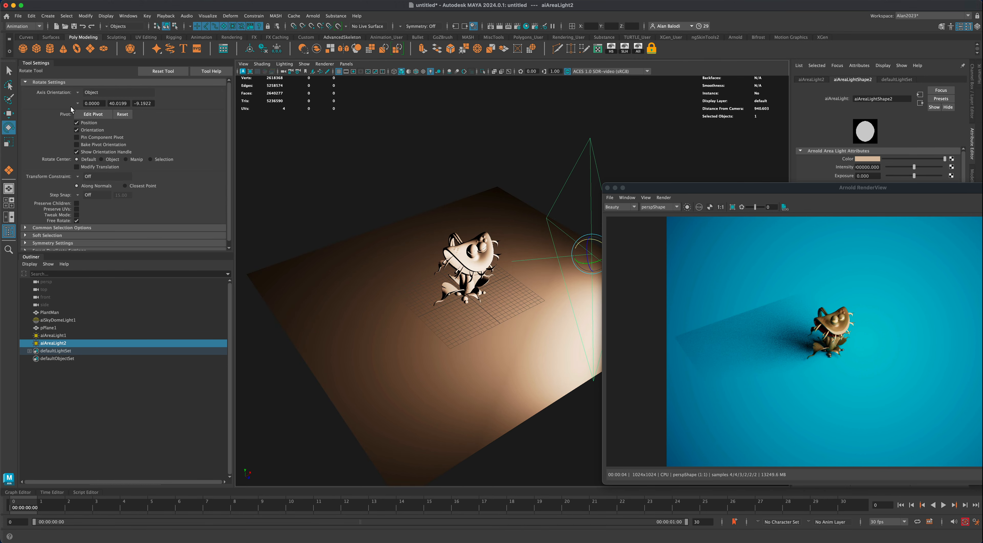
click(77, 93)
click(94, 101)
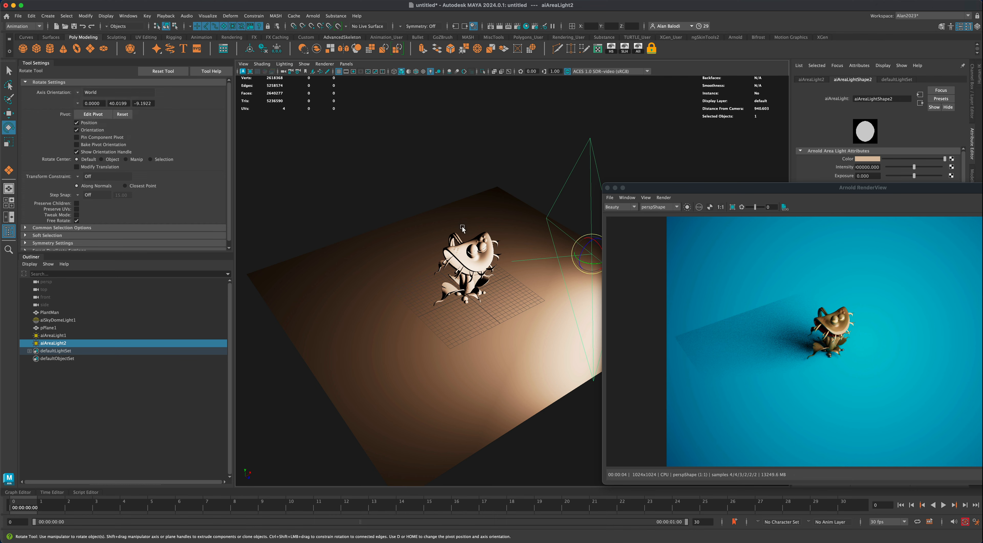
drag(590, 265, 558, 259)
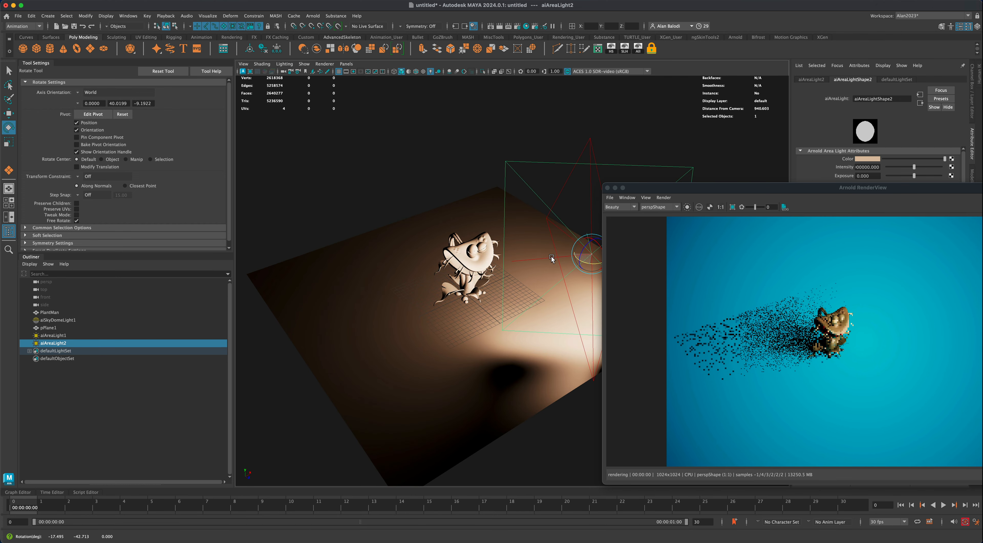
Position the second area light in front of the character on the opposite side, at about -255, 256, 260.
click(9, 113)
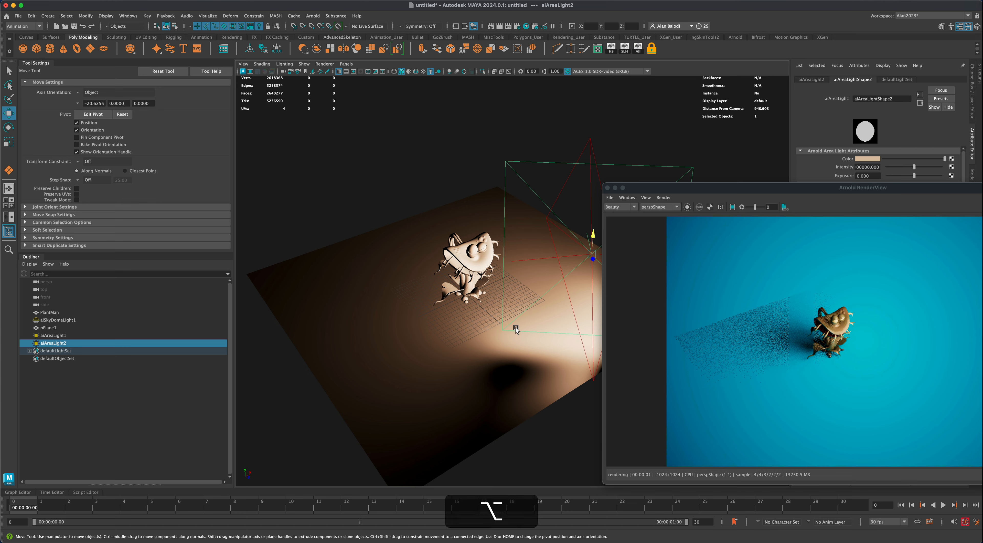
alt+middle_drag(516, 329, 472, 325)
drag(556, 252, 394, 333)
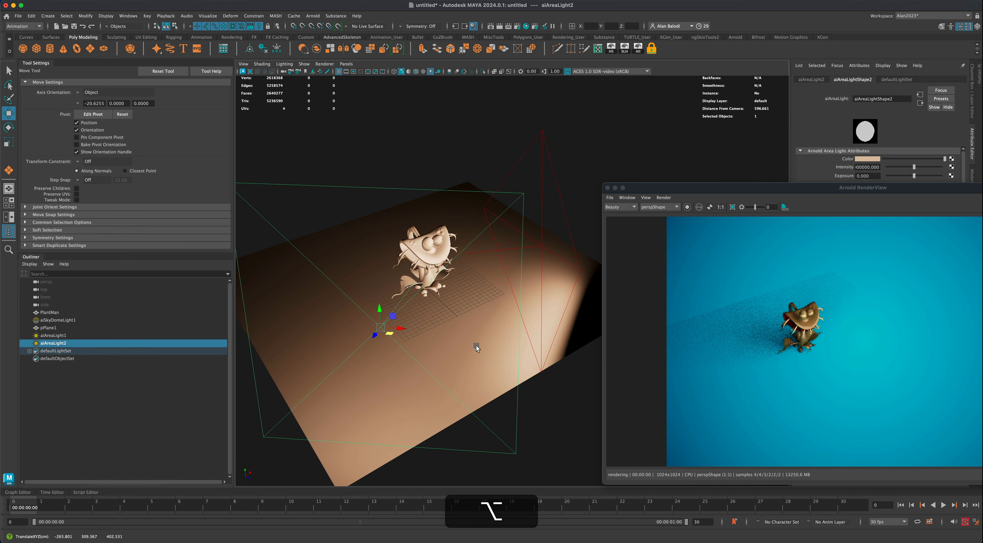
alt+drag(478, 344, 472, 345)
alt+middle_drag(419, 324, 449, 324)
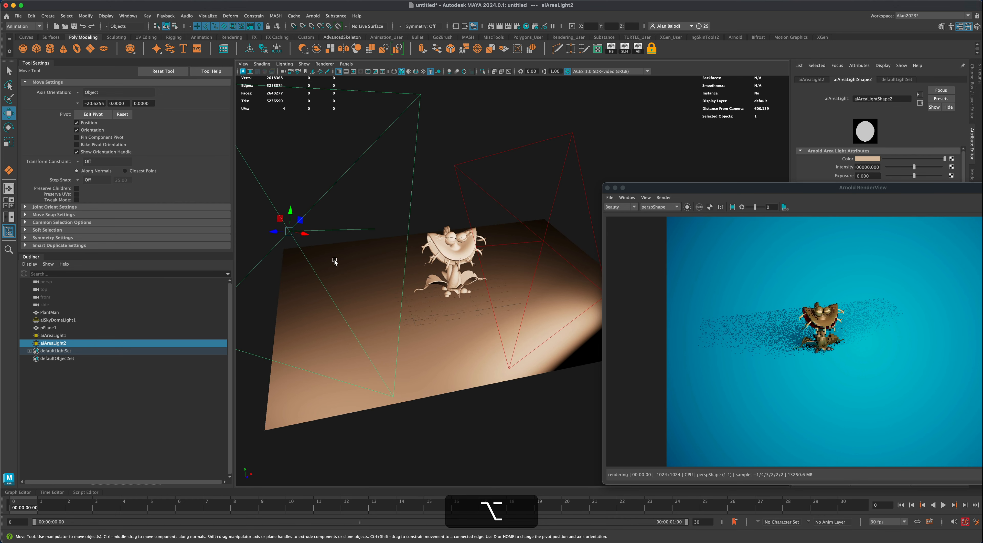
drag(292, 218, 319, 258)
alt+drag(455, 289, 472, 315)
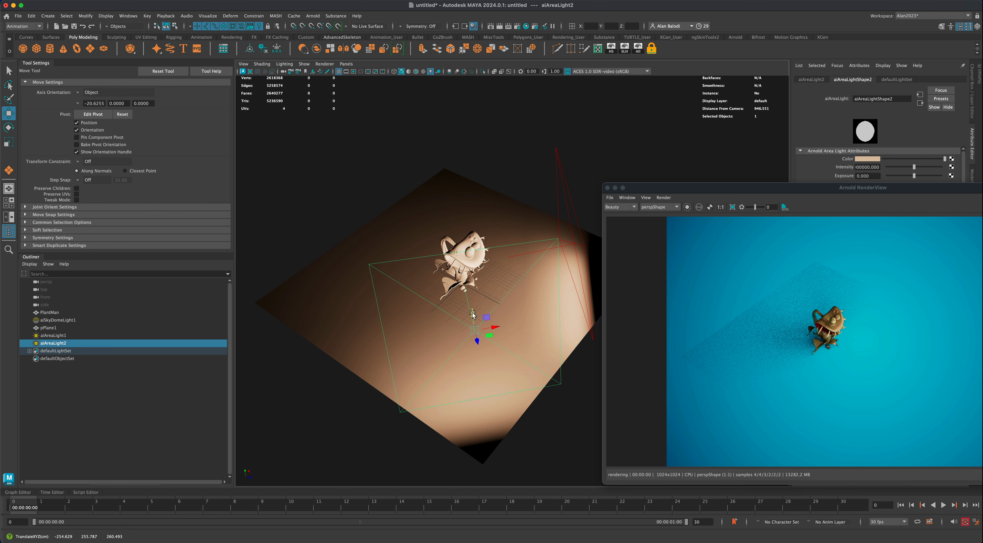
Duplicate the second area light and activate the Rotate tool for the copy.
key(super+d)
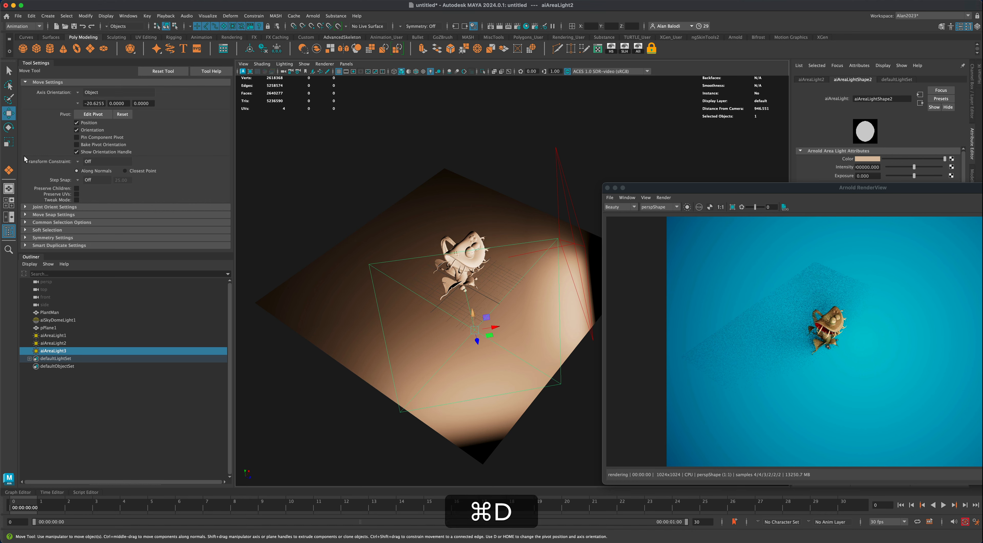
click(9, 127)
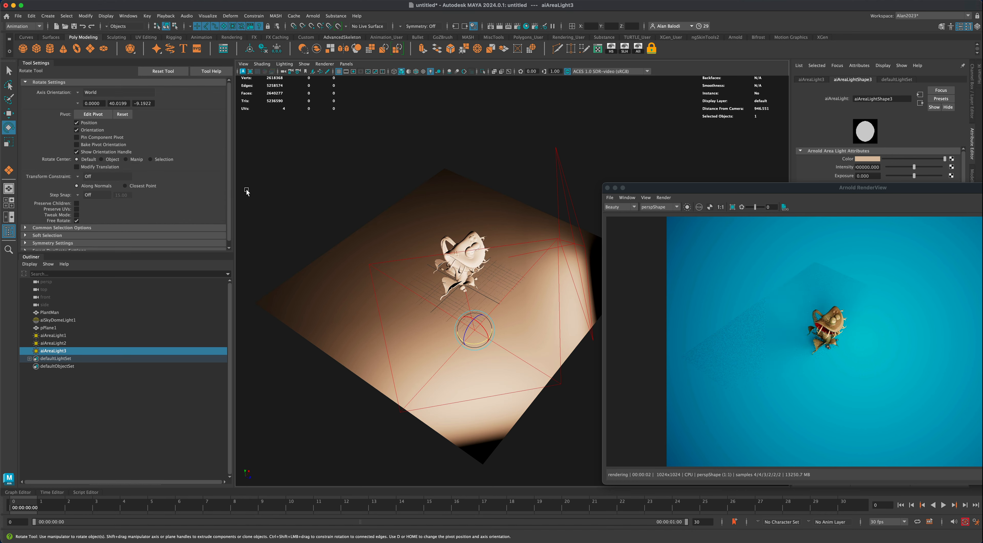
mouse_move(480, 344)
mouse_down()
mouse_move(402, 329)
mouse_move(458, 341)
mouse_up()
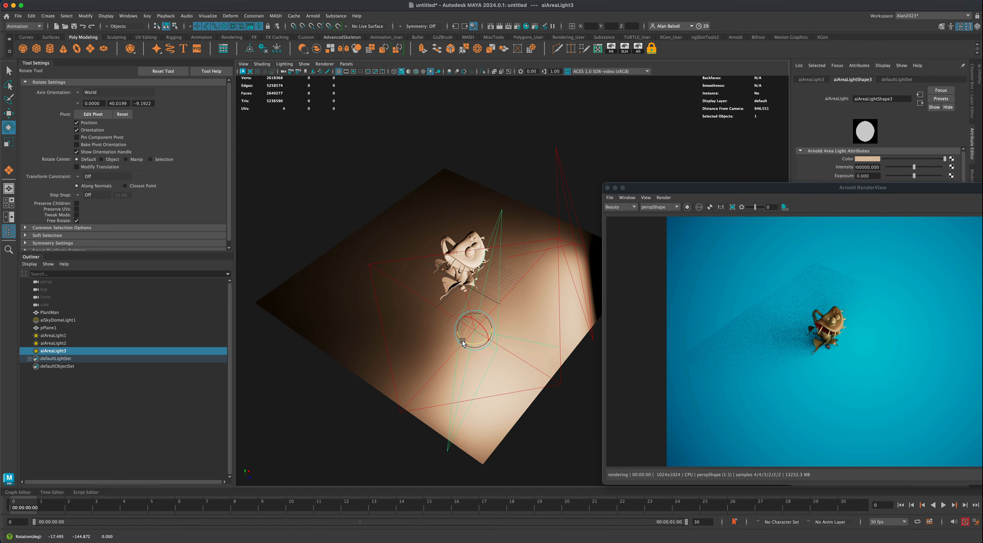
key(super+z)
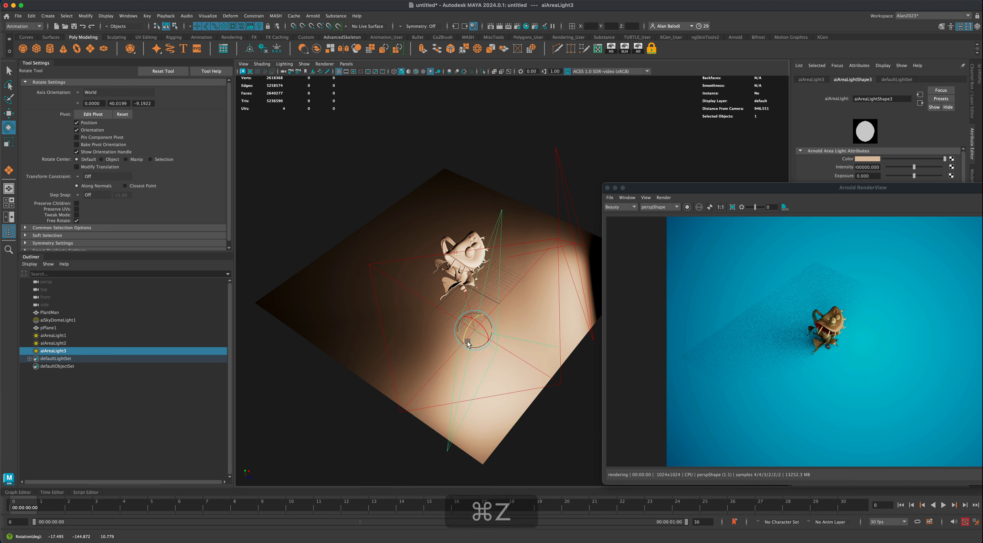
key(super+z)
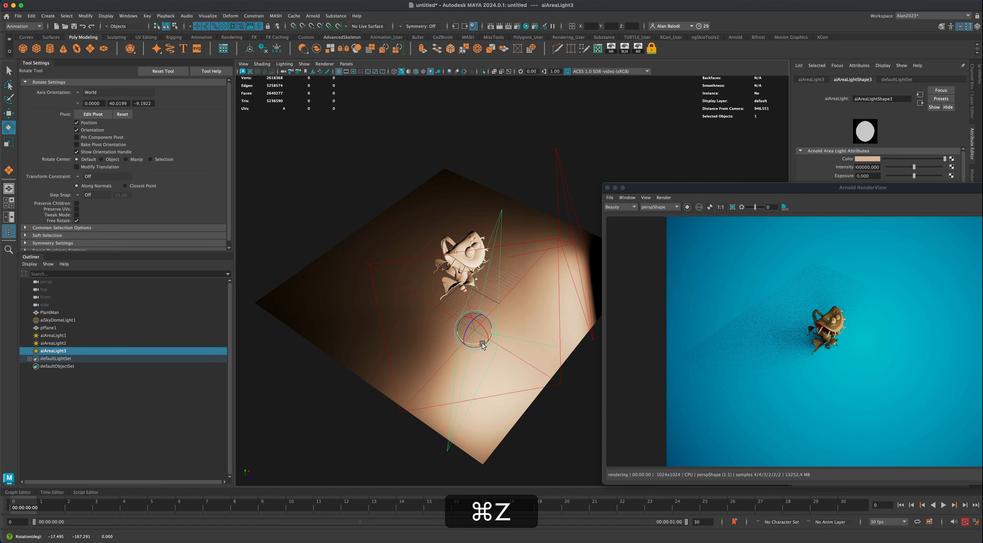
key(super+z)
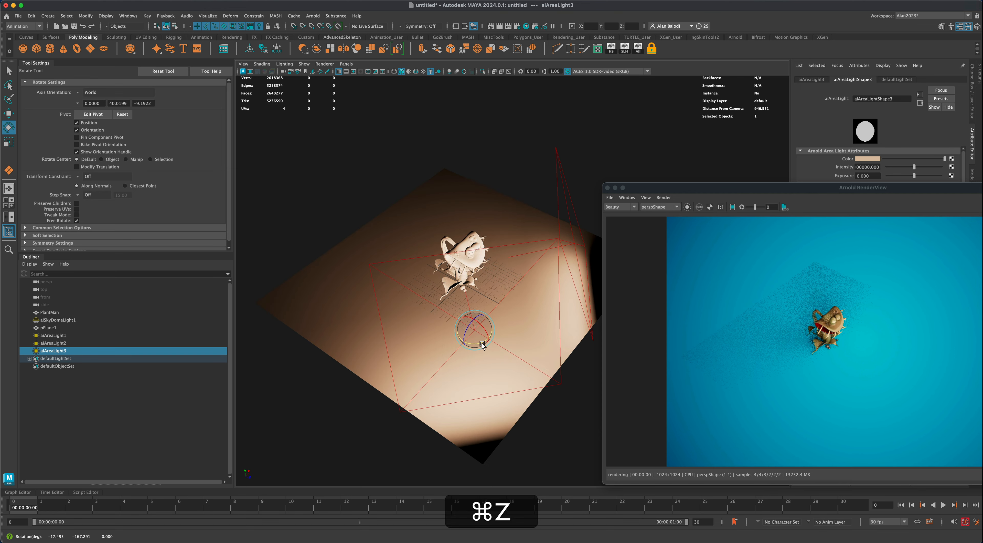
Rotate the third area light to about -147° around Y and move it in World orientation behind and above the character.
drag(482, 344, 423, 336)
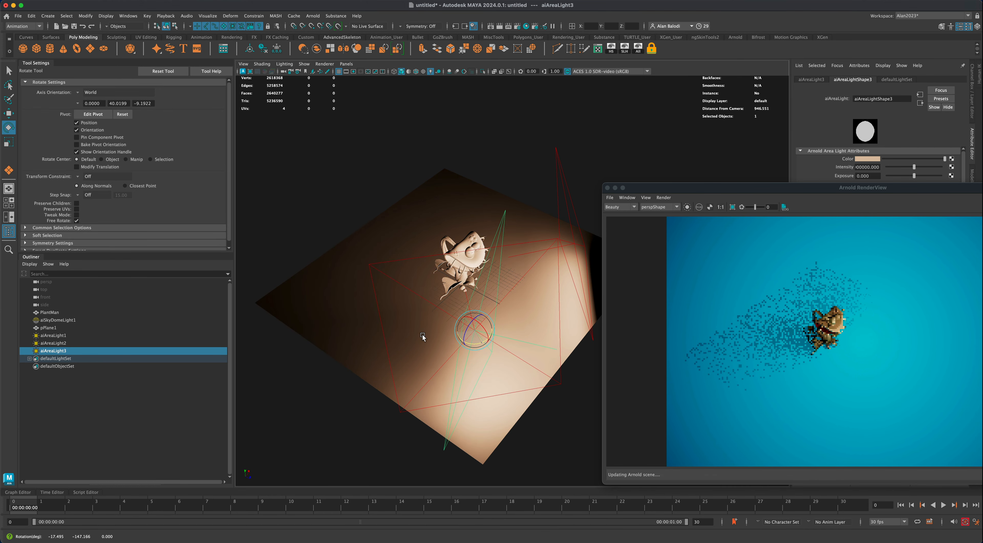
click(7, 113)
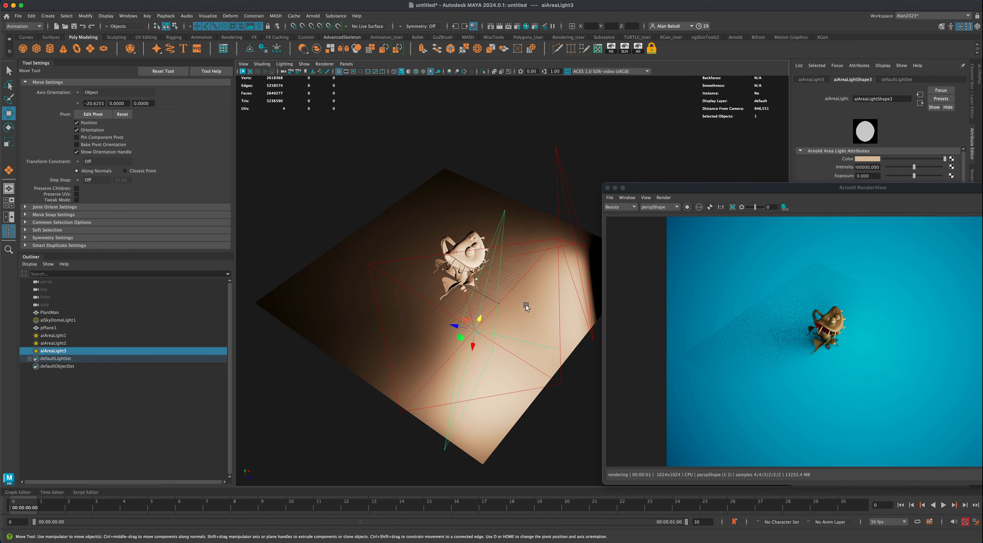
click(79, 93)
click(100, 111)
drag(503, 331, 382, 225)
alt+drag(405, 303, 467, 284)
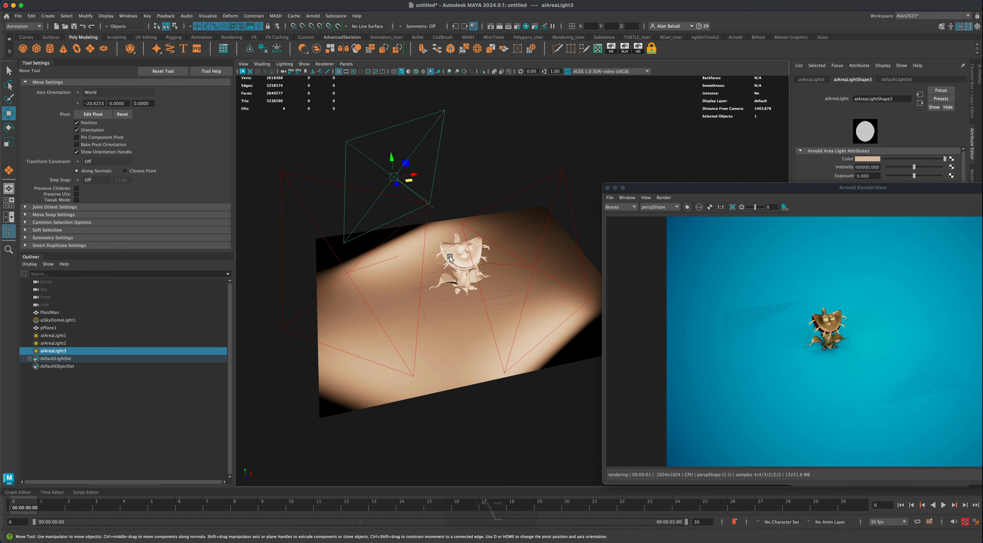
Examine the three-light setup on the character from a close three-quarter angle in the render.
alt+drag(451, 234, 455, 255)
scroll(472, 321, up, 4)
alt+drag(472, 321, 525, 303)
scroll(486, 311, up, 3)
scroll(514, 314, up, 4)
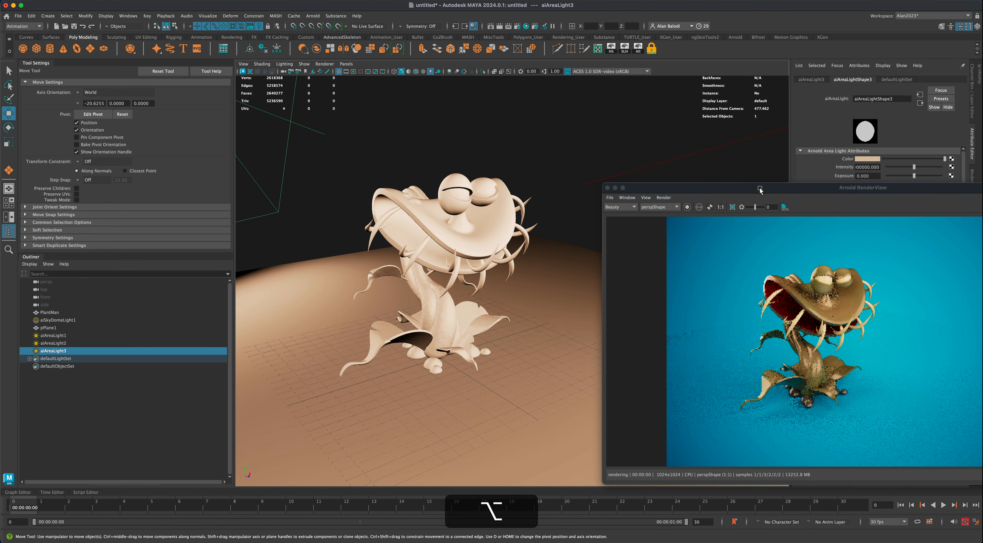
drag(760, 190, 186, 173)
Change the second area light's color in the Light Editor to a saturated cyan, hue about 194 and saturation about 0.88.
click(544, 26)
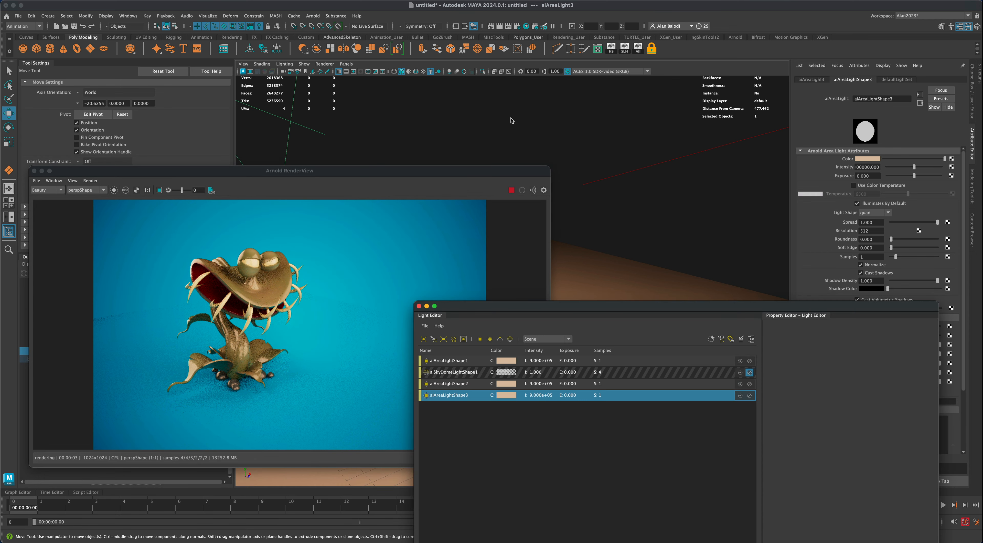
drag(525, 305, 621, 268)
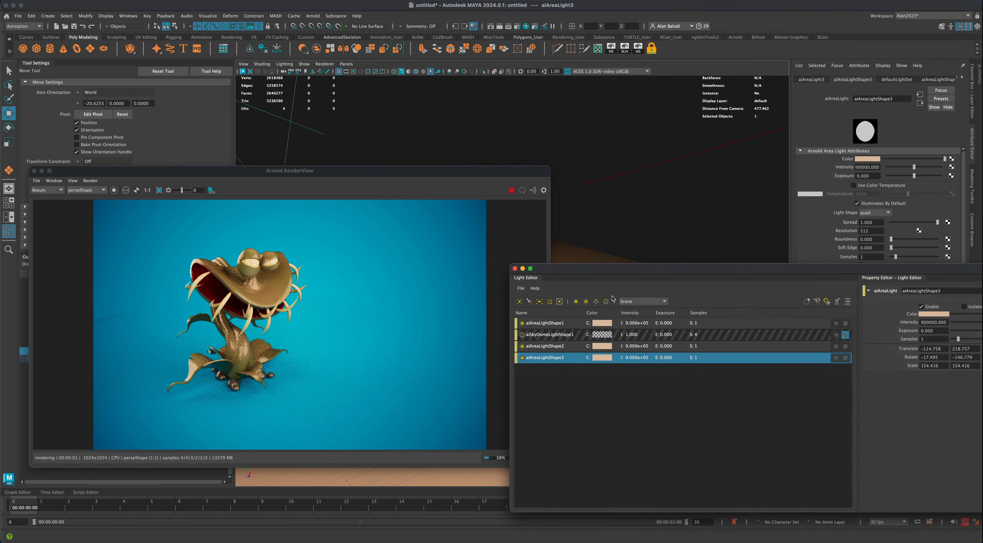
click(558, 323)
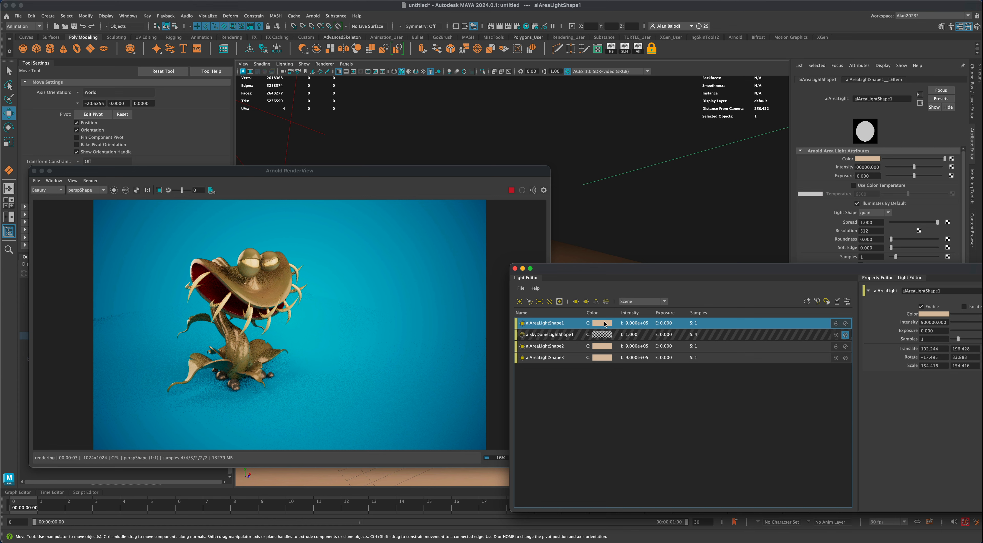
click(563, 346)
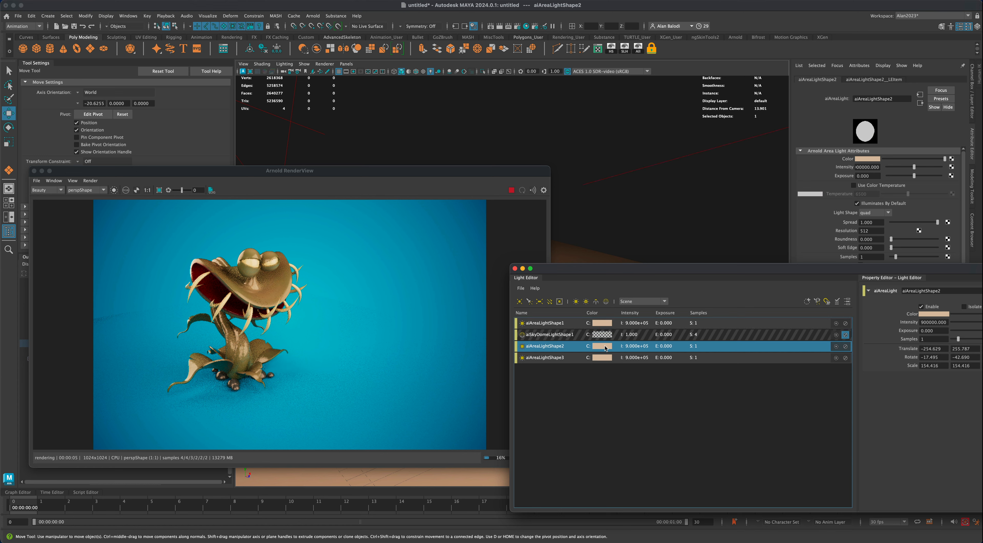
click(927, 319)
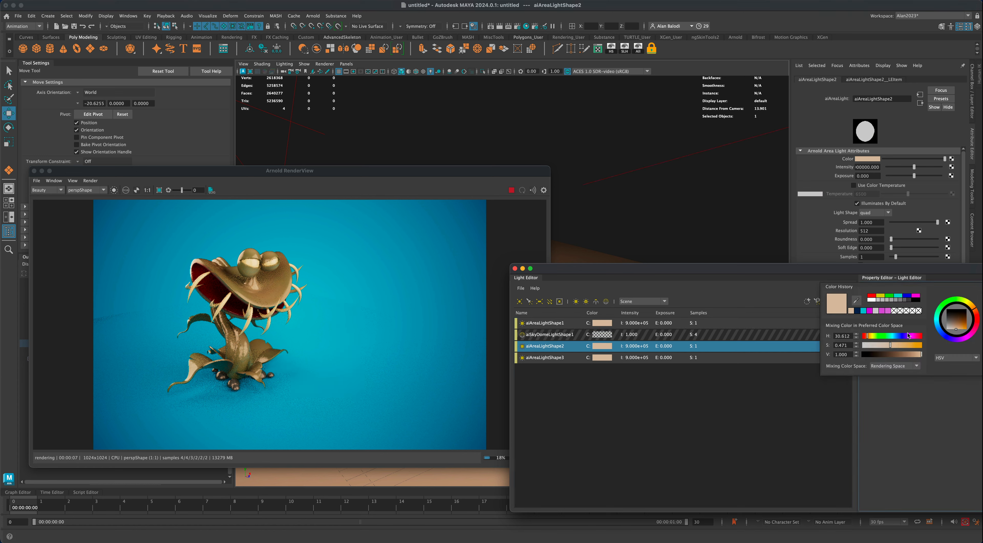
drag(901, 337, 895, 337)
drag(957, 329, 964, 331)
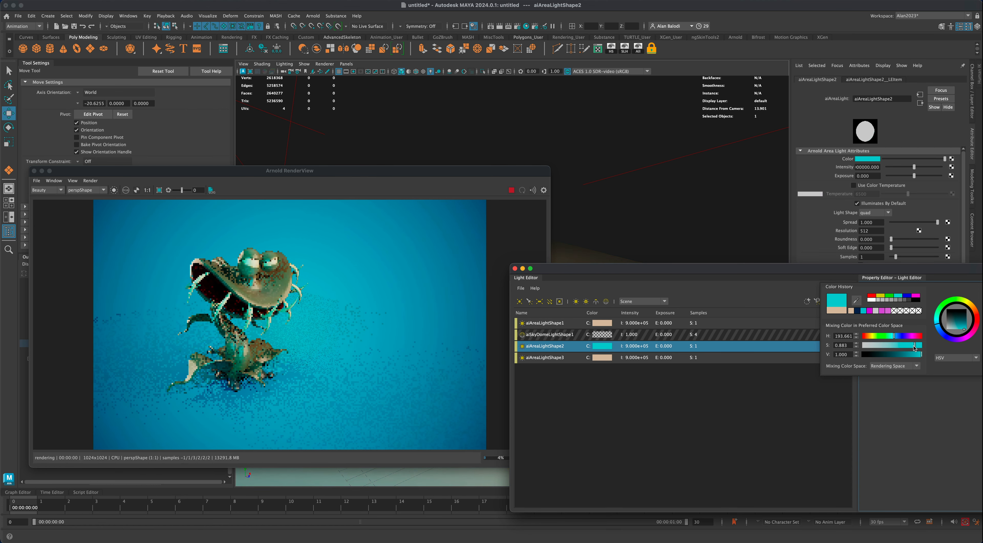
Shift the second area light's color toward blue, to a hue of about 201 and saturation of about 0.65.
drag(894, 337, 896, 337)
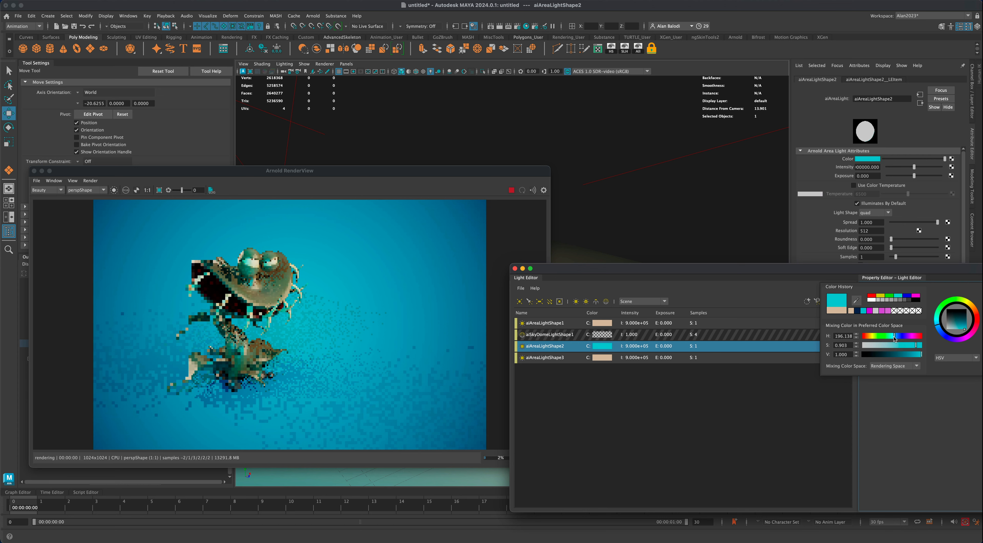
drag(964, 330, 959, 331)
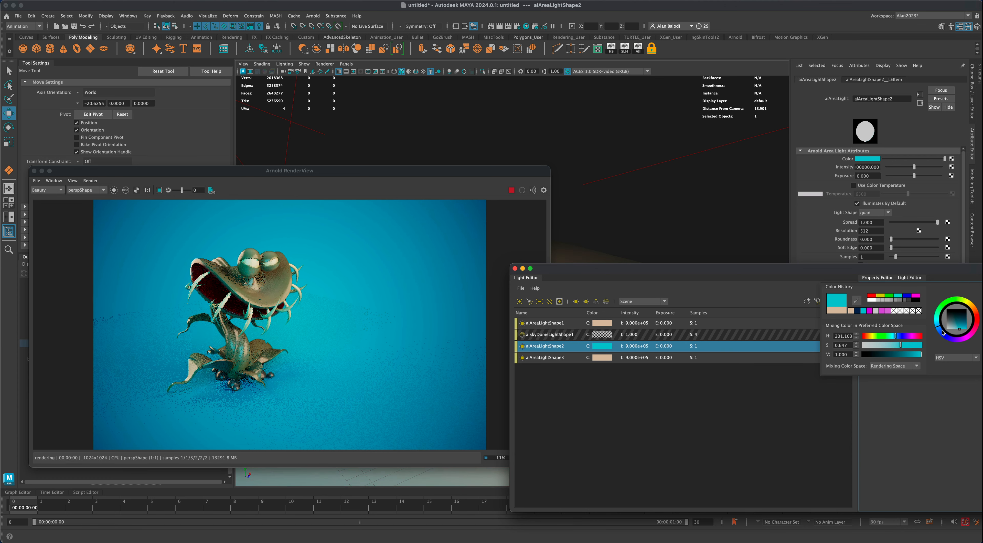
Change the third area light's color to a near-white grey and lower its intensity to about 517365.
click(600, 360)
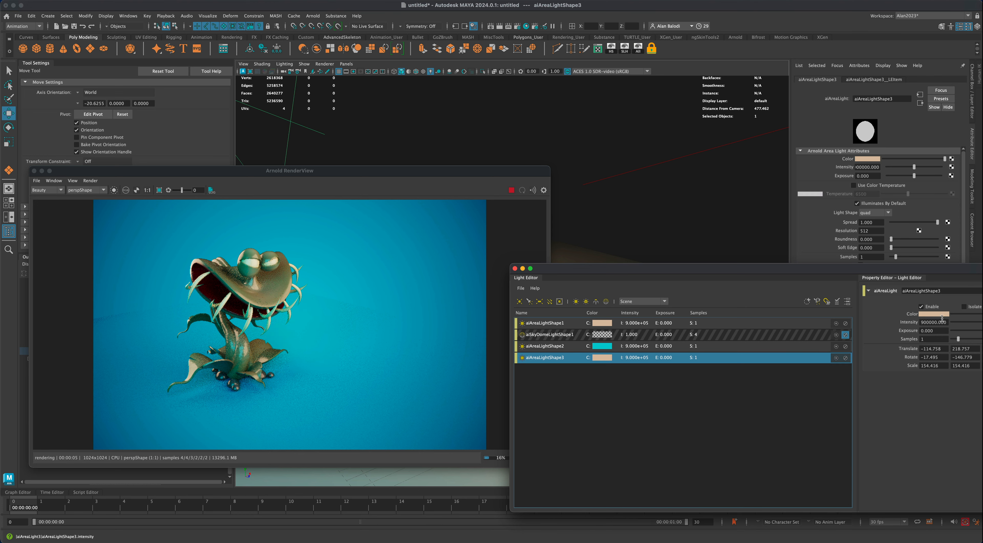
click(940, 317)
drag(952, 317, 947, 328)
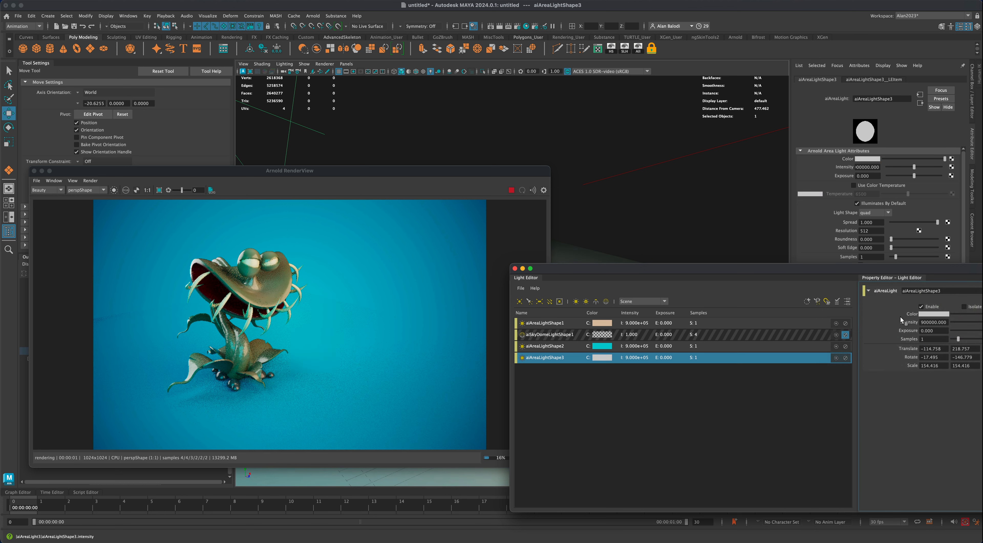
click(921, 307)
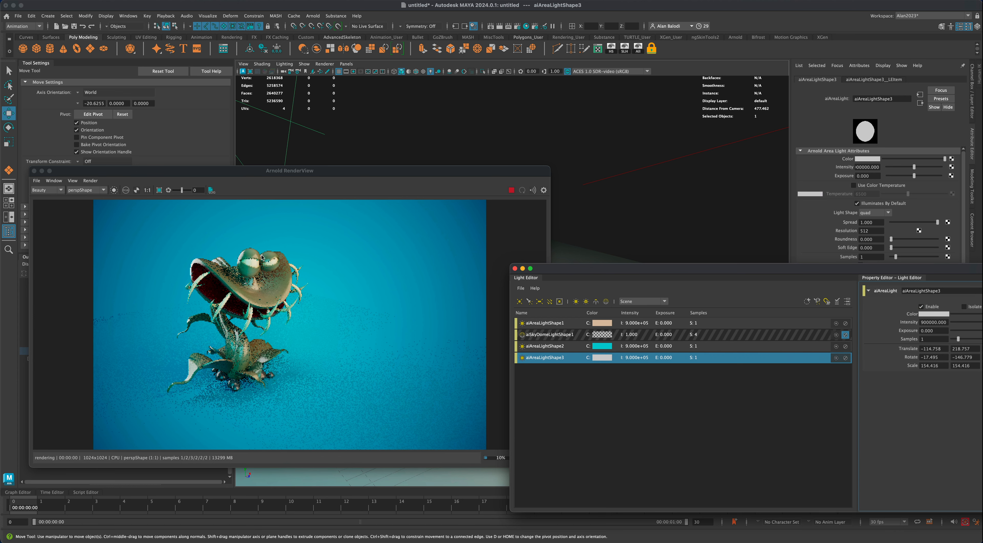
drag(722, 267, 612, 246)
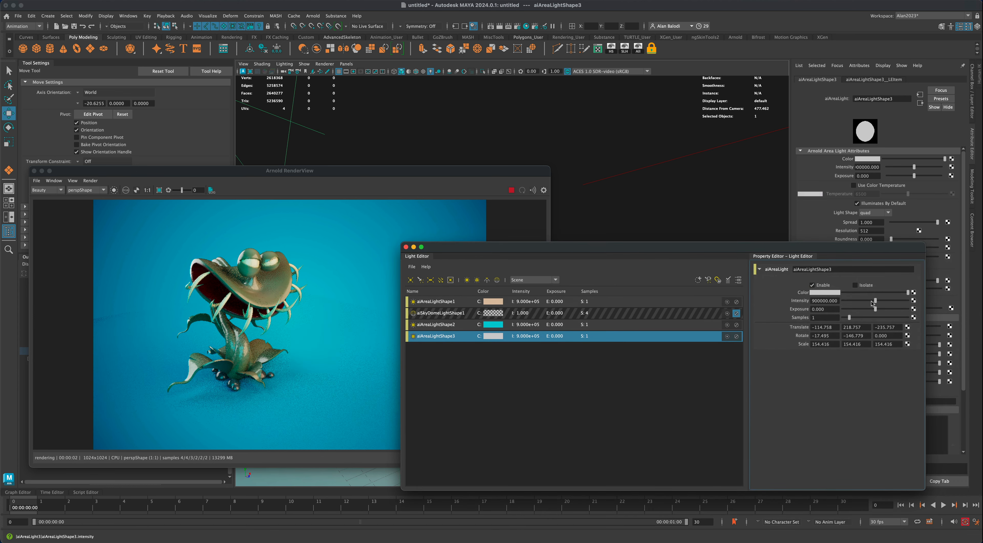
drag(875, 302, 861, 301)
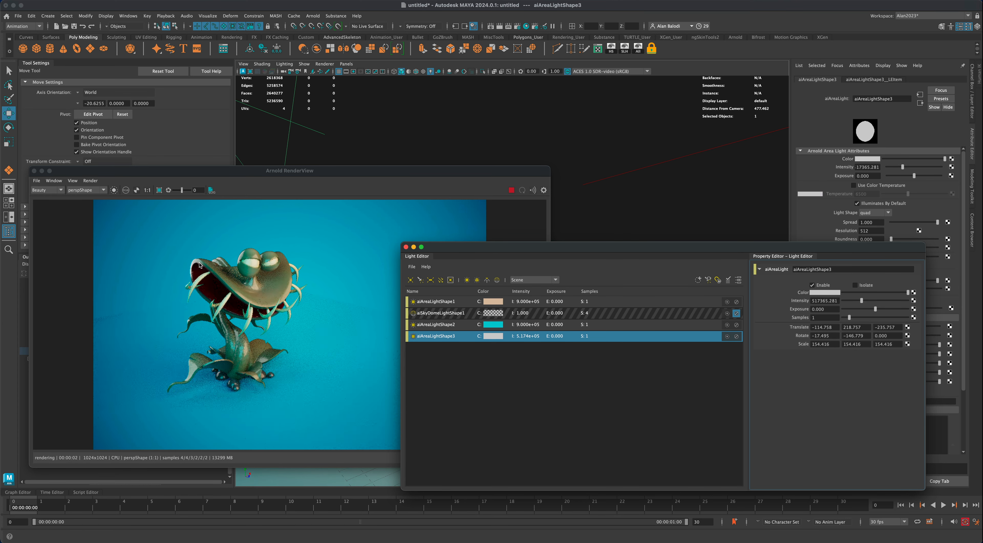
Enable the sky dome light and lower its intensity to 0.419.
click(450, 315)
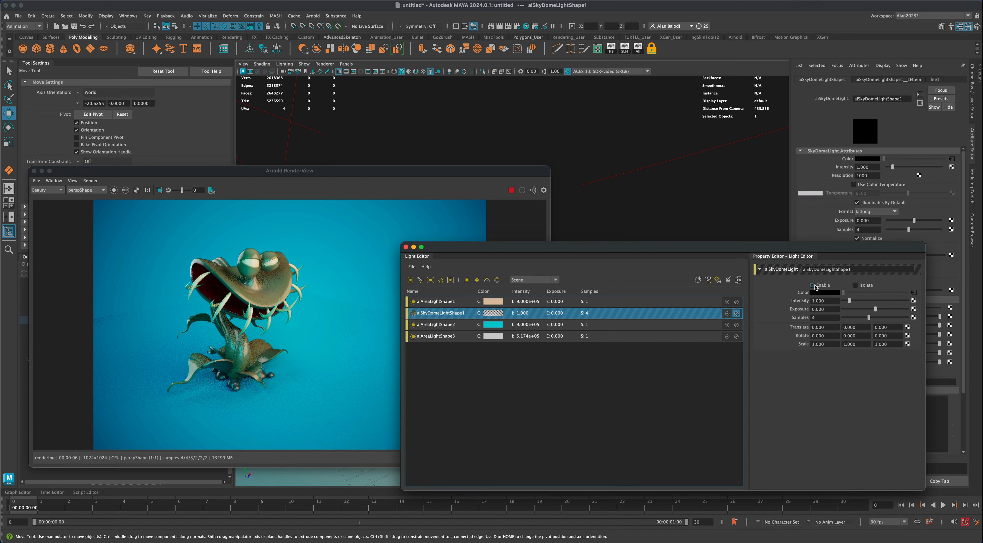
click(813, 285)
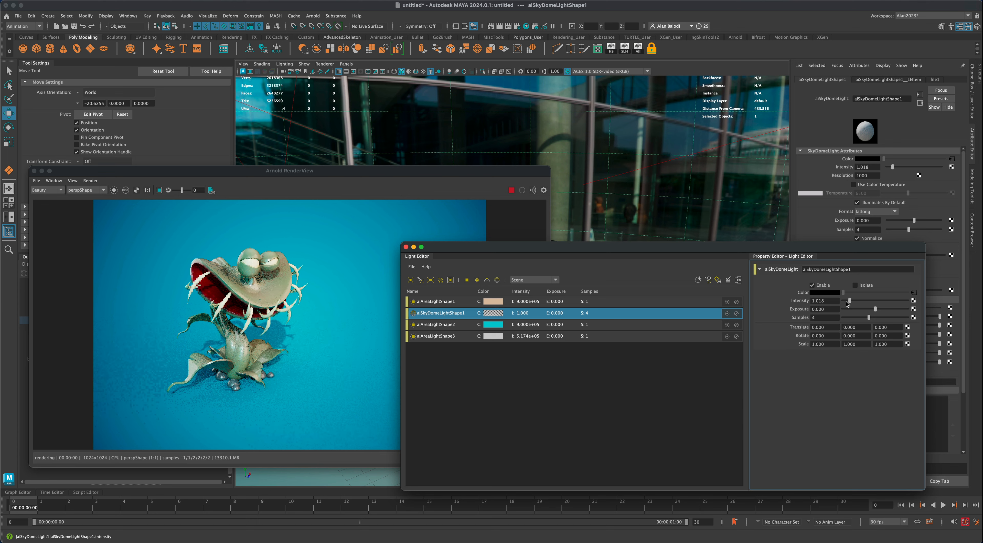
drag(846, 304, 846, 303)
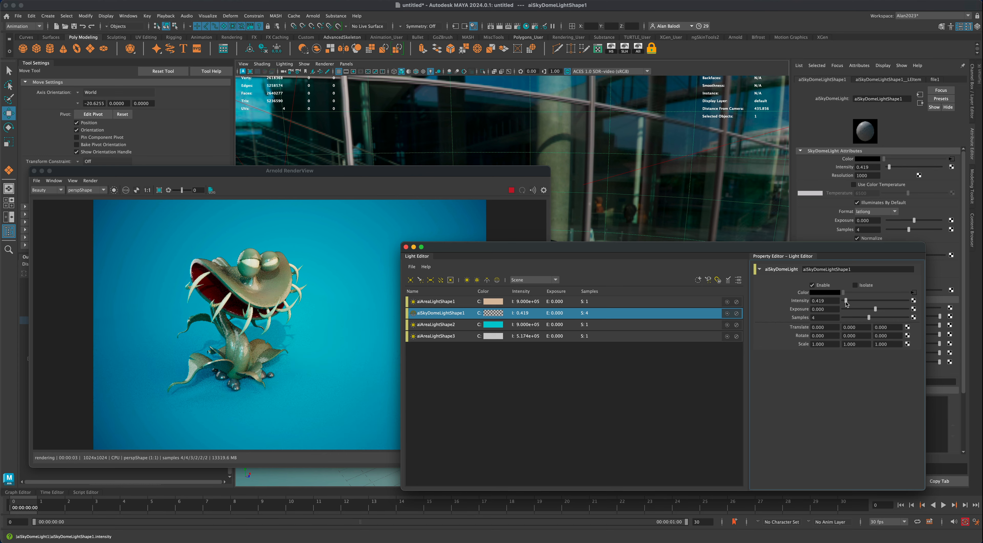
Raise the specular roughness of the plant character's aiPlantMan material to 0.430.
drag(547, 248, 664, 320)
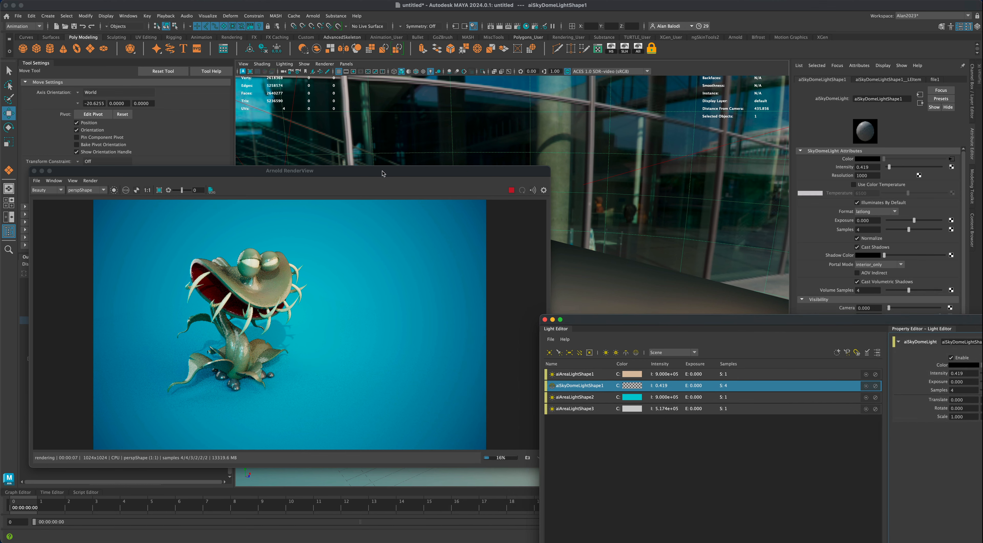
drag(384, 174, 273, 164)
right_click(495, 233)
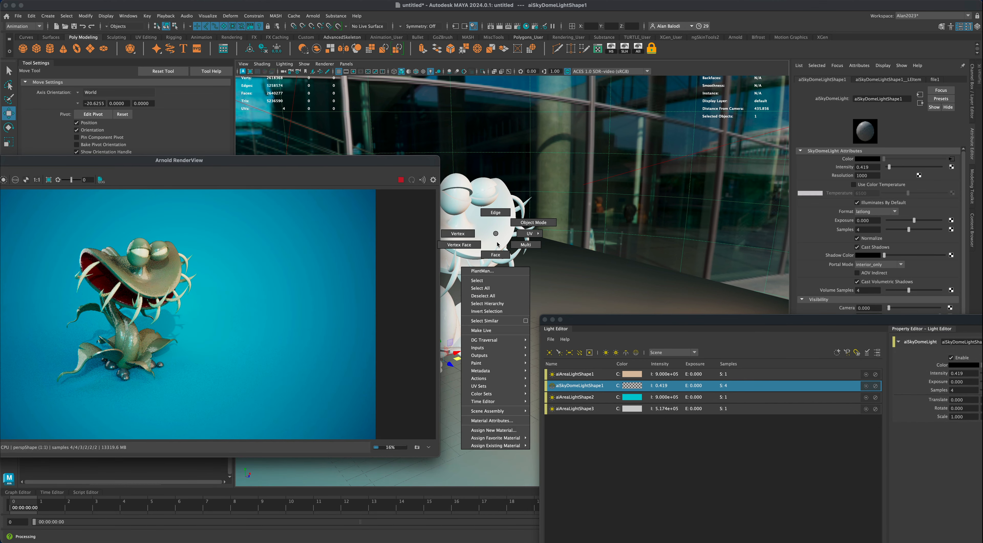
click(506, 421)
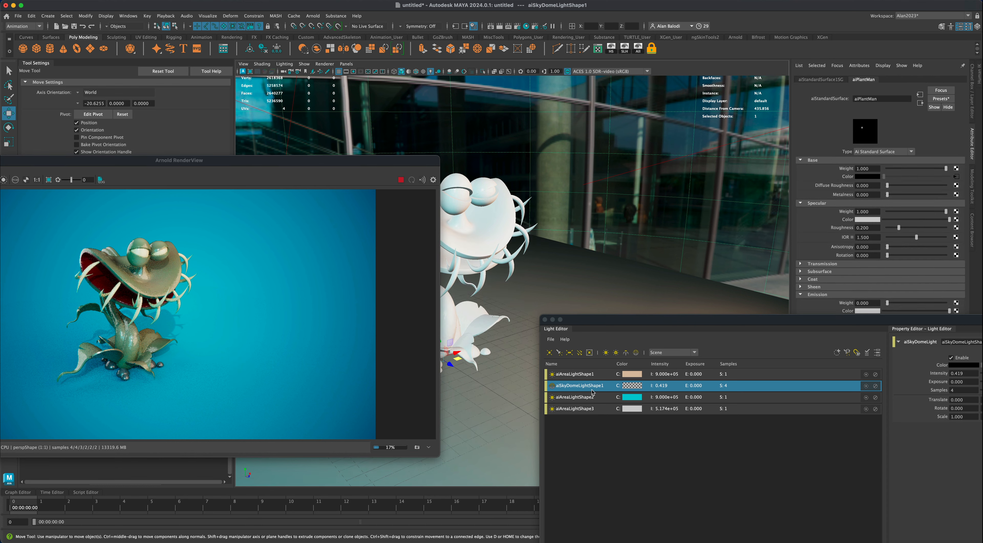
drag(900, 229, 912, 230)
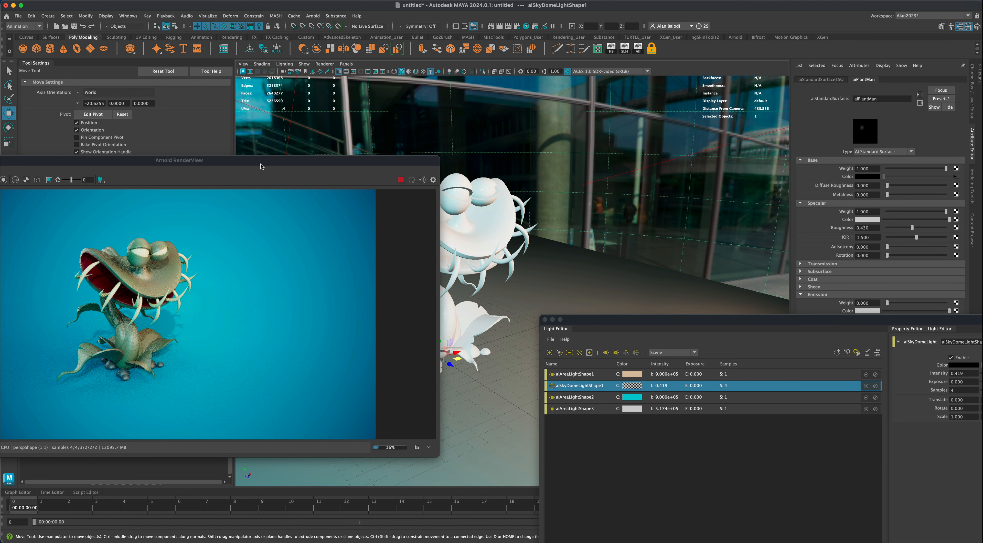
Frame the character more closely in the render and lower the first area light's intensity to about 441918.
drag(262, 166, 303, 162)
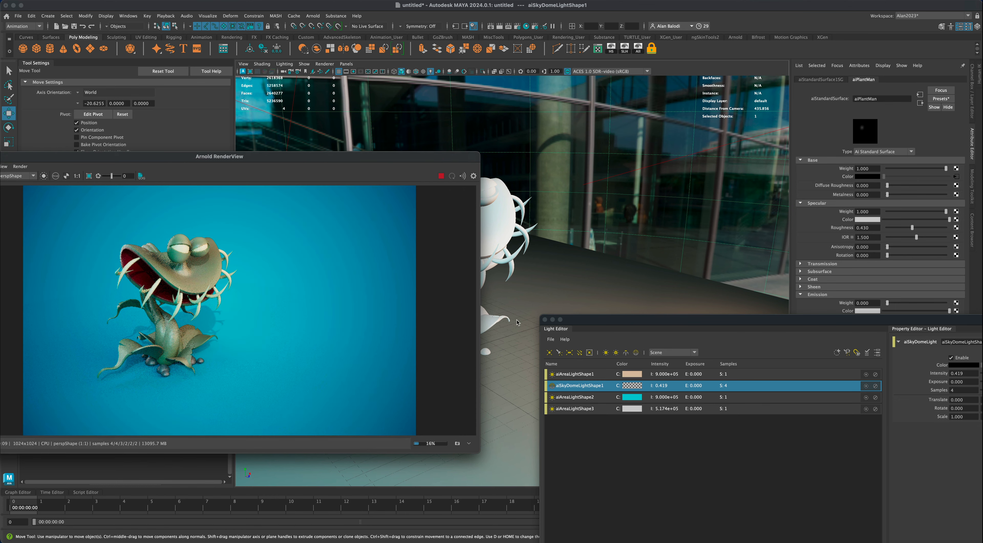
drag(582, 320, 623, 310)
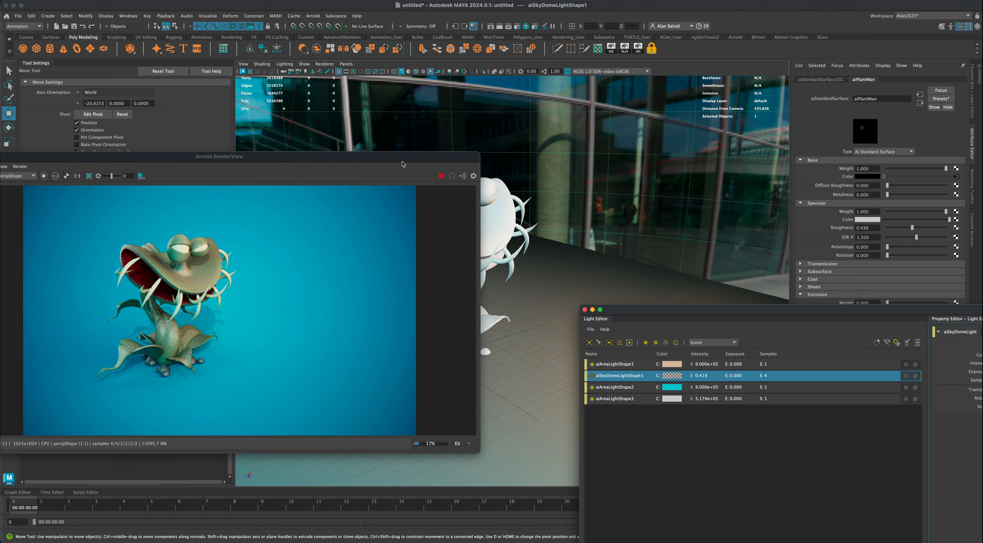
scroll(513, 246, up, 5)
alt+middle_drag(550, 250, 571, 260)
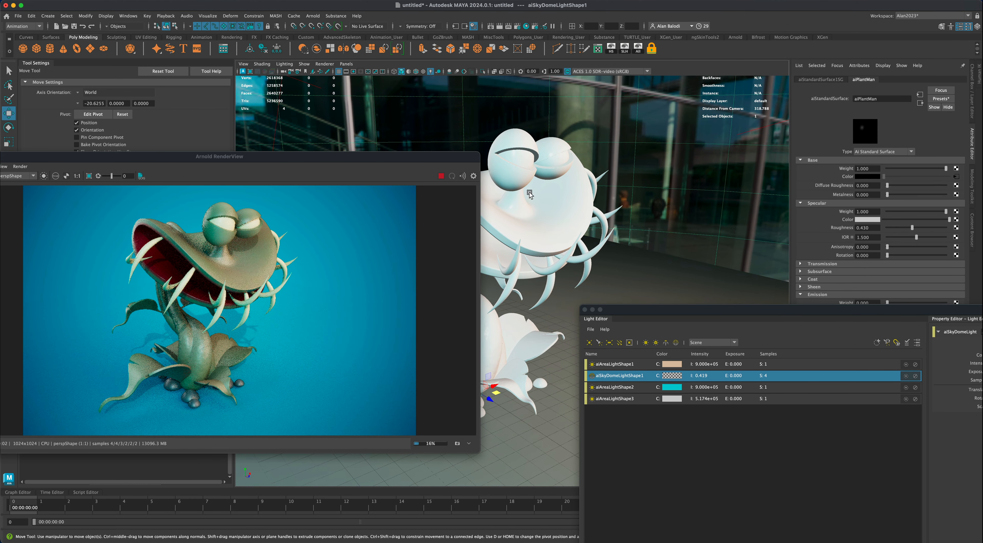
click(624, 365)
drag(651, 316, 552, 261)
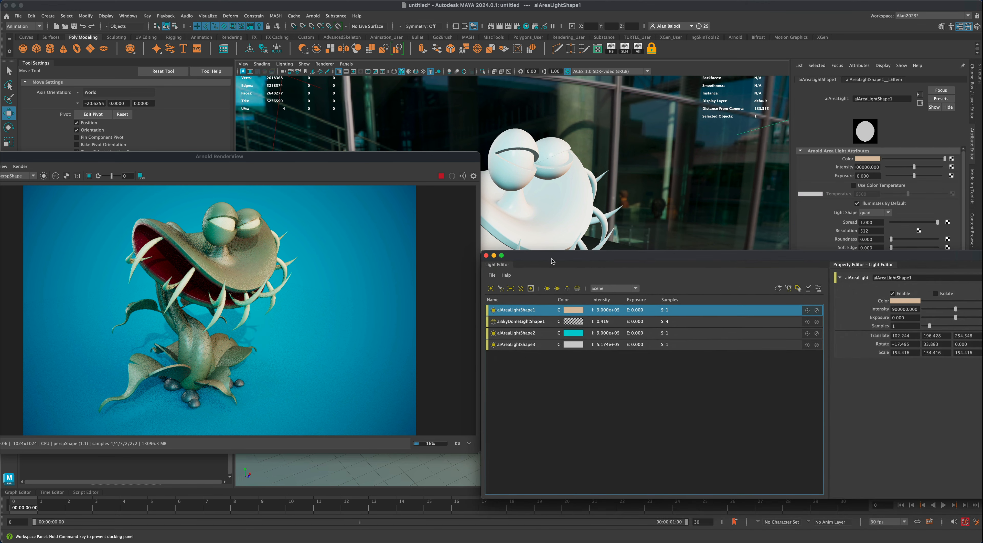
drag(893, 256, 864, 258)
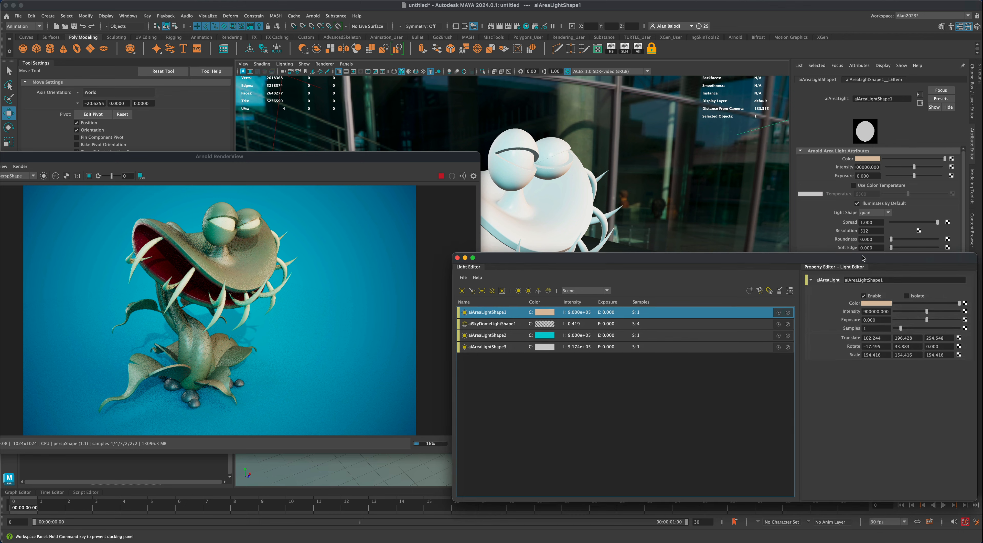
drag(928, 311, 911, 312)
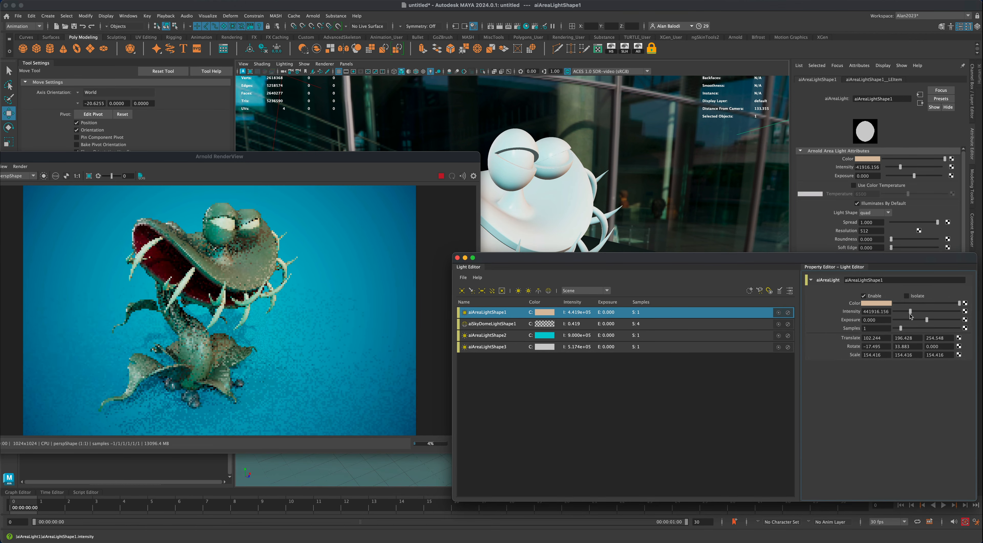
Lower the second area light's exposure to -0.868.
click(572, 336)
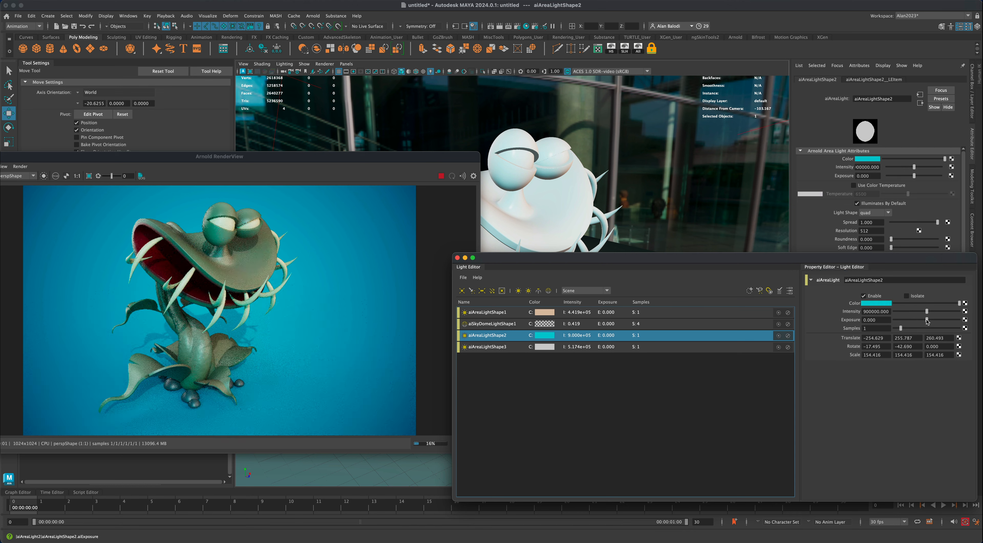
mouse_move(927, 320)
mouse_down()
mouse_move(940, 322)
mouse_move(903, 322)
mouse_move(921, 322)
mouse_up()
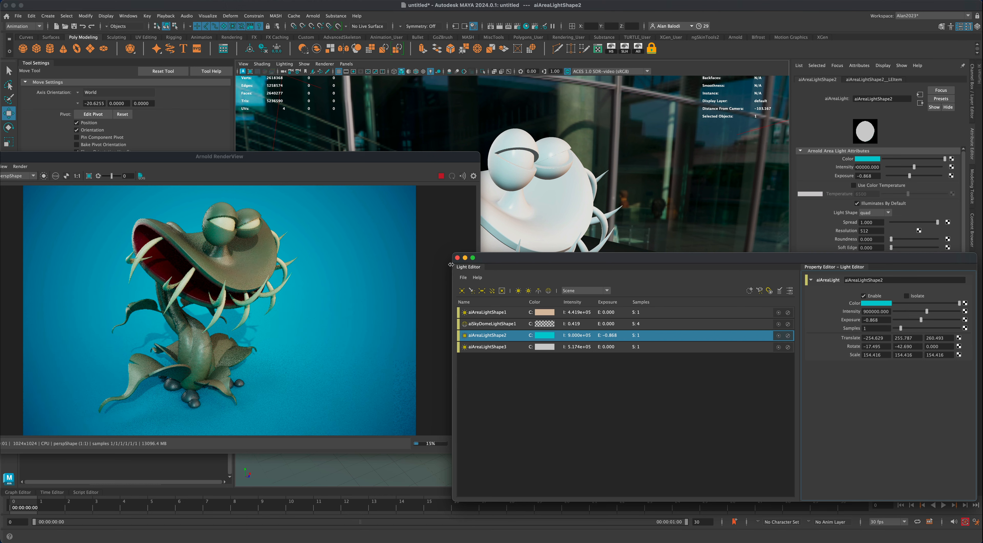
drag(492, 261, 577, 315)
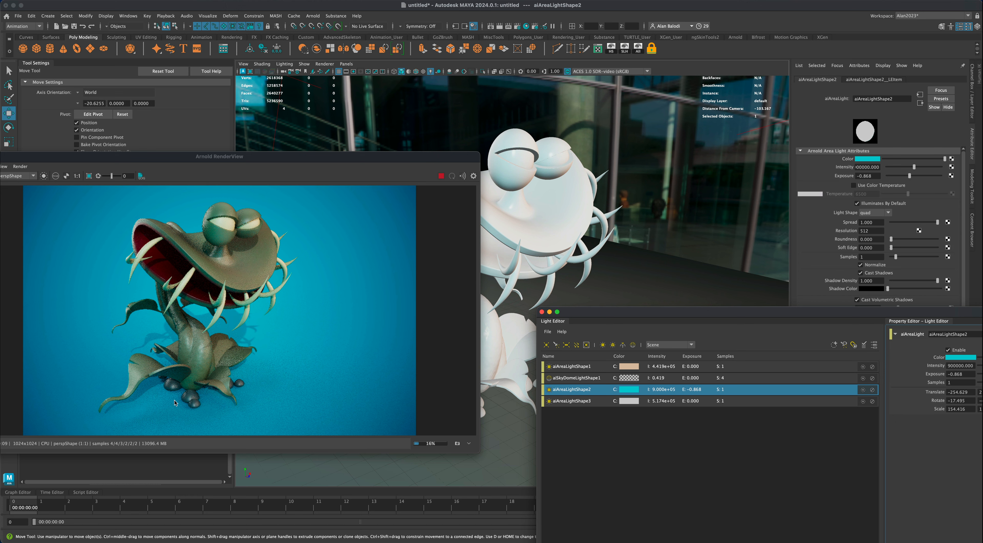
Select the faces of the stones around the plant's base and assign them a new aiStandardSurface material.
drag(575, 317, 643, 292)
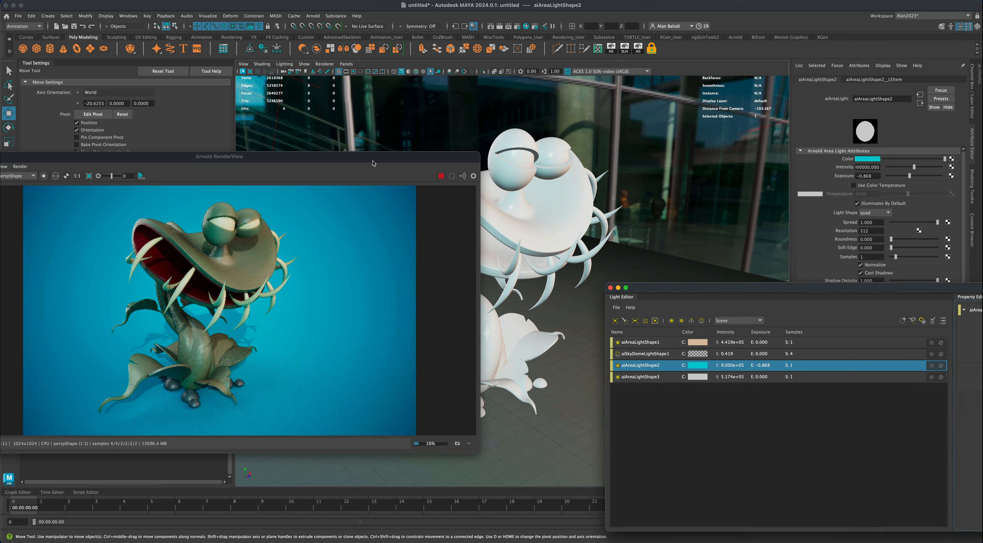
drag(373, 162, 259, 100)
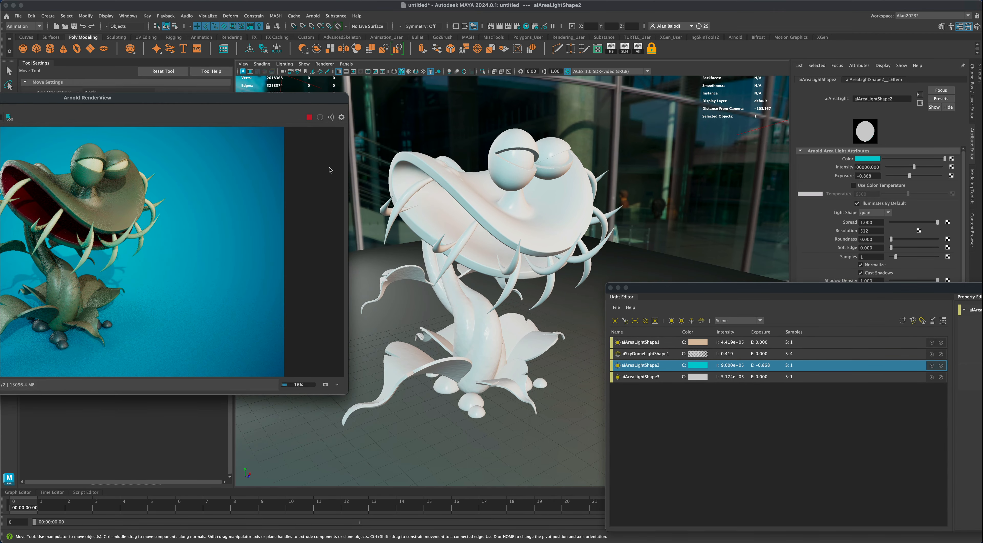
click(442, 389)
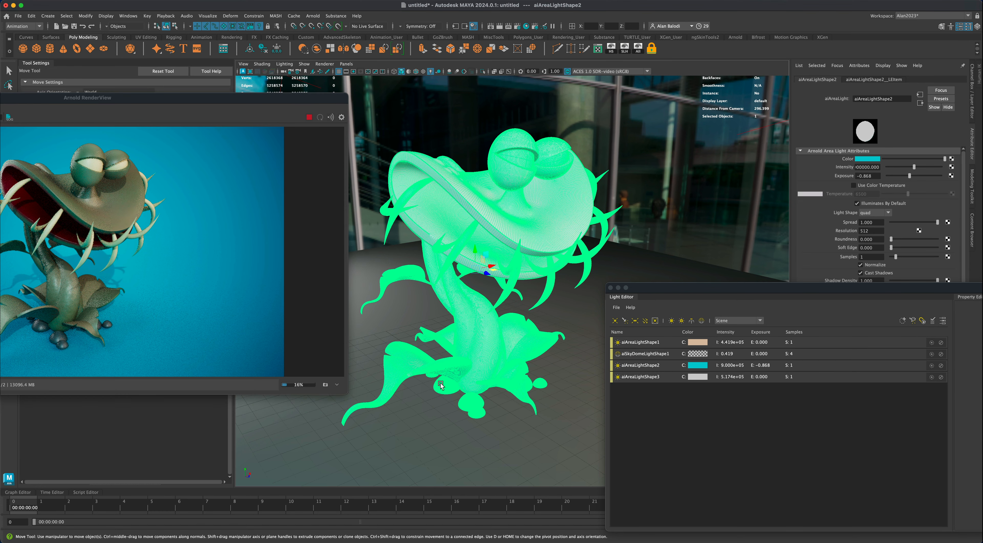
key(q)
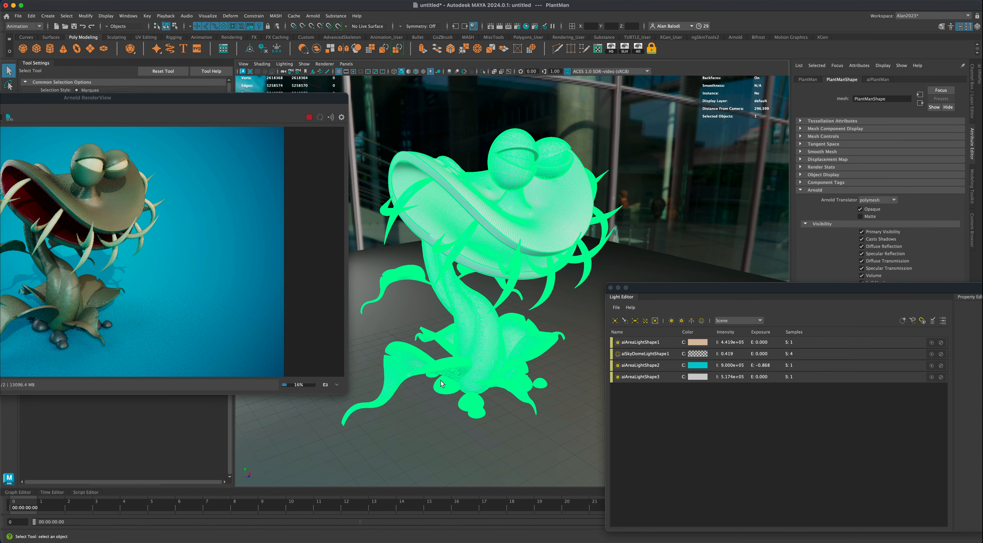
right_drag(441, 381, 441, 339)
shift+click(471, 402)
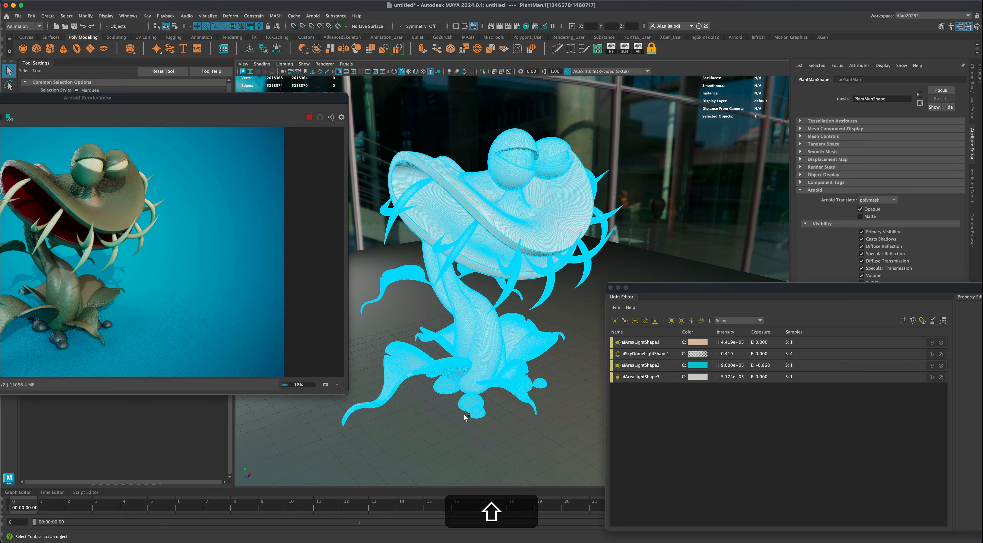
alt+shift+drag(443, 420, 507, 406)
alt+right_drag(507, 405, 480, 411)
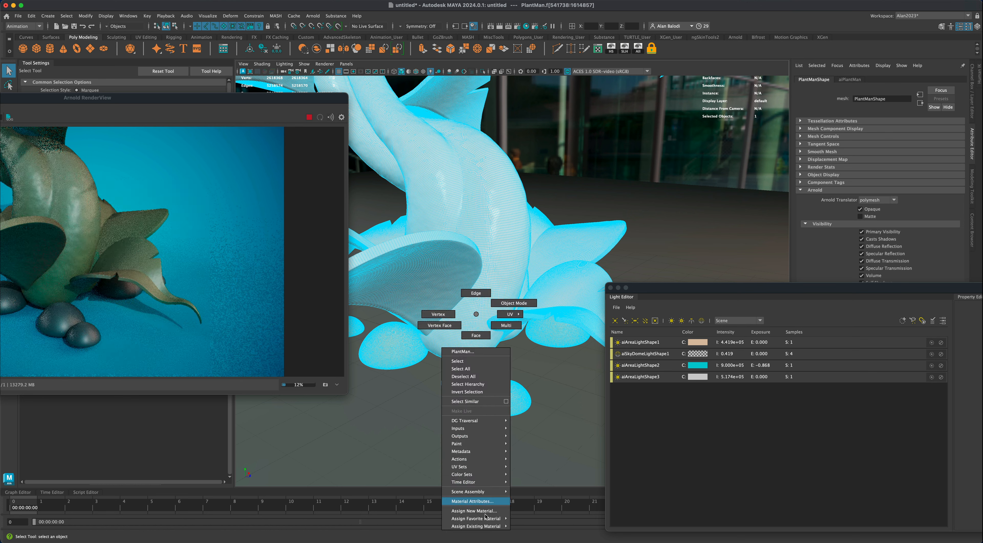
mouse_move(486, 520)
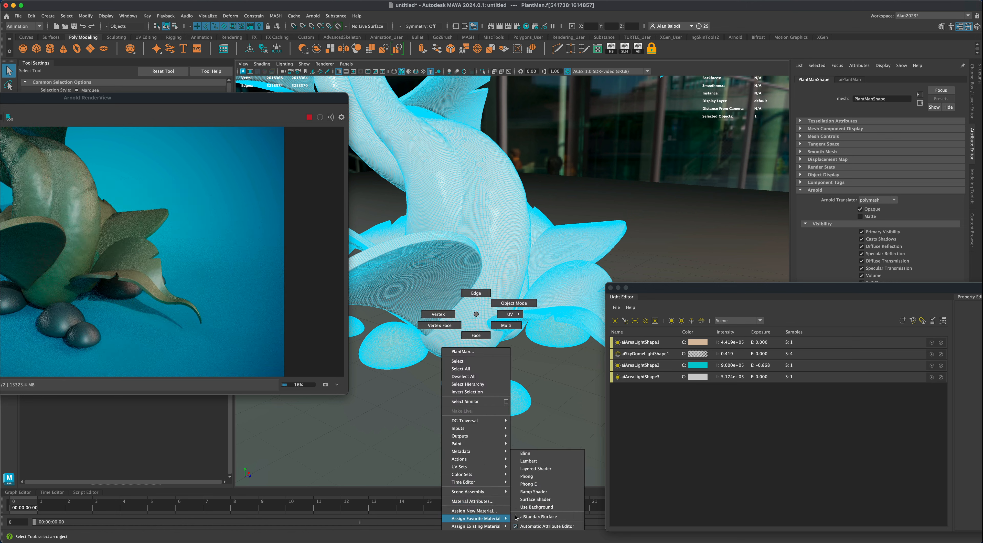
click(529, 516)
drag(649, 288, 694, 363)
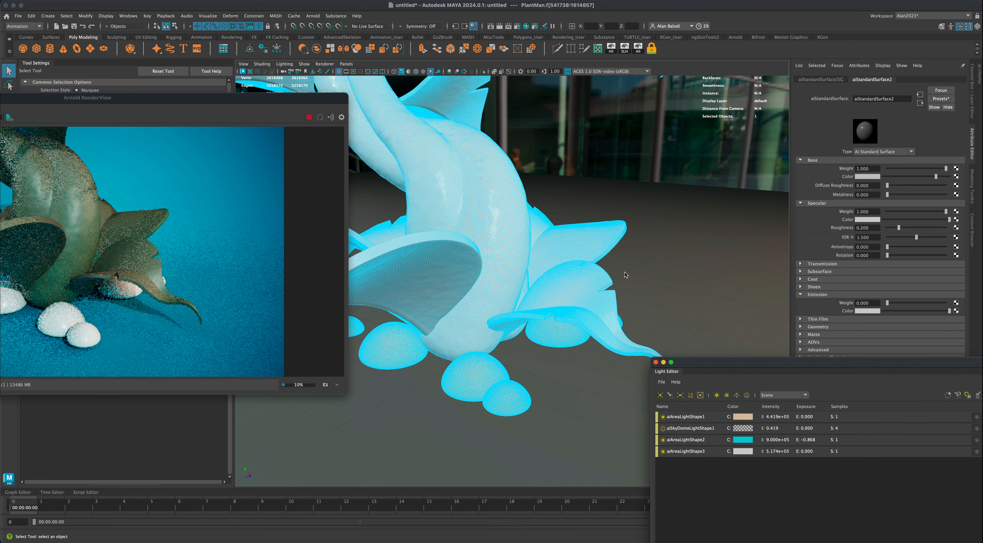
Open the material assigned to the stones around the plant's base and rename it aiRock.
click(576, 283)
drag(265, 103, 278, 109)
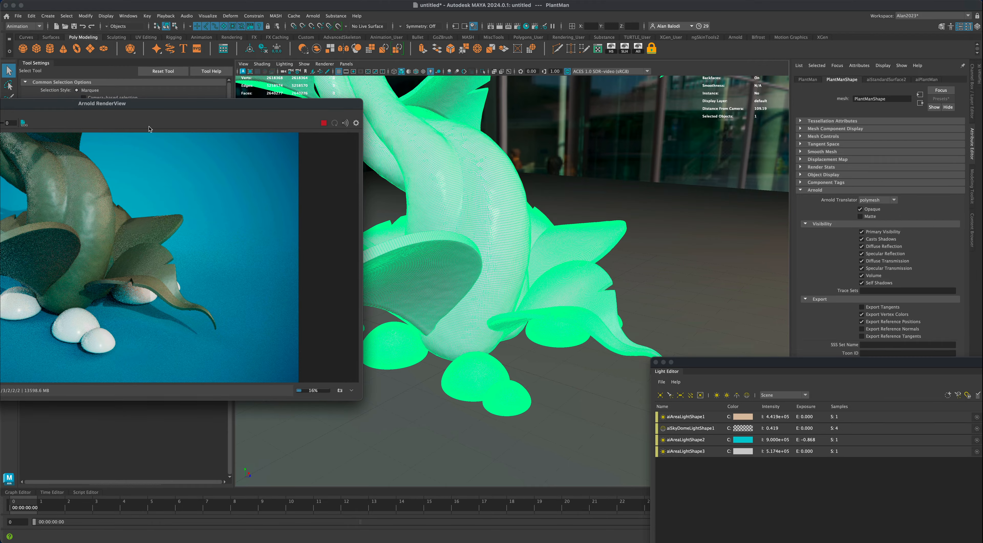
alt+drag(497, 305, 465, 363)
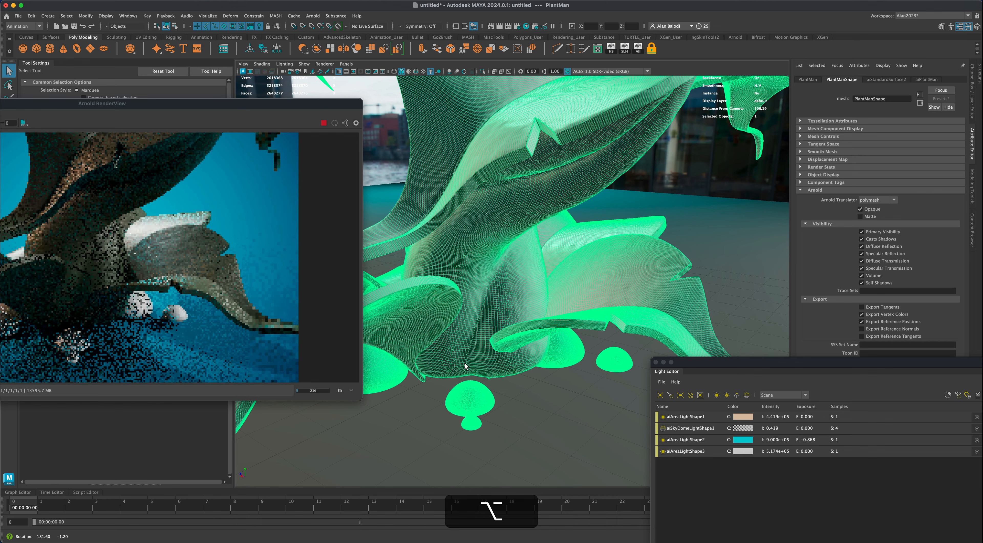
alt+drag(454, 418, 512, 416)
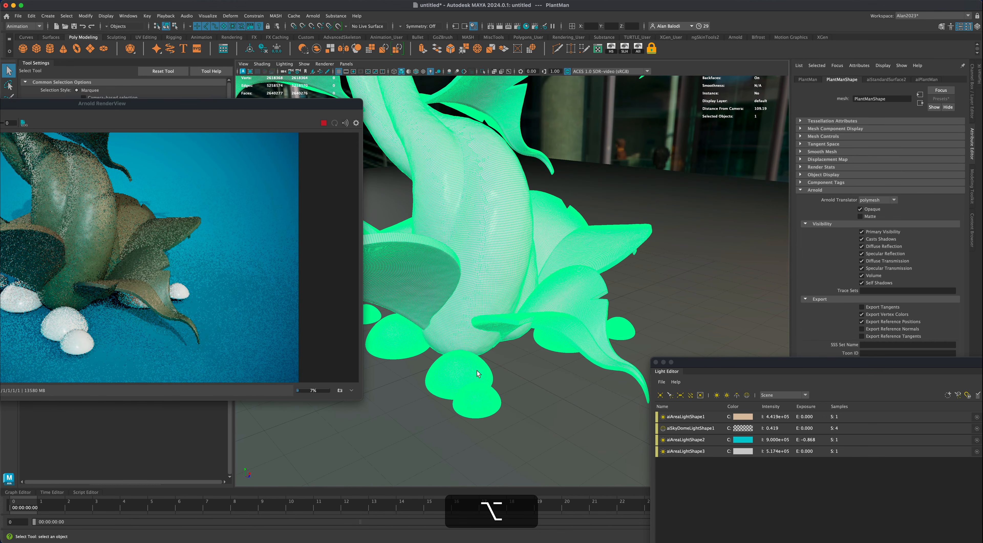
right_drag(472, 368, 472, 336)
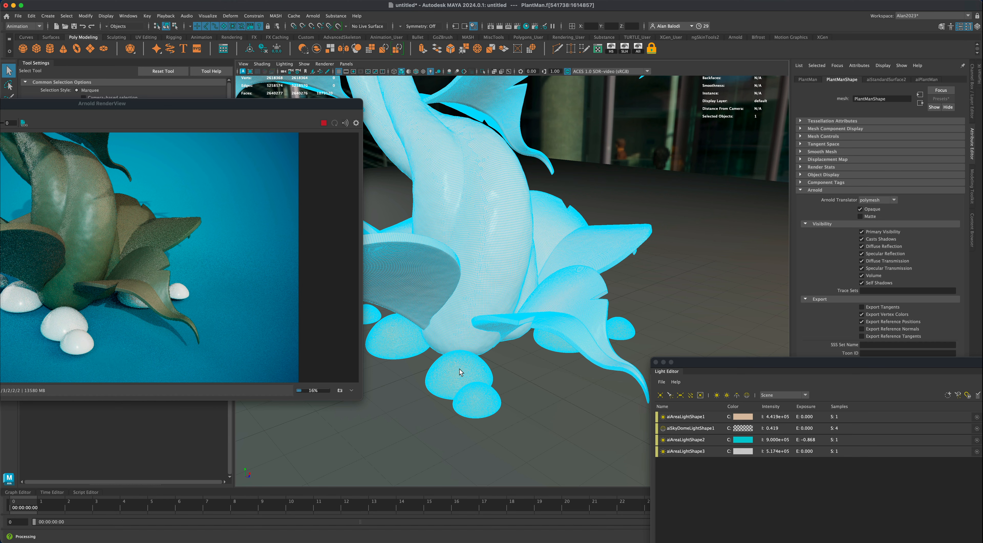
click(466, 368)
right_drag(466, 368, 466, 502)
drag(893, 100, 843, 99)
text(aiRock)
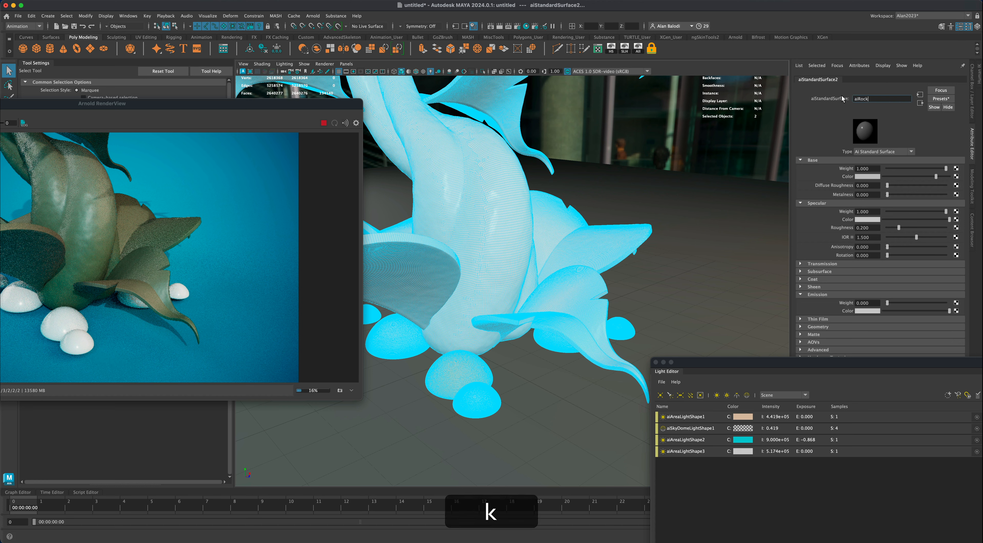
key(Return)
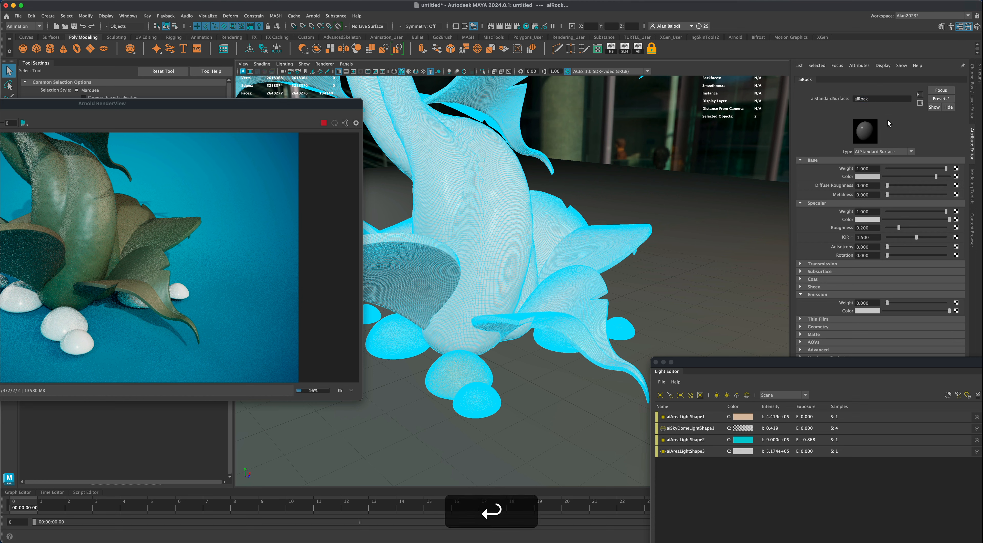
Darken the aiRock material's base color to nearly black and raise its specular roughness to 0.934.
click(895, 176)
drag(895, 174, 888, 173)
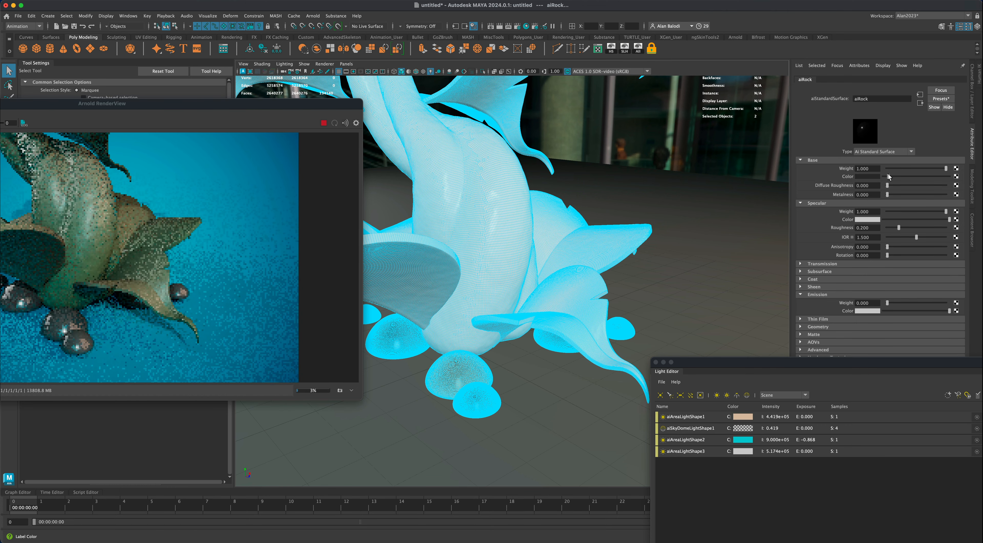
drag(899, 228, 942, 227)
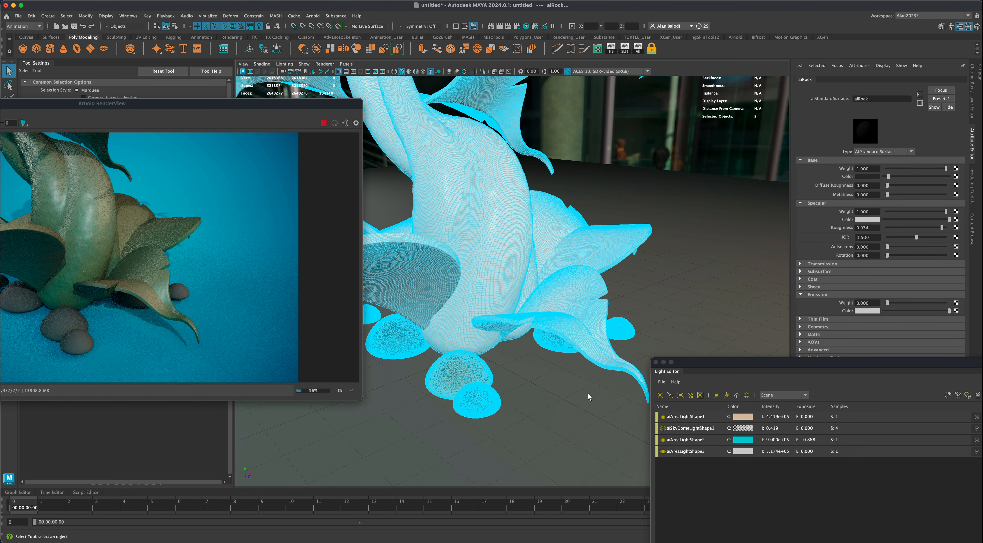
Frame the whole plant character in the view and examine the dark stones in the render.
alt+drag(450, 294, 452, 295)
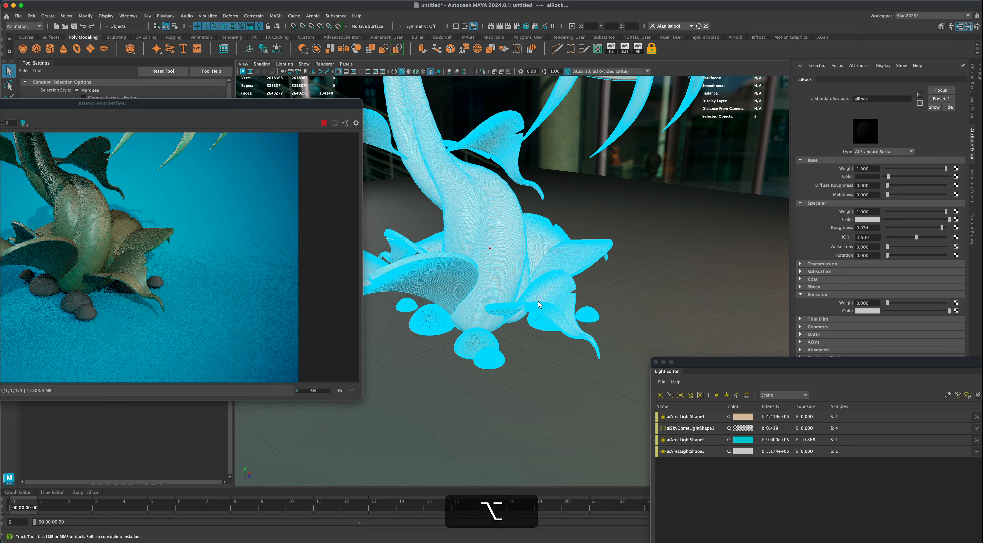
alt+drag(538, 302, 547, 318)
scroll(546, 317, down, 6)
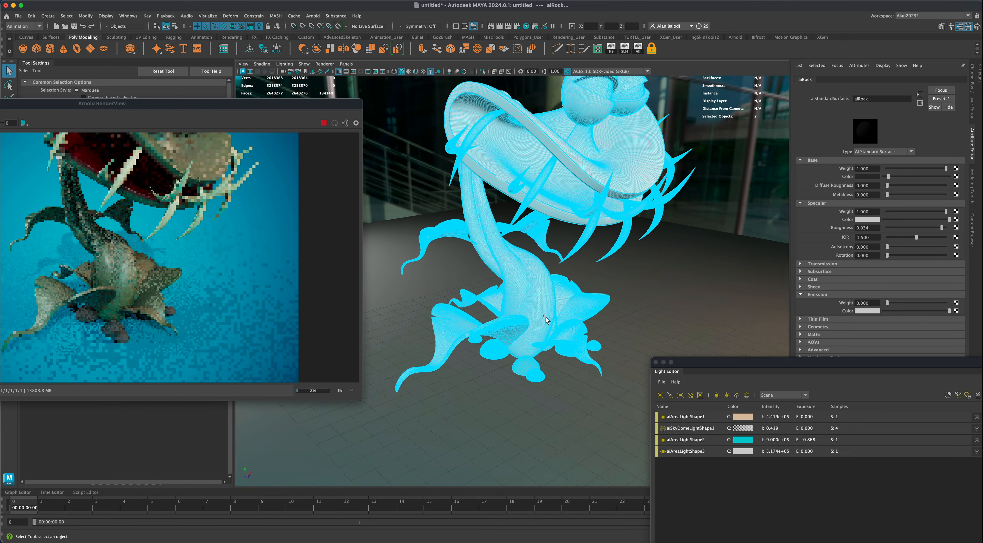
mouse_move(546, 317)
alt+middle_down()
mouse_move(554, 281)
mouse_move(549, 306)
alt+middle_up()
scroll(549, 306, up, 3)
alt+drag(557, 314, 554, 306)
alt+middle_drag(554, 306, 554, 300)
scroll(555, 304, up, 2)
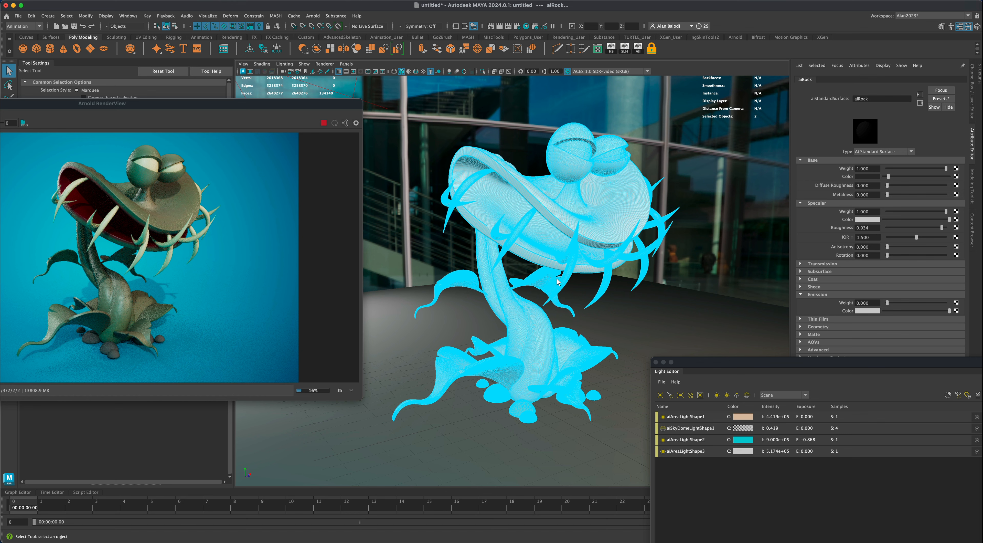
drag(689, 365, 599, 401)
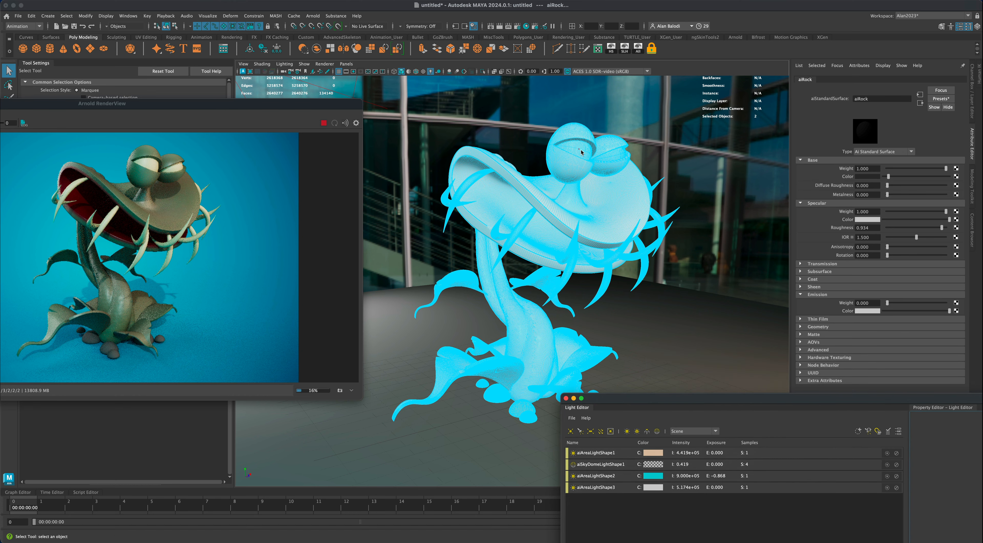
Select the faces of both eyeballs and assign them a new aiStandardSurface material.
mouse_move(582, 152)
right_down()
mouse_move(582, 170)
mouse_move(581, 160)
right_up()
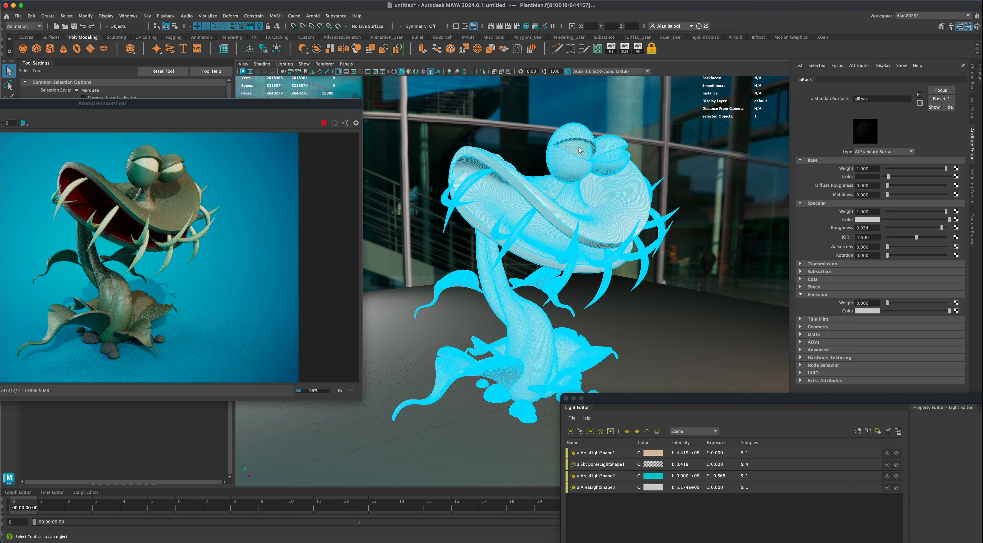
shift+click(615, 157)
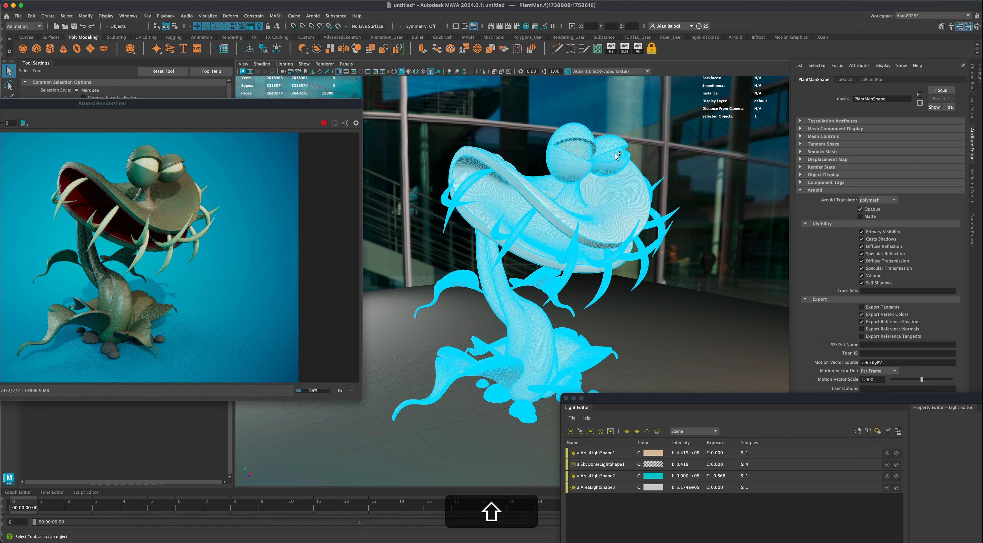
shift+click(617, 155)
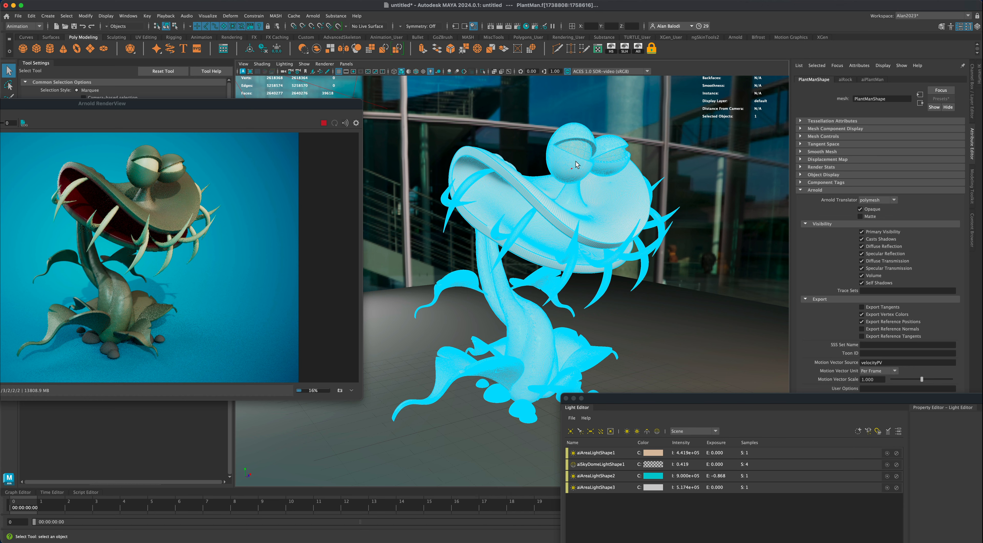
right_drag(579, 151, 649, 418)
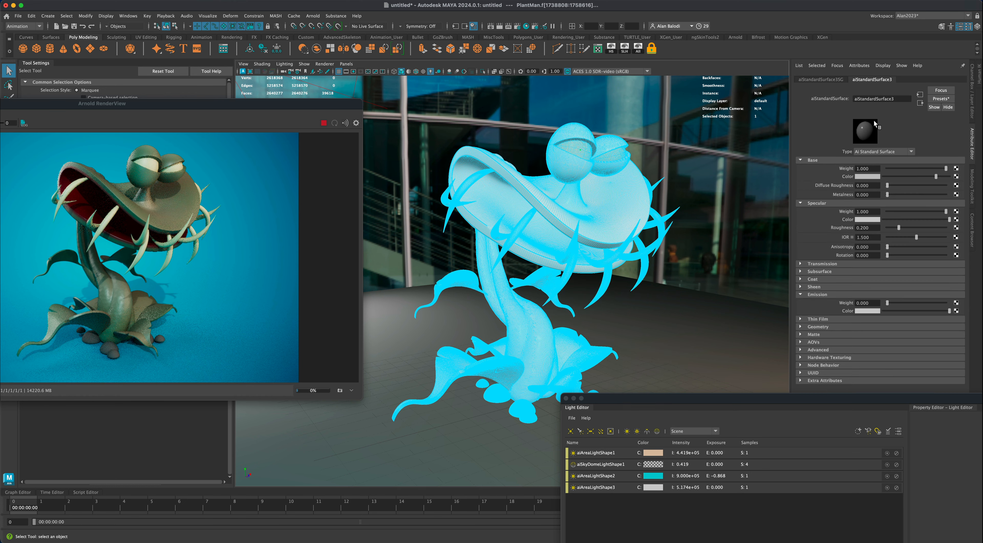
Rename the new eye material to aiEyes and set its specular roughness to 0.
drag(901, 98, 851, 102)
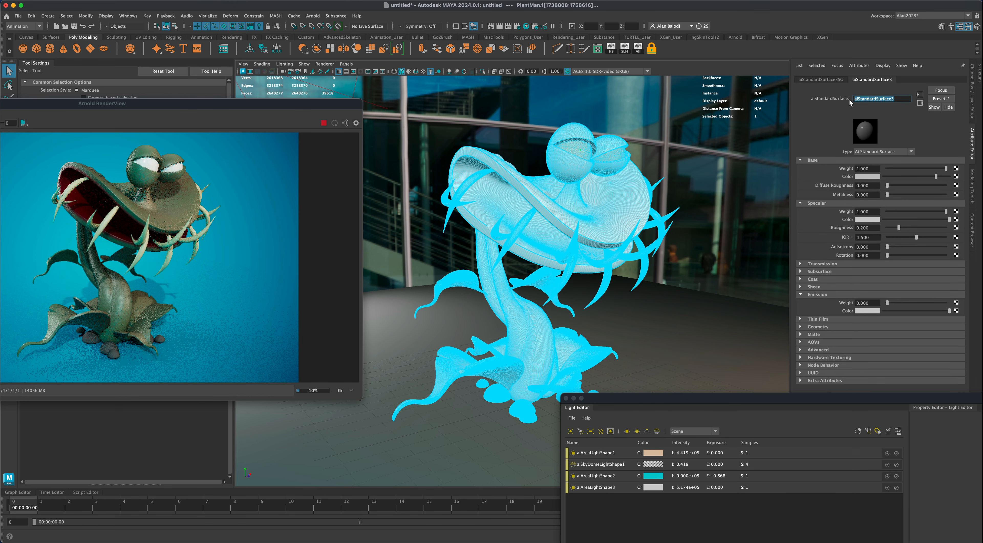
text(aiEyes)
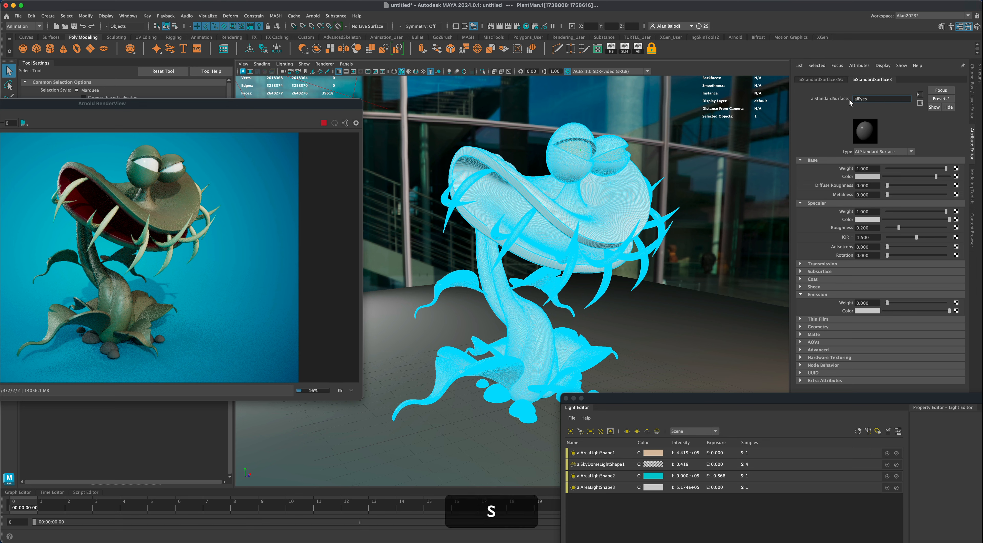
key(Return)
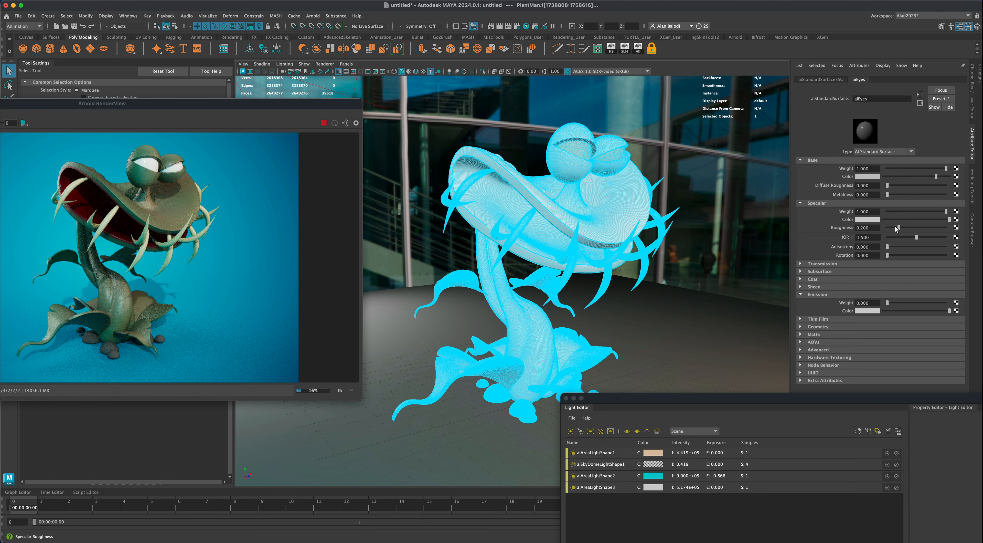
drag(897, 229, 850, 229)
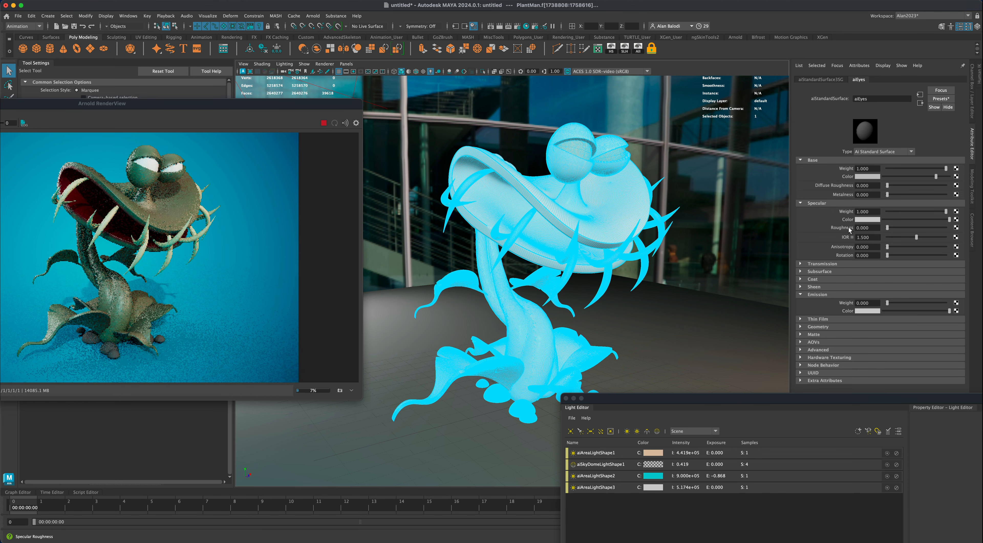
Try a black and a muted yellow base color on the aiEyes material.
click(872, 176)
click(925, 183)
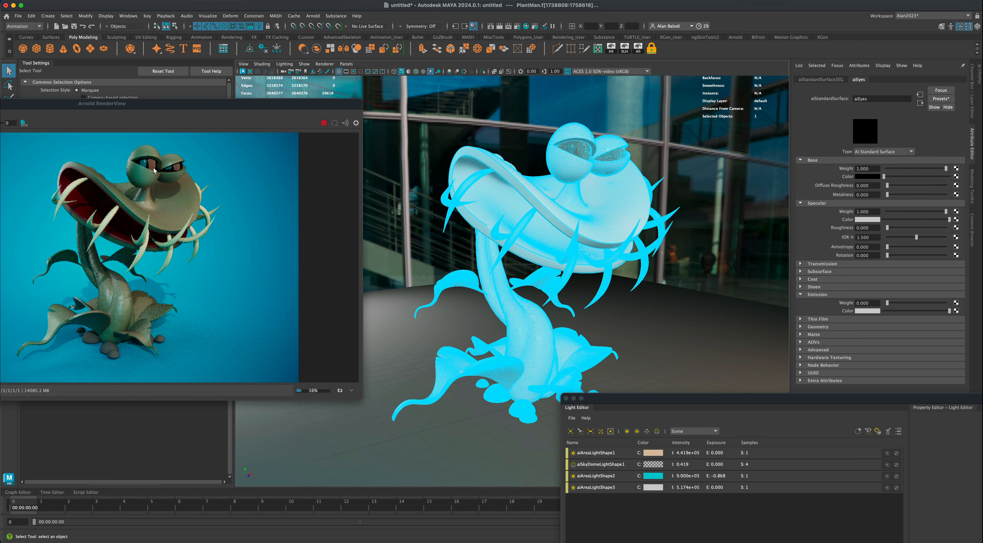
click(875, 177)
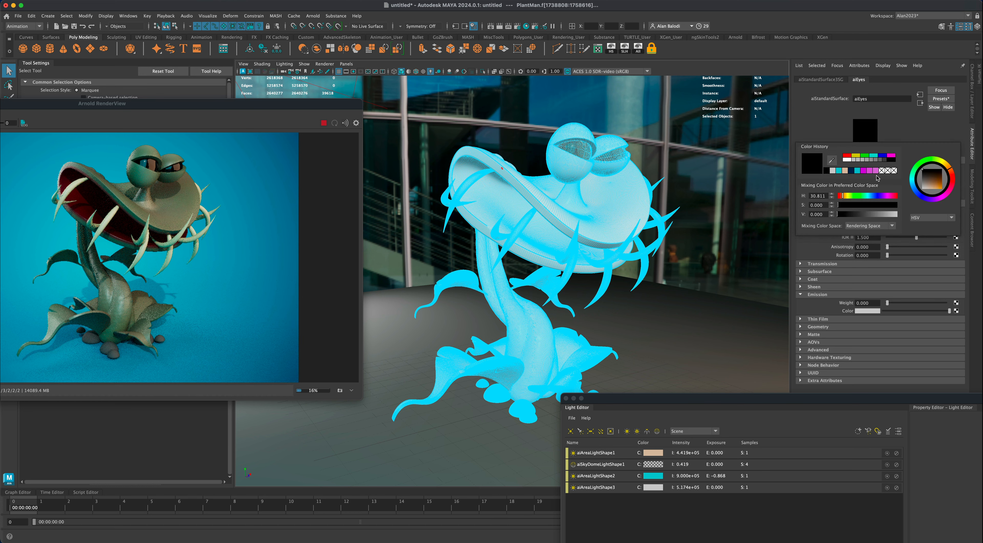
click(941, 188)
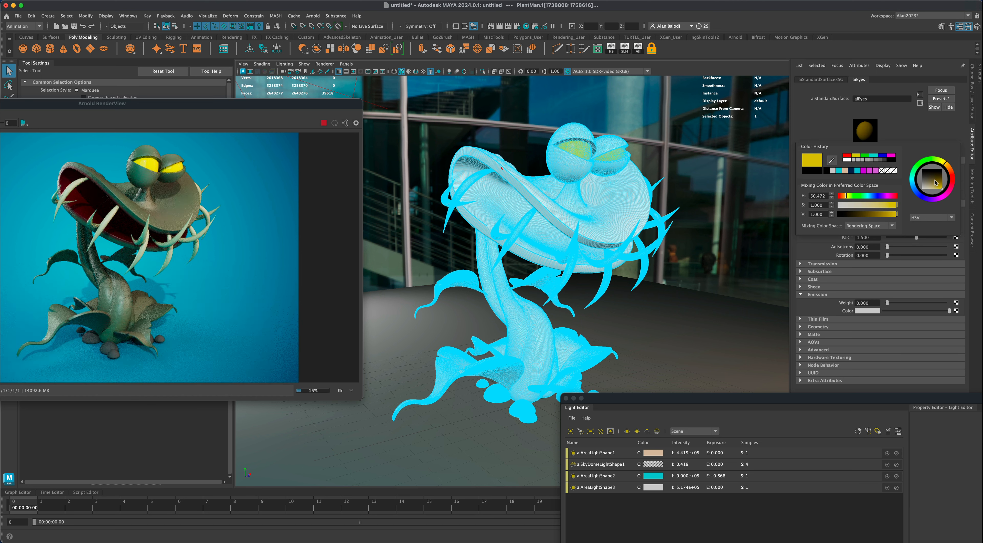
drag(937, 180, 935, 188)
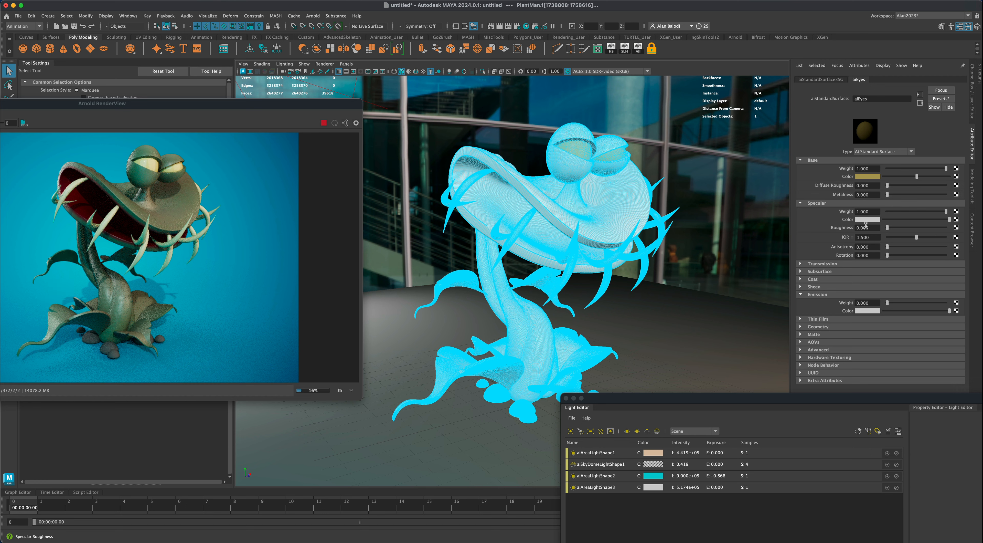
Change the aiEyes base color to a bright red with saturation and value of 1.000.
click(877, 178)
click(952, 175)
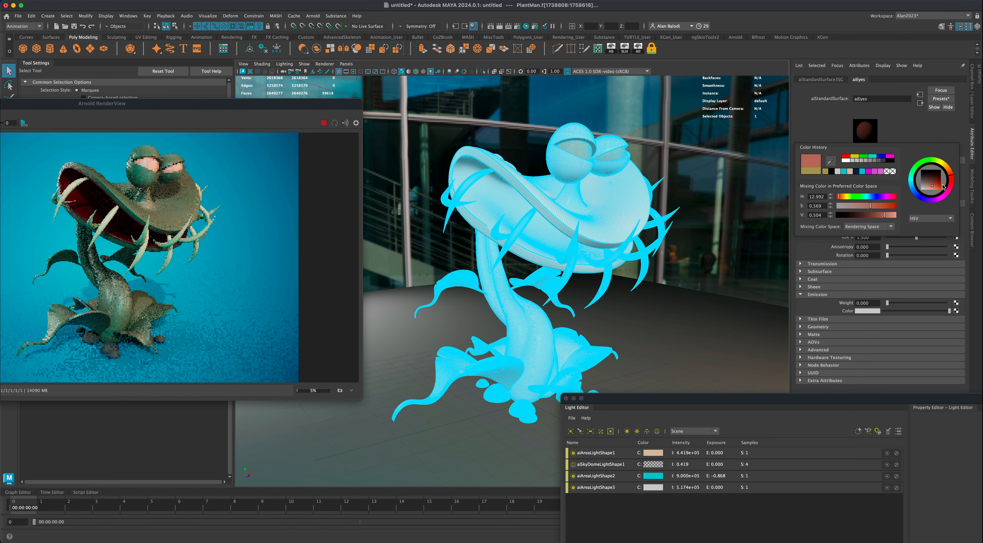
drag(933, 185, 941, 193)
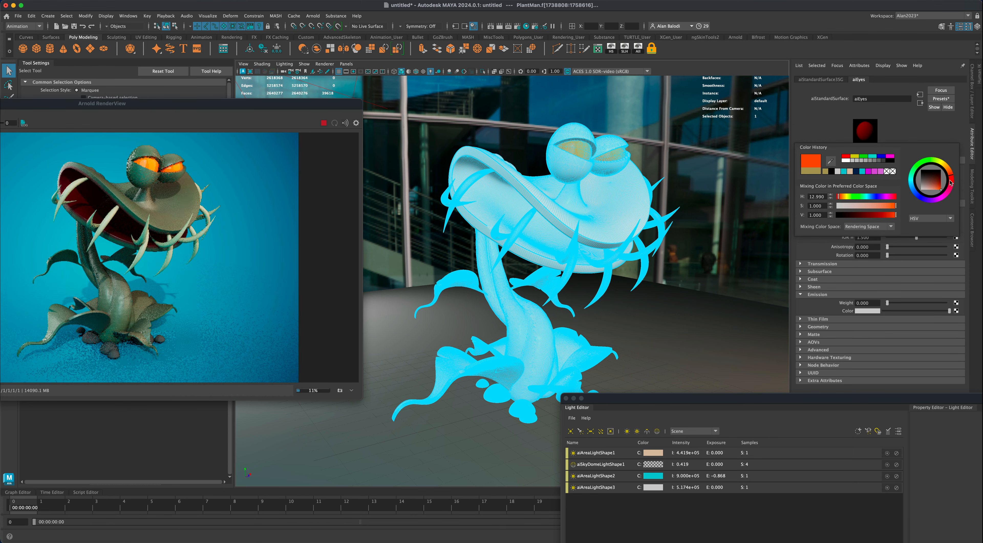
click(953, 186)
click(950, 195)
mouse_move(949, 196)
mouse_down()
mouse_move(911, 187)
mouse_move(942, 210)
mouse_up()
click(953, 186)
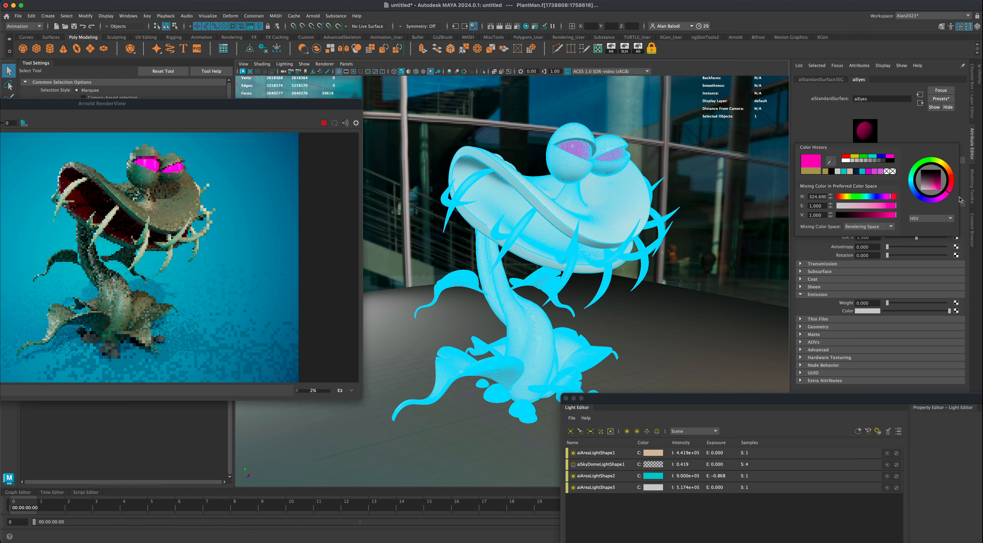
click(962, 179)
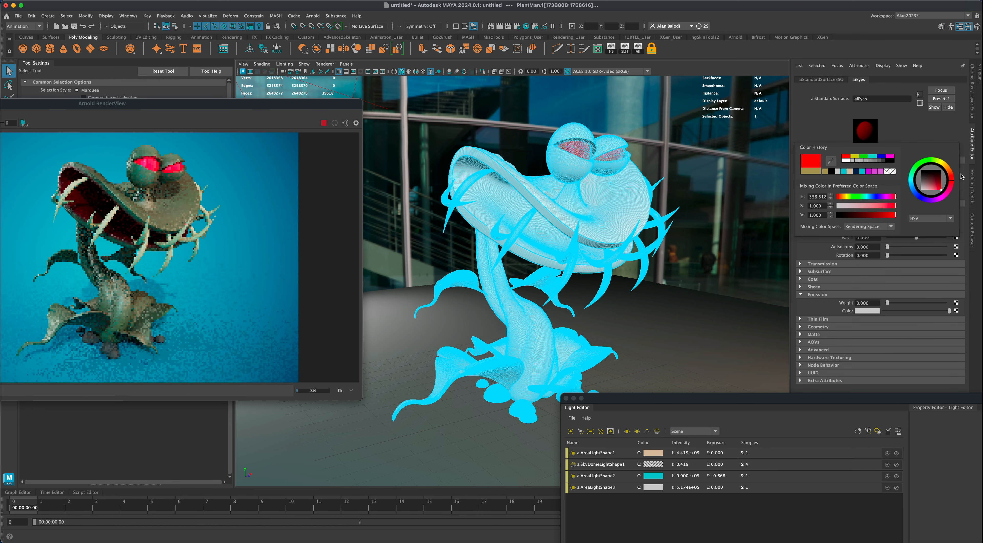
click(962, 181)
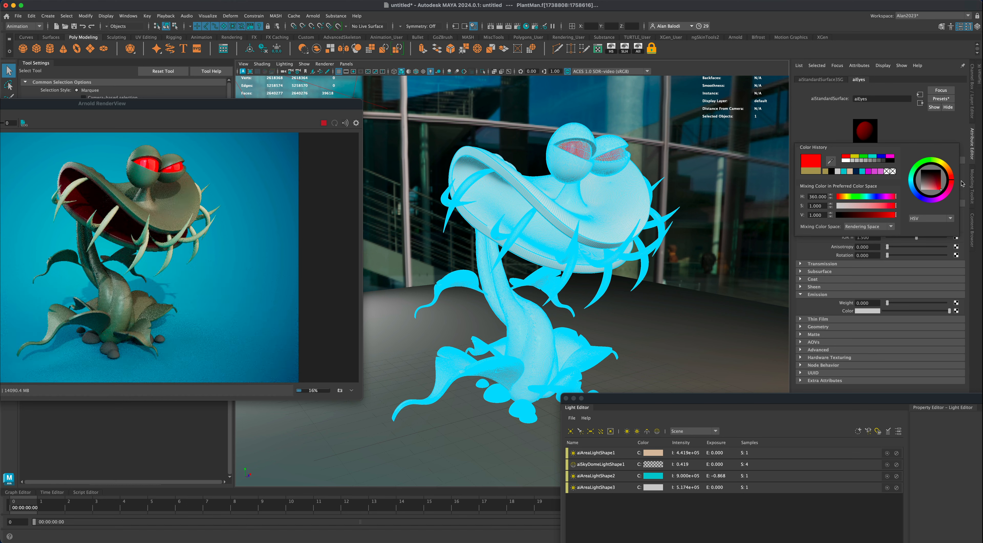
click(963, 181)
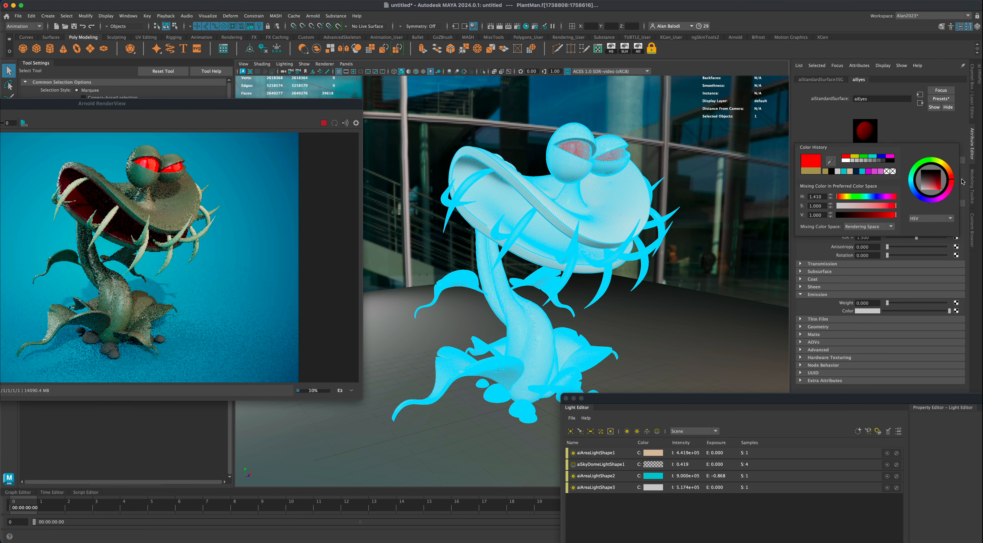
click(964, 185)
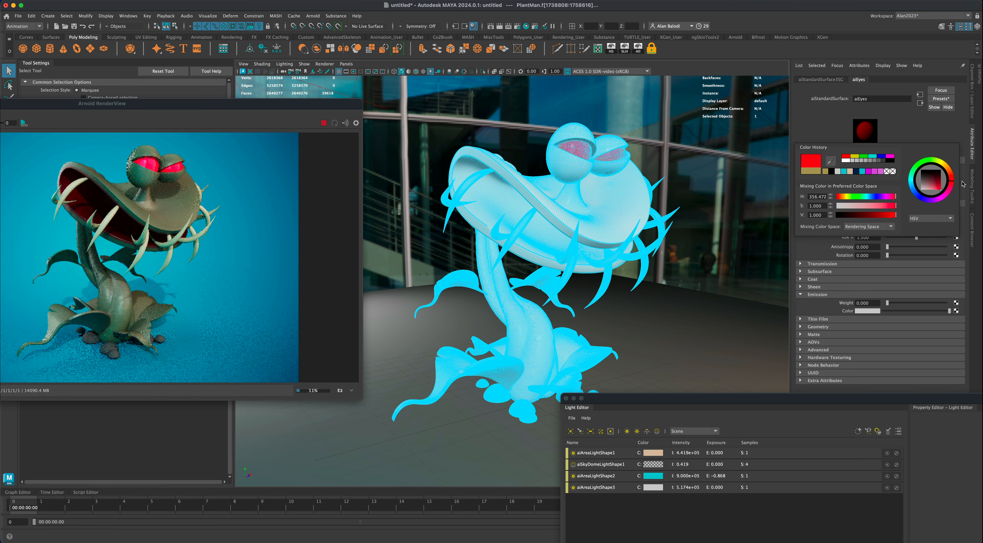
drag(962, 181, 962, 184)
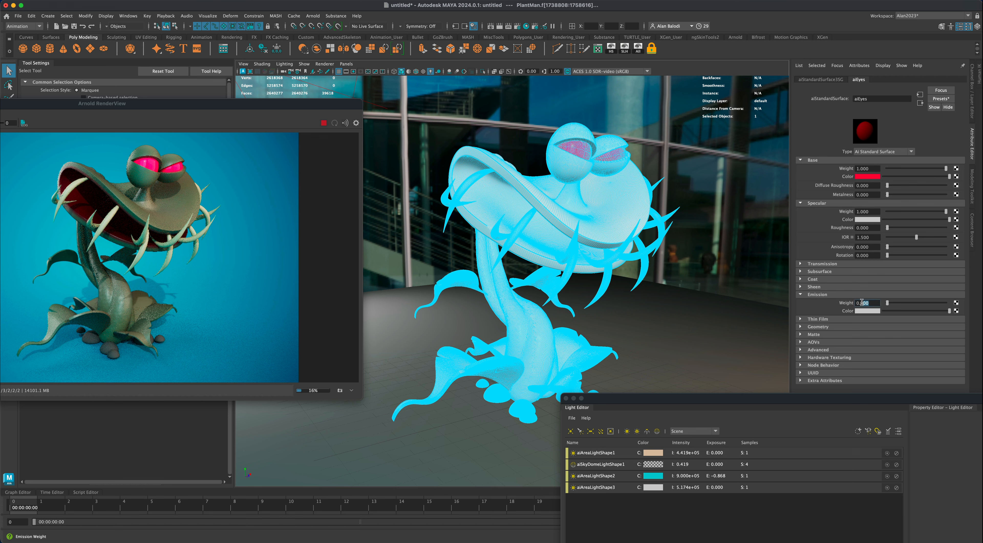
Give the aiEyes material a red emission color matching its base color and an emission weight of 5.
text(1)
key(Return)
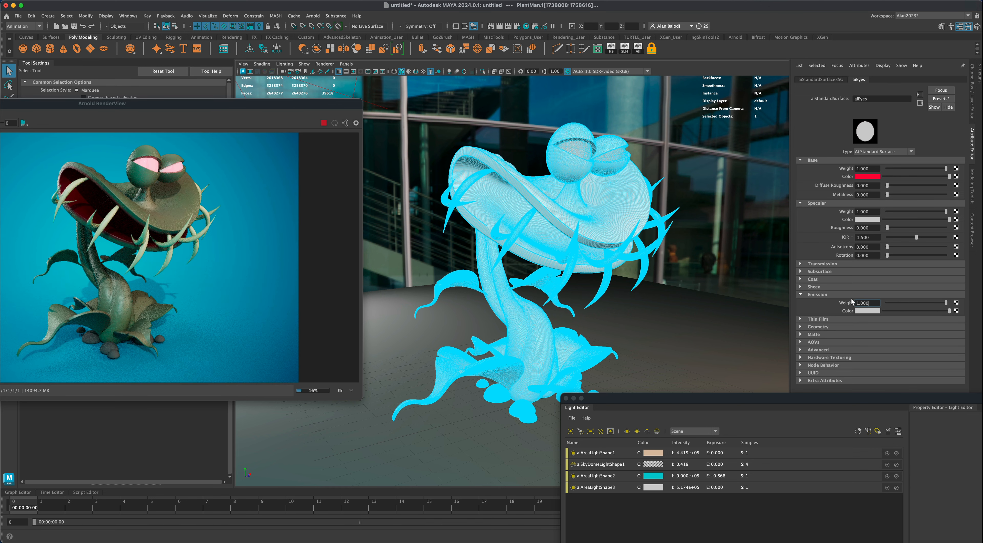
click(868, 312)
click(934, 325)
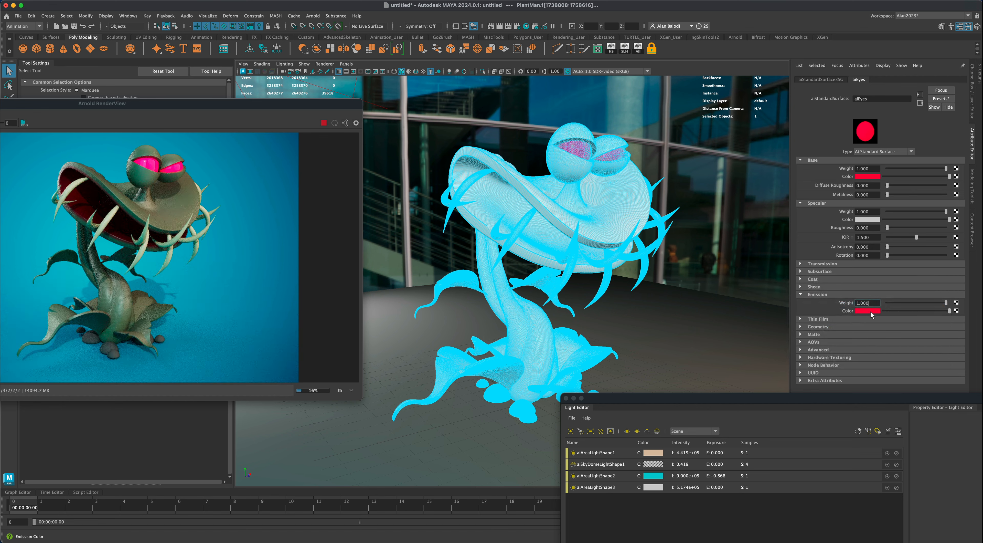
click(874, 303)
text(5)
key(Return)
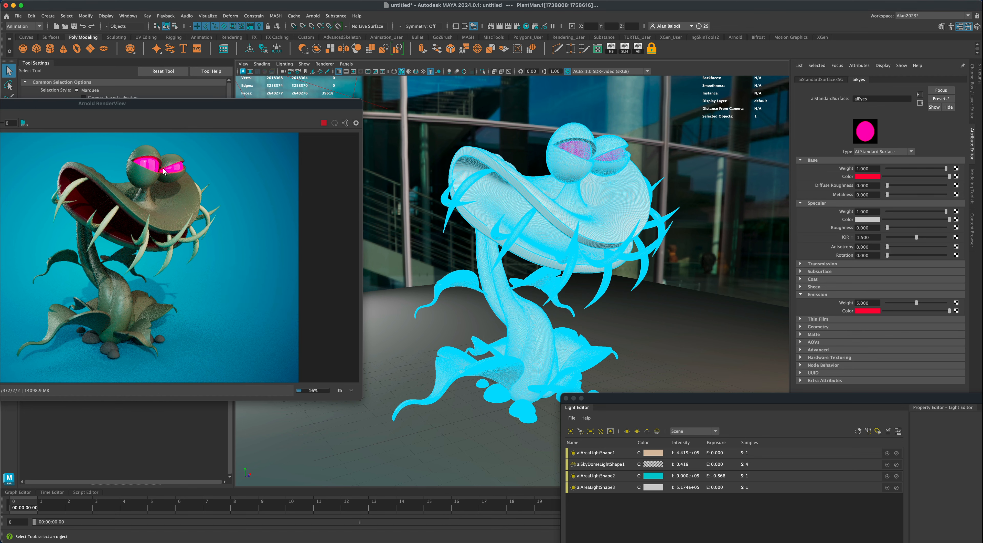
Shift the aiEyes emission color from pinkish red to a pure red with a hue of about 2.2.
drag(275, 106, 283, 111)
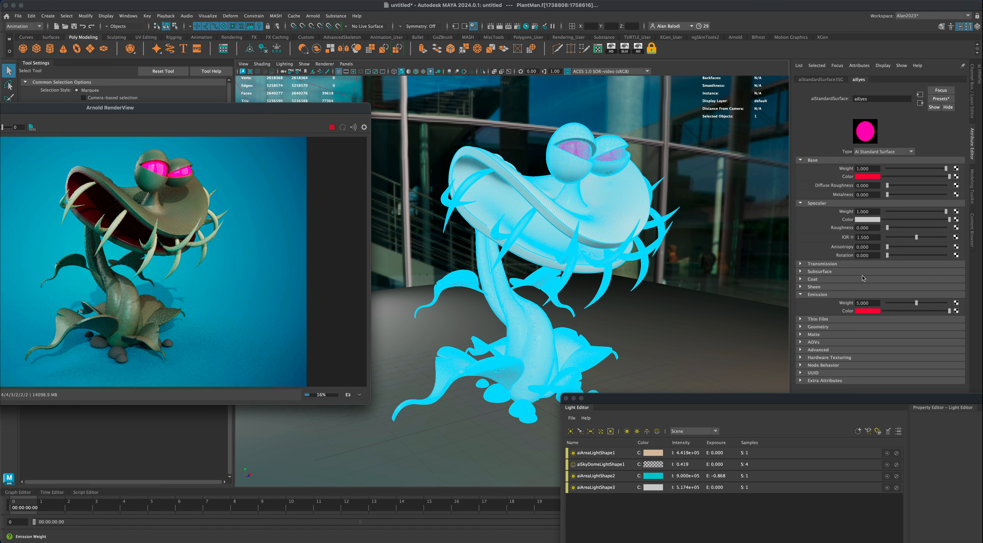
click(872, 311)
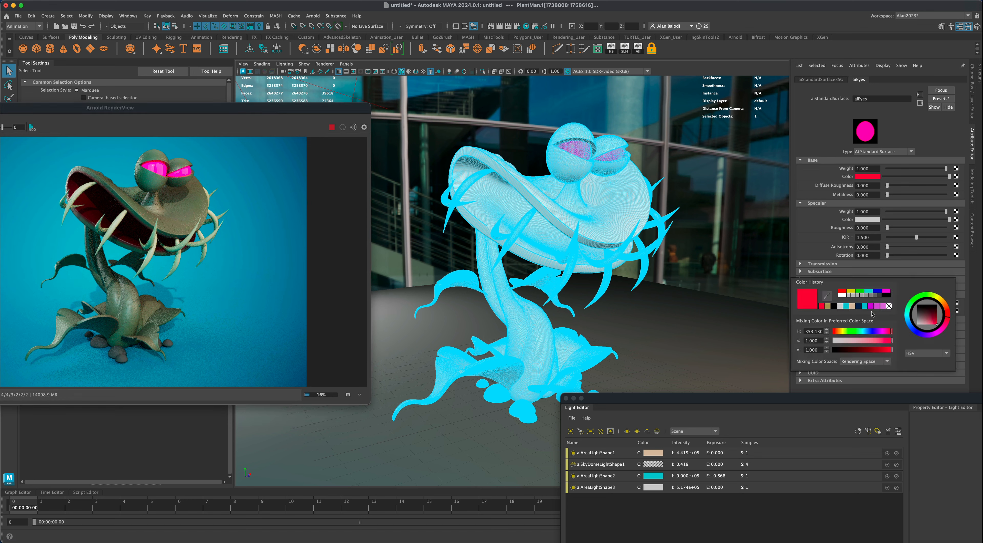
click(876, 351)
click(938, 325)
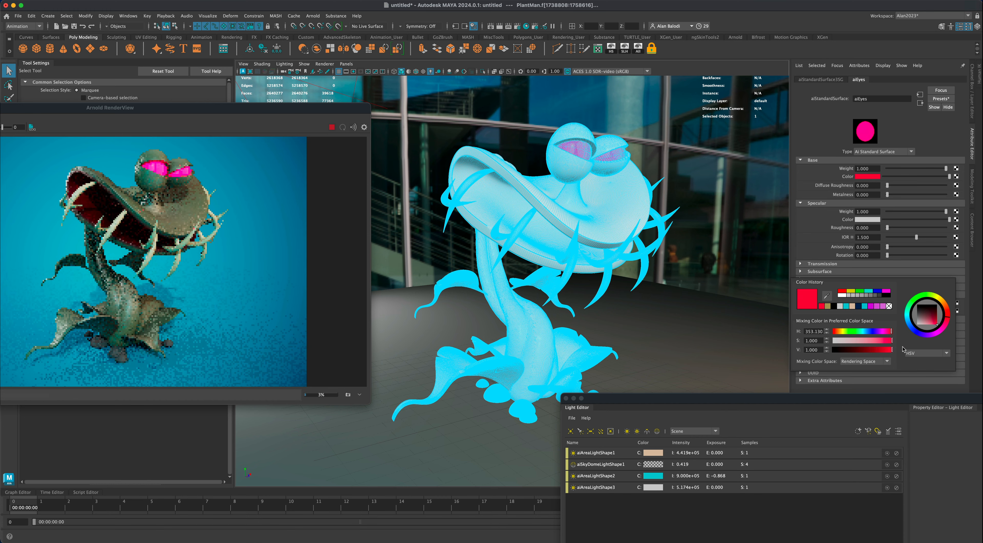
click(948, 316)
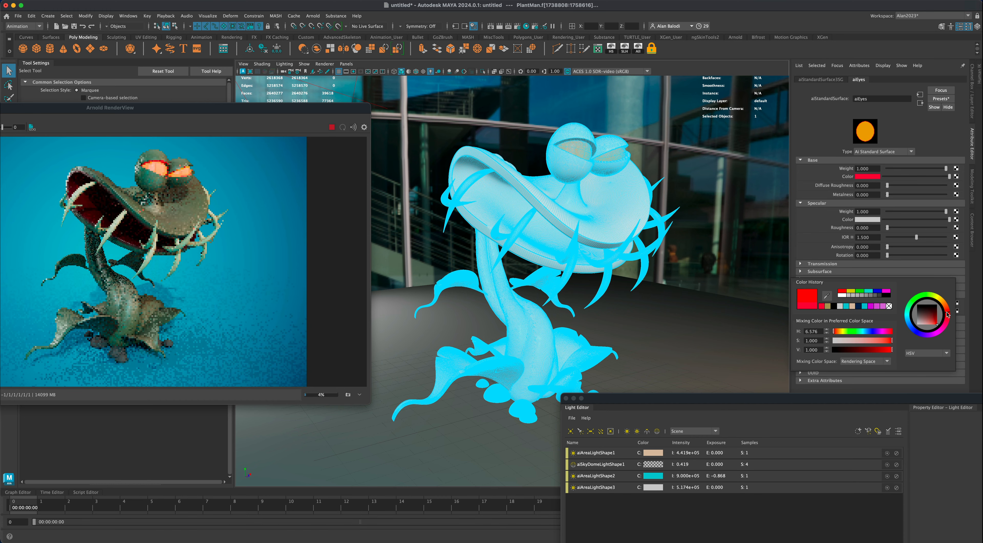
click(949, 316)
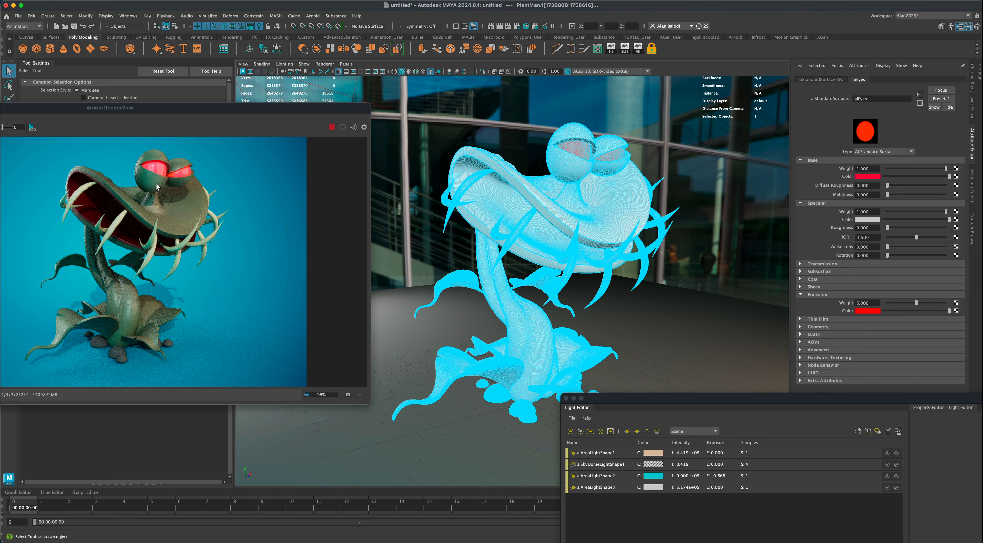
Close the Light Editor and add a Lens Effects imager in the Arnold render settings.
drag(276, 112, 324, 115)
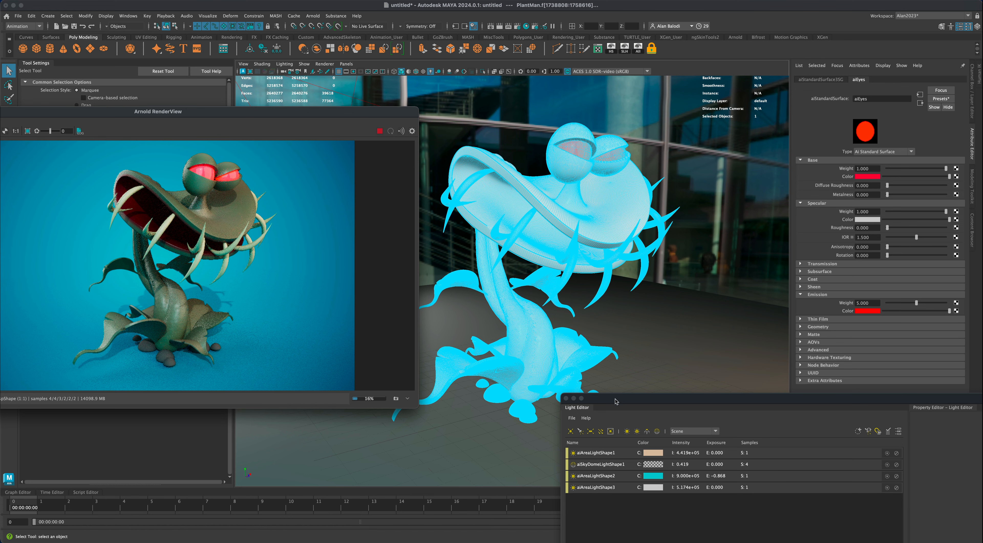
drag(618, 399, 610, 375)
click(558, 374)
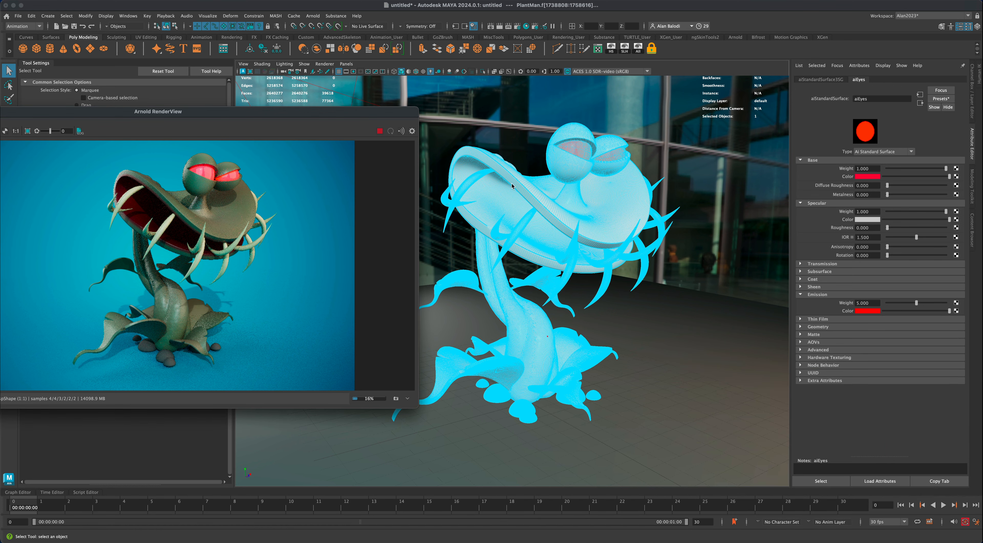
click(519, 27)
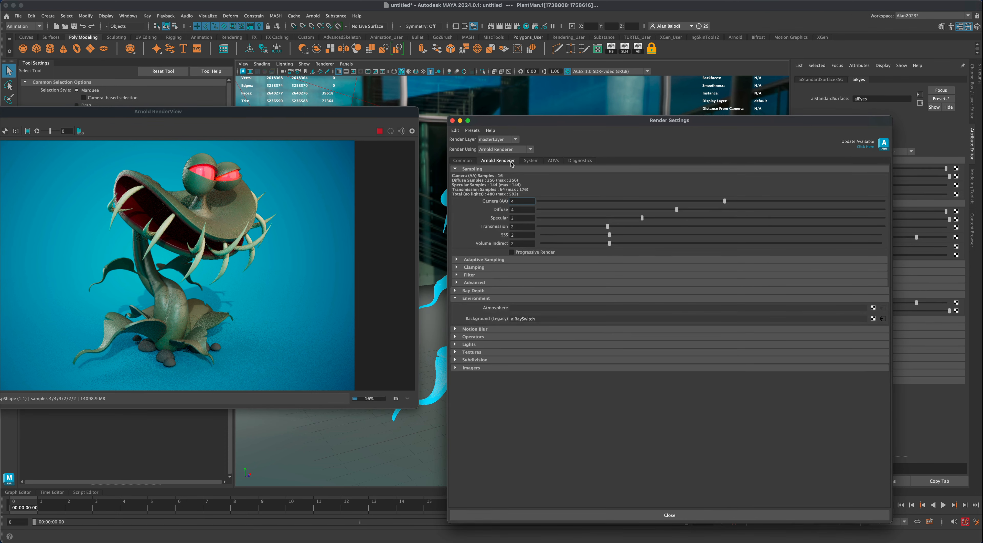
click(472, 368)
click(474, 383)
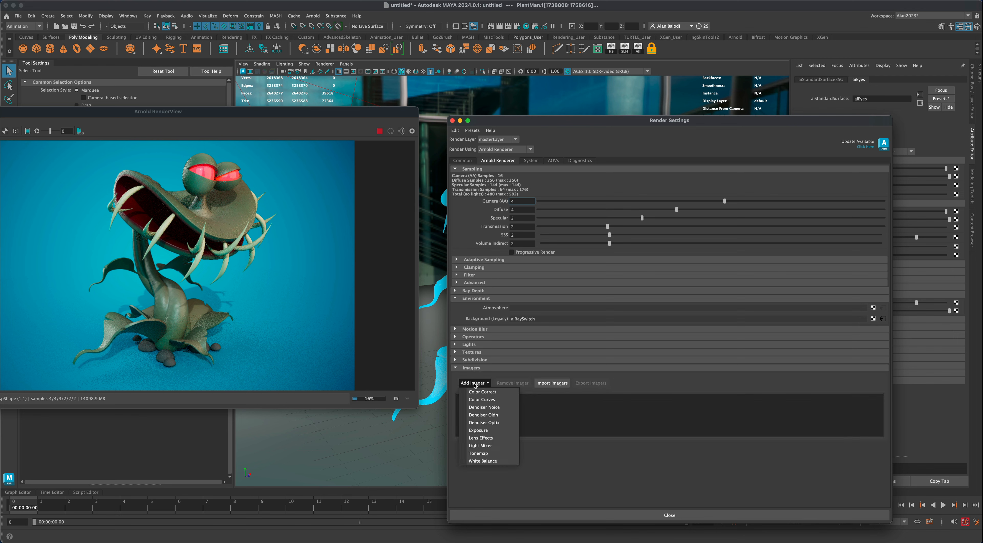
click(482, 438)
Set the bloom strength of the Lens Effects imager to 0.464.
drag(731, 120, 729, 253)
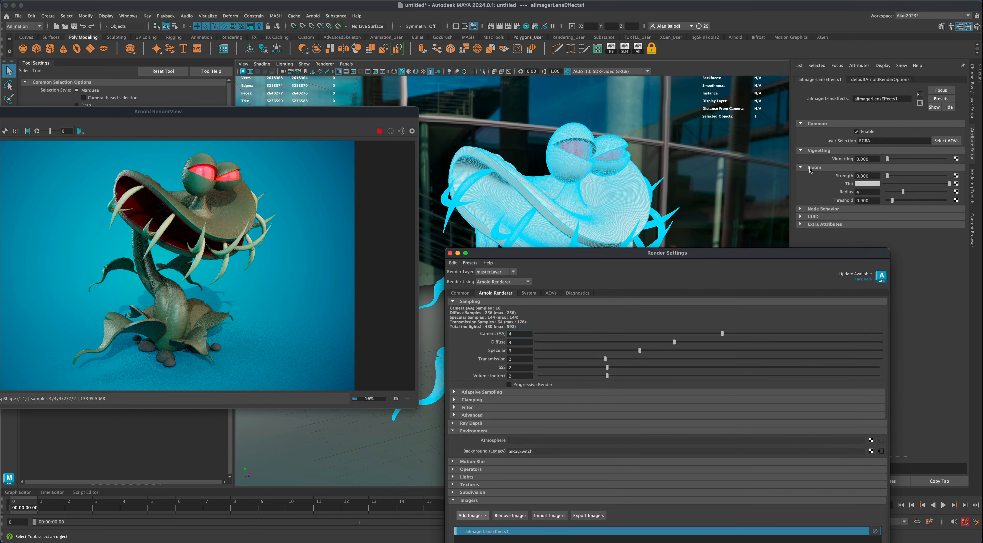
drag(888, 178, 894, 179)
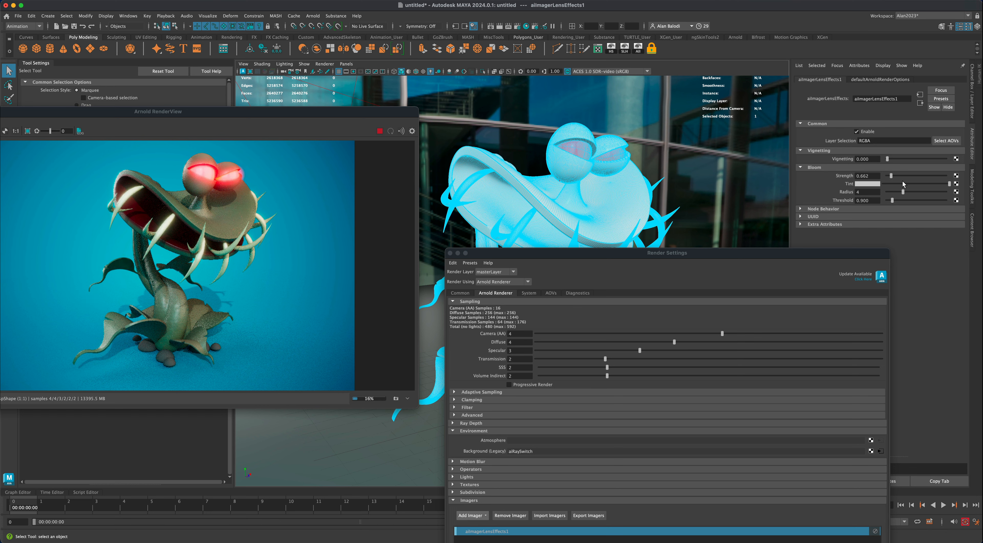
drag(891, 178, 890, 178)
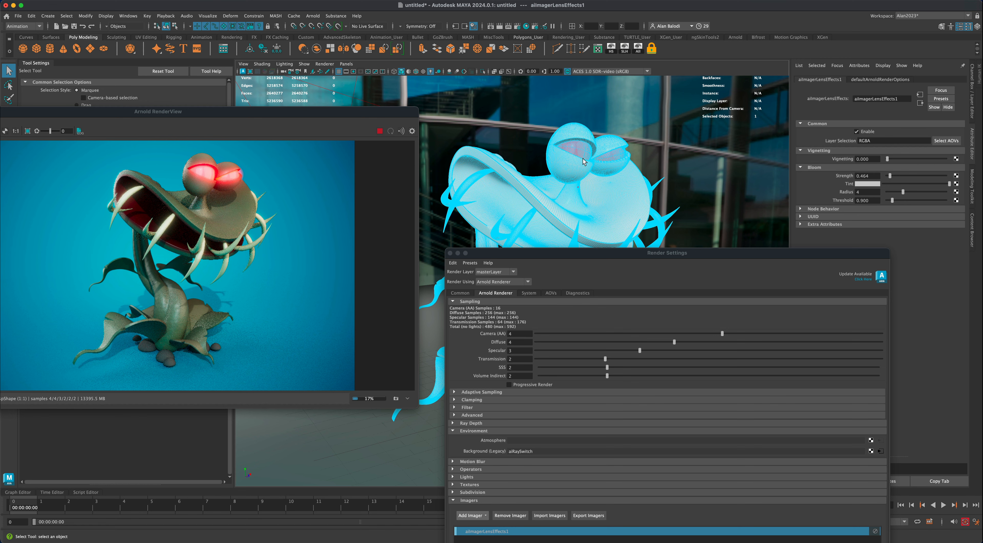
Open the aiEyes material from the character's eyes and give it a cyan-blue emission color.
right_drag(581, 153, 583, 174)
double_click(579, 150)
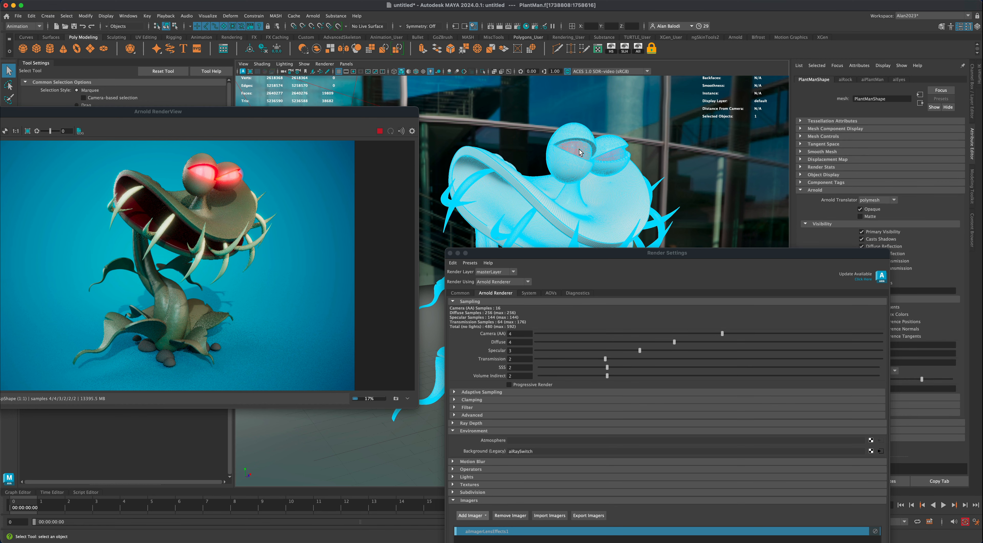
right_drag(583, 149, 575, 334)
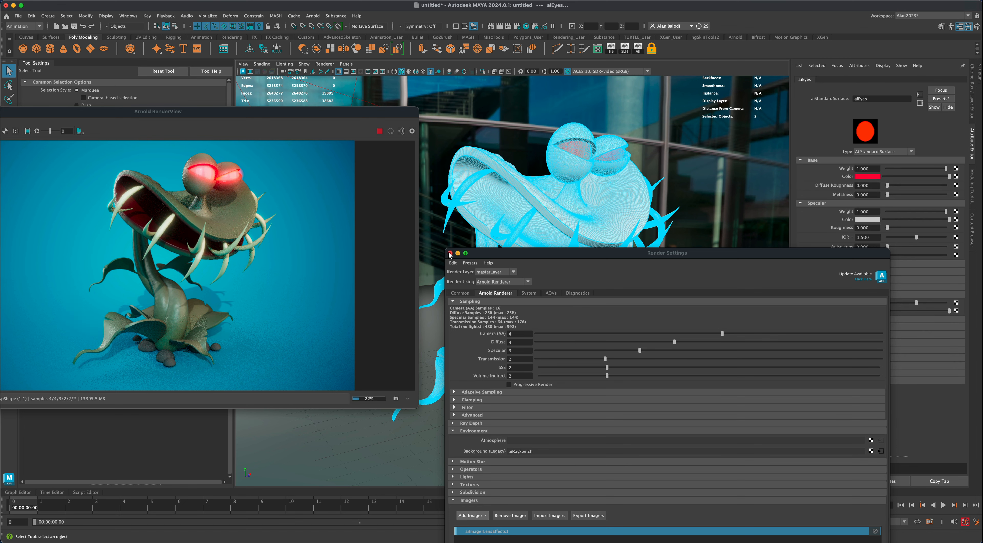
drag(473, 253, 465, 336)
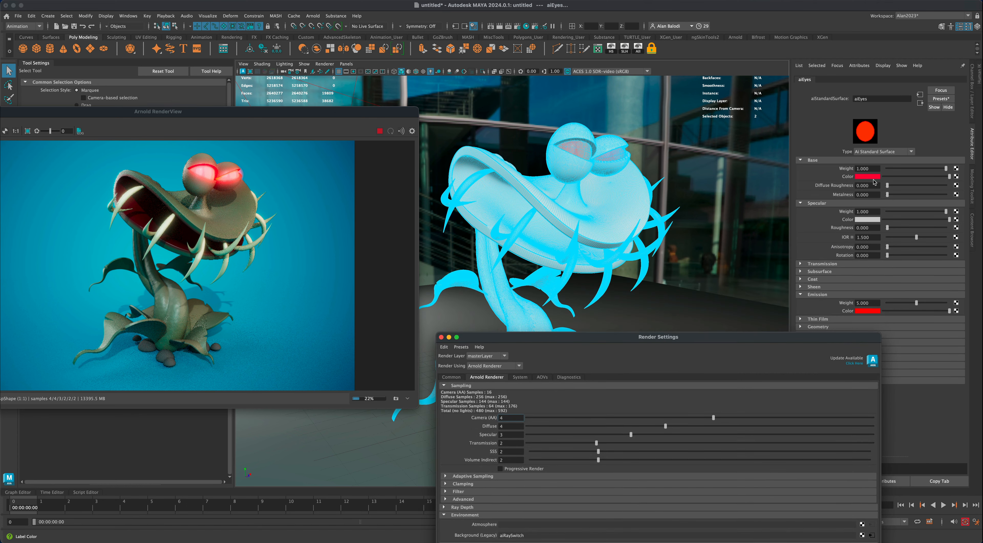
click(868, 311)
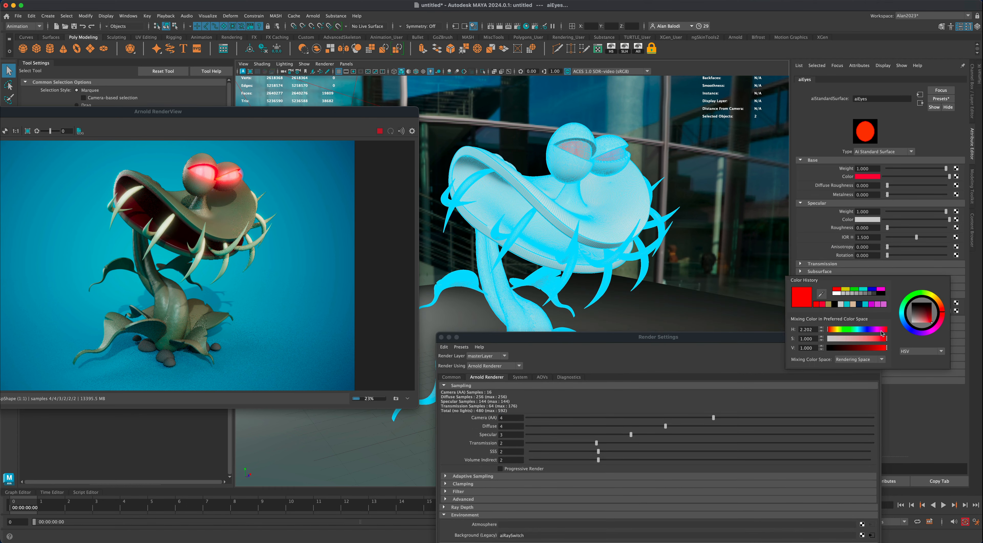
click(903, 325)
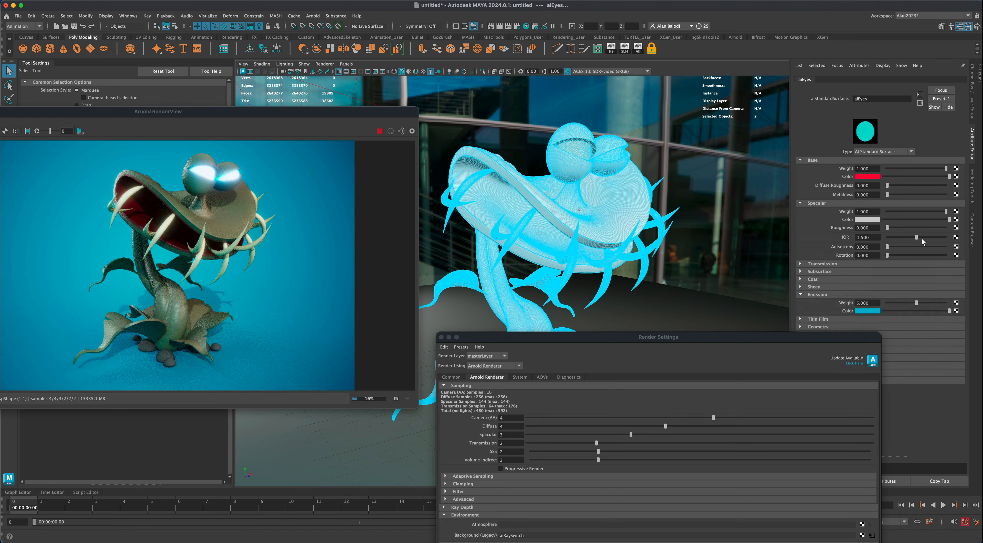
Try green, red, magenta and cyan-blue emission colors on aiEyes and settle on a bright green.
click(873, 311)
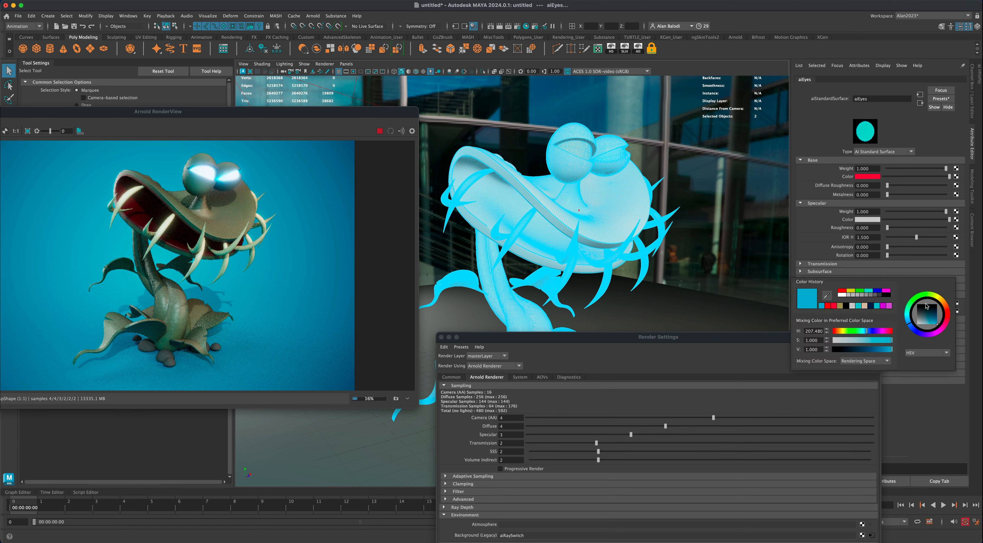
click(922, 296)
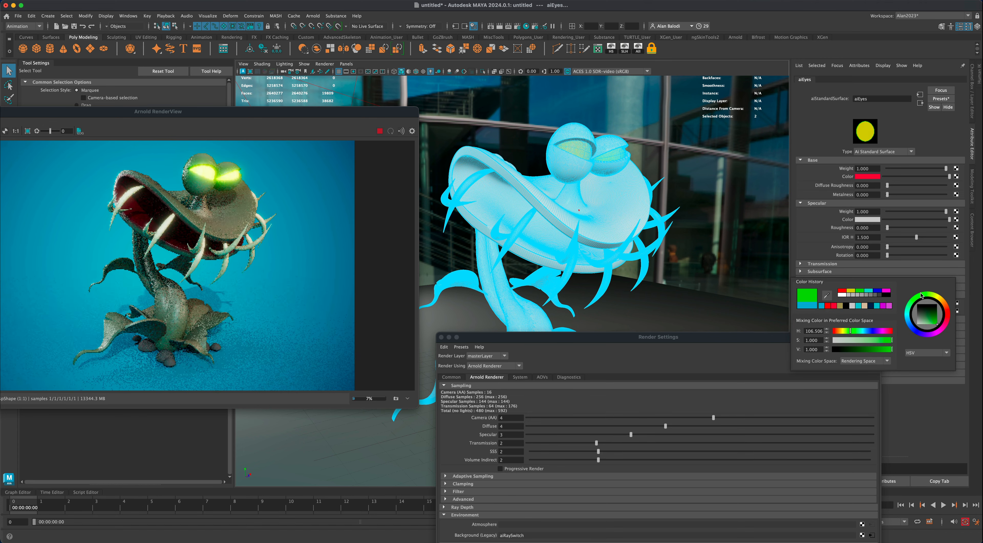
click(950, 316)
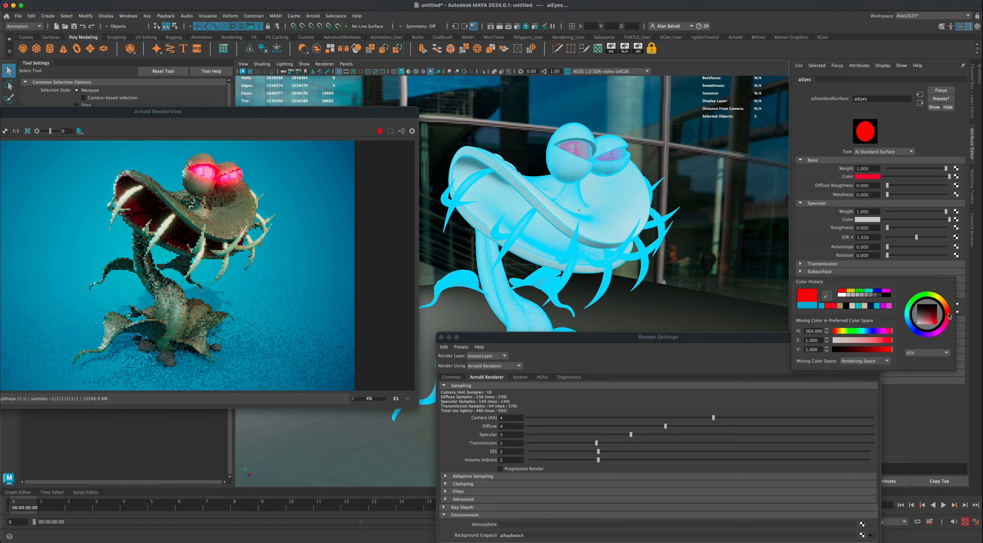
click(939, 334)
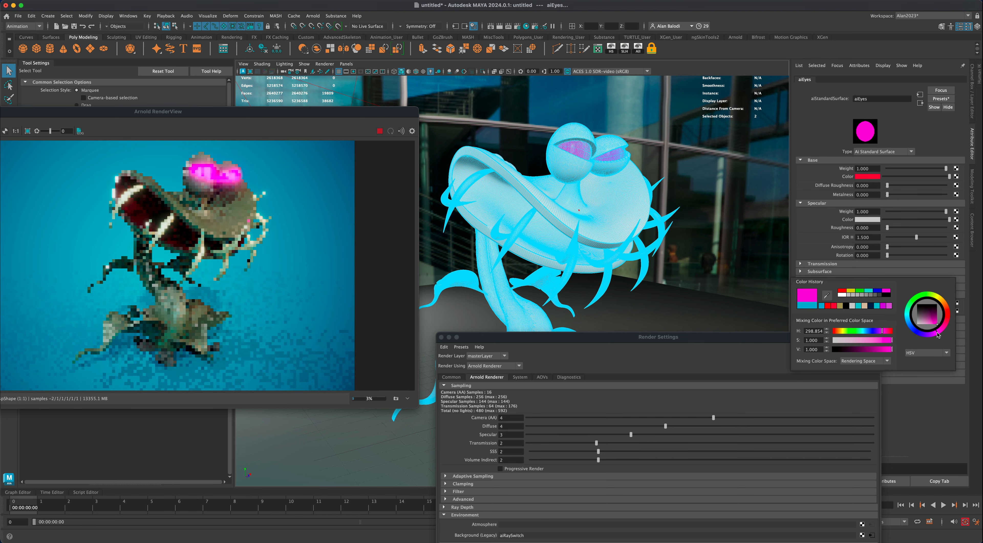
click(909, 325)
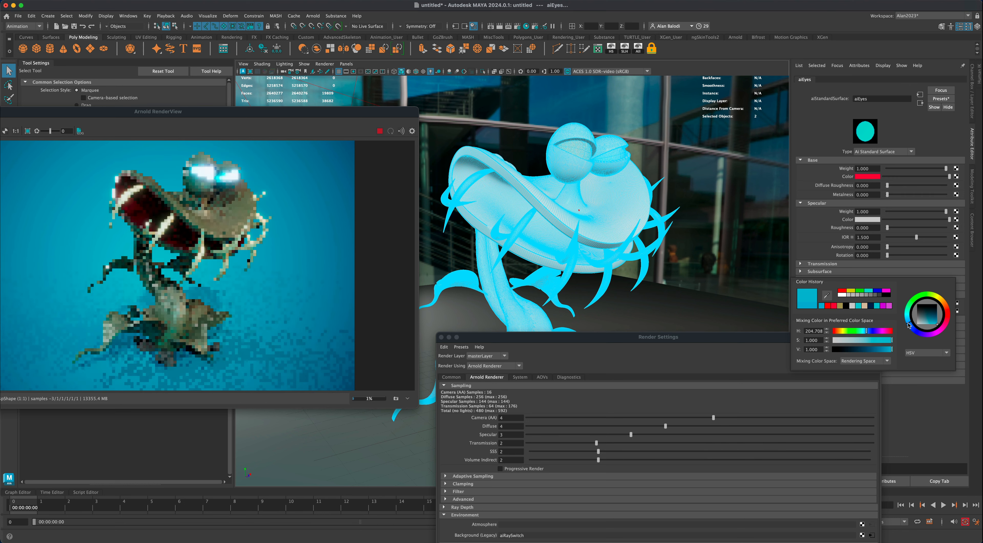
click(922, 297)
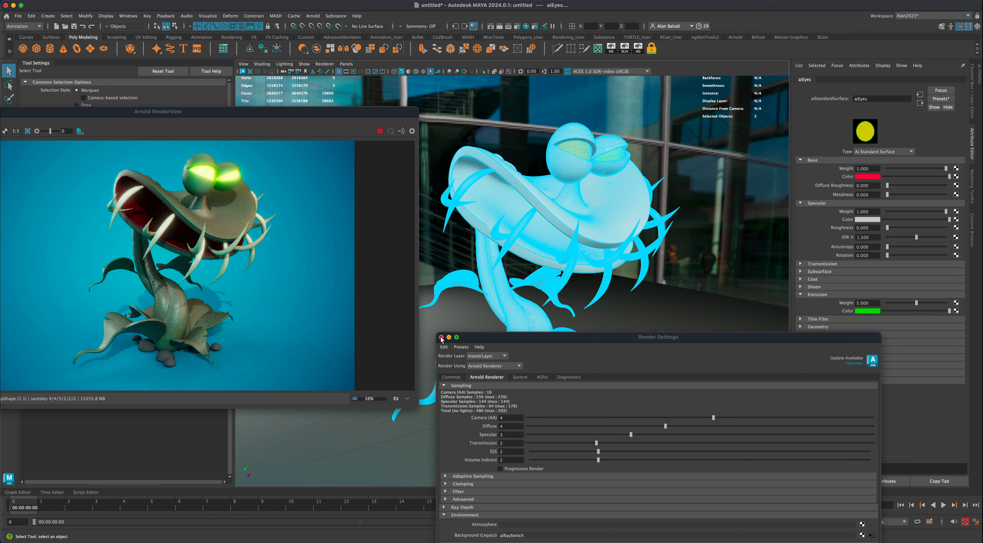
drag(497, 337, 493, 189)
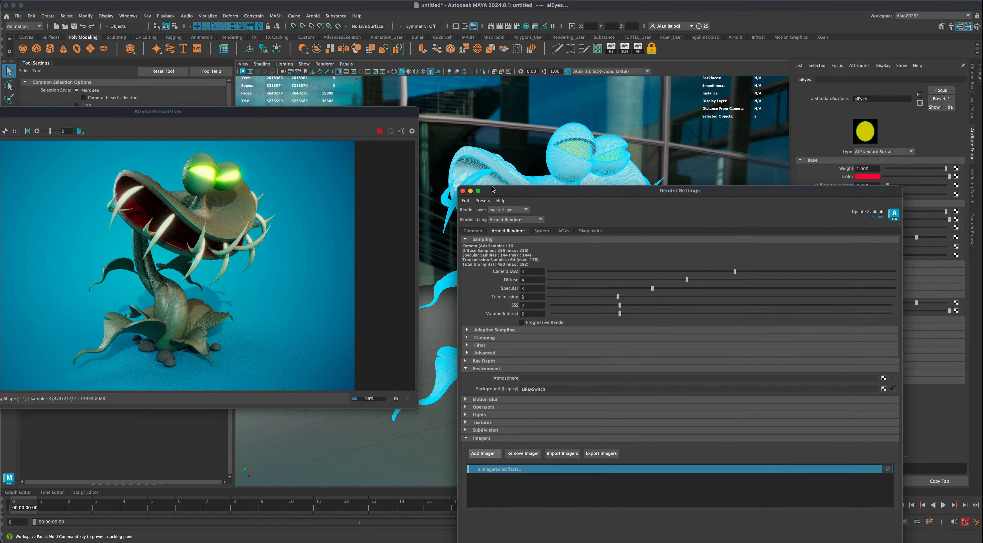
click(473, 231)
click(507, 231)
drag(524, 192, 570, 364)
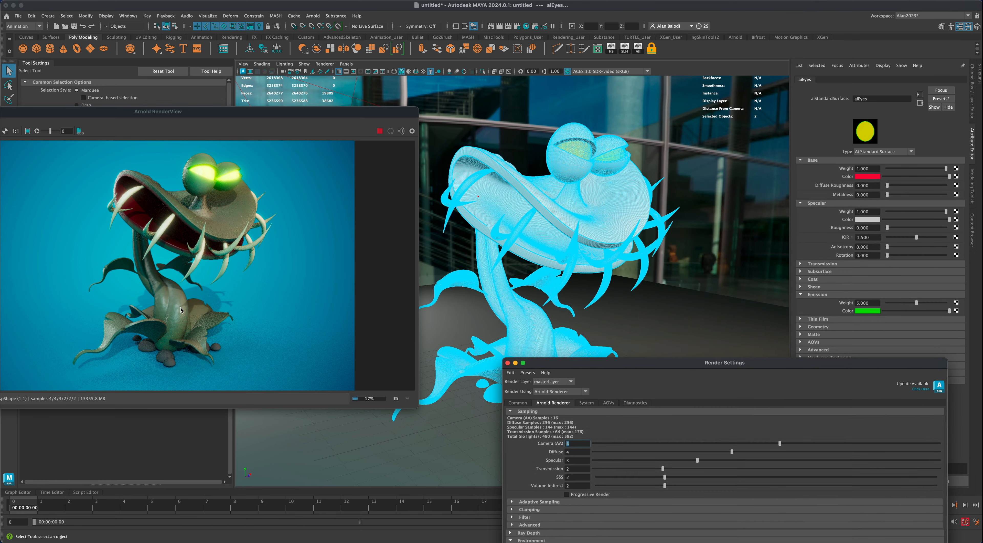
Check the samples and volume samples settings of aiSkyDomeLight1.
drag(183, 114, 383, 139)
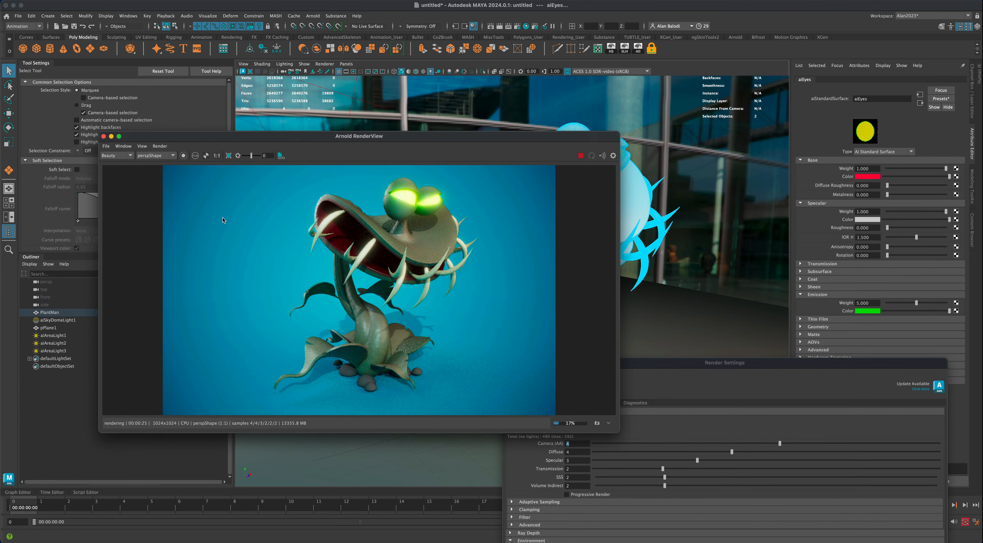
click(63, 321)
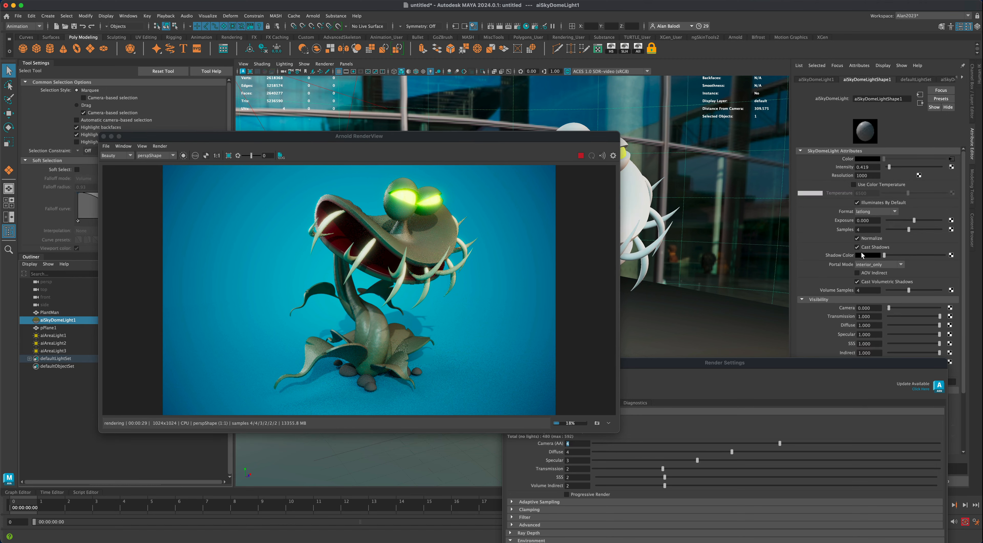
click(861, 229)
click(870, 289)
Set both the samples and the volume samples of aiAreaLight1 to 4.
click(69, 336)
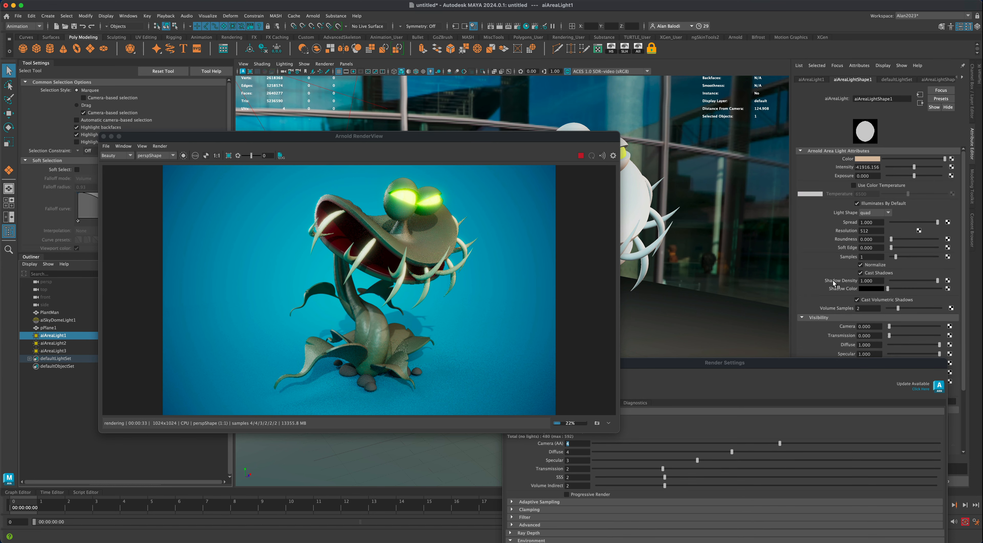
click(864, 308)
text(4)
click(862, 257)
text(4)
Set both the samples and the volume samples of aiAreaLight2 to 4.
click(68, 343)
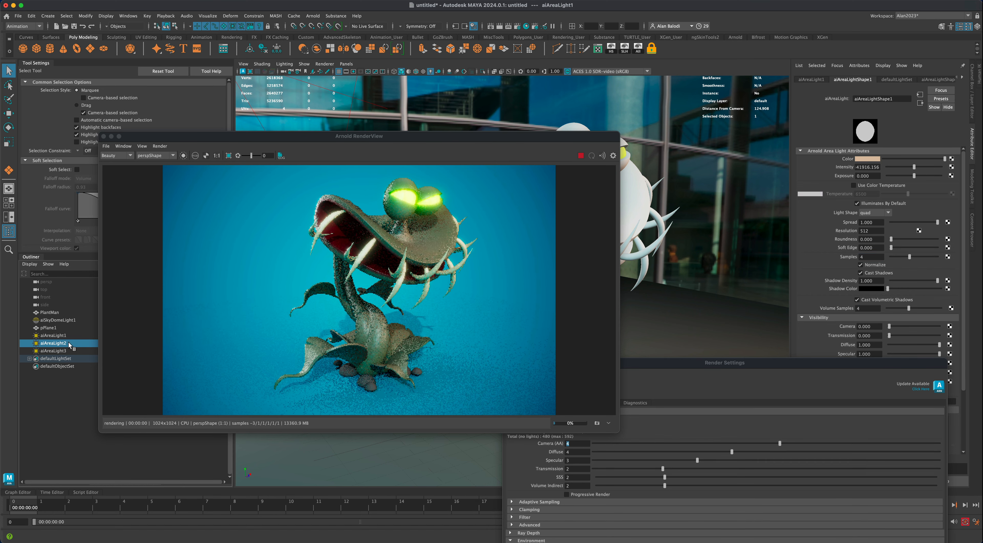
click(868, 308)
text(4)
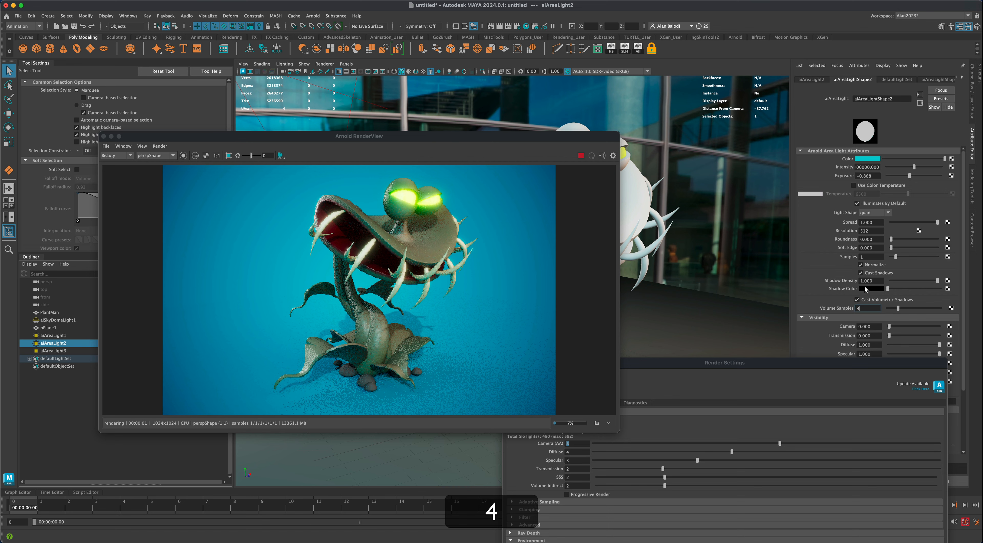
click(866, 257)
text(4)
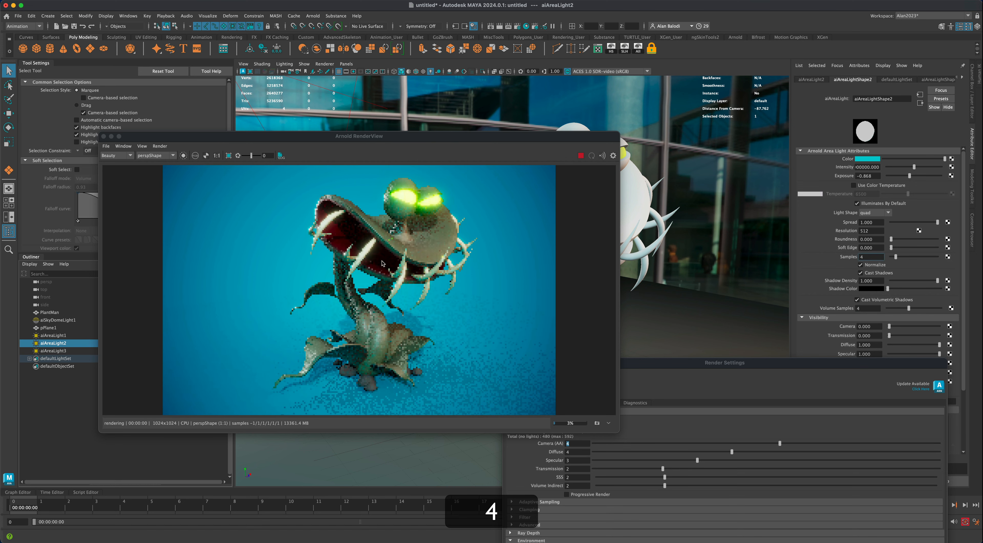
Set both the samples and the volume samples of aiAreaLight3 to 4.
click(67, 350)
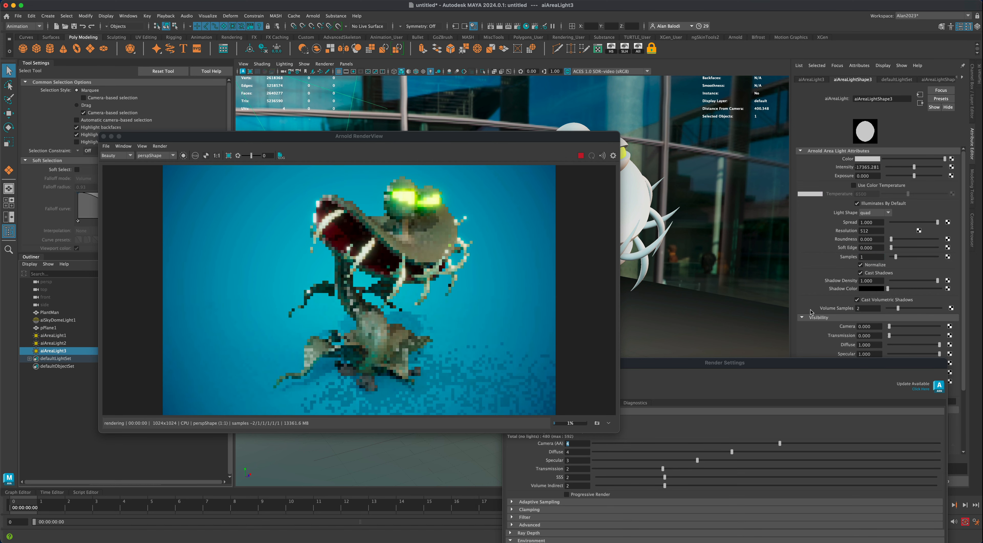
click(859, 308)
text(4)
drag(868, 257, 853, 257)
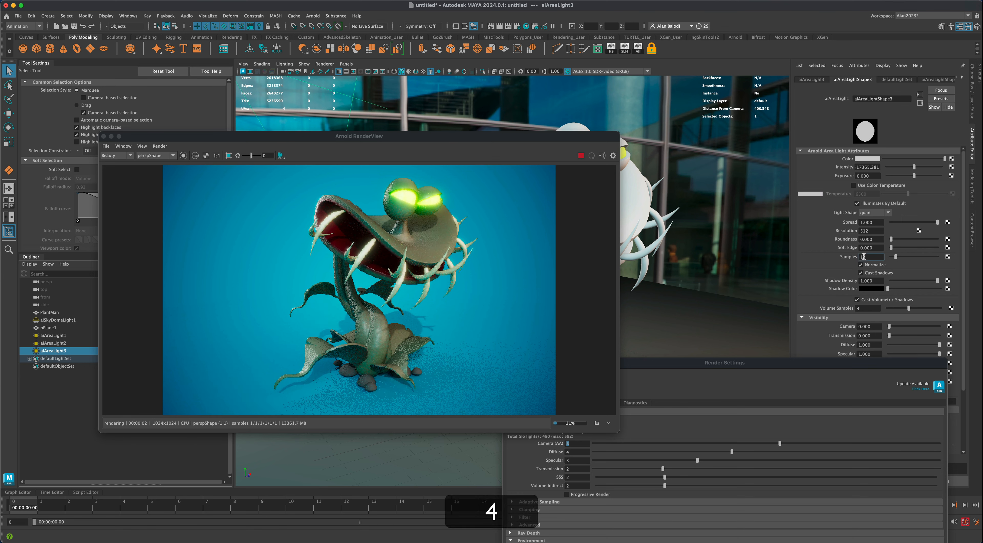
text(4)
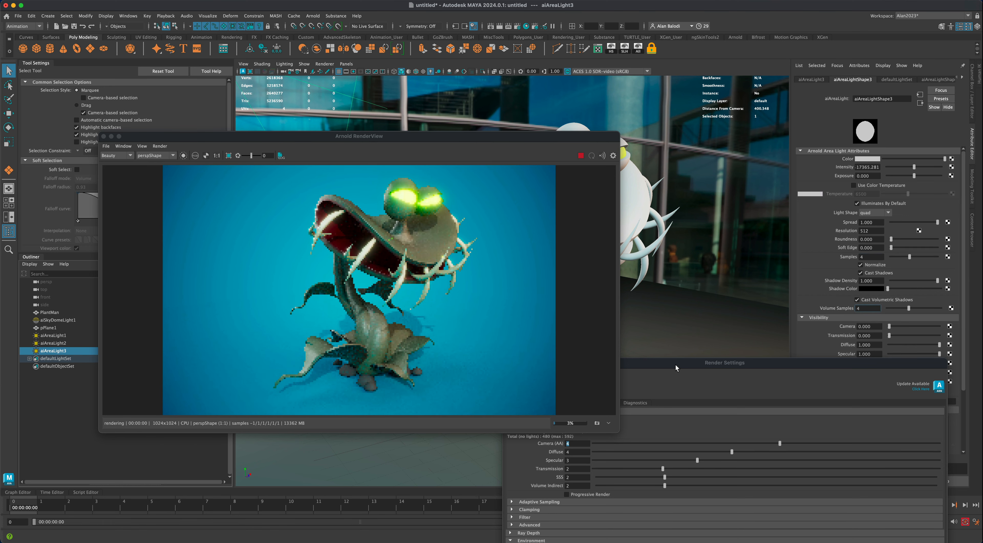
drag(677, 366, 724, 256)
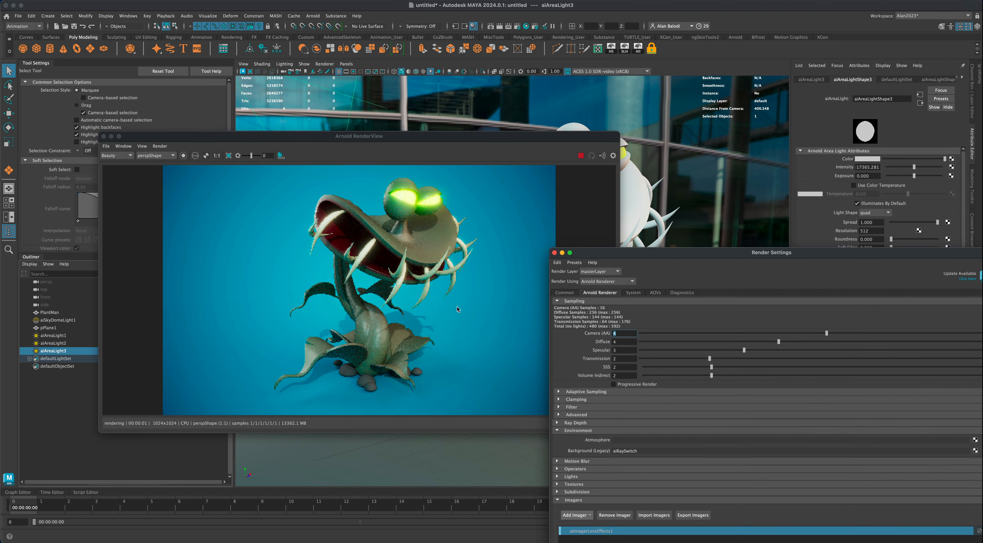
Raise the Arnold render sampling to 5 for Camera (AA), 5 for Diffuse and 4 for Specular.
drag(458, 145, 337, 121)
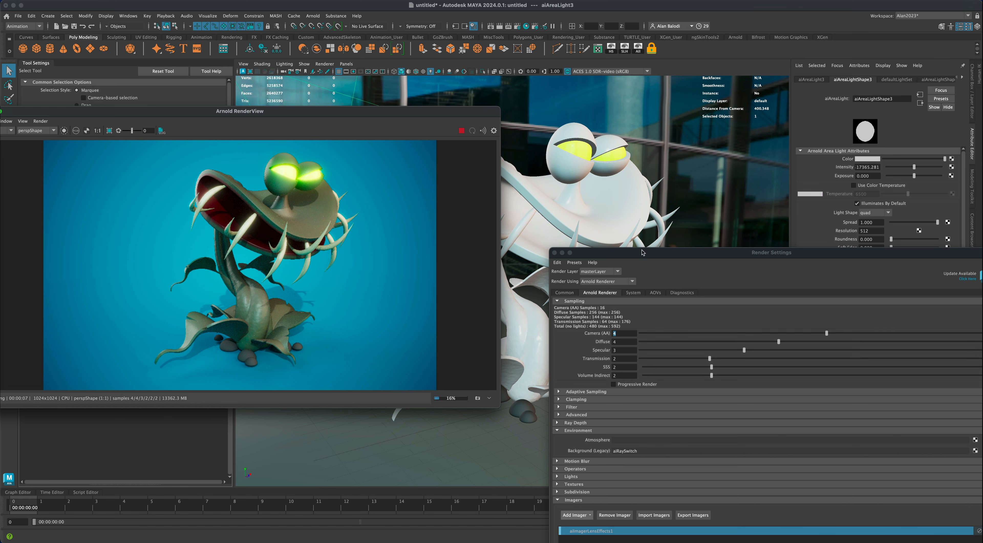
drag(665, 252, 582, 169)
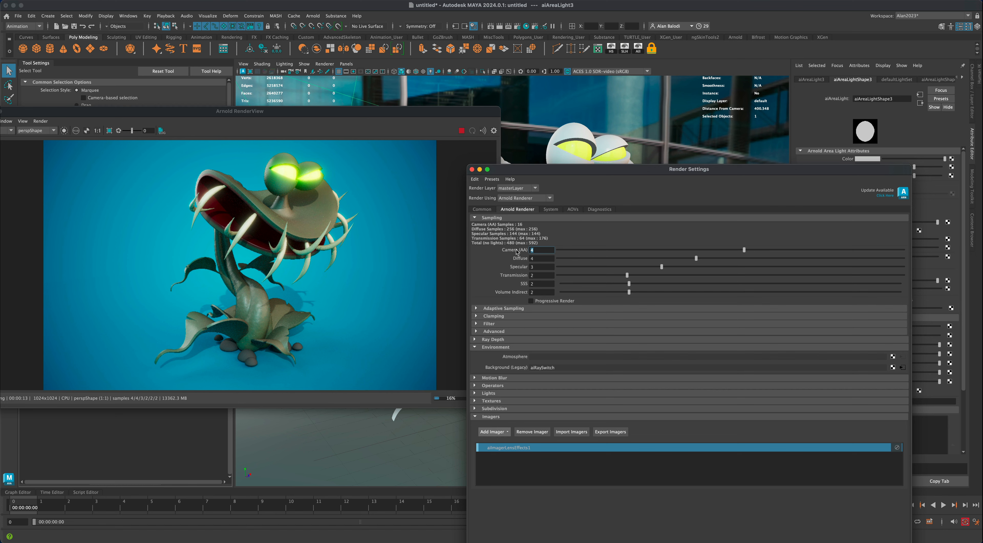
click(781, 252)
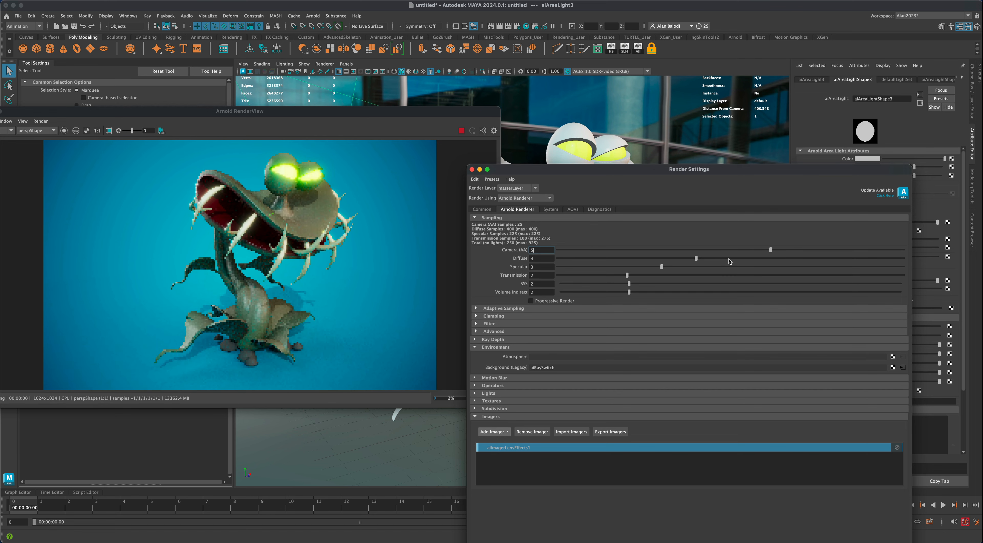
click(737, 258)
click(680, 267)
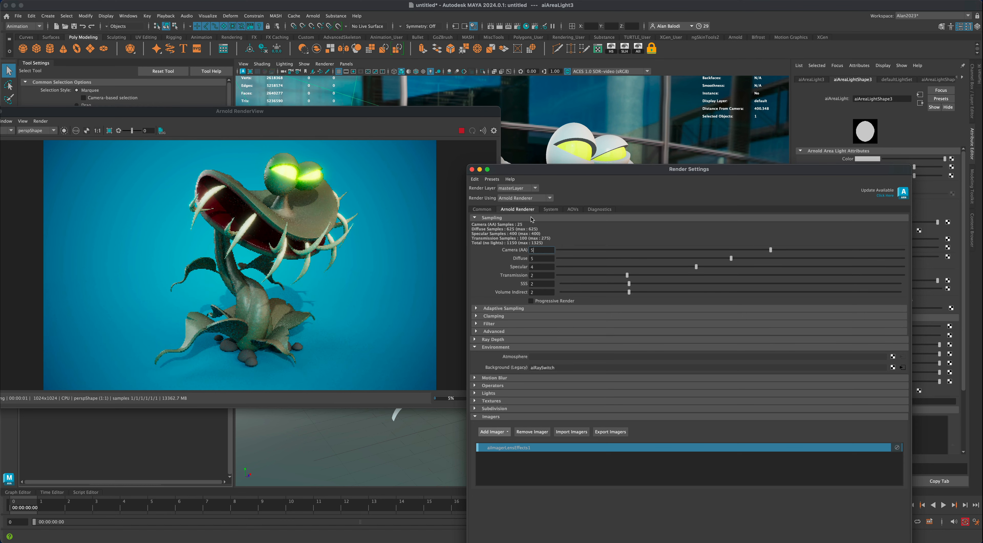
Add a Denoiser Noice imager to the Arnold render settings alongside the existing lens effects imager.
drag(544, 175, 568, 105)
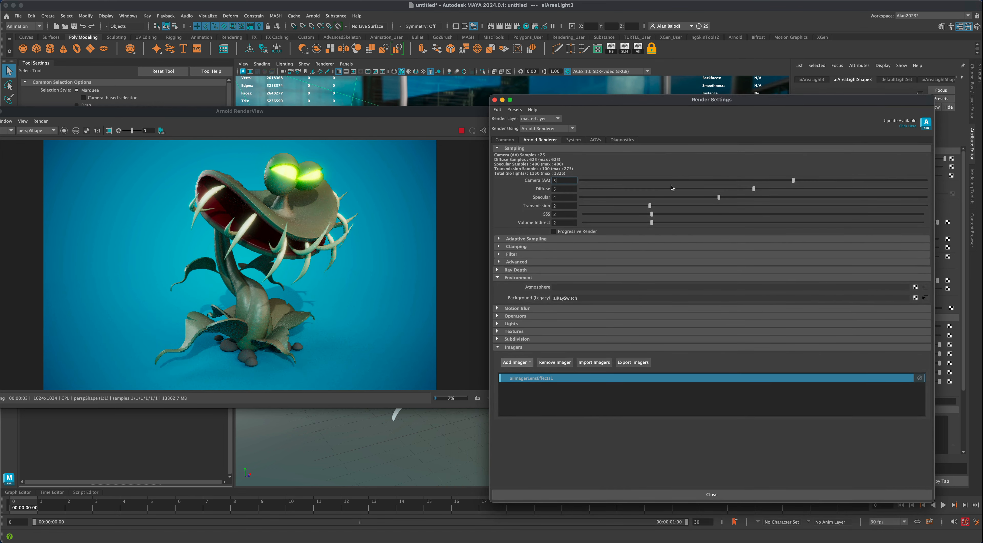
drag(656, 102, 650, 105)
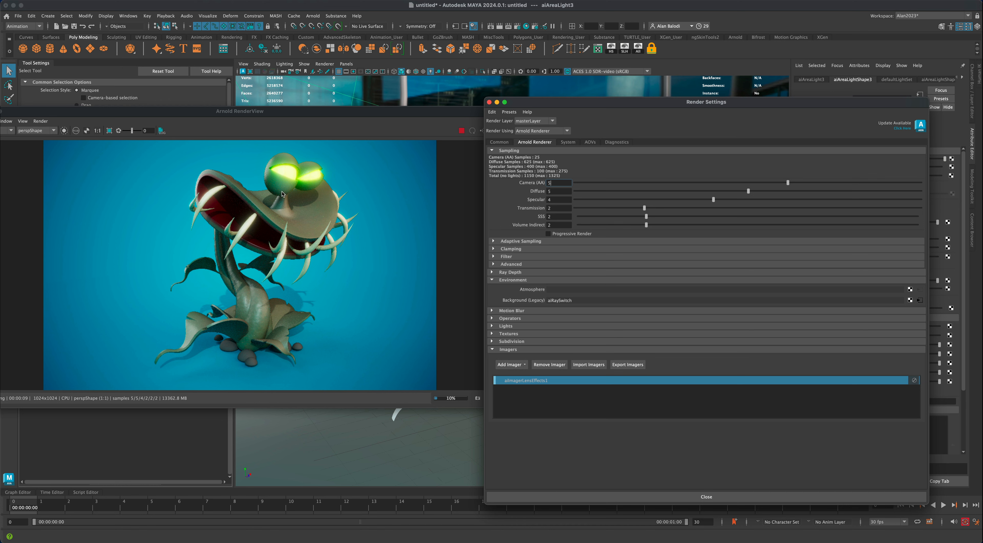
click(513, 365)
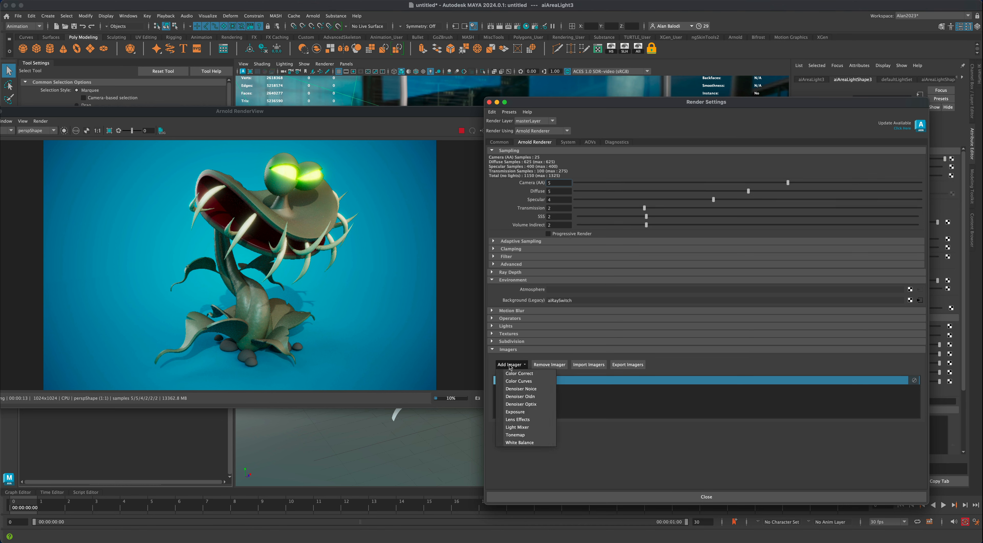
click(528, 389)
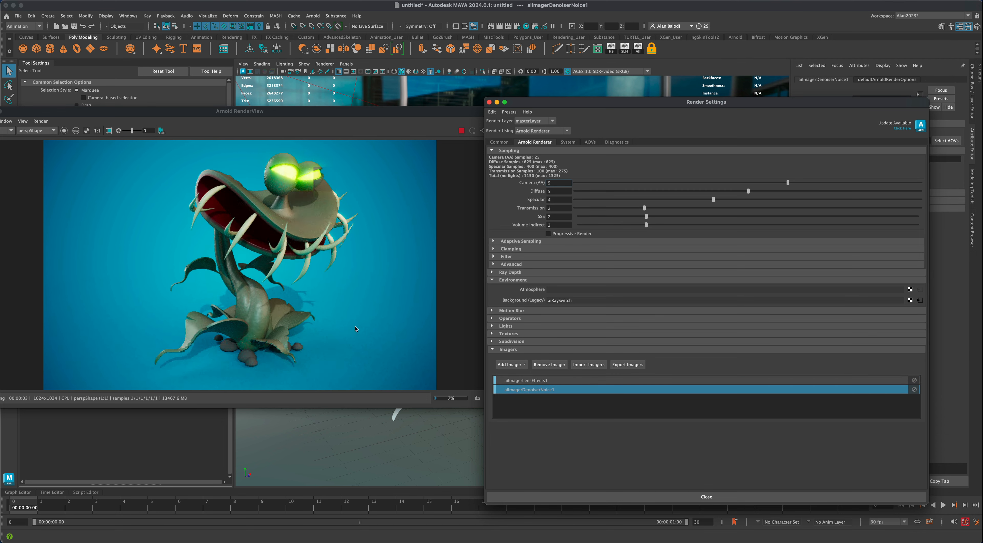
click(378, 112)
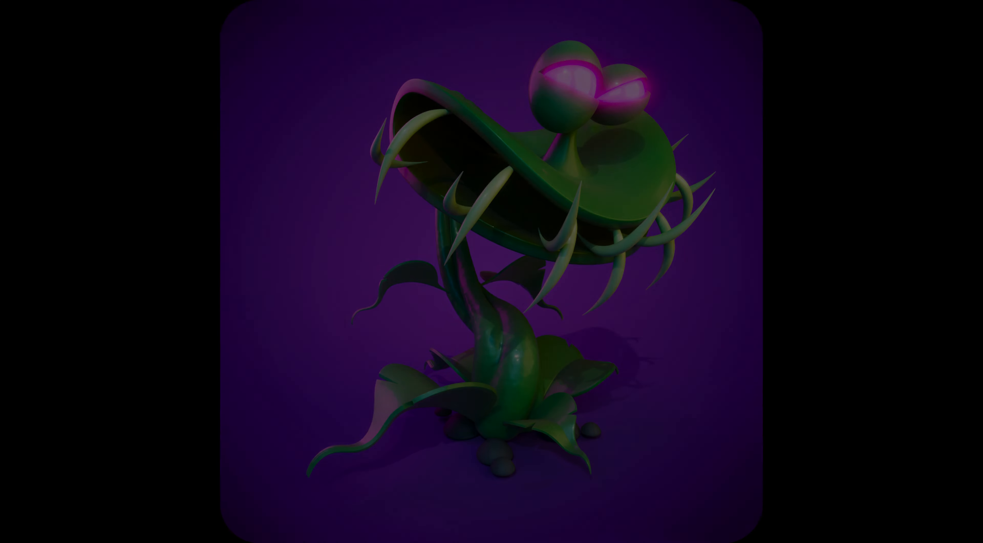